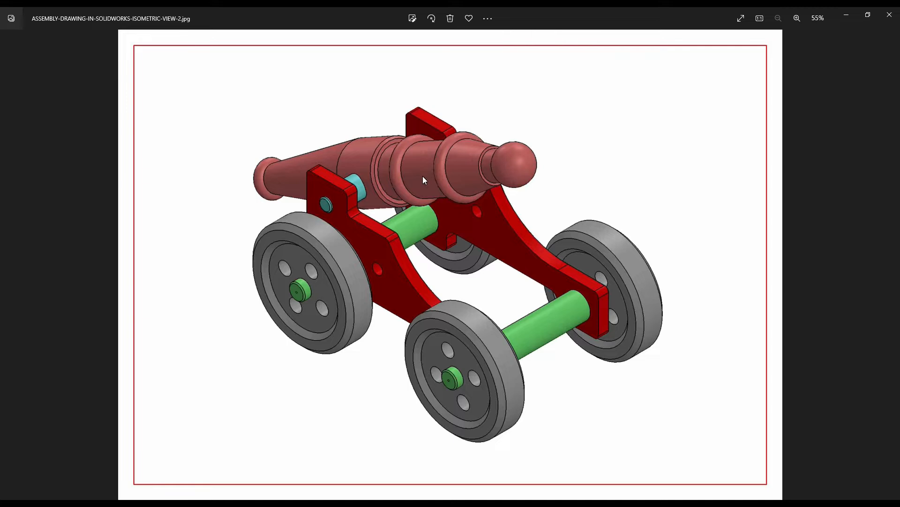
# Bring up the Part 1 shaft drawing, 1.png, in the image viewer
pyautogui.hotkey('alt', 'Tab')
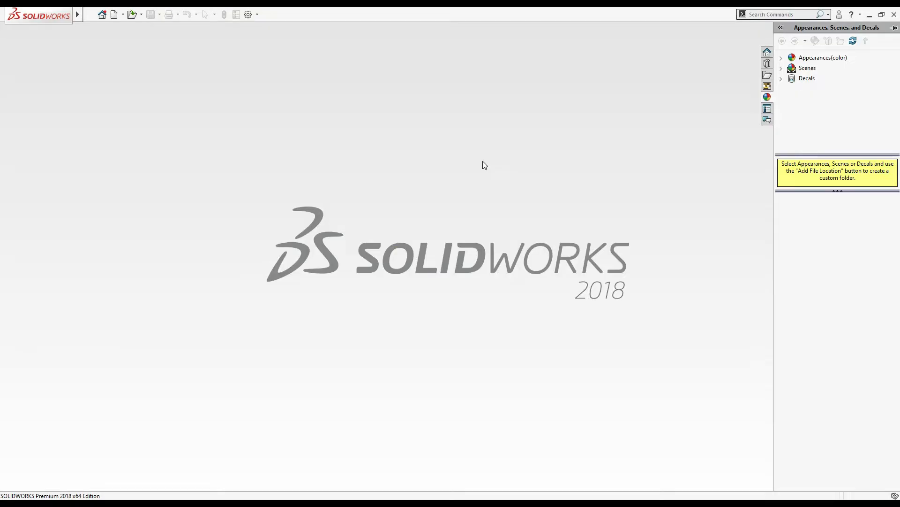
pyautogui.hotkey('alt', 'Tab')
pyautogui.press('Left')
pyautogui.press('Left')
pyautogui.press('Left')
pyautogui.press('Left')
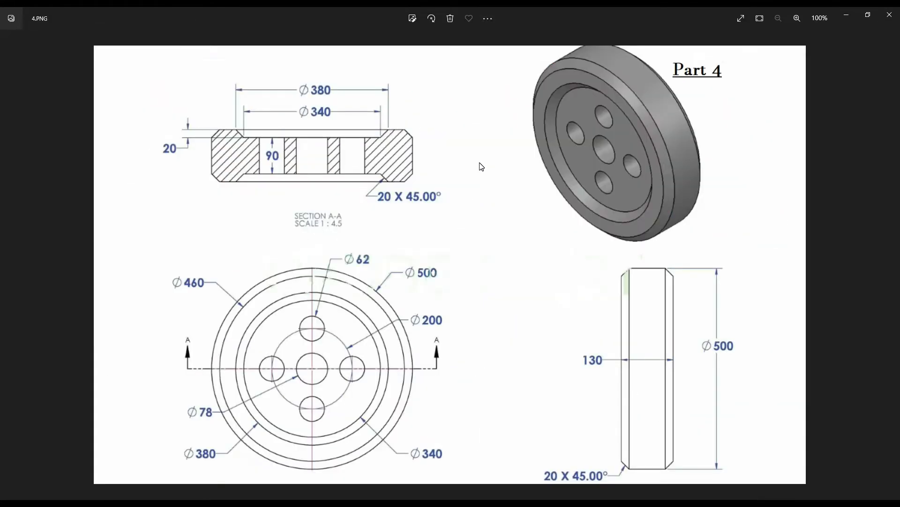
pyautogui.press('Left')
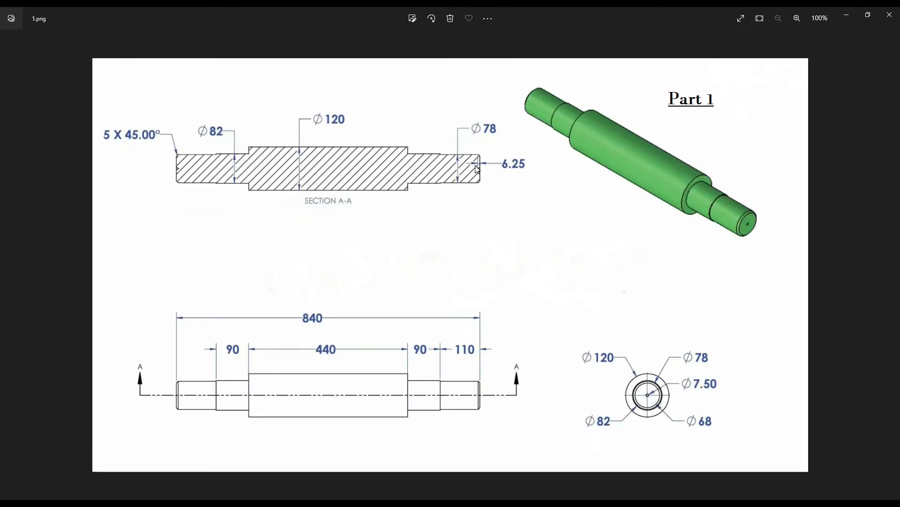
# Switch to SOLIDWORKS and create a new part document
pyautogui.hotkey('alt', 'Tab')
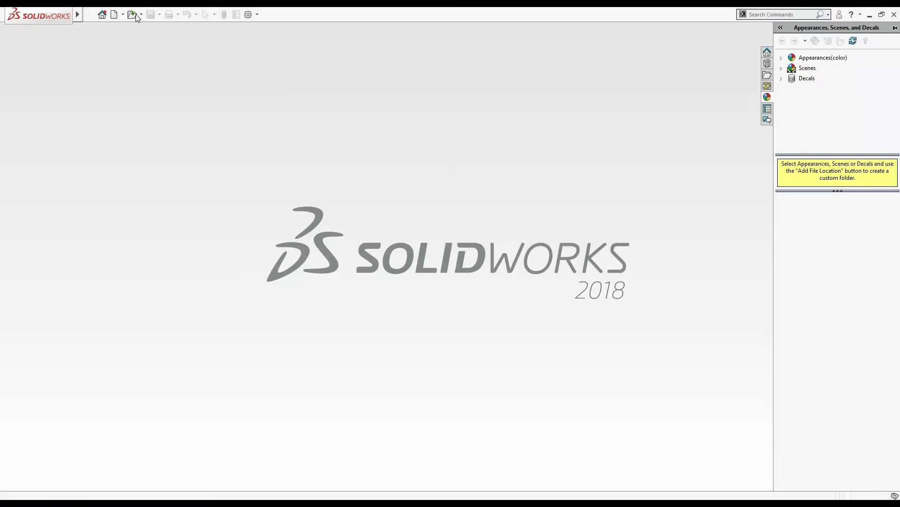
pyautogui.click(114, 15)
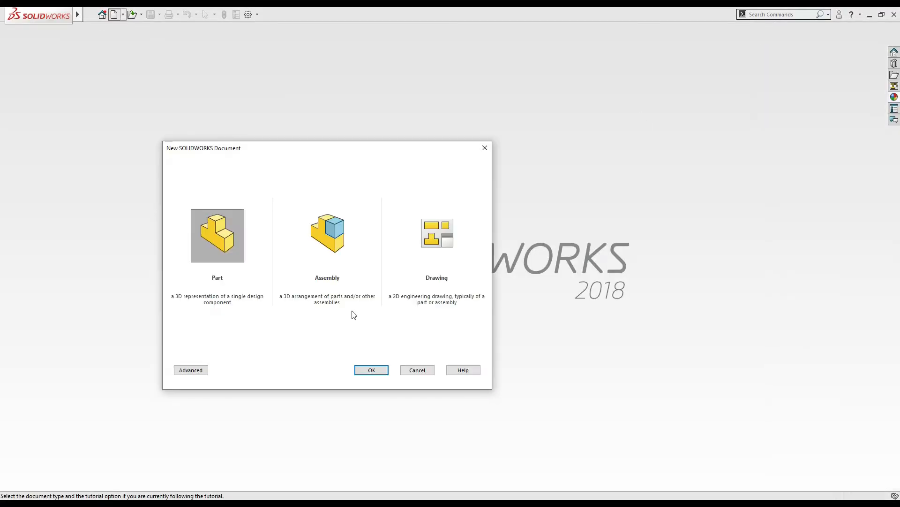
pyautogui.click(377, 372)
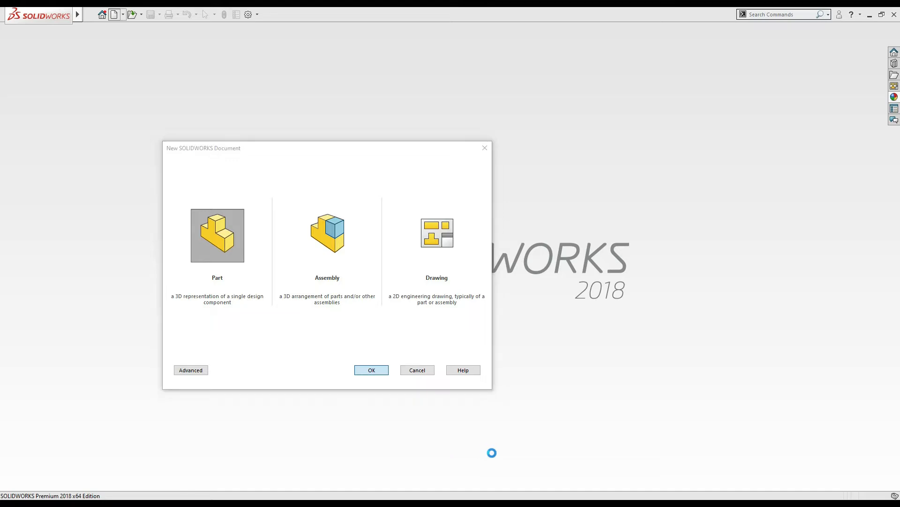
# Consult the Part 1 drawing, and sketch a circle about 65 mm in diameter centred on the origin on the Right Plane
pyautogui.hotkey('alt', 'Tab')
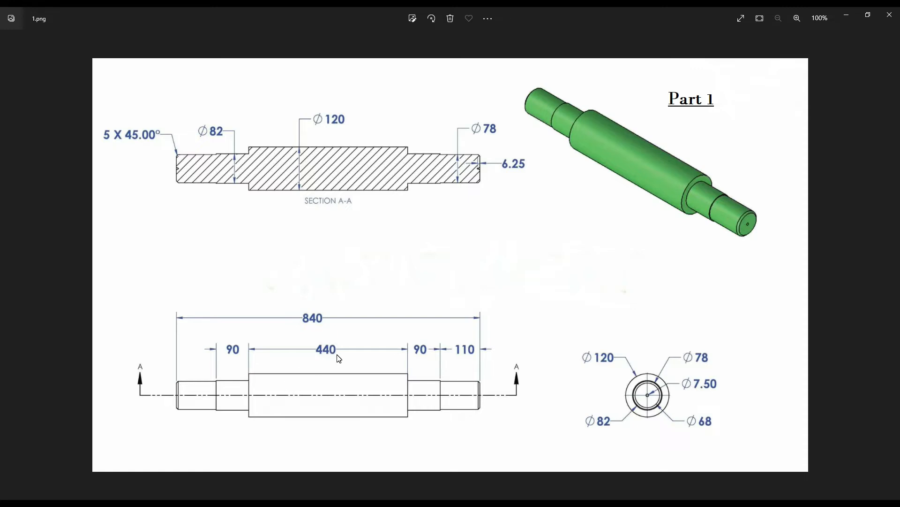
pyautogui.hotkey('alt', 'Tab')
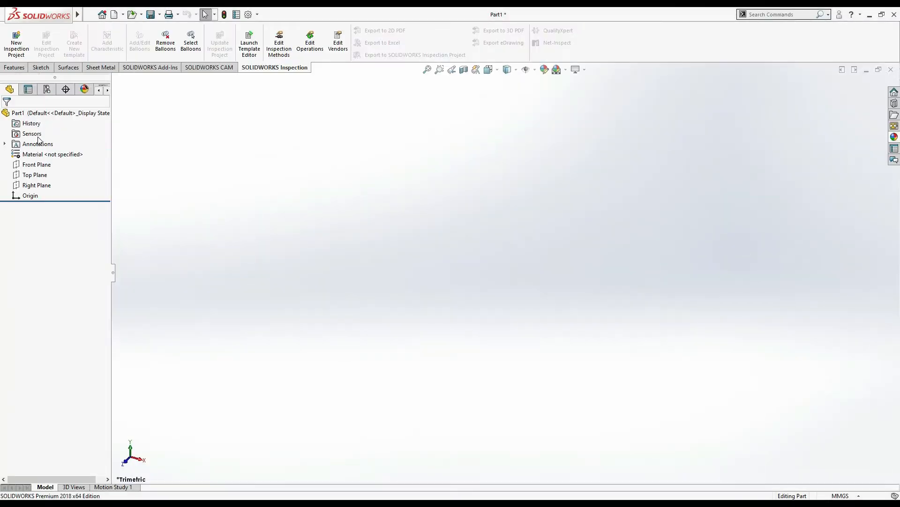
pyautogui.click(40, 184)
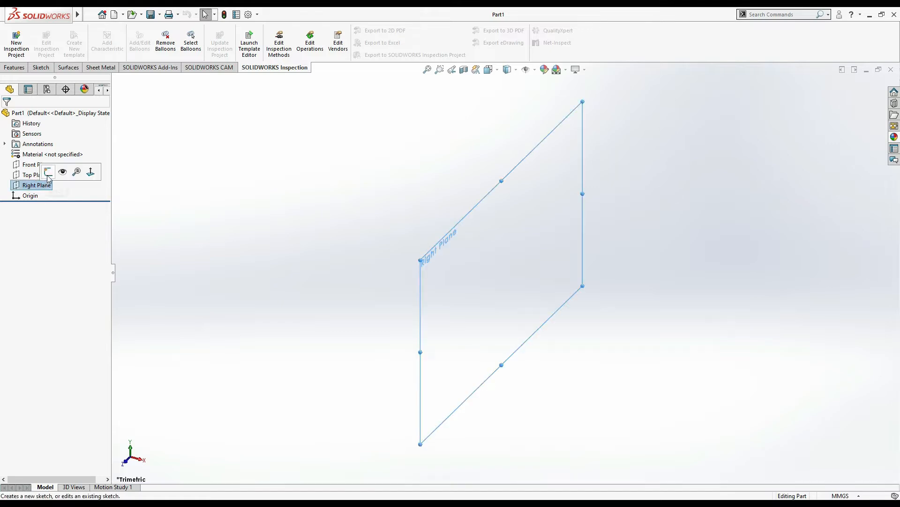
pyautogui.click(45, 170)
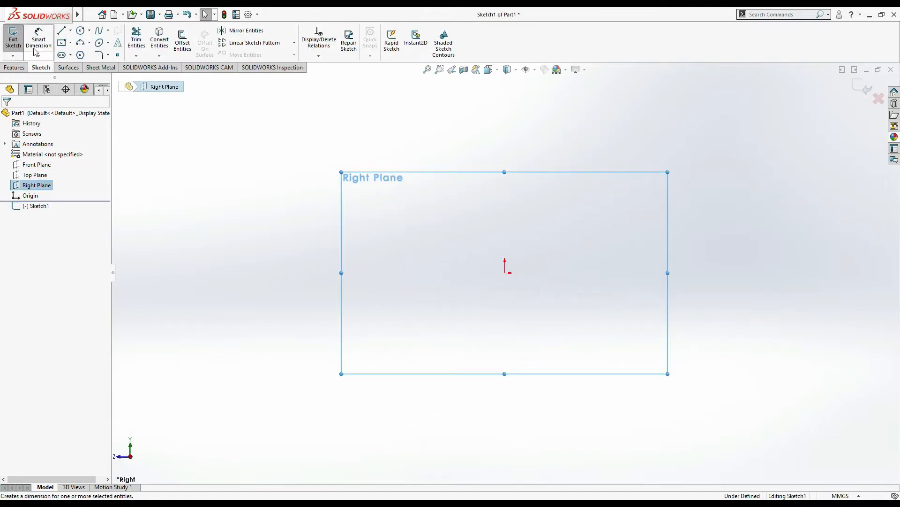
pyautogui.click(81, 32)
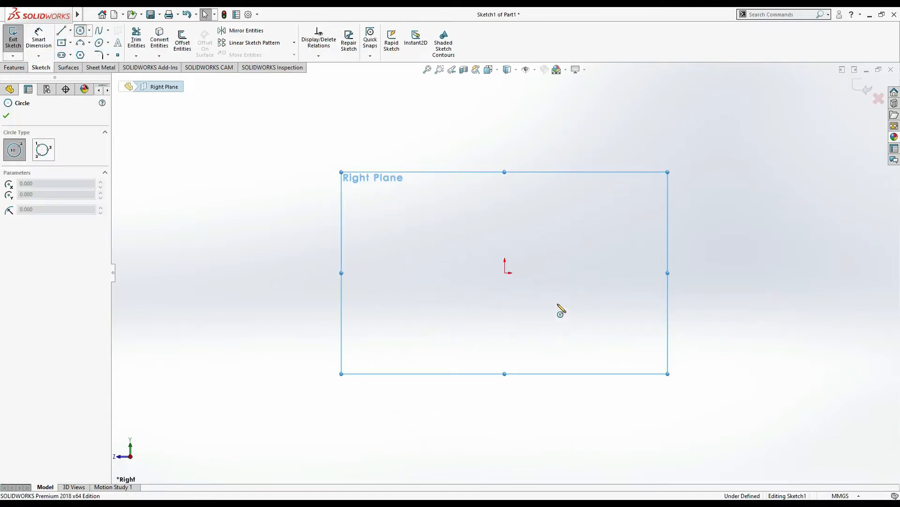
pyautogui.click(504, 272)
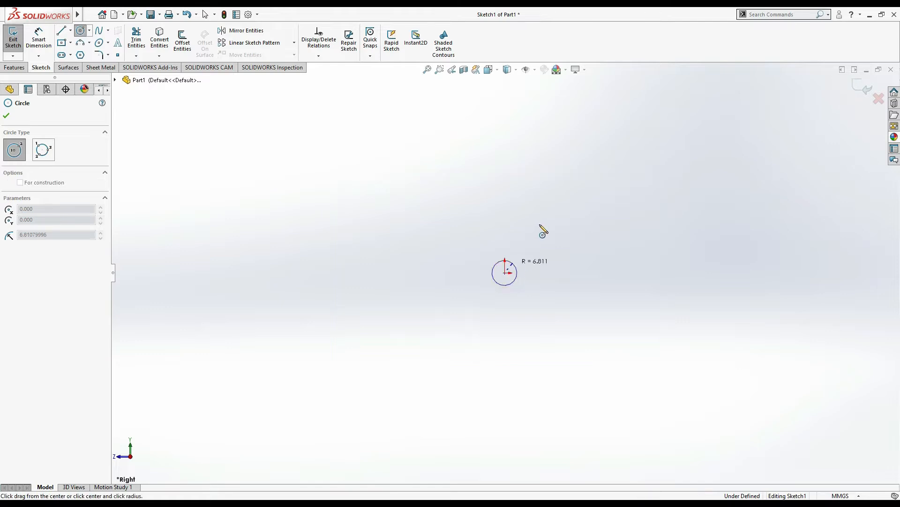
pyautogui.click(537, 224)
# Set the sketched circle's diameter to 120 mm
pyautogui.click(39, 41)
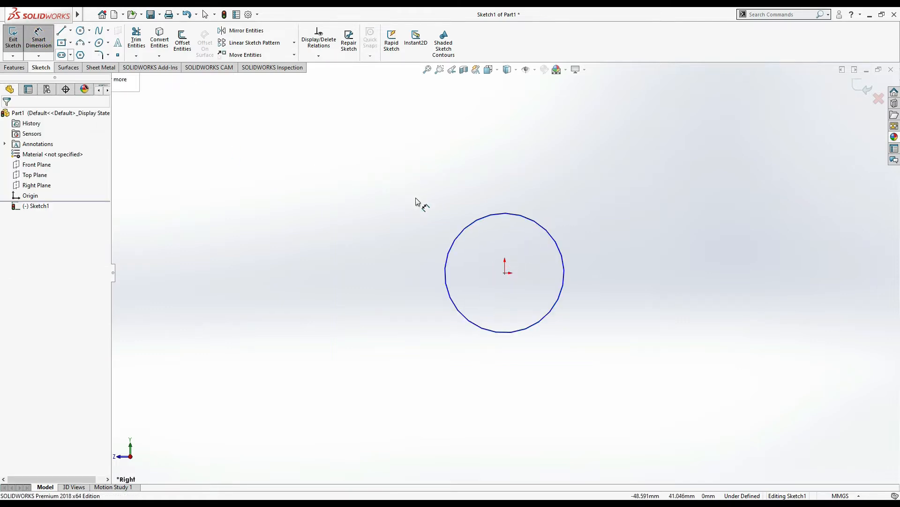
pyautogui.click(474, 221)
pyautogui.press('Escape')
pyautogui.click(468, 225)
pyautogui.click(488, 246)
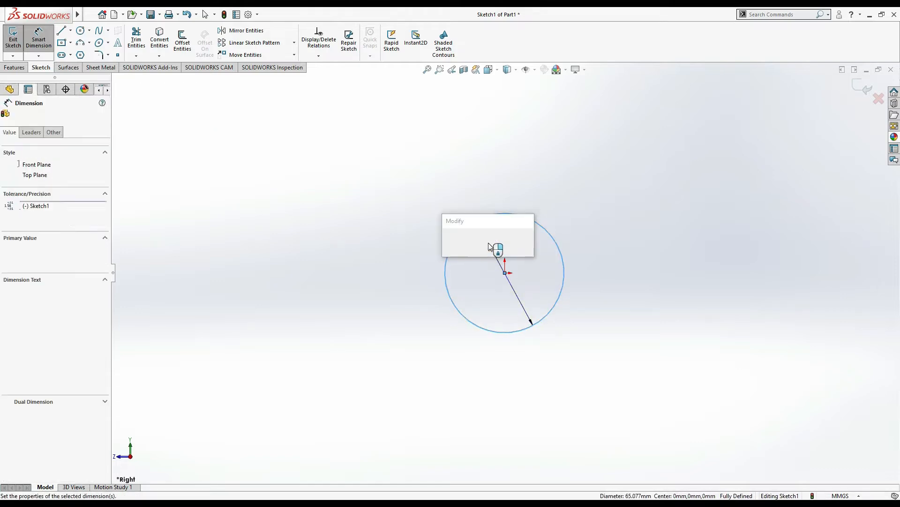
pyautogui.write('120')
pyautogui.press('Return')
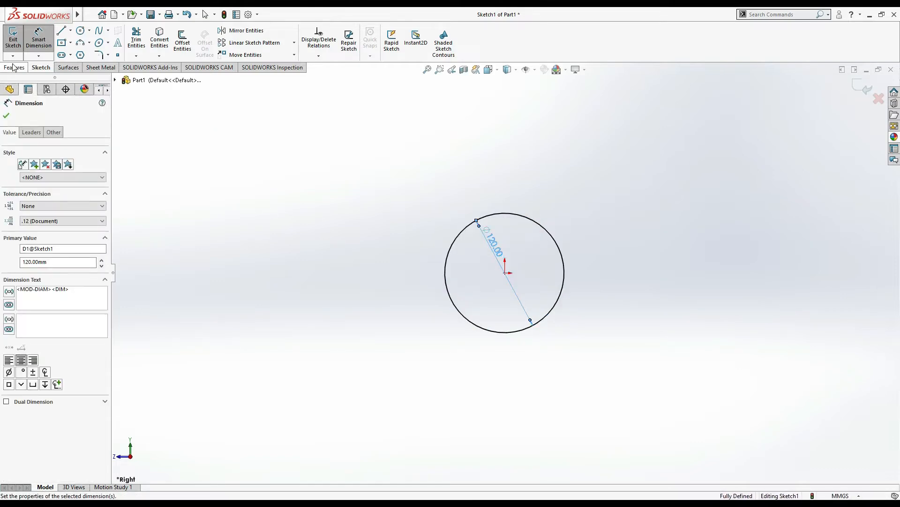
# Extrude the 120 mm circle as a blind boss to a depth of 440 mm
pyautogui.click(14, 67)
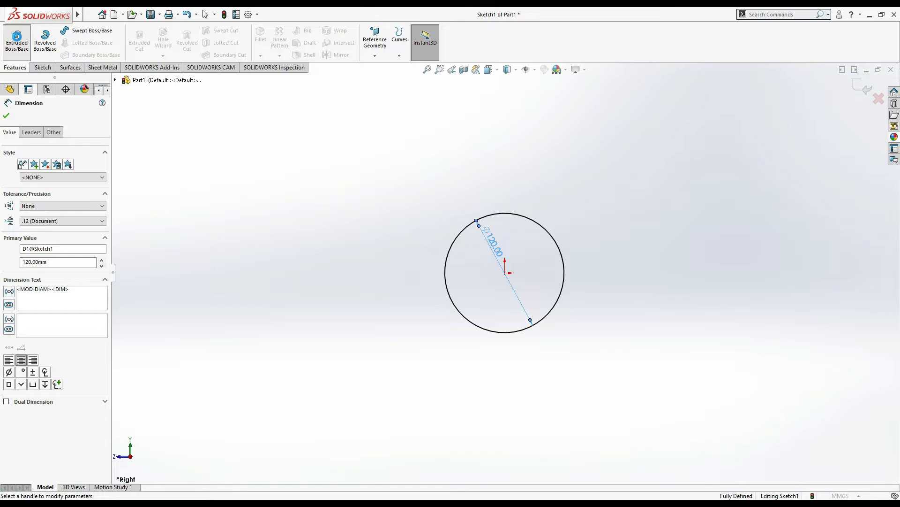
pyautogui.click(17, 40)
pyautogui.write('440')
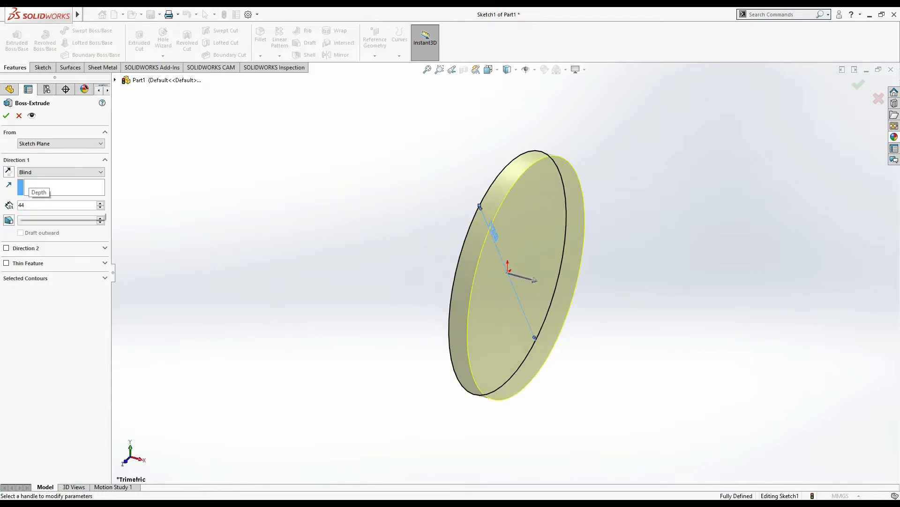
pyautogui.press('Return')
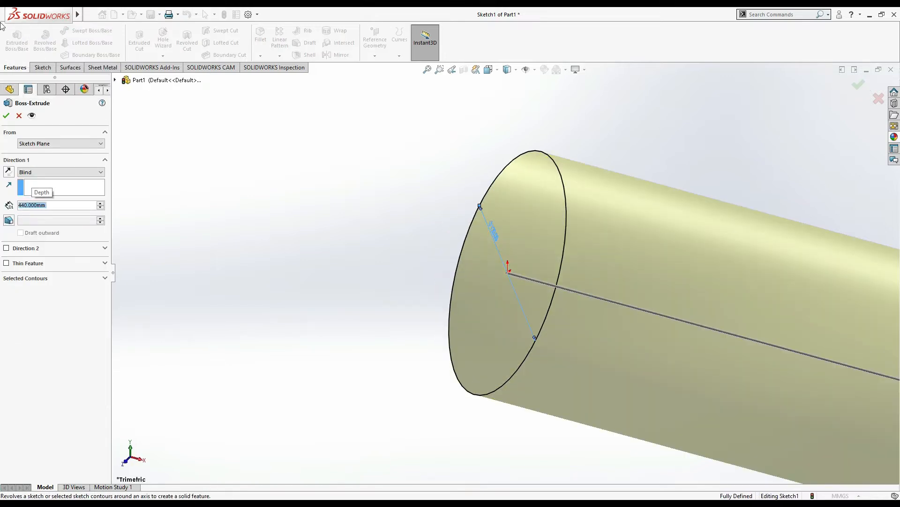
pyautogui.click(6, 115)
# Consult the Part 1 drawing, and sketch a second circle about 35 mm in diameter centred on the origin on the Right Plane
pyautogui.hotkey('alt', 'Tab')
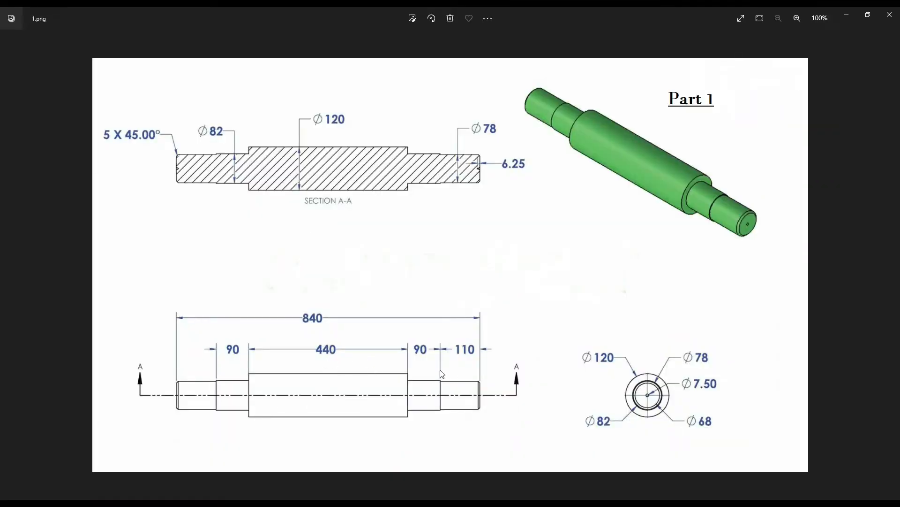
pyautogui.hotkey('alt', 'Tab')
pyautogui.hotkey('alt', 'Tab')
pyautogui.hotkey('alt', 'Tab')
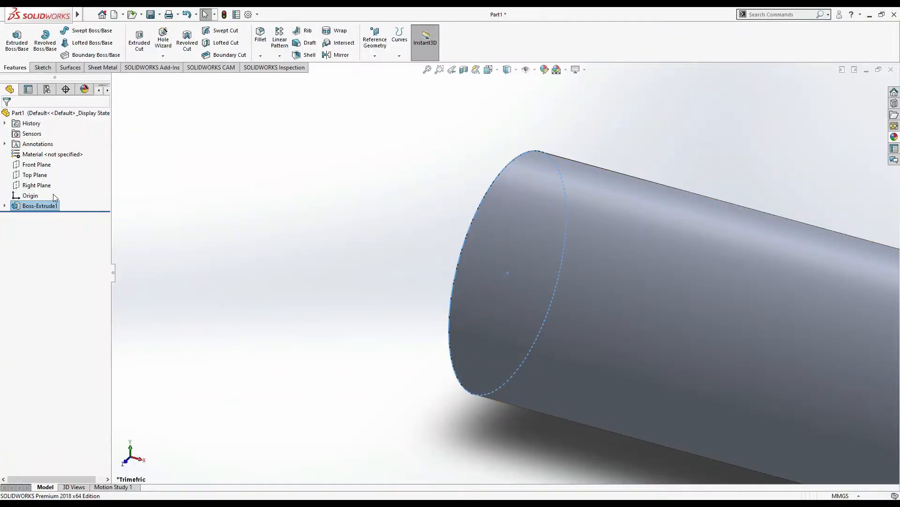
pyautogui.click(36, 185)
pyautogui.click(51, 174)
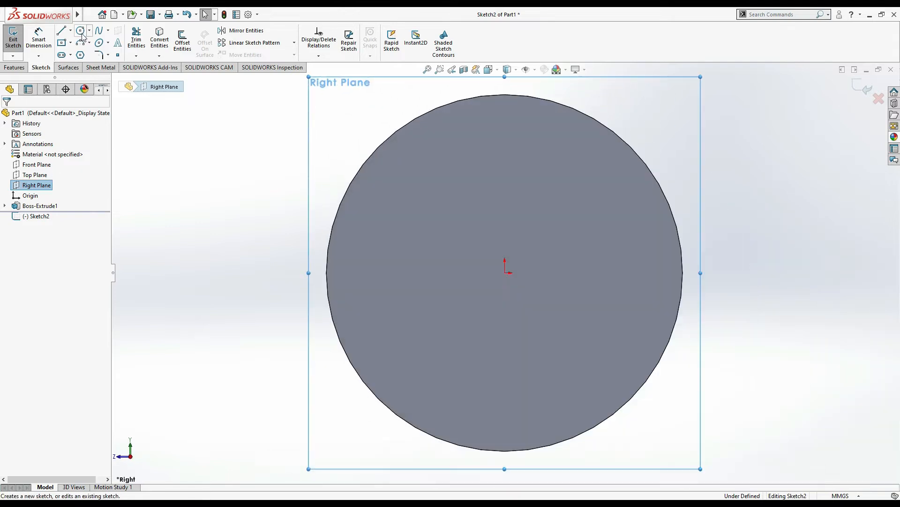
pyautogui.click(80, 31)
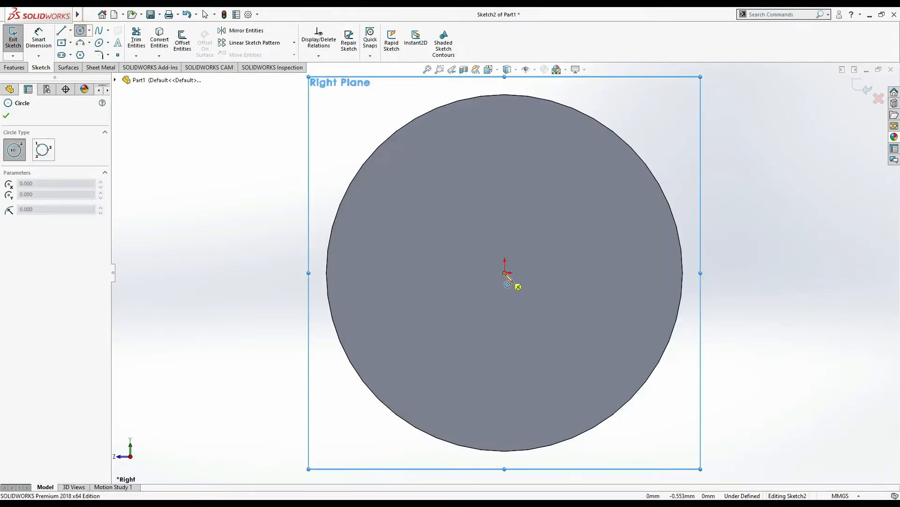
pyautogui.click(505, 273)
pyautogui.click(553, 291)
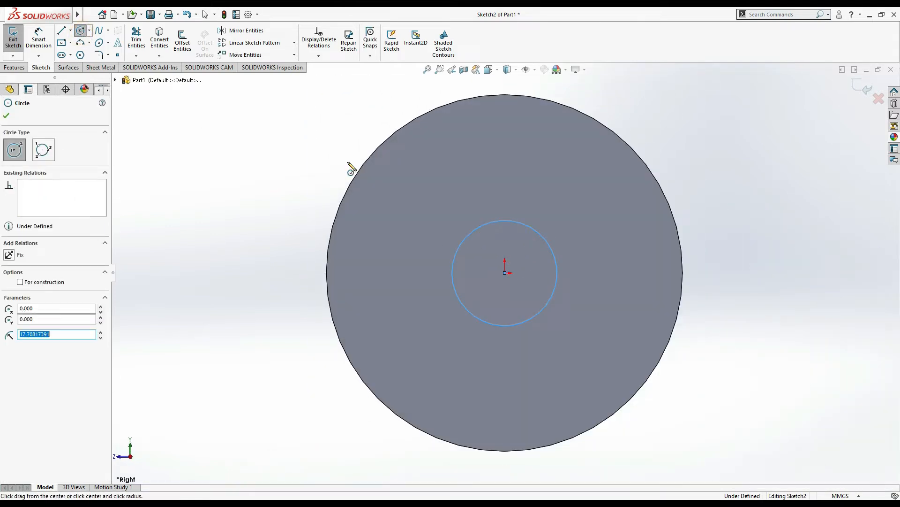
# Check the shoulder diameter in the drawing and set the second circle's diameter to 82 mm
pyautogui.click(39, 38)
pyautogui.hotkey('alt', 'Tab')
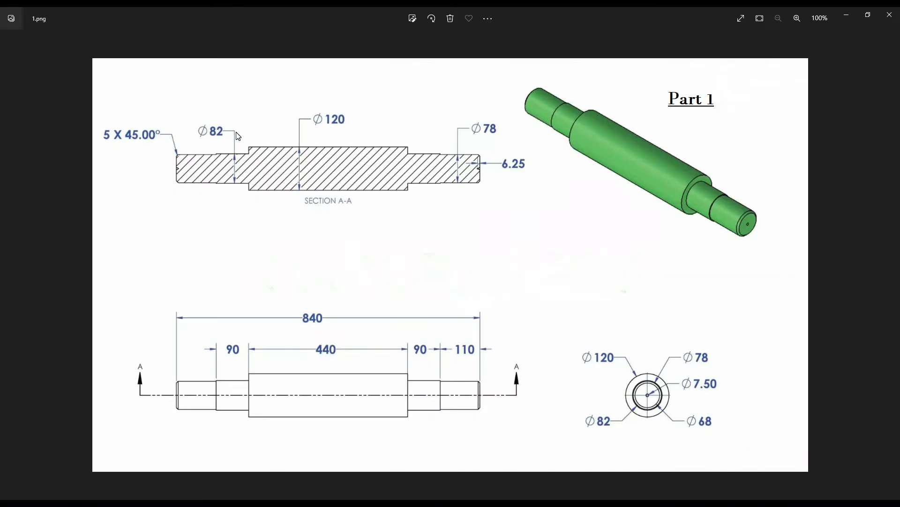
pyautogui.hotkey('alt', 'Tab')
pyautogui.click(474, 231)
pyautogui.click(485, 248)
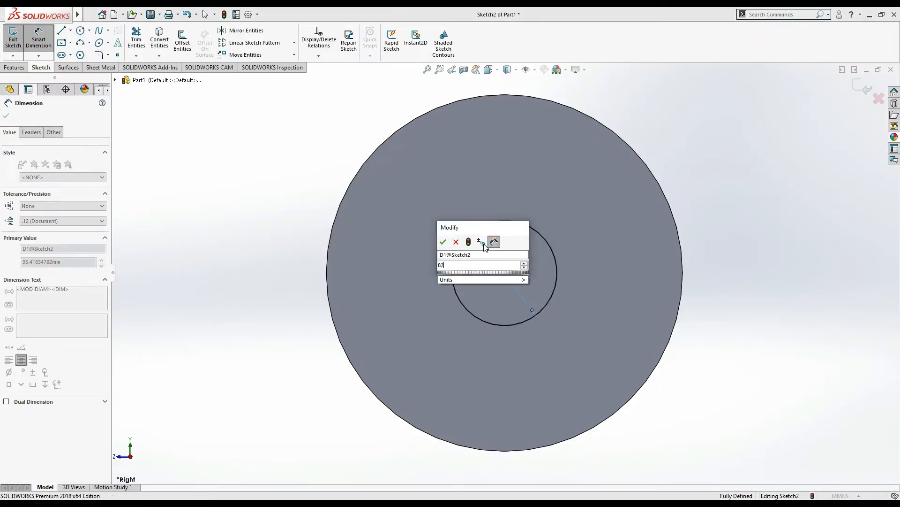
pyautogui.press('Return')
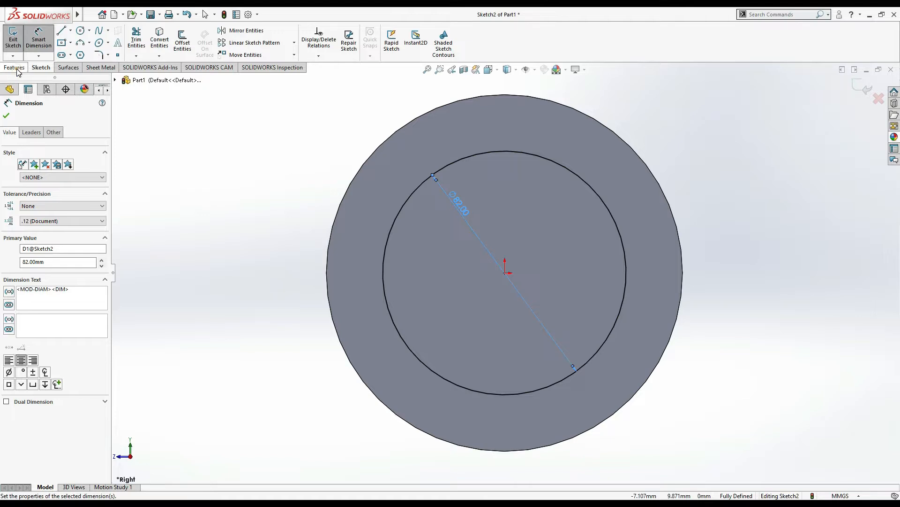
pyautogui.click(18, 68)
pyautogui.click(17, 40)
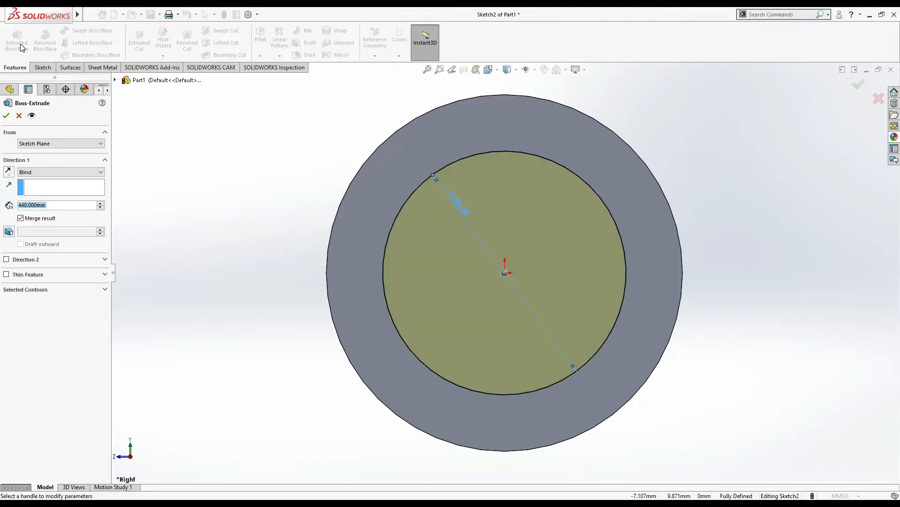
pyautogui.hotkey('alt', 'Tab')
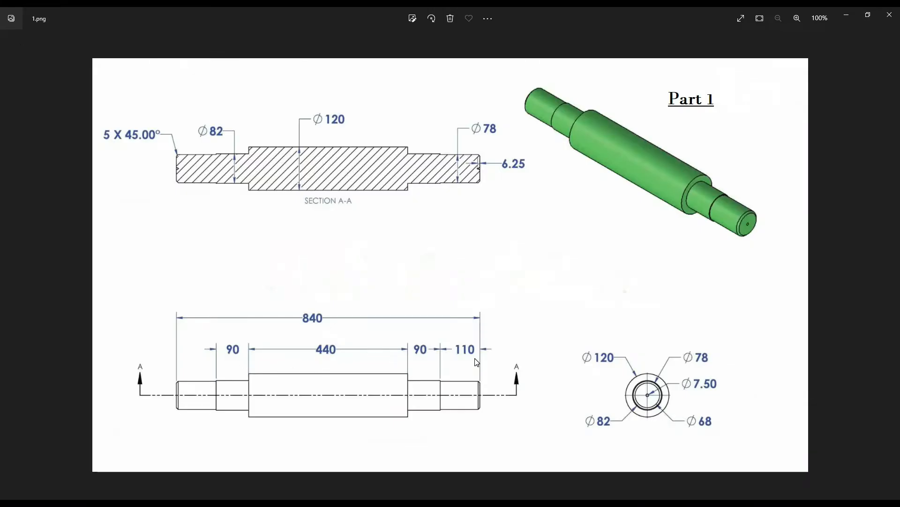
pyautogui.hotkey('alt', 'Tab')
pyautogui.click(72, 203)
pyautogui.write('440')
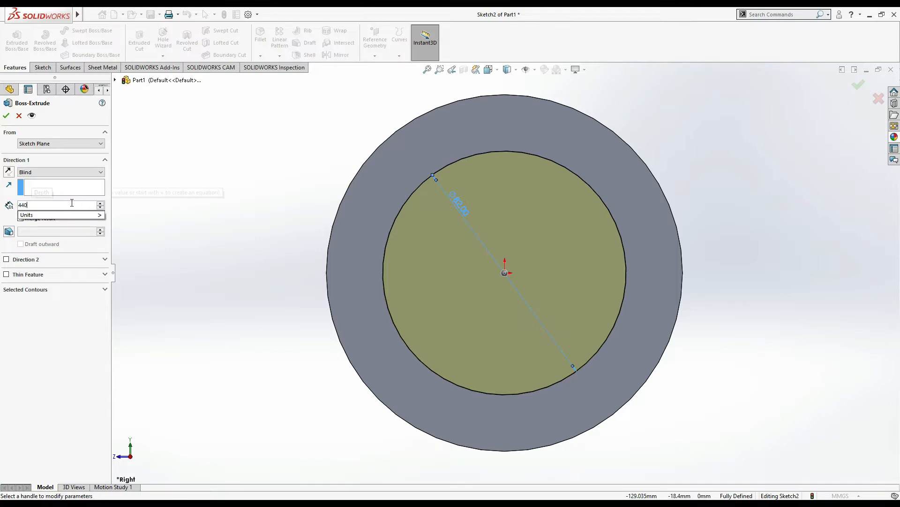
pyautogui.write('+90+90')
pyautogui.press('Return')
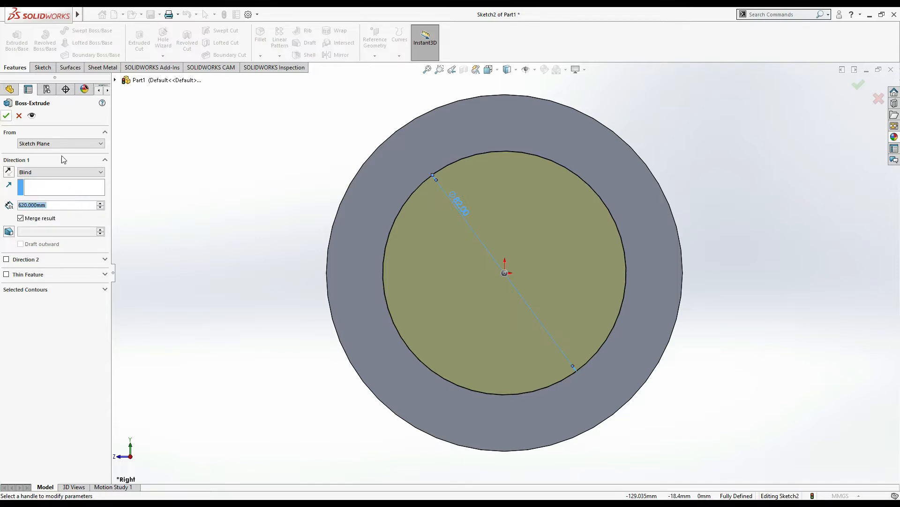
pyautogui.moveTo(266, 182); pyautogui.dragTo(176, 220, button='middle')
pyautogui.scroll(6, 594, 245)
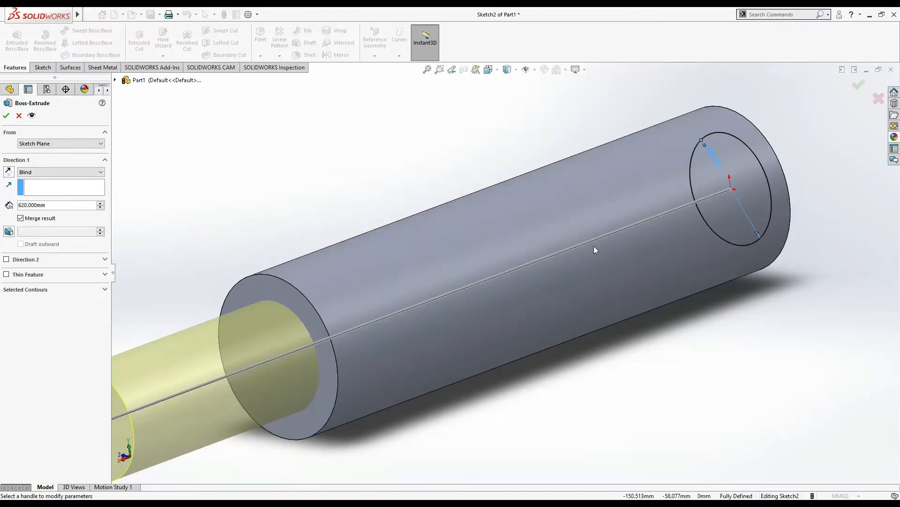
pyautogui.click(18, 116)
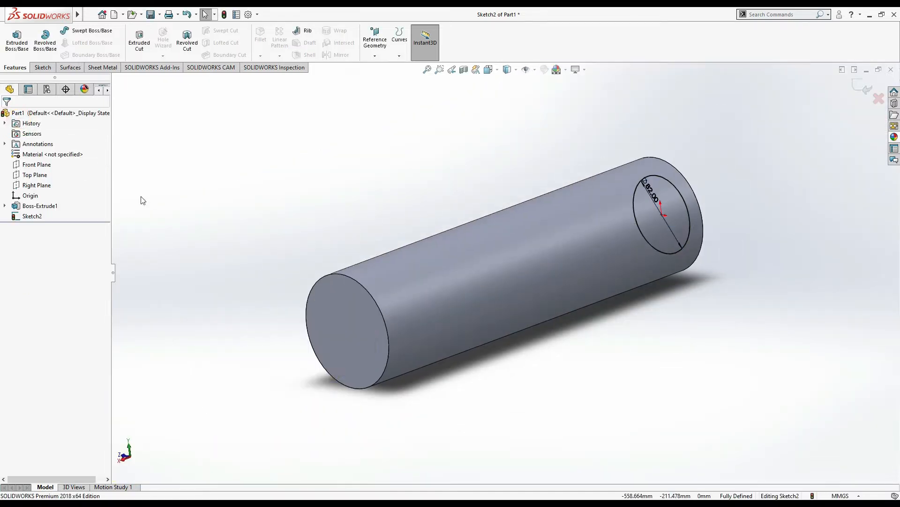
# Close the second circle's sketch and change the 120 mm cylinder's extrusion end condition to Mid Plane
pyautogui.click(30, 206)
pyautogui.doubleClick(185, 241)
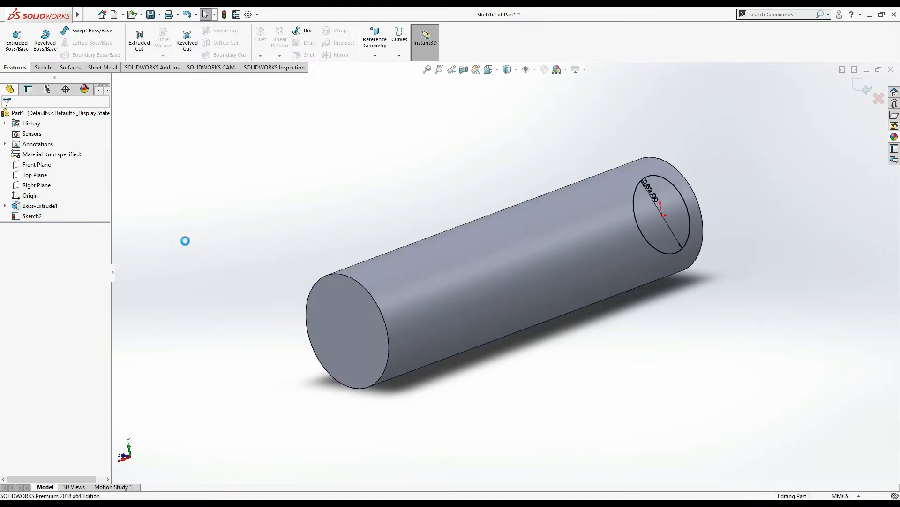
pyautogui.click(21, 208)
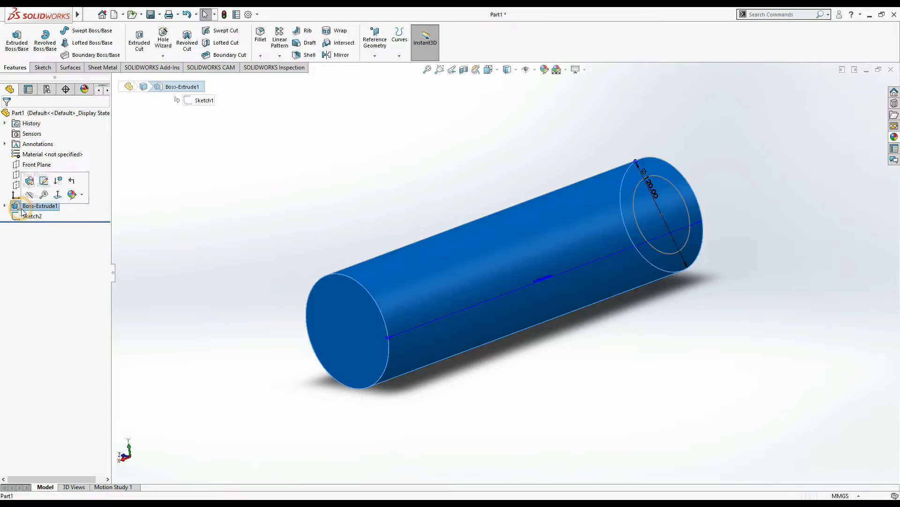
pyautogui.click(29, 181)
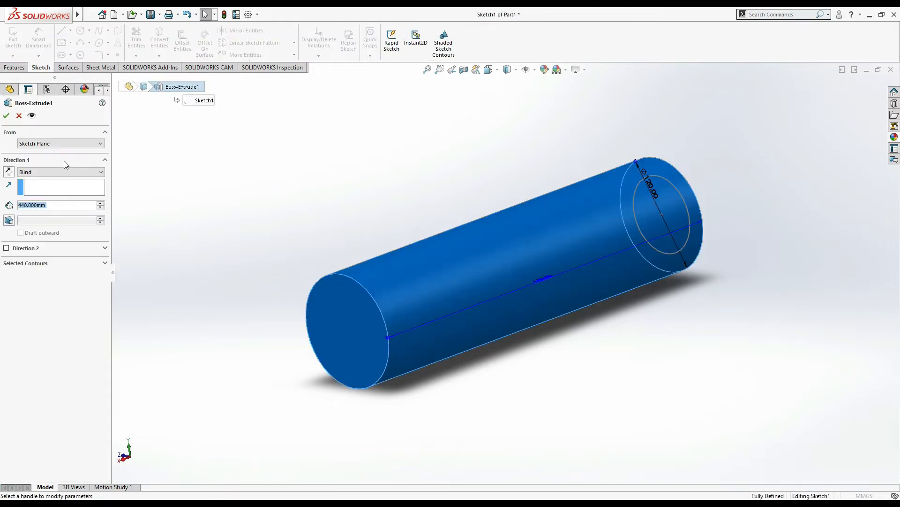
pyautogui.click(66, 172)
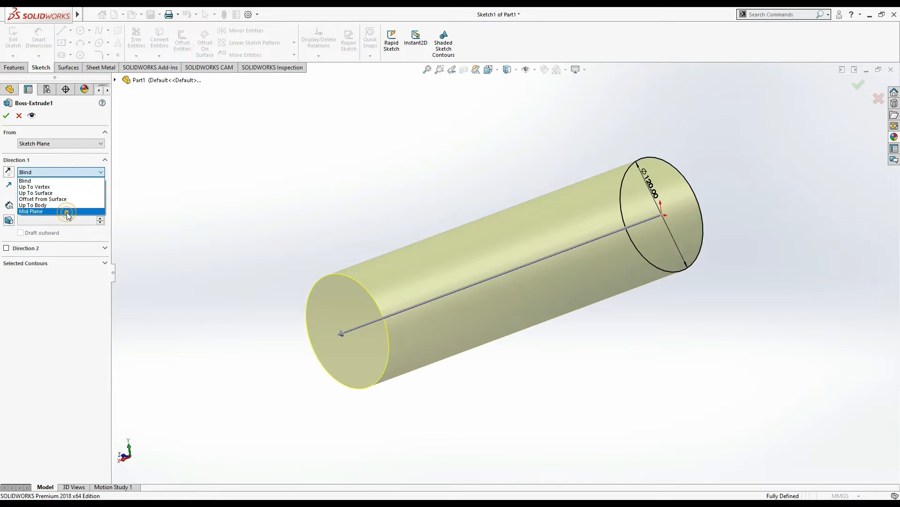
pyautogui.click(67, 212)
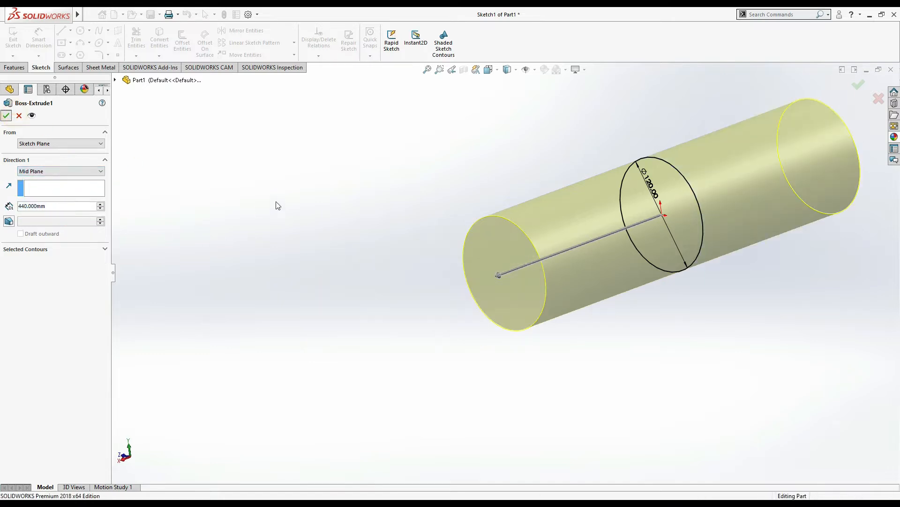
pyautogui.click(249, 222)
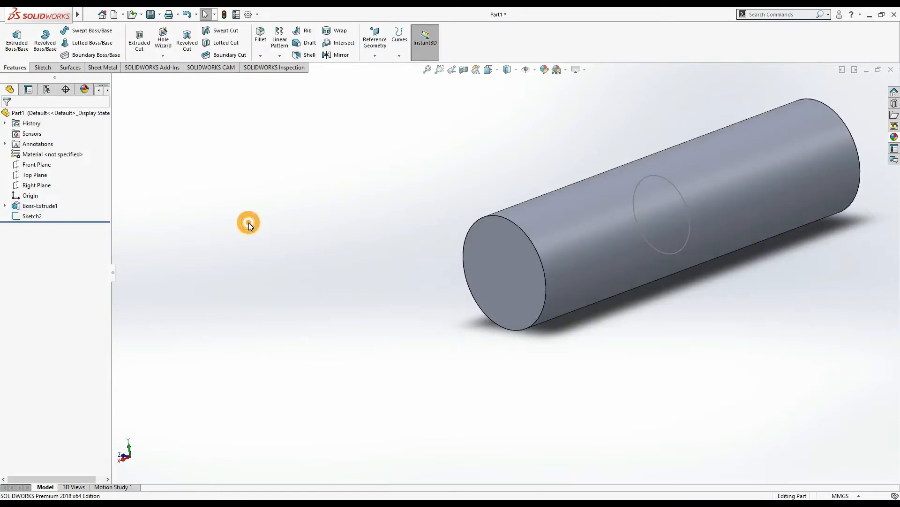
# Extrude the 82 mm circle as a Mid Plane boss with a depth of 440+90+90 mm
pyautogui.click(32, 215)
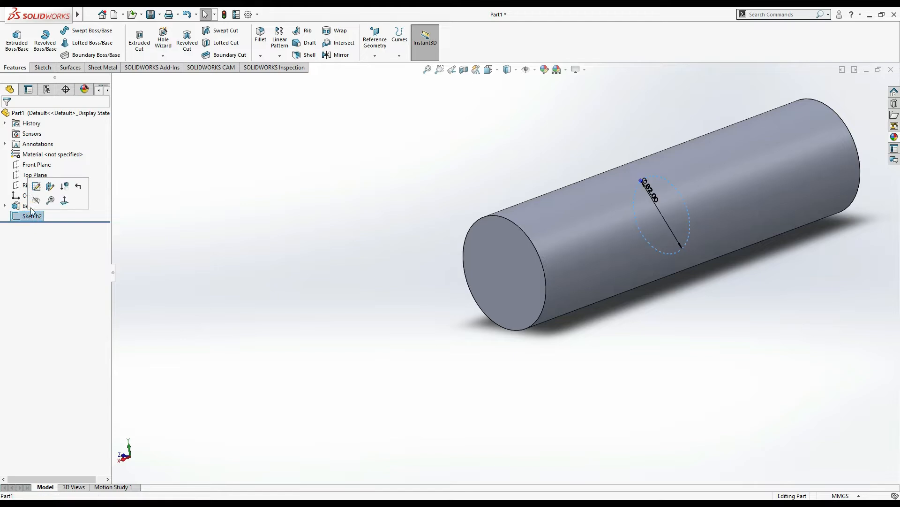
pyautogui.click(36, 190)
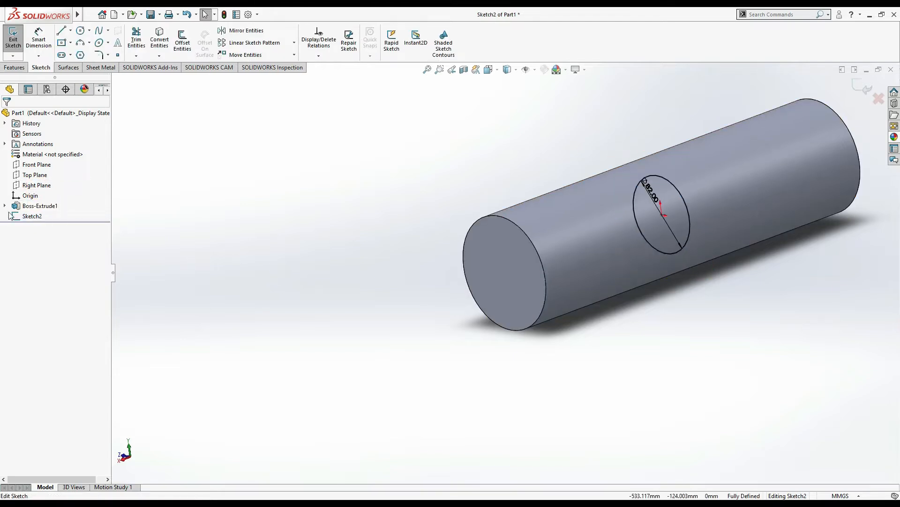
pyautogui.click(14, 67)
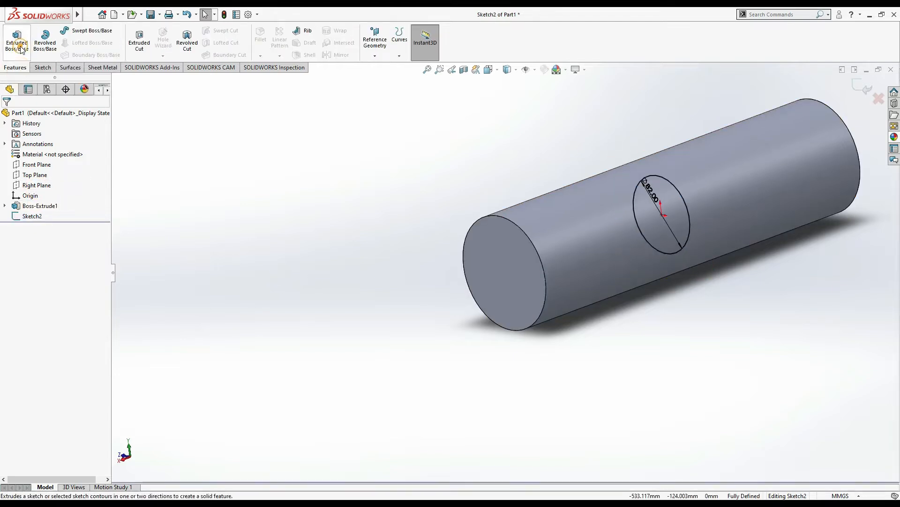
pyautogui.click(16, 40)
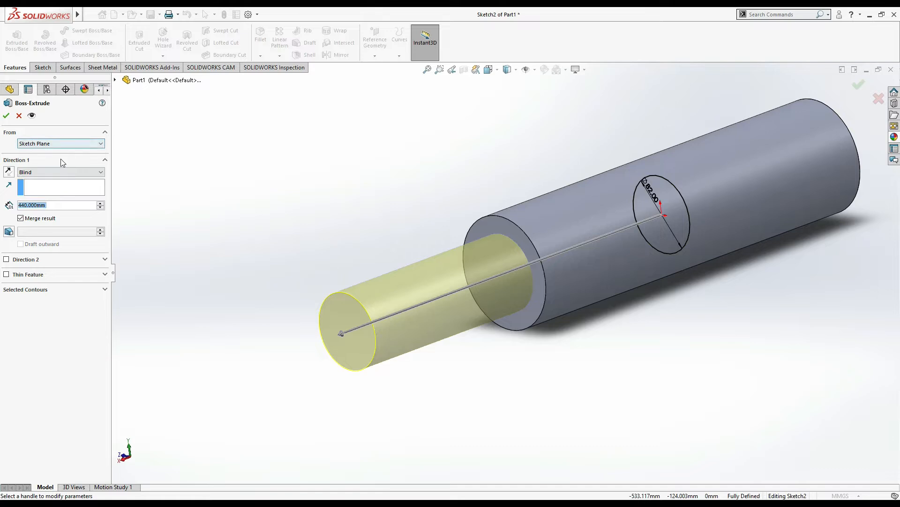
pyautogui.click(63, 172)
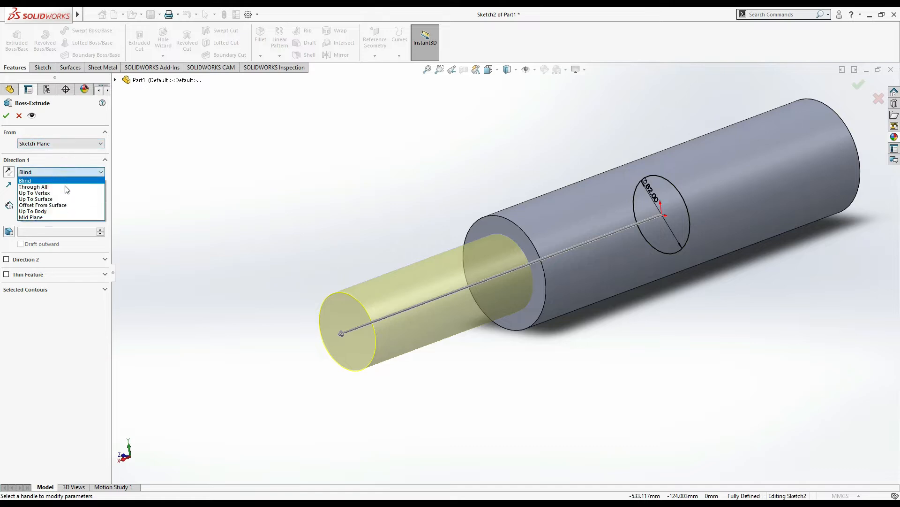
pyautogui.click(56, 217)
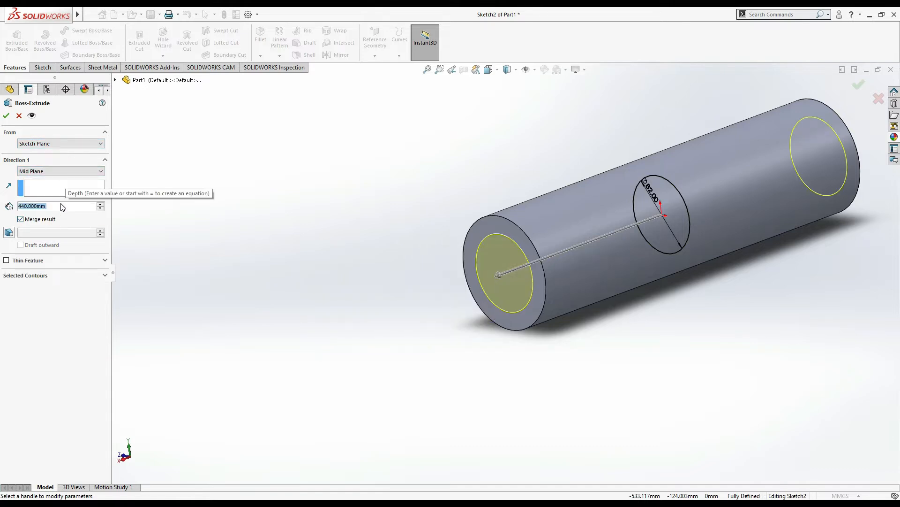
pyautogui.write('440+')
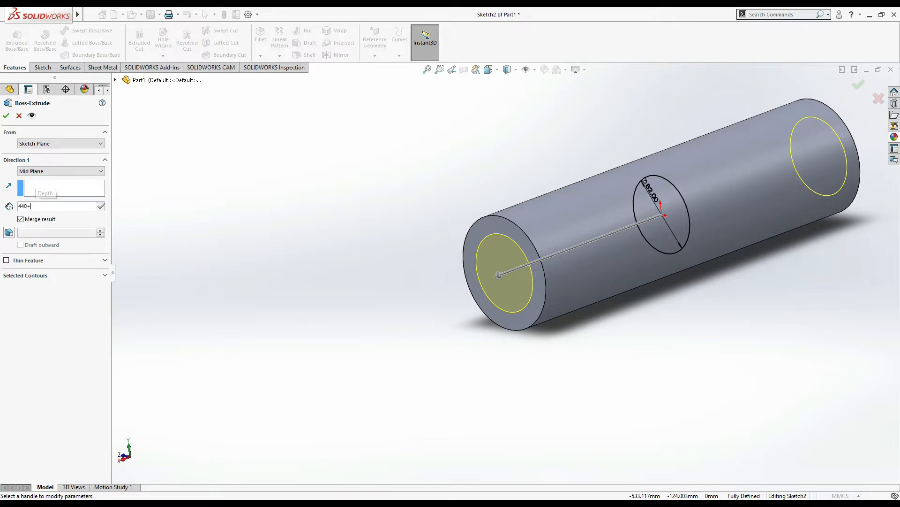
pyautogui.write('90+90')
pyautogui.press('Return')
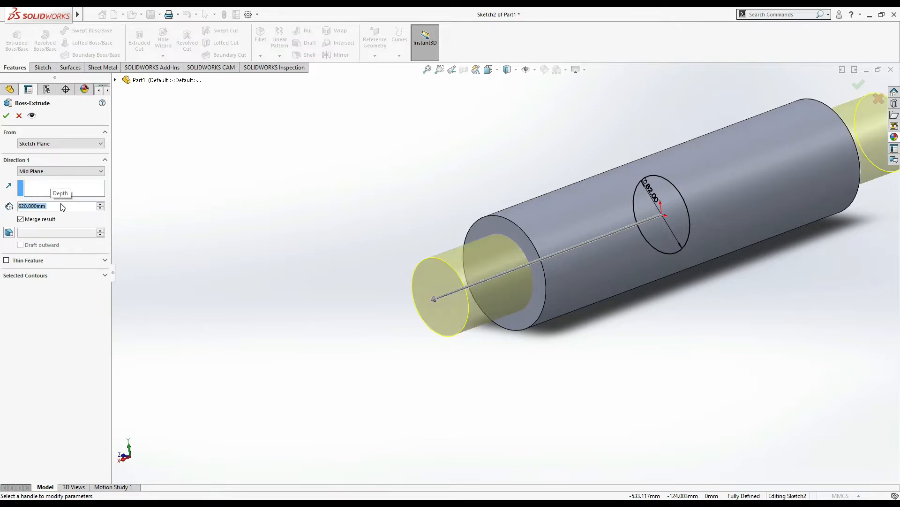
pyautogui.click(6, 115)
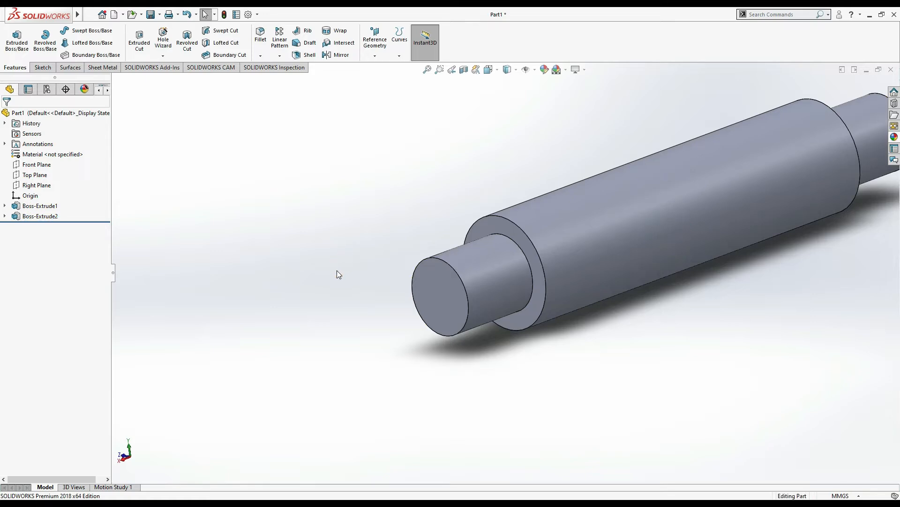
# Consult the Part 1 drawing, and sketch a circle about 29 mm in diameter centred on the origin on the Right Plane
pyautogui.hotkey('alt', 'Tab')
pyautogui.click(35, 185)
pyautogui.click(42, 174)
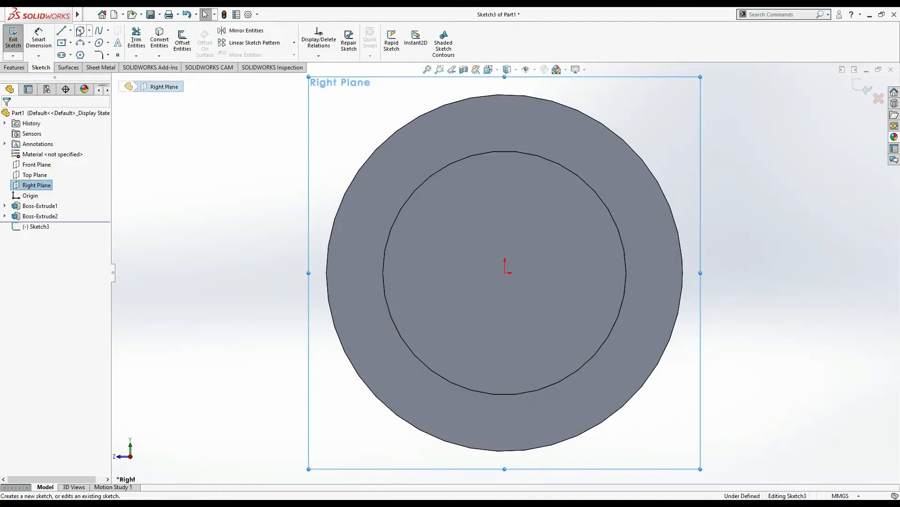
pyautogui.click(79, 31)
pyautogui.click(505, 272)
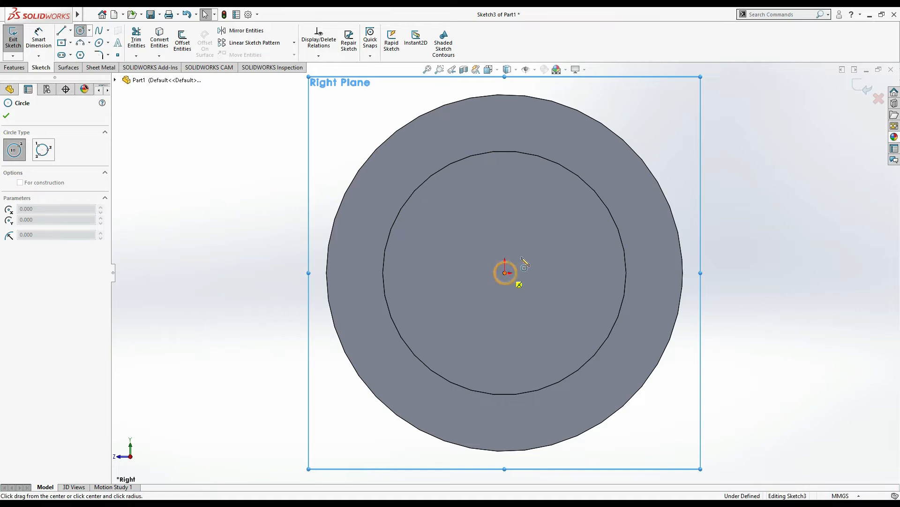
pyautogui.click(539, 248)
pyautogui.press('Escape')
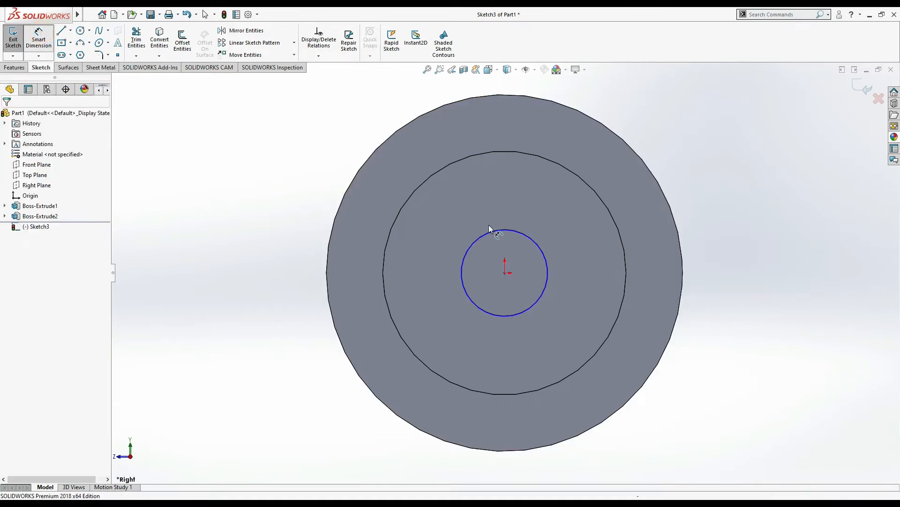
# Set the new circle's diameter to 78 mm
pyautogui.click(491, 231)
pyautogui.click(491, 254)
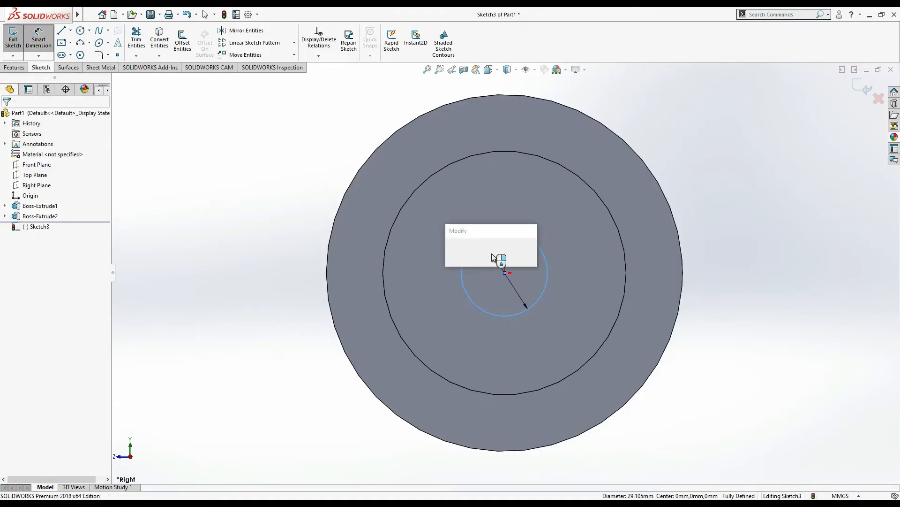
pyautogui.write('78')
pyautogui.press('Return')
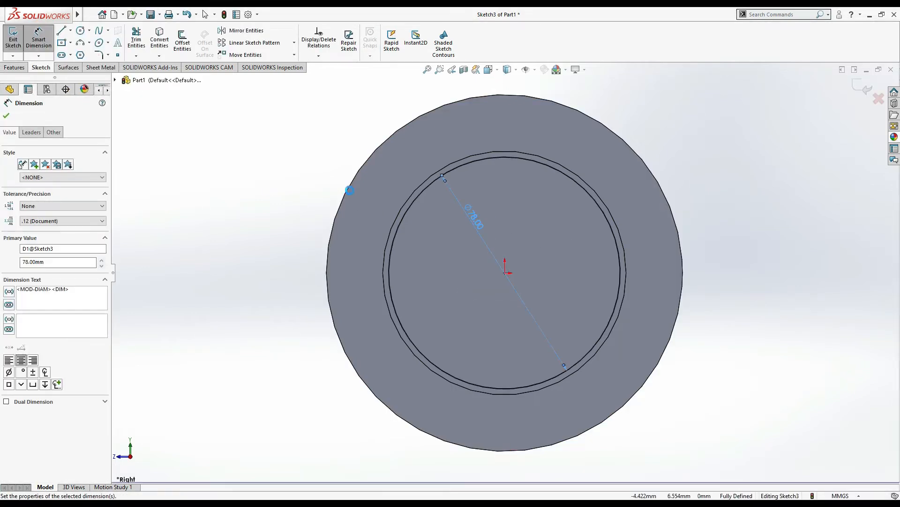
# Set up a boss extrusion of the 78 mm circle, check the end length in the drawing, and enter a depth of 620+110 mm
pyautogui.click(14, 67)
pyautogui.click(17, 40)
pyautogui.hotkey('alt', 'Tab')
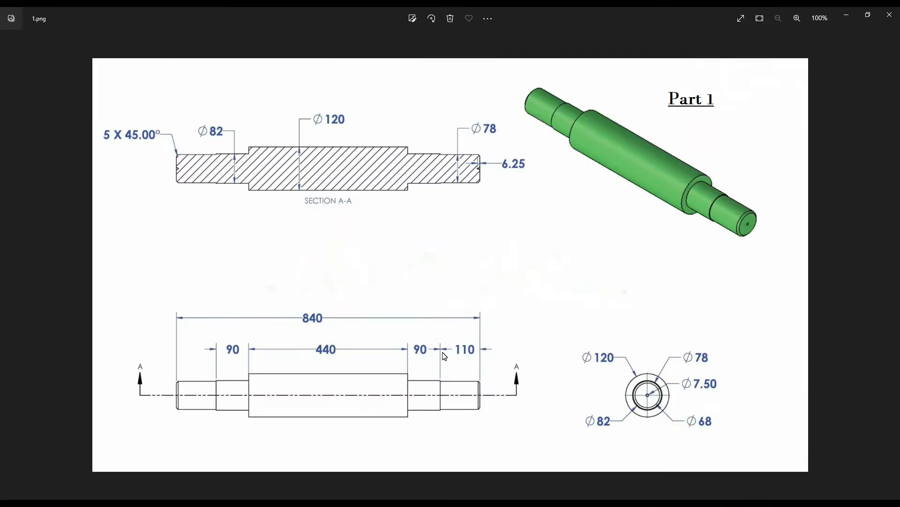
pyautogui.hotkey('alt', 'Tab')
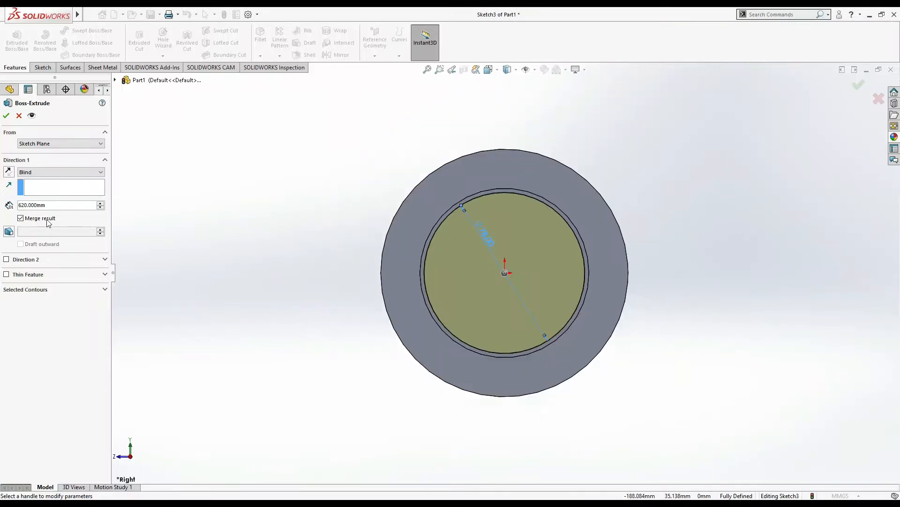
pyautogui.click(62, 205)
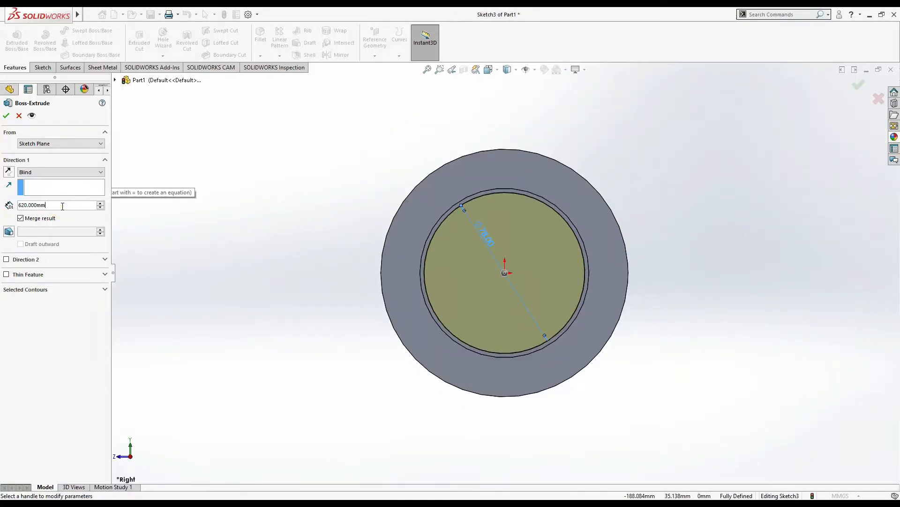
pyautogui.press('BackSpace')
pyautogui.press('BackSpace')
pyautogui.press('BackSpace')
pyautogui.press('BackSpace')
pyautogui.press('BackSpace')
pyautogui.press('BackSpace')
pyautogui.write('+110')
# Set the 78 mm boss extrusion's end condition to Mid Plane and finish the feature
pyautogui.click(65, 170)
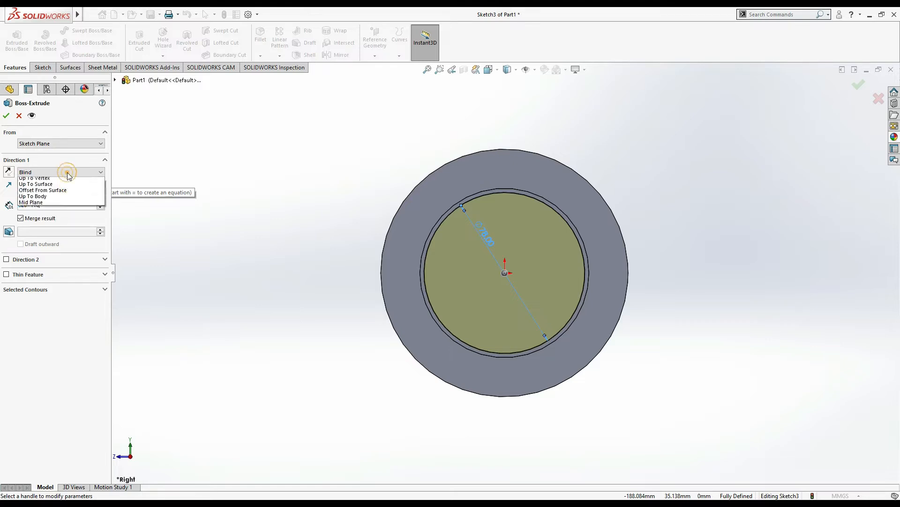
pyautogui.click(65, 174)
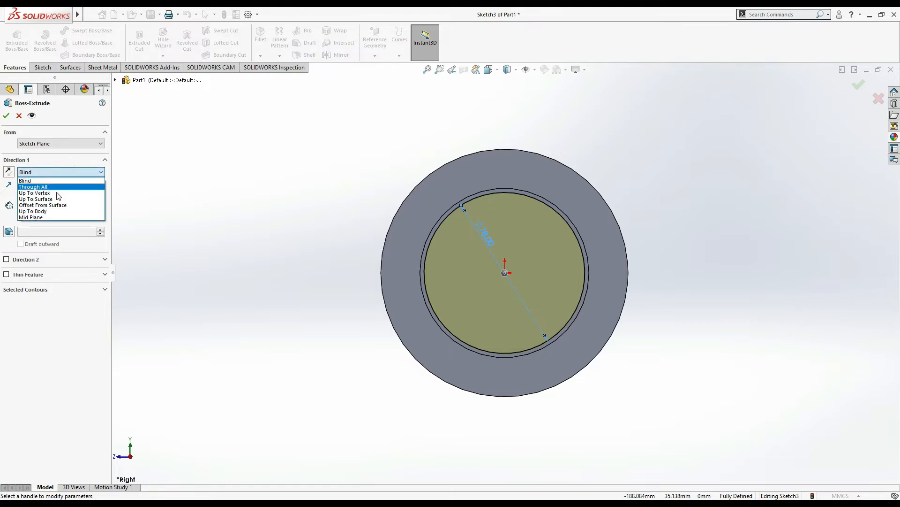
pyautogui.click(47, 217)
pyautogui.moveTo(311, 211); pyautogui.dragTo(291, 224, button='middle')
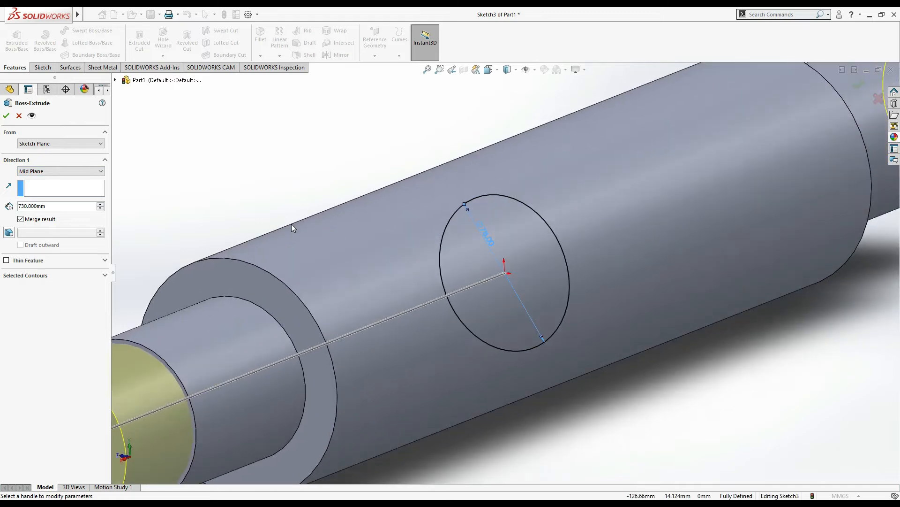
pyautogui.scroll(8, 348, 191)
pyautogui.click(7, 117)
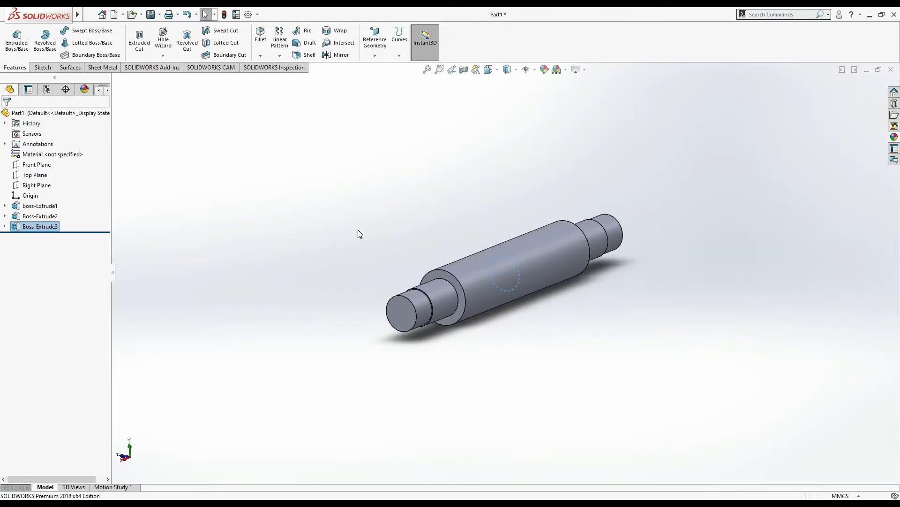
# Check the end chamfer size in the Part 1 drawing and set up a 5 mm chamfer on one end edge of the shaft
pyautogui.hotkey('alt', 'Tab')
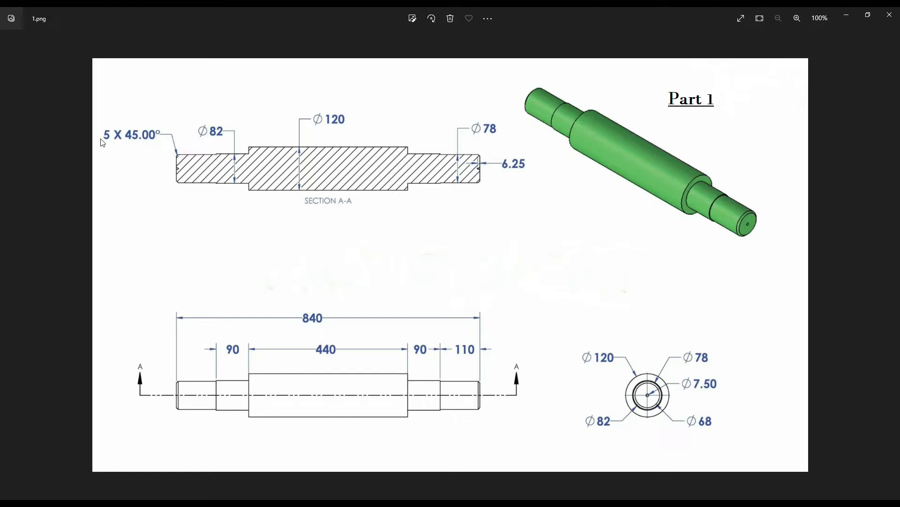
pyautogui.hotkey('alt', 'Tab')
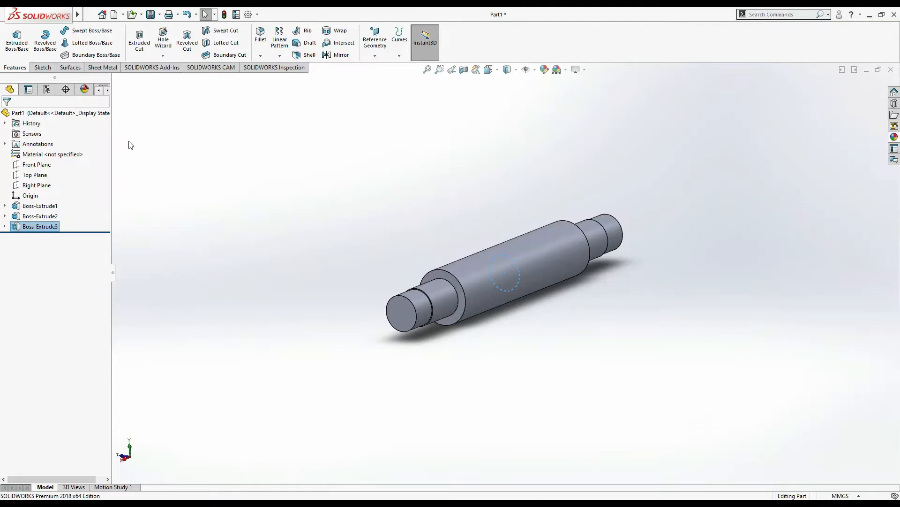
pyautogui.click(268, 212)
pyautogui.click(261, 35)
pyautogui.click(19, 115)
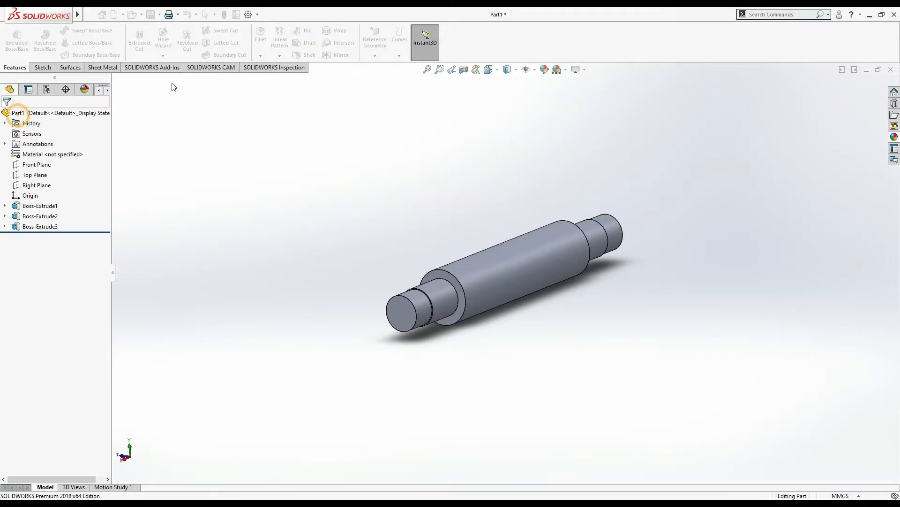
pyautogui.click(262, 56)
pyautogui.click(275, 79)
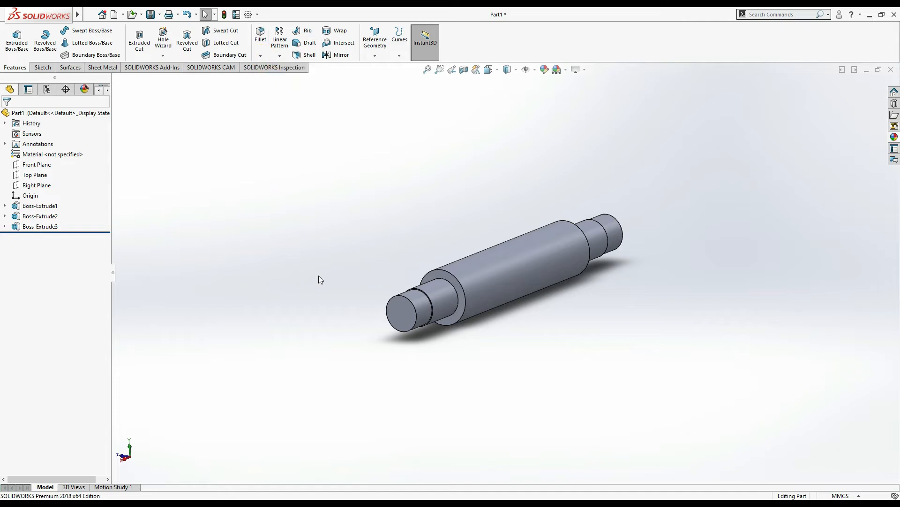
pyautogui.scroll(-2, 401, 303)
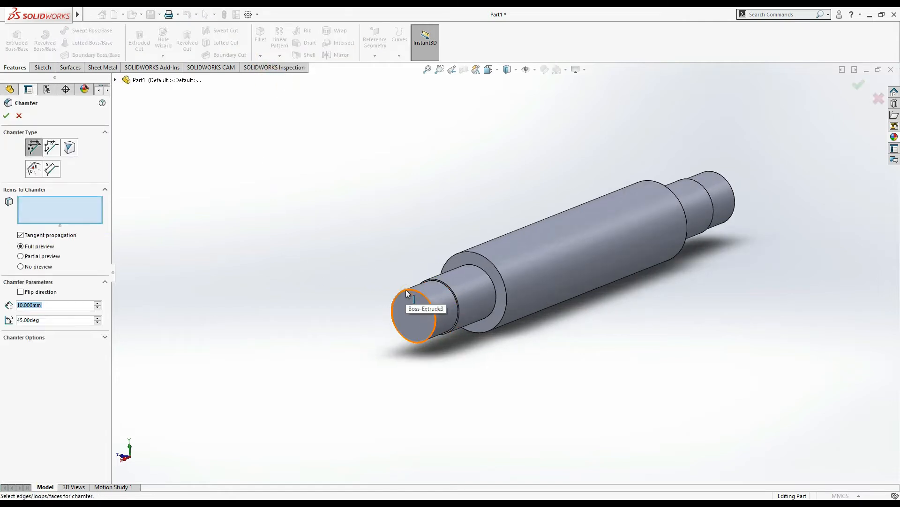
pyautogui.click(407, 290)
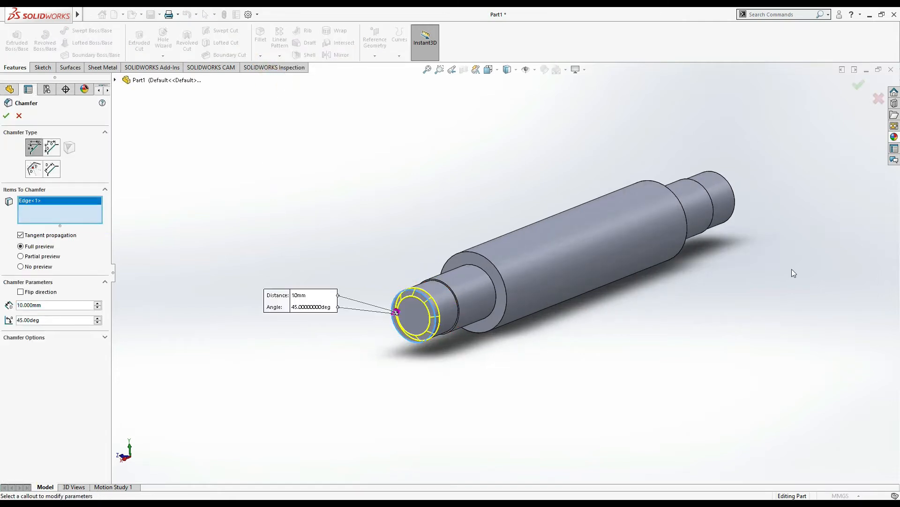
pyautogui.doubleClick(54, 304)
pyautogui.write('5')
pyautogui.press('Return')
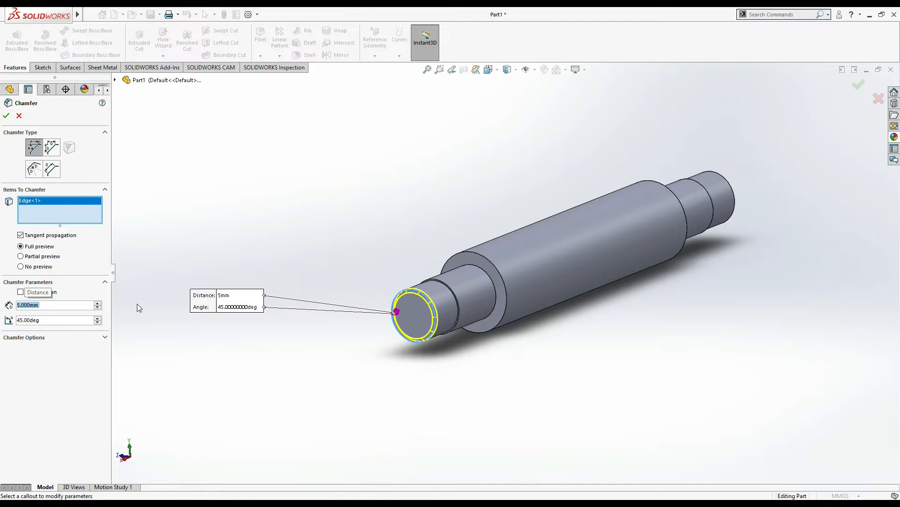
# Add the circular edge at the shaft's opposite end to the 5 mm chamfer and finish the feature
pyautogui.moveTo(712, 408); pyautogui.dragTo(675, 320, button='middle')
pyautogui.scroll(-4, 640, 255)
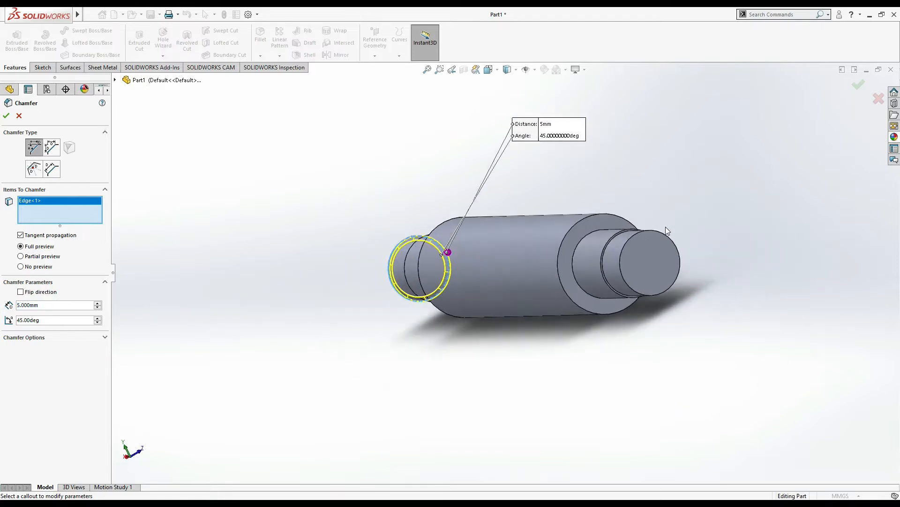
pyautogui.click(647, 249)
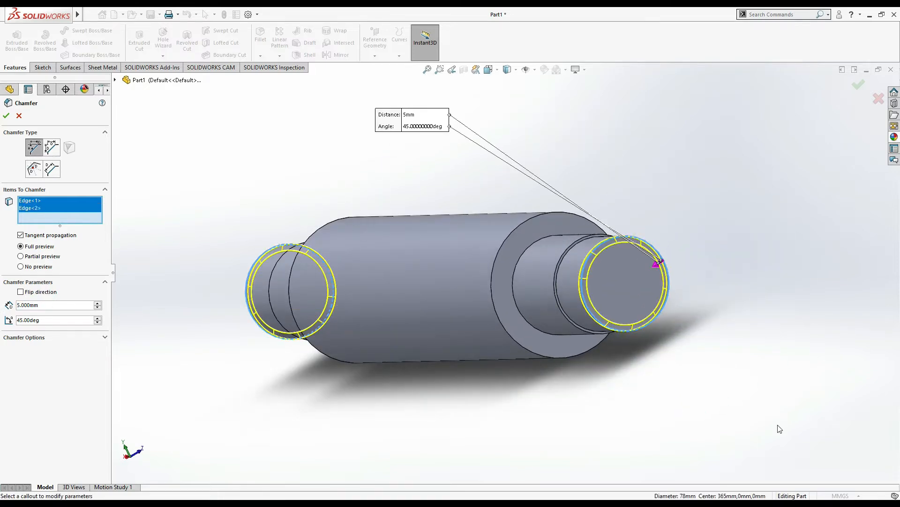
pyautogui.scroll(2, 572, 436)
pyautogui.moveTo(539, 416); pyautogui.dragTo(572, 424, button='middle')
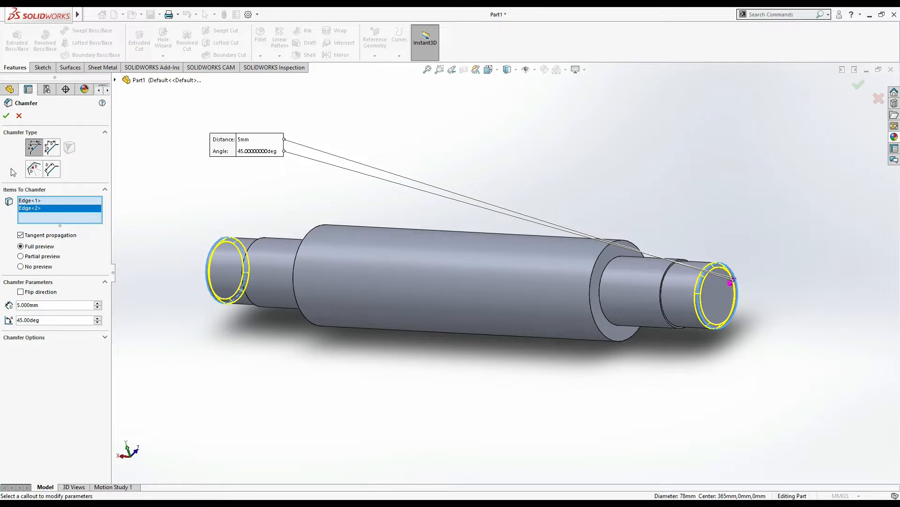
pyautogui.click(6, 116)
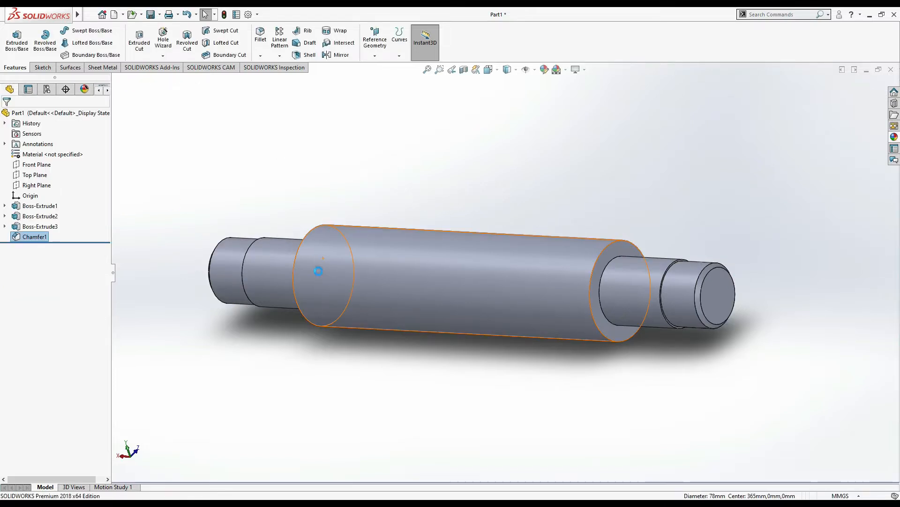
# Recheck the Part 1 drawing, show the shaft in isometric view, and colour the whole part green (RGB 0, 255, 0)
pyautogui.hotkey('alt', 'Tab')
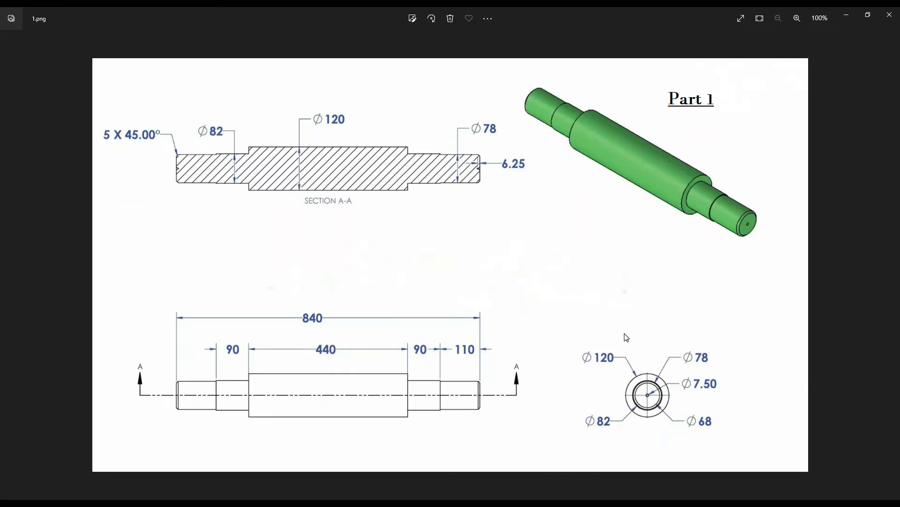
pyautogui.hotkey('alt', 'Tab')
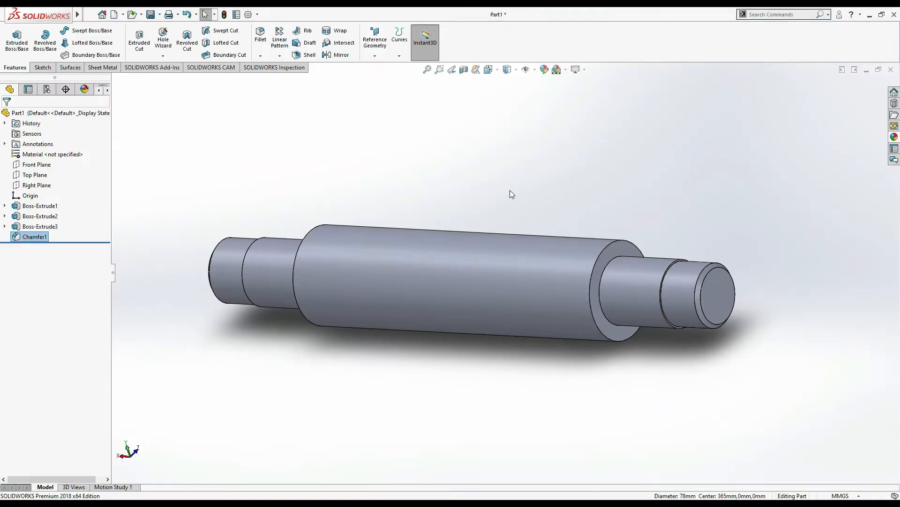
pyautogui.press('space')
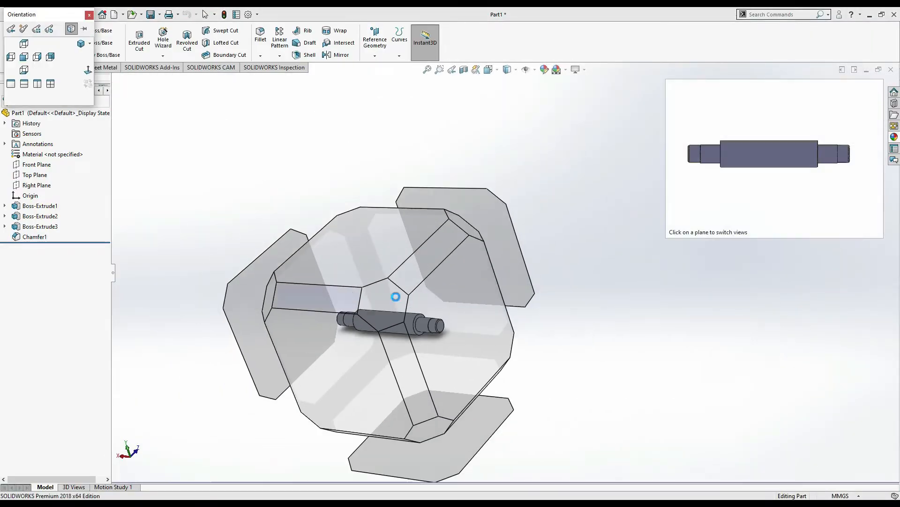
pyautogui.click(396, 296)
pyautogui.click(545, 70)
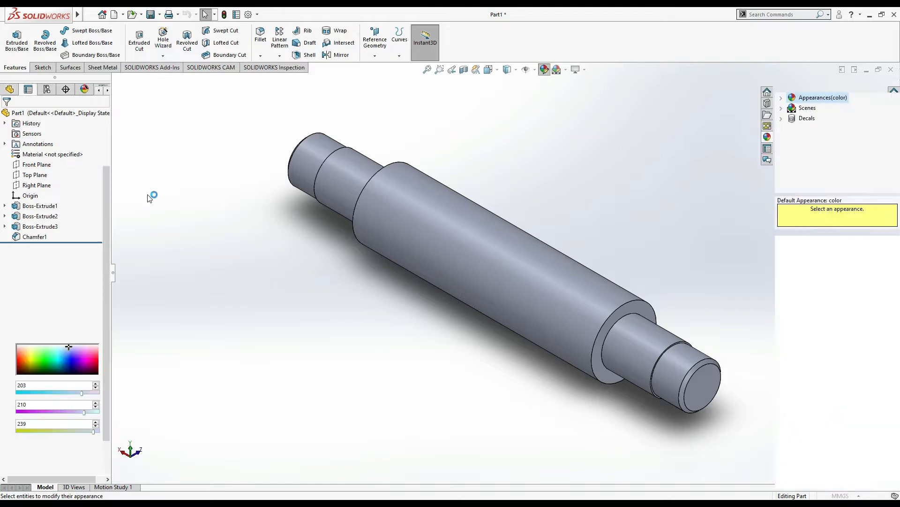
pyautogui.click(51, 311)
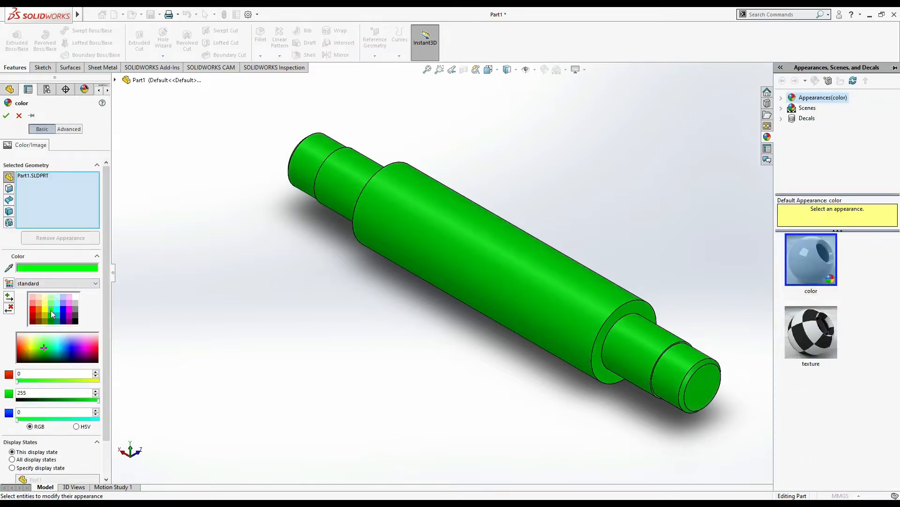
pyautogui.click(6, 116)
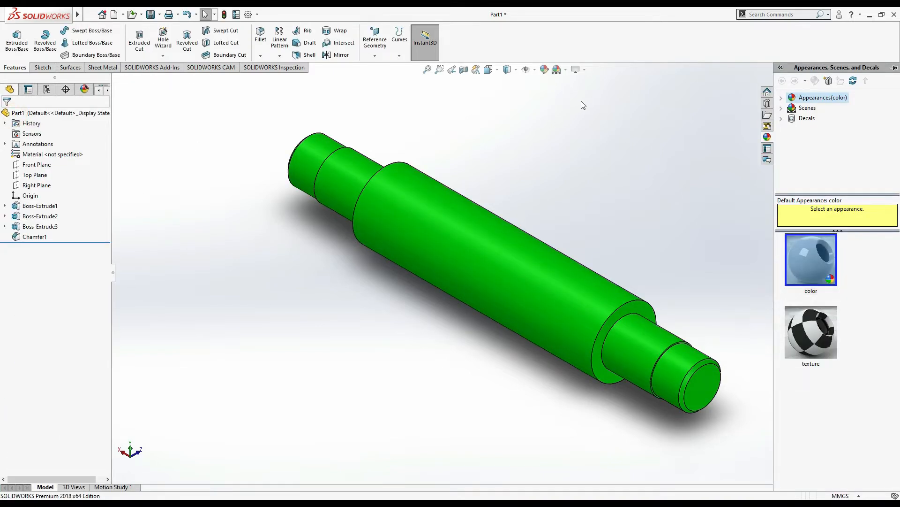
# Turn on the perspective display and reapply the 3 Point Faded scene after trying Plain White
pyautogui.click(584, 69)
pyautogui.click(599, 105)
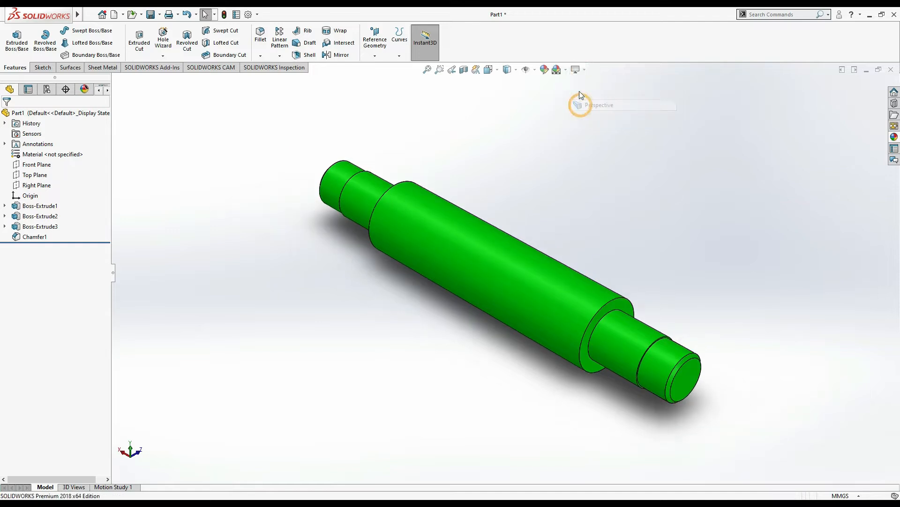
pyautogui.click(566, 69)
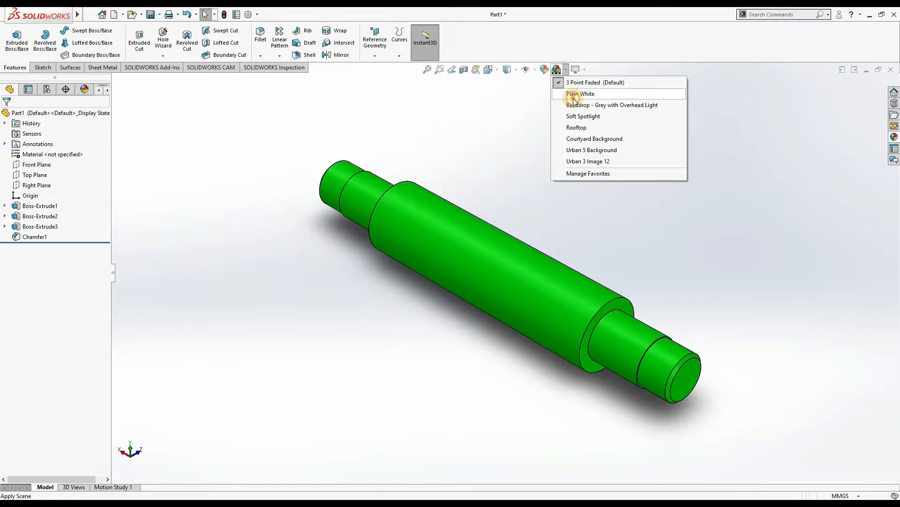
pyautogui.click(571, 94)
pyautogui.click(566, 69)
pyautogui.click(572, 83)
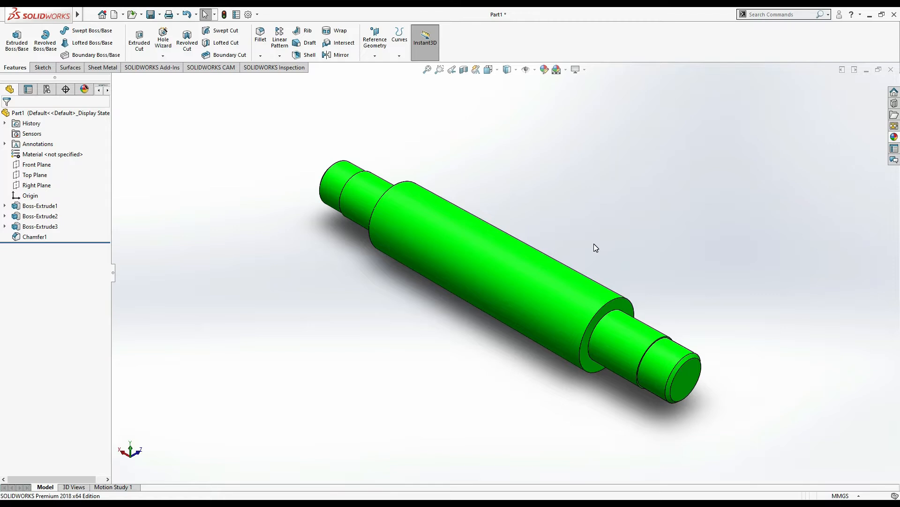
# Save the part as Part1 in a new Downloads folder named cart and close it
pyautogui.hotkey('ctrl', 's')
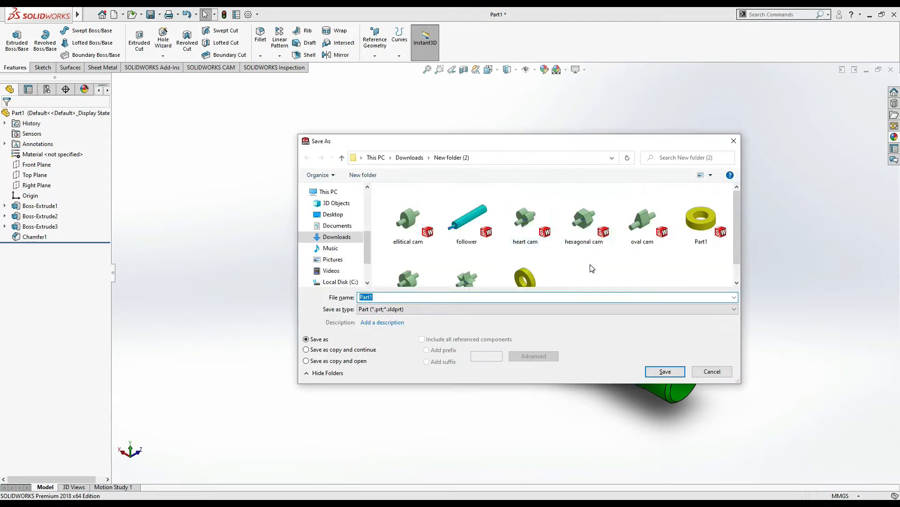
pyautogui.click(410, 157)
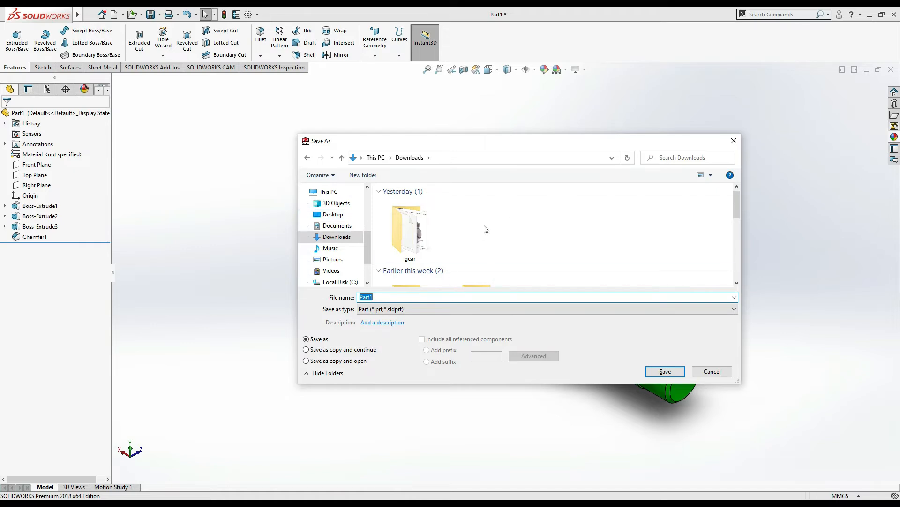
pyautogui.rightClick(534, 224)
pyautogui.moveTo(605, 309)
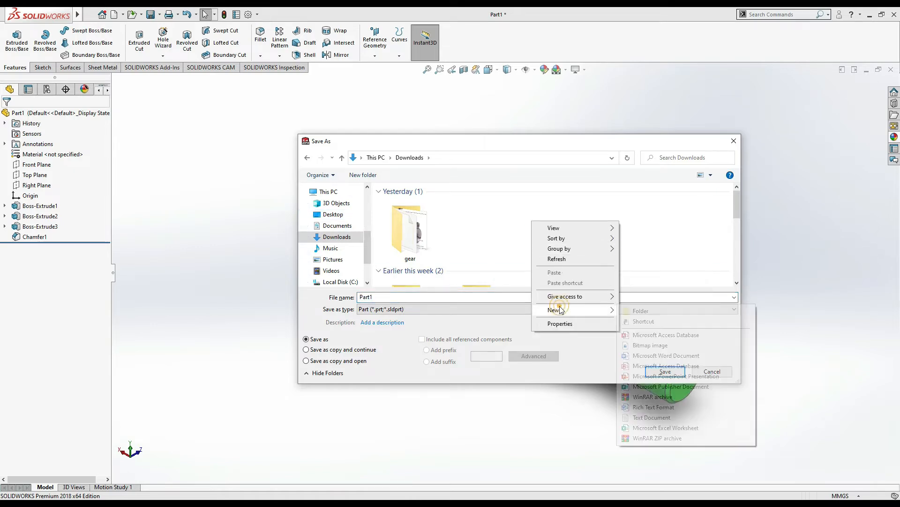
pyautogui.click(643, 312)
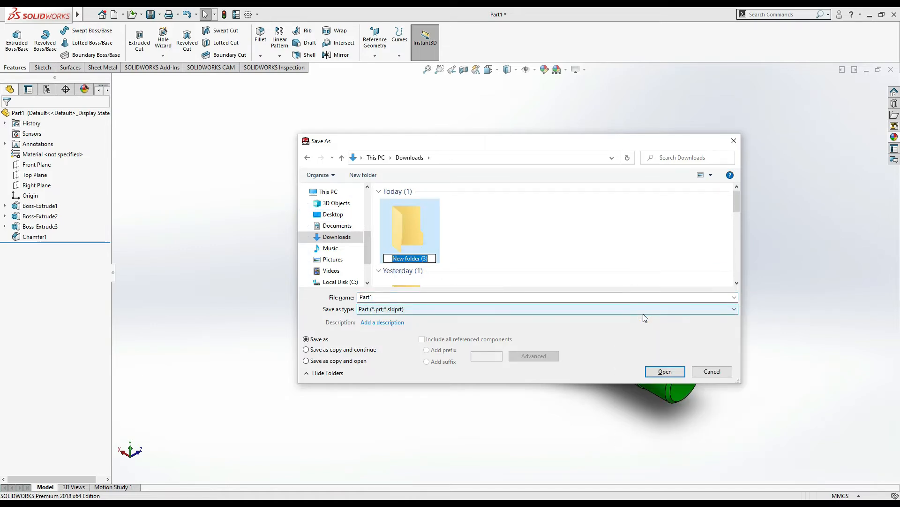
pyautogui.write('cart')
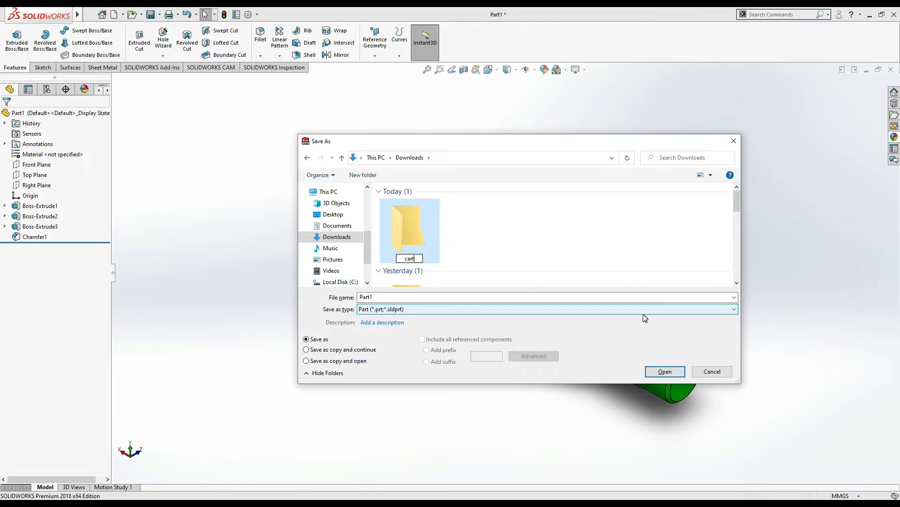
pyautogui.press('Return')
pyautogui.press('Return')
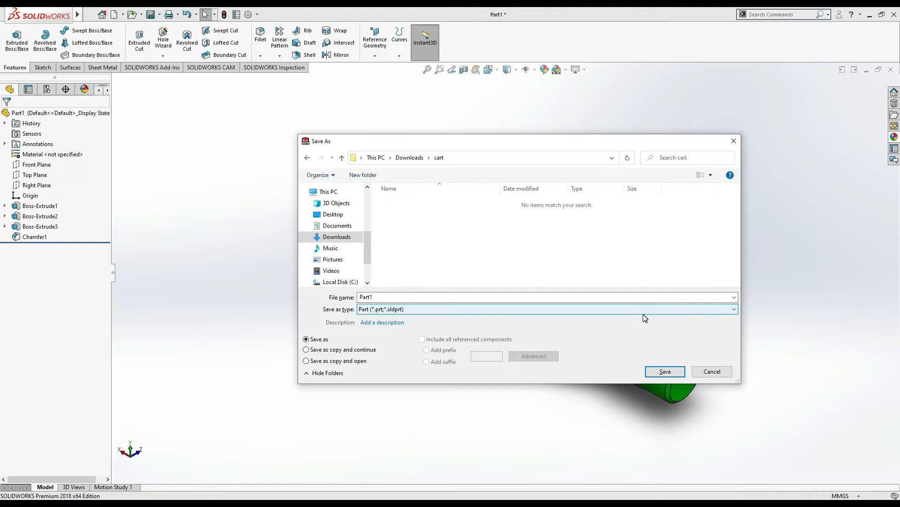
pyautogui.click(664, 372)
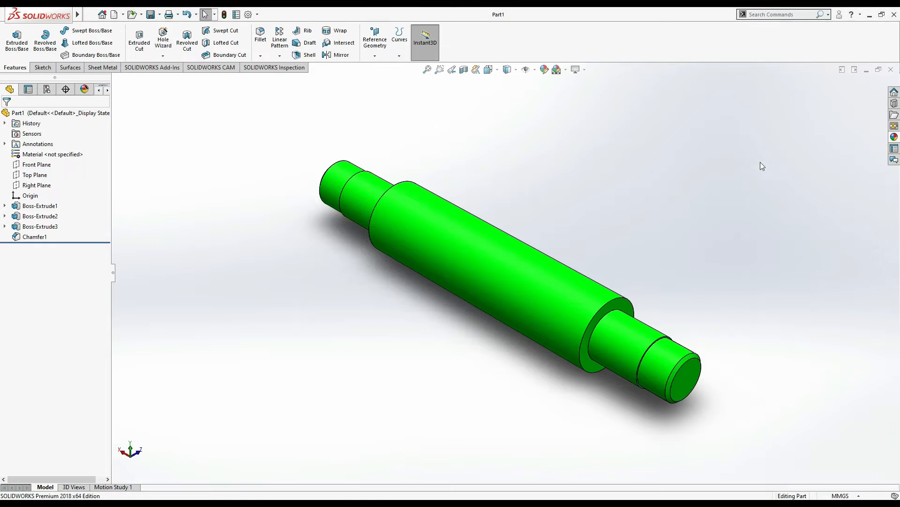
pyautogui.click(891, 70)
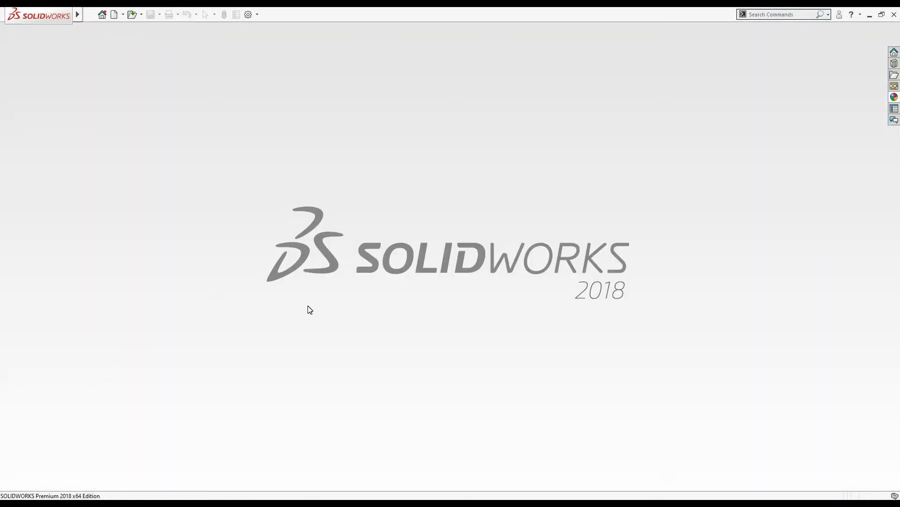
# Consult the Part 2 drawing and create a new part document
pyautogui.hotkey('alt', 'Tab')
pyautogui.press('Right')
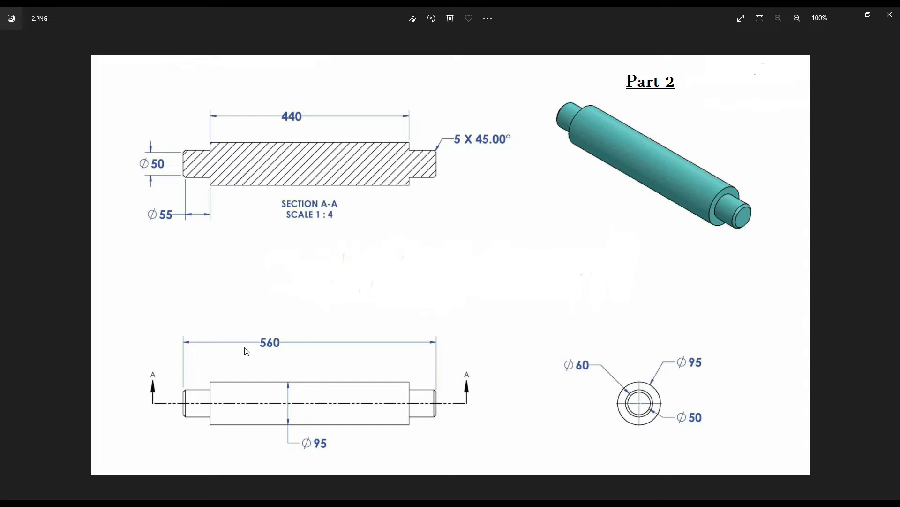
pyautogui.hotkey('alt', 'Tab')
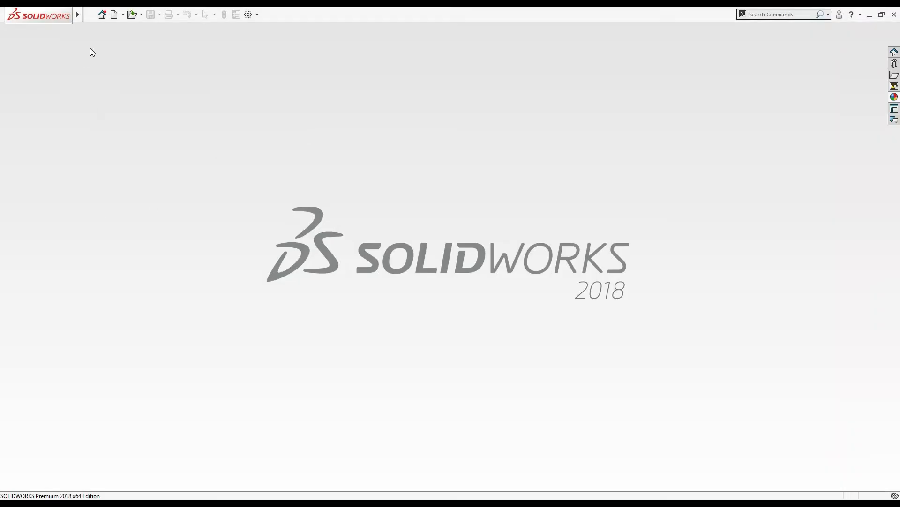
pyautogui.click(114, 14)
pyautogui.click(242, 243)
pyautogui.click(372, 370)
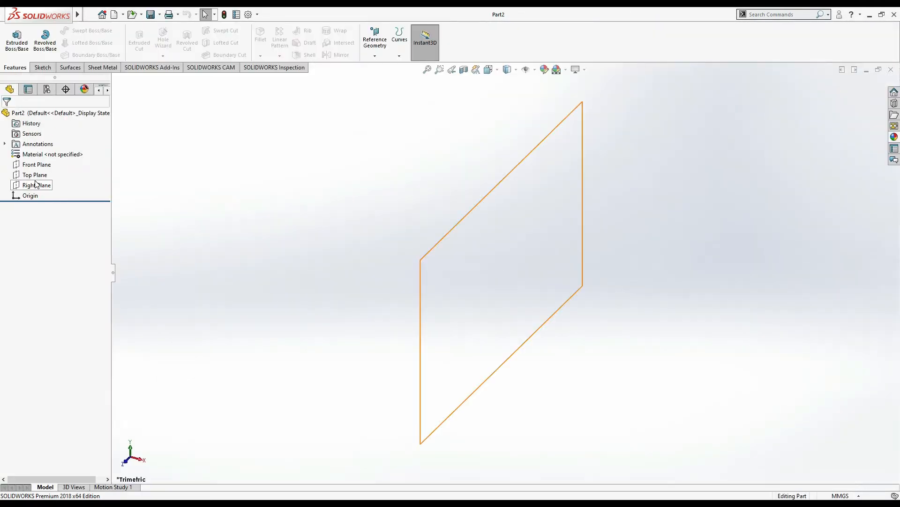
# Sketch a circle about 57 mm in diameter centred on the origin on the Right Plane
pyautogui.click(36, 184)
pyautogui.click(46, 170)
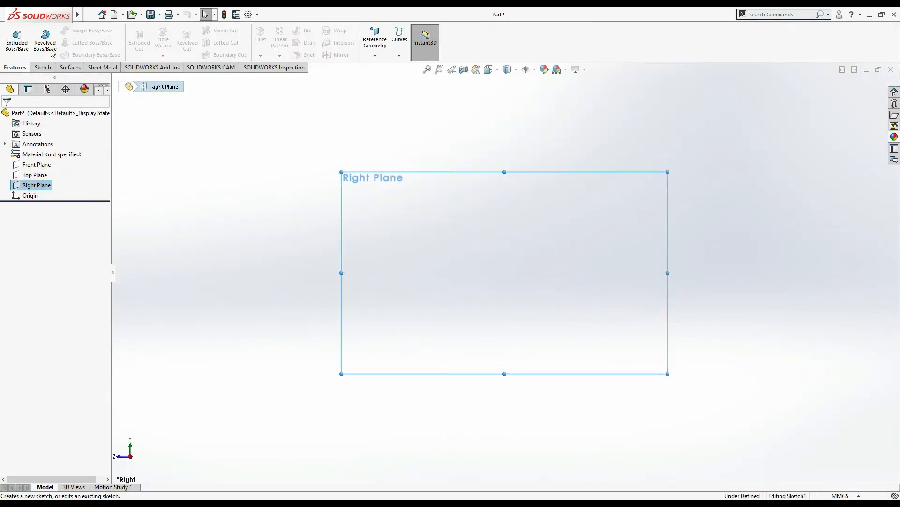
pyautogui.click(80, 30)
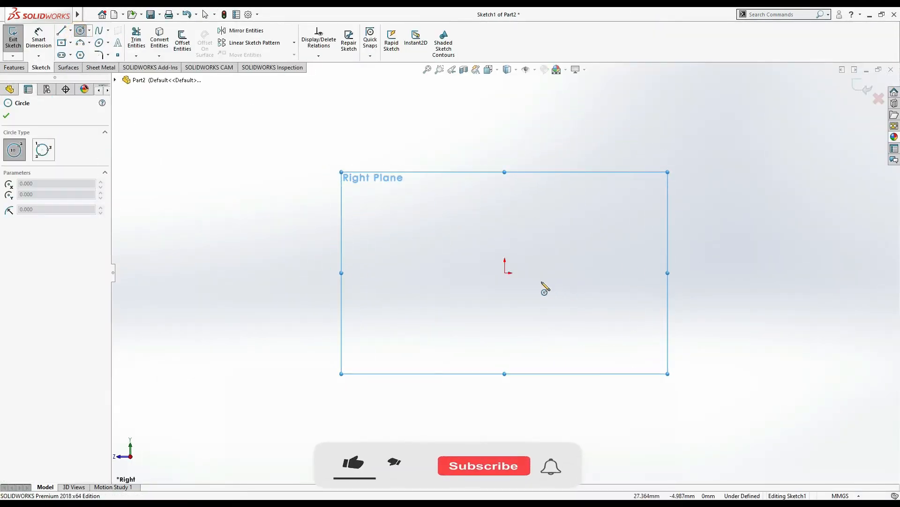
pyautogui.click(505, 272)
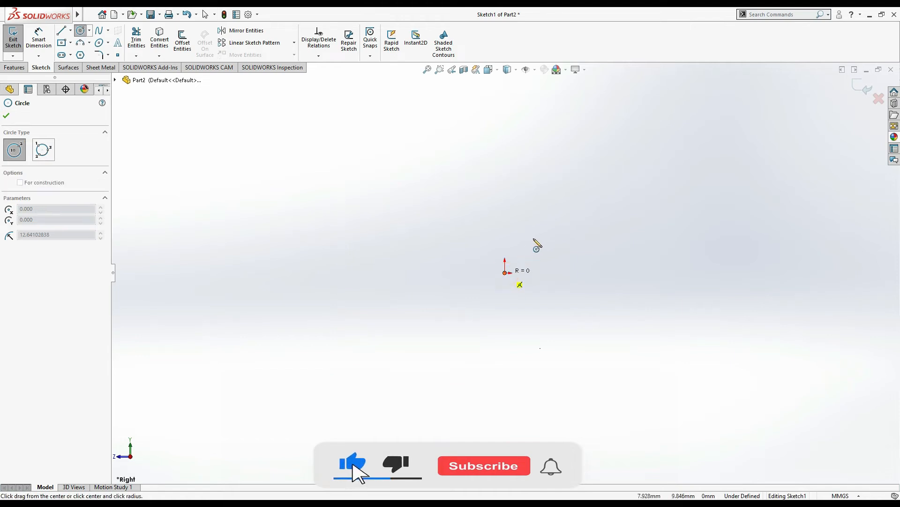
pyautogui.click(550, 243)
# Dimension the circle's diameter as 95 mm
pyautogui.click(39, 46)
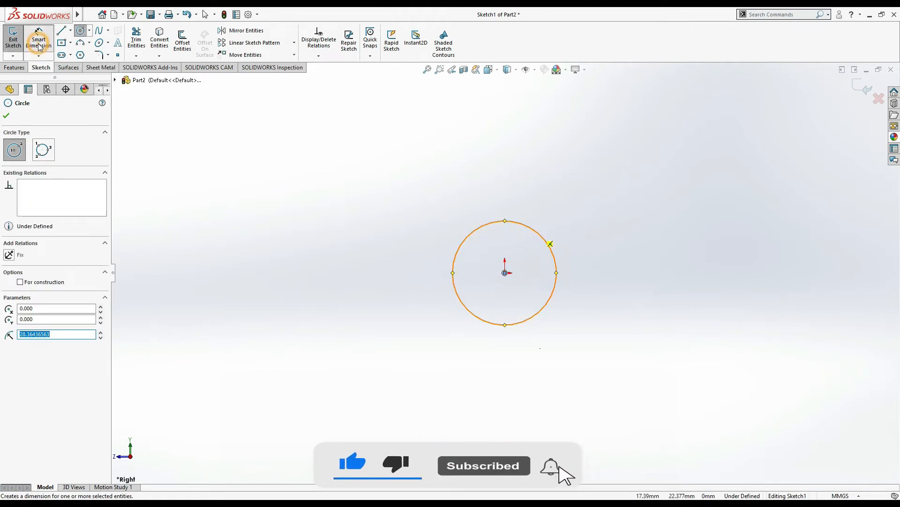
pyautogui.click(469, 238)
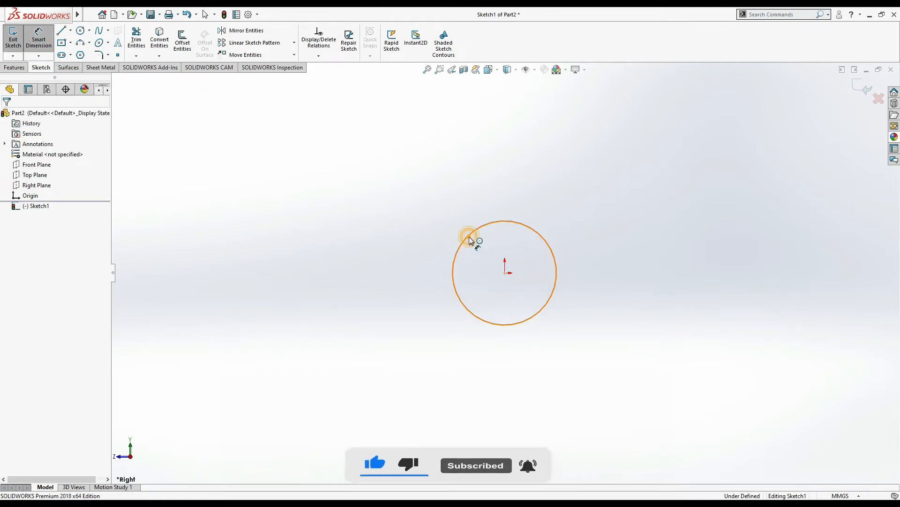
pyautogui.click(482, 248)
pyautogui.write('95')
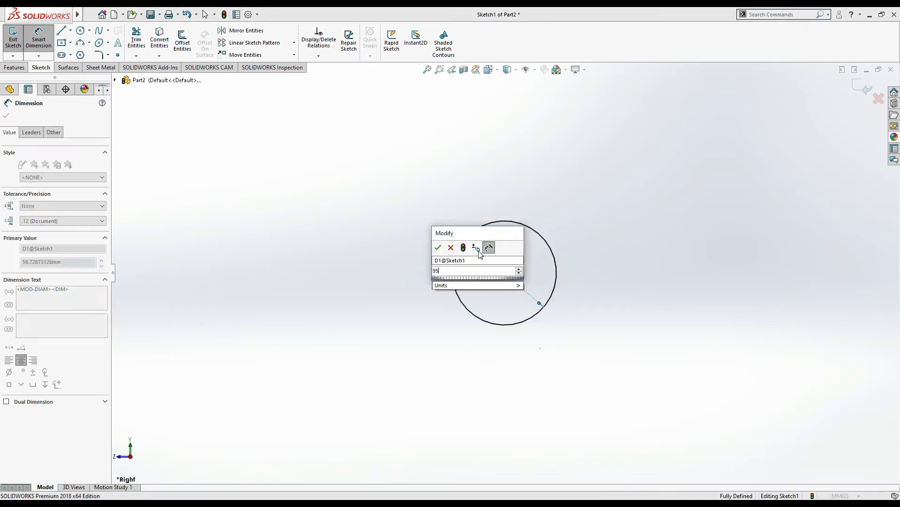
pyautogui.press('Return')
# Consult the Part 2 drawing and extrude the 95 mm circle 440 mm with the Mid Plane end condition
pyautogui.click(15, 69)
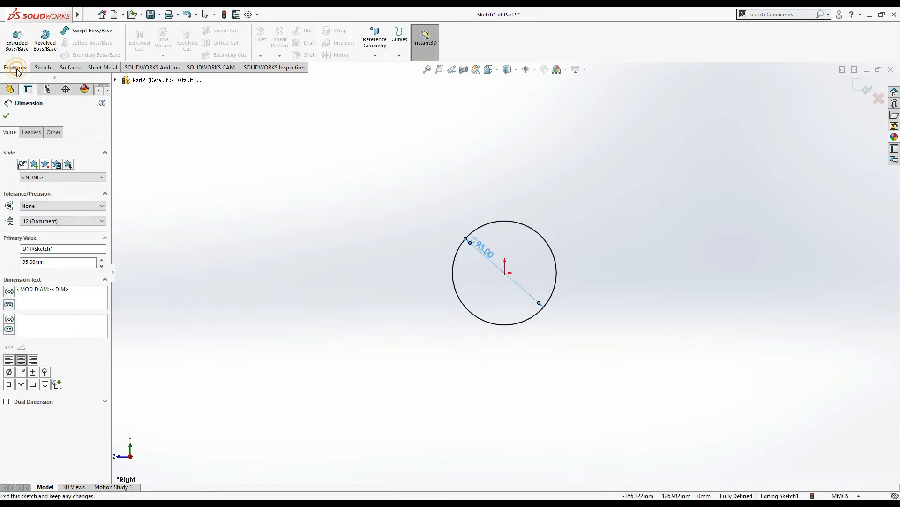
pyautogui.click(17, 37)
pyautogui.hotkey('alt', 'Tab')
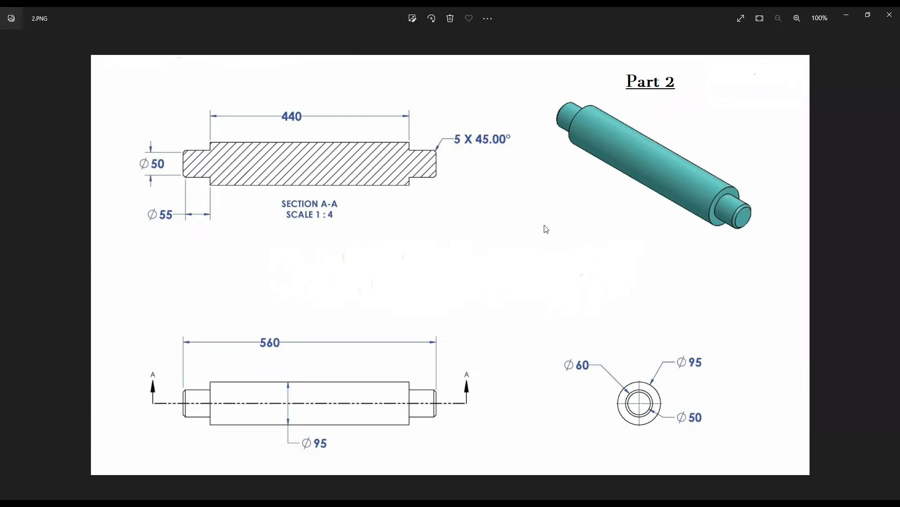
pyautogui.hotkey('alt', 'Tab')
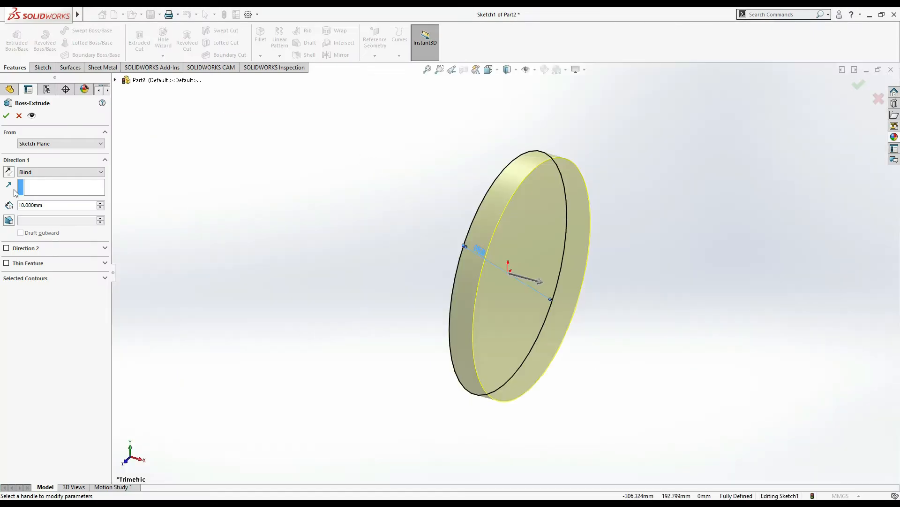
pyautogui.click(49, 172)
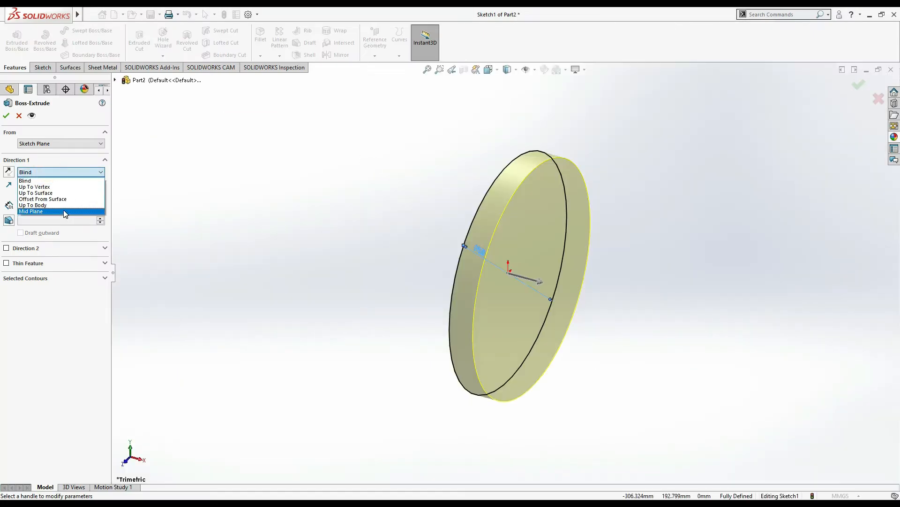
pyautogui.click(65, 211)
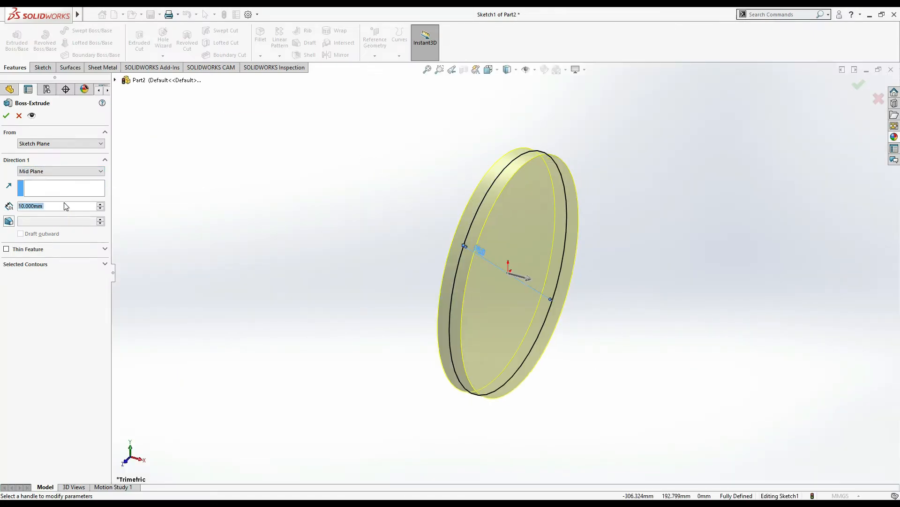
pyautogui.write('560')
pyautogui.press('Return')
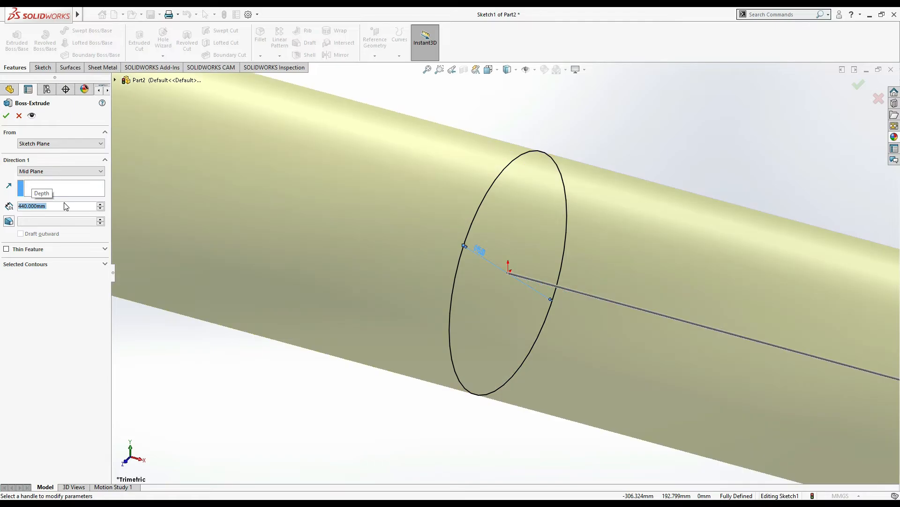
pyautogui.hotkey('alt', 'Tab')
pyautogui.hotkey('alt', 'Tab')
pyautogui.click(8, 116)
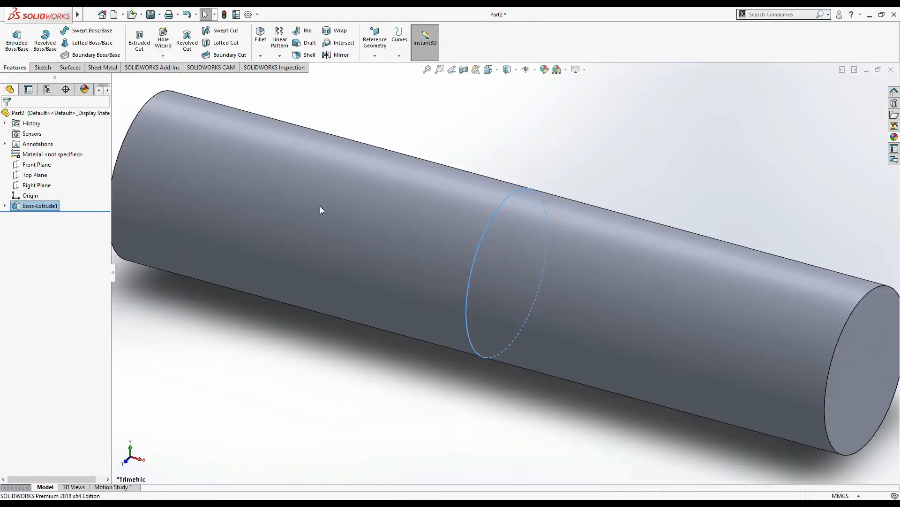
pyautogui.click(170, 325)
# Sketch a circle about 64 mm in diameter centred on the origin on the Right Plane, and consult the Part 2 drawing
pyautogui.click(38, 185)
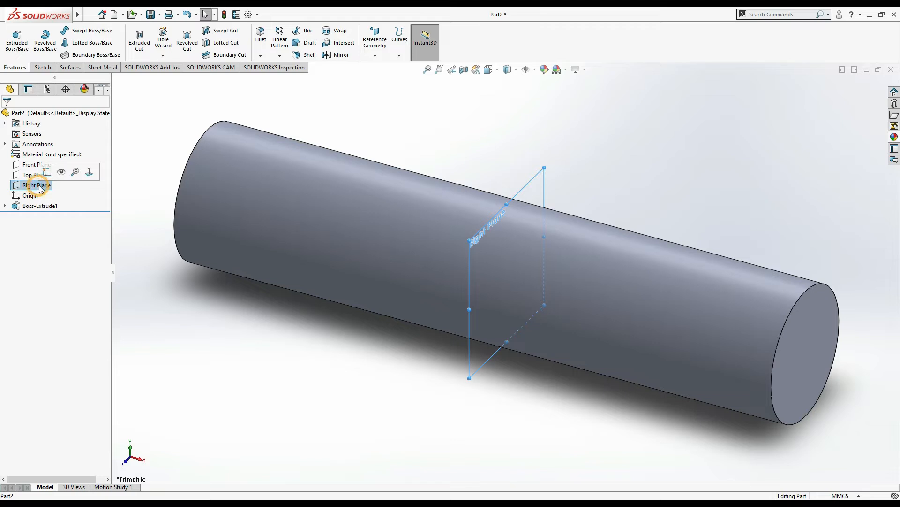
pyautogui.click(48, 173)
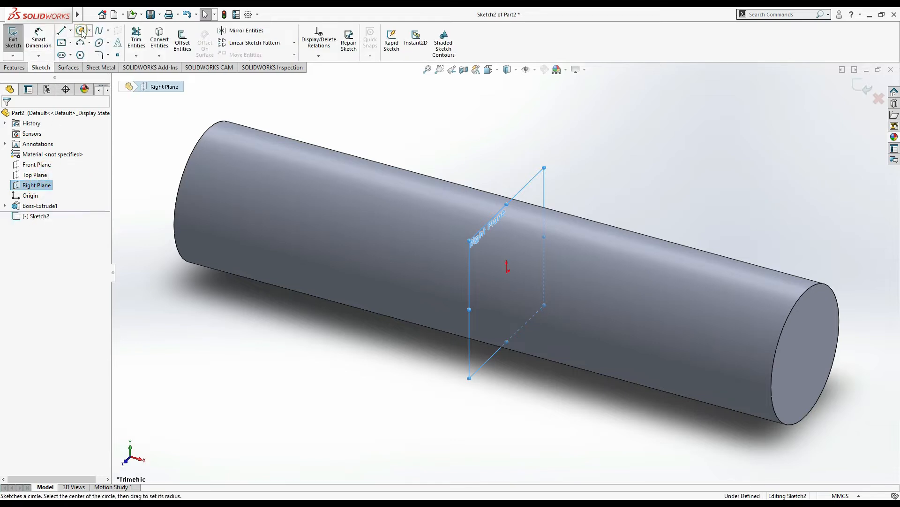
pyautogui.click(81, 30)
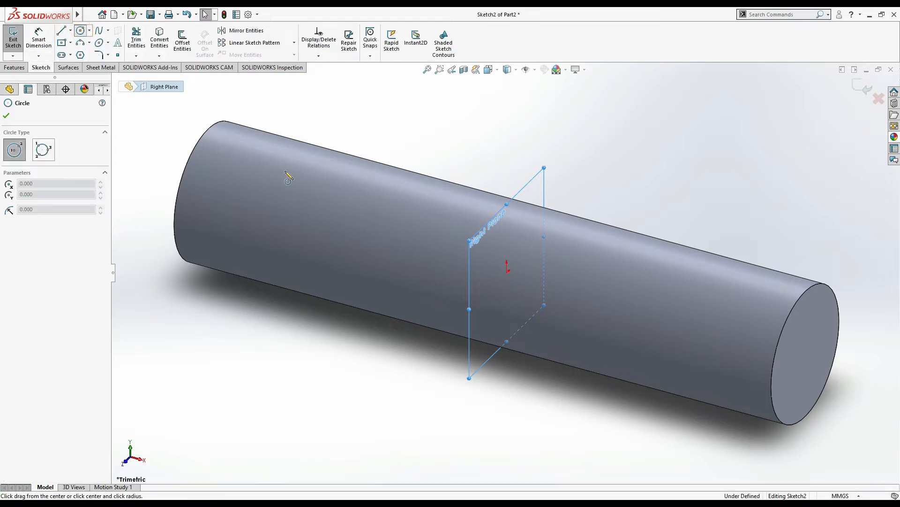
pyautogui.click(508, 273)
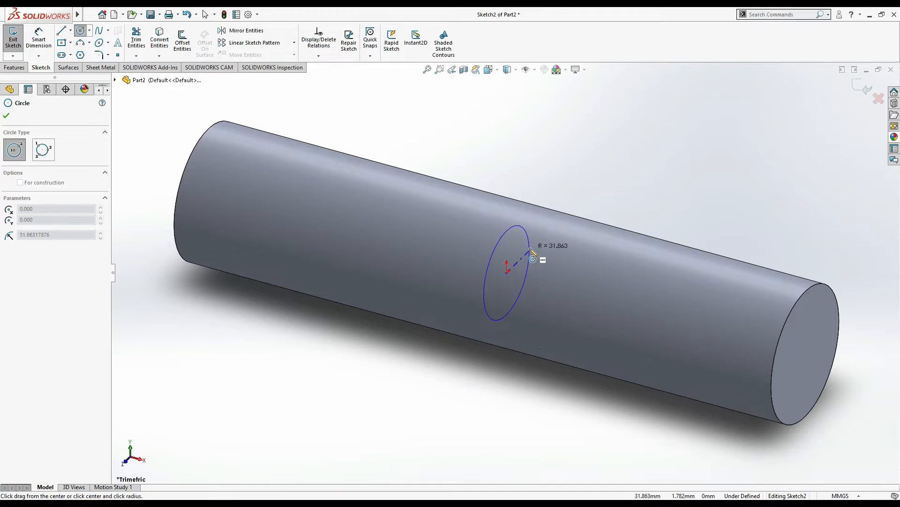
pyautogui.click(532, 253)
pyautogui.hotkey('alt', 'Tab')
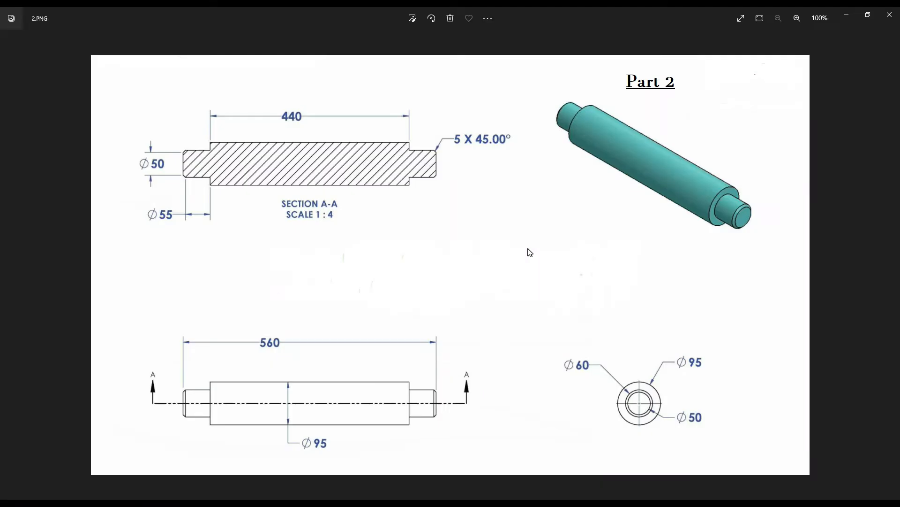
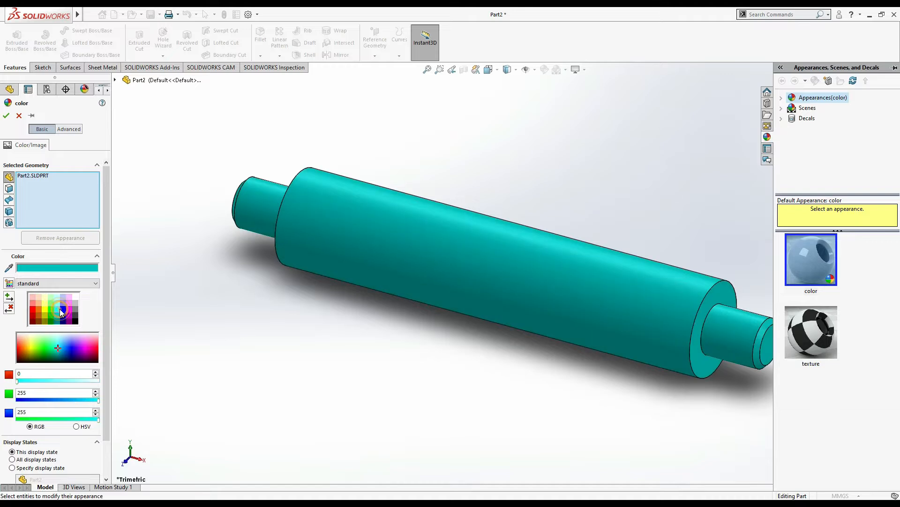
# Accept the cyan part colour (RGB 0, 255, 255) and reapply the 3 Point Faded scene after trying Plain White
pyautogui.click(6, 117)
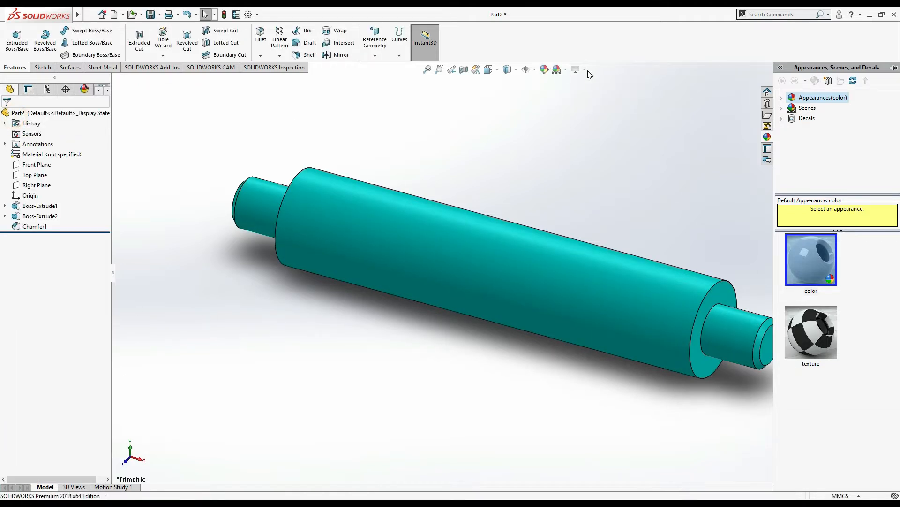
pyautogui.click(566, 71)
pyautogui.click(587, 105)
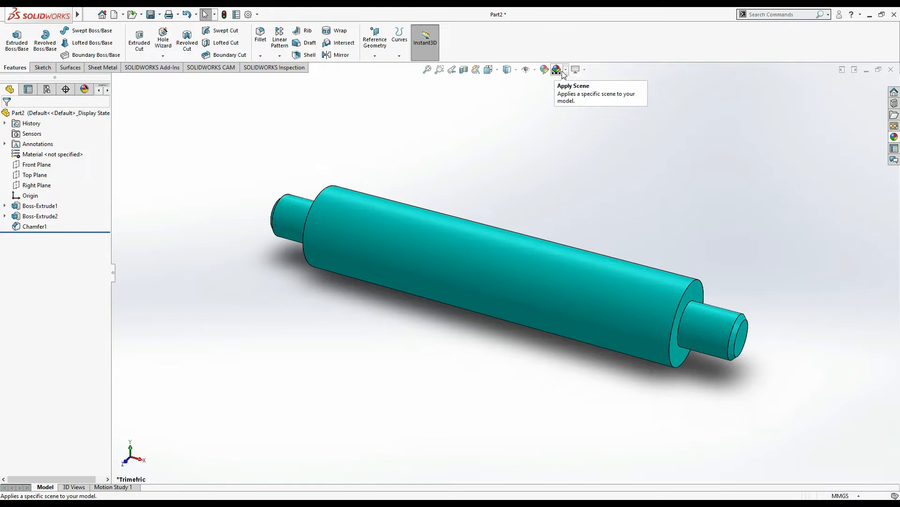
pyautogui.click(558, 70)
pyautogui.click(575, 91)
pyautogui.click(558, 70)
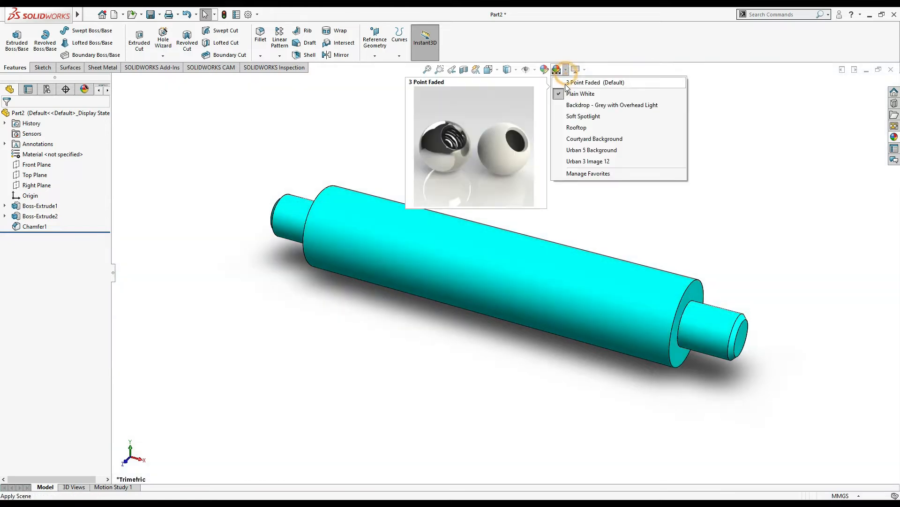
pyautogui.click(563, 83)
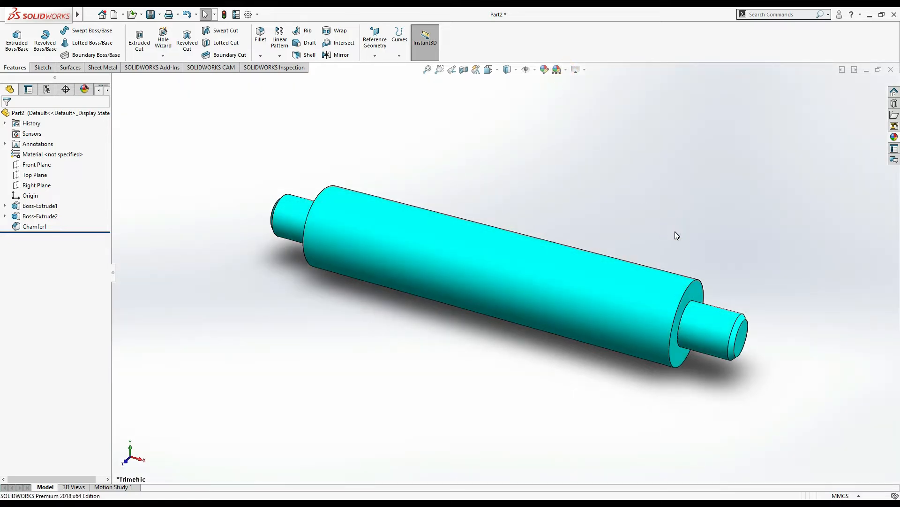
# Save the shaft in isometric view as Part2 in the Downloads folder cart and close the document
pyautogui.press('space')
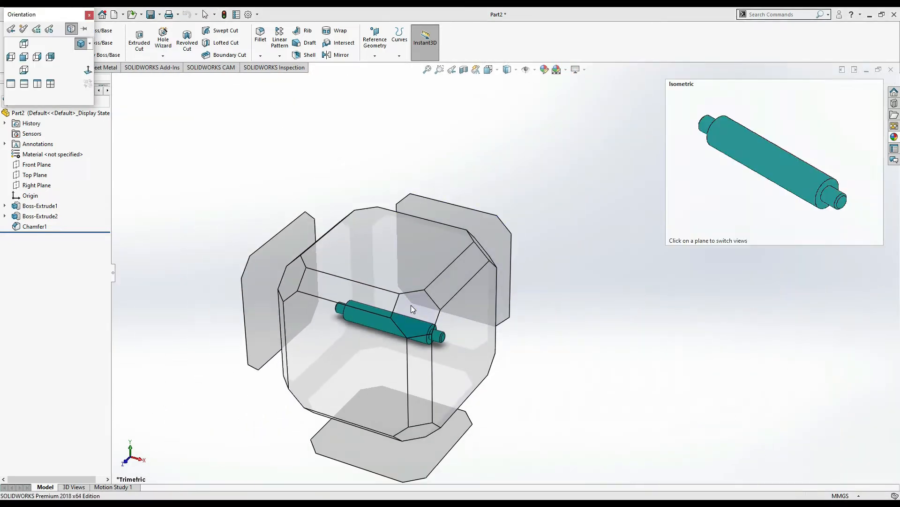
pyautogui.click(411, 305)
pyautogui.click(726, 219)
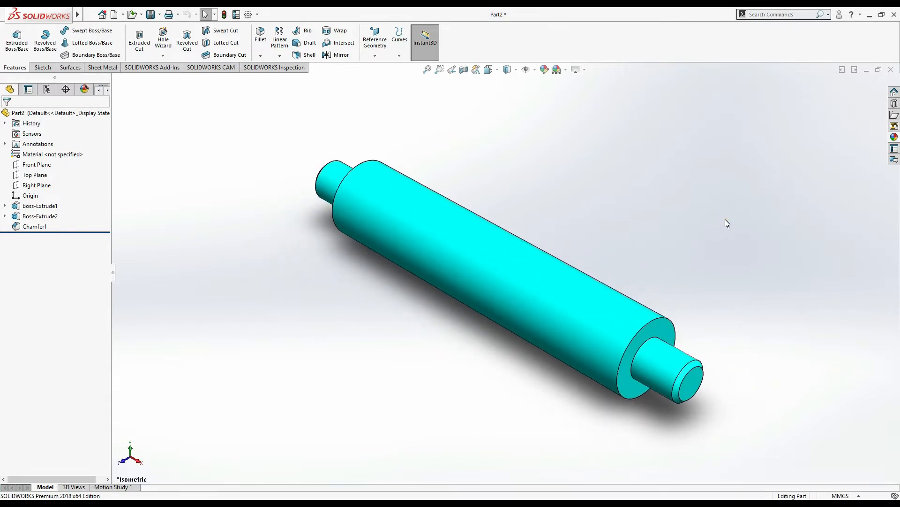
pyautogui.hotkey('ctrl', 's')
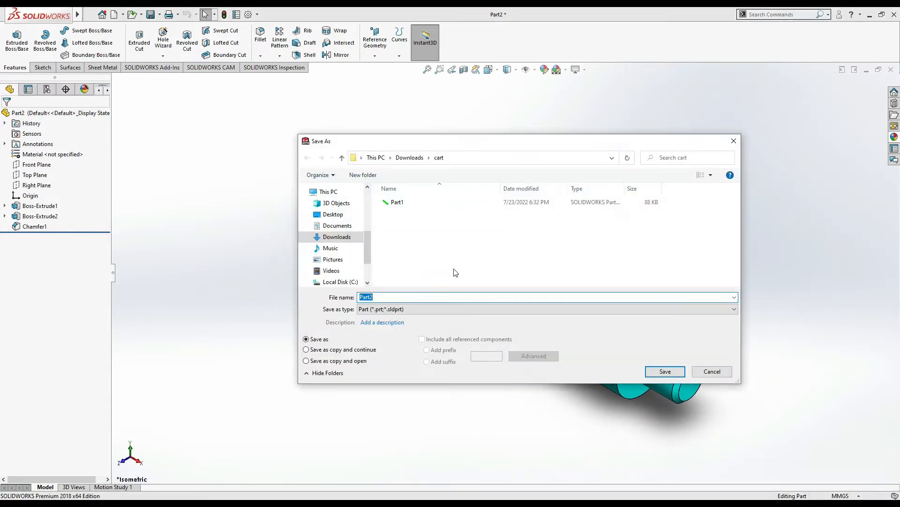
pyautogui.click(663, 372)
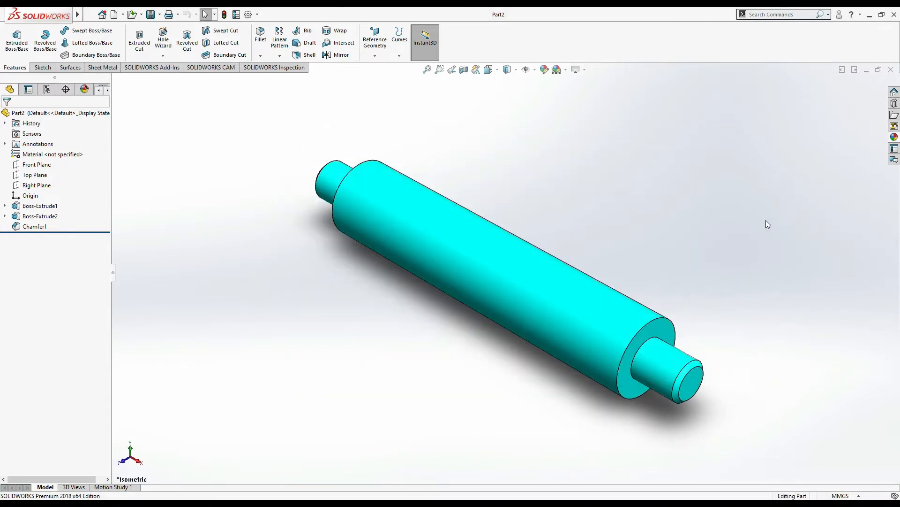
pyautogui.click(891, 70)
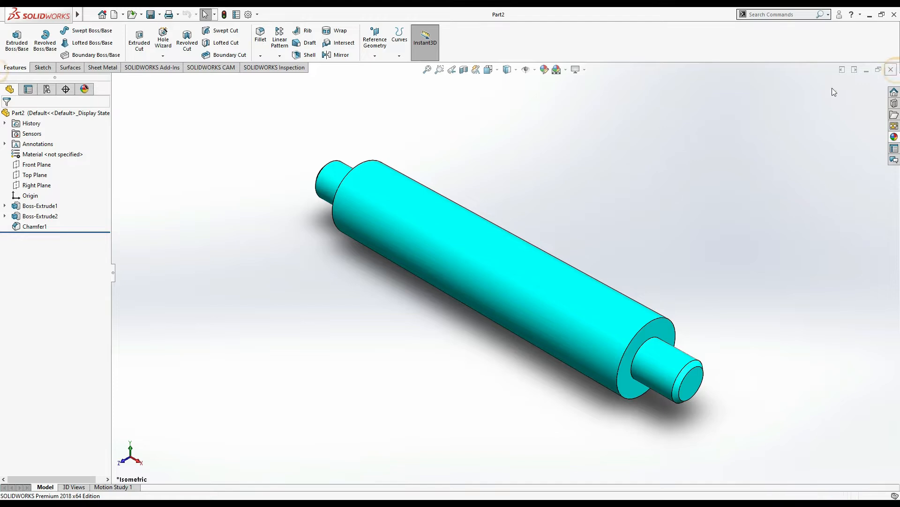
# Create a new part document and consult the Part 3 plate drawing
pyautogui.click(114, 16)
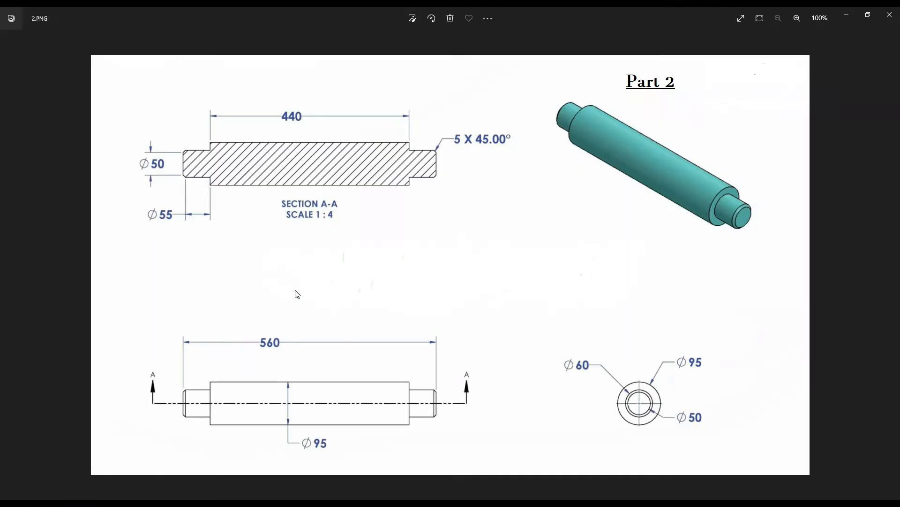
pyautogui.press('Right')
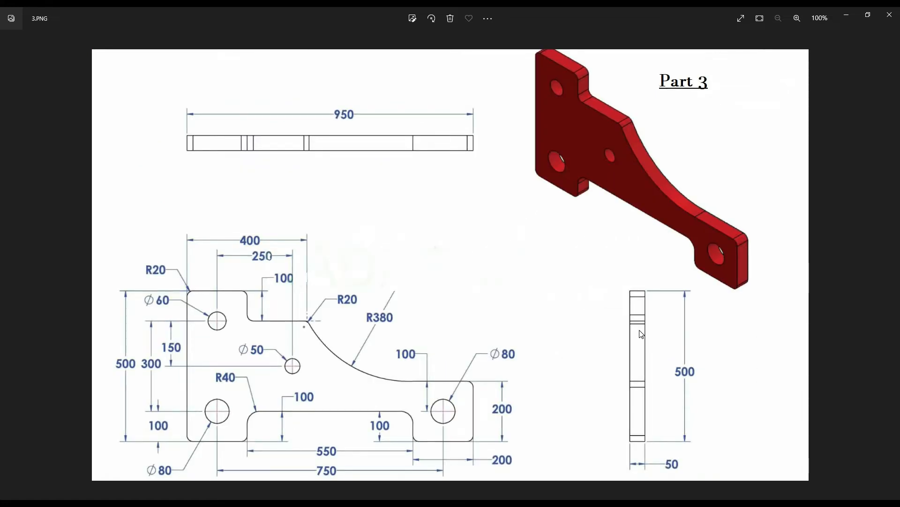
pyautogui.hotkey('alt', 'Tab')
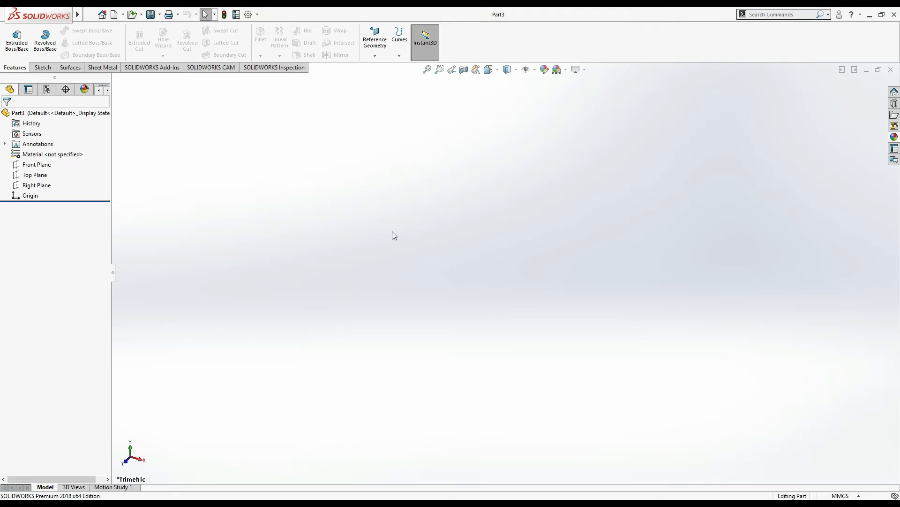
# Consult the Part 3 drawing and sketch a circle about 18 mm in diameter centred on the origin on the Front Plane
pyautogui.click(36, 165)
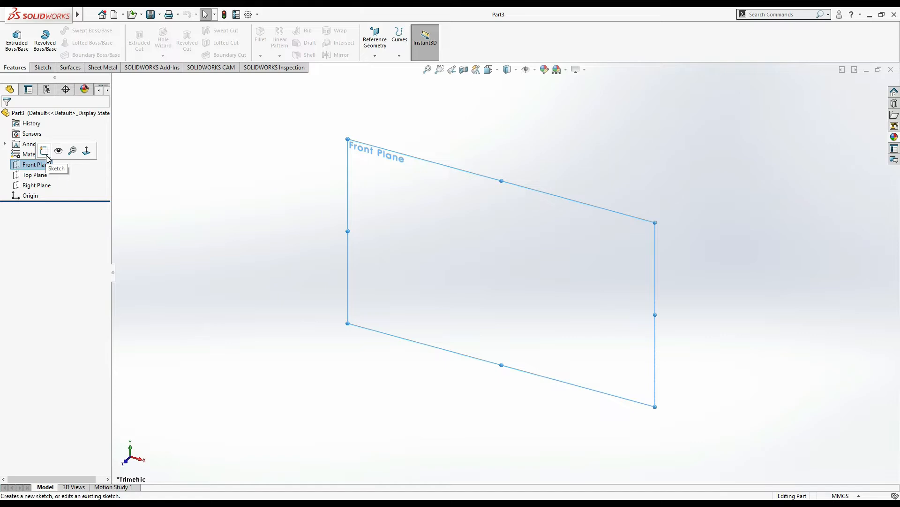
pyautogui.click(48, 156)
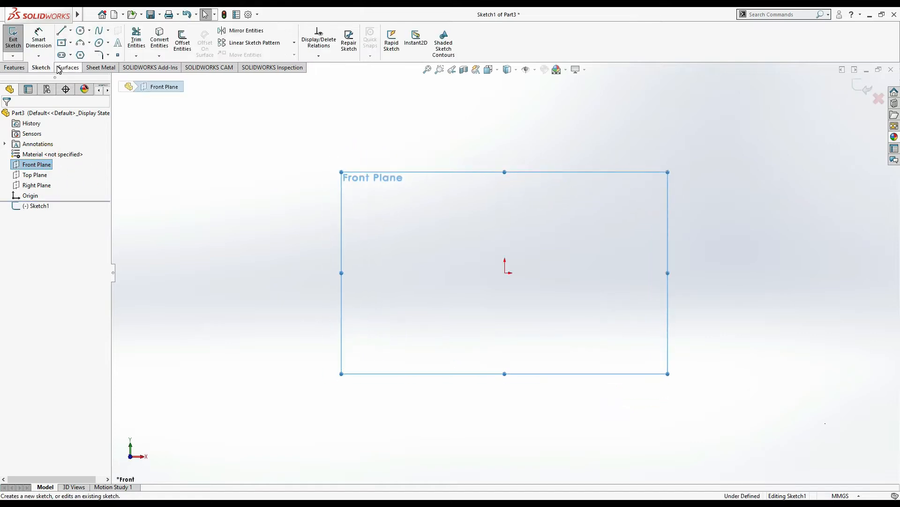
pyautogui.hotkey('alt', 'Tab')
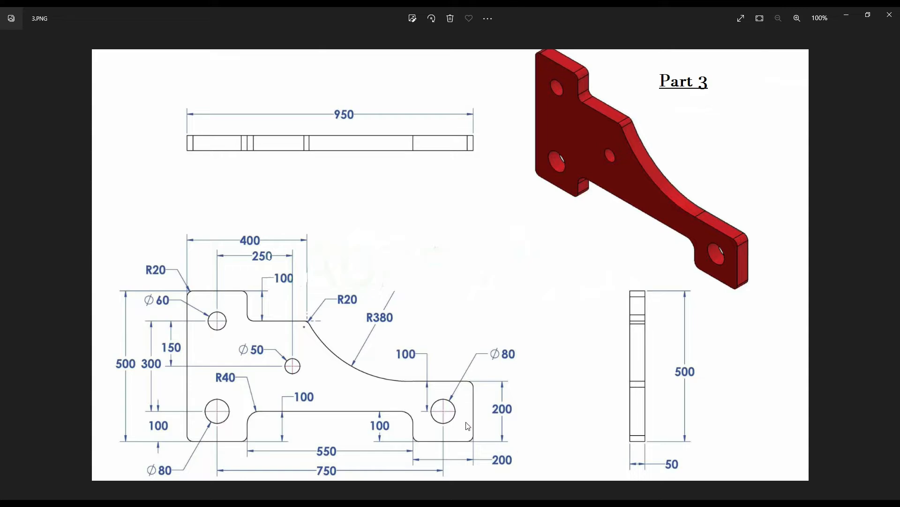
pyautogui.hotkey('alt', 'Tab')
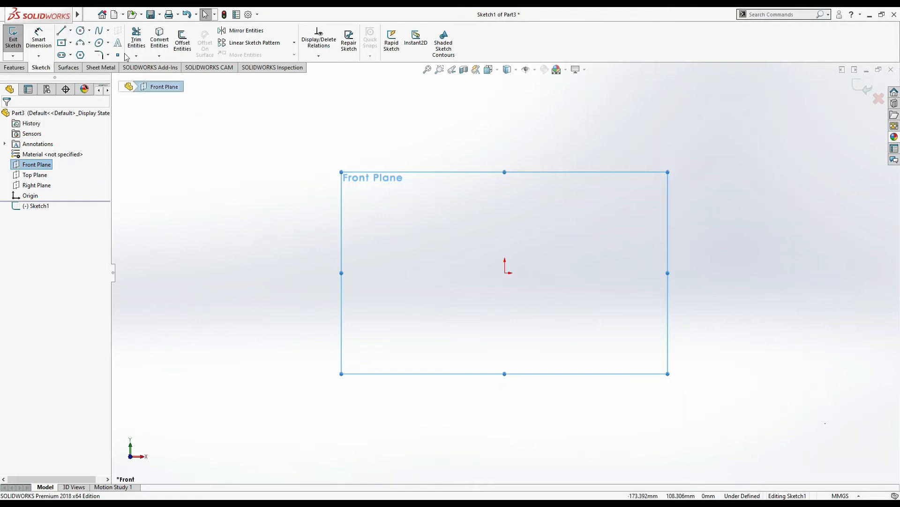
pyautogui.click(80, 31)
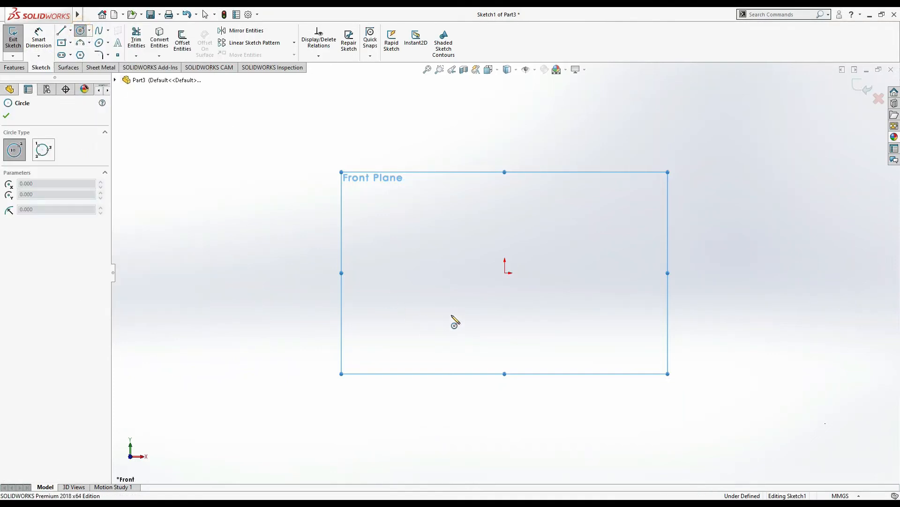
pyautogui.click(506, 273)
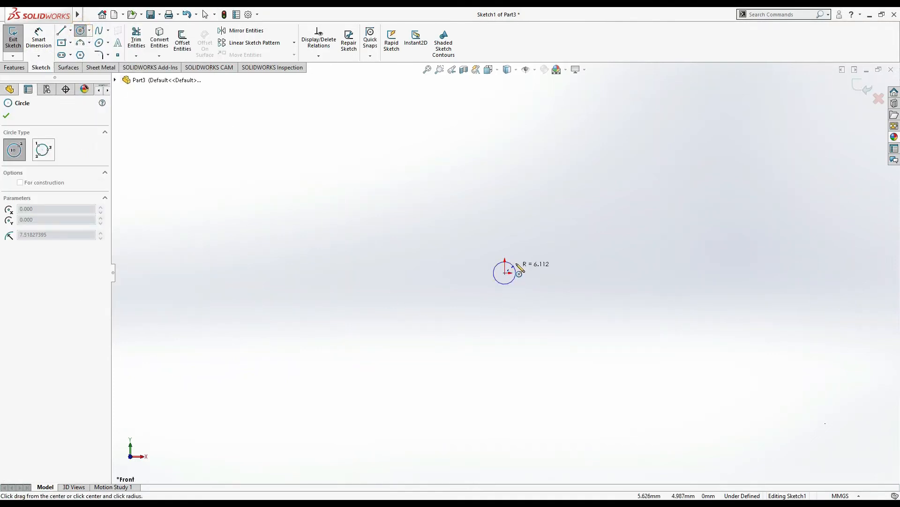
pyautogui.click(515, 260)
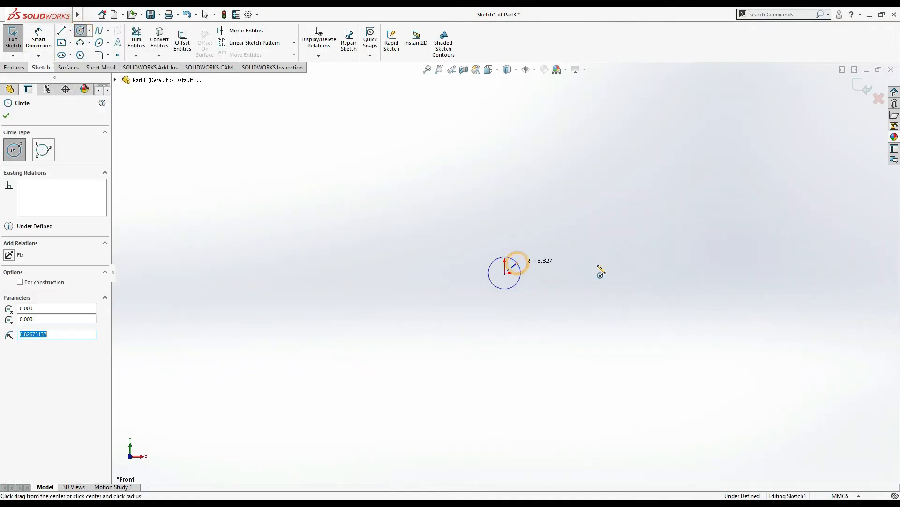
# Sketch a second circle about 11 mm in diameter, about 115 mm horizontally right of the origin, and make both circles equal
pyautogui.click(716, 273)
pyautogui.click(722, 266)
pyautogui.hotkey('alt', 'Tab')
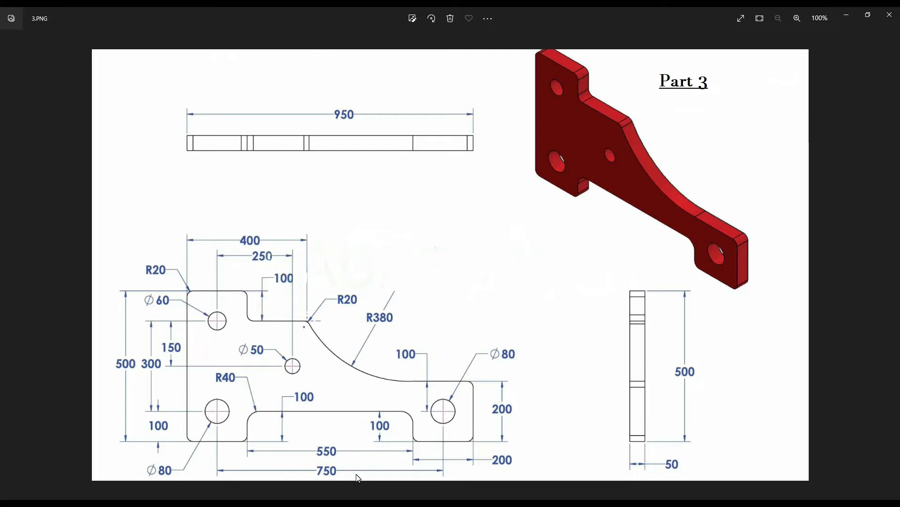
pyautogui.hotkey('alt', 'Tab')
pyautogui.press('Escape')
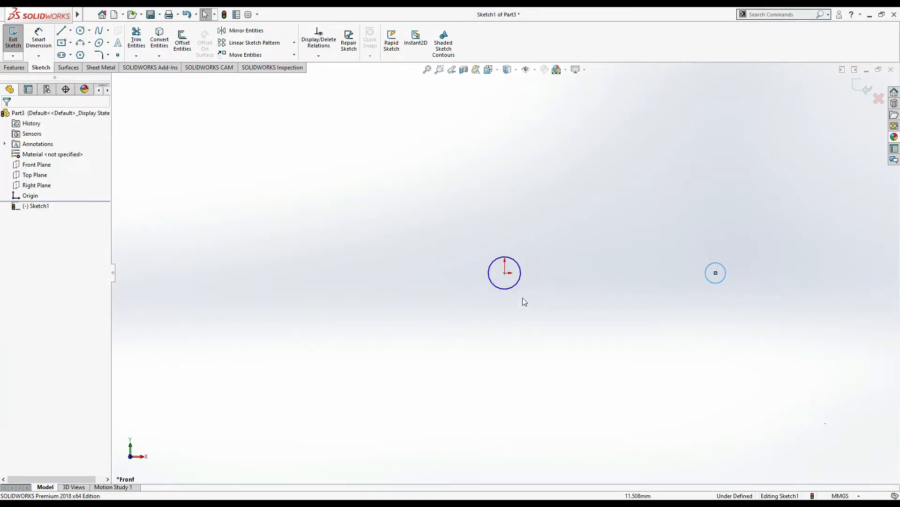
pyautogui.click(14, 301)
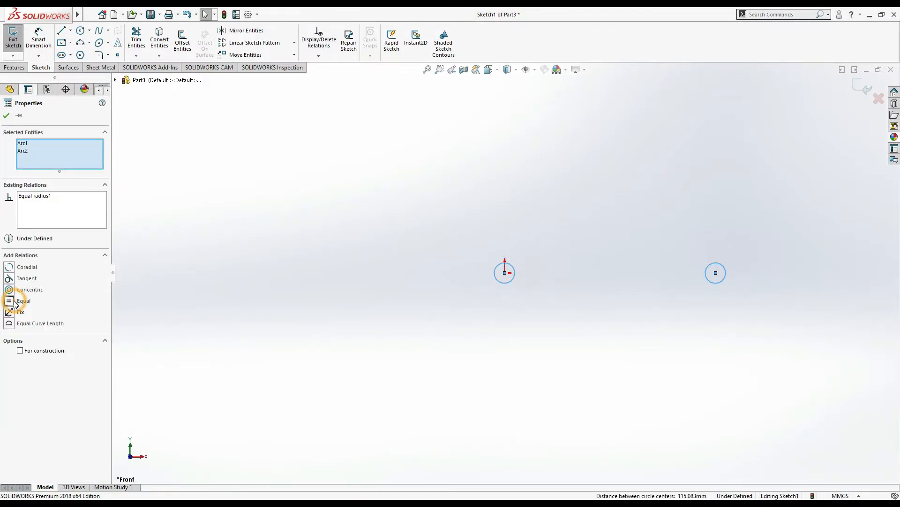
pyautogui.click(148, 291)
# Dimension the right-hand circle's diameter at 80 mm
pyautogui.click(39, 38)
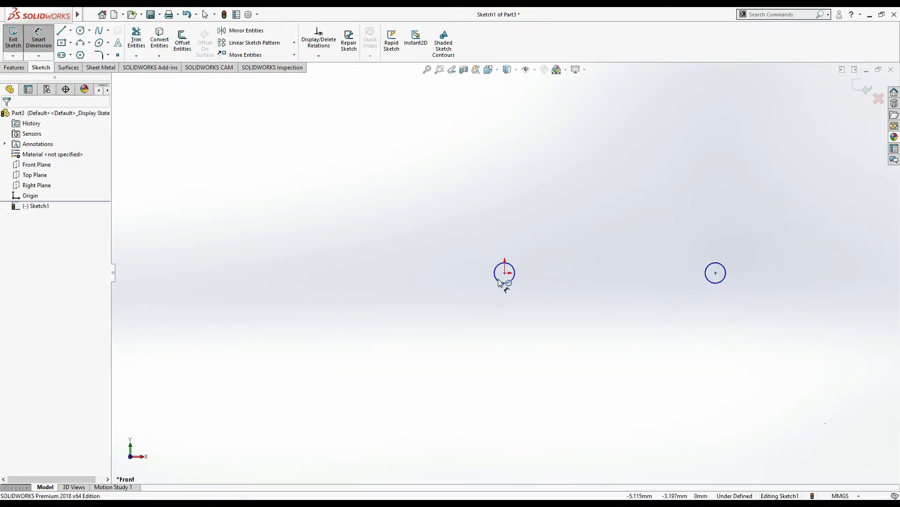
pyautogui.click(726, 274)
pyautogui.click(808, 229)
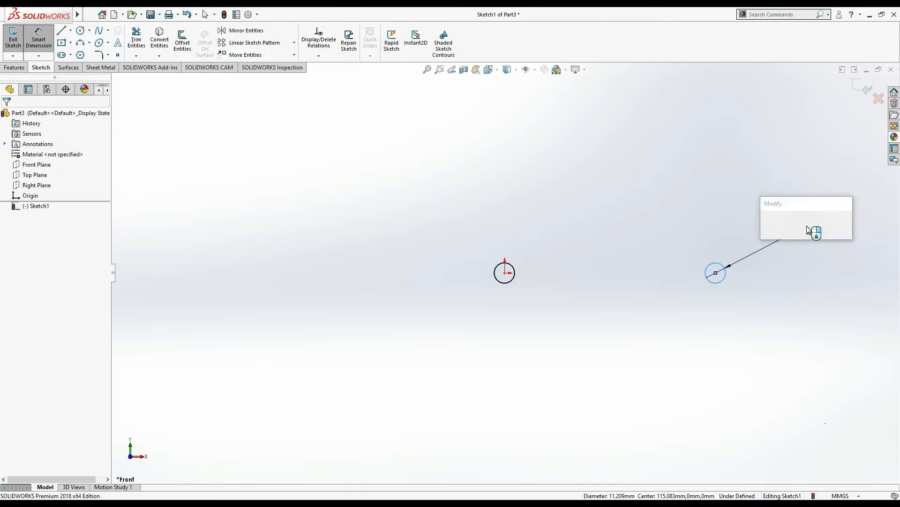
pyautogui.write('80')
pyautogui.press('Return')
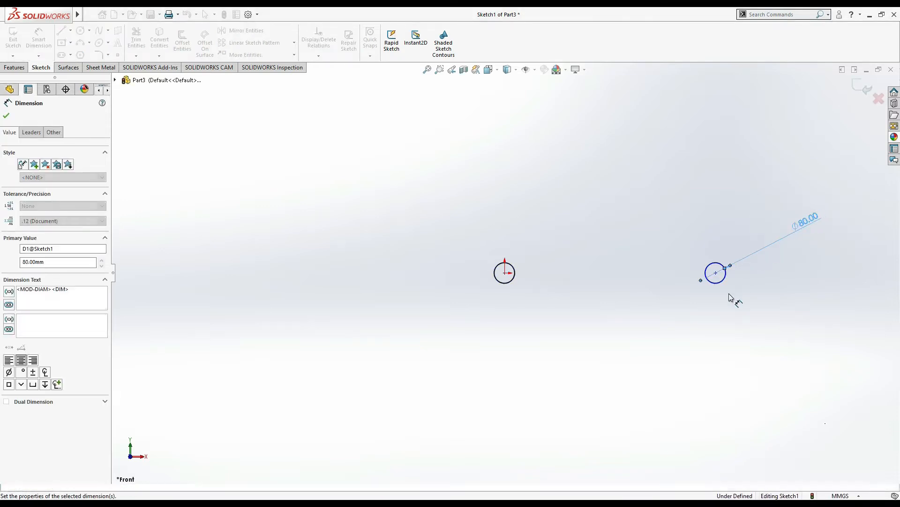
# Set the horizontal distance between the two circle centres to 750 mm
pyautogui.click(505, 273)
pyautogui.click(610, 312)
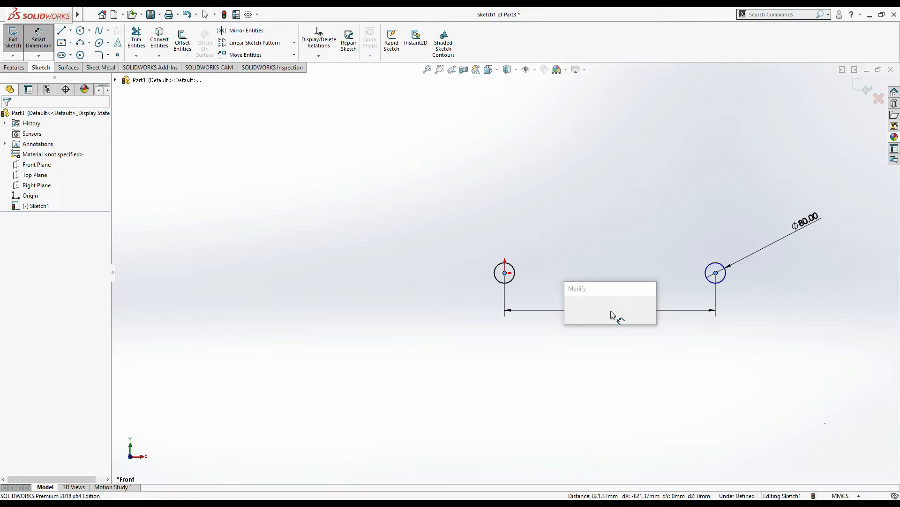
pyautogui.write('750')
pyautogui.press('Return')
# Consult the Part 3 drawing and sketch the plate's vertical left edge, about 641 mm tall, and the left foot's bottom edge
pyautogui.hotkey('alt', 'Tab')
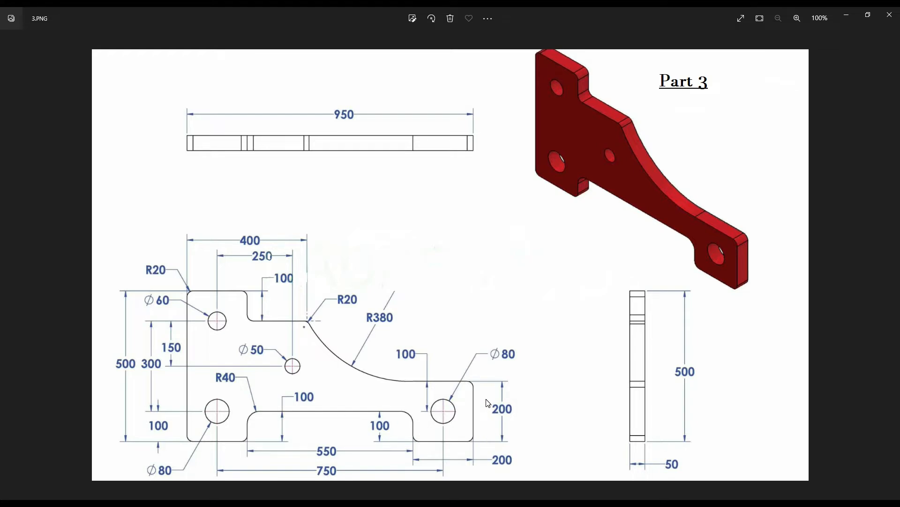
pyautogui.hotkey('alt', 'Tab')
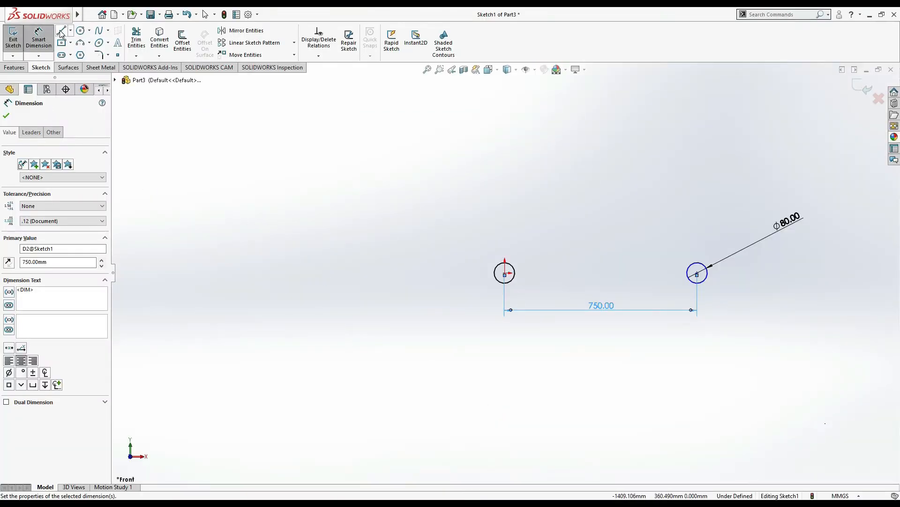
pyautogui.click(61, 31)
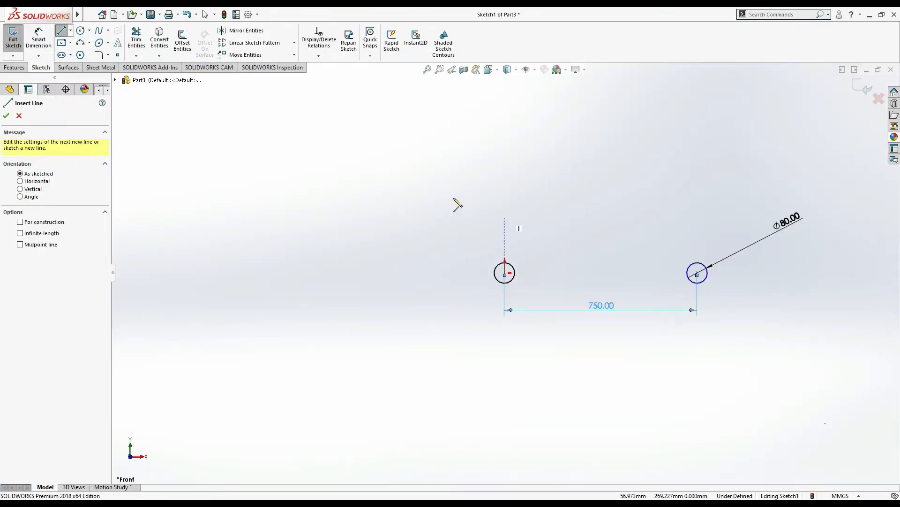
pyautogui.click(18, 115)
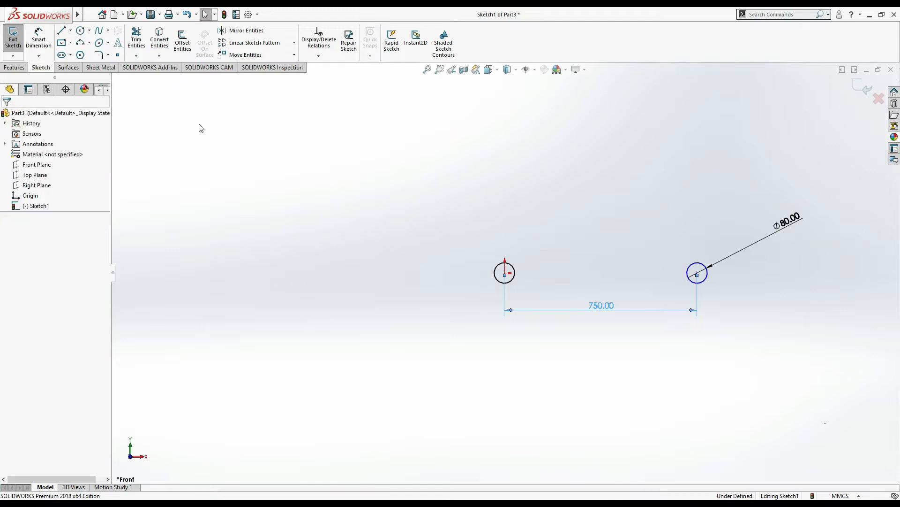
pyautogui.click(70, 31)
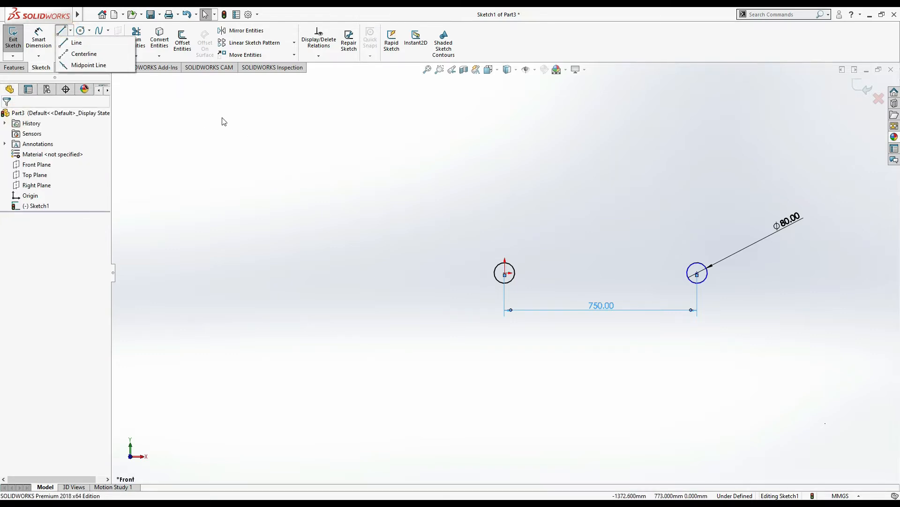
pyautogui.click(62, 31)
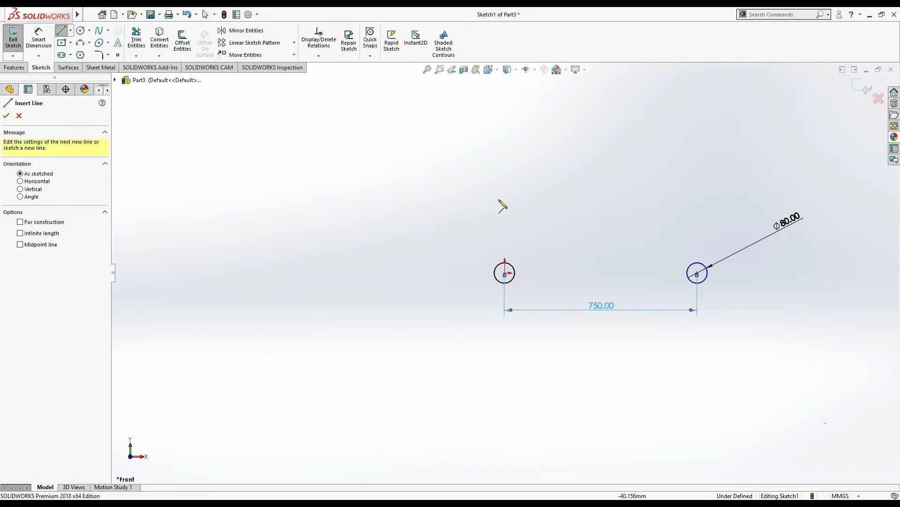
pyautogui.click(463, 149)
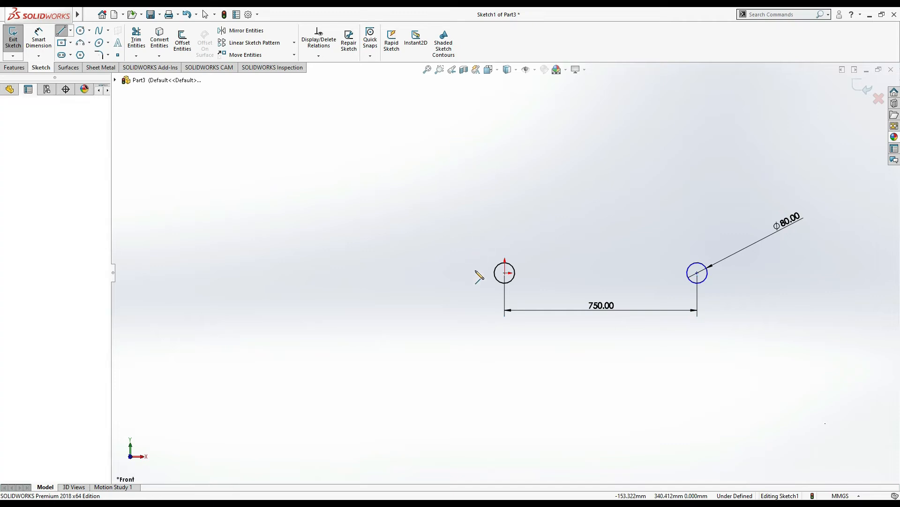
pyautogui.click(463, 313)
pyautogui.click(534, 313)
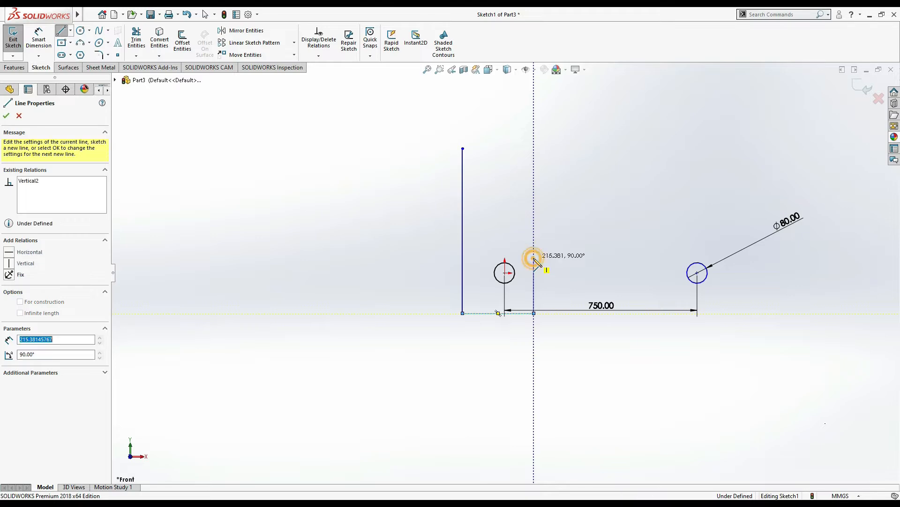
# Continue the outline with the lower notch: up about 215 mm, horizontally across between the circles, and back down to the bottom level
pyautogui.hotkey('alt', 'Tab')
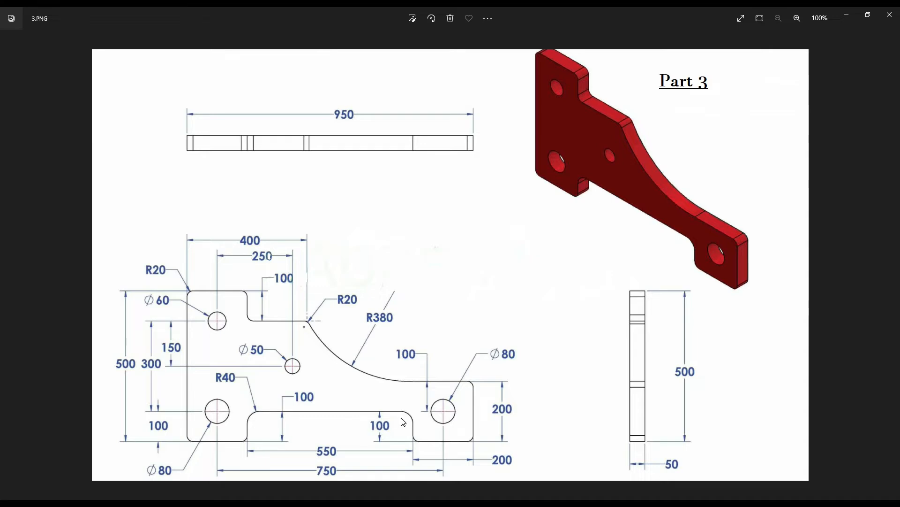
pyautogui.hotkey('alt', 'Tab')
pyautogui.click(669, 257)
pyautogui.click(668, 313)
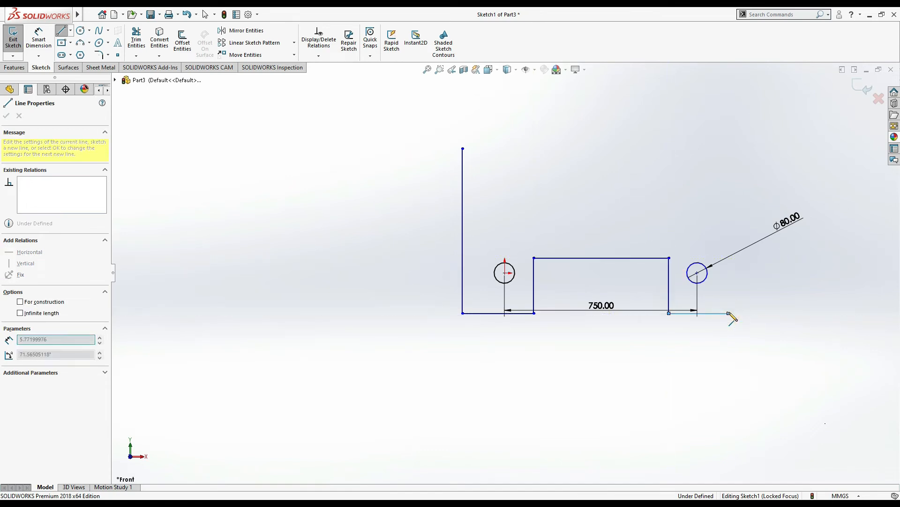
# Sketch the right foot's bottom edge, vertical right edge and short top edge around the right circle, following the drawing, and end the chain
pyautogui.hotkey('alt', 'Tab')
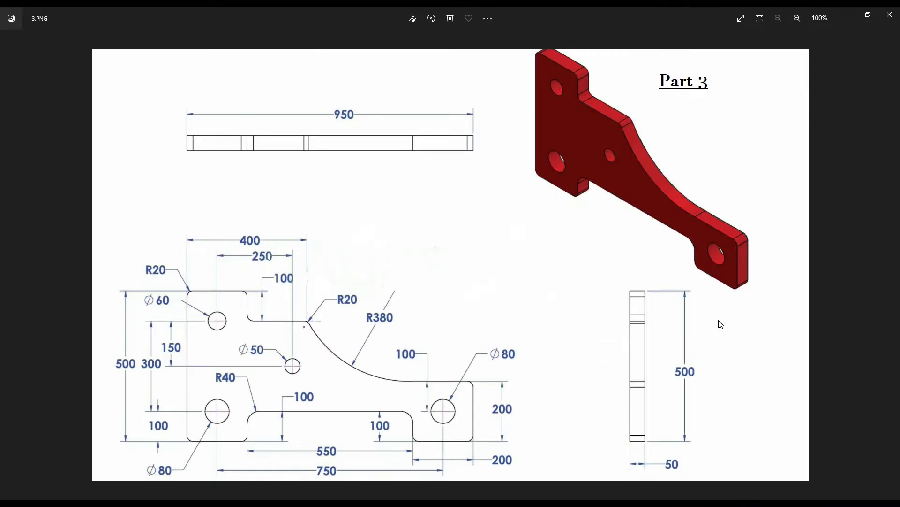
pyautogui.hotkey('alt', 'Tab')
pyautogui.click(728, 313)
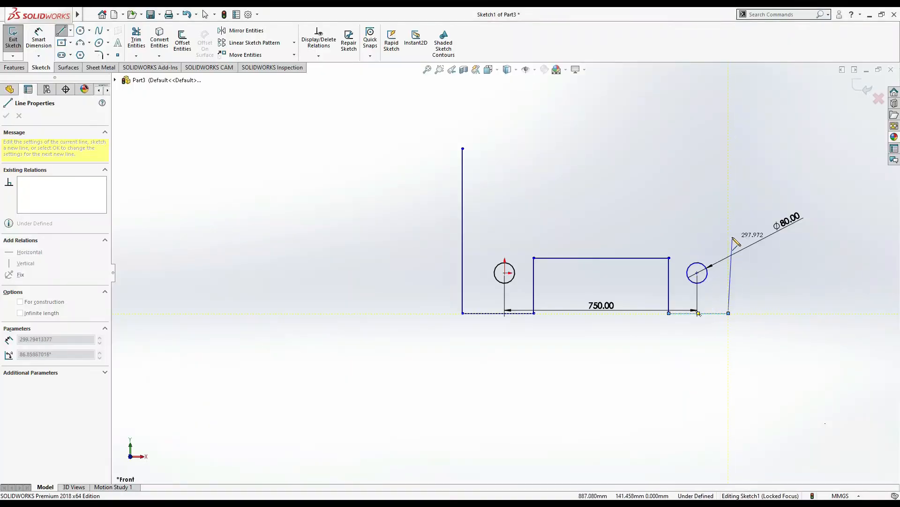
pyautogui.click(729, 238)
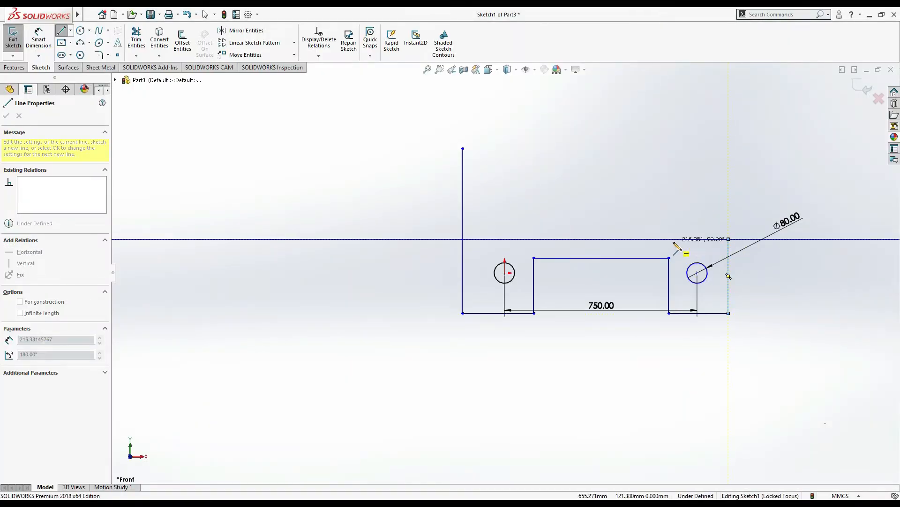
pyautogui.hotkey('alt', 'Tab')
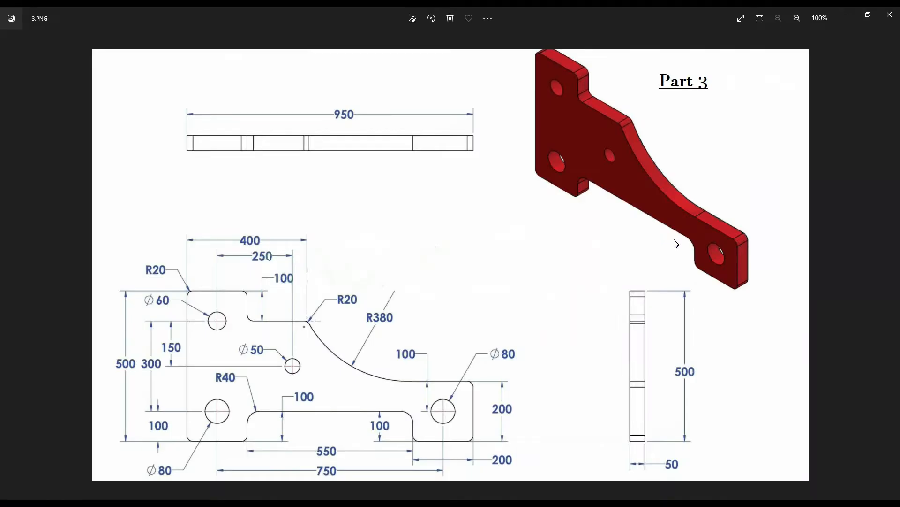
pyautogui.hotkey('alt', 'Tab')
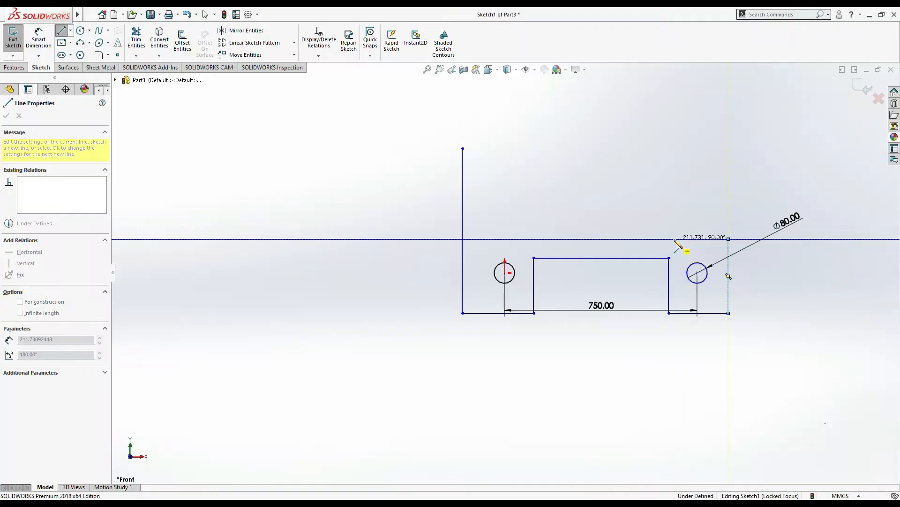
pyautogui.click(680, 239)
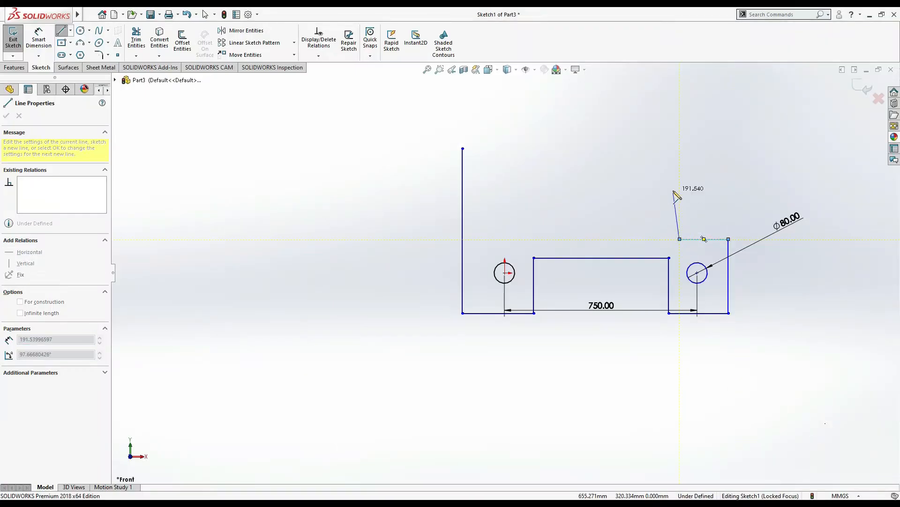
pyautogui.press('Escape')
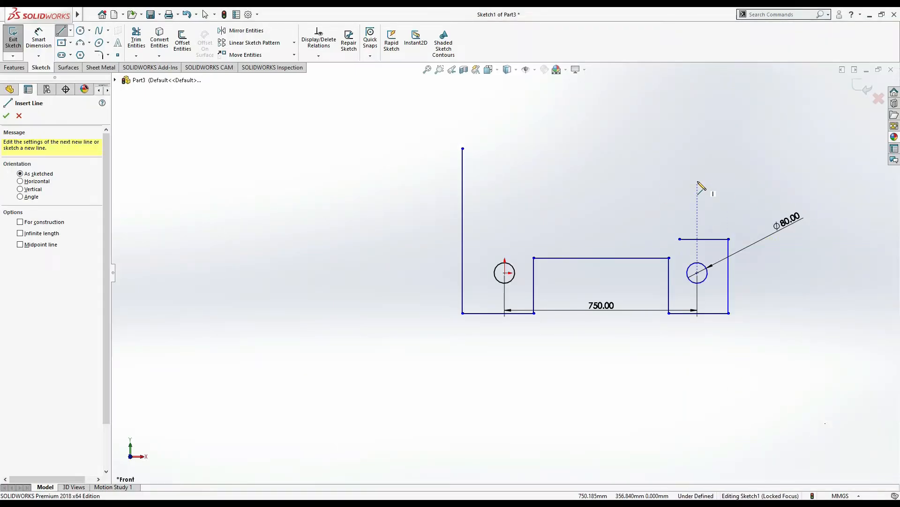
# From the left edge's upper end, sketch the horizontal top edge, a step about 110 mm down, and a short horizontal ledge to the right
pyautogui.hotkey('alt', 'Tab')
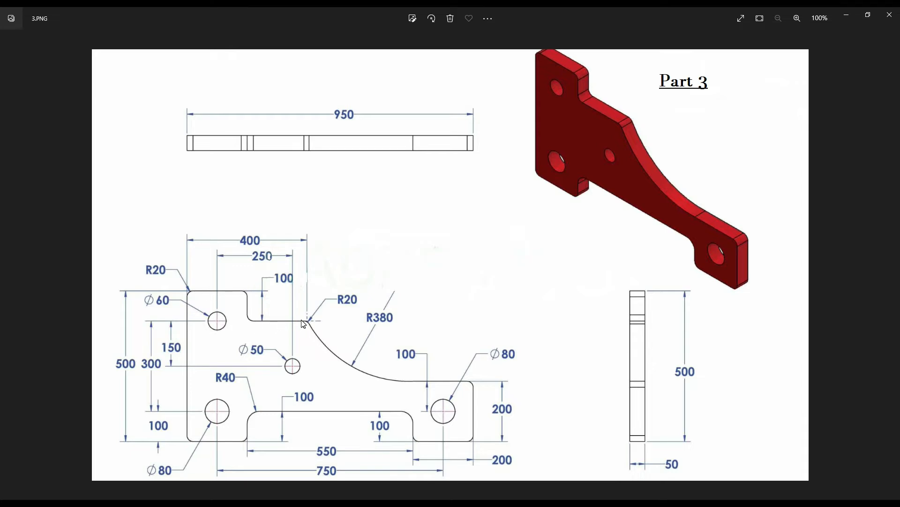
pyautogui.hotkey('alt', 'Tab')
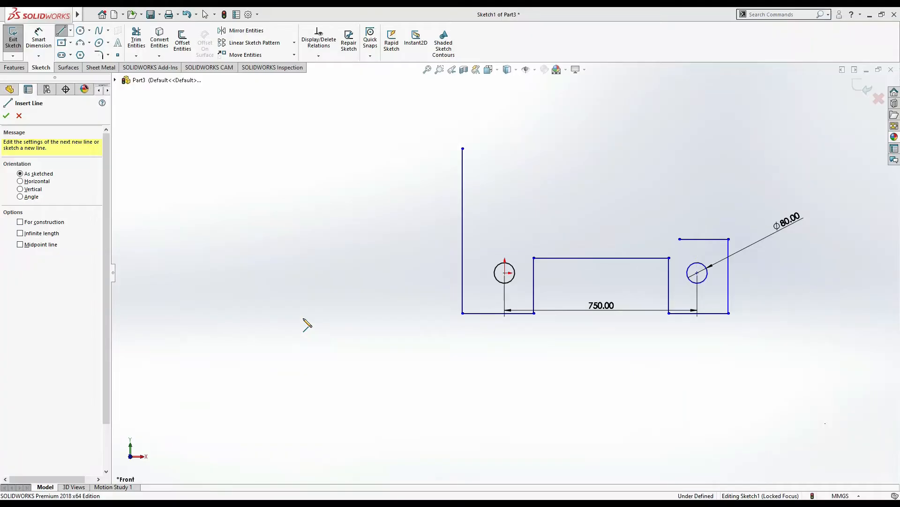
pyautogui.click(463, 149)
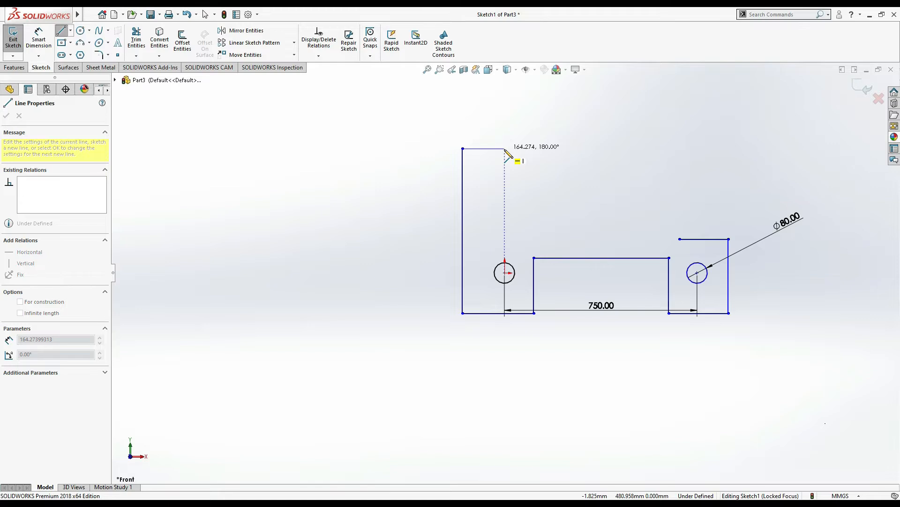
pyautogui.click(516, 149)
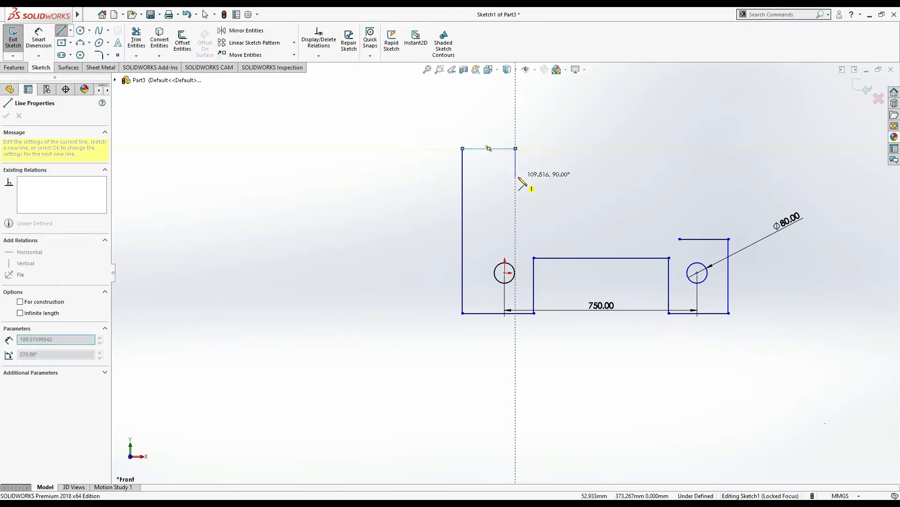
pyautogui.click(568, 178)
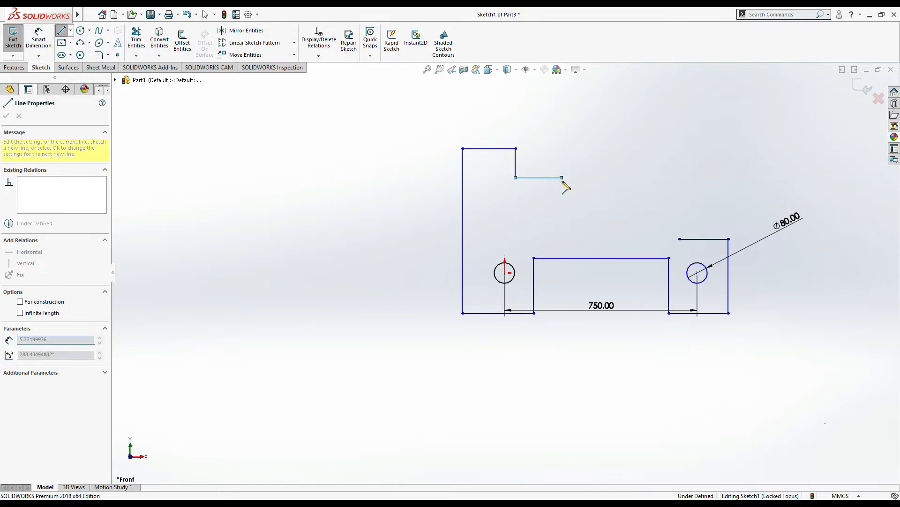
pyautogui.hotkey('alt', 'Tab')
pyautogui.hotkey('alt', 'Tab')
pyautogui.click(562, 178)
pyautogui.press('Escape')
# Dimension the plate's vertical left edge at 500 mm and consult the Part 3 drawing for further outline dimensions
pyautogui.click(39, 39)
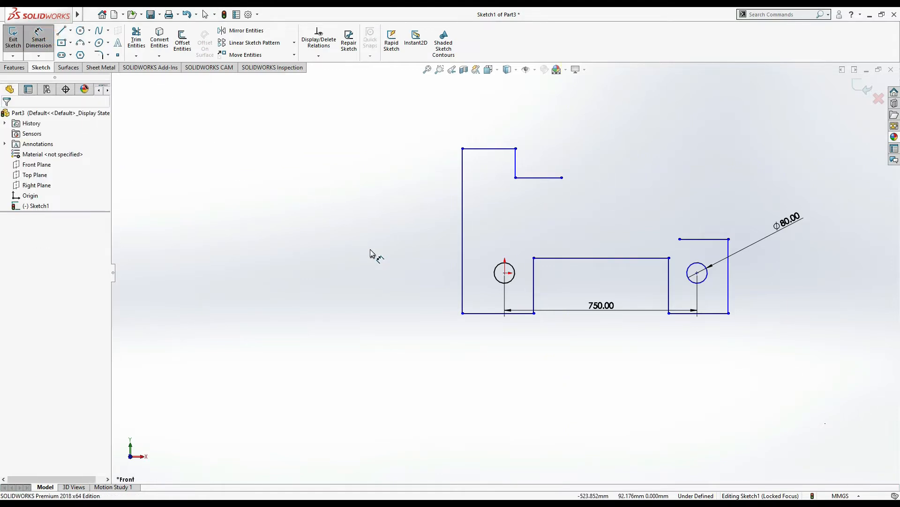
pyautogui.hotkey('alt', 'Tab')
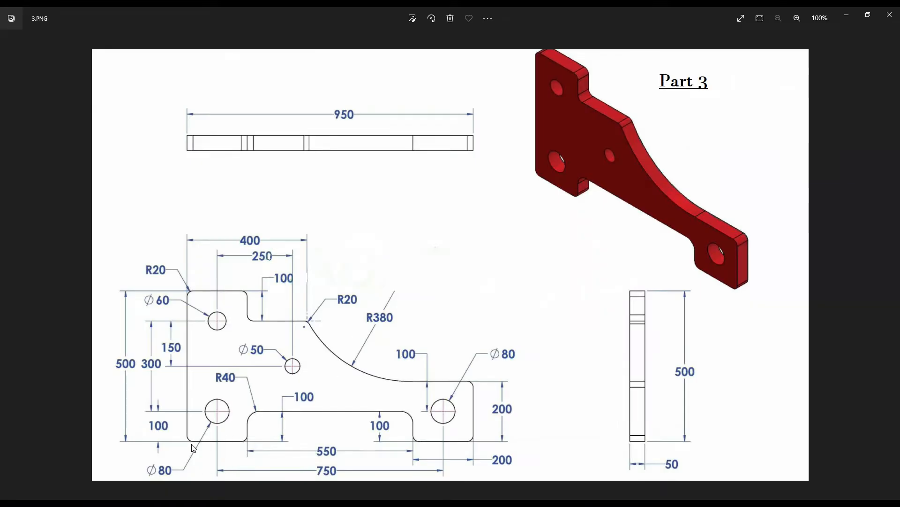
pyautogui.hotkey('alt', 'Tab')
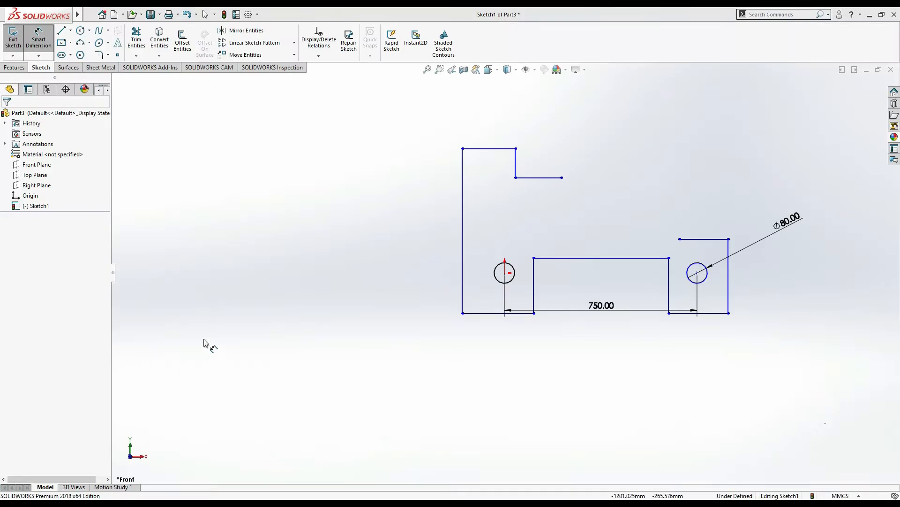
pyautogui.click(463, 249)
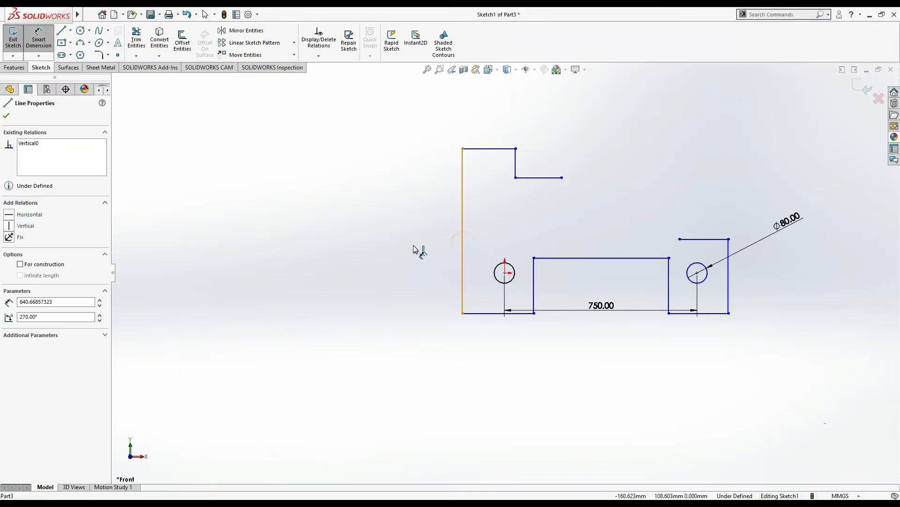
pyautogui.click(414, 245)
pyautogui.write('500')
pyautogui.press('Return')
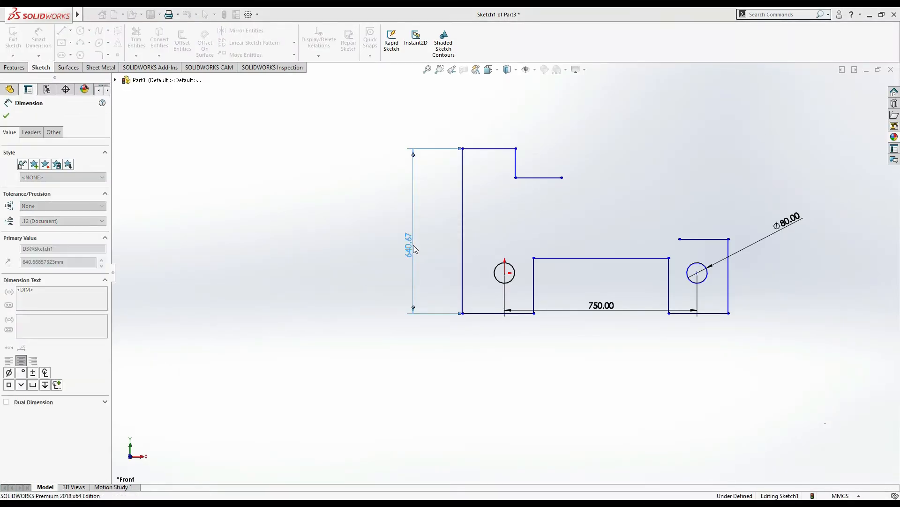
pyautogui.hotkey('alt', 'Tab')
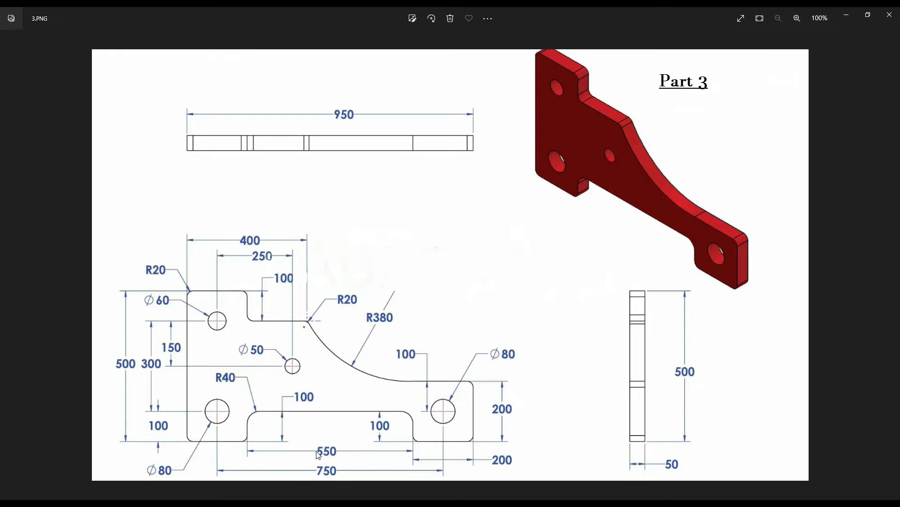
# Return to the SOLIDWORKS sketch and dimension the lower notch's horizontal edge at 550 mm
pyautogui.hotkey('alt', 'Tab')
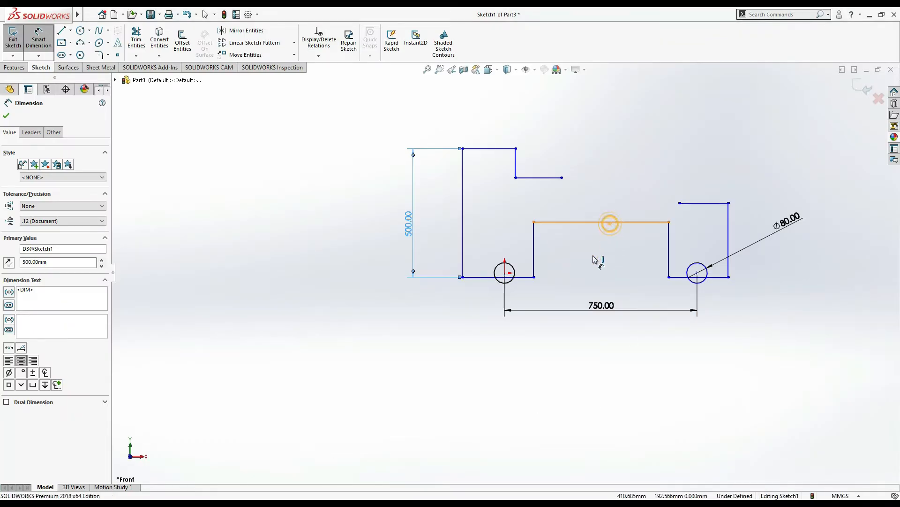
pyautogui.click(597, 222)
pyautogui.click(595, 287)
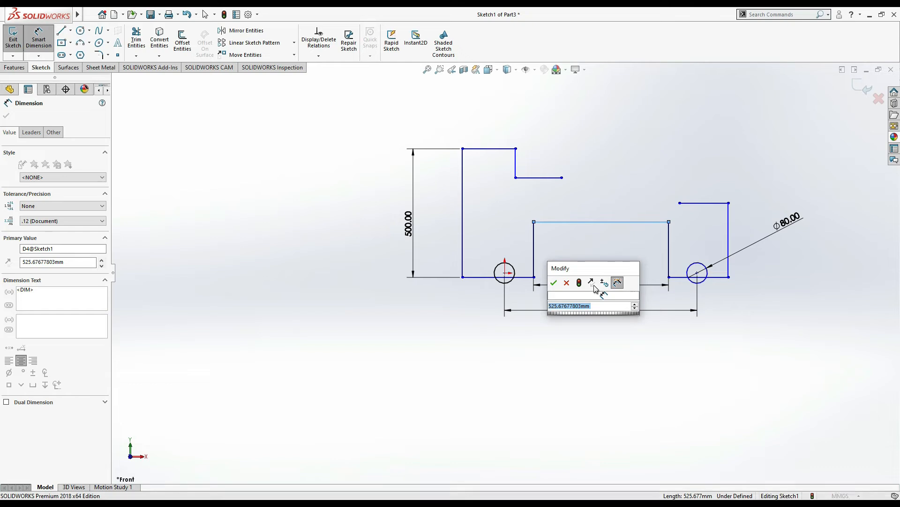
pyautogui.write('550.00mm')
pyautogui.press('Return')
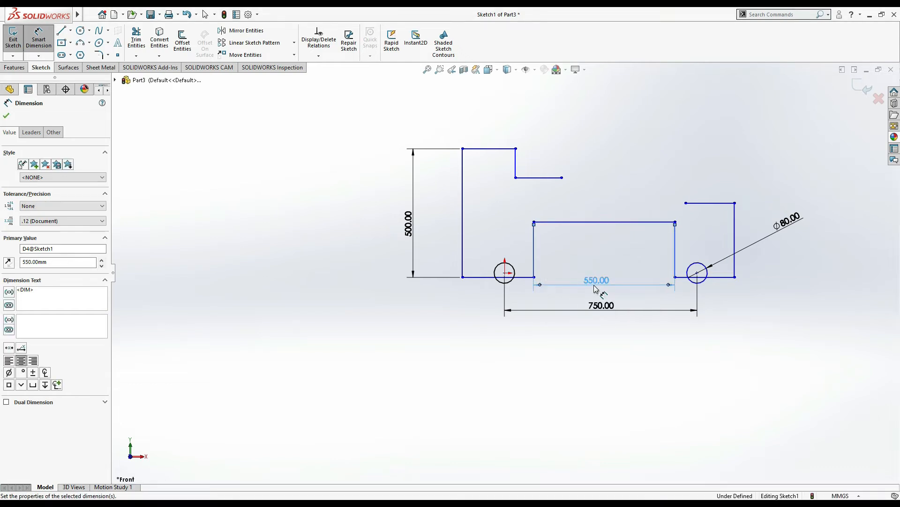
# Check the Part 3 drawing and dimension the right foot's outer vertical edge at 200 mm
pyautogui.hotkey('alt', 'Tab')
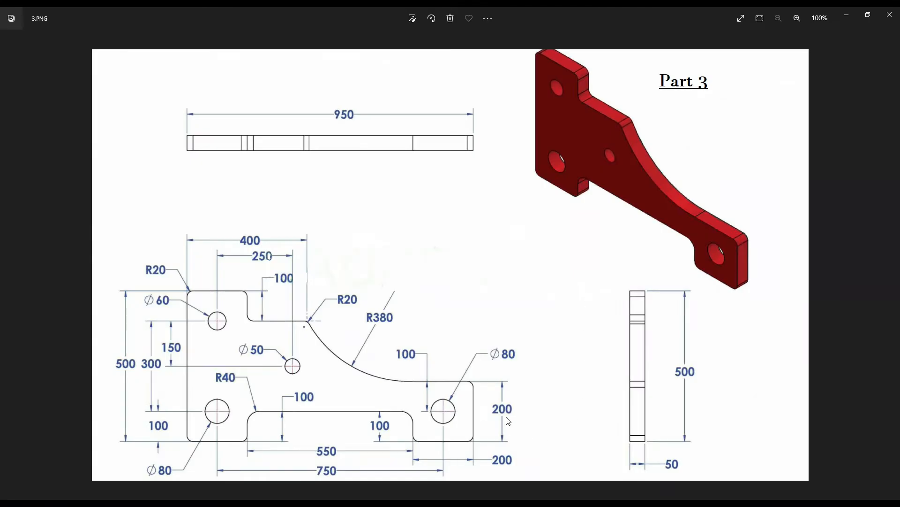
pyautogui.hotkey('alt', 'Tab')
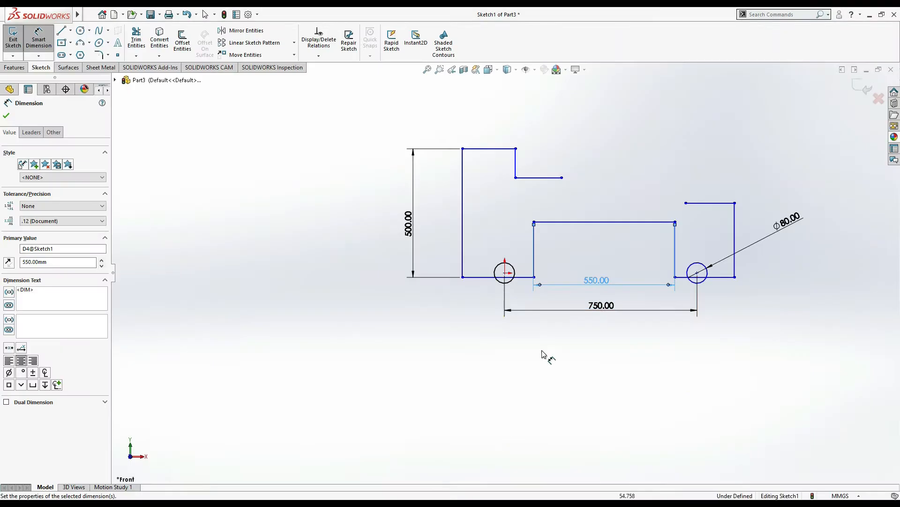
pyautogui.click(735, 239)
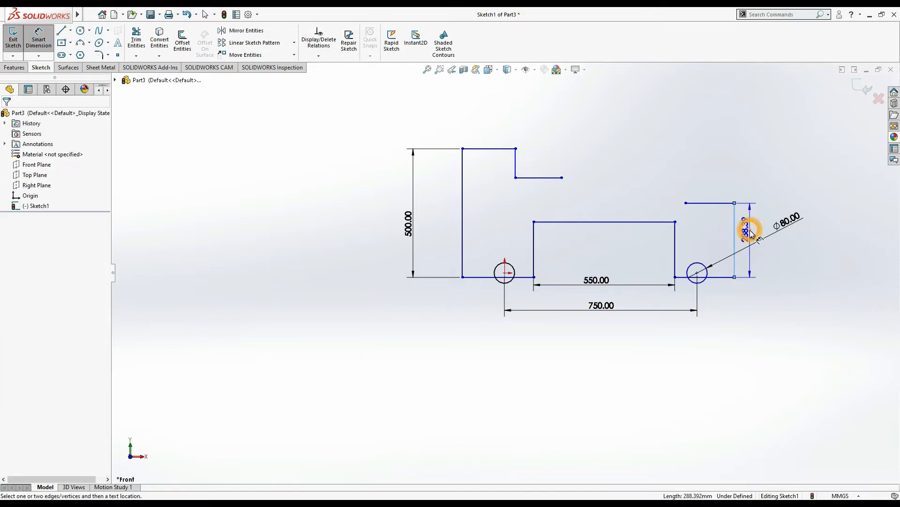
pyautogui.click(751, 234)
pyautogui.press('Return')
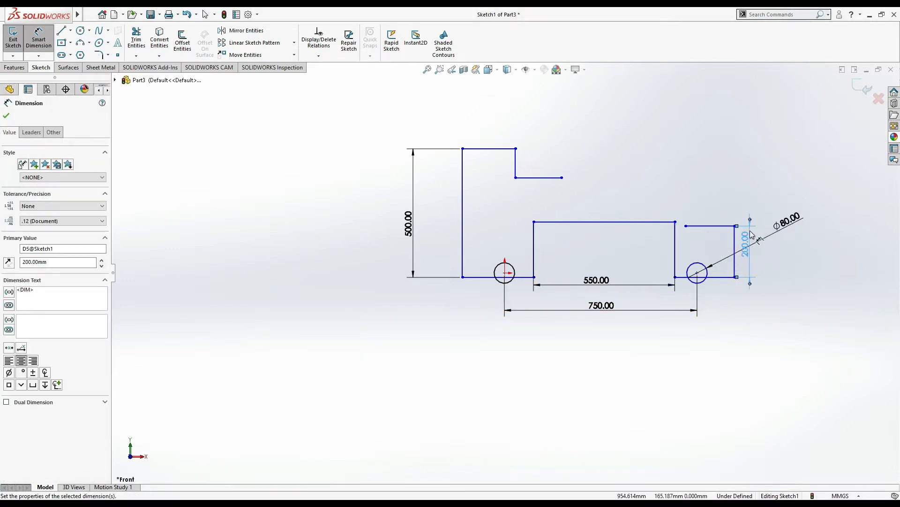
# Check the drawing for the right foot's width and dimension its bottom edge at 200 mm
pyautogui.hotkey('alt', 'Tab')
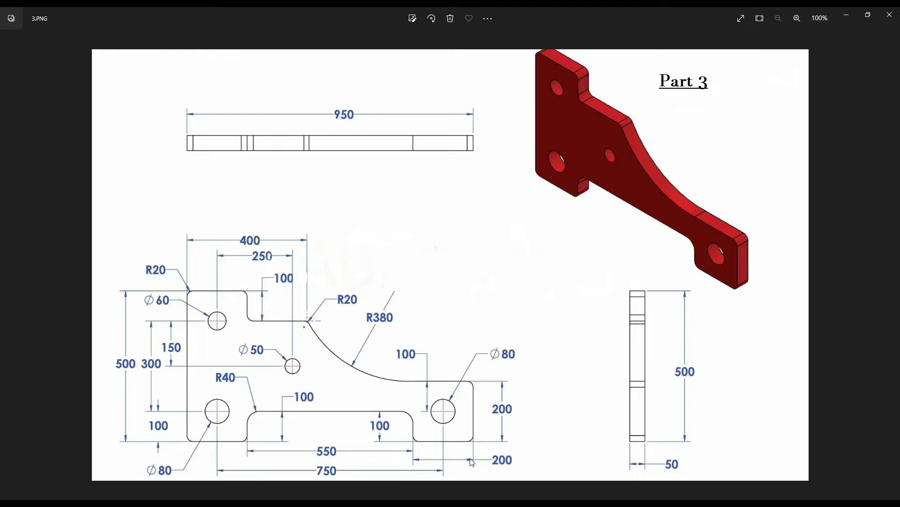
pyautogui.hotkey('alt', 'Tab')
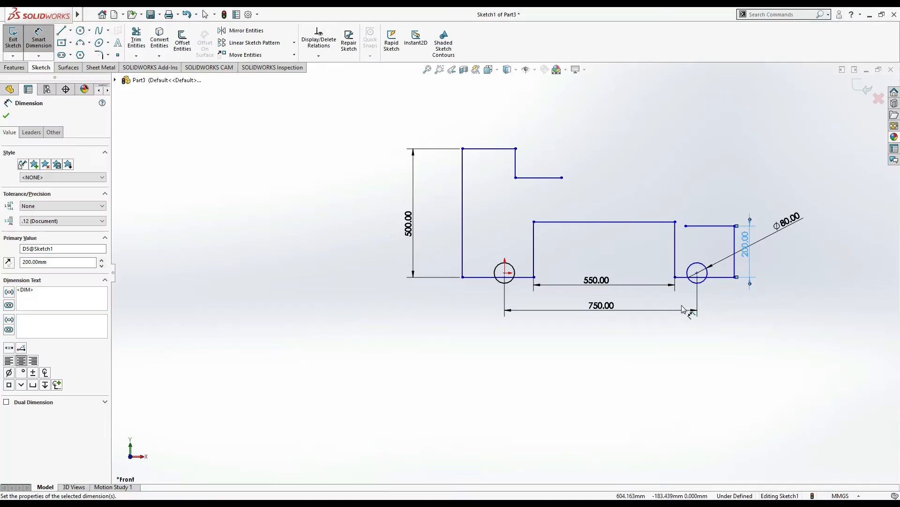
pyautogui.click(719, 277)
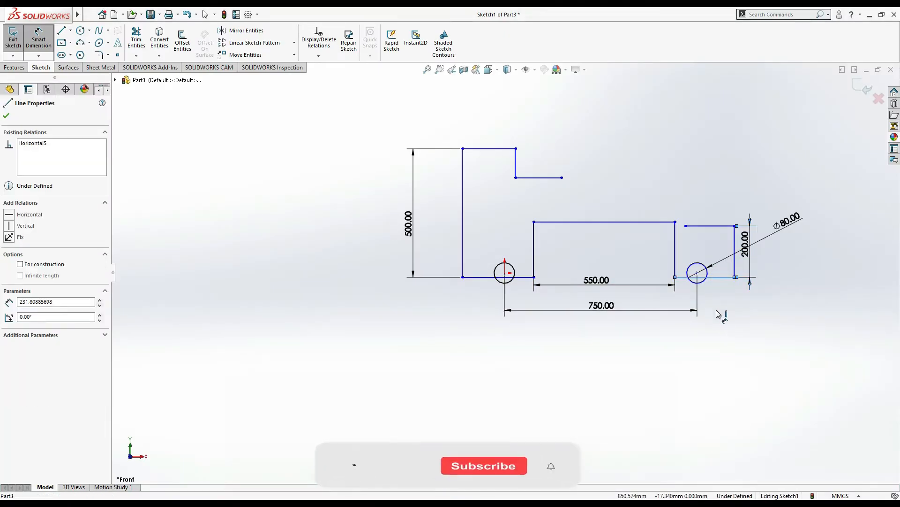
pyautogui.click(716, 328)
pyautogui.write('200')
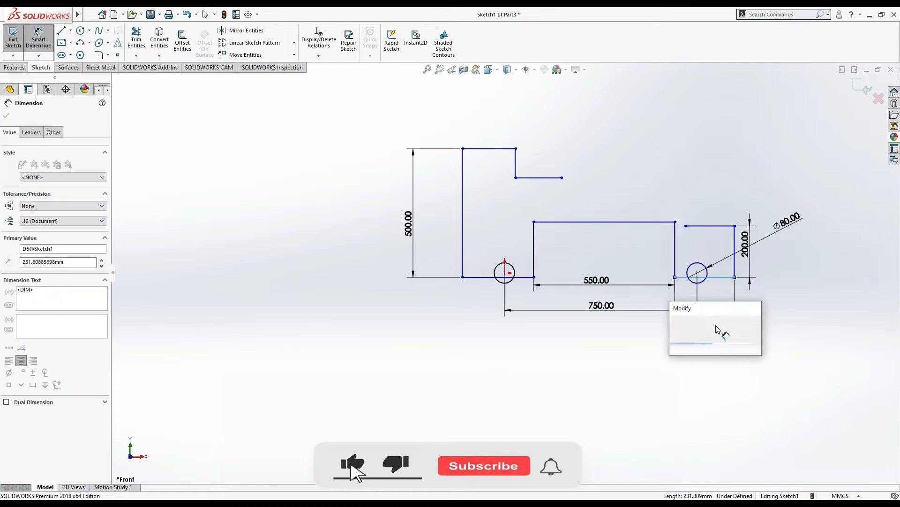
pyautogui.press('Return')
# Consult the drawing again and dimension the left foot's bottom edge at 200 mm
pyautogui.hotkey('alt', 'Tab')
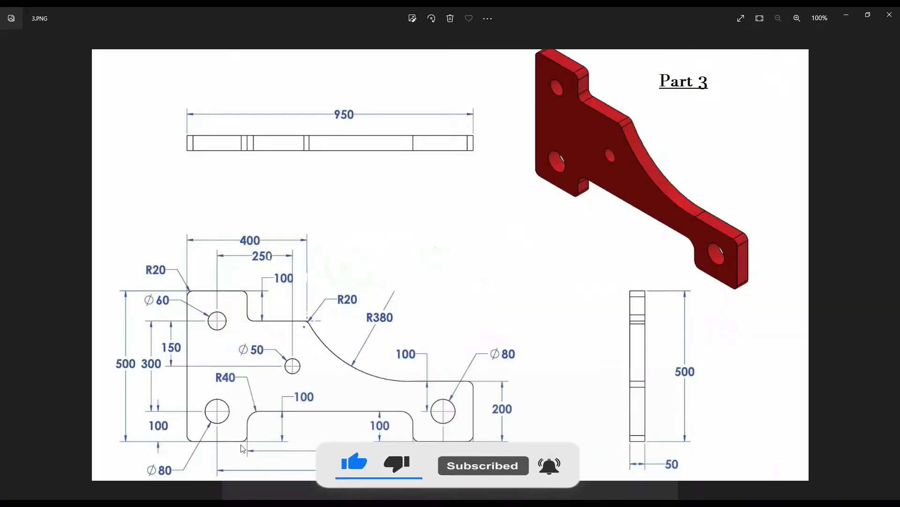
pyautogui.hotkey('alt', 'Tab')
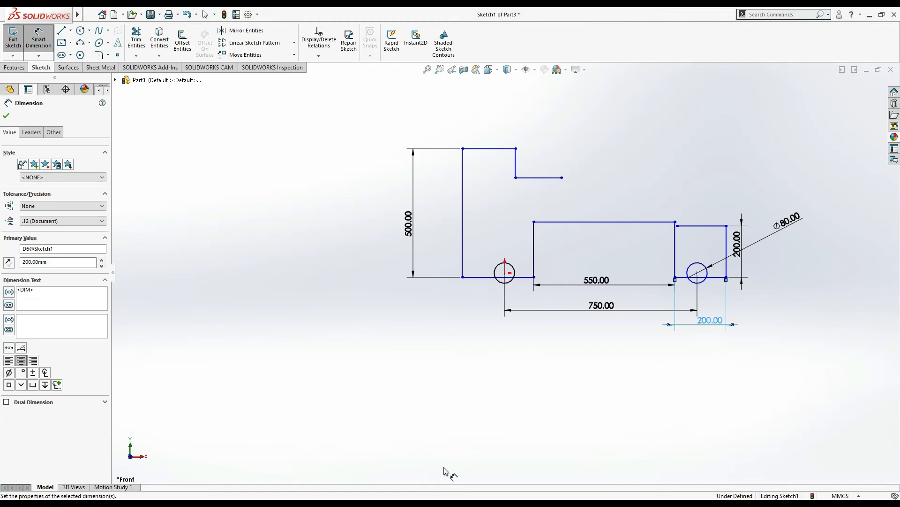
pyautogui.click(491, 276)
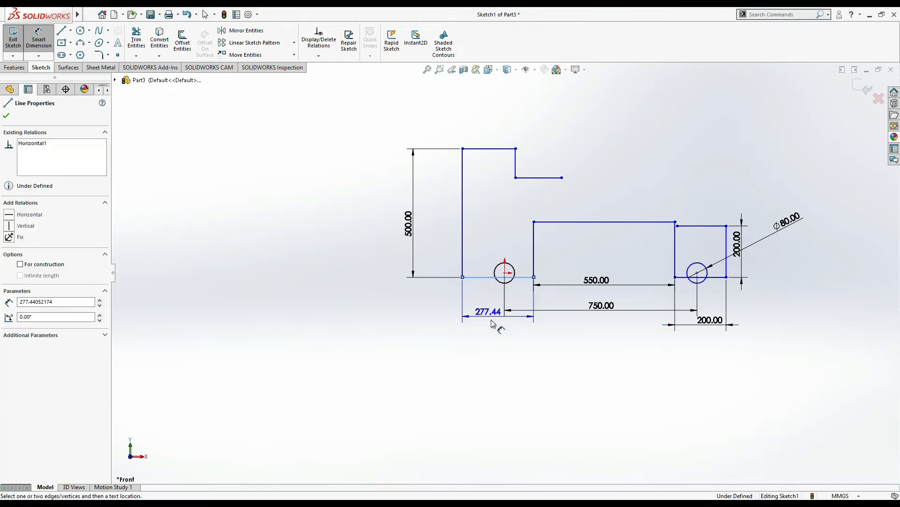
pyautogui.click(493, 323)
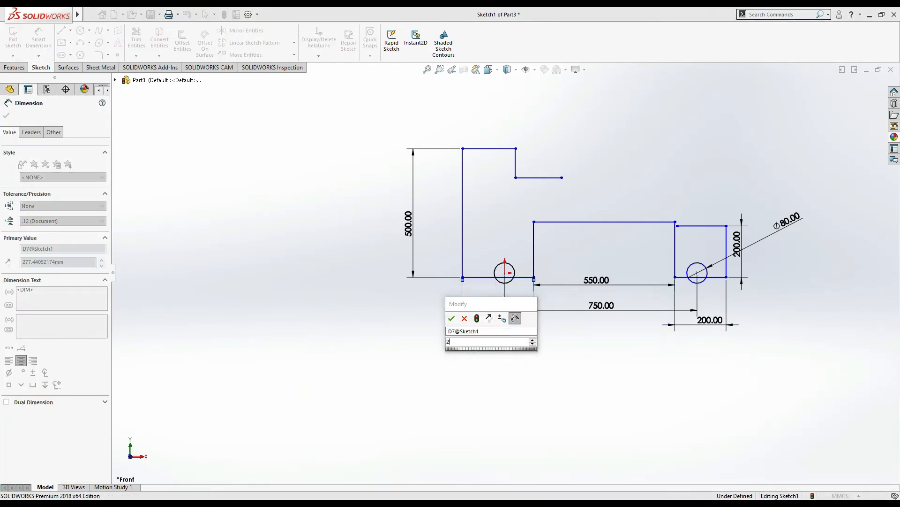
pyautogui.write('200')
pyautogui.press('Return')
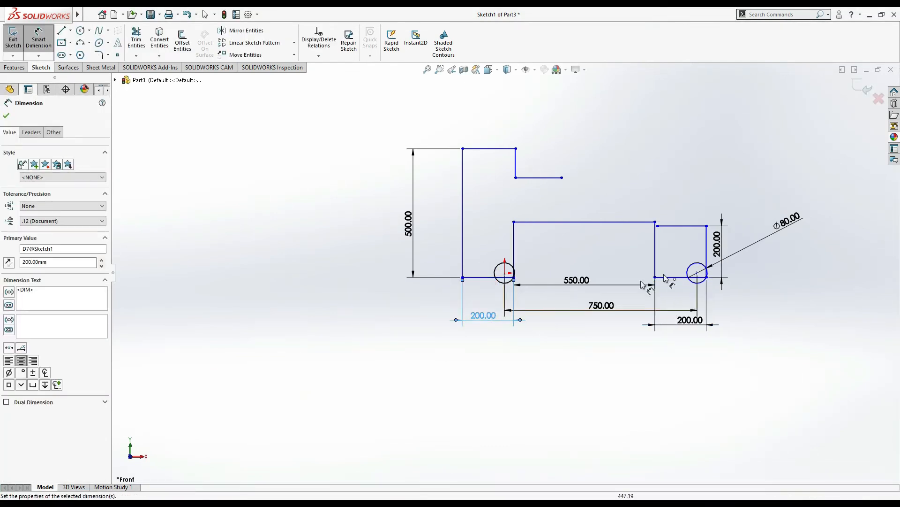
# End dimensioning and move the two 200 mm foot widths and the 750 mm hole spacing further below the outline
pyautogui.press('Escape')
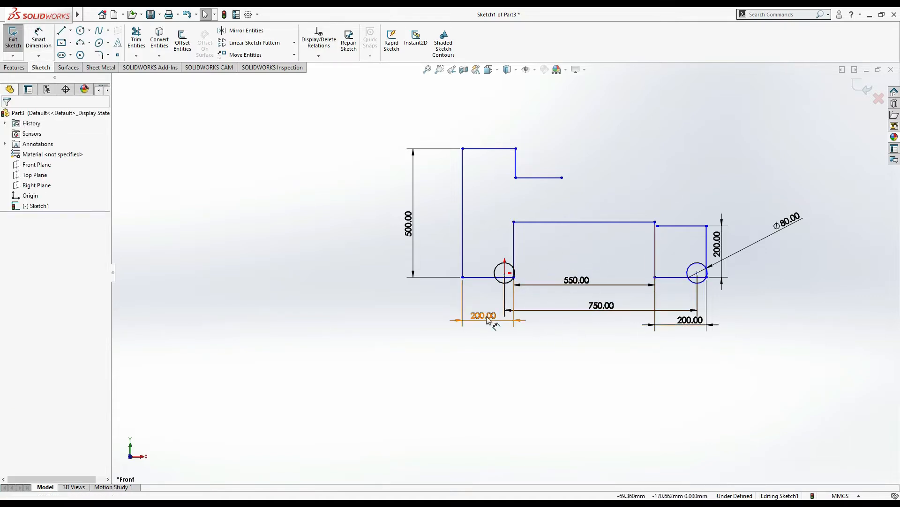
pyautogui.moveTo(489, 335); pyautogui.dragTo(490, 353)
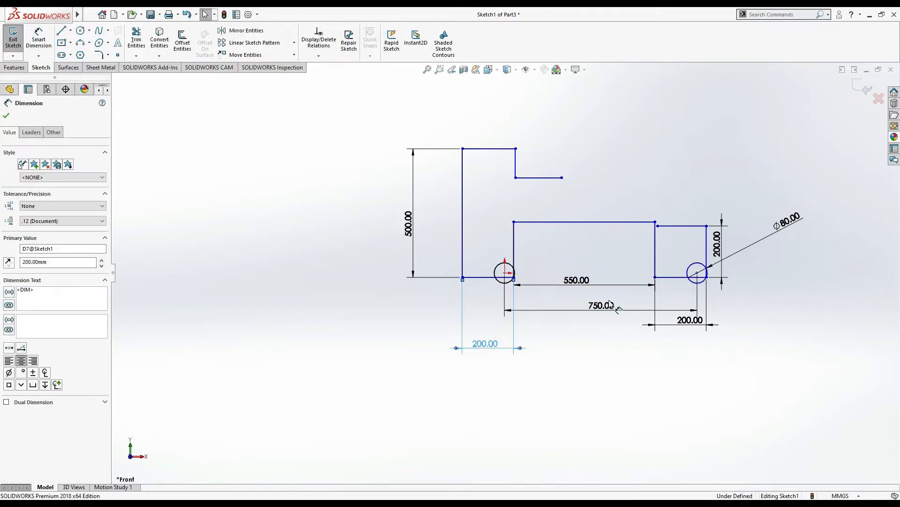
pyautogui.moveTo(606, 311); pyautogui.dragTo(608, 366)
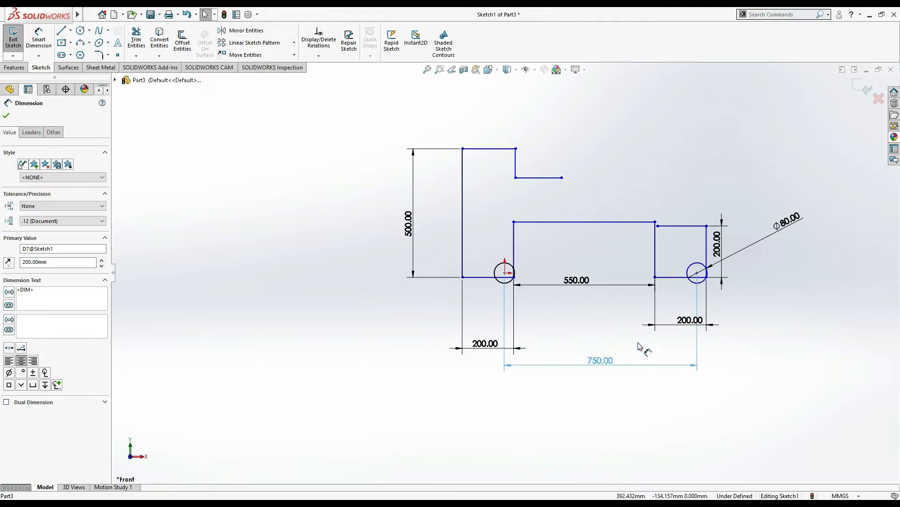
pyautogui.moveTo(694, 318); pyautogui.dragTo(695, 337)
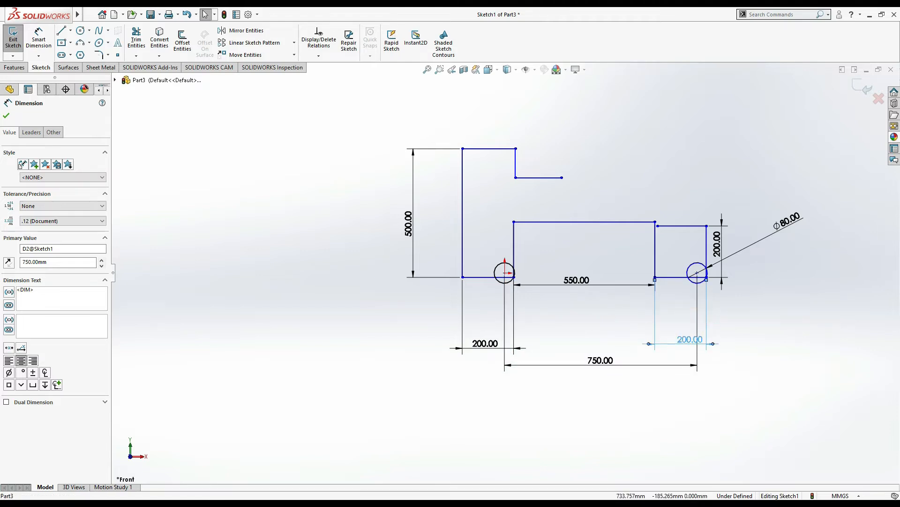
# Following the drawing, dimension the short vertical step beside the top edge at 100 mm
pyautogui.hotkey('alt', 'Tab')
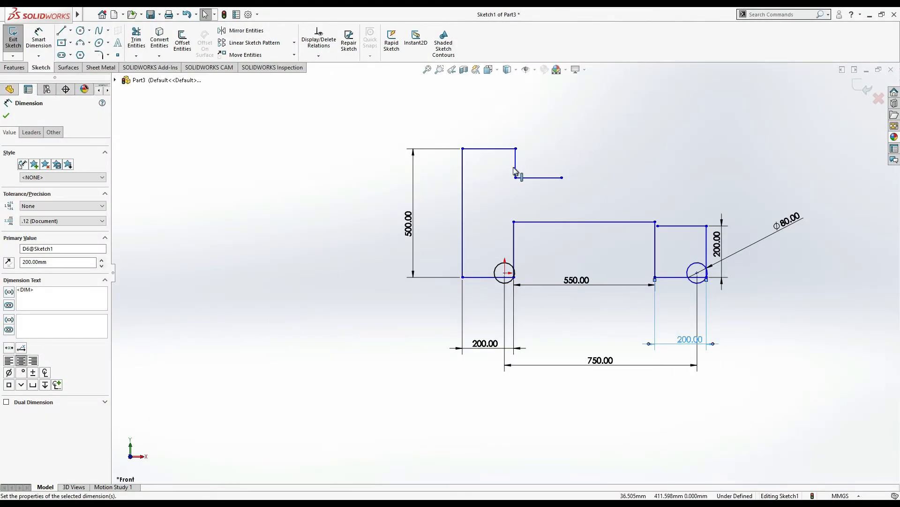
pyautogui.click(515, 166)
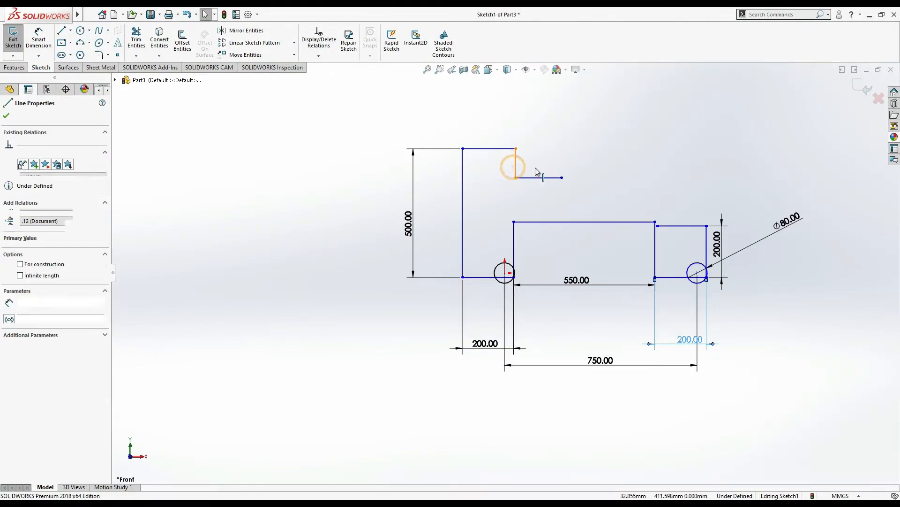
pyautogui.click(38, 37)
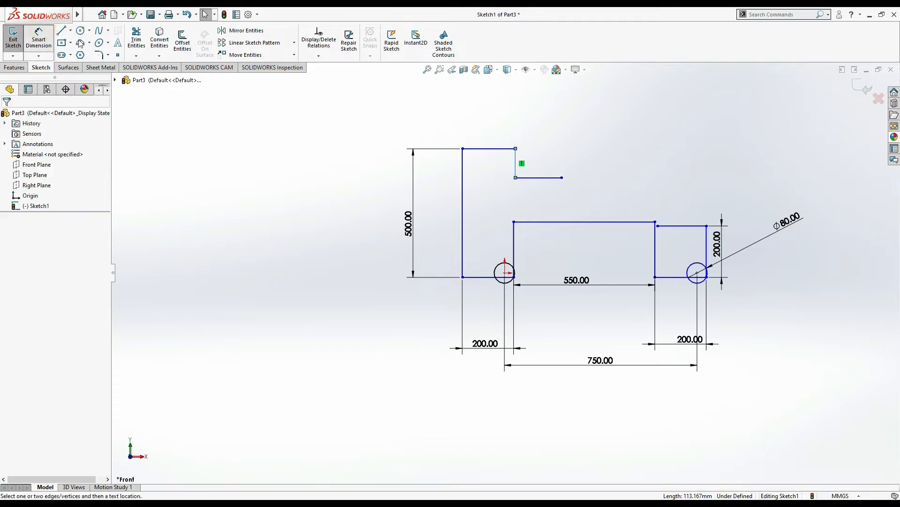
pyautogui.click(515, 169)
pyautogui.click(552, 127)
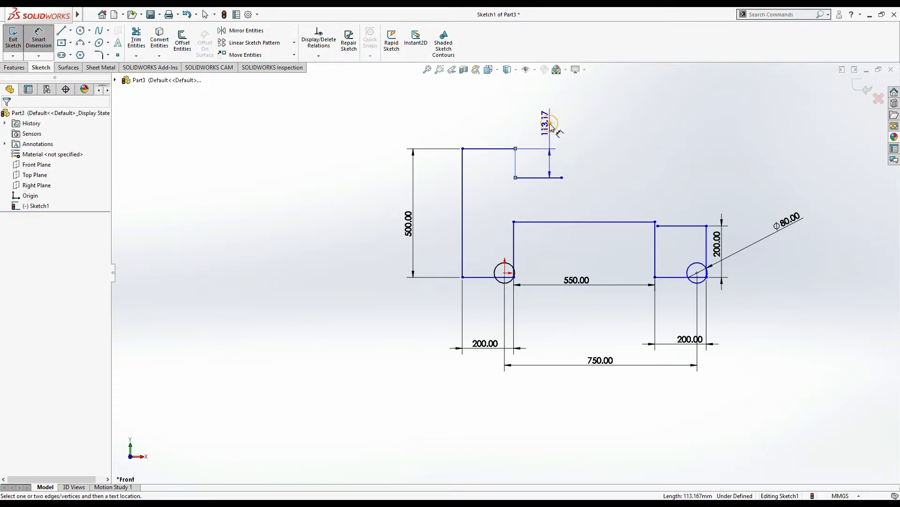
pyautogui.write('100')
pyautogui.press('Return')
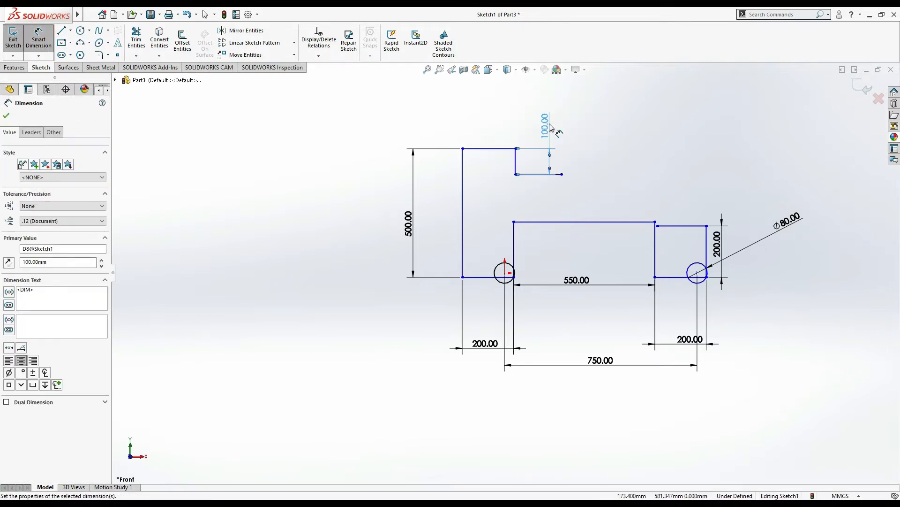
# Consult the drawing and dimension the horizontal distance from the plate's left edge to the upper ledge's free end at 400 mm
pyautogui.hotkey('alt', 'Tab')
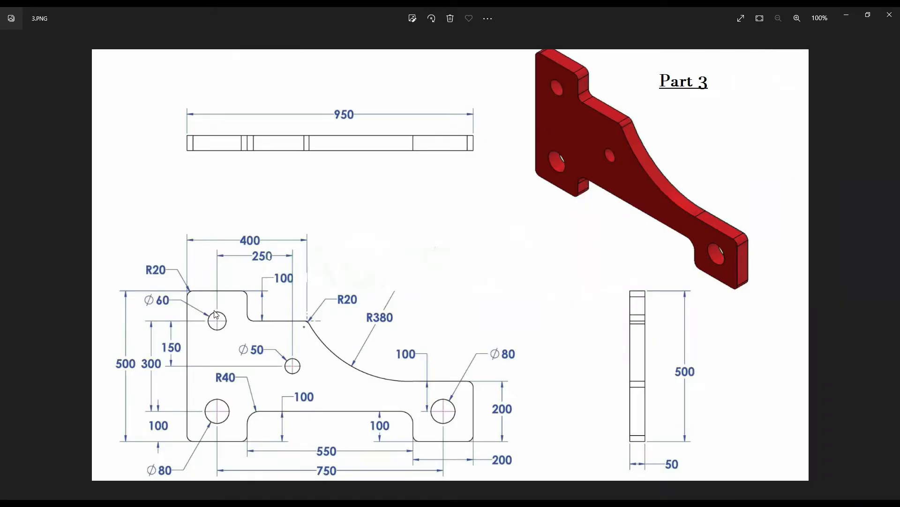
pyautogui.hotkey('alt', 'Tab')
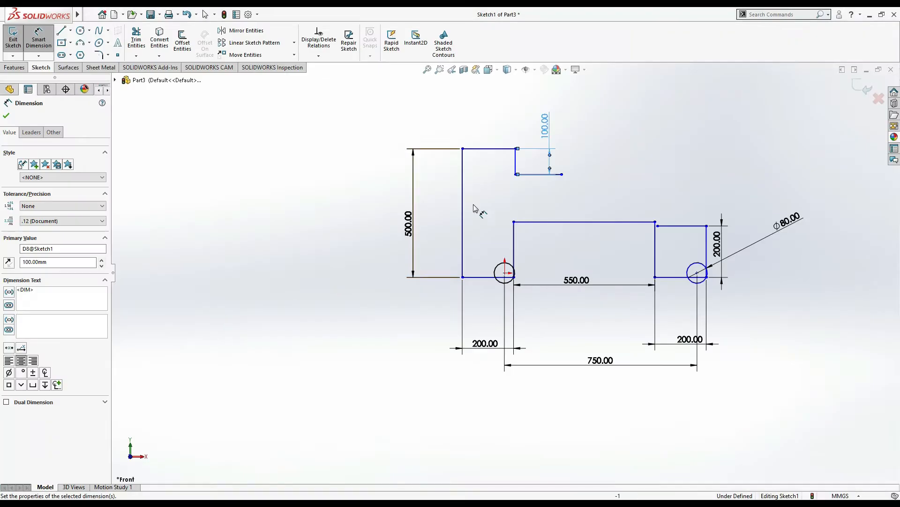
pyautogui.click(561, 175)
pyautogui.click(463, 167)
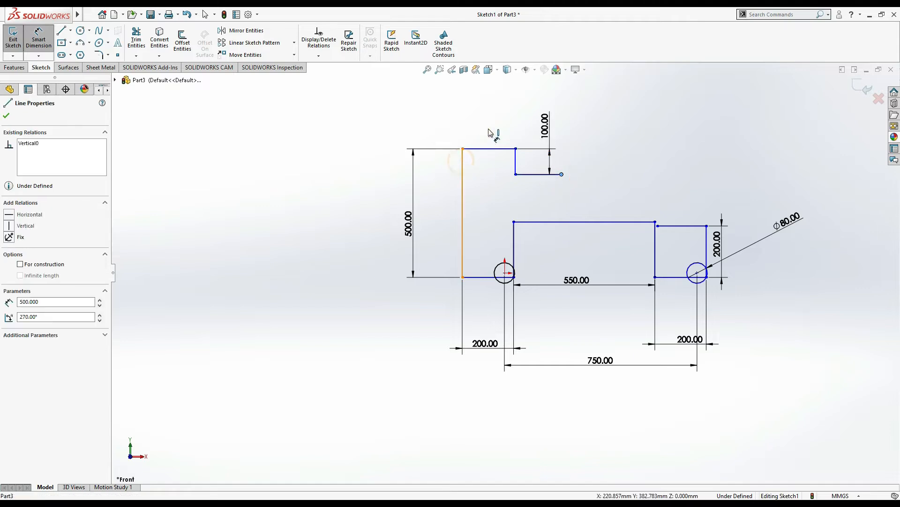
pyautogui.click(525, 98)
pyautogui.write('200')
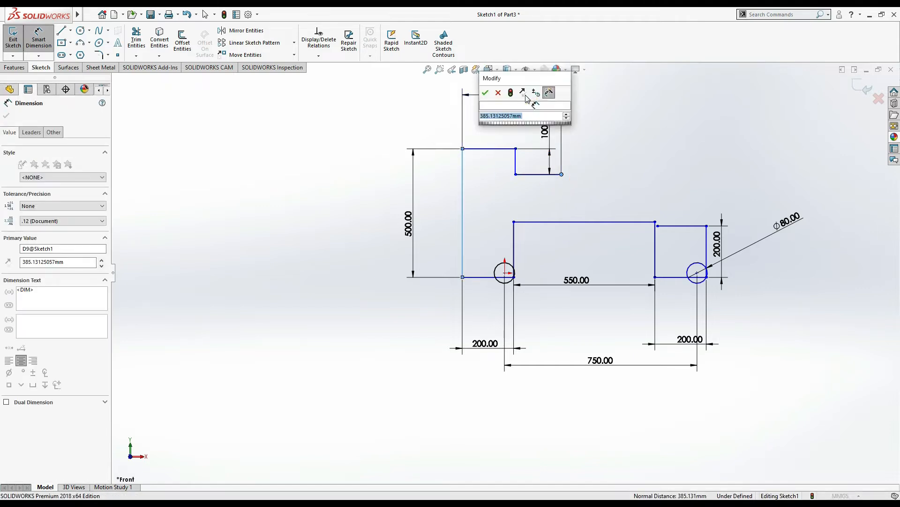
pyautogui.press('Return')
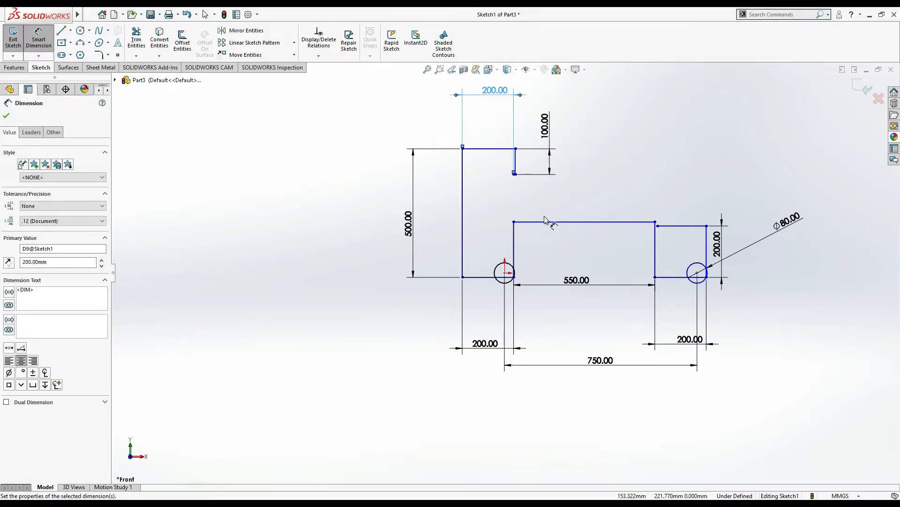
pyautogui.doubleClick(496, 92)
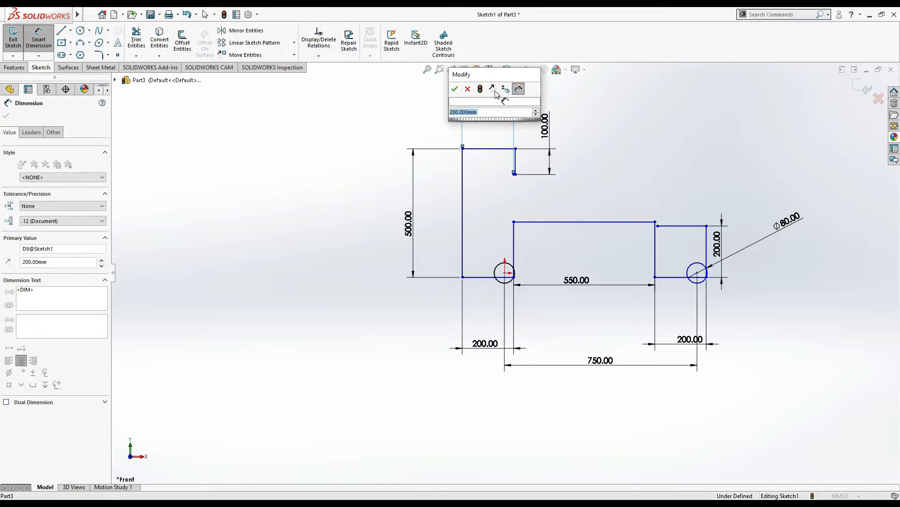
pyautogui.write('400')
pyautogui.press('Return')
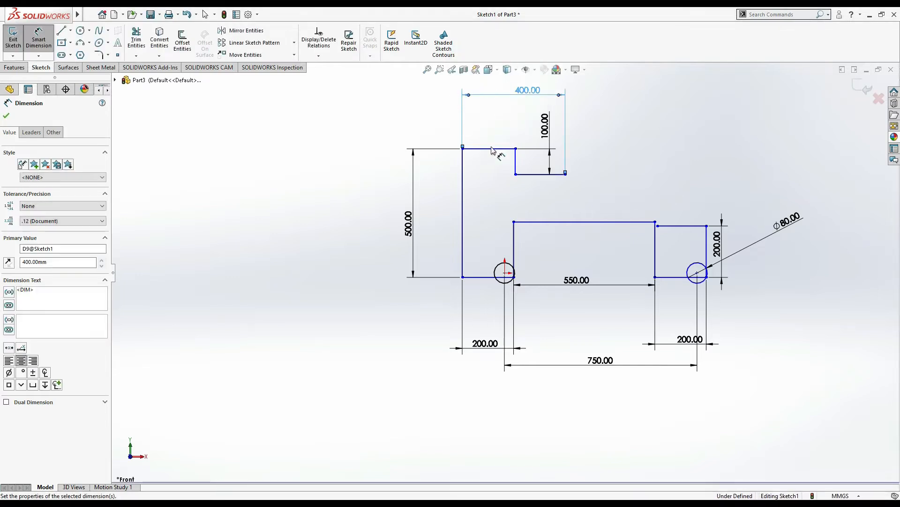
# Dimension the plate's top horizontal edge at 200 mm and consult the Part 3 drawing for the remaining dimensions
pyautogui.click(493, 148)
pyautogui.click(494, 123)
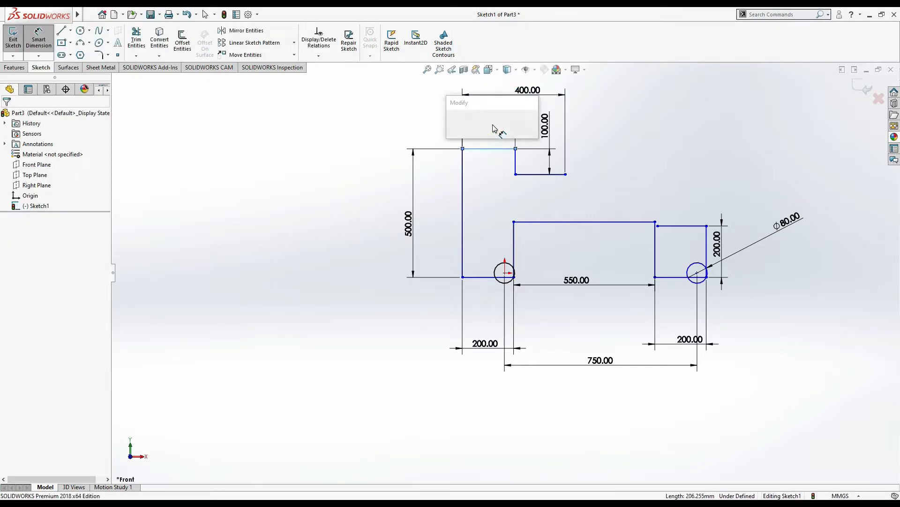
pyautogui.write('200')
pyautogui.press('Return')
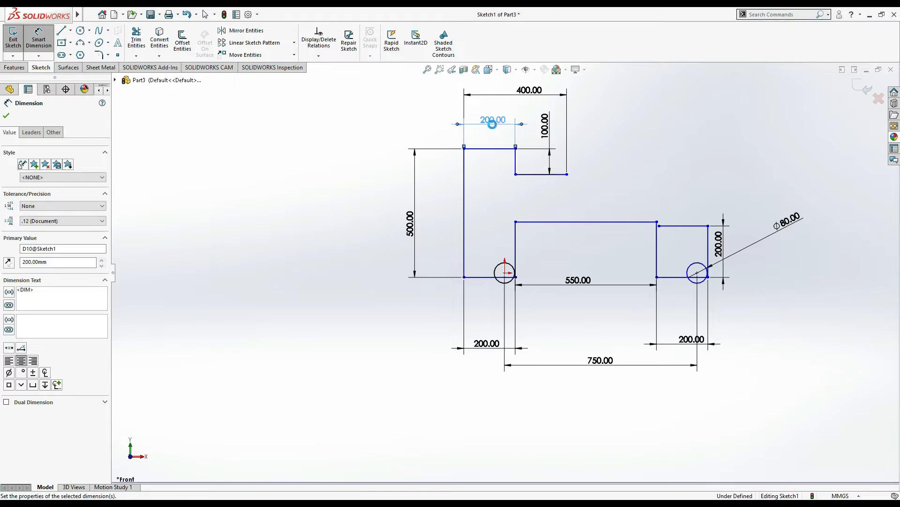
pyautogui.hotkey('alt', 'Tab')
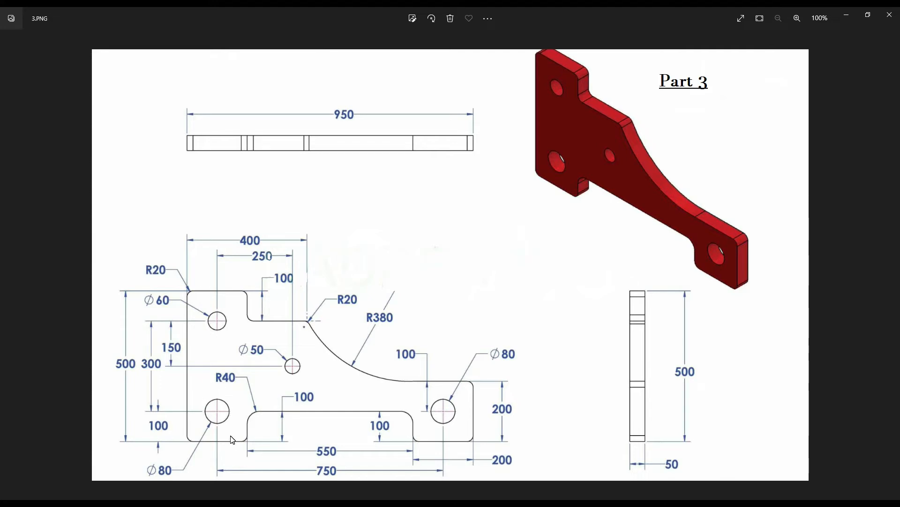
# Leave dimensioning and add a vertical relation between the origin and the midpoint of the left foot's bottom edge
pyautogui.hotkey('alt', 'Tab')
pyautogui.click(35, 49)
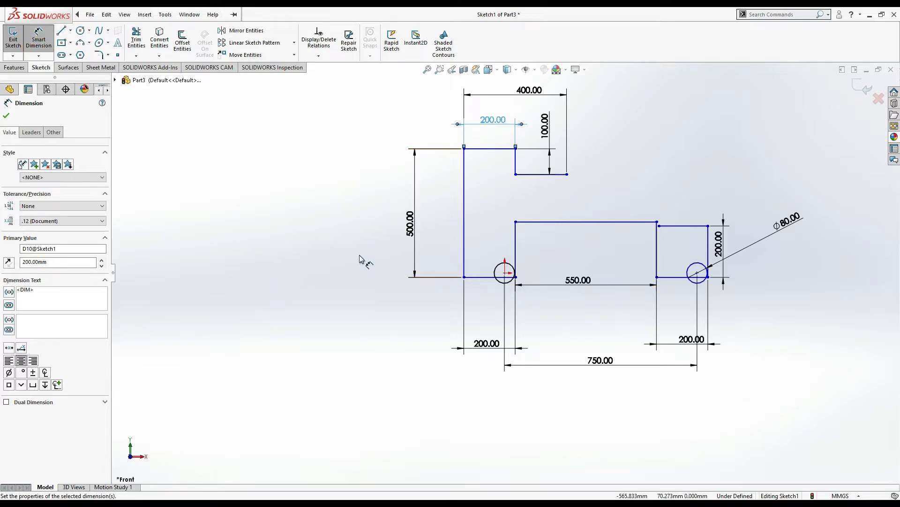
pyautogui.press('Escape')
pyautogui.press('Escape')
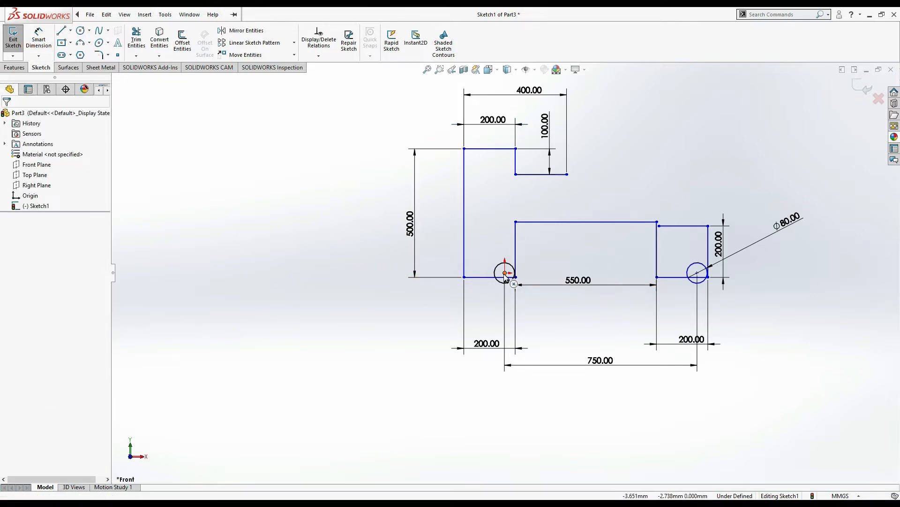
pyautogui.click(505, 273)
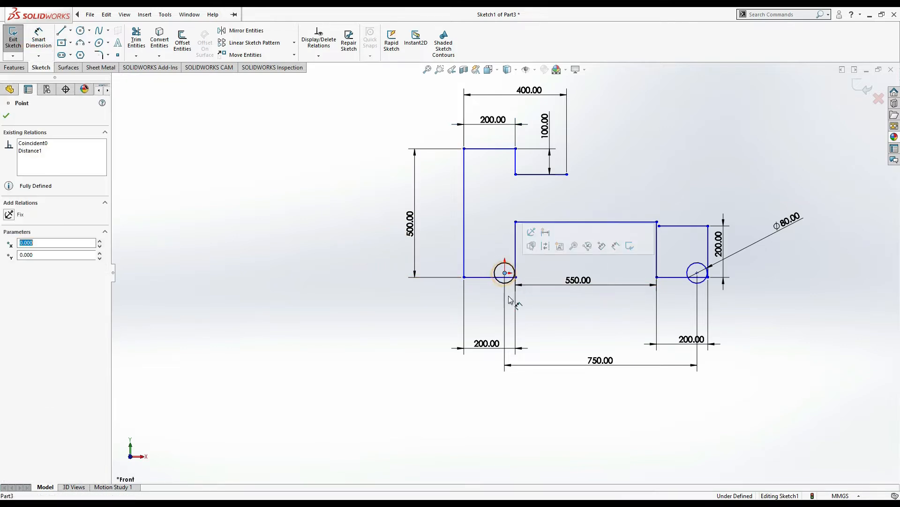
pyautogui.keyDown('ctrl'); pyautogui.click(490, 277); pyautogui.keyUp('ctrl')
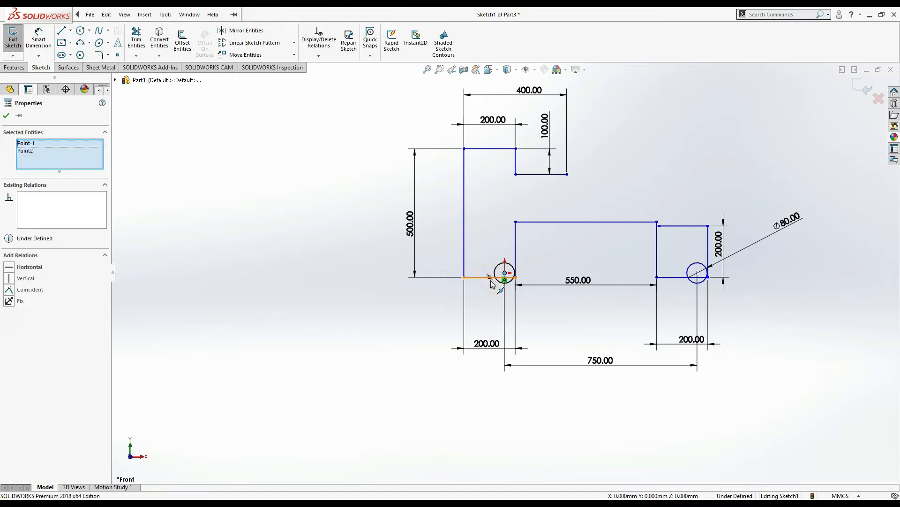
pyautogui.click(9, 278)
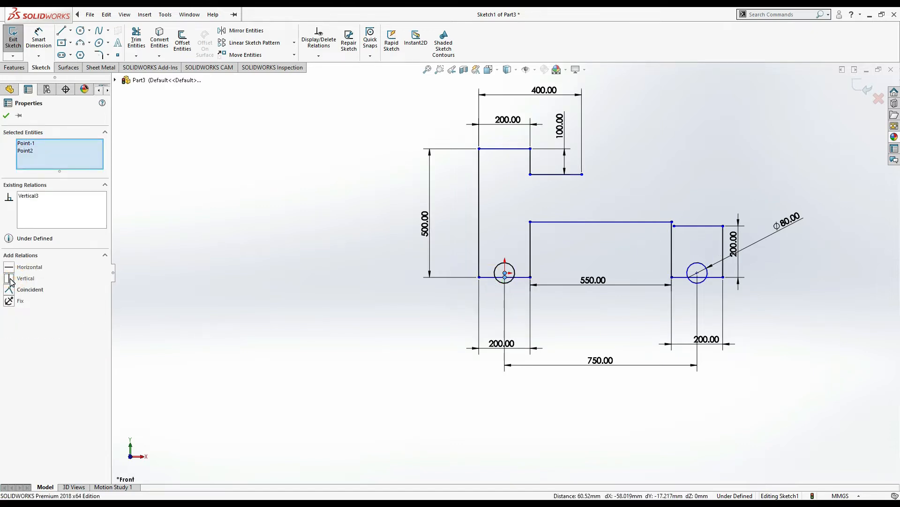
pyautogui.click(489, 417)
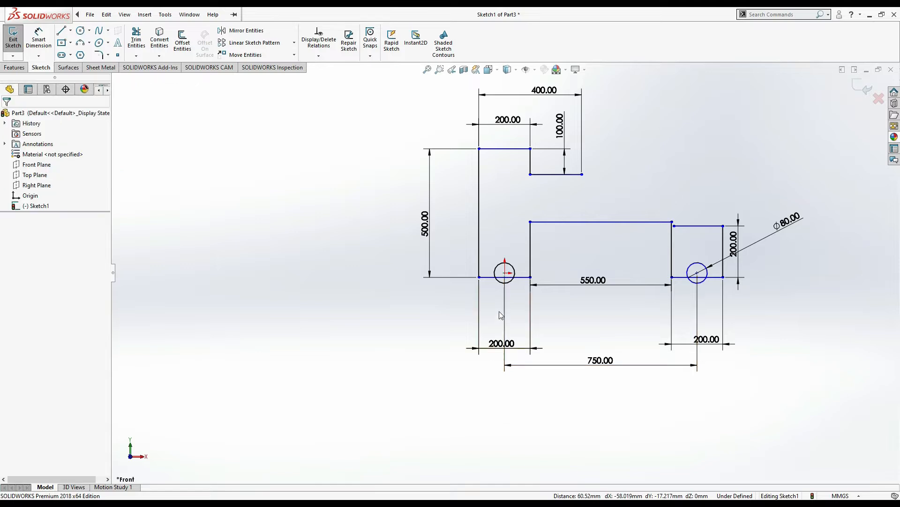
# Consult the Part 3 drawing and dimension the left foot's inner vertical edge at 100 mm
pyautogui.hotkey('alt', 'Tab')
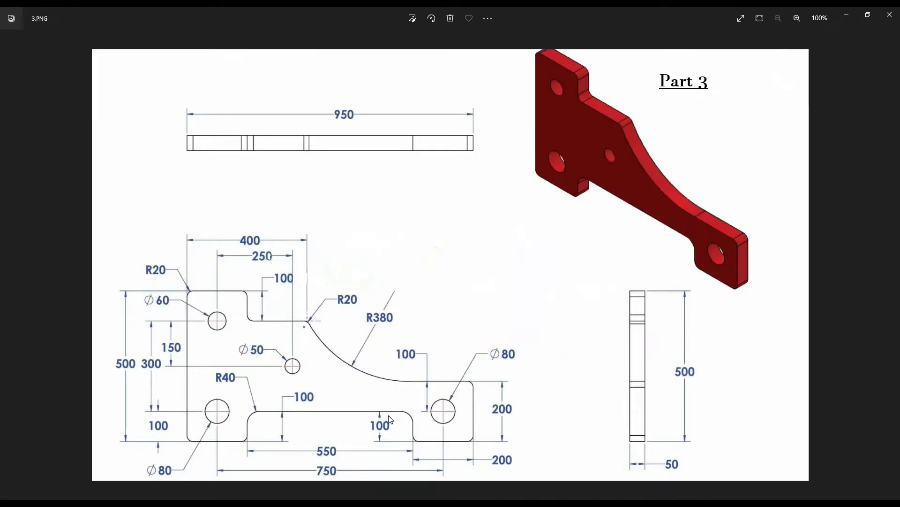
pyautogui.hotkey('alt', 'Tab')
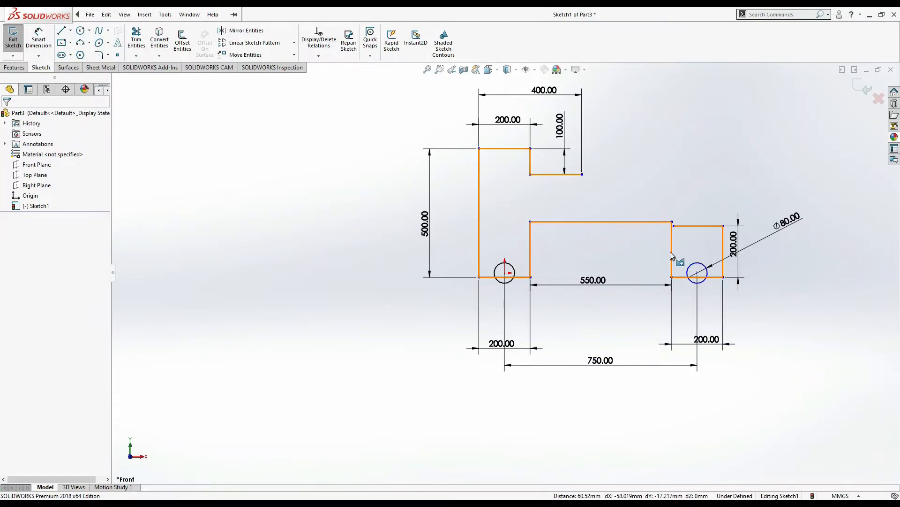
pyautogui.click(47, 33)
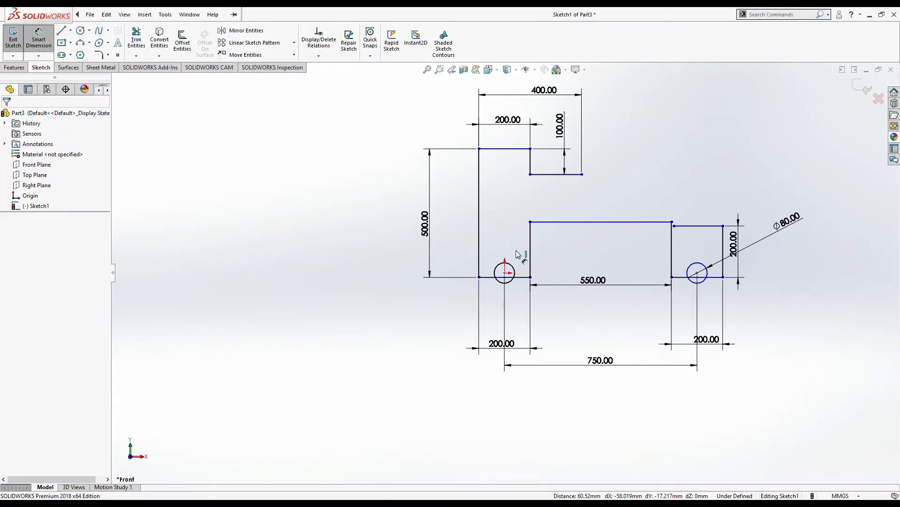
pyautogui.click(530, 254)
pyautogui.click(544, 256)
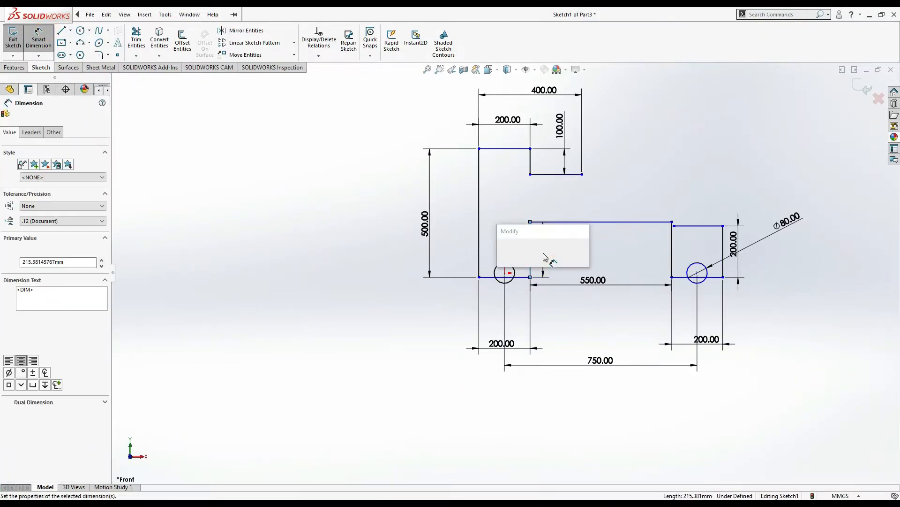
pyautogui.write('100')
pyautogui.press('Return')
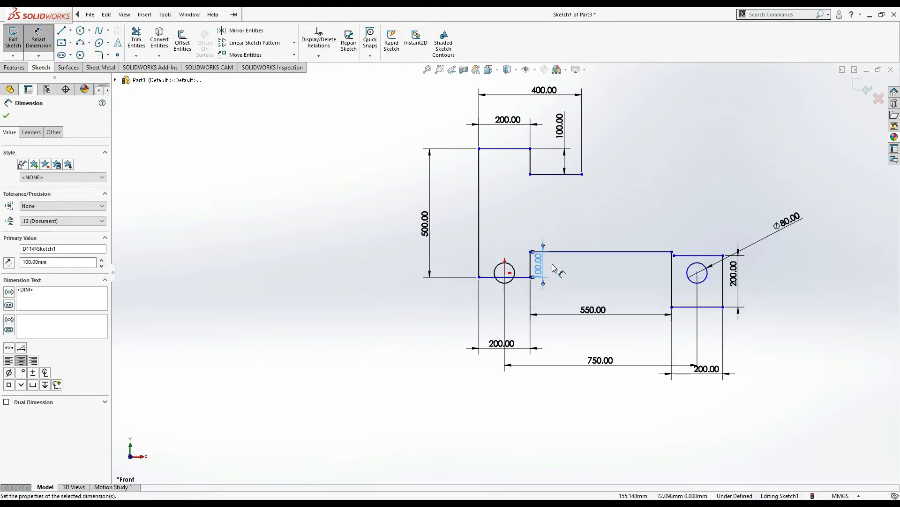
# Dimension the right foot's inner vertical edge at 100 mm and end dimensioning
pyautogui.click(672, 282)
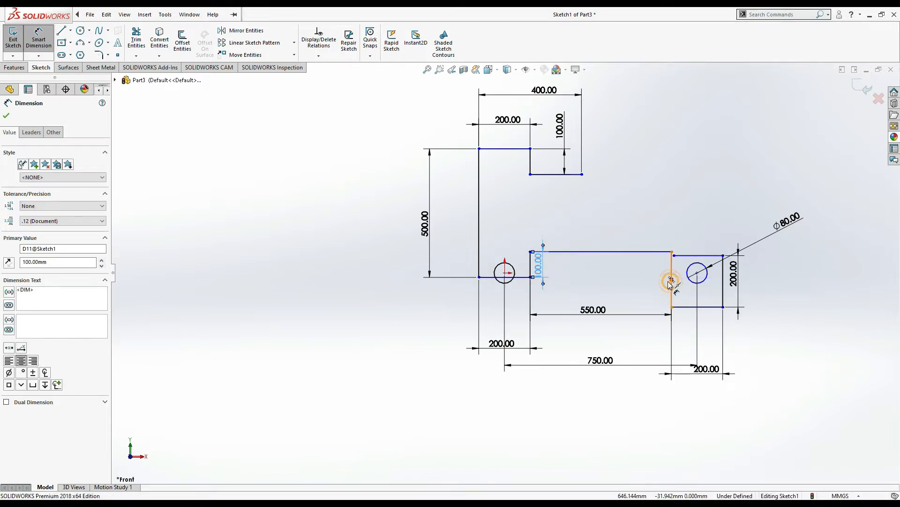
pyautogui.press('Escape')
pyautogui.click(674, 299)
pyautogui.click(664, 298)
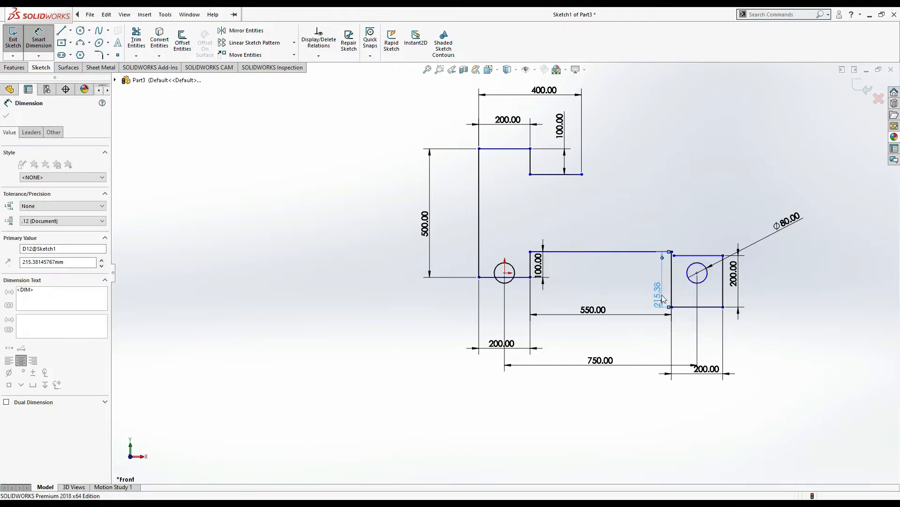
pyautogui.write('100')
pyautogui.press('Return')
pyautogui.click(647, 345)
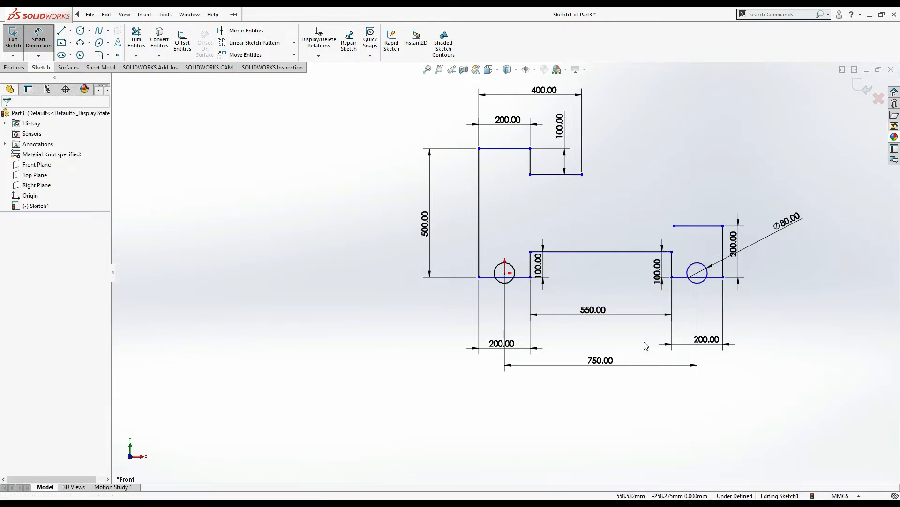
# Following the drawing, dimension the vertical distance from the origin hole's centre to the left foot's bottom edge at 100 mm
pyautogui.hotkey('alt', 'Tab')
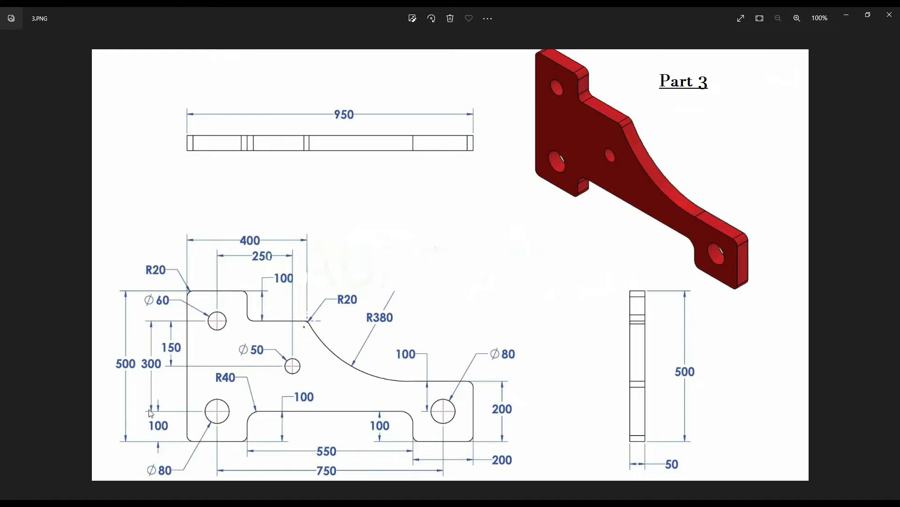
pyautogui.hotkey('alt', 'Tab')
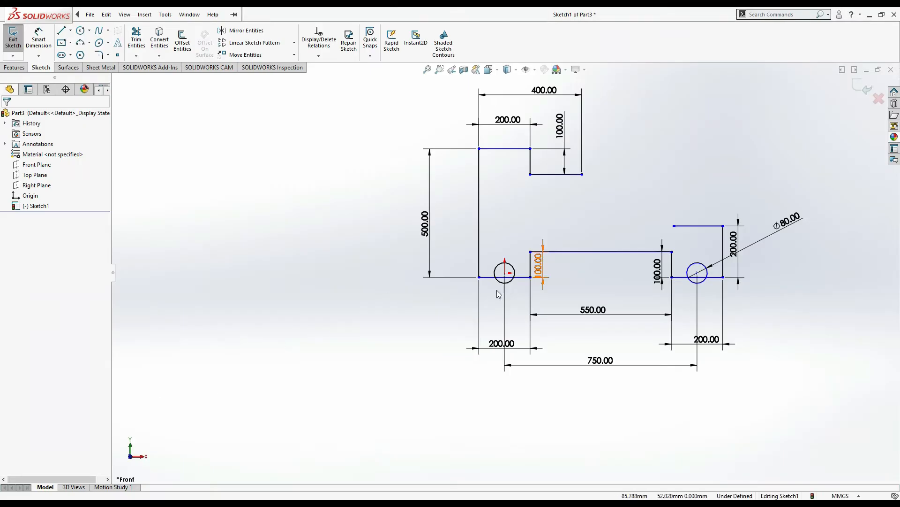
pyautogui.click(34, 42)
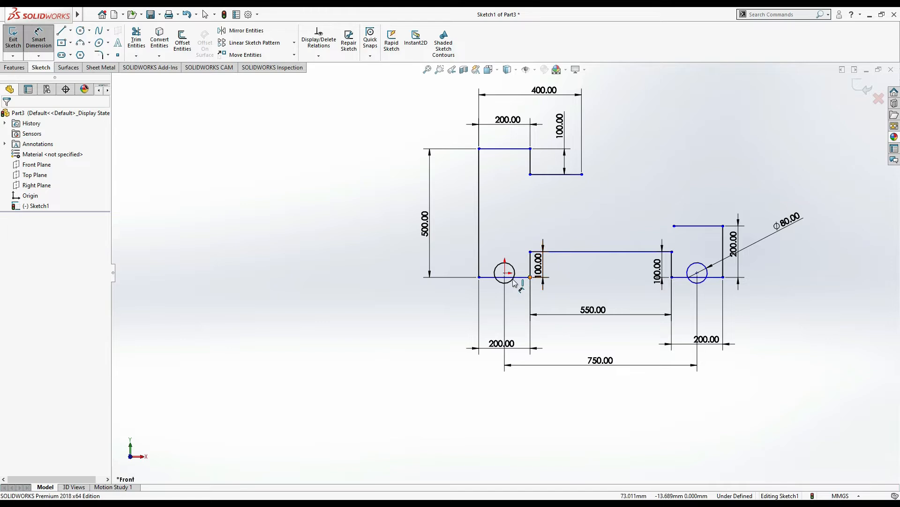
pyautogui.click(478, 277)
pyautogui.click(486, 277)
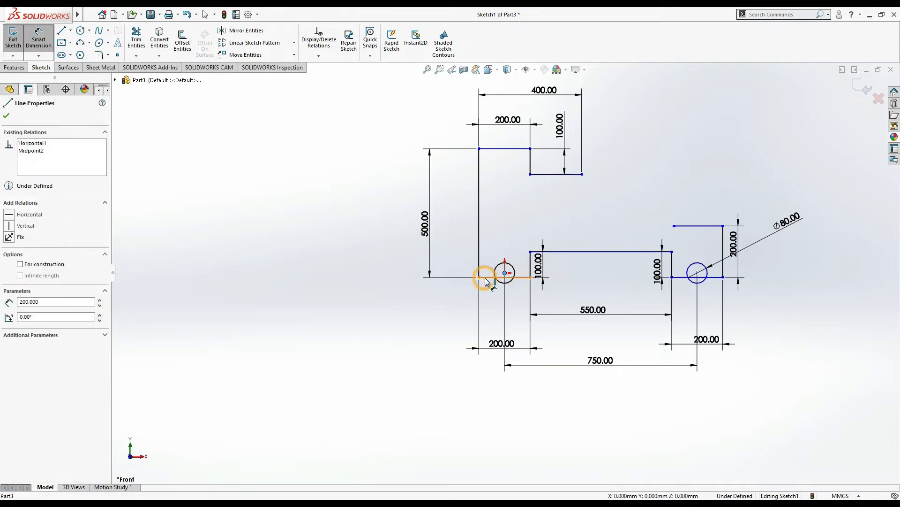
pyautogui.click(460, 312)
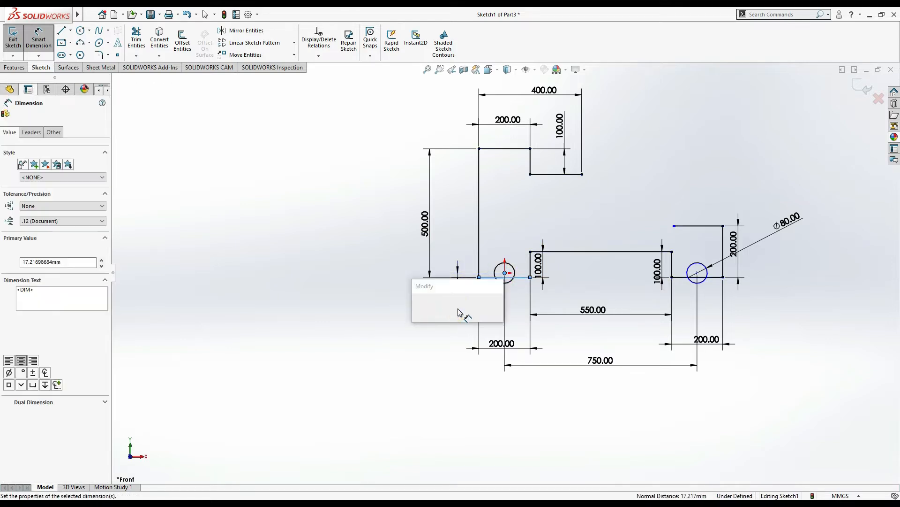
pyautogui.press('Return')
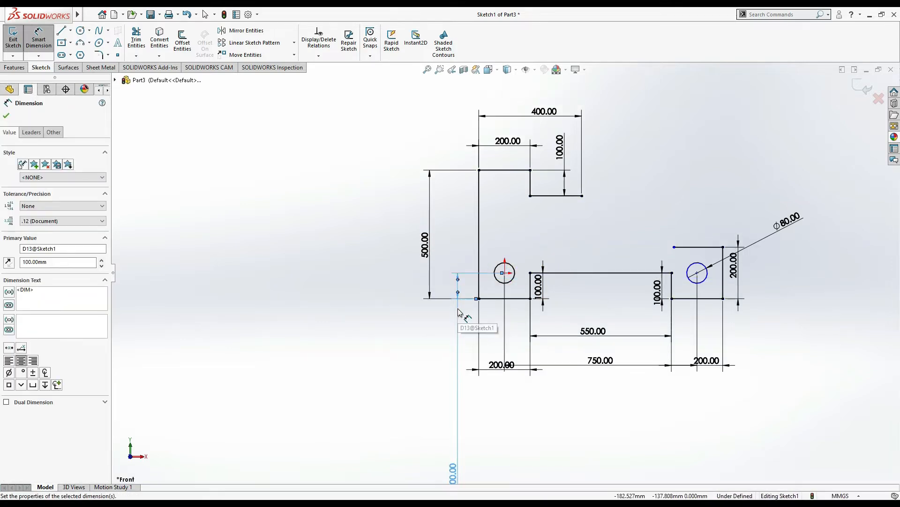
# Consult the drawing and sketch a circle of about 29 mm radius vertically above the origin hole, near the plate's top edge
pyautogui.hotkey('alt', 'Tab')
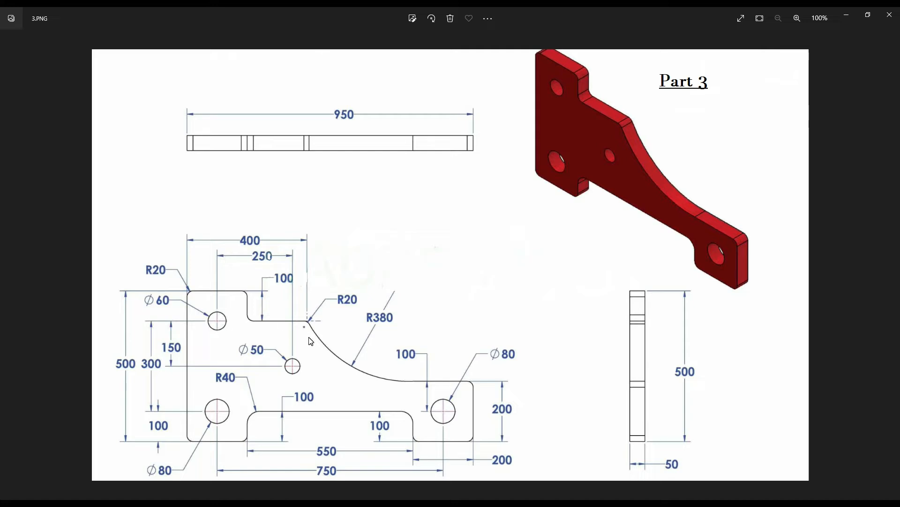
pyautogui.hotkey('alt', 'Tab')
pyautogui.click(79, 31)
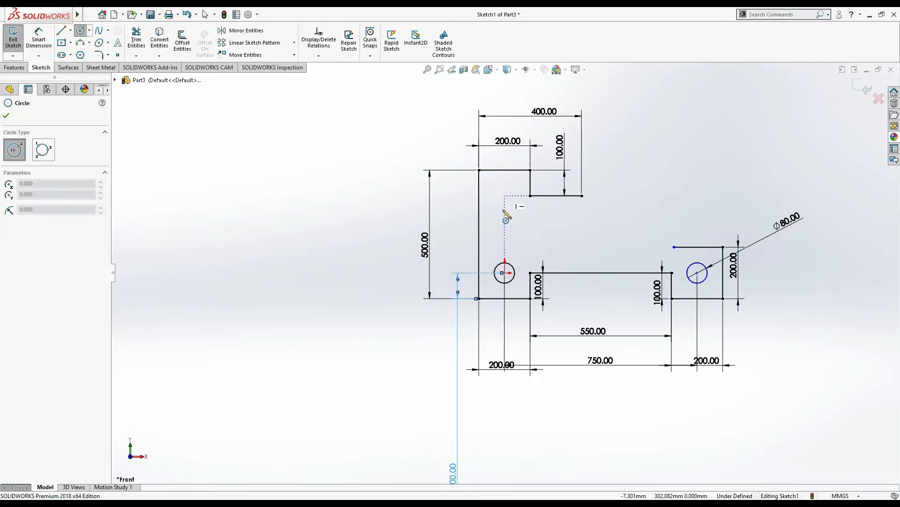
pyautogui.click(506, 202)
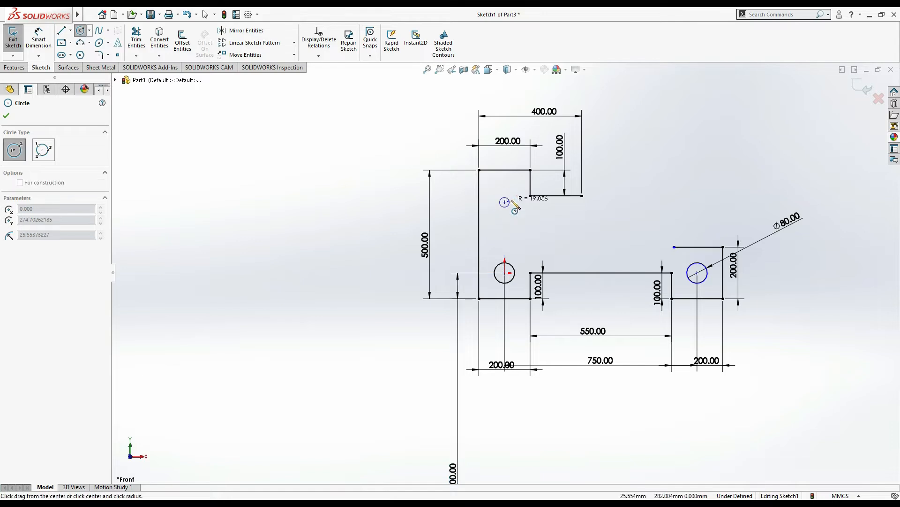
pyautogui.click(512, 201)
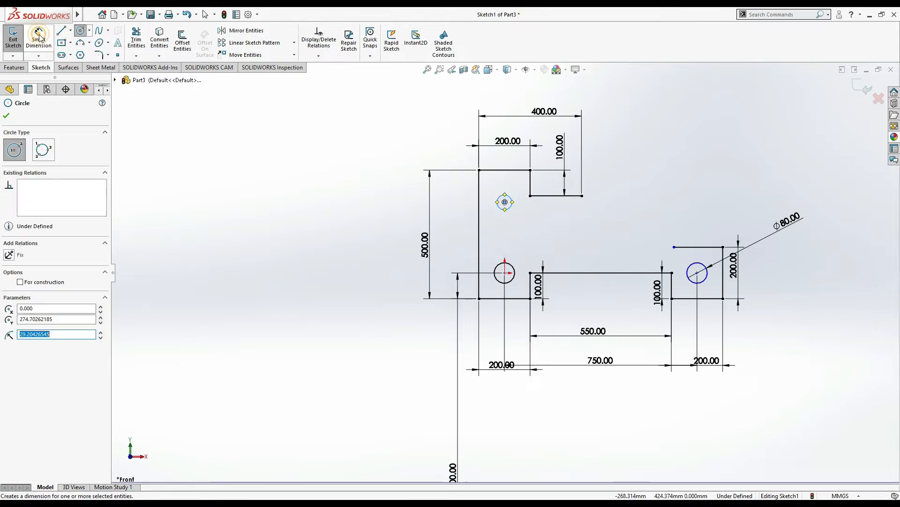
# Dimension the upper-left hole's diameter at 60 mm
pyautogui.click(38, 37)
pyautogui.click(499, 210)
pyautogui.click(457, 200)
pyautogui.write('600')
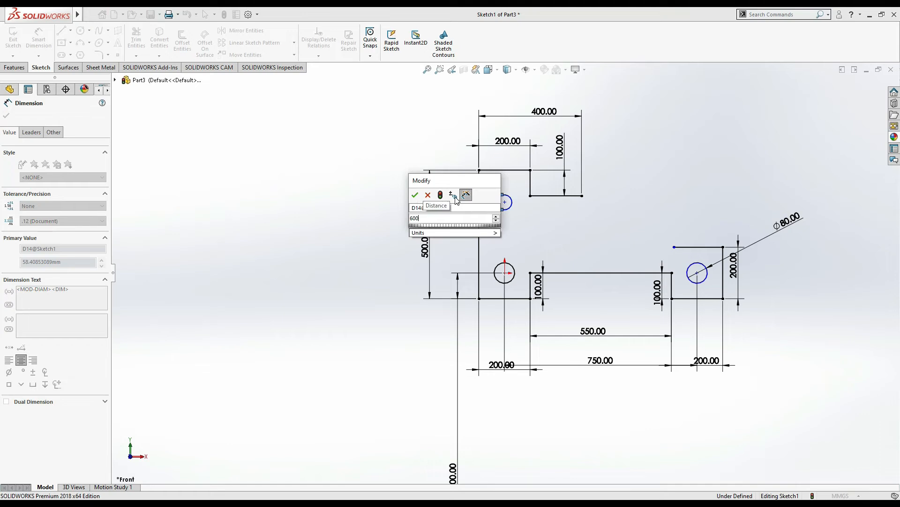
pyautogui.press('Return')
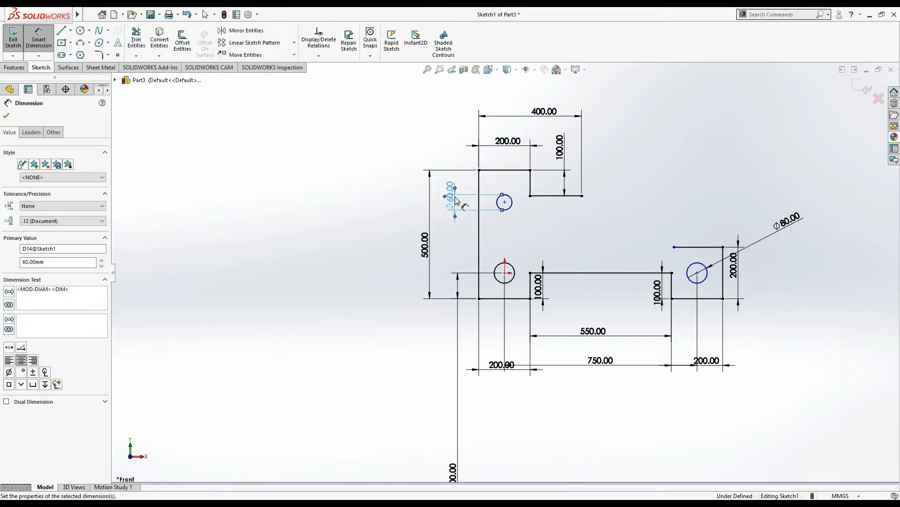
# Following the drawing, dimension the vertical distance between the origin hole's centre and the upper-left hole's centre at 300 mm
pyautogui.hotkey('alt', 'Tab')
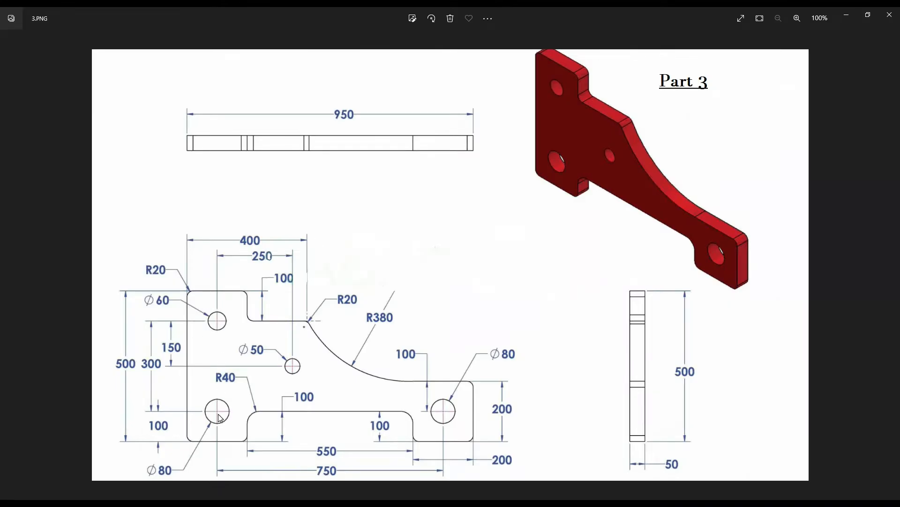
pyautogui.hotkey('alt', 'Tab')
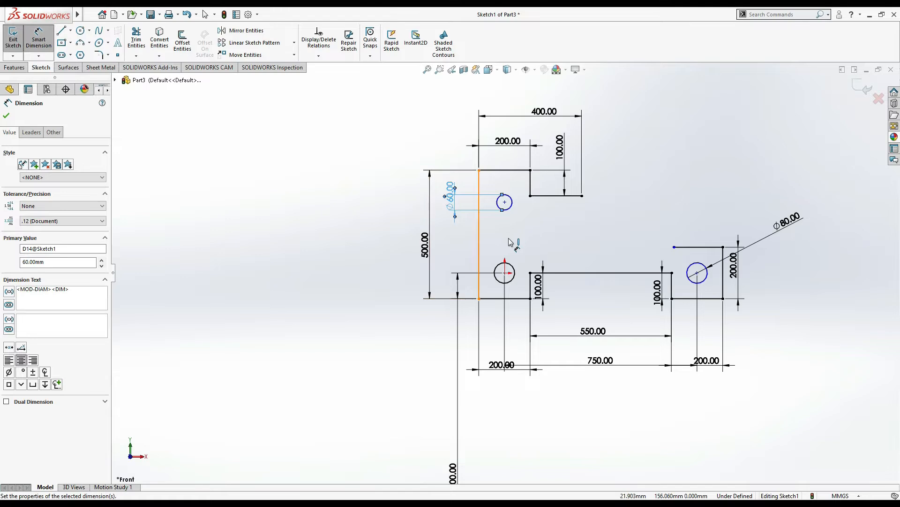
pyautogui.click(505, 273)
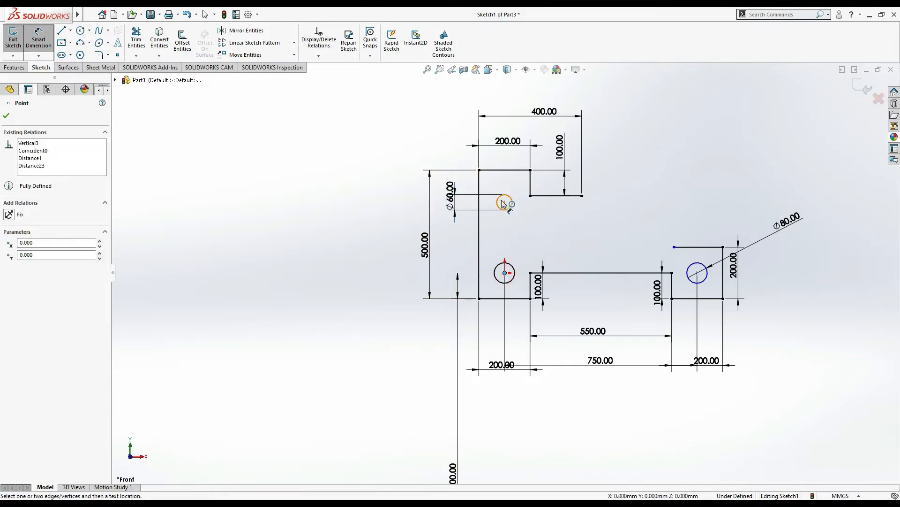
pyautogui.click(505, 202)
pyautogui.click(468, 245)
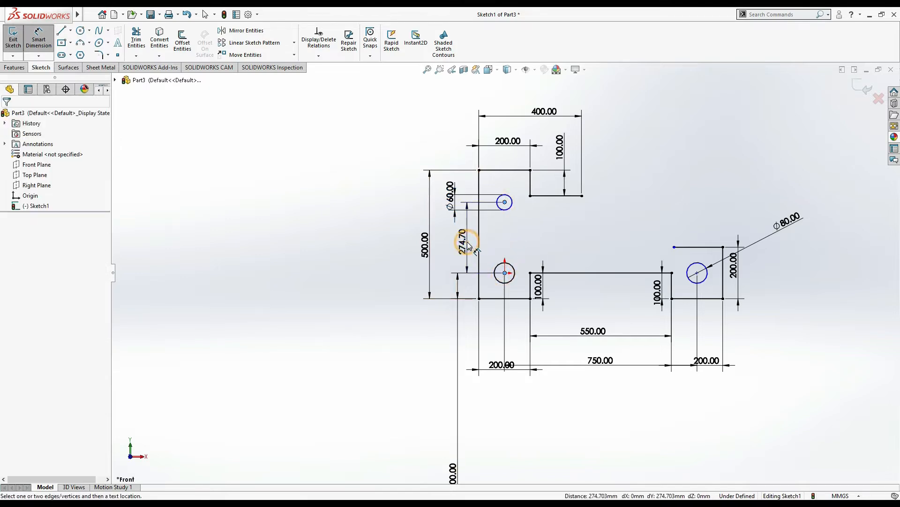
pyautogui.write('300')
pyautogui.press('Return')
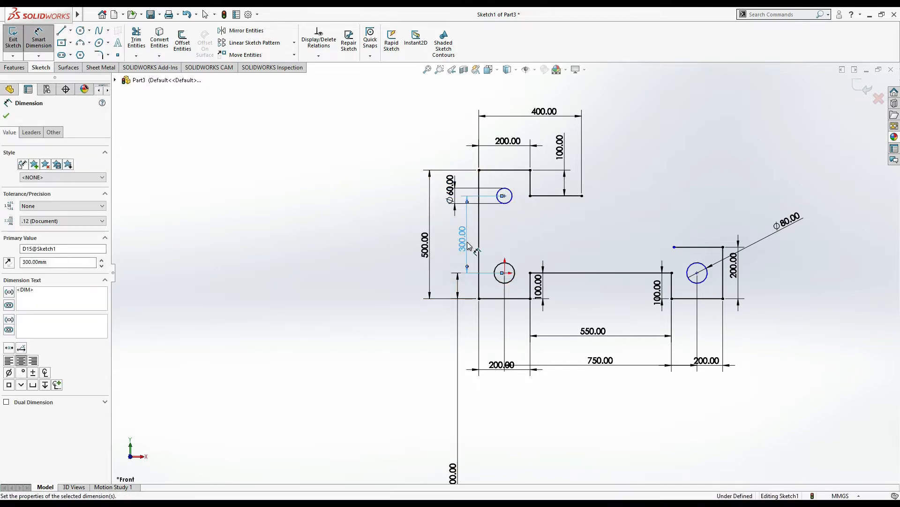
# Consult the drawing and sketch a circle of about 57 mm radius inside the plate, between the left holes and below the 400 mm step
pyautogui.hotkey('alt', 'Tab')
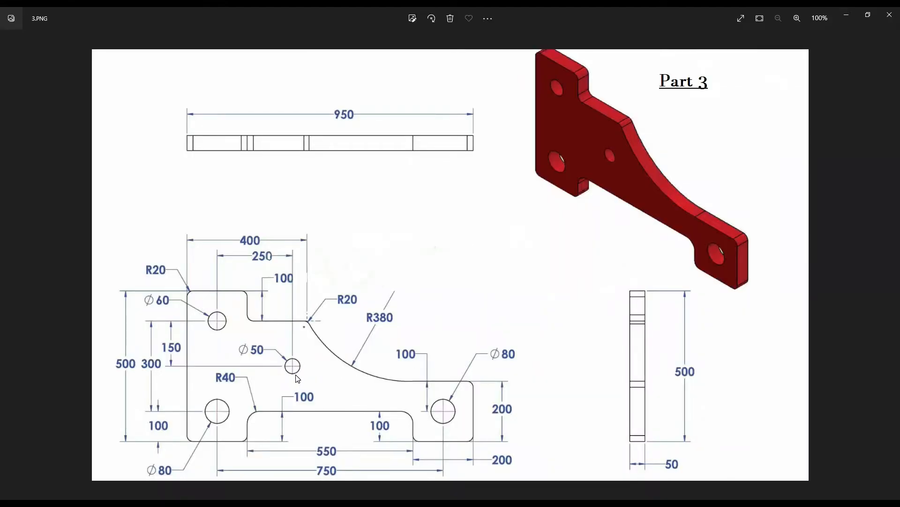
pyautogui.hotkey('alt', 'Tab')
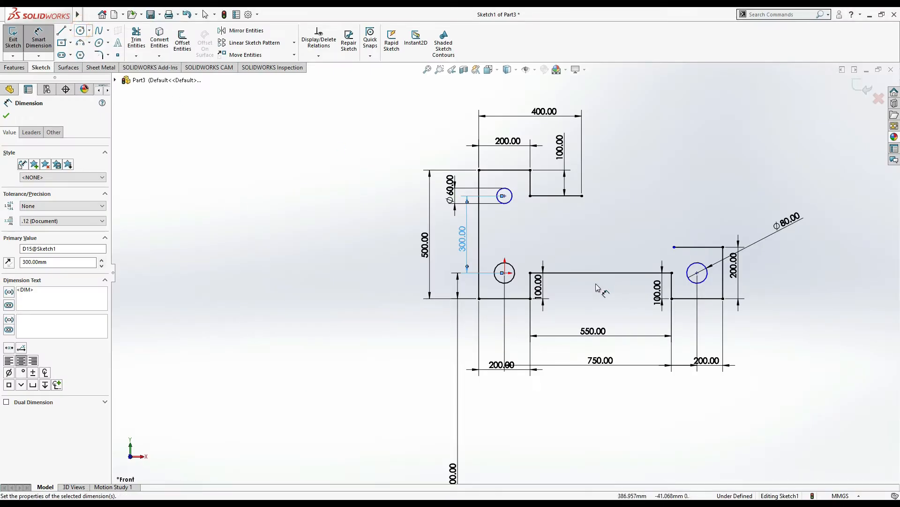
pyautogui.click(80, 31)
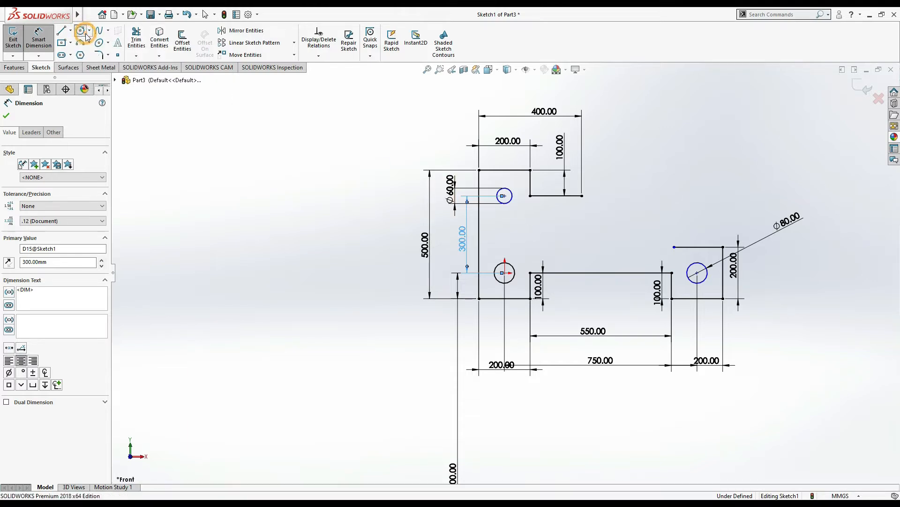
pyautogui.moveTo(557, 232); pyautogui.dragTo(571, 232)
# Dimension the new middle hole's diameter at 50 mm
pyautogui.click(42, 41)
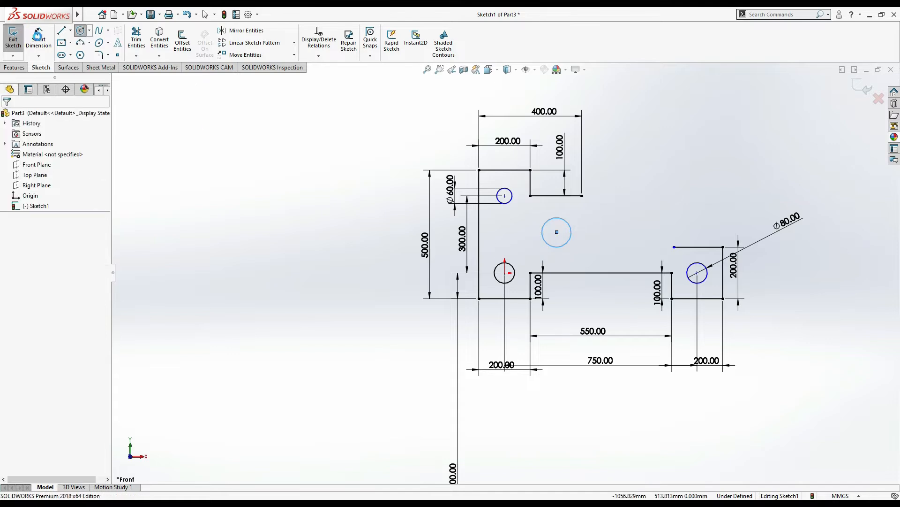
pyautogui.click(560, 244)
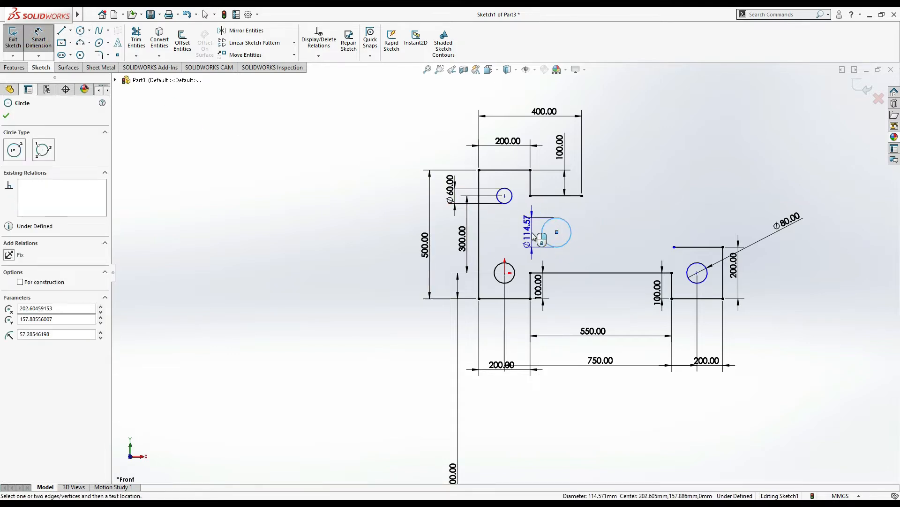
pyautogui.click(534, 233)
pyautogui.write('50')
pyautogui.press('Return')
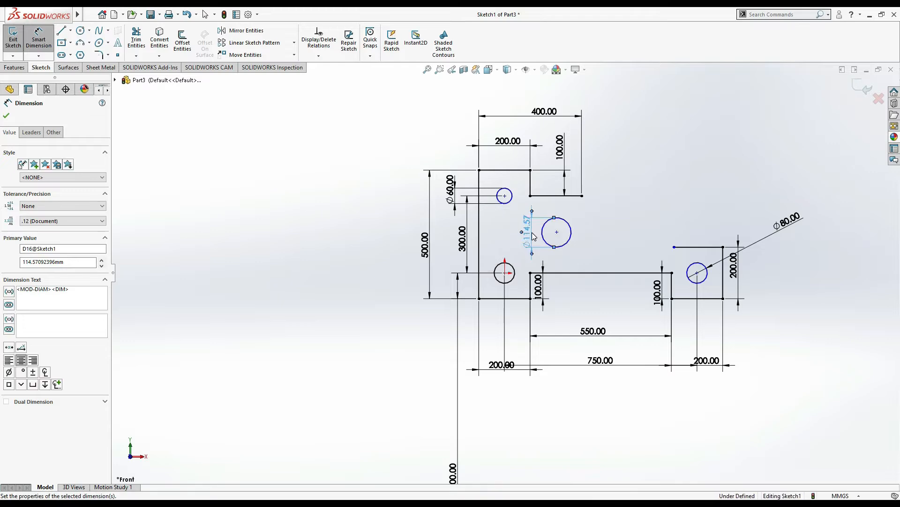
# Following the drawing, dimension the vertical distance between the middle hole's centre and the upper-left hole's centre at 150 mm
pyautogui.hotkey('alt', 'Tab')
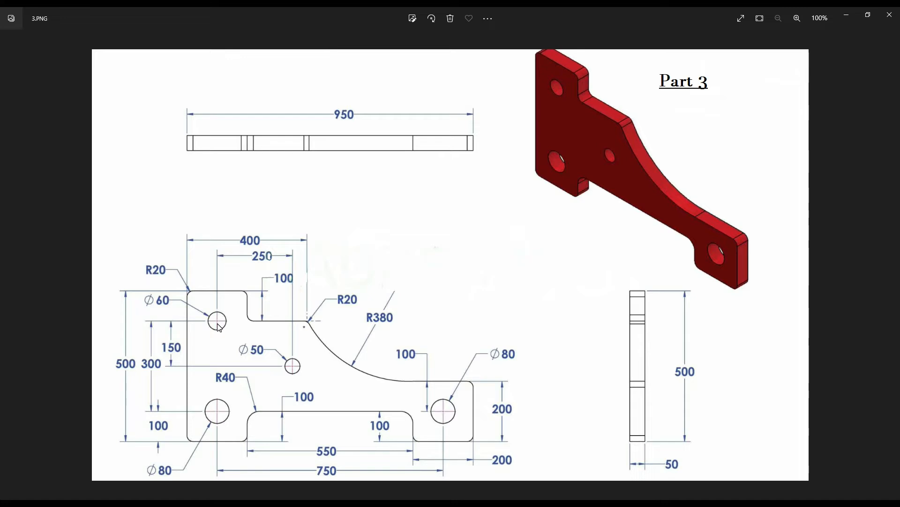
pyautogui.hotkey('alt', 'Tab')
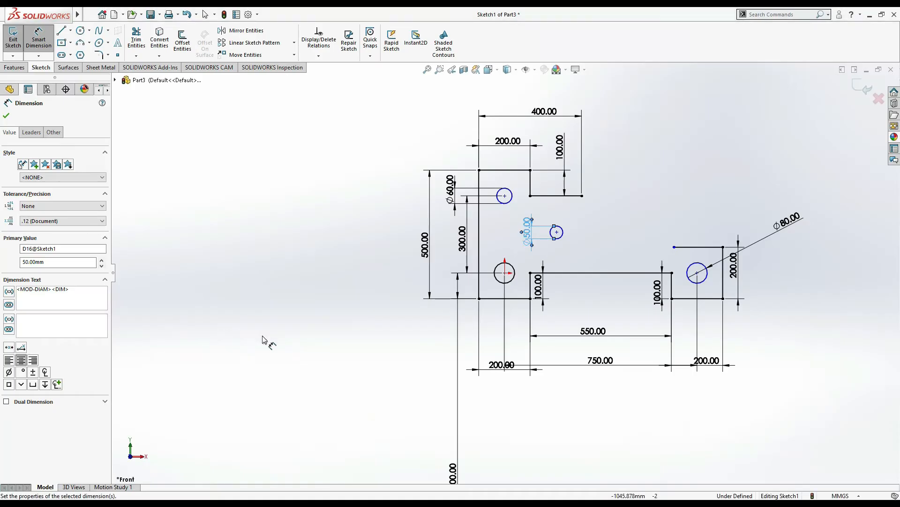
pyautogui.click(557, 232)
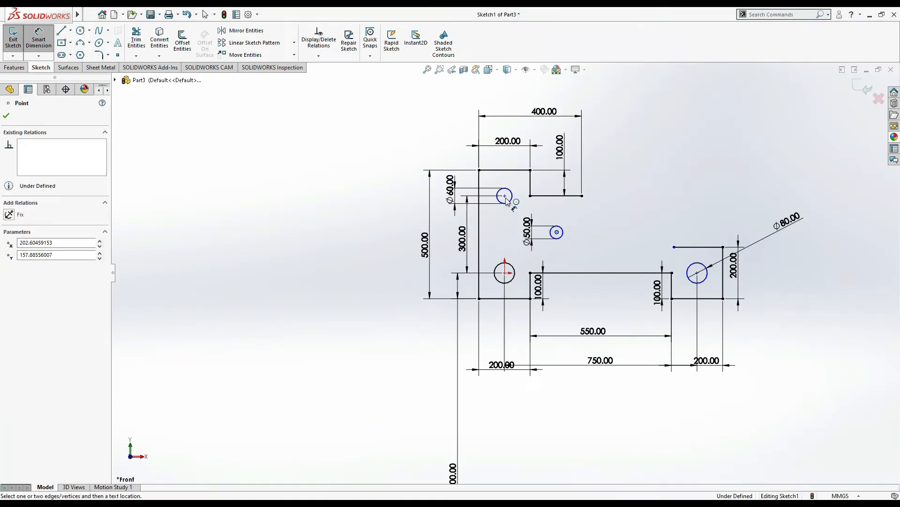
pyautogui.click(505, 196)
pyautogui.click(504, 230)
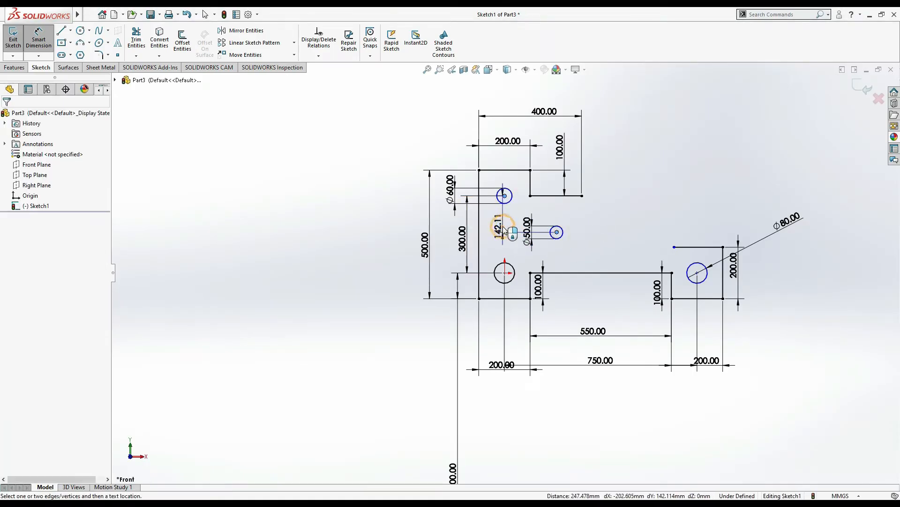
pyautogui.press('Return')
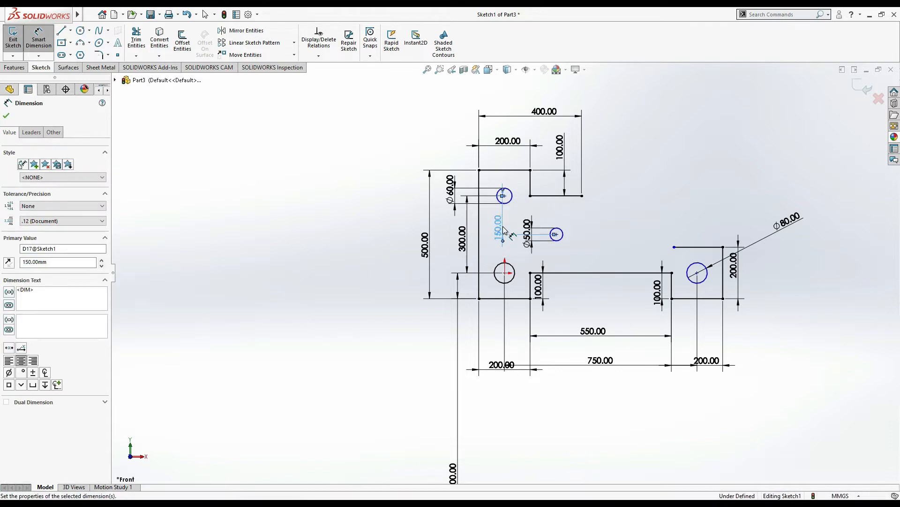
# Following the drawing, dimension the horizontal distance between the upper-left hole's centre and the middle hole's centre at 250 mm
pyautogui.hotkey('alt', 'Tab')
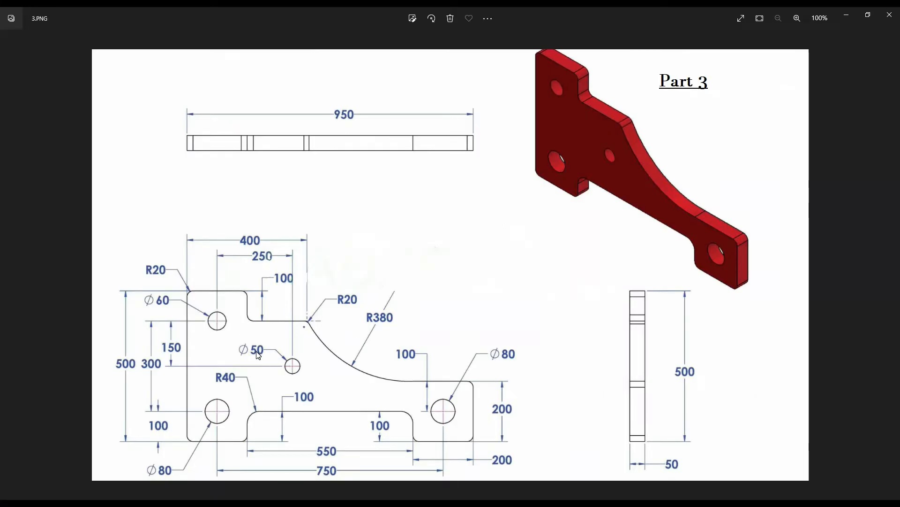
pyautogui.hotkey('alt', 'Tab')
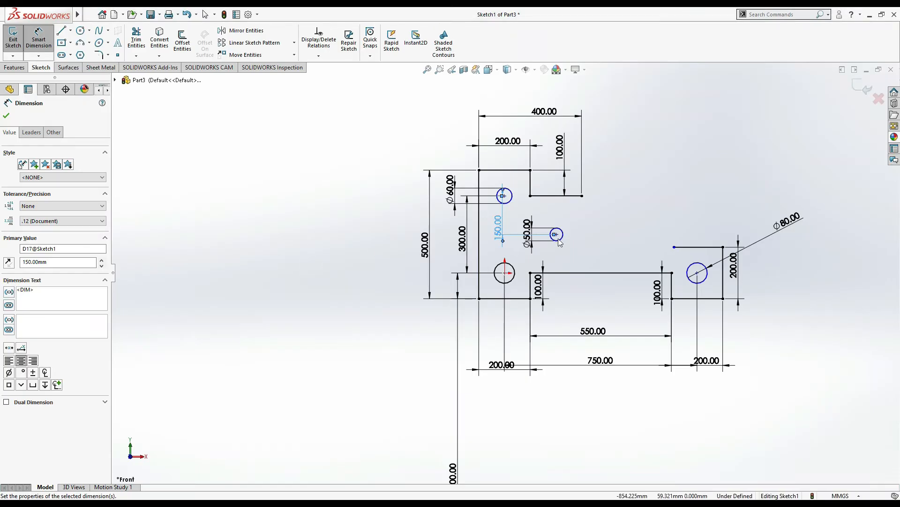
pyautogui.click(593, 229)
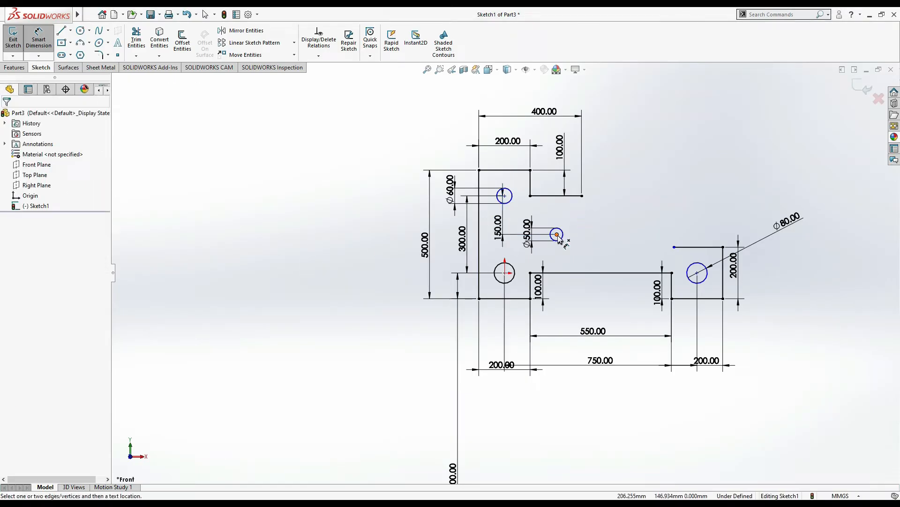
pyautogui.click(556, 234)
pyautogui.click(504, 196)
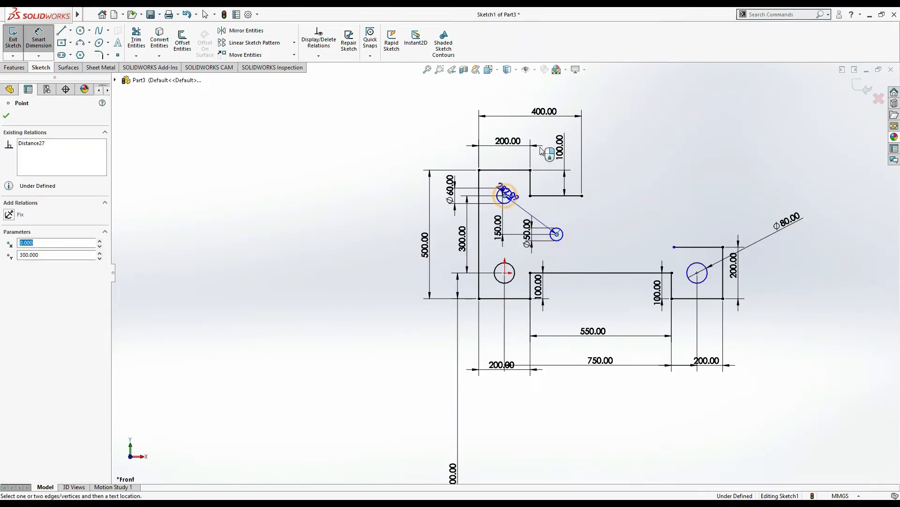
pyautogui.click(529, 103)
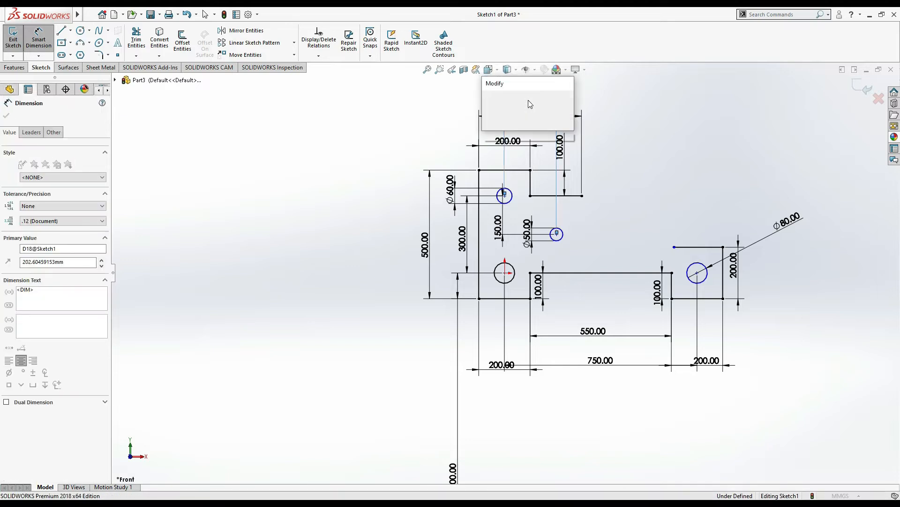
pyautogui.write('250.00mm')
pyautogui.press('Return')
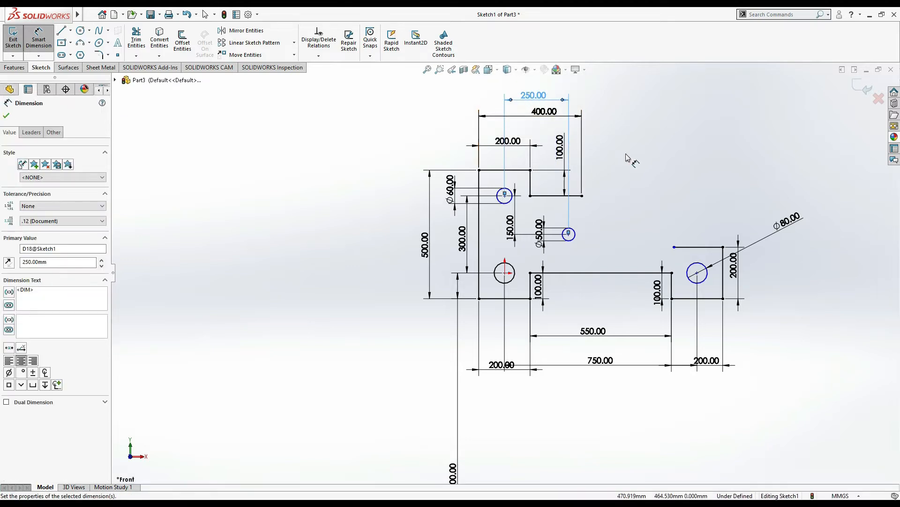
pyautogui.press('Escape')
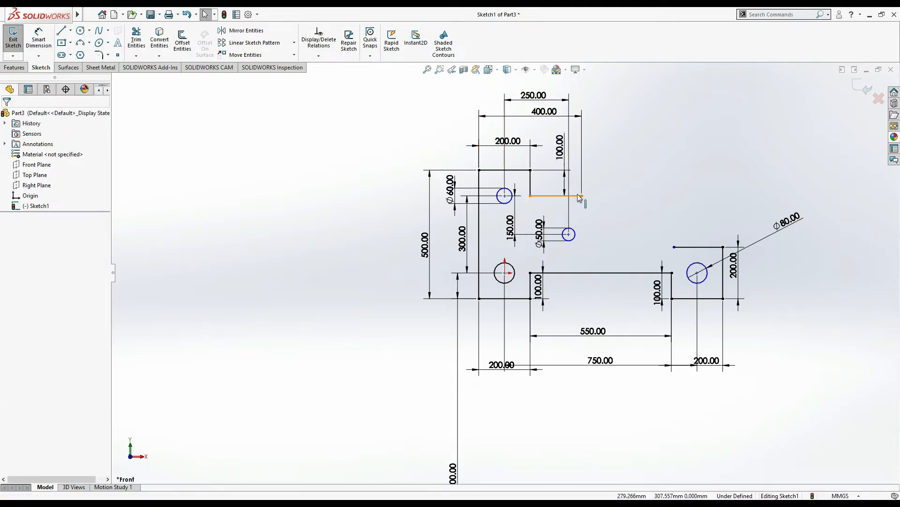
# Consult the drawing and sketch a concave centerpoint arc of about 418 mm radius in the open area above the plate's right side
pyautogui.hotkey('alt', 'Tab')
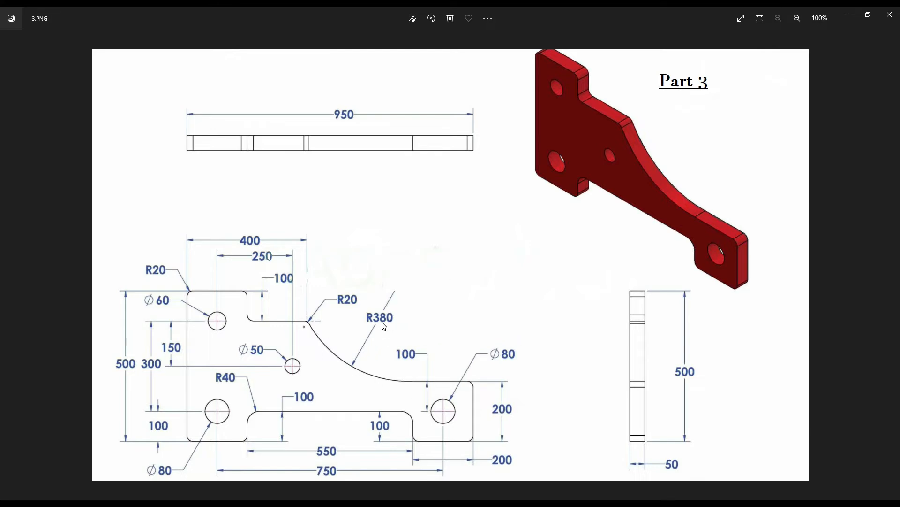
pyautogui.hotkey('alt', 'Tab')
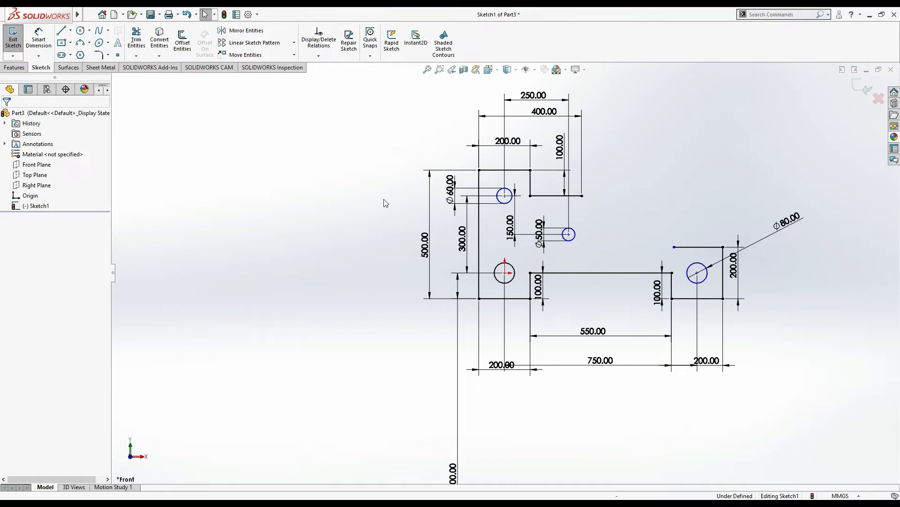
pyautogui.click(89, 43)
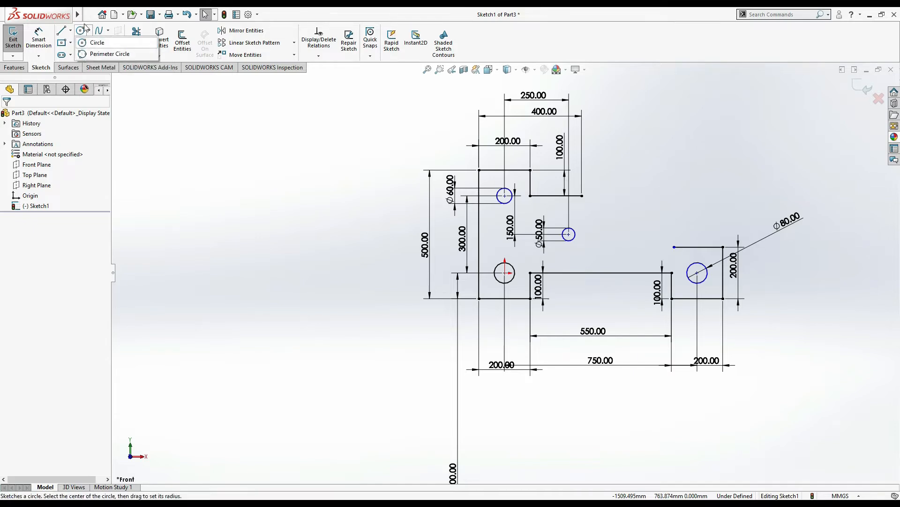
pyautogui.click(90, 44)
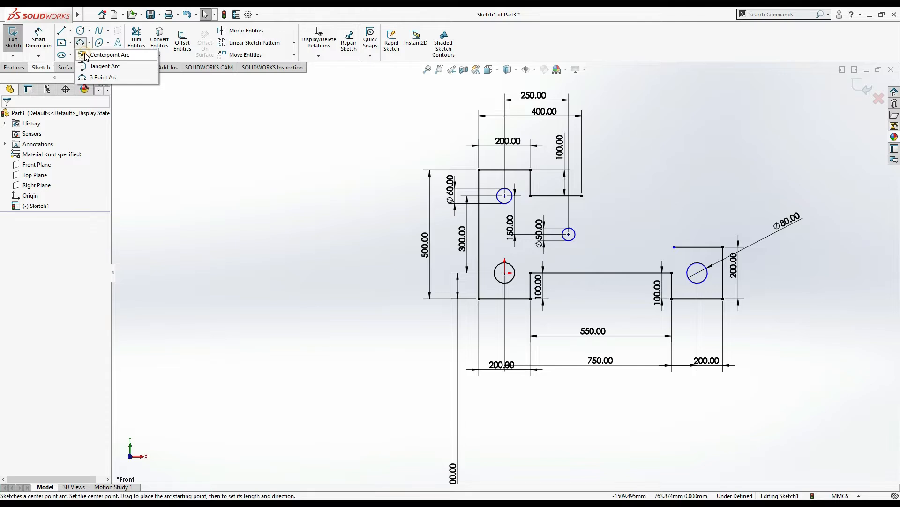
pyautogui.click(109, 54)
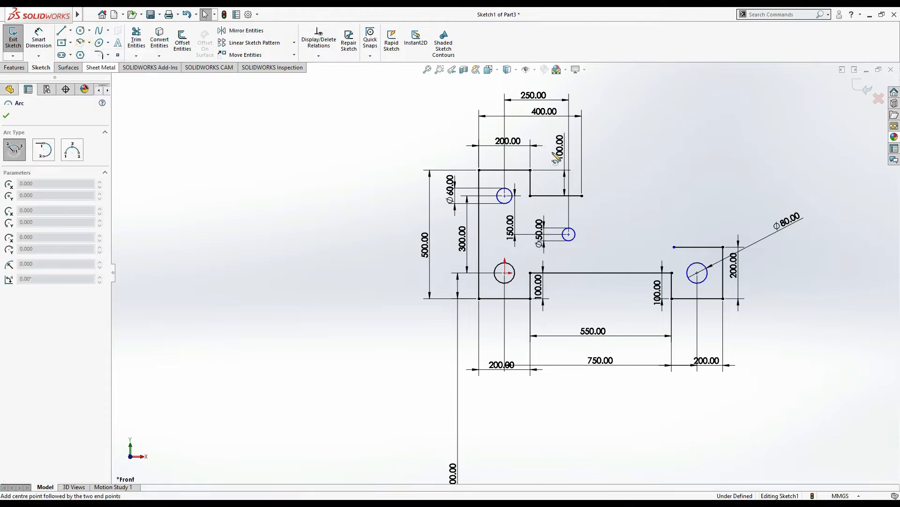
pyautogui.click(618, 157)
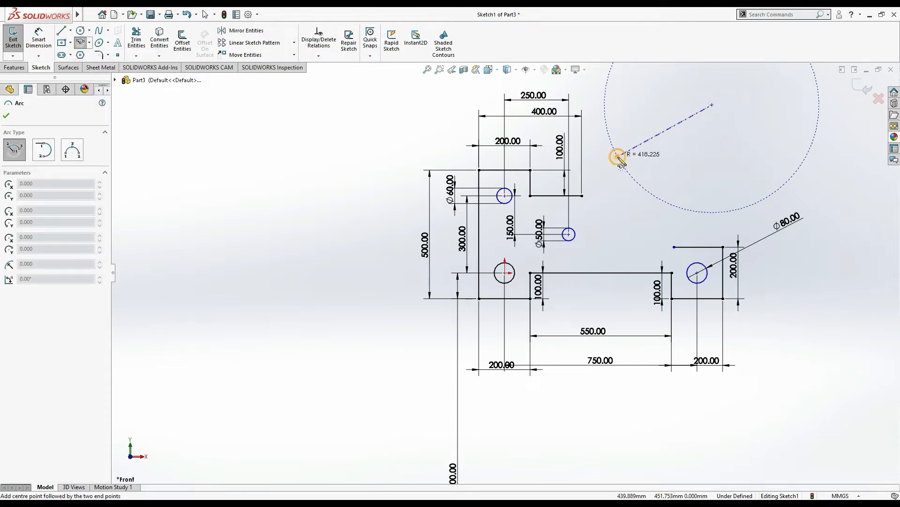
pyautogui.click(724, 211)
pyautogui.press('Escape')
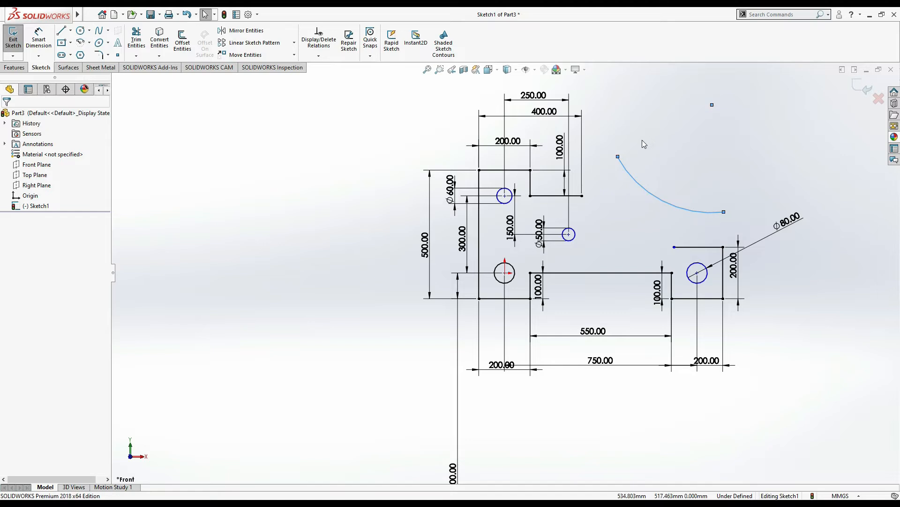
# Following the drawing, dimension the concave arc's radius at 380 mm
pyautogui.click(38, 38)
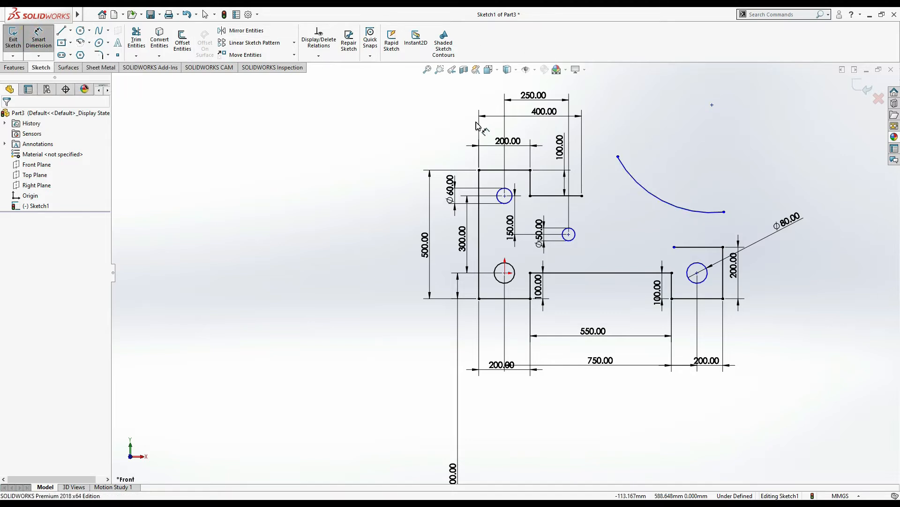
pyautogui.hotkey('alt', 'Tab')
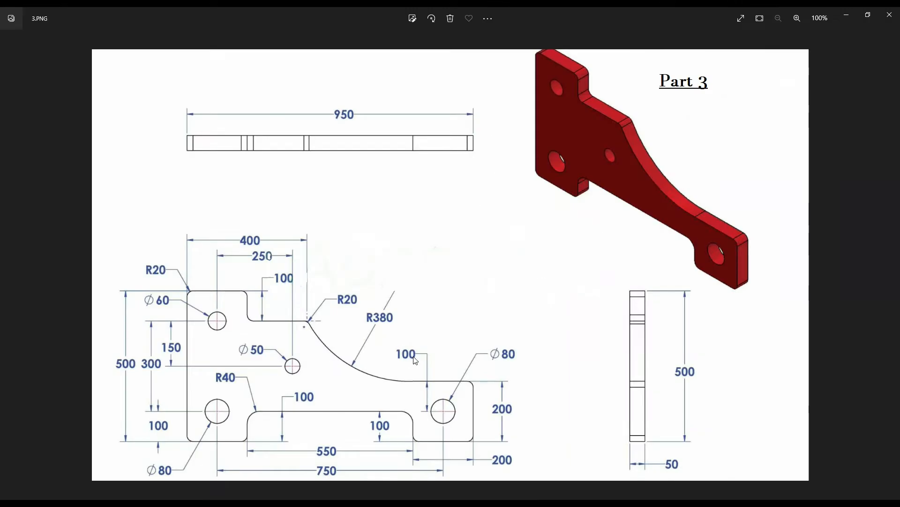
pyautogui.hotkey('alt', 'Tab')
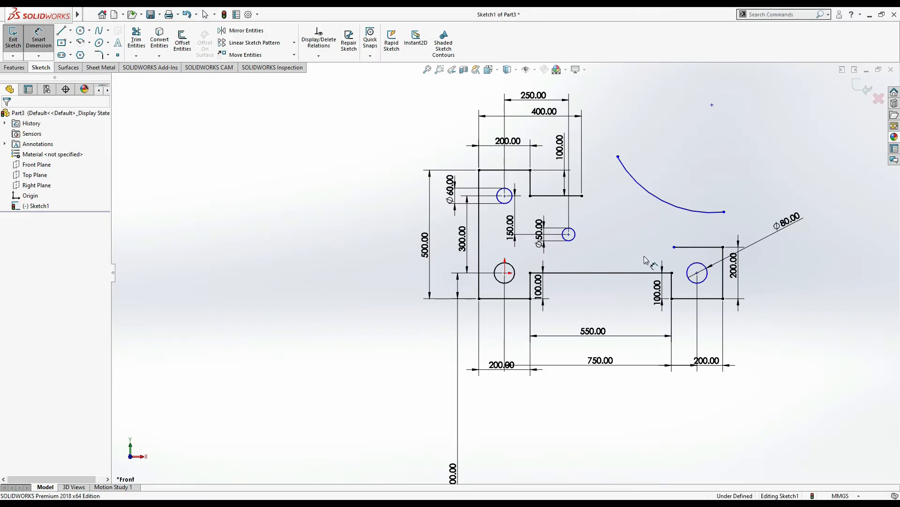
pyautogui.click(674, 210)
pyautogui.click(687, 183)
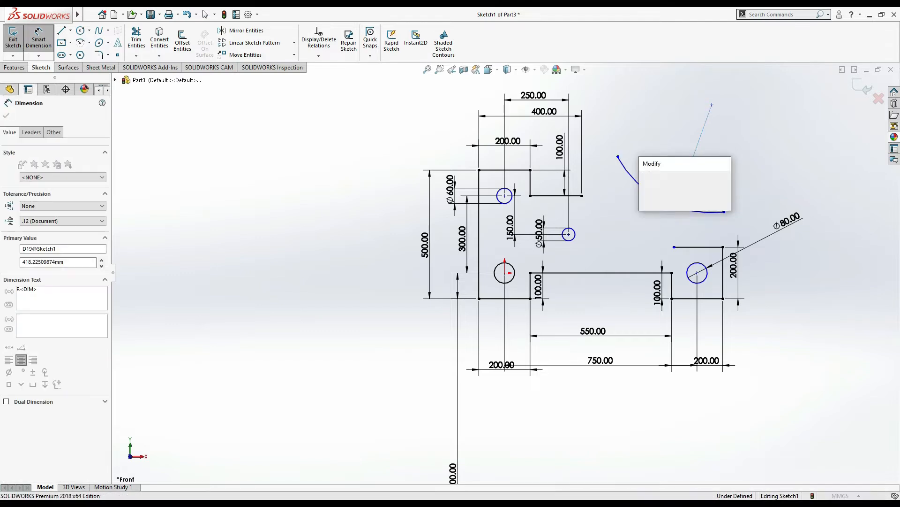
pyautogui.write('380')
pyautogui.press('Return')
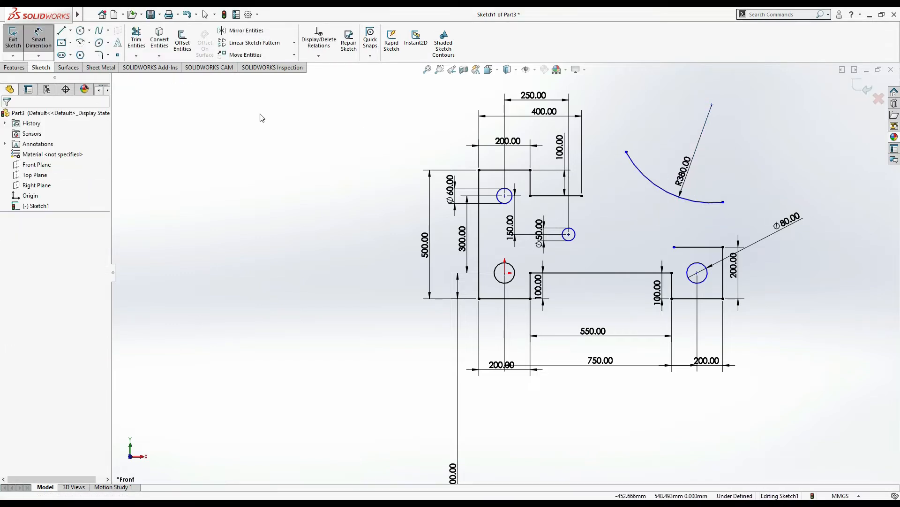
pyautogui.press('Escape')
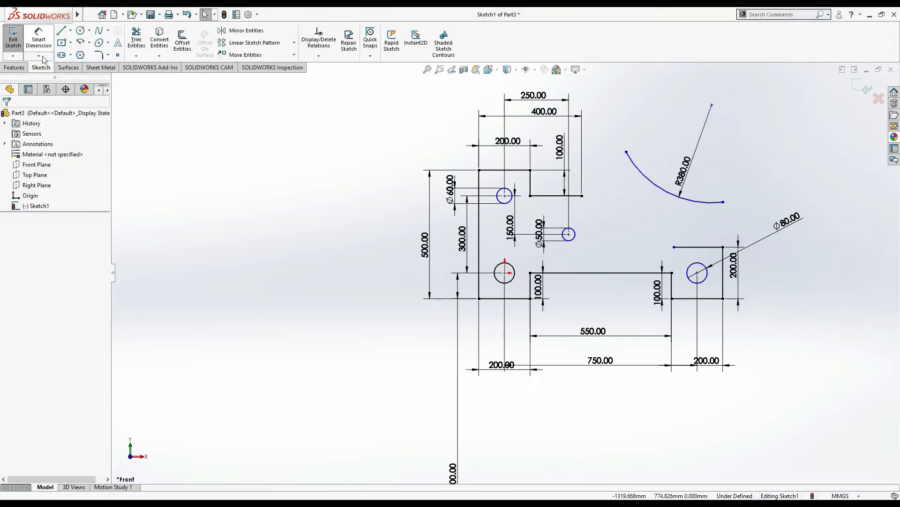
# Merge the arc's lower right endpoint with the free left end of the right foot's top edge
pyautogui.click(722, 203)
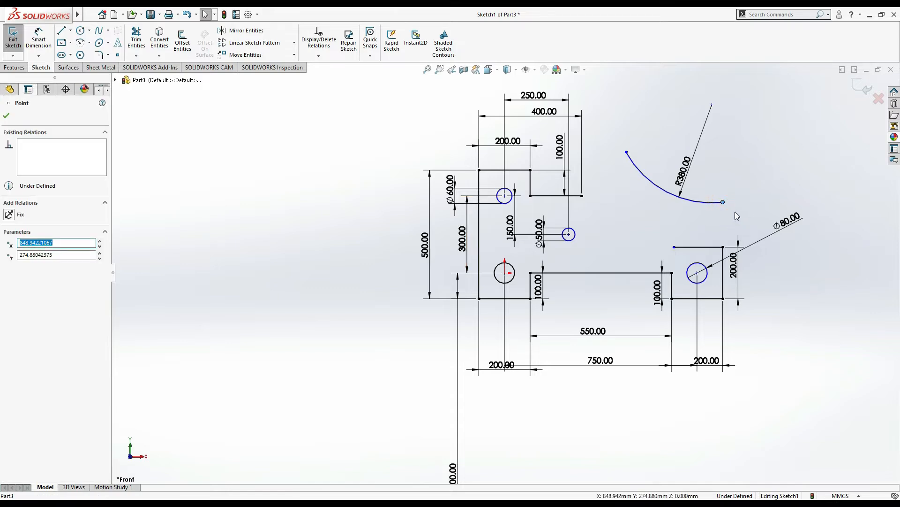
pyautogui.keyDown('ctrl'); pyautogui.click(674, 247); pyautogui.keyUp('ctrl')
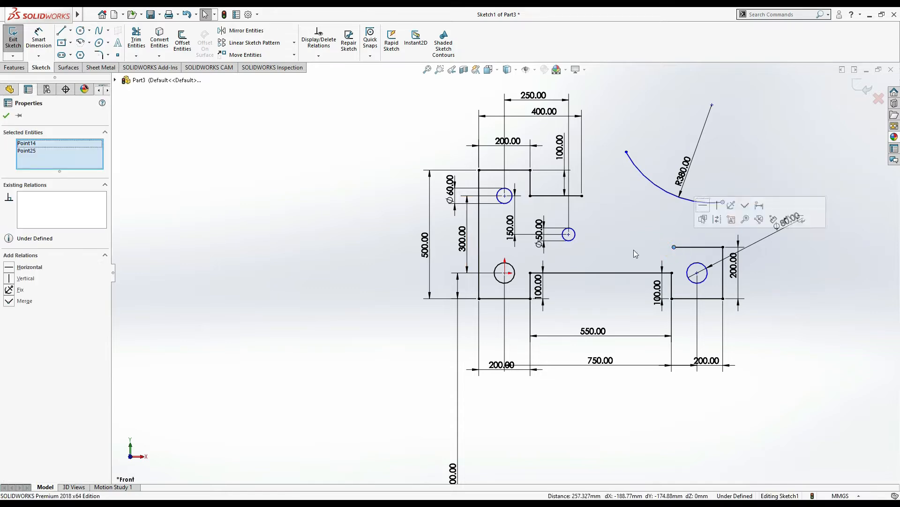
pyautogui.click(8, 300)
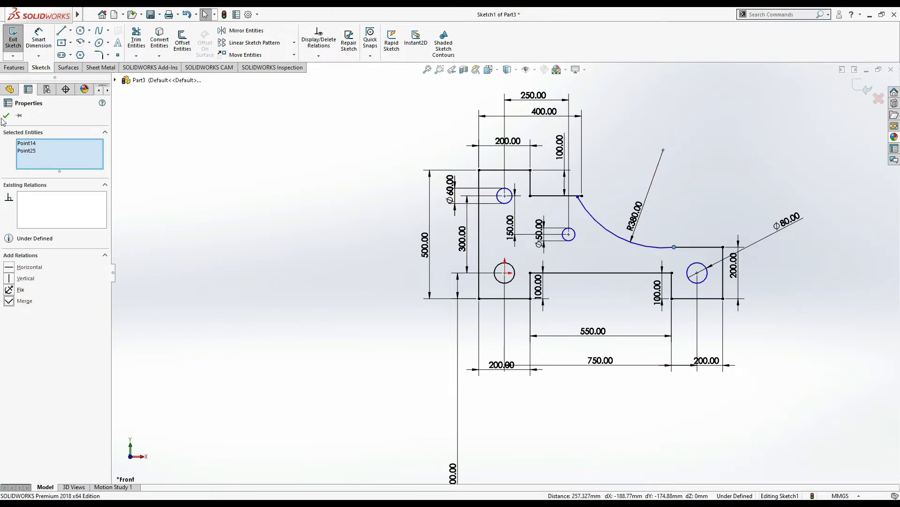
pyautogui.press('Escape')
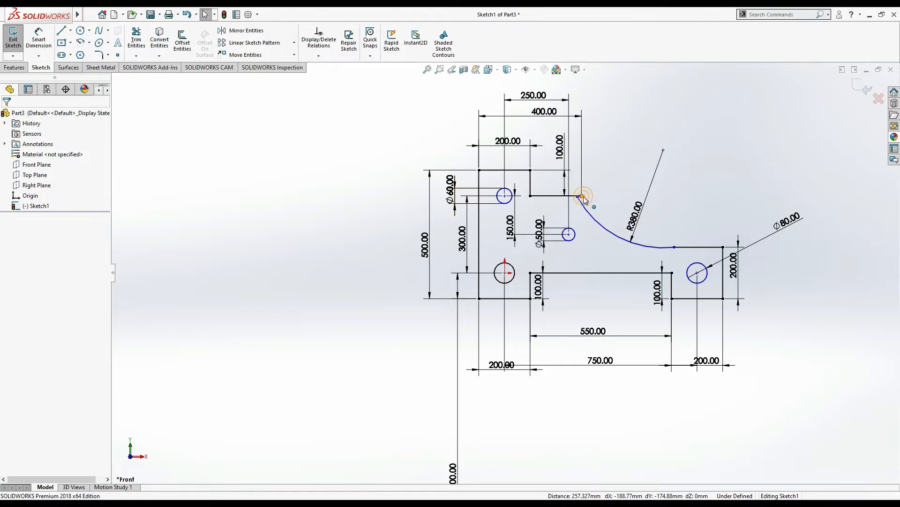
# Merge the arc's upper left endpoint with the free right end of the short horizontal edge at the plate's upper step
pyautogui.click(578, 197)
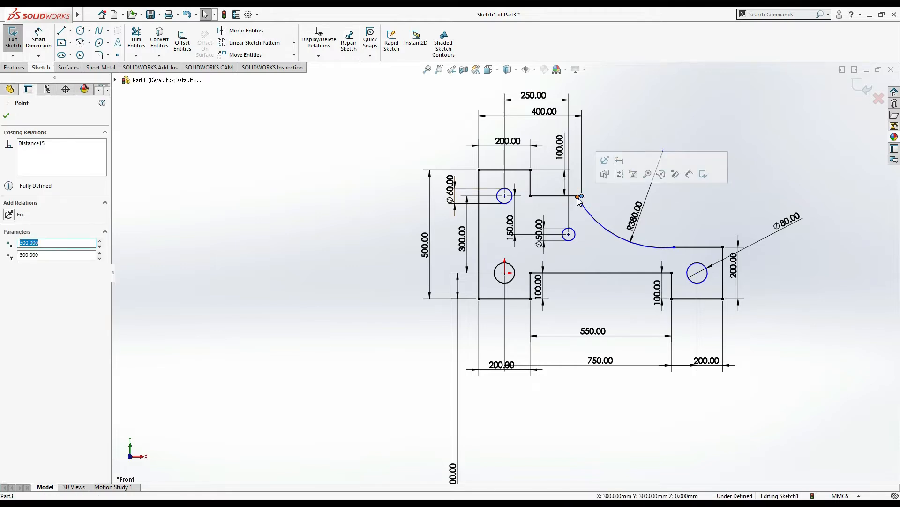
pyautogui.keyDown('ctrl'); pyautogui.click(582, 196); pyautogui.keyUp('ctrl')
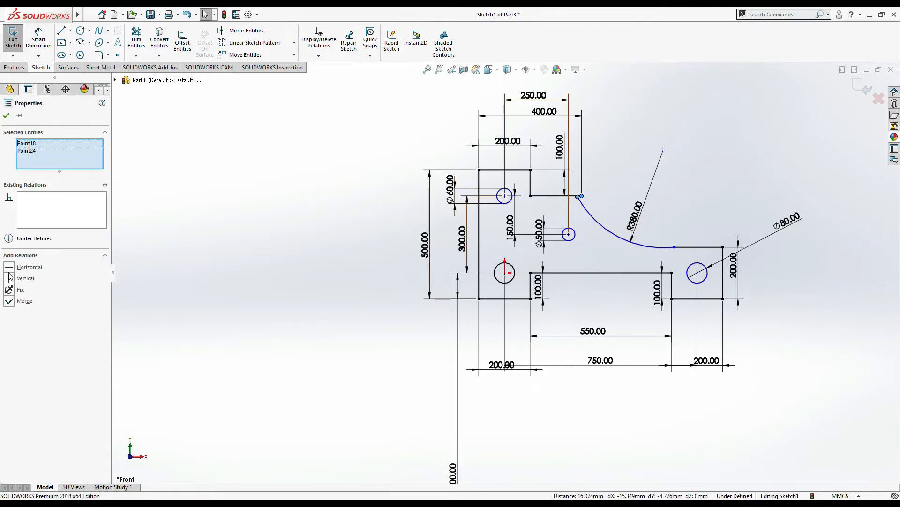
pyautogui.click(9, 302)
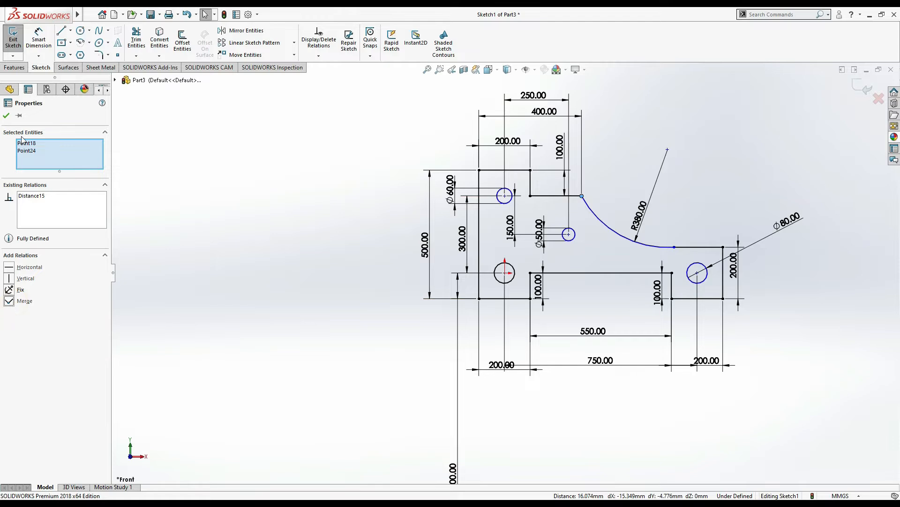
pyautogui.click(6, 116)
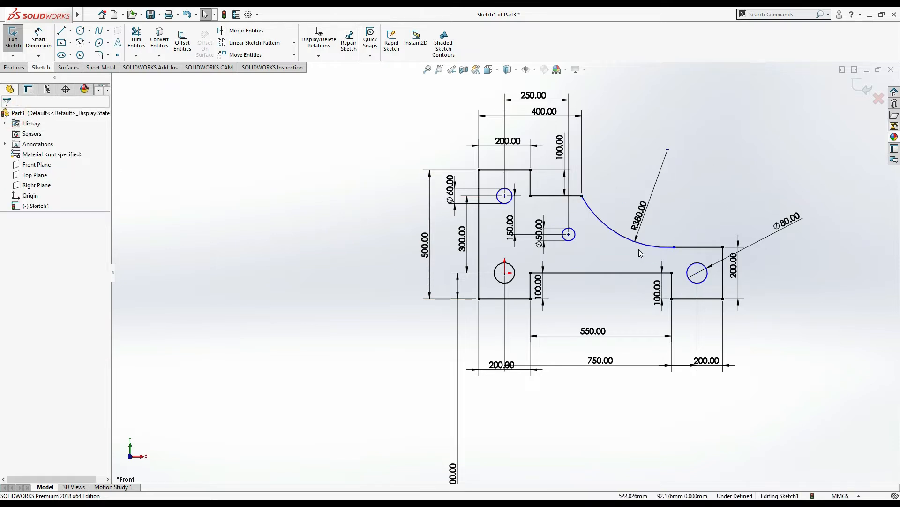
# Rearrange the lower-left hole's height dimension, the 750 mm hole-spacing dimension and both 200 mm foot-width dimensions so they sit clear of each other below the plate
pyautogui.press('alt')
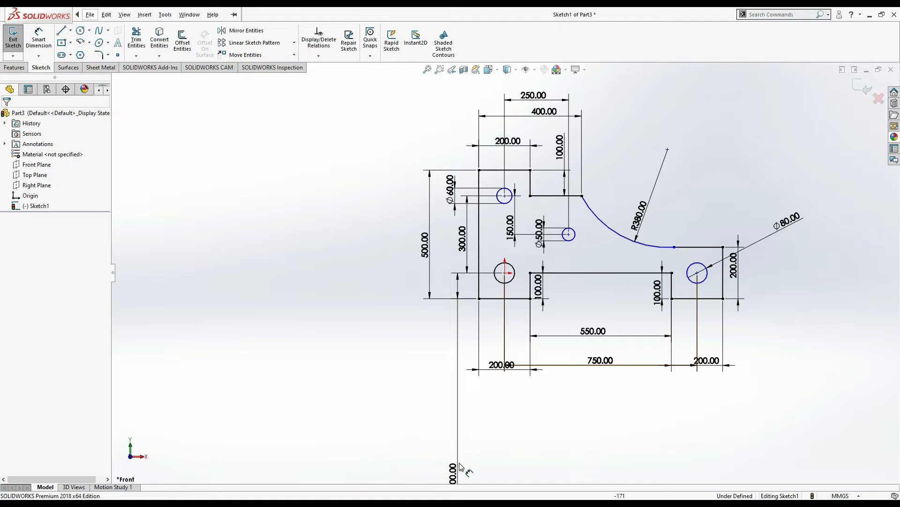
pyautogui.click(464, 337)
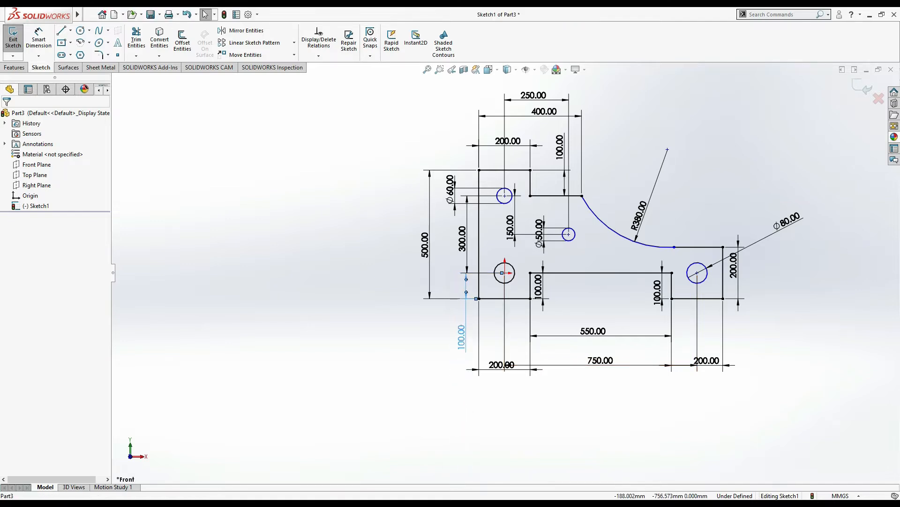
pyautogui.click(602, 361)
pyautogui.moveTo(605, 388); pyautogui.dragTo(607, 415)
pyautogui.click(489, 361)
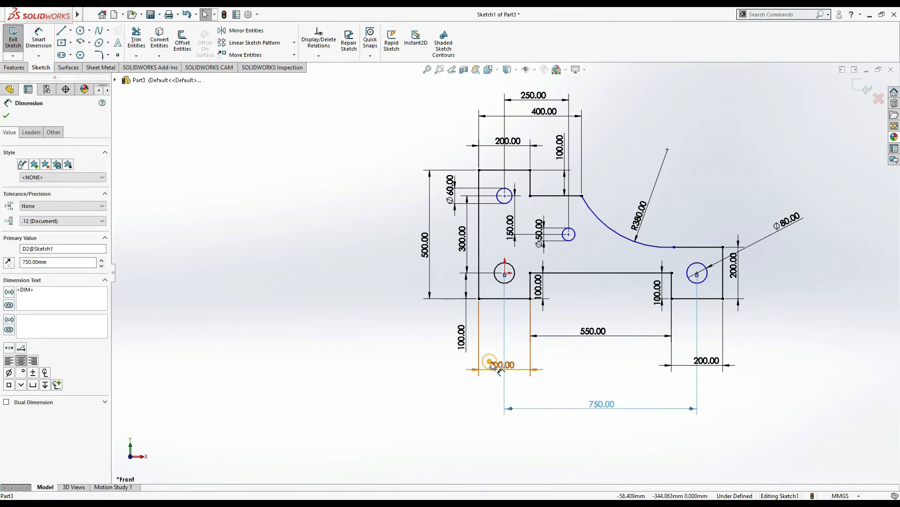
pyautogui.click(712, 362)
pyautogui.moveTo(711, 360)
pyautogui.mouseDown()
pyautogui.moveTo(711, 349)
pyautogui.moveTo(714, 363)
pyautogui.mouseUp()
# Move the 550 mm gap dimension and the two 100 mm foot-height dimensions beside it lower, clear of the outline
pyautogui.moveTo(593, 331); pyautogui.dragTo(596, 344)
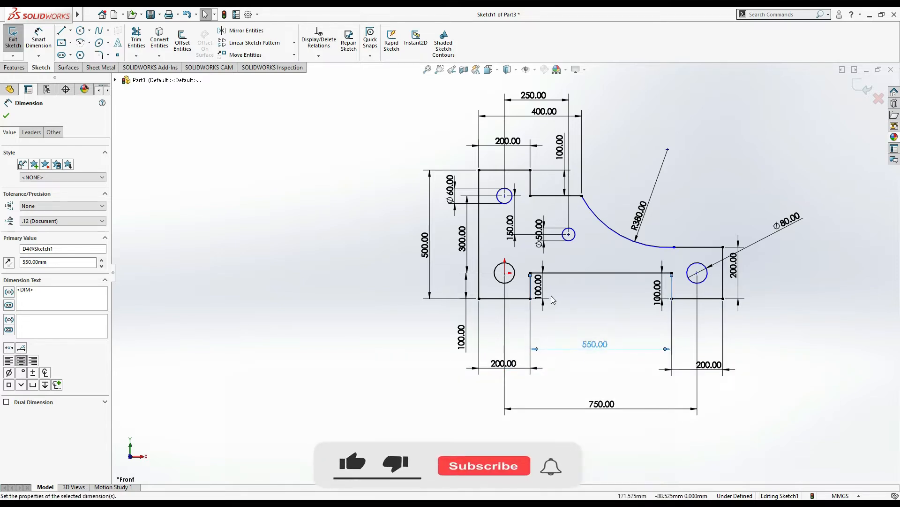
pyautogui.moveTo(539, 285); pyautogui.dragTo(540, 315)
pyautogui.moveTo(661, 294); pyautogui.dragTo(660, 321)
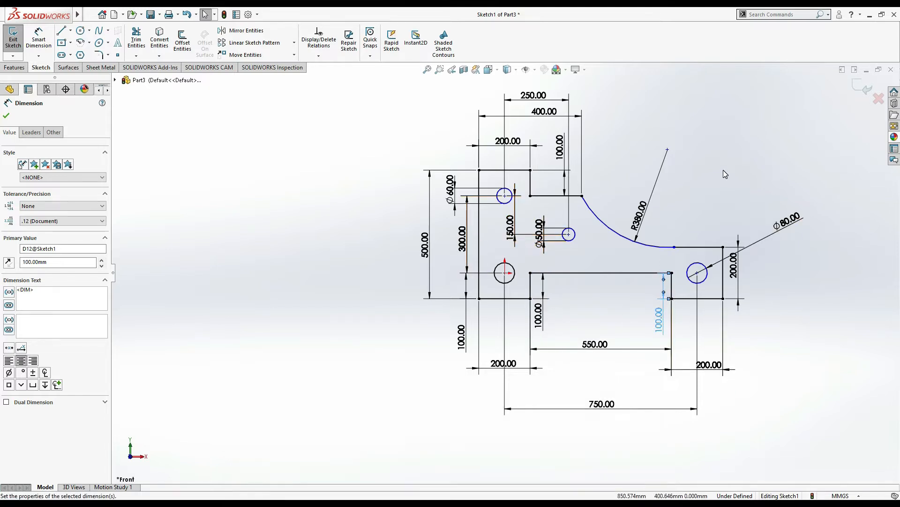
# Consult the Part 3 drawing and apply 20 mm sketch fillets at both ends of the R380 arc
pyautogui.hotkey('alt', 'Tab')
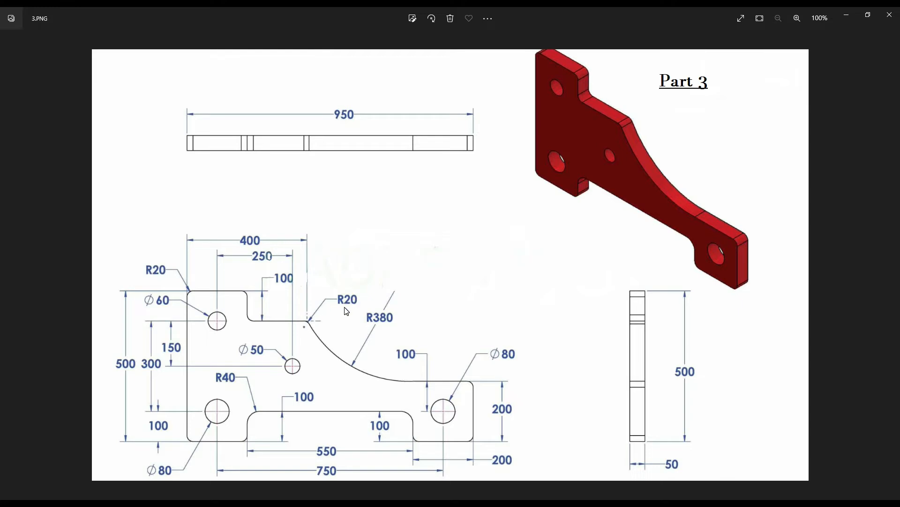
pyautogui.hotkey('alt', 'Tab')
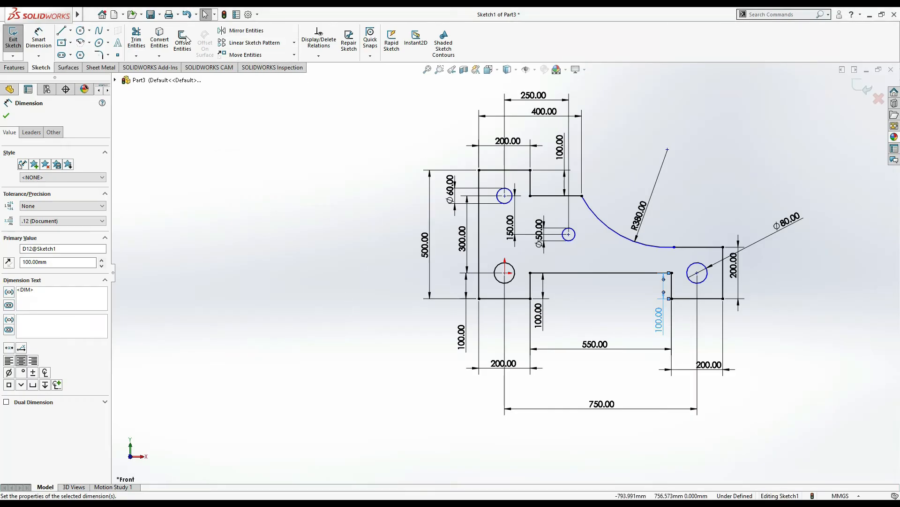
pyautogui.click(13, 67)
pyautogui.click(41, 67)
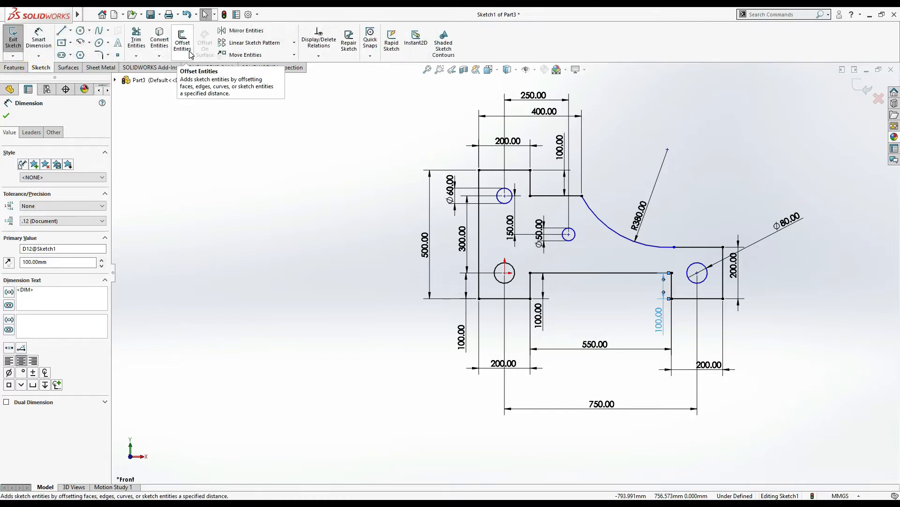
pyautogui.click(108, 55)
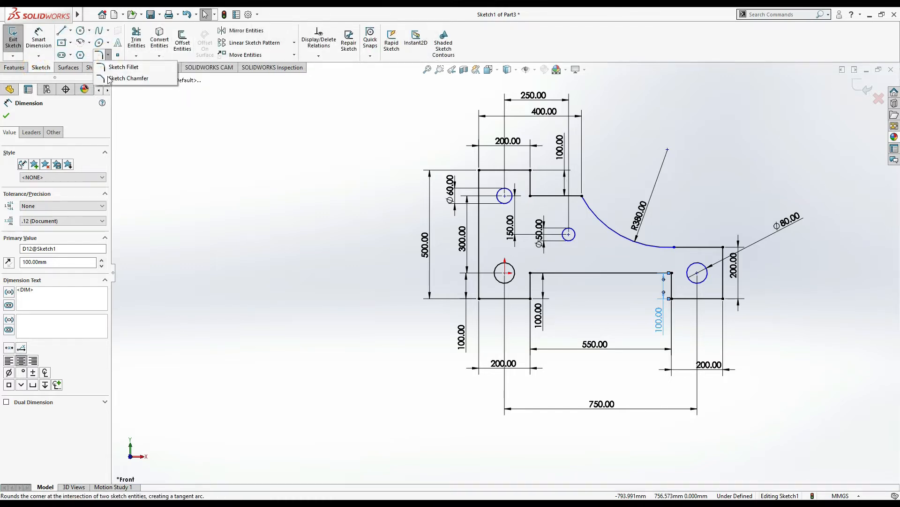
pyautogui.click(121, 67)
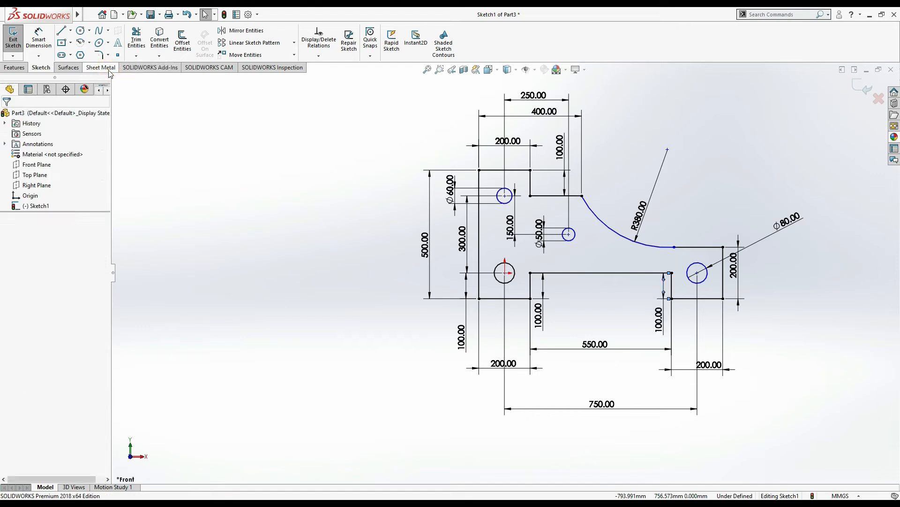
pyautogui.click(583, 201)
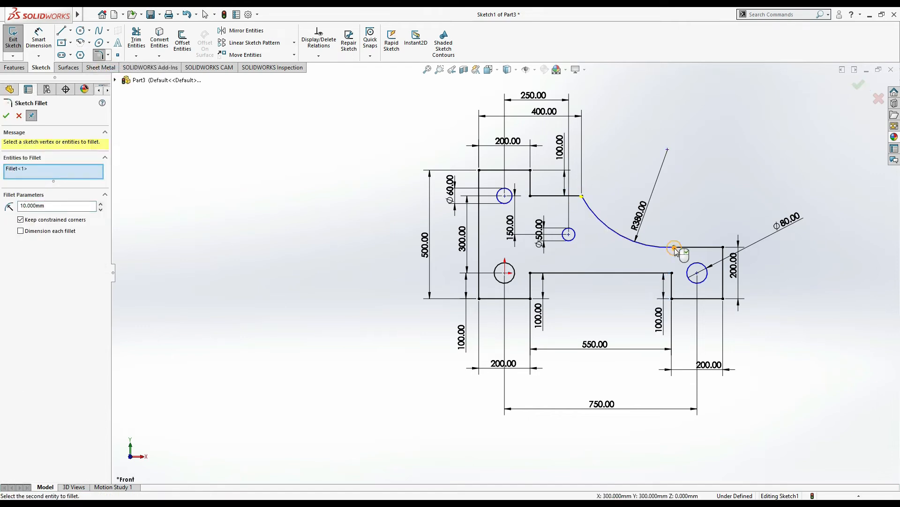
pyautogui.click(674, 249)
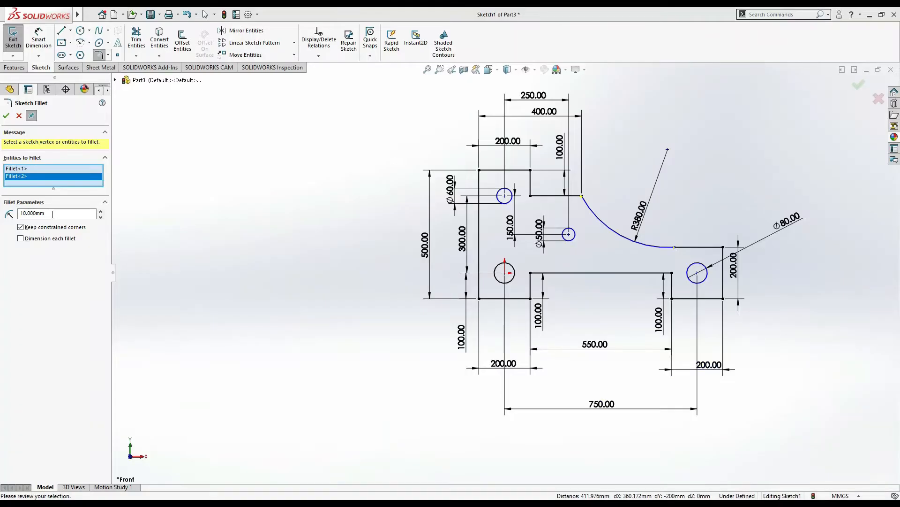
pyautogui.click(53, 214)
pyautogui.write('2')
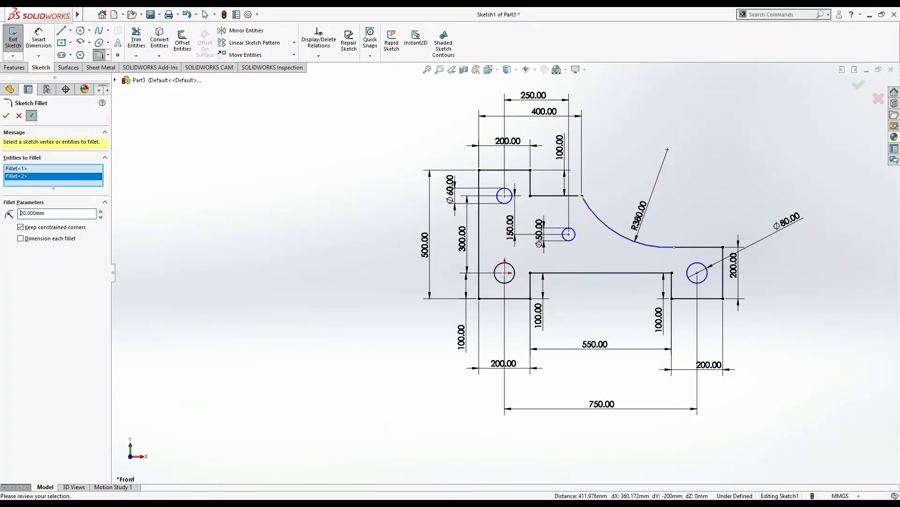
pyautogui.click(6, 115)
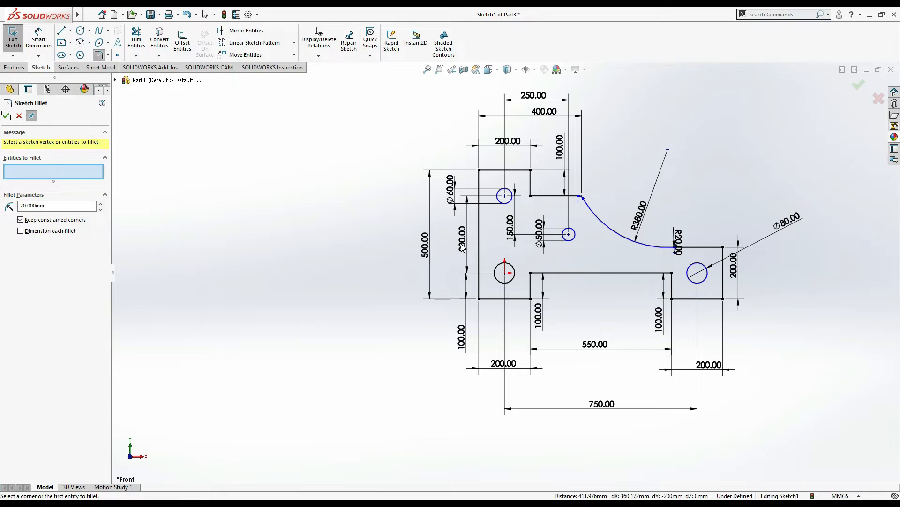
# Add 40 mm sketch fillets to both inner corners of the bottom recess, following the reference drawing's R40 callout
pyautogui.hotkey('alt', 'Tab')
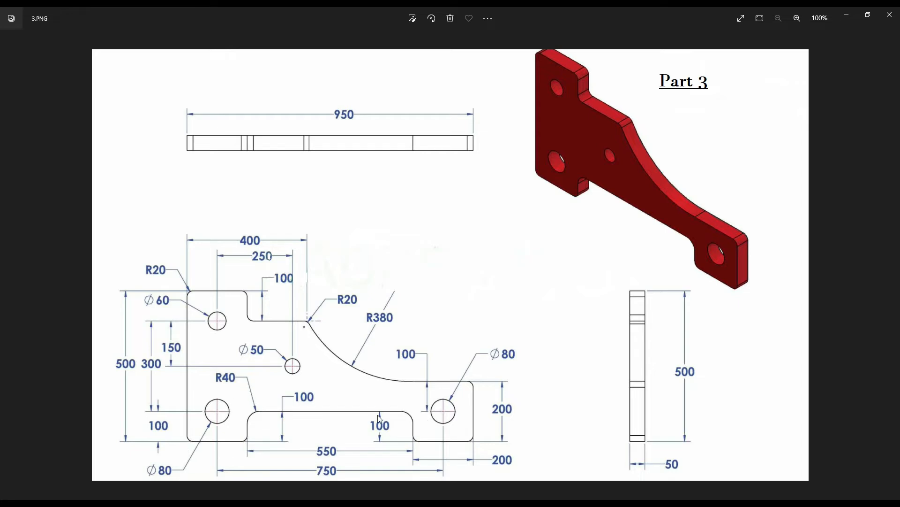
pyautogui.hotkey('alt', 'Tab')
pyautogui.click(47, 204)
pyautogui.doubleClick(47, 205)
pyautogui.write('40.000mm')
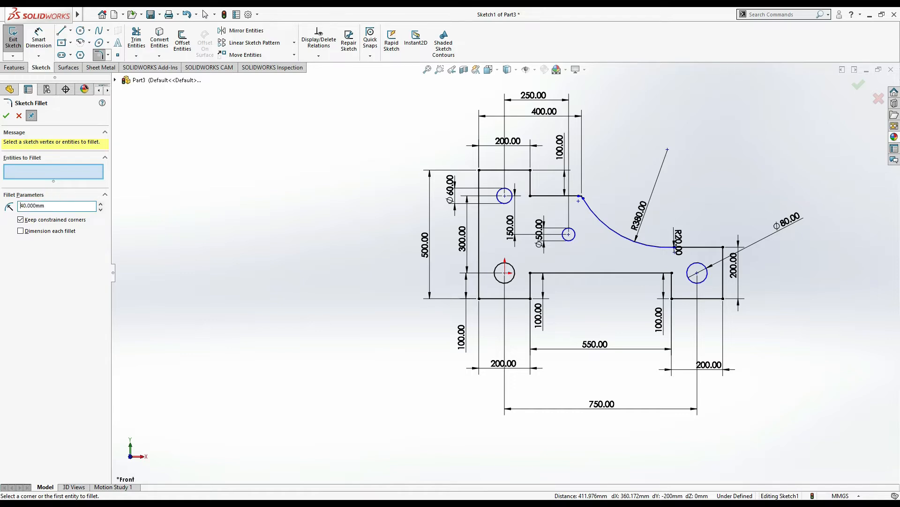
pyautogui.click(530, 273)
pyautogui.click(672, 273)
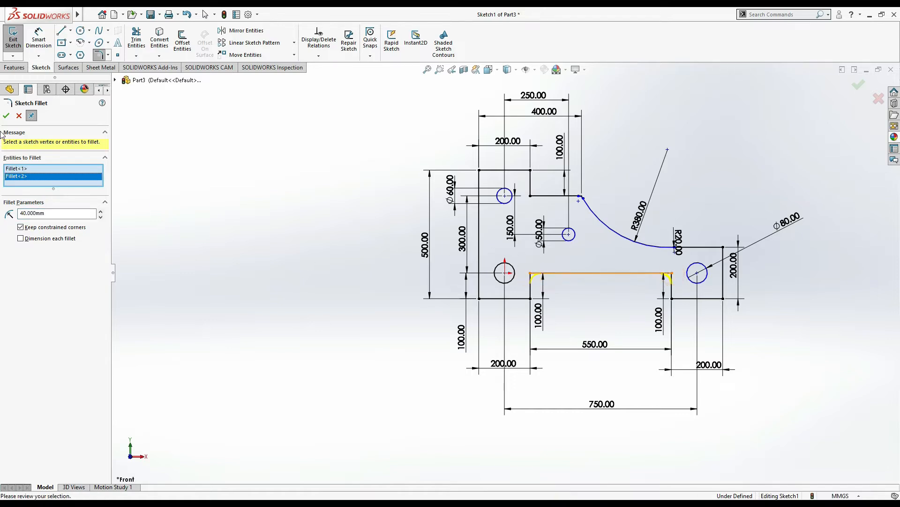
pyautogui.click(6, 115)
# Set the sketch fillet radius to 20 mm and select all four outer corners of the tall left block, accepting the removal of conflicting relations
pyautogui.hotkey('alt', 'Tab')
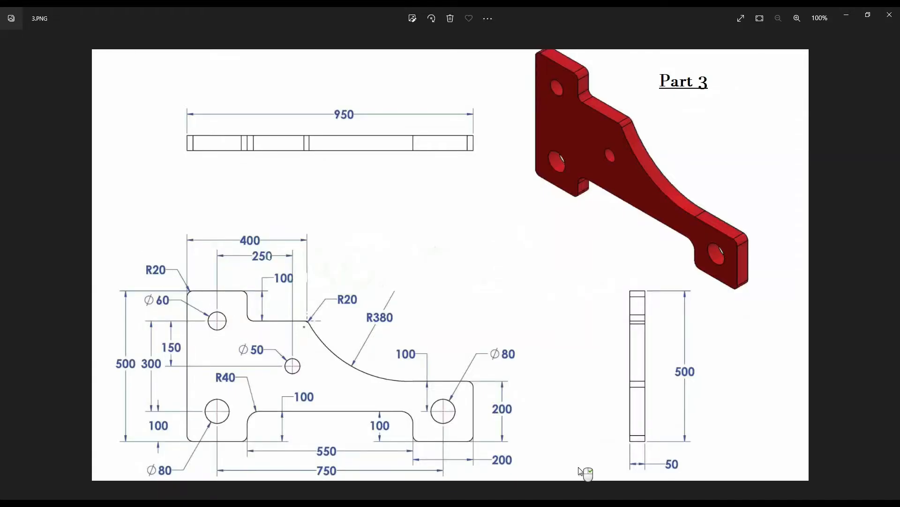
pyautogui.hotkey('alt', 'Tab')
pyautogui.doubleClick(54, 205)
pyautogui.write('20.000mm')
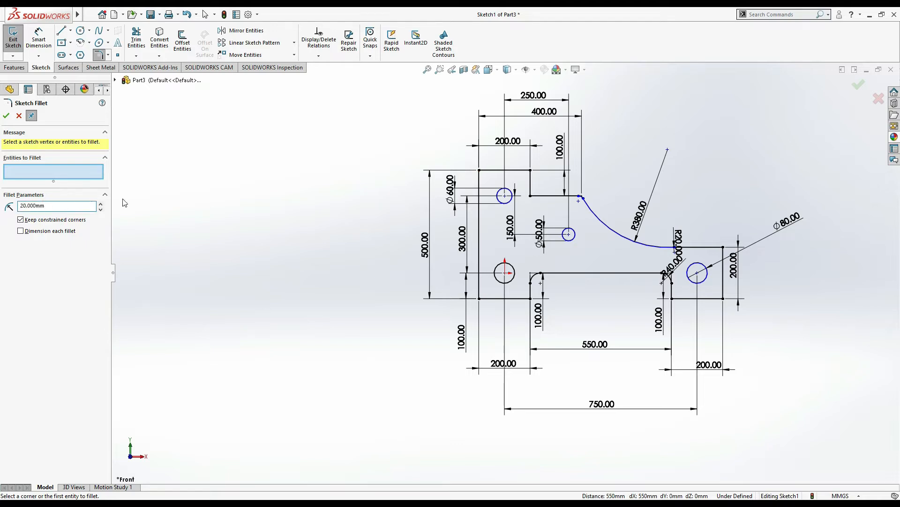
pyautogui.click(479, 168)
pyautogui.click(530, 169)
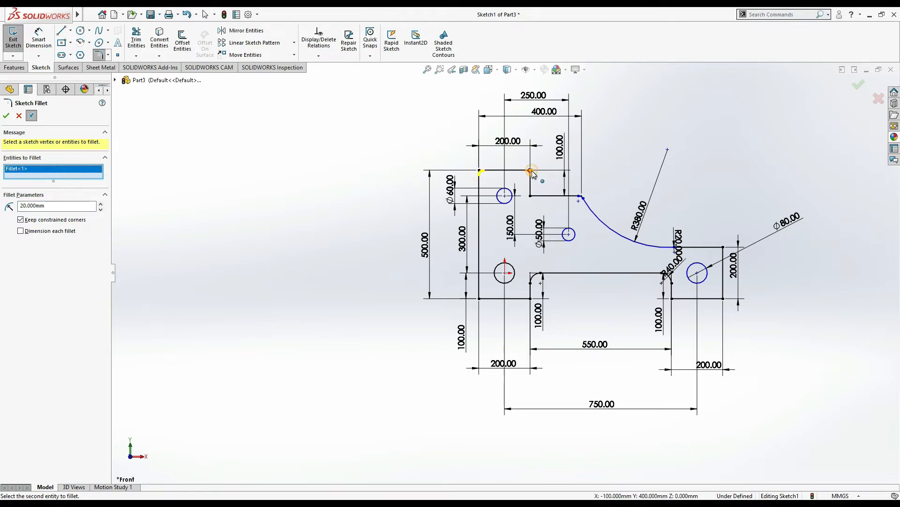
pyautogui.click(479, 298)
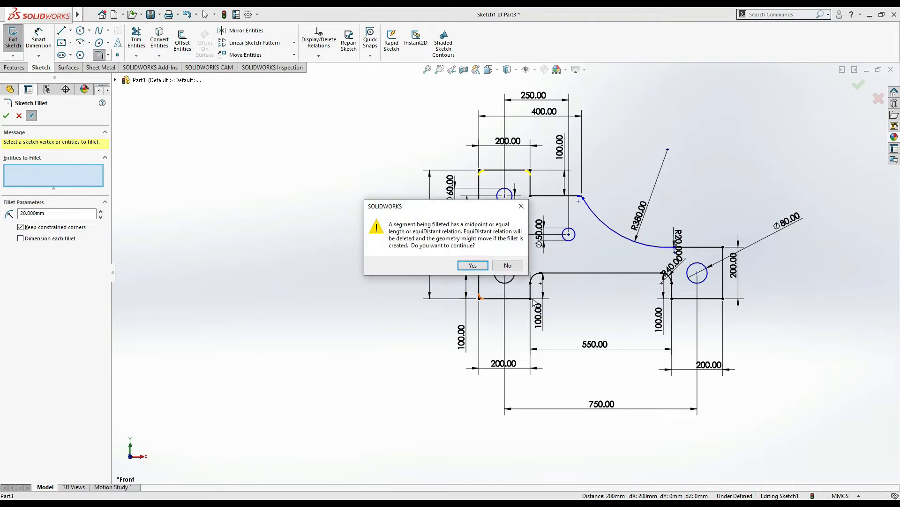
pyautogui.click(473, 265)
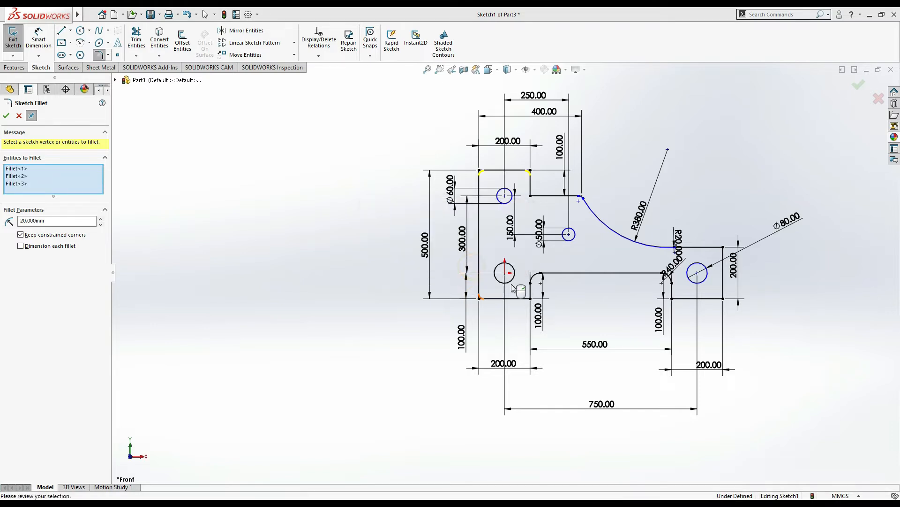
pyautogui.click(530, 299)
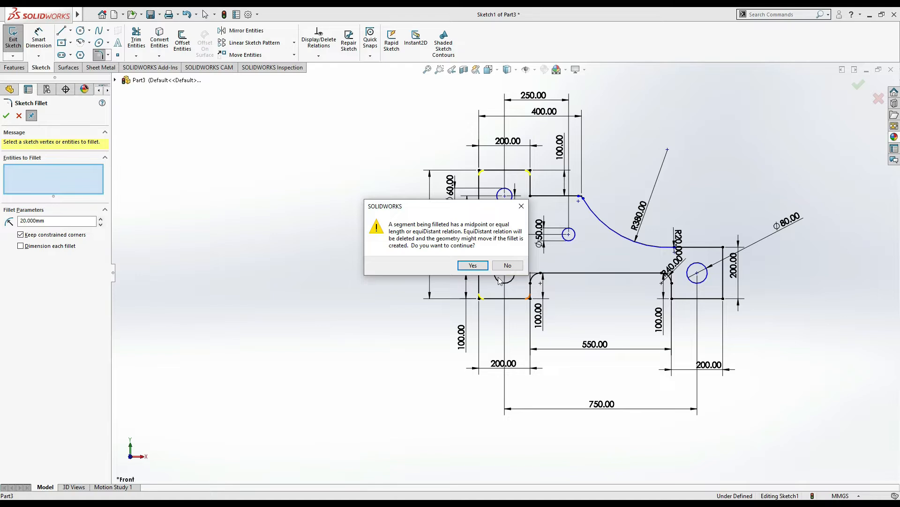
pyautogui.click(483, 267)
# Include the right block's two lower corners, its upper outer corner and the upper inner step corner, and apply the 20 mm fillets
pyautogui.click(673, 299)
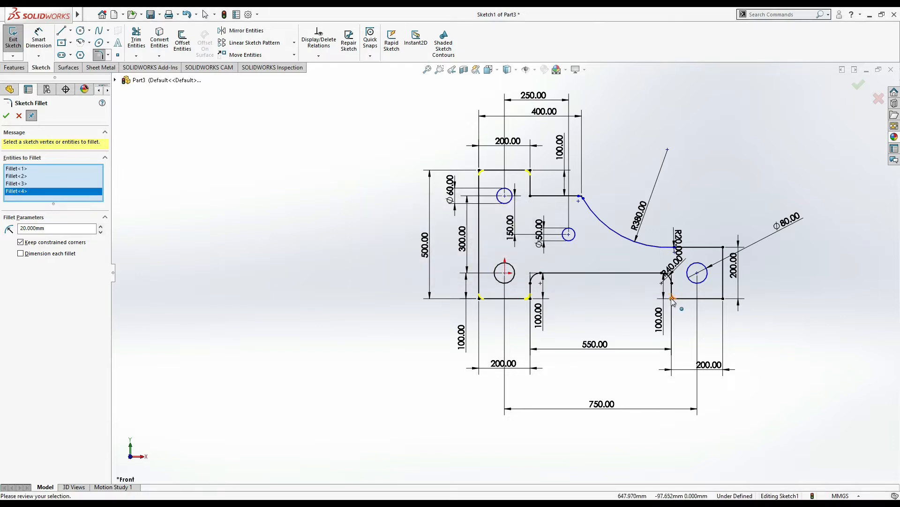
pyautogui.click(722, 300)
pyautogui.click(725, 246)
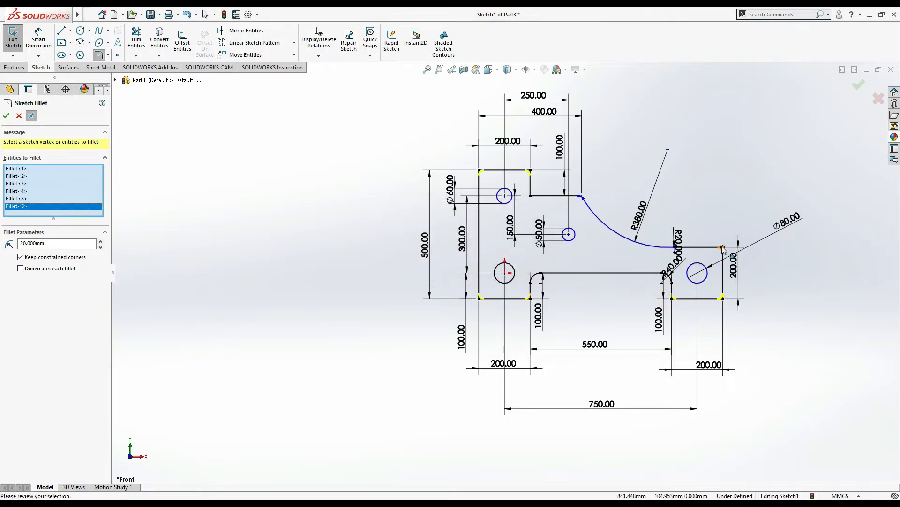
pyautogui.click(531, 195)
pyautogui.hotkey('alt', 'Tab')
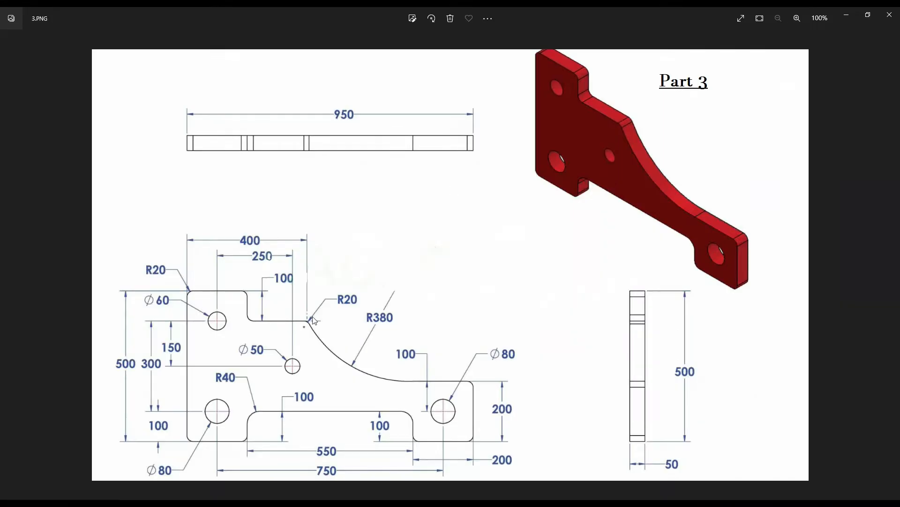
pyautogui.hotkey('alt', 'Tab')
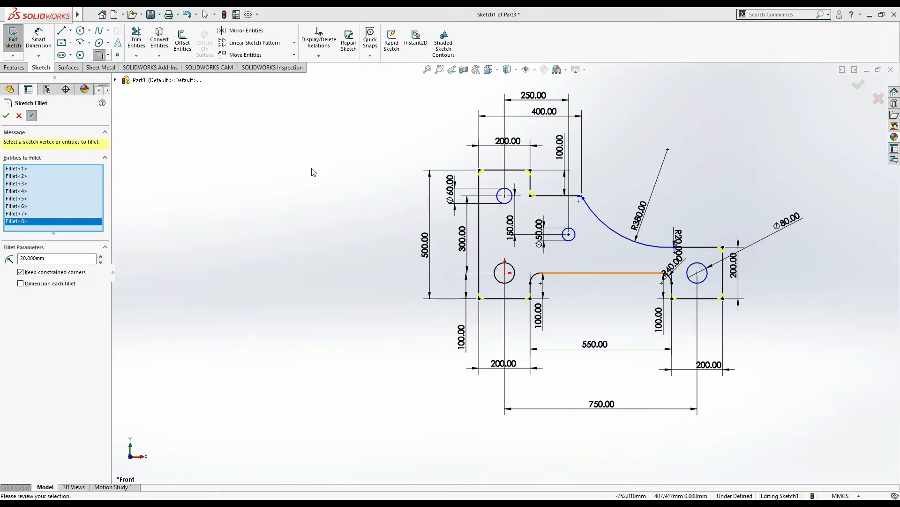
pyautogui.click(6, 115)
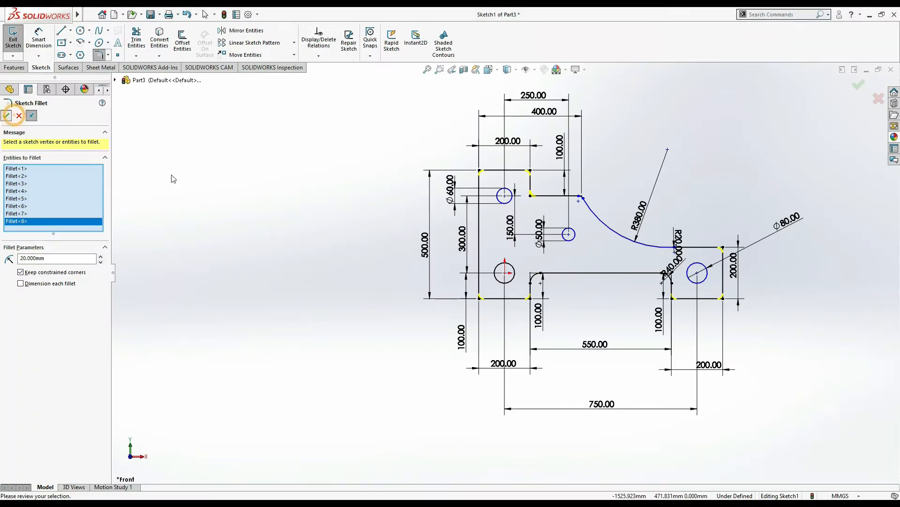
pyautogui.click(287, 235)
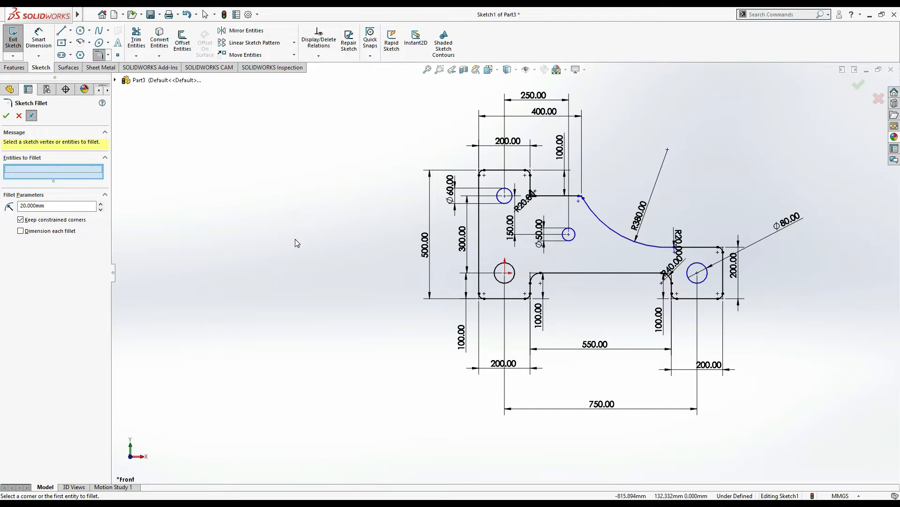
# Extrude the closed plate profile with its holes as a blind boss 50 mm deep, matching the thickness on the reference drawing
pyautogui.hotkey('alt', 'Tab')
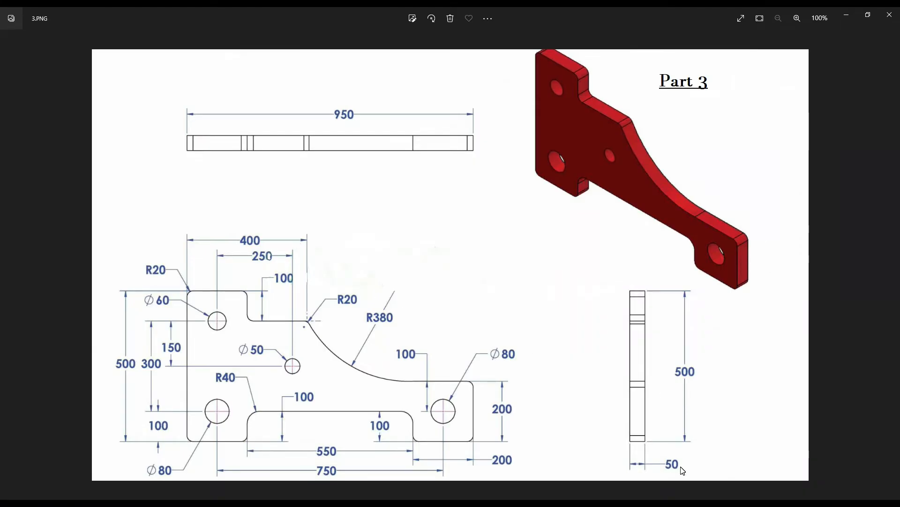
pyautogui.hotkey('alt', 'Tab')
pyautogui.click(21, 68)
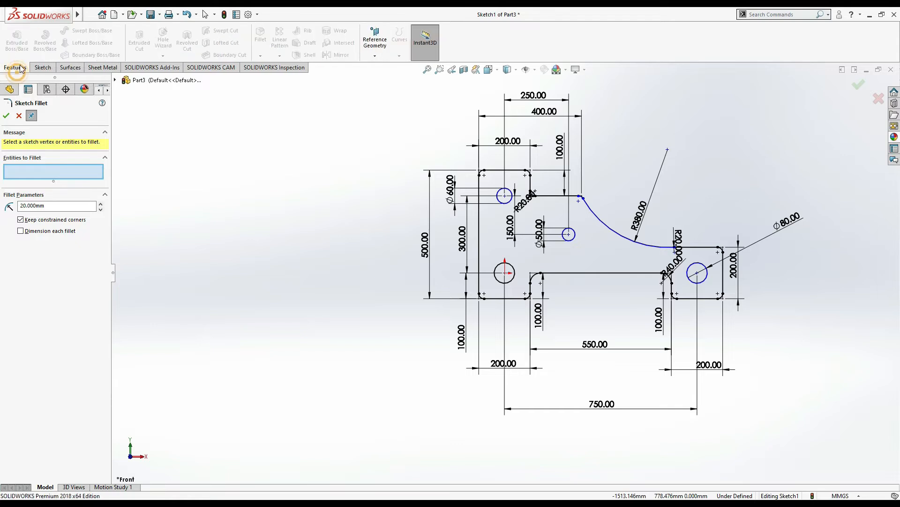
pyautogui.click(18, 116)
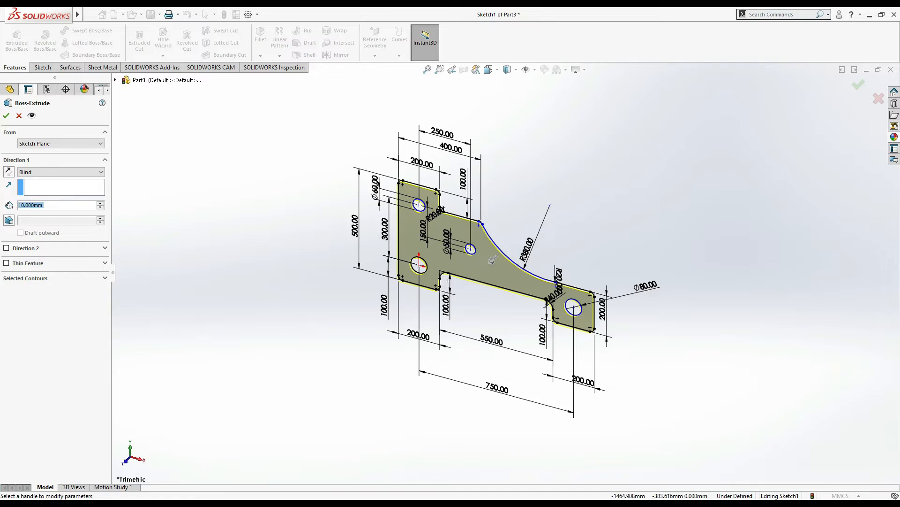
pyautogui.write('520')
pyautogui.press('BackSpace')
pyautogui.press('BackSpace')
pyautogui.write('.0')
pyautogui.press('Return')
pyautogui.click(6, 117)
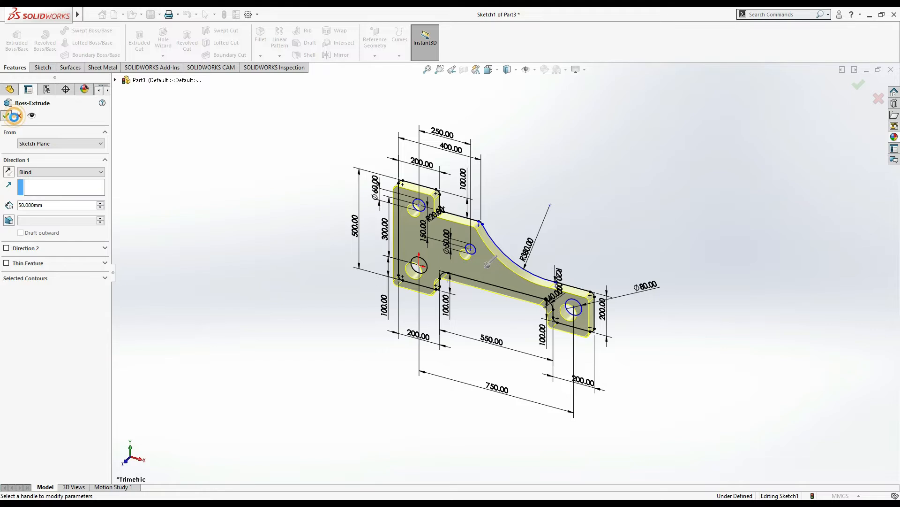
pyautogui.click(236, 250)
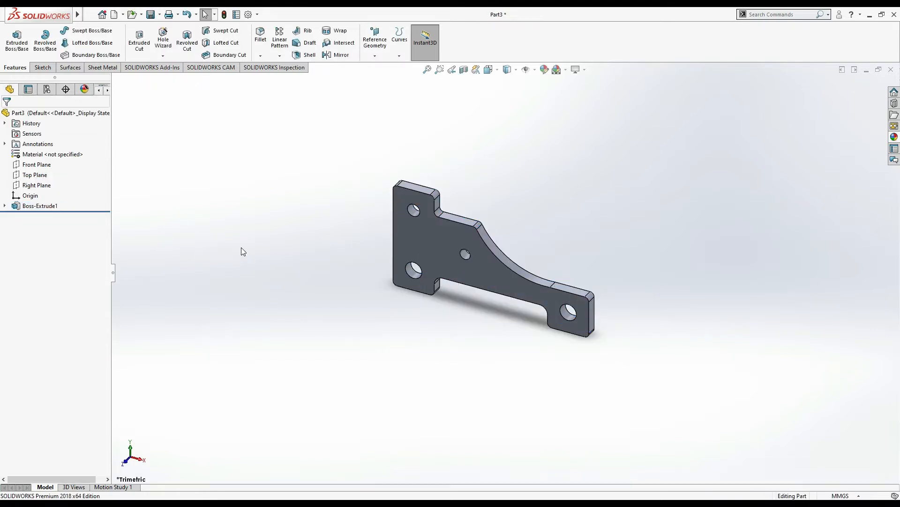
# Apply a red standard colour to the whole part and turn on perspective display
pyautogui.click(547, 72)
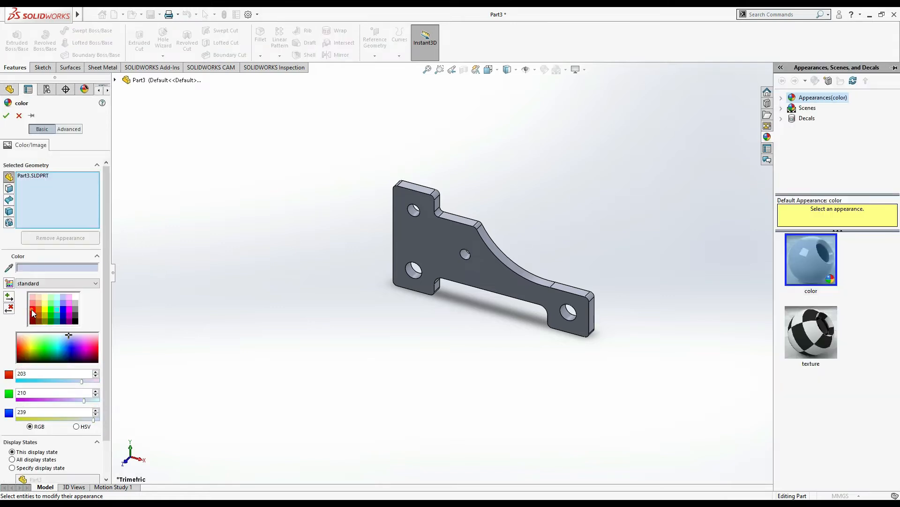
pyautogui.click(33, 311)
pyautogui.click(5, 115)
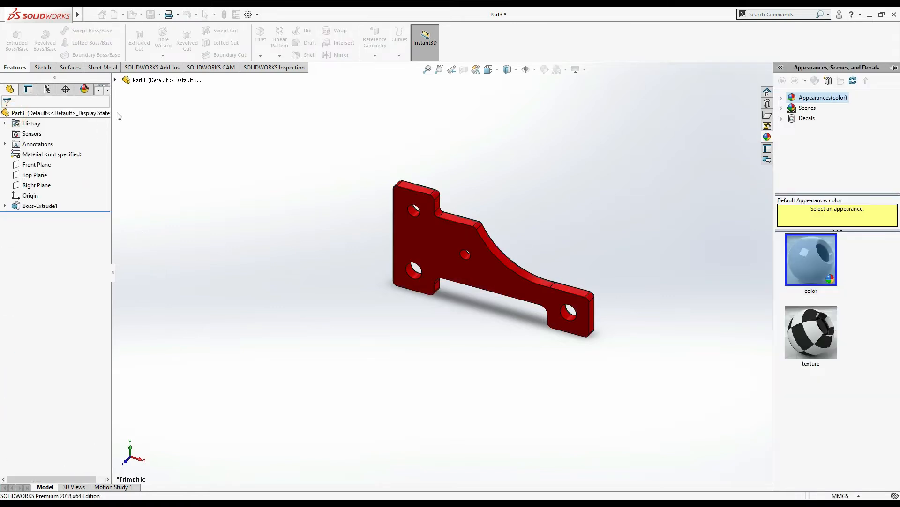
pyautogui.click(579, 69)
pyautogui.click(583, 105)
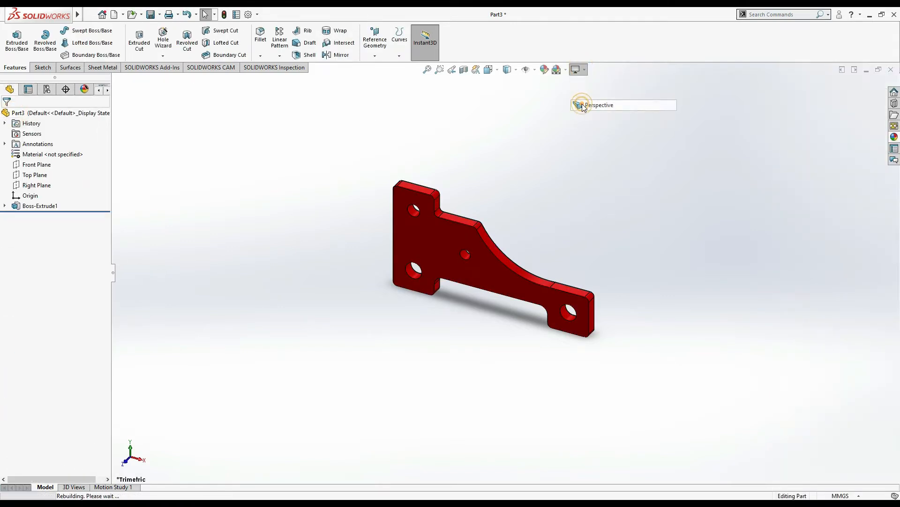
# Try the Plain White scene on the part and return to the 3 Point Faded scene
pyautogui.click(566, 69)
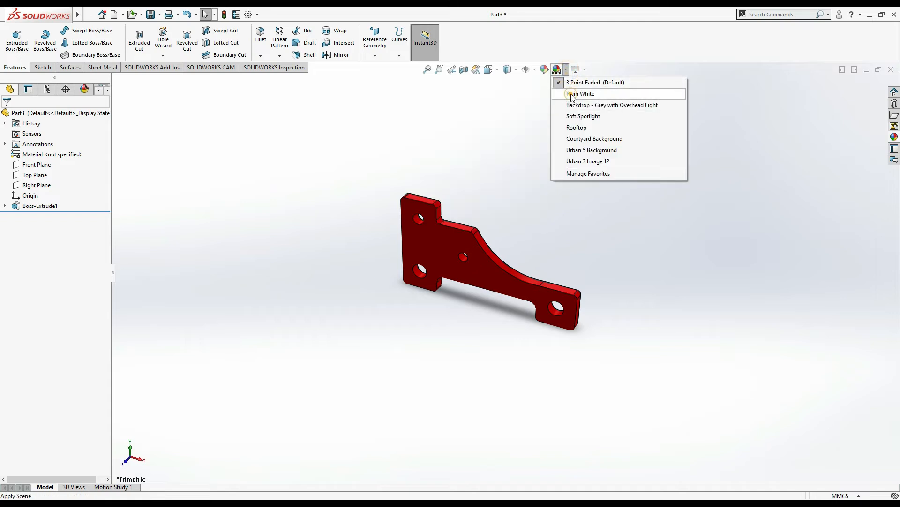
pyautogui.click(570, 93)
pyautogui.click(566, 70)
pyautogui.click(586, 82)
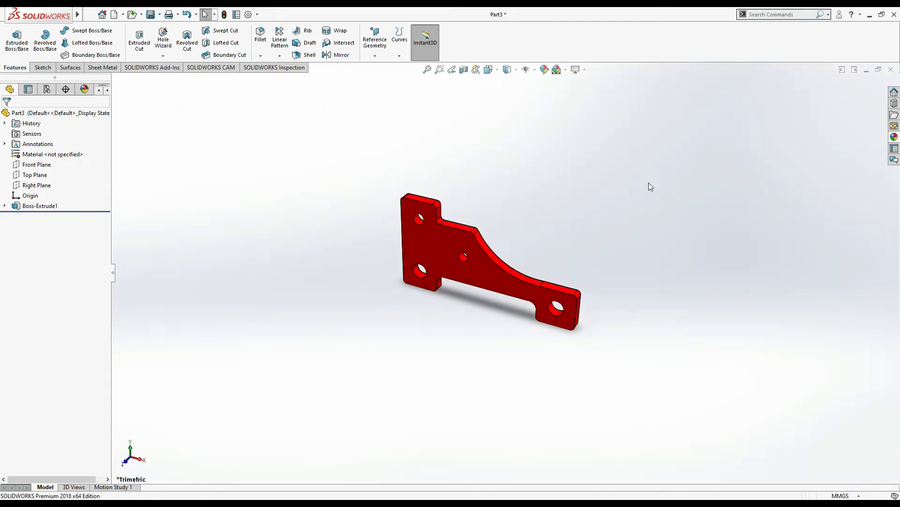
# Fit the part to the view and orient it to the isometric view
pyautogui.click(428, 70)
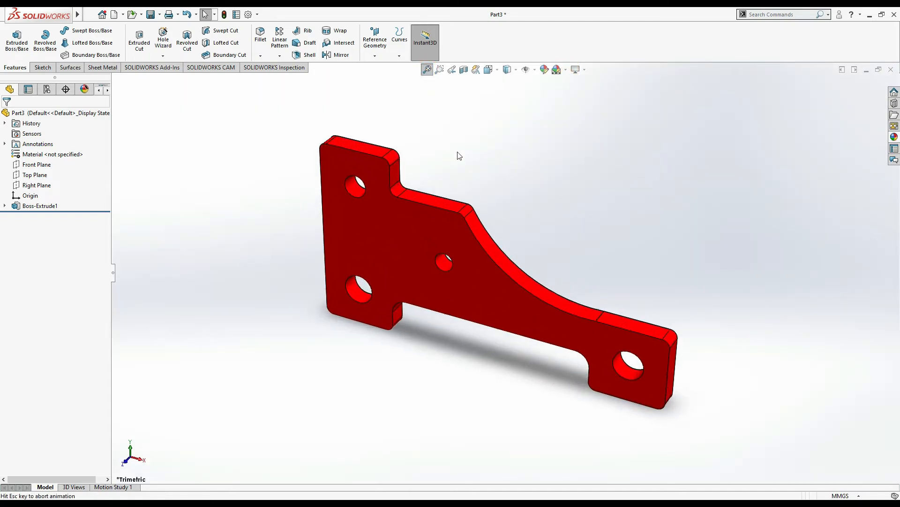
pyautogui.press('space')
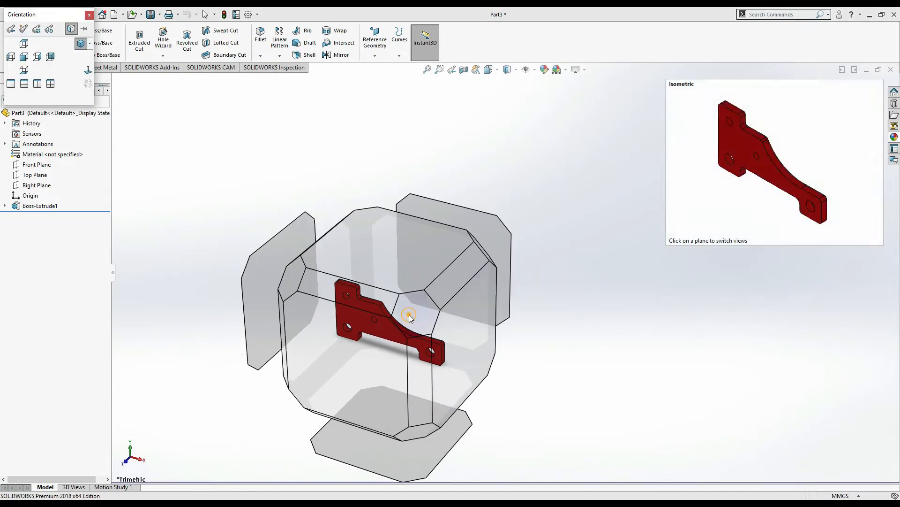
pyautogui.click(414, 316)
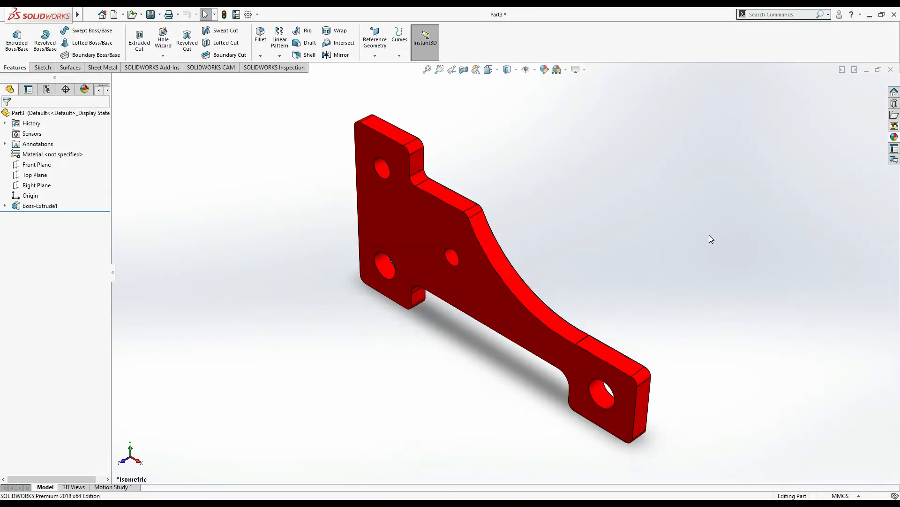
# Save the finished plate as Part3 in the cart folder and close the document
pyautogui.hotkey('ctrl', 's')
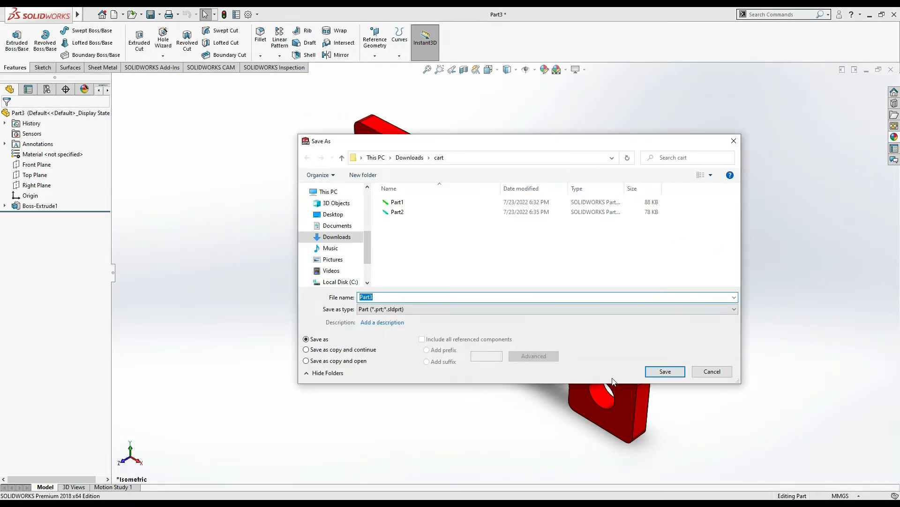
pyautogui.click(659, 372)
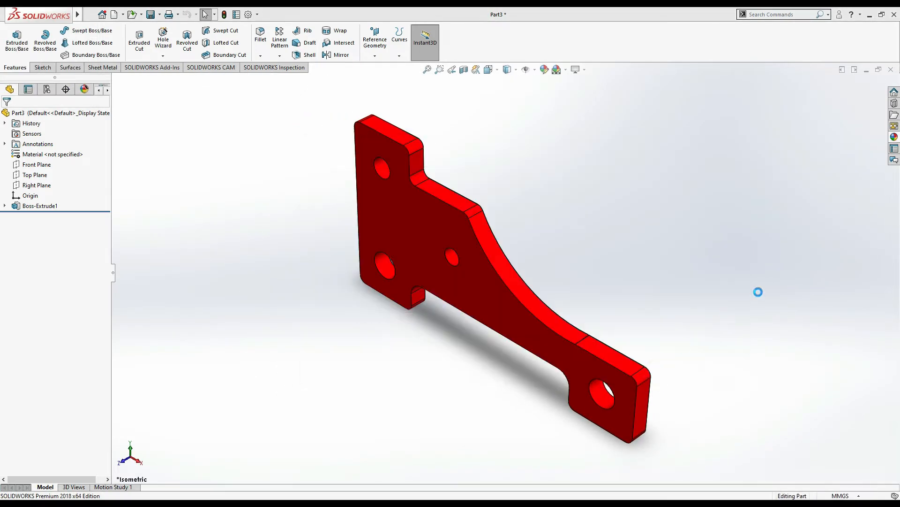
pyautogui.click(891, 71)
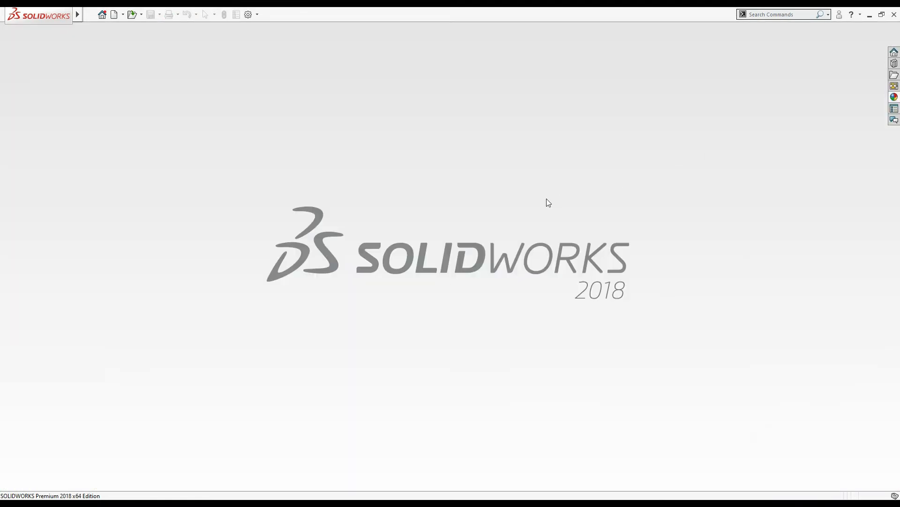
# Bring up the Part 4 reference image, 4.PNG, and create a new part document in SOLIDWORKS
pyautogui.hotkey('alt', 'Tab')
pyautogui.press('Right')
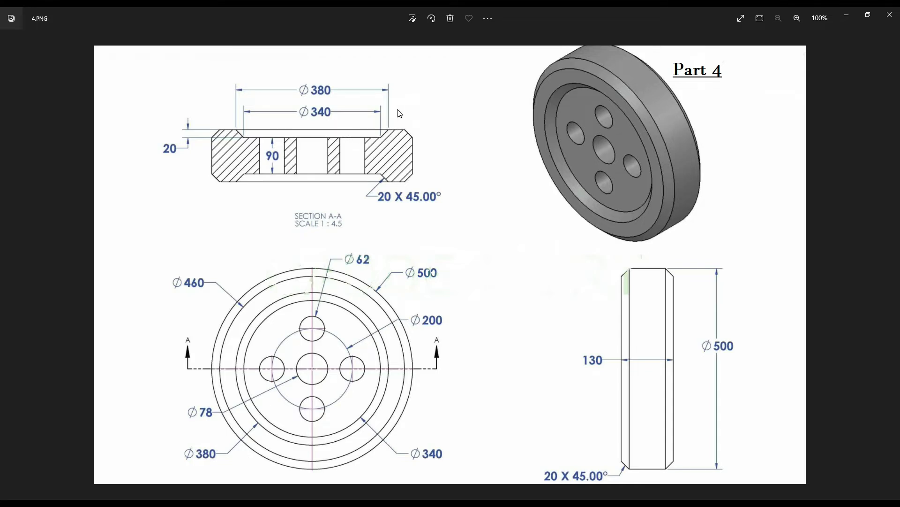
pyautogui.hotkey('alt', 'Tab')
pyautogui.click(114, 22)
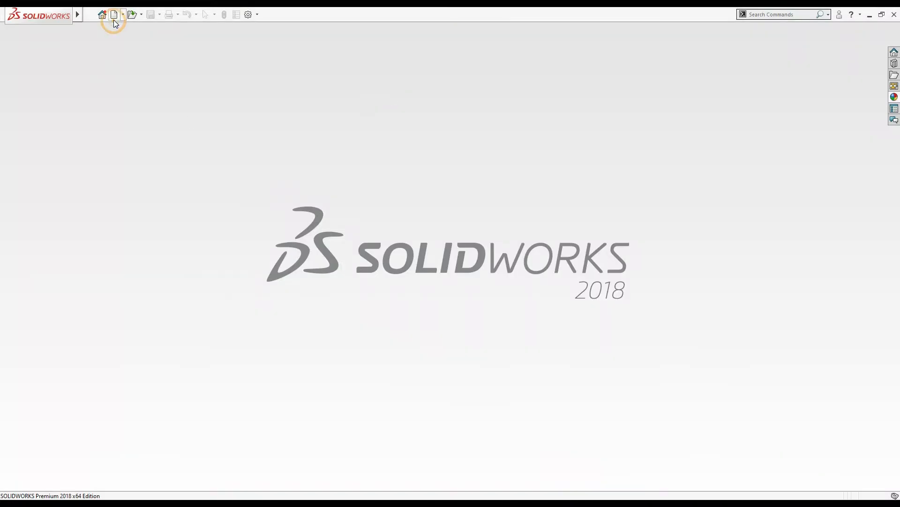
pyautogui.click(113, 19)
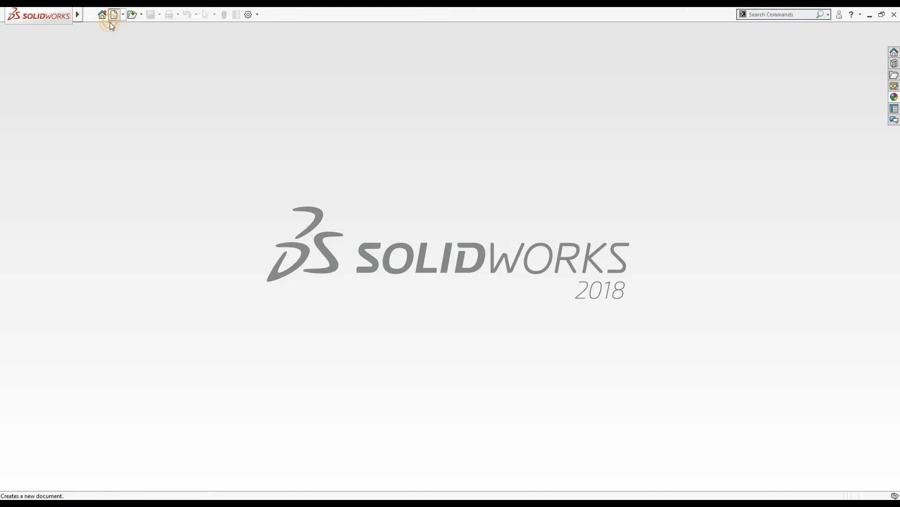
pyautogui.click(370, 372)
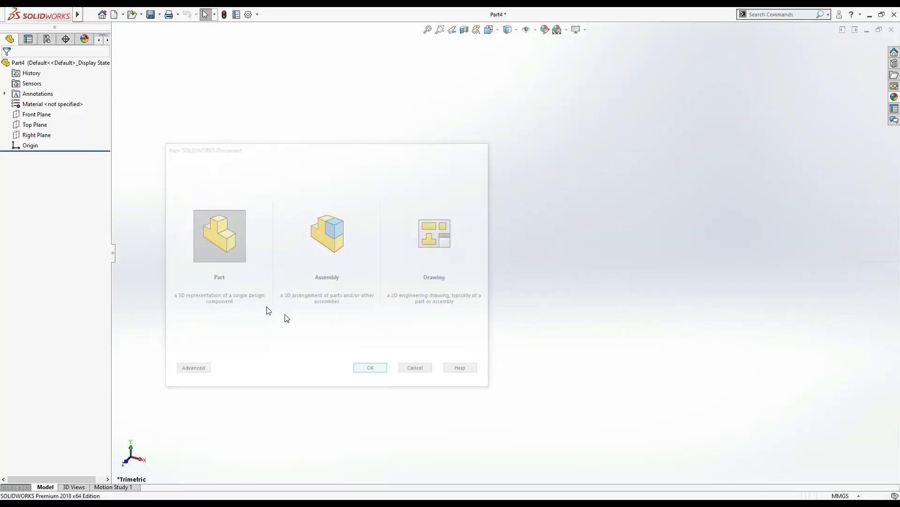
# Start a sketch on the Front Plane and draw two concentric circles at the origin, about 18 mm and 57 mm in diameter
pyautogui.click(33, 176)
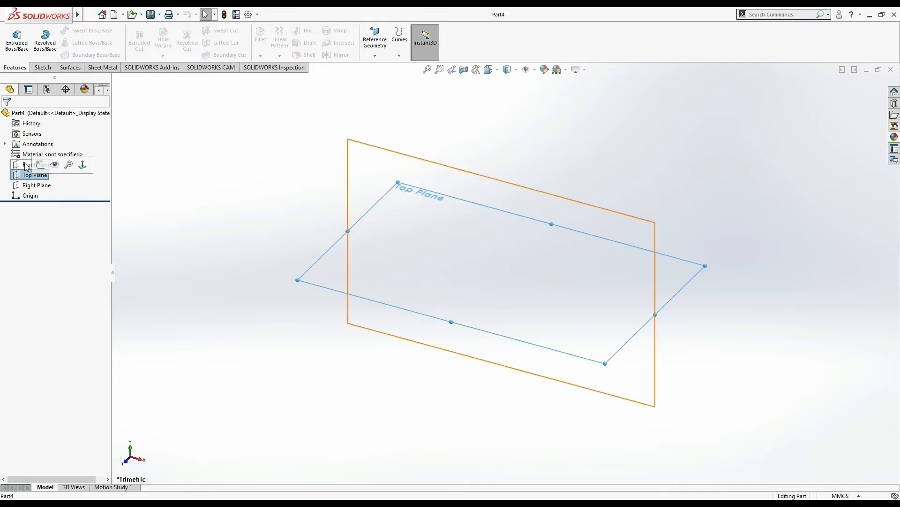
pyautogui.click(26, 165)
pyautogui.click(33, 149)
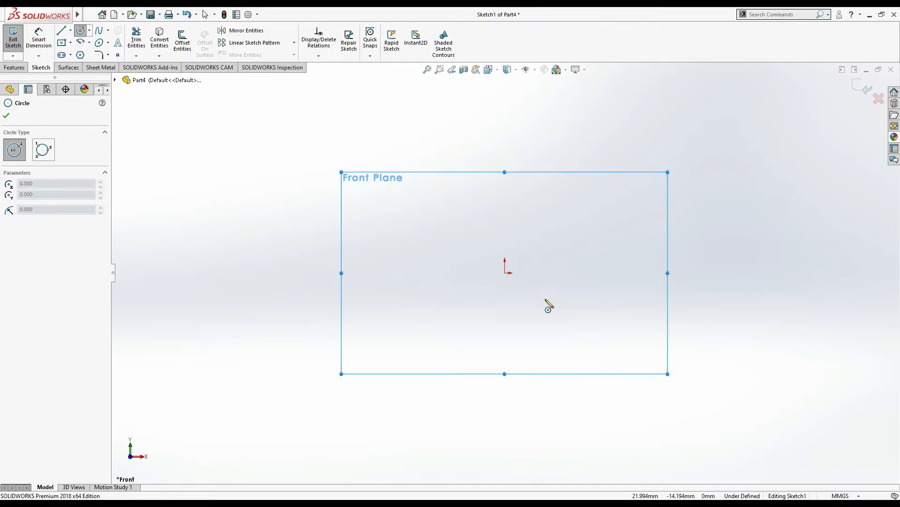
pyautogui.hotkey('alt', 'Tab')
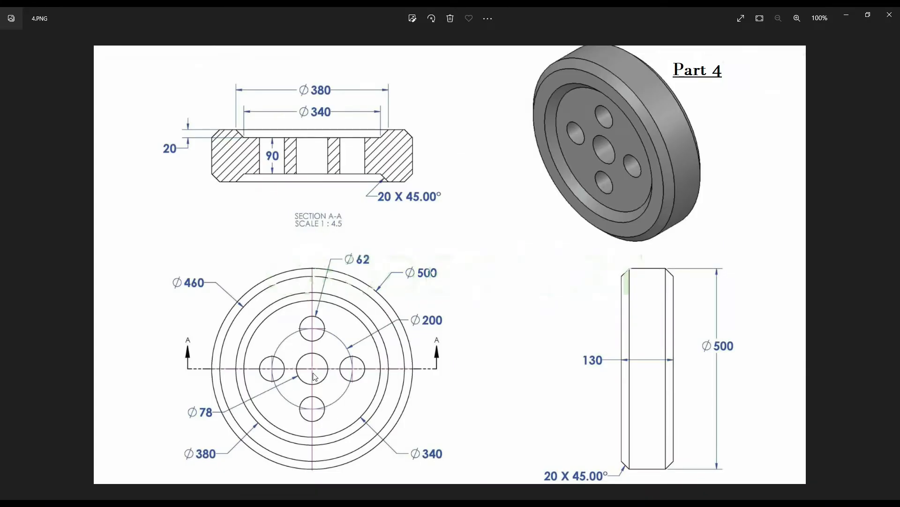
pyautogui.hotkey('alt', 'Tab')
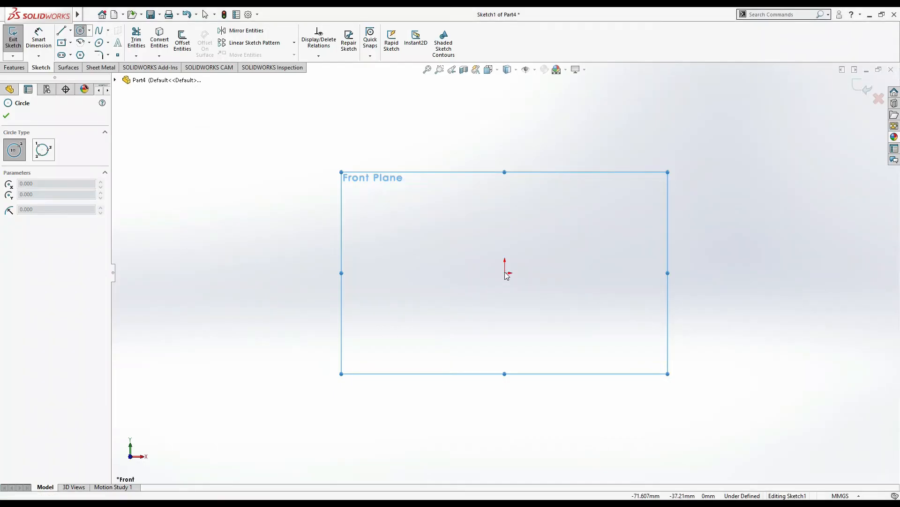
pyautogui.click(83, 33)
pyautogui.click(82, 33)
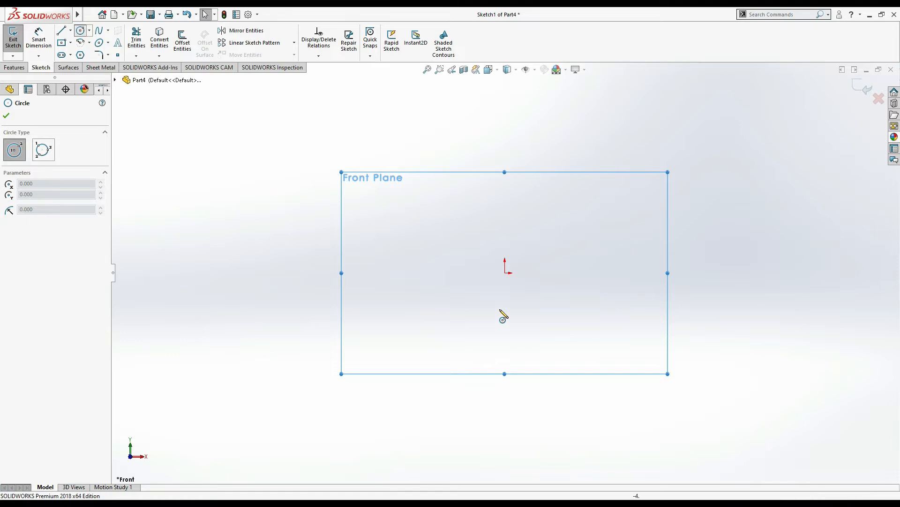
pyautogui.moveTo(505, 272)
pyautogui.mouseDown()
pyautogui.moveTo(521, 272)
pyautogui.moveTo(541, 239)
pyautogui.mouseUp()
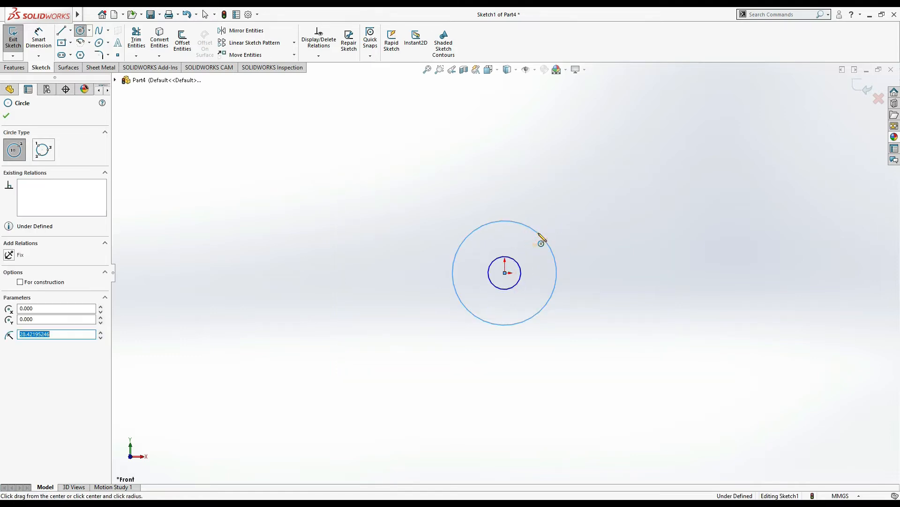
# Sketch four small circles, about 9 to 13 mm in diameter, centred on the larger circle's four quadrant points, following the reference drawing
pyautogui.hotkey('alt', 'Tab')
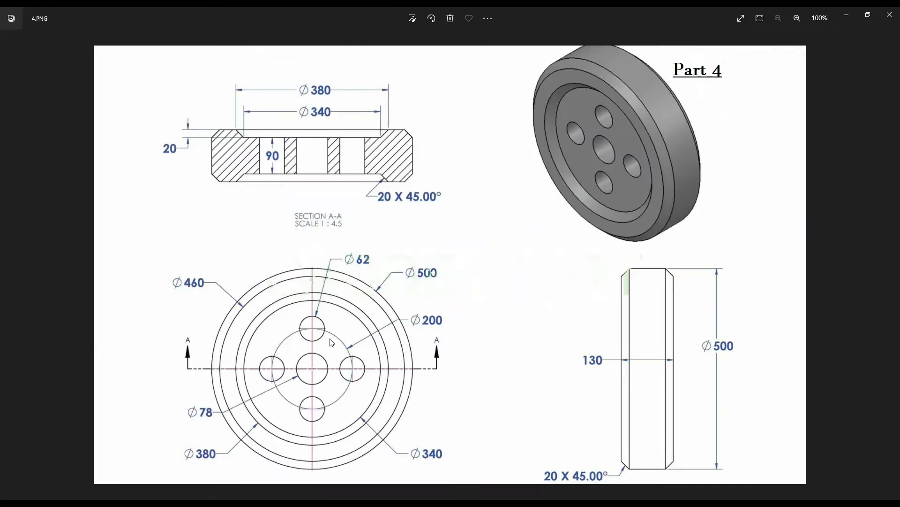
pyautogui.hotkey('alt', 'Tab')
pyautogui.moveTo(505, 221)
pyautogui.mouseDown()
pyautogui.moveTo(512, 226)
pyautogui.moveTo(516, 217)
pyautogui.mouseUp()
pyautogui.click(513, 213)
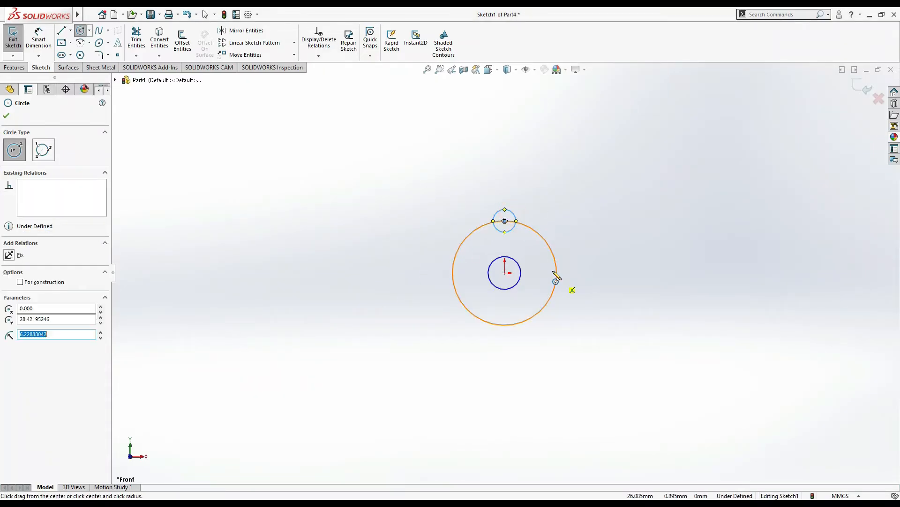
pyautogui.click(556, 273)
pyautogui.click(568, 275)
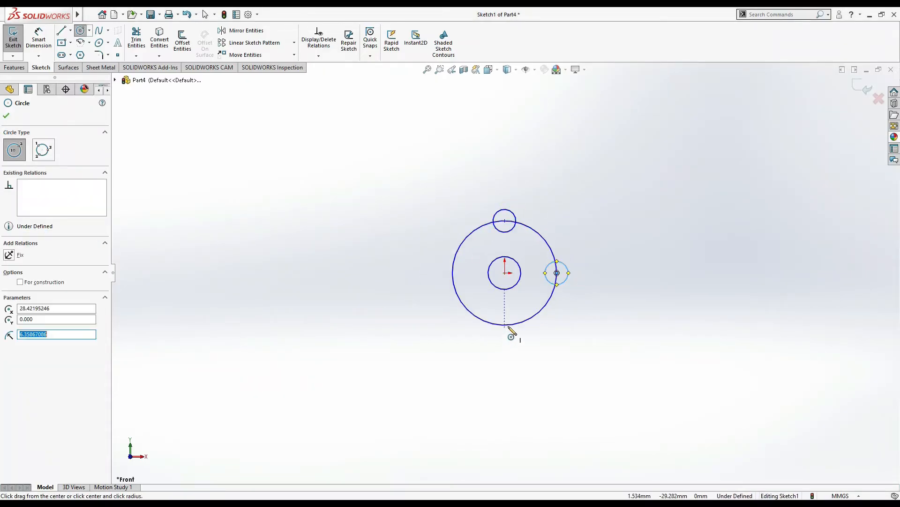
pyautogui.click(504, 324)
pyautogui.click(509, 314)
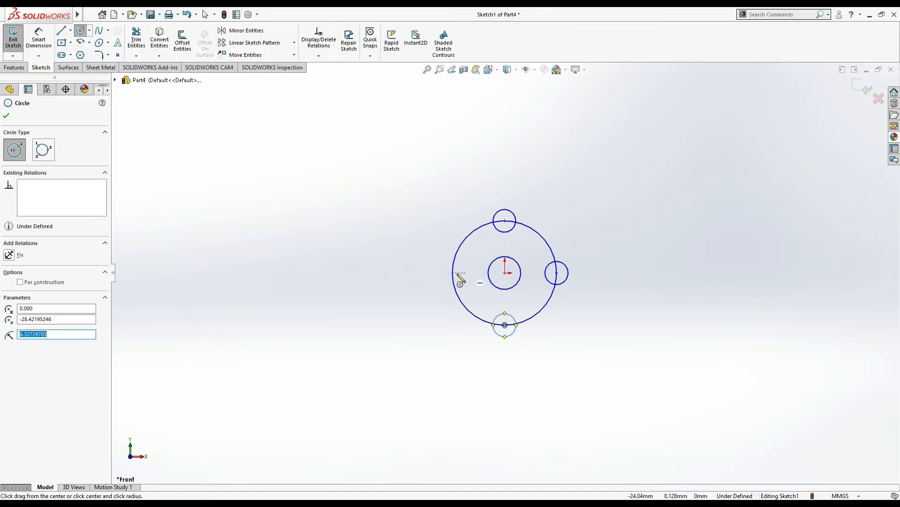
pyautogui.click(453, 273)
pyautogui.click(461, 277)
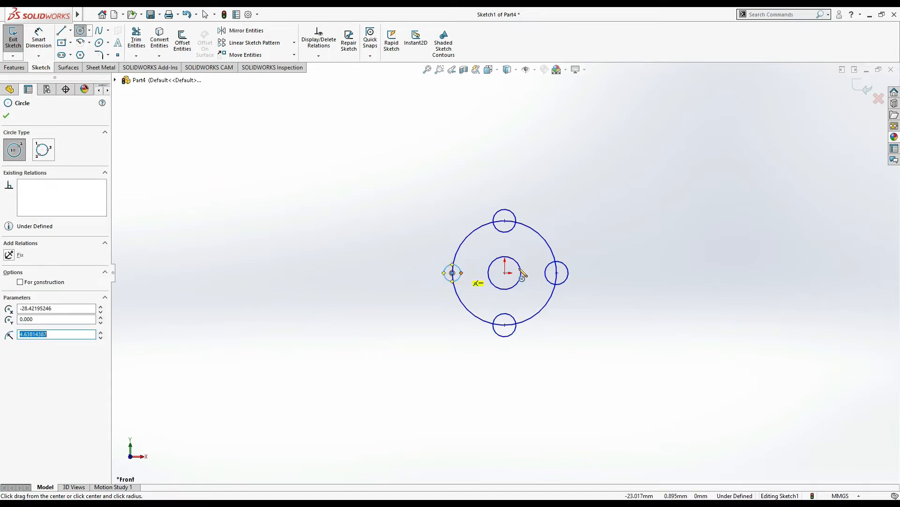
pyautogui.press('Escape')
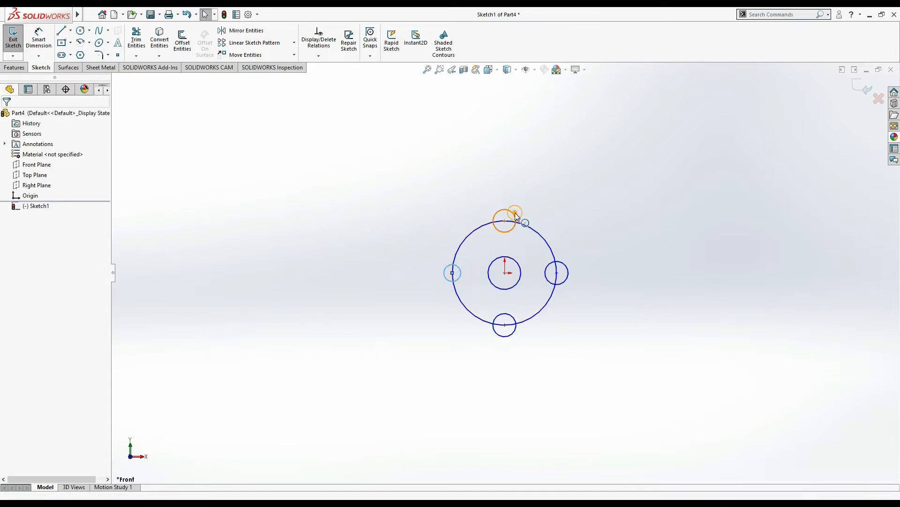
# Apply an Equal relation to the four small circles around the larger circle
pyautogui.keyDown('ctrl'); pyautogui.click(515, 217); pyautogui.keyUp('ctrl')
pyautogui.keyDown('ctrl'); pyautogui.click(564, 278); pyautogui.keyUp('ctrl')
pyautogui.keyDown('ctrl'); pyautogui.click(513, 334); pyautogui.keyUp('ctrl')
pyautogui.click(19, 292)
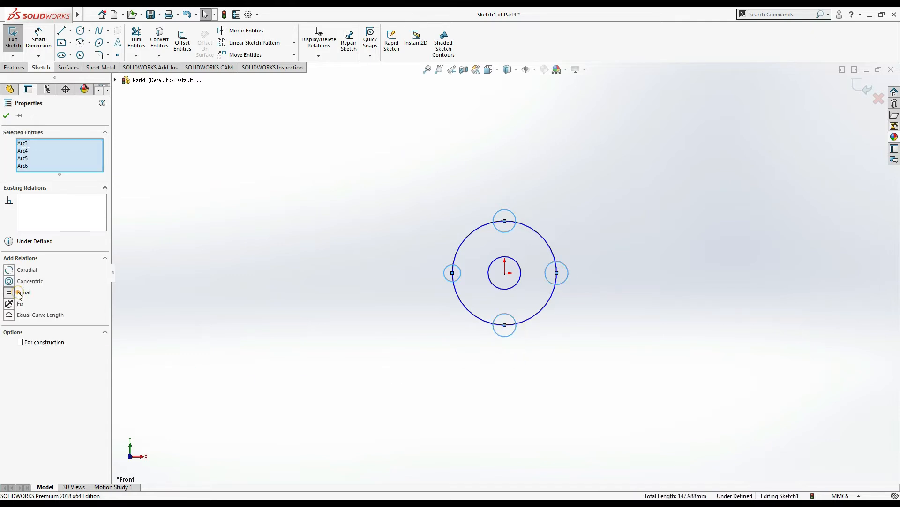
# Check the centre hole size in the reference drawing and dimension the centre circle's diameter at 78 mm
pyautogui.hotkey('alt', 'Tab')
pyautogui.click(335, 387)
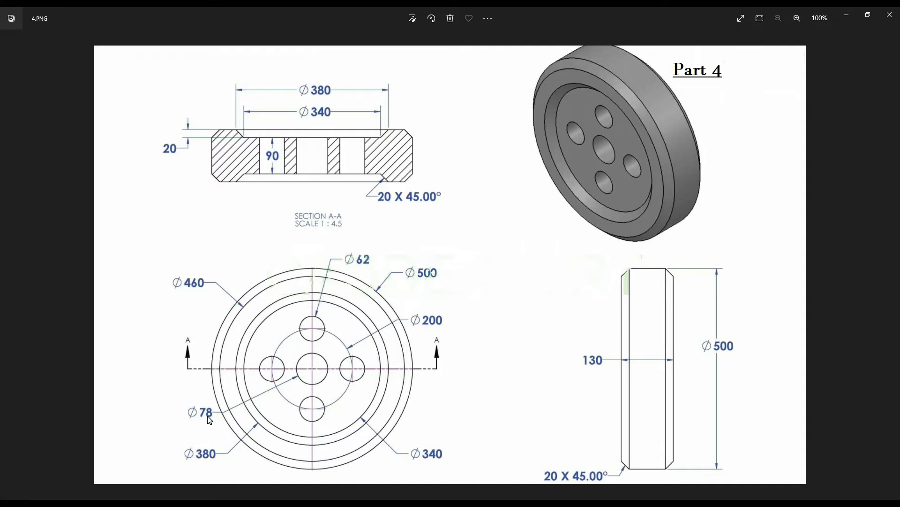
pyautogui.hotkey('alt', 'Tab')
pyautogui.click(39, 37)
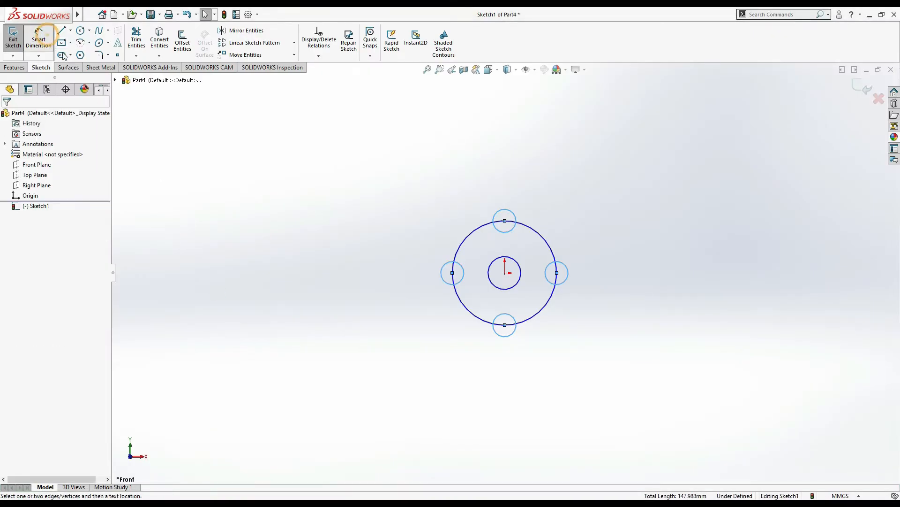
pyautogui.click(507, 289)
pyautogui.click(575, 214)
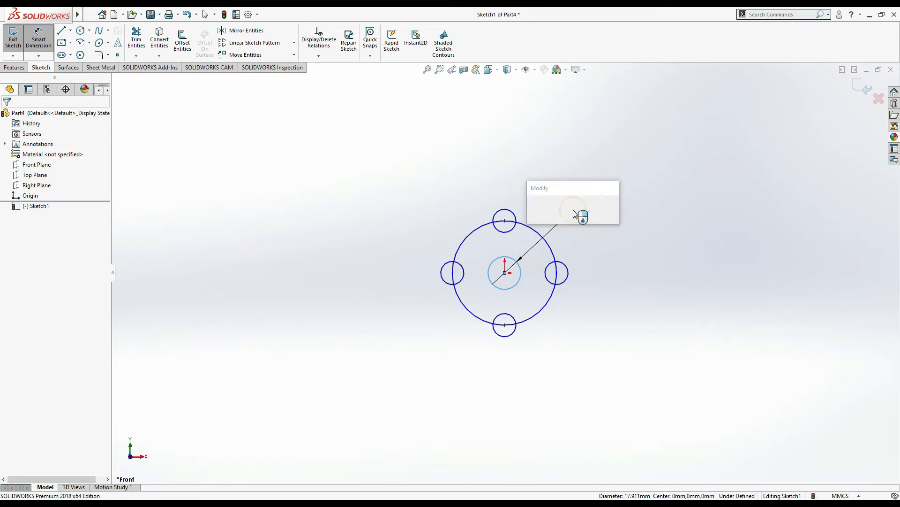
pyautogui.write('78')
pyautogui.press('Return')
# Dimension the diameter of the circle carrying the four small circles at 200 mm, as given in the reference drawing
pyautogui.hotkey('alt', 'Tab')
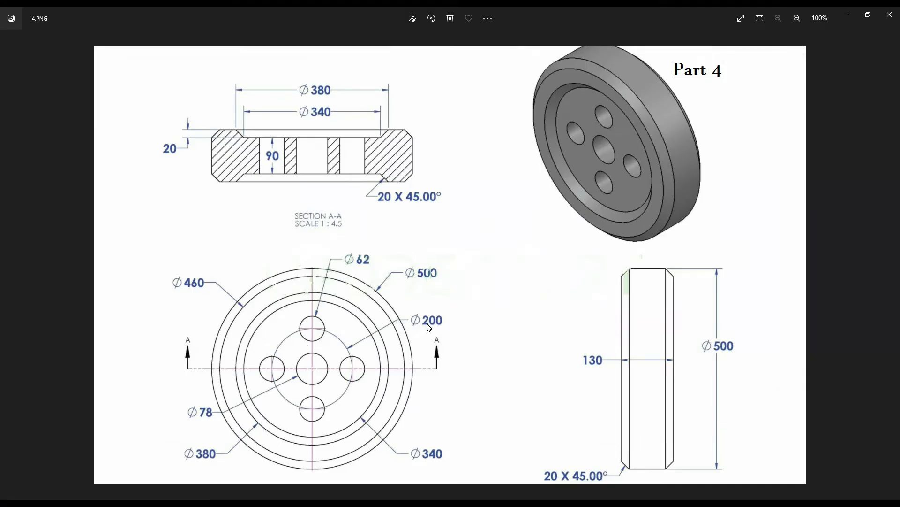
pyautogui.hotkey('alt', 'Tab')
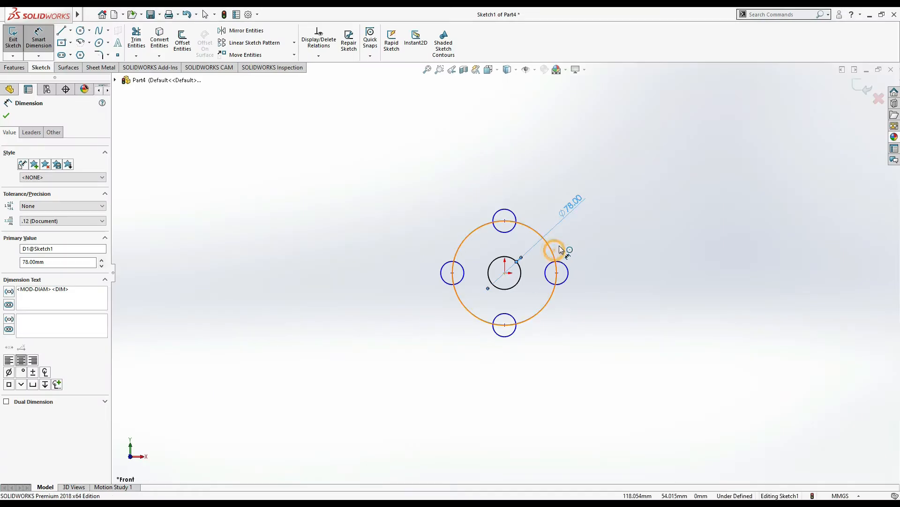
pyautogui.click(558, 249)
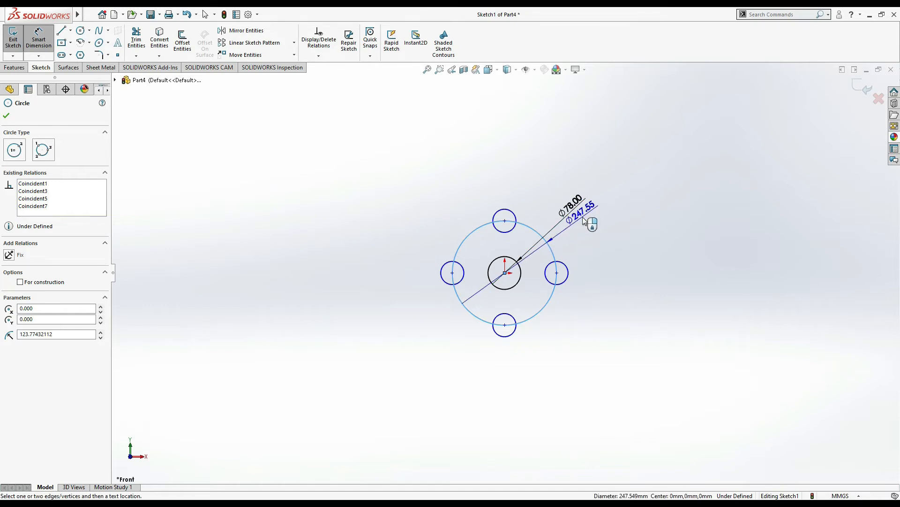
pyautogui.click(582, 217)
pyautogui.press('Return')
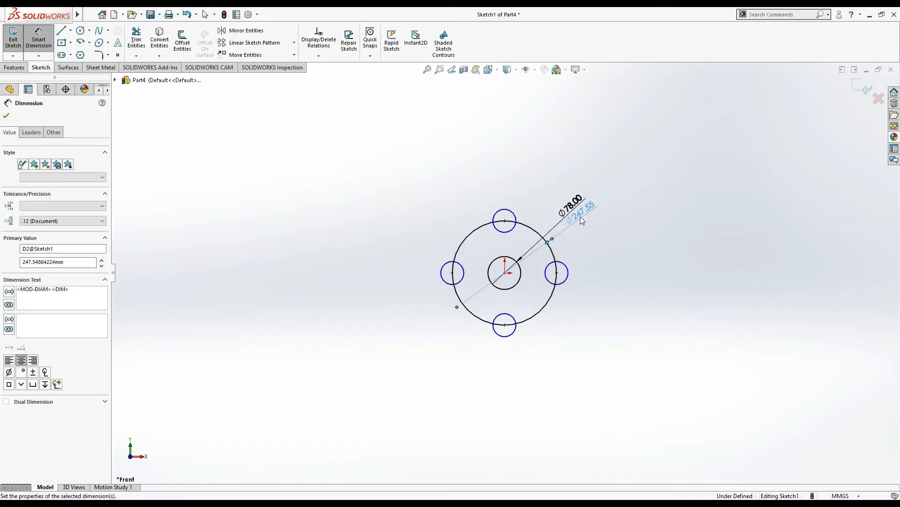
pyautogui.scroll(2, 581, 234)
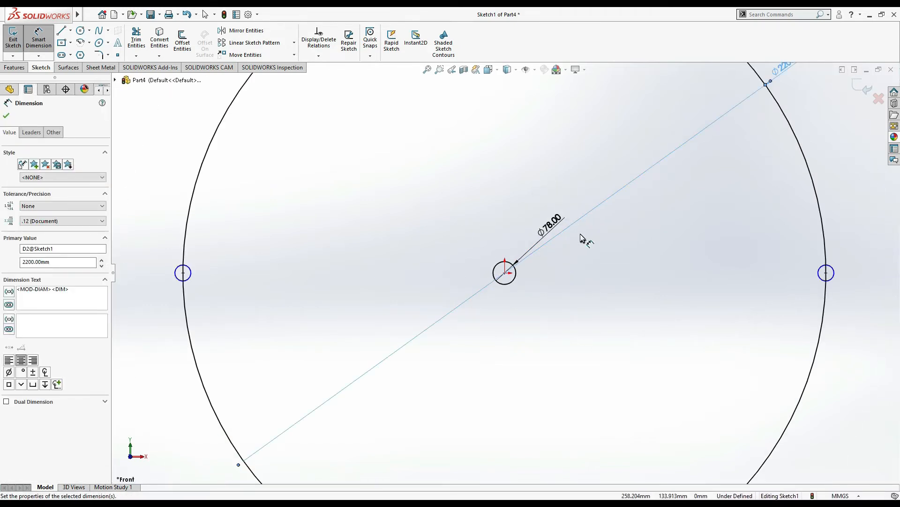
pyautogui.scroll(1, 581, 239)
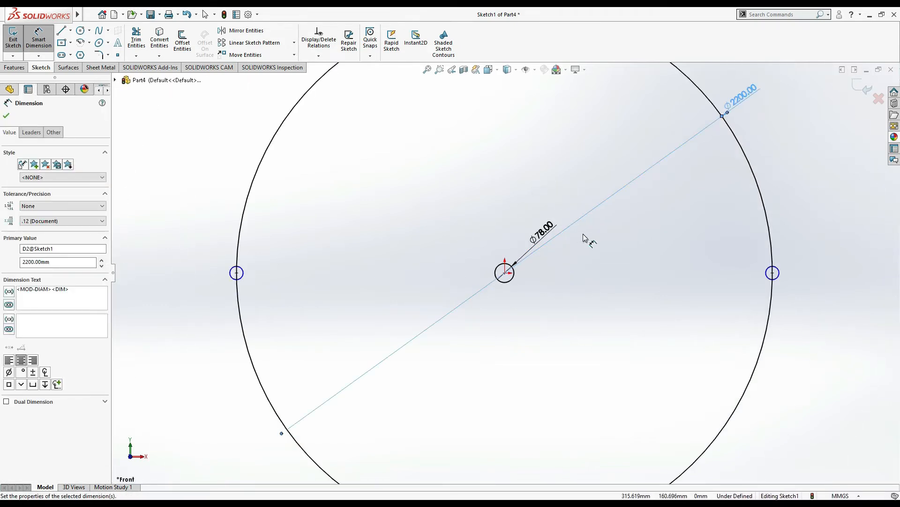
pyautogui.doubleClick(745, 96)
pyautogui.write('200')
pyautogui.press('Return')
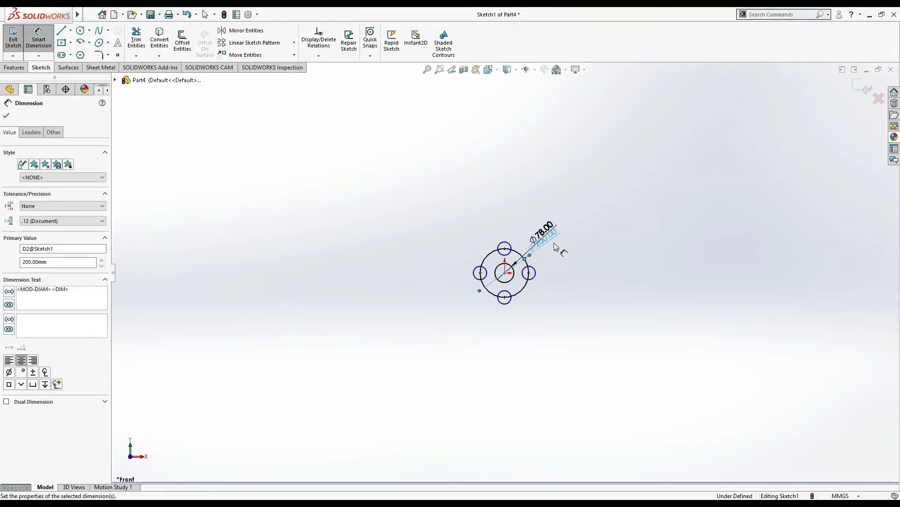
# Dimension the upper small circle's diameter at 62 mm according to the reference drawing
pyautogui.hotkey('alt', 'Tab')
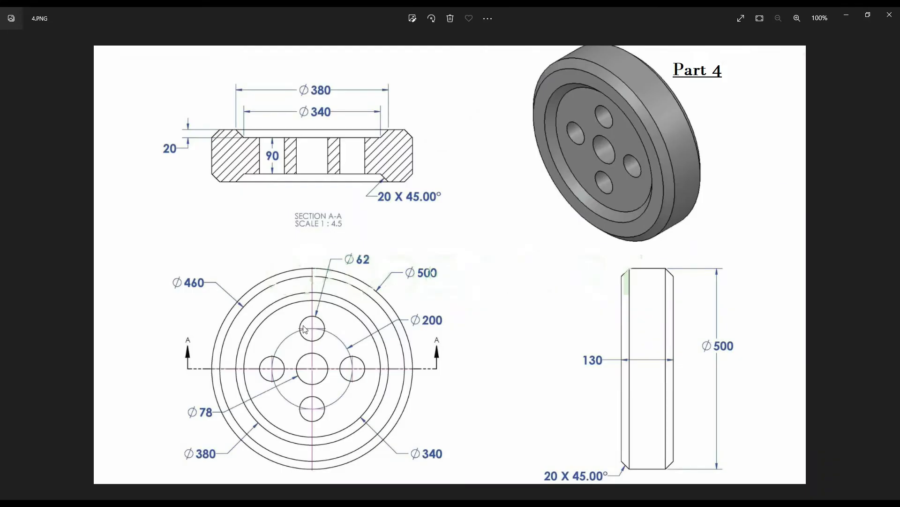
pyautogui.hotkey('alt', 'Tab')
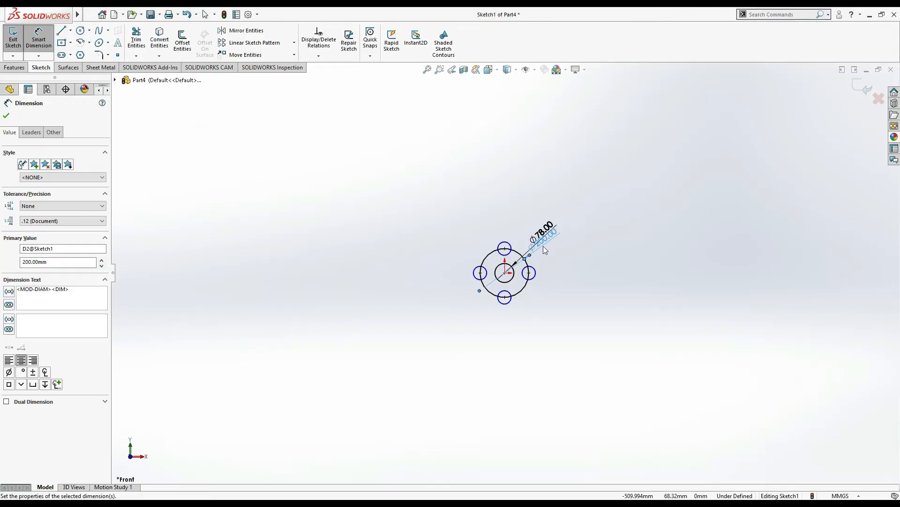
pyautogui.click(508, 243)
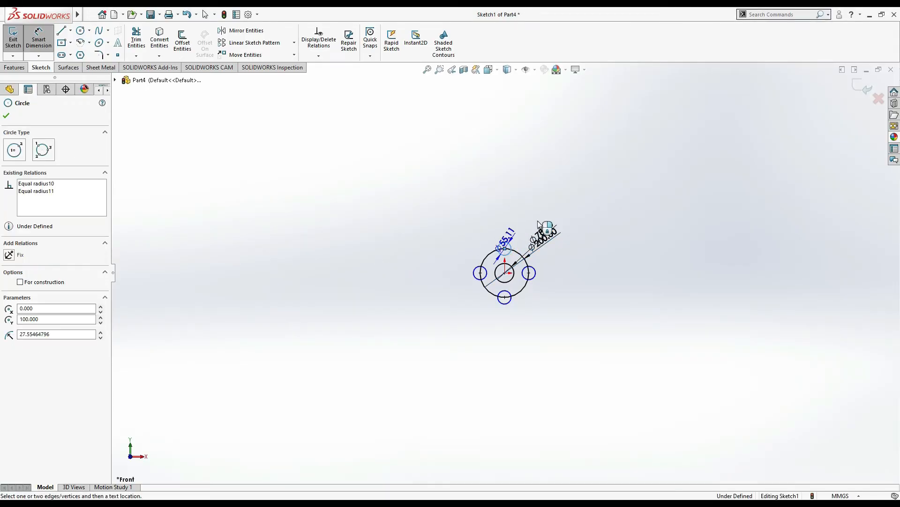
pyautogui.click(538, 223)
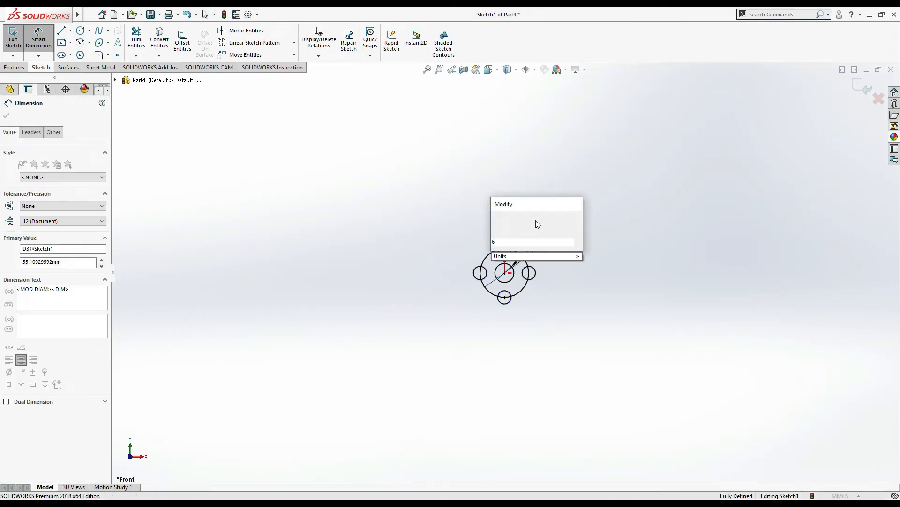
pyautogui.press('Return')
# Check the hub diameter in the reference drawing and sketch an enclosing circle about 693 mm in diameter, centred on the origin
pyautogui.hotkey('alt', 'Tab')
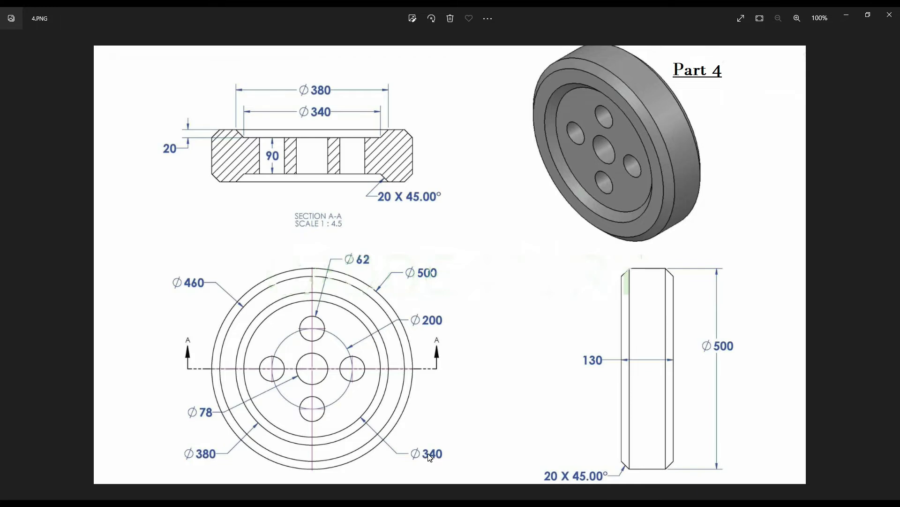
pyautogui.hotkey('alt', 'Tab')
pyautogui.click(81, 30)
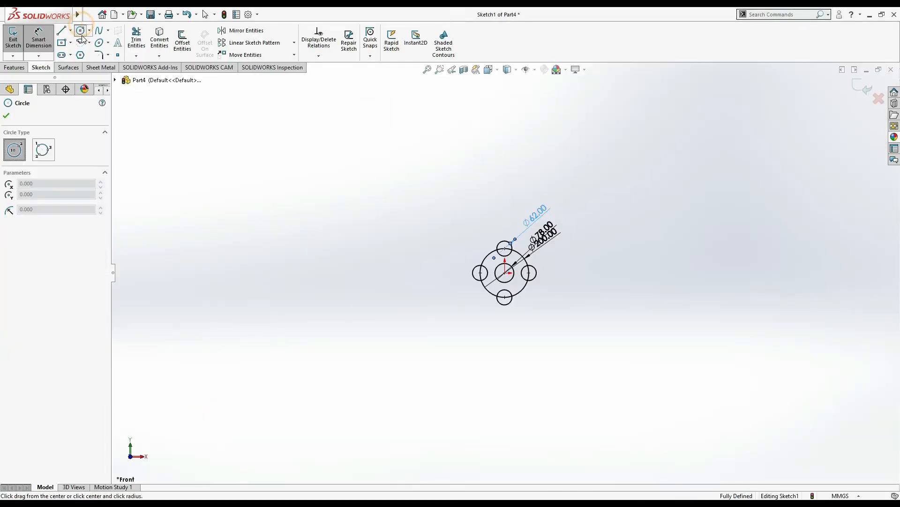
pyautogui.click(505, 272)
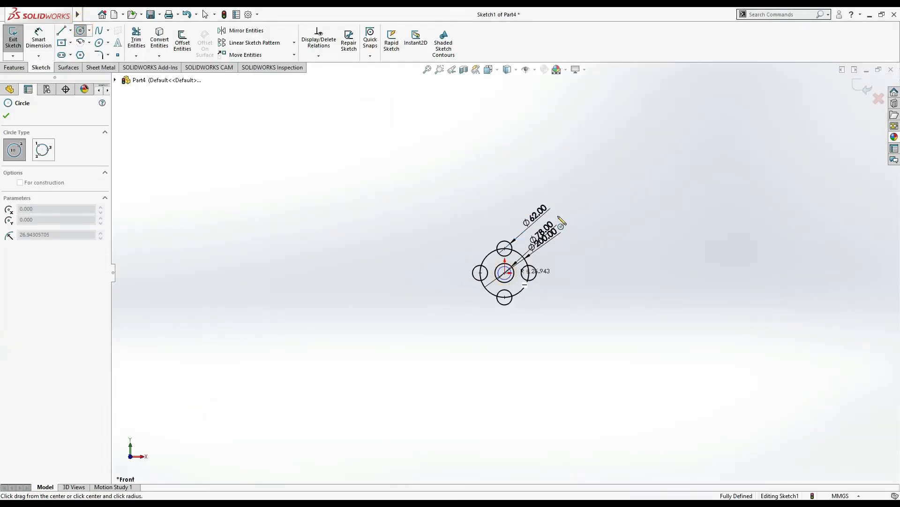
pyautogui.click(576, 224)
# Dimension the enclosing circle's diameter at 340 mm and look up the hub thickness in the reference drawing
pyautogui.click(47, 42)
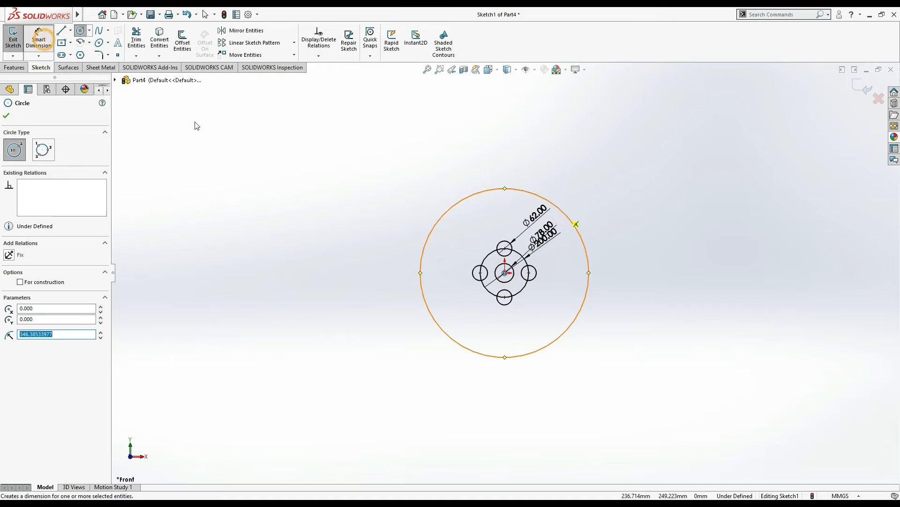
pyautogui.click(577, 222)
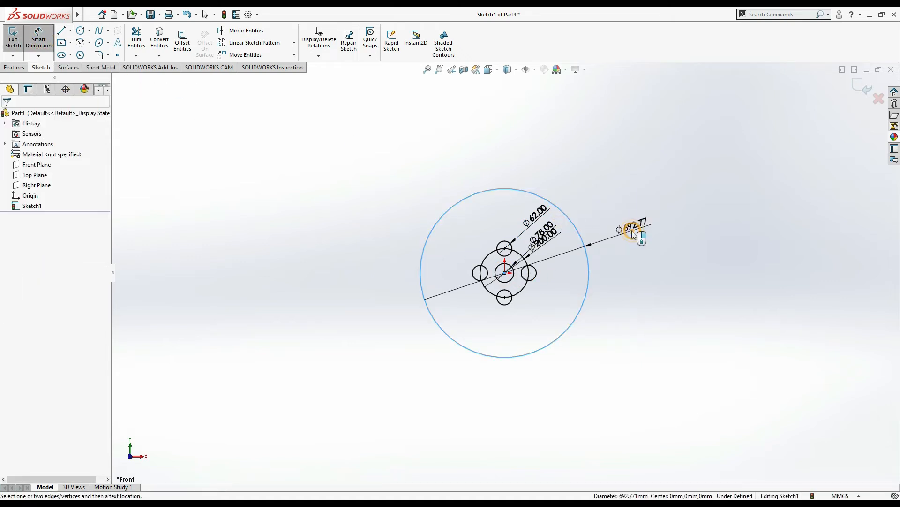
pyautogui.click(631, 231)
pyautogui.write('340')
pyautogui.press('Return')
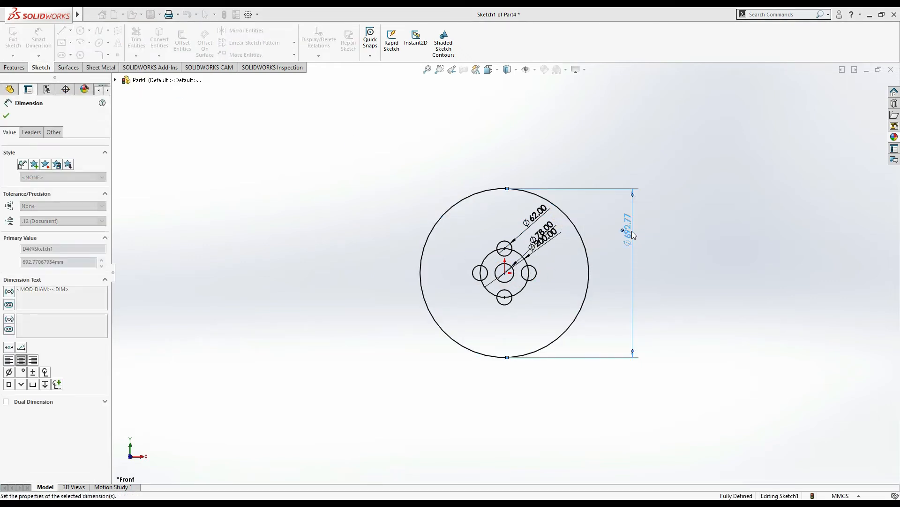
pyautogui.hotkey('alt', 'Tab')
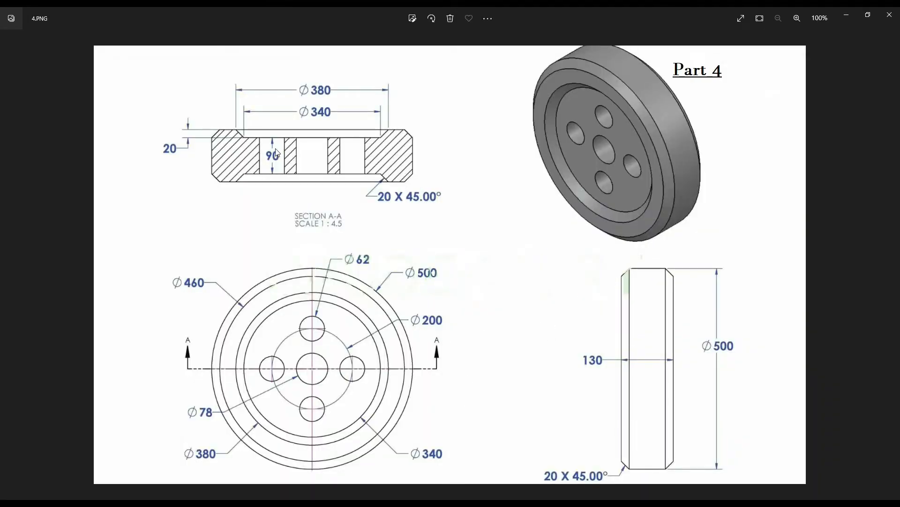
pyautogui.hotkey('alt', 'Tab')
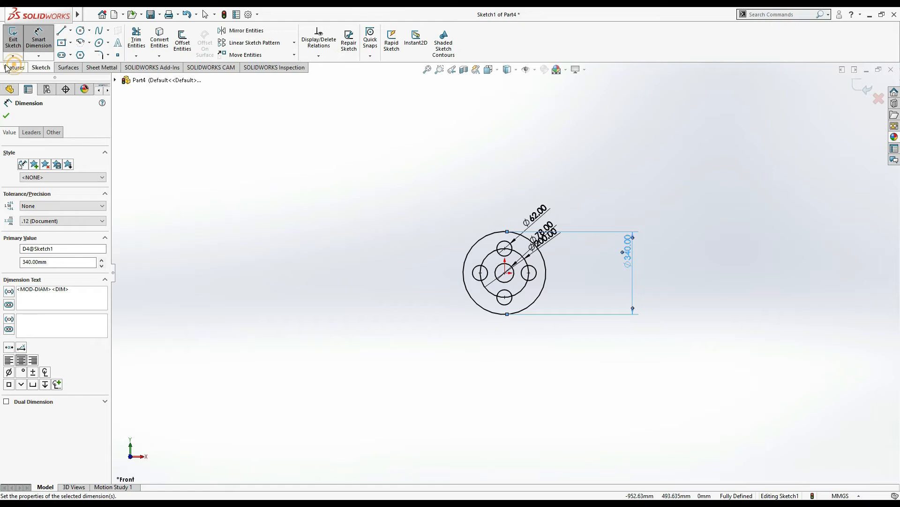
# Start a Mid Plane boss extrusion of the hub sketch, selecting the outer ring and inner disc regions without the five holes
pyautogui.click(10, 67)
pyautogui.click(17, 39)
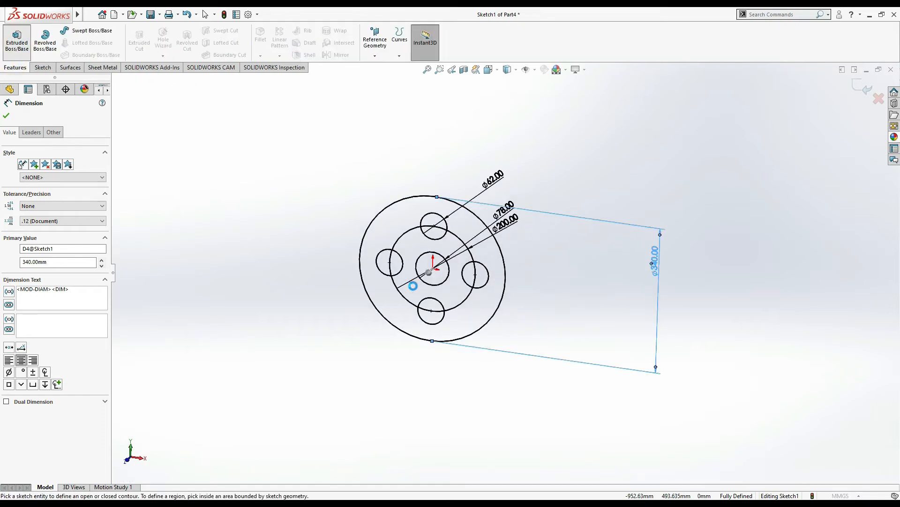
pyautogui.click(41, 172)
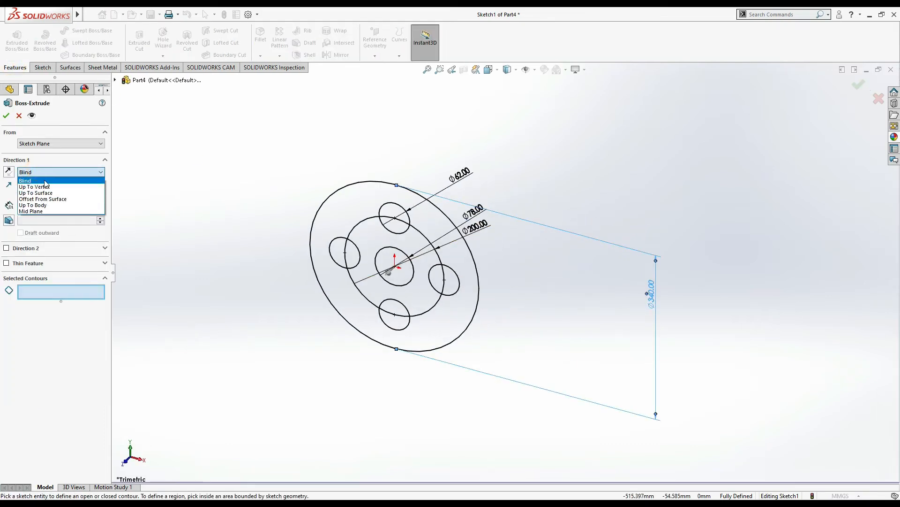
pyautogui.click(46, 218)
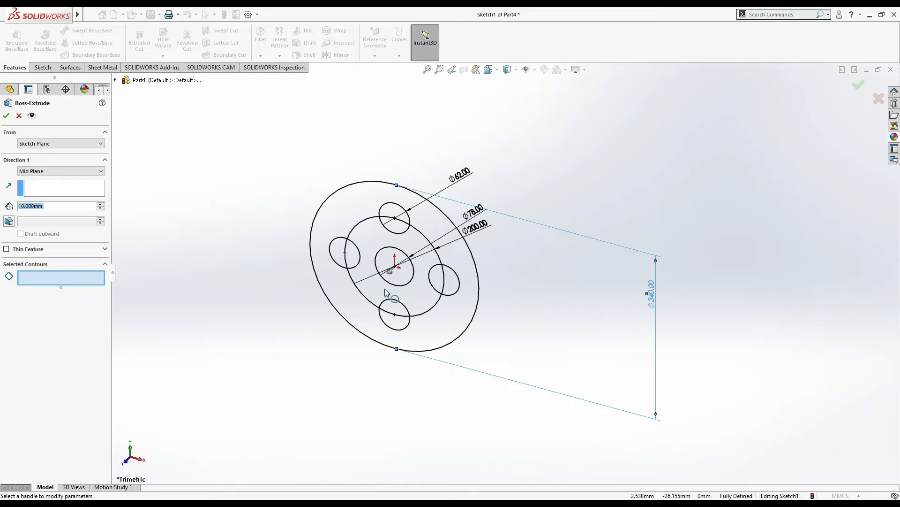
pyautogui.click(440, 319)
pyautogui.click(424, 303)
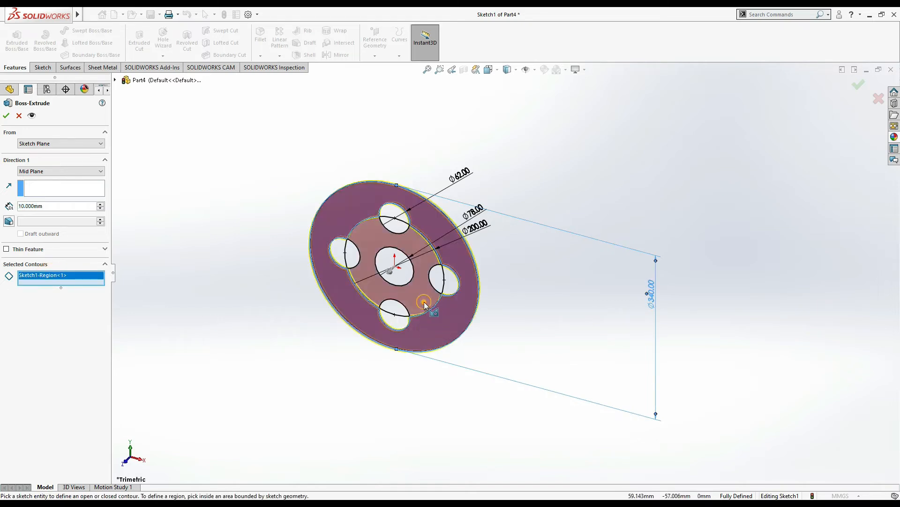
pyautogui.doubleClick(61, 205)
pyautogui.write('40')
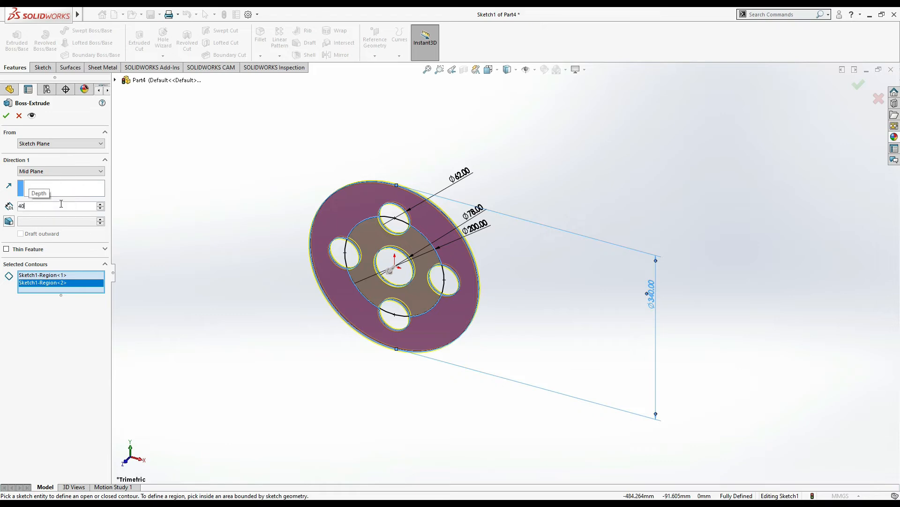
pyautogui.press('Return')
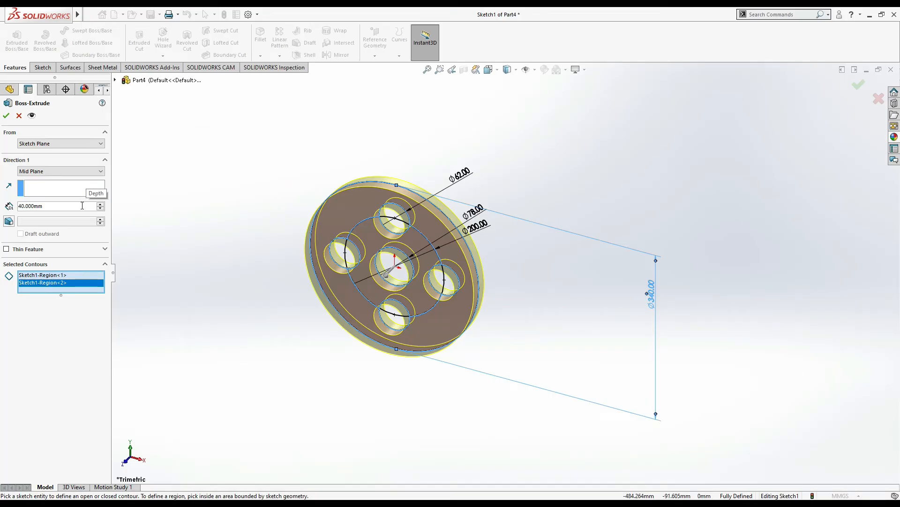
# Set the hub extrusion depth to 90 mm and complete the feature
pyautogui.click(82, 206)
pyautogui.press('BackSpace')
pyautogui.press('BackSpace')
pyautogui.press('BackSpace')
pyautogui.press('BackSpace')
pyautogui.press('BackSpace')
pyautogui.press('BackSpace')
pyautogui.press('BackSpace')
pyautogui.write('90')
pyautogui.press('Return')
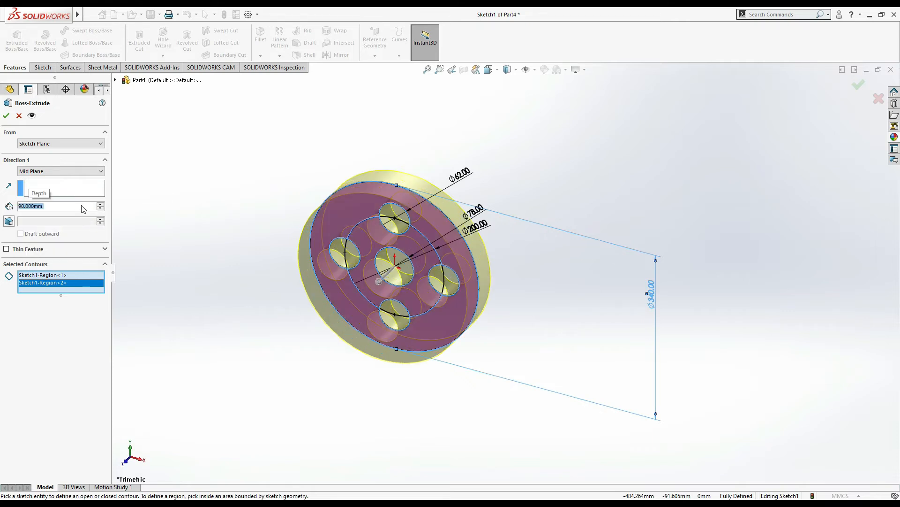
pyautogui.click(6, 117)
pyautogui.click(204, 189)
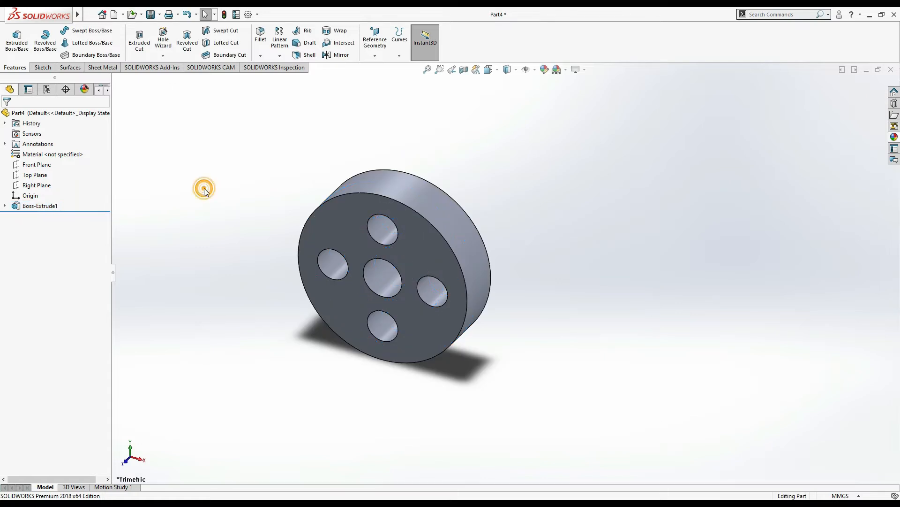
# On the Front Plane, check the wheel's outer diameter in the reference drawing and sketch an origin-centred circle about 581 mm in diameter
pyautogui.click(37, 164)
pyautogui.click(43, 158)
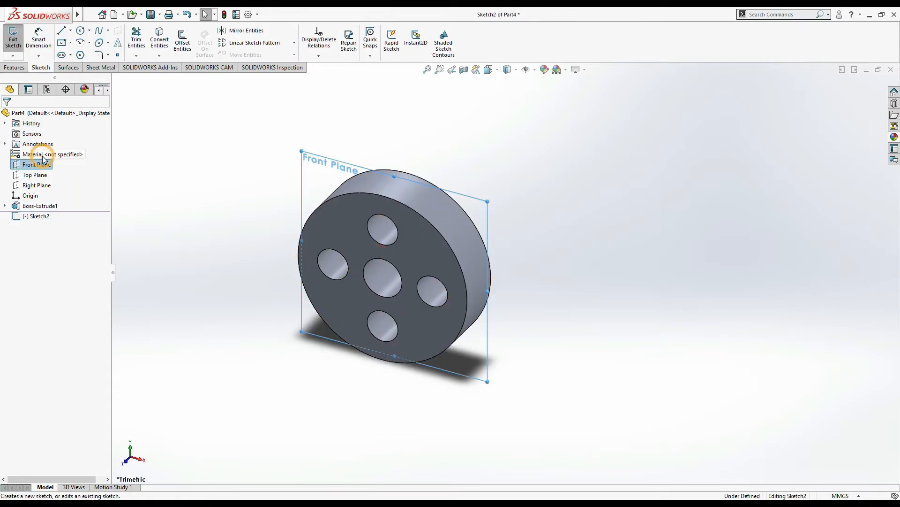
pyautogui.hotkey('ctrl', '1')
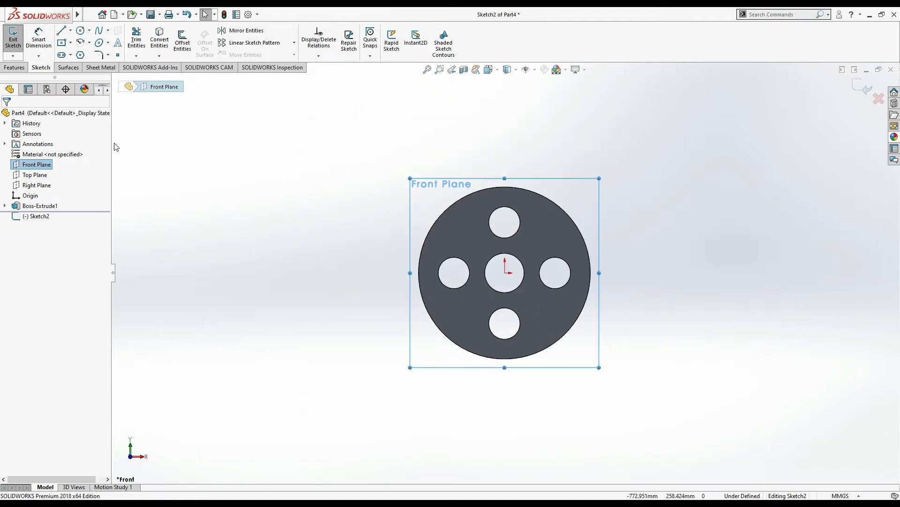
pyautogui.hotkey('alt', 'Tab')
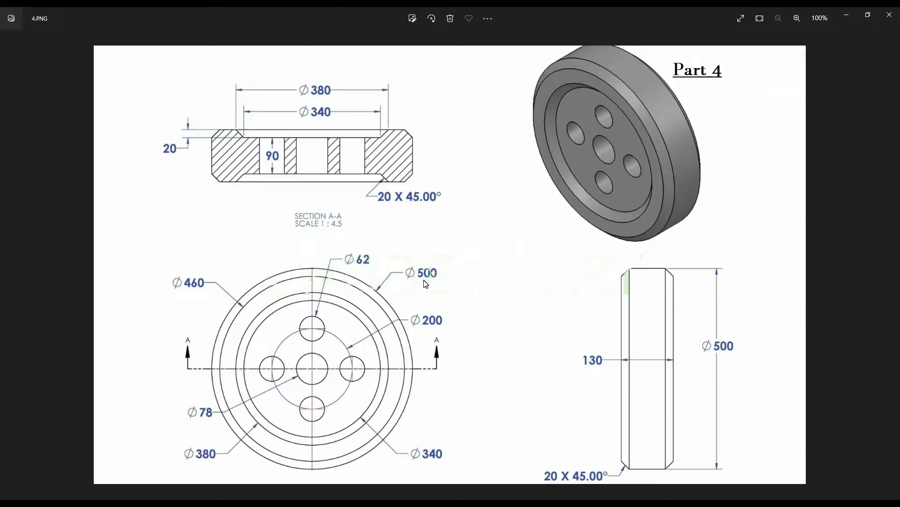
pyautogui.hotkey('alt', 'Tab')
pyautogui.click(79, 31)
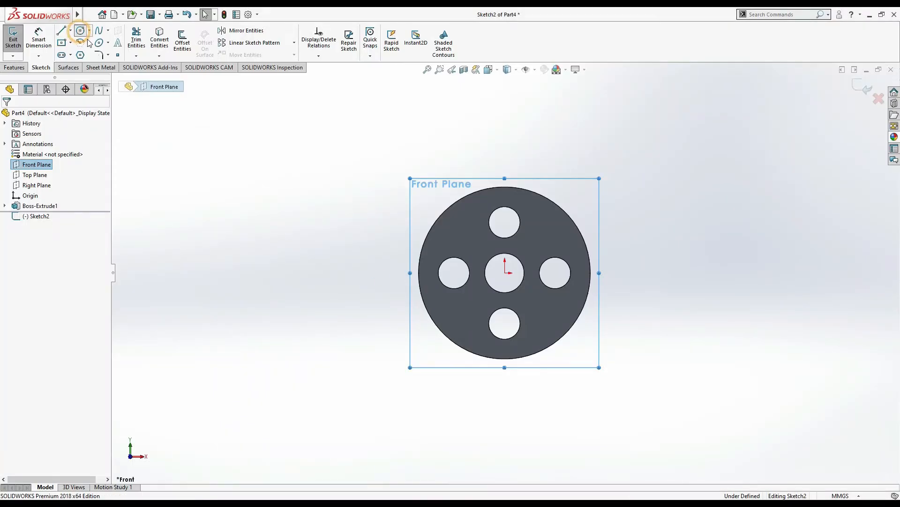
pyautogui.click(505, 272)
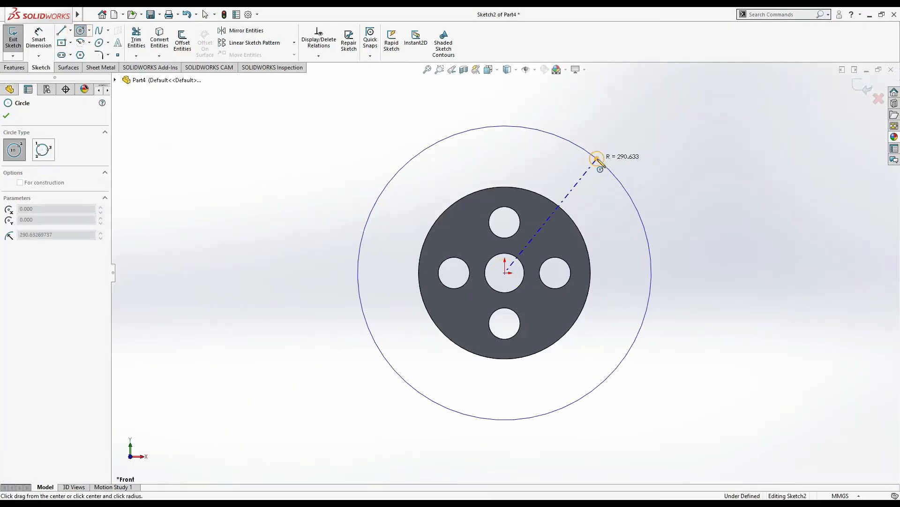
pyautogui.click(595, 157)
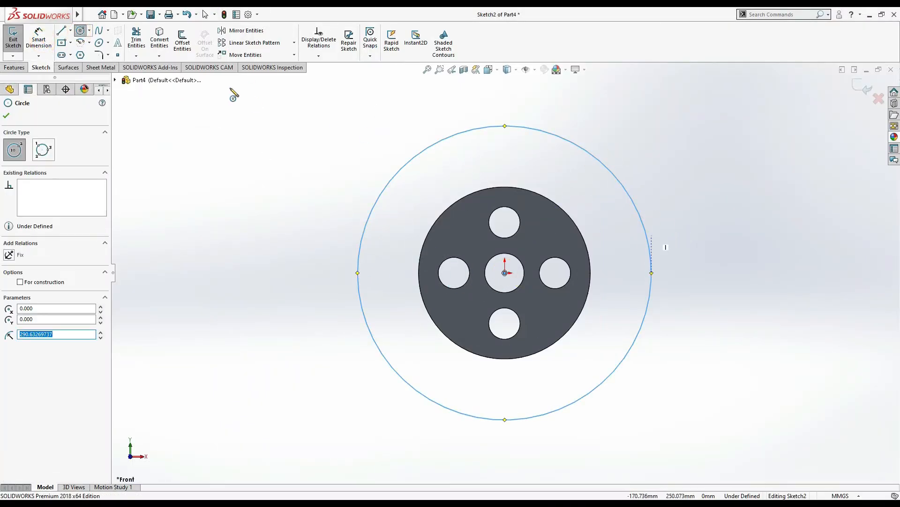
# Dimension the new outer circle's diameter at 500 mm according to the reference drawing
pyautogui.click(38, 39)
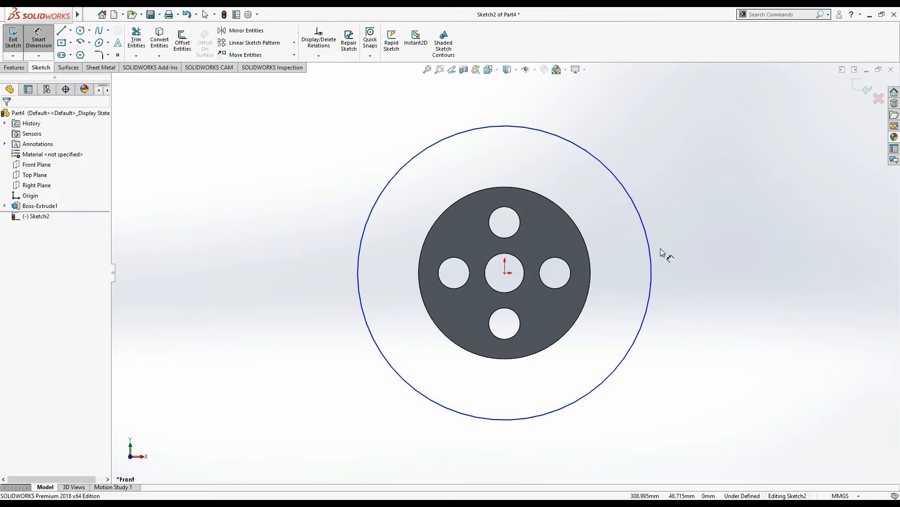
pyautogui.click(650, 261)
pyautogui.click(681, 262)
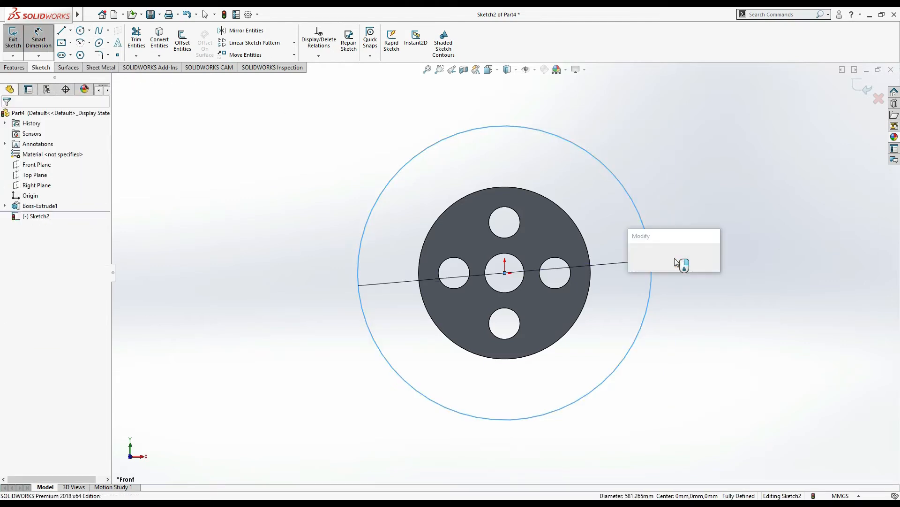
pyautogui.write('500')
pyautogui.press('Return')
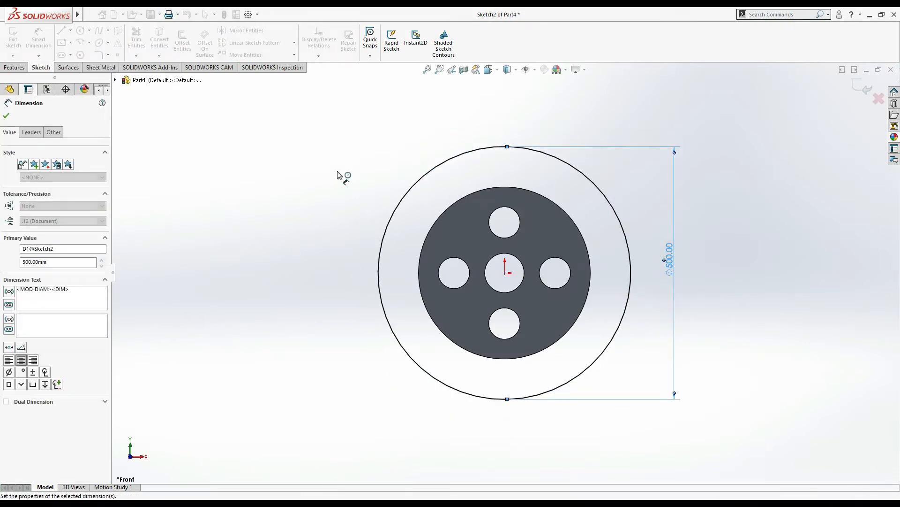
pyautogui.click(6, 115)
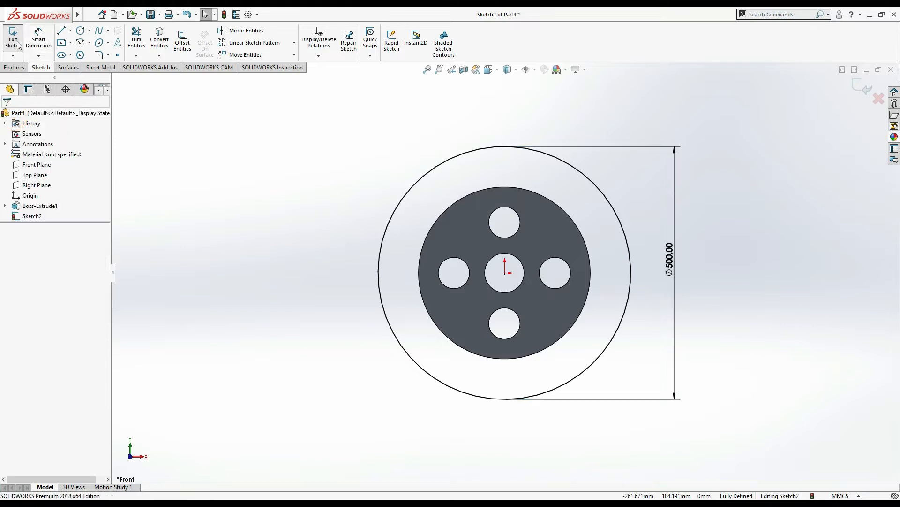
pyautogui.click(13, 67)
pyautogui.hotkey('alt', 'Tab')
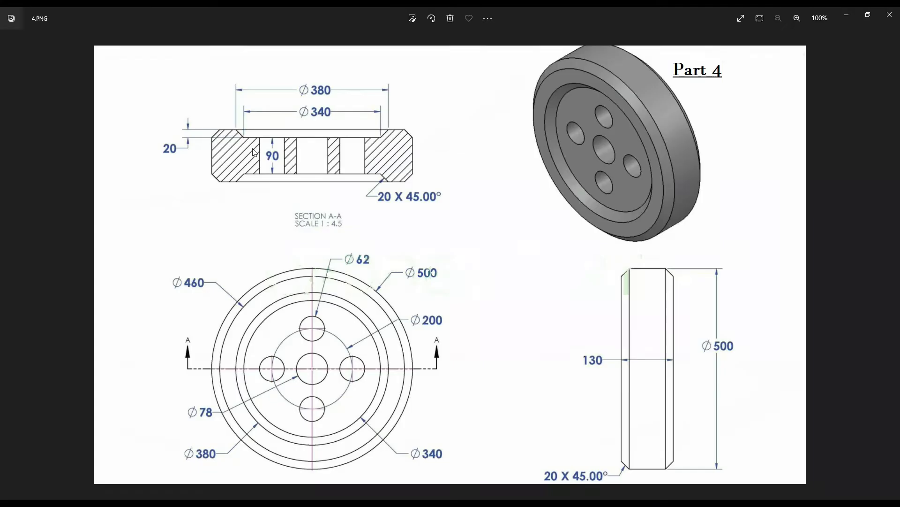
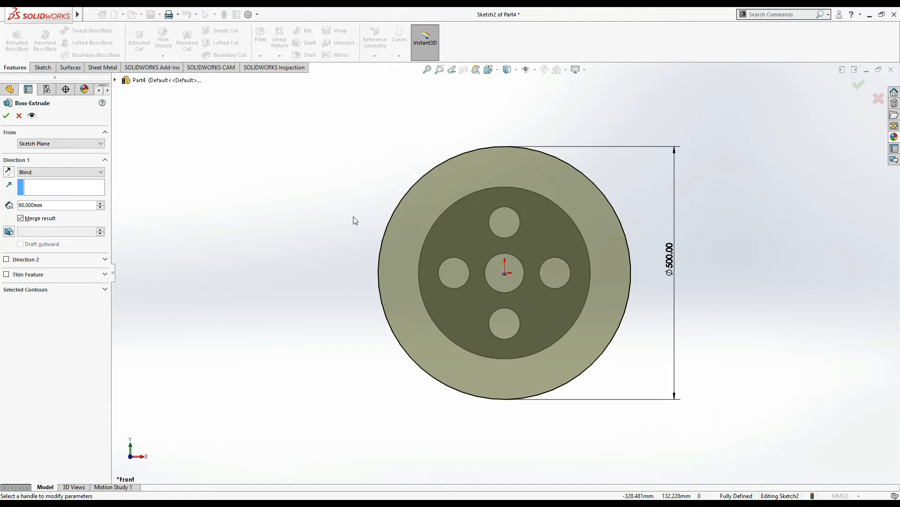
pyautogui.click(50, 207)
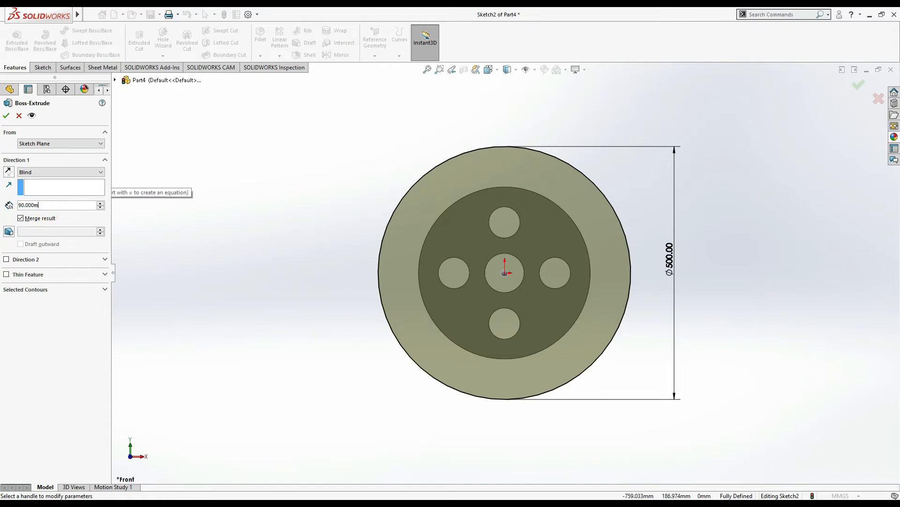
pyautogui.press('BackSpace')
pyautogui.press('BackSpace')
pyautogui.press('BackSpace')
pyautogui.press('BackSpace')
pyautogui.press('BackSpace')
pyautogui.press('BackSpace')
pyautogui.press('BackSpace')
pyautogui.write('130')
pyautogui.press('Return')
pyautogui.click(64, 172)
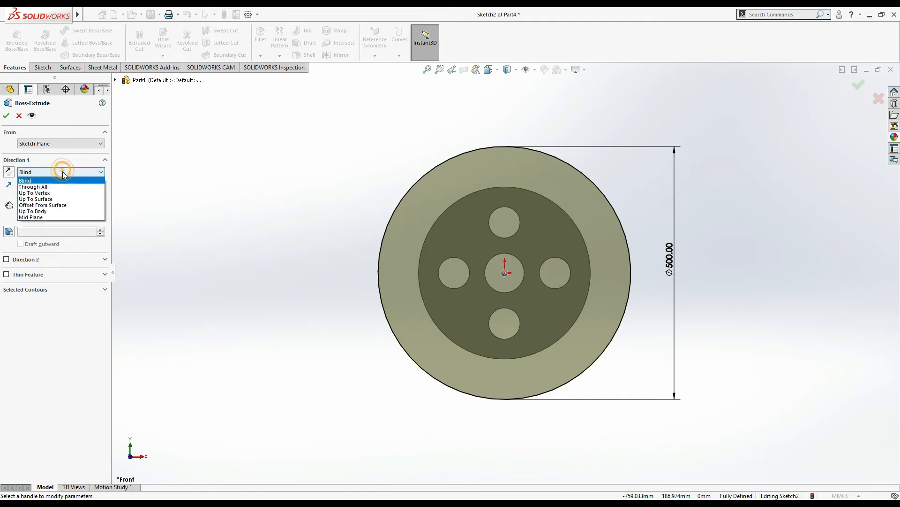
pyautogui.click(55, 223)
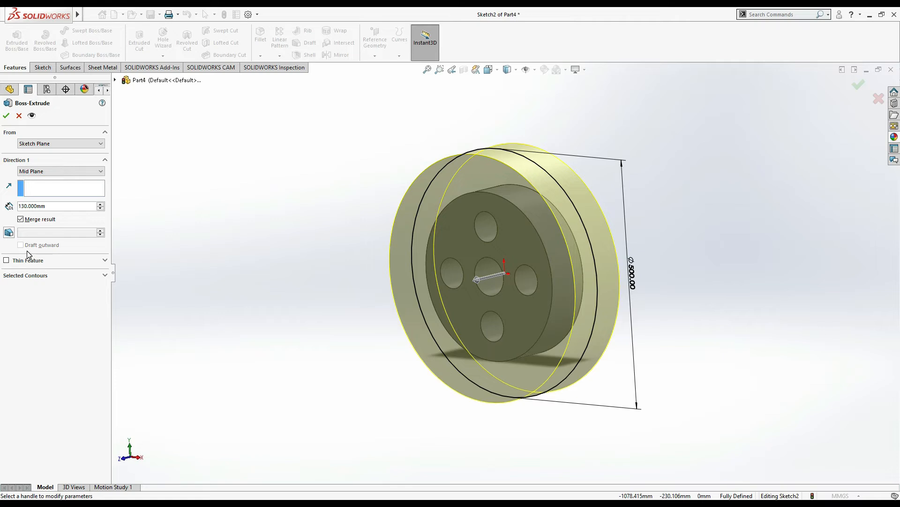
pyautogui.press('Escape')
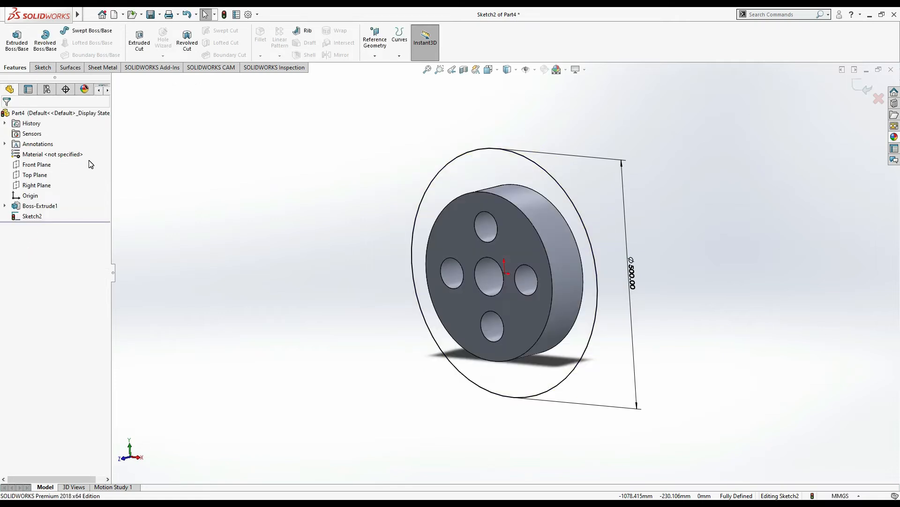
# Add a second circle to the rim sketch, centred on the origin and matching the hub's outer edge
pyautogui.hotkey('ctrl', '1')
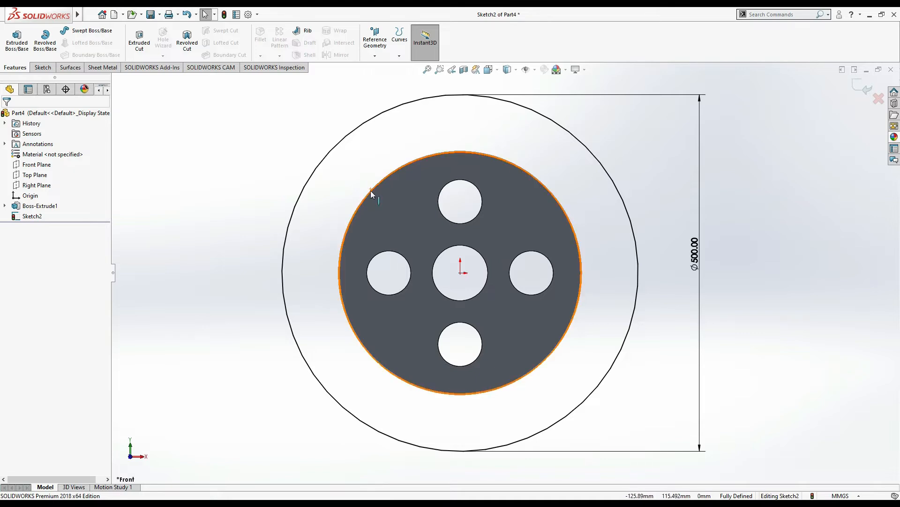
pyautogui.click(43, 67)
pyautogui.click(80, 32)
pyautogui.click(460, 272)
pyautogui.click(525, 170)
pyautogui.press('Escape')
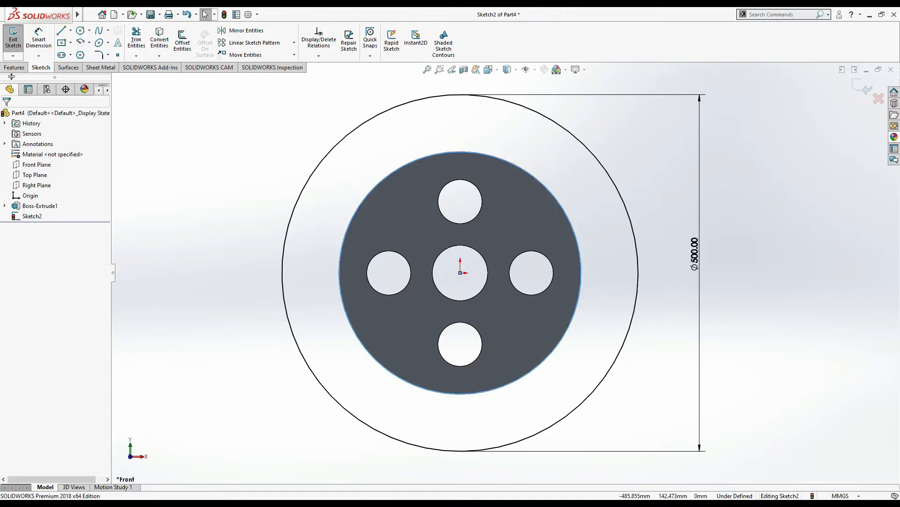
# Extrude the ring between the two circles 130 mm with the Mid Plane end condition, merged with the hub
pyautogui.click(14, 67)
pyautogui.click(16, 40)
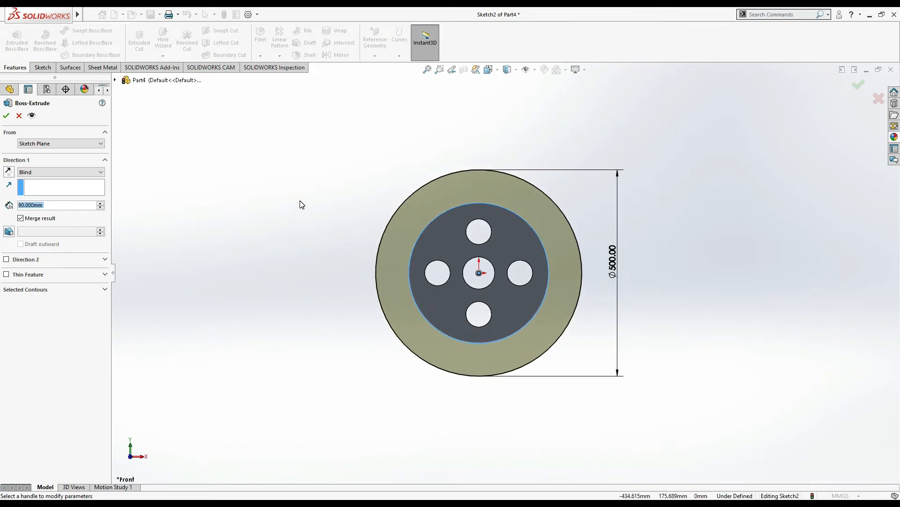
pyautogui.doubleClick(56, 205)
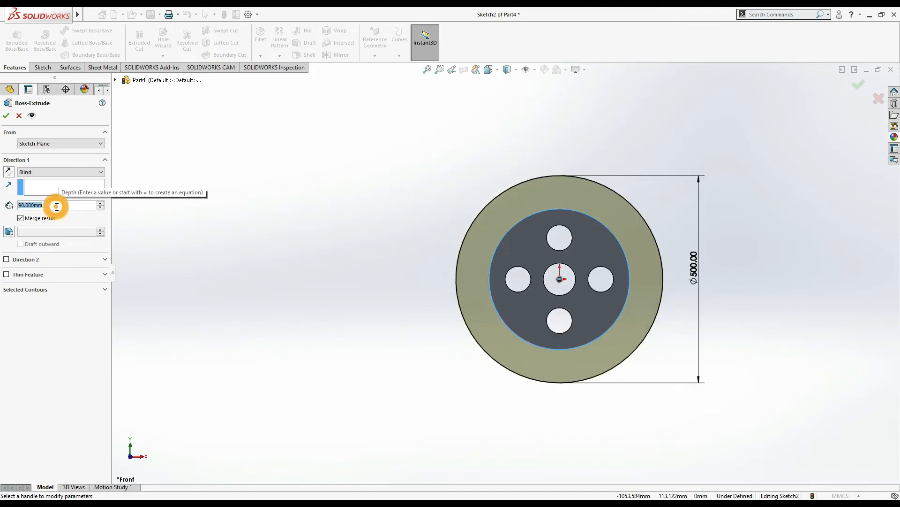
pyautogui.write('130')
pyautogui.press('Return')
pyautogui.click(60, 172)
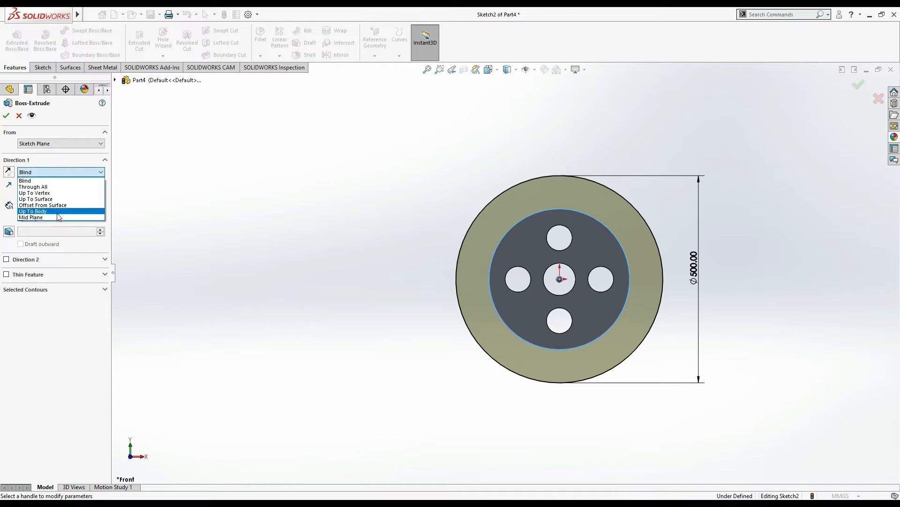
pyautogui.click(57, 217)
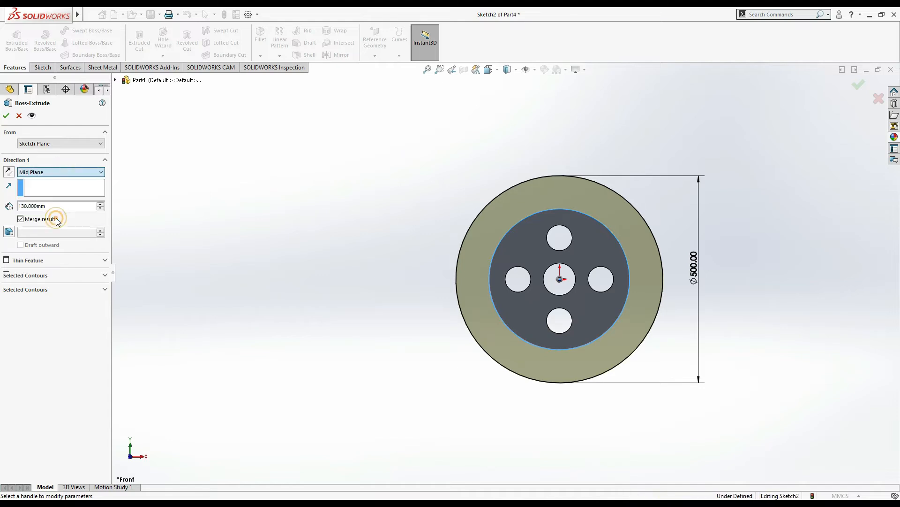
pyautogui.click(6, 116)
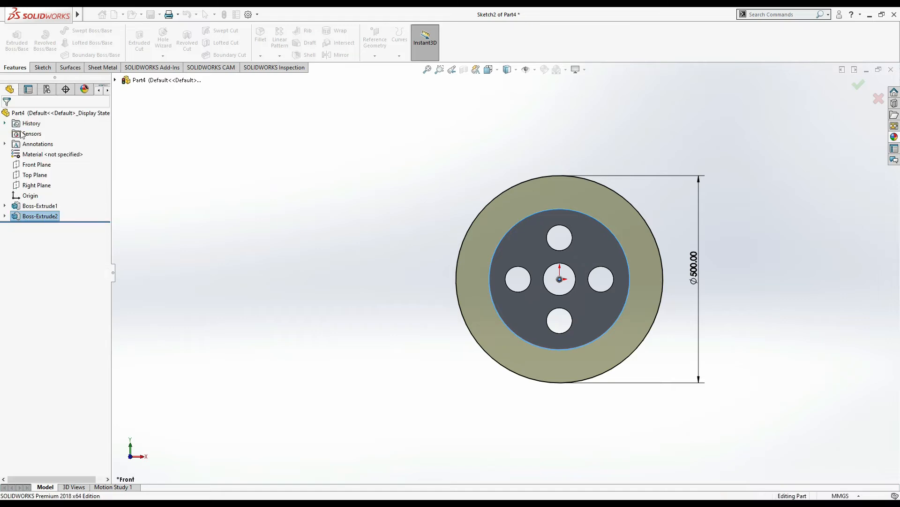
pyautogui.click(534, 116)
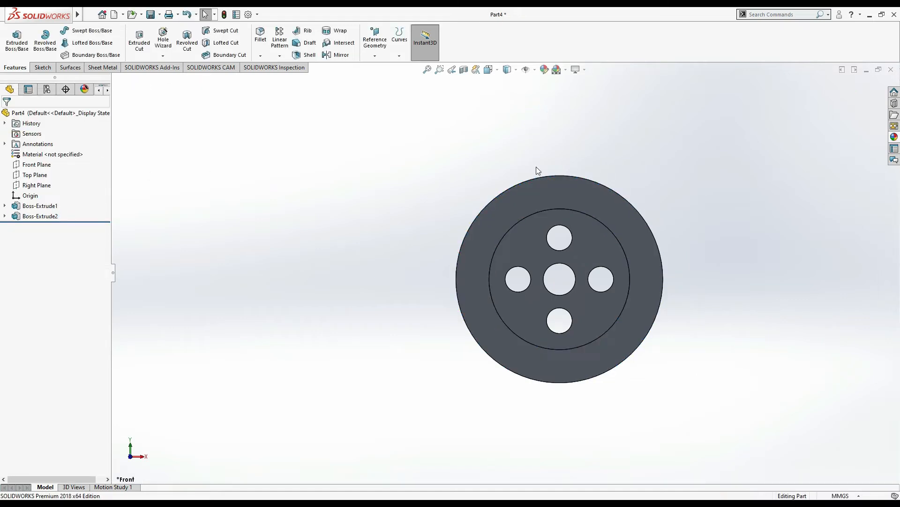
# Start a chamfer on the front inner and outer edges of the wheel's rim with a 20 mm distance at 45 degrees
pyautogui.press('space')
pyautogui.press('Escape')
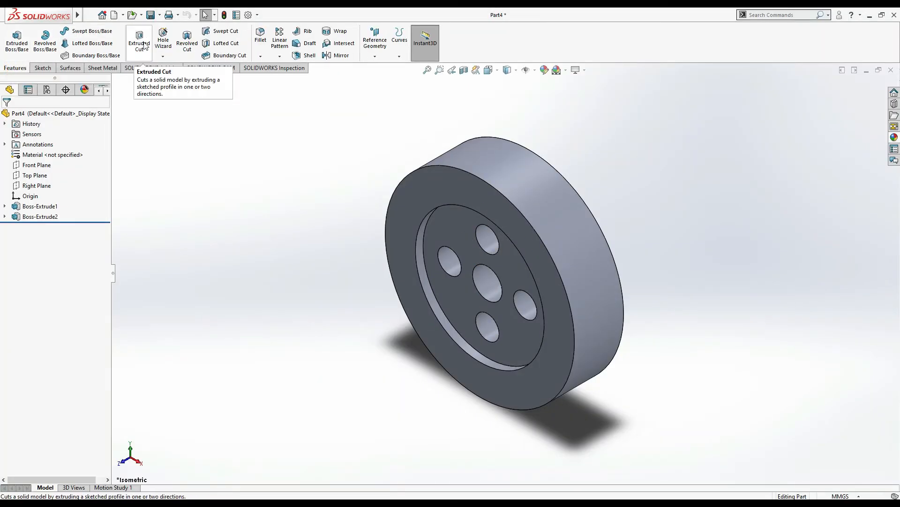
pyautogui.click(260, 56)
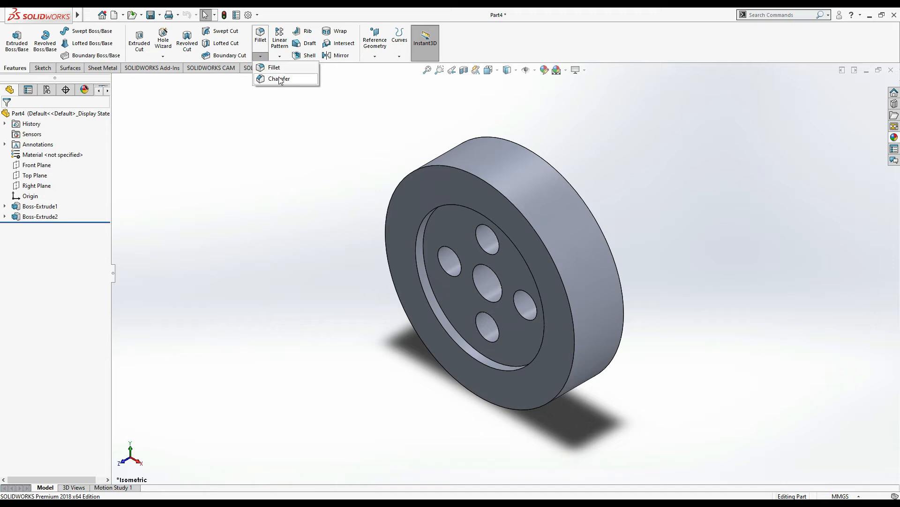
pyautogui.click(416, 250)
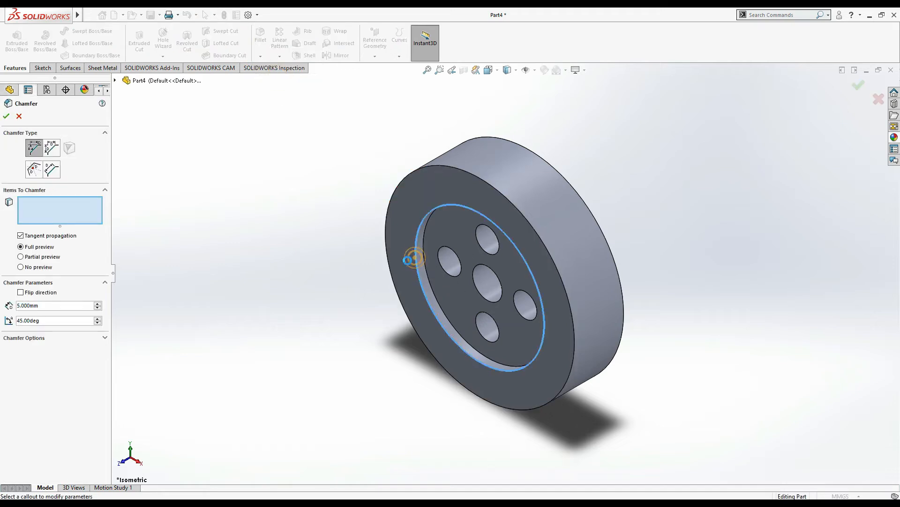
pyautogui.click(387, 233)
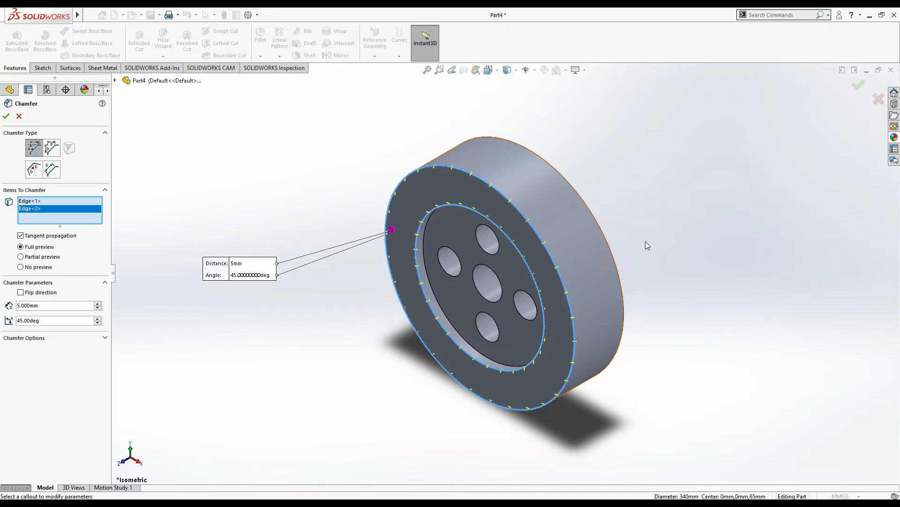
pyautogui.scroll(-1, 587, 225)
pyautogui.doubleClick(33, 305)
pyautogui.write('20')
pyautogui.press('Return')
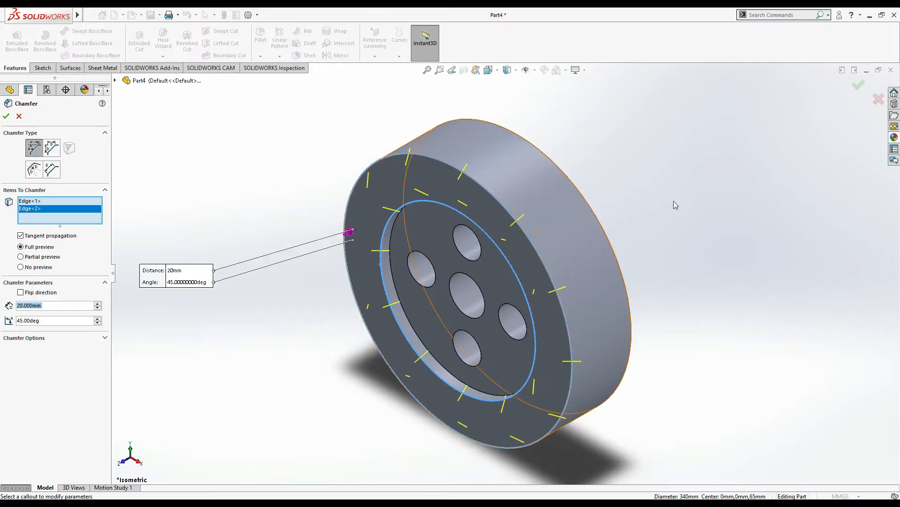
# Add the inner and outer rim edges on the wheel's opposite side, check the chamfer size in the reference drawing and apply the chamfer
pyautogui.scroll(-2, 675, 241)
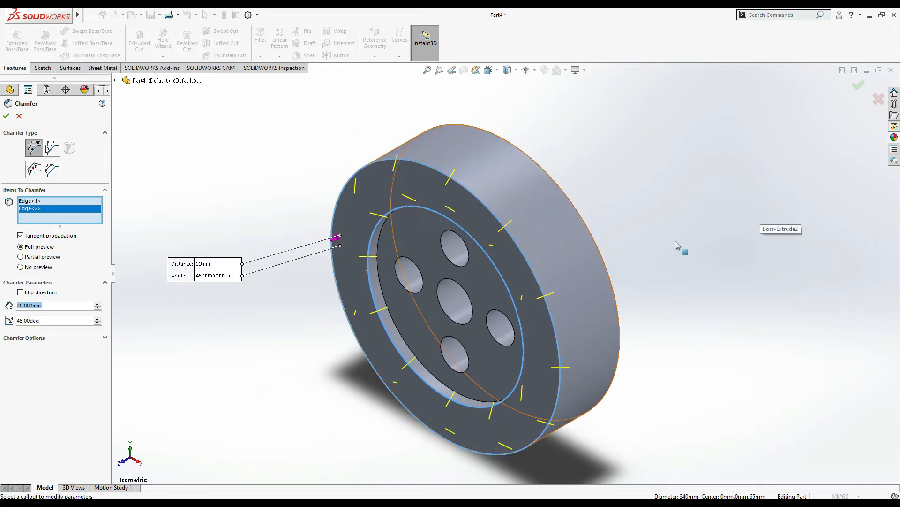
pyautogui.scroll(1, 671, 241)
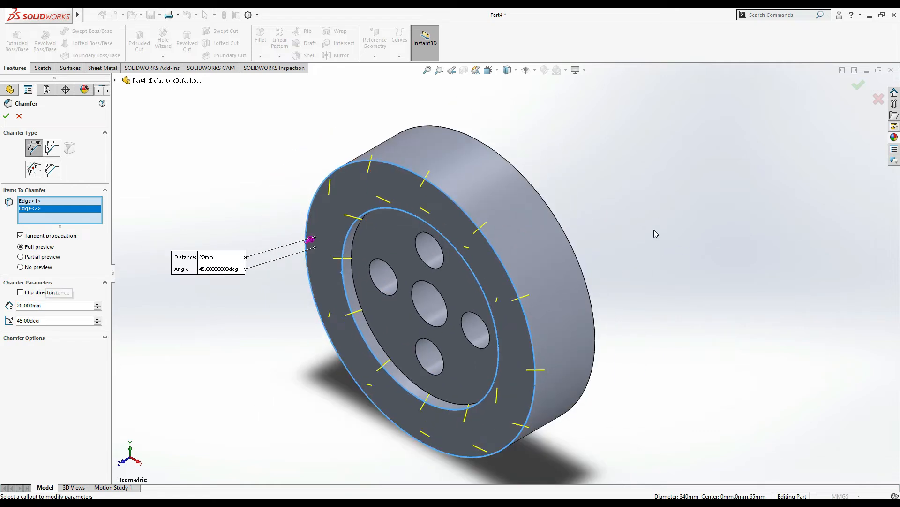
pyautogui.press('Right')
pyautogui.press('Right')
pyautogui.press('Right')
pyautogui.press('Right')
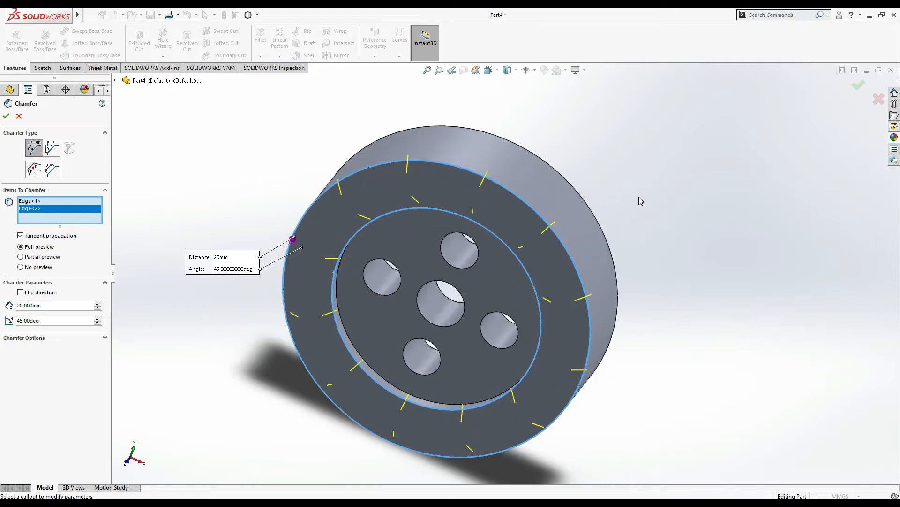
pyautogui.press('Right')
pyautogui.press('Right')
pyautogui.press('Right')
pyautogui.press('Right')
pyautogui.press('Right')
pyautogui.press('Right')
pyautogui.press('Right')
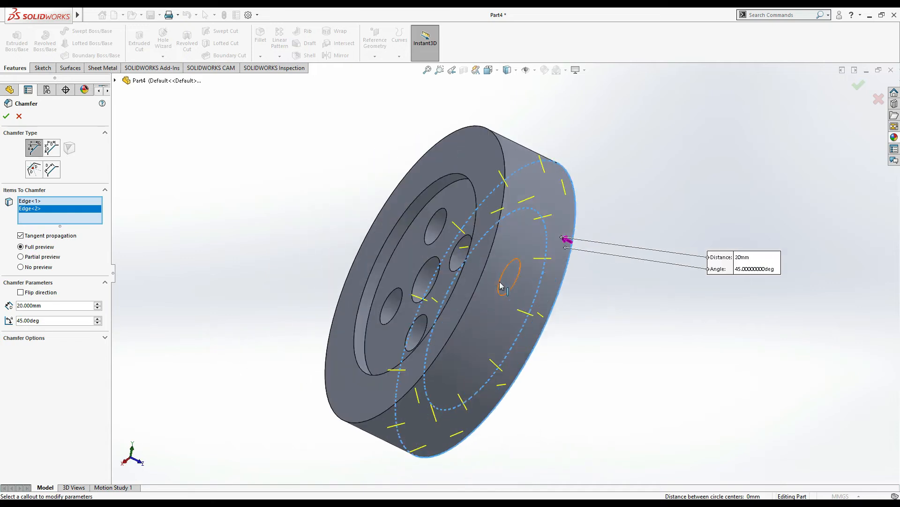
pyautogui.click(500, 149)
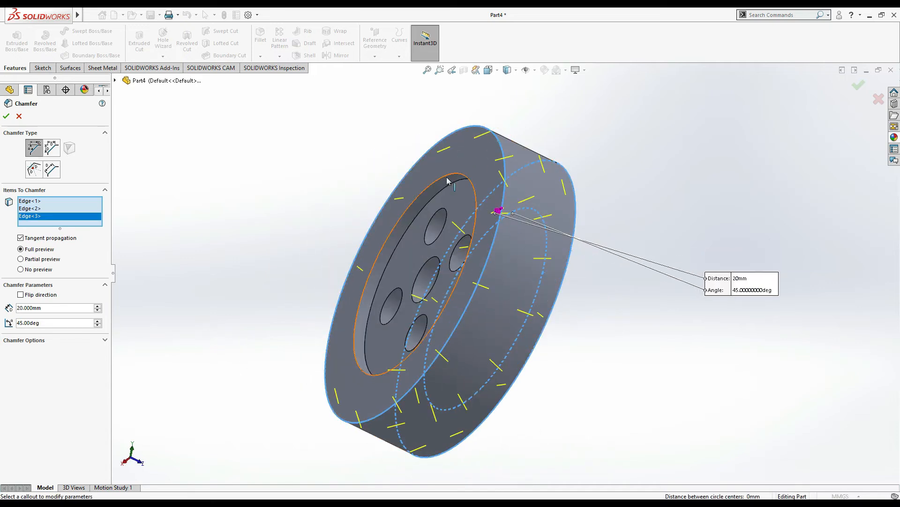
pyautogui.click(446, 181)
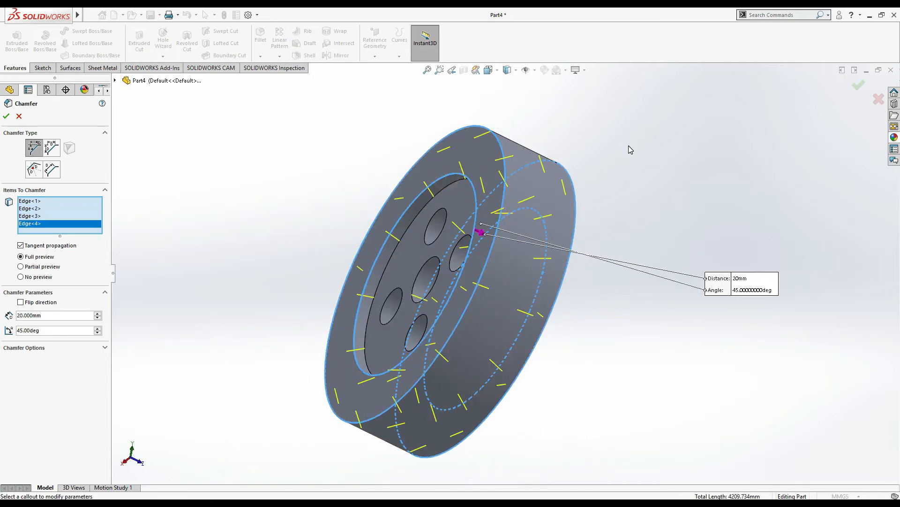
pyautogui.hotkey('alt', 'Tab')
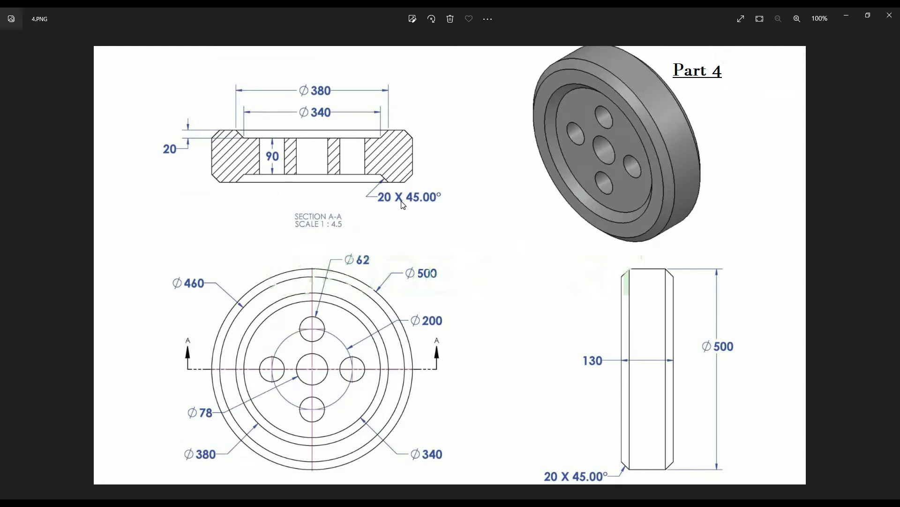
pyautogui.hotkey('alt', 'Tab')
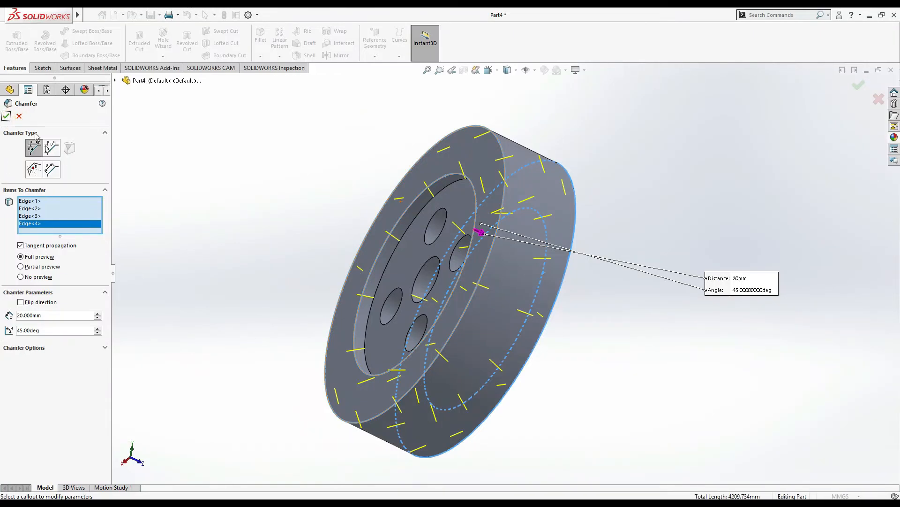
pyautogui.click(6, 117)
pyautogui.click(240, 166)
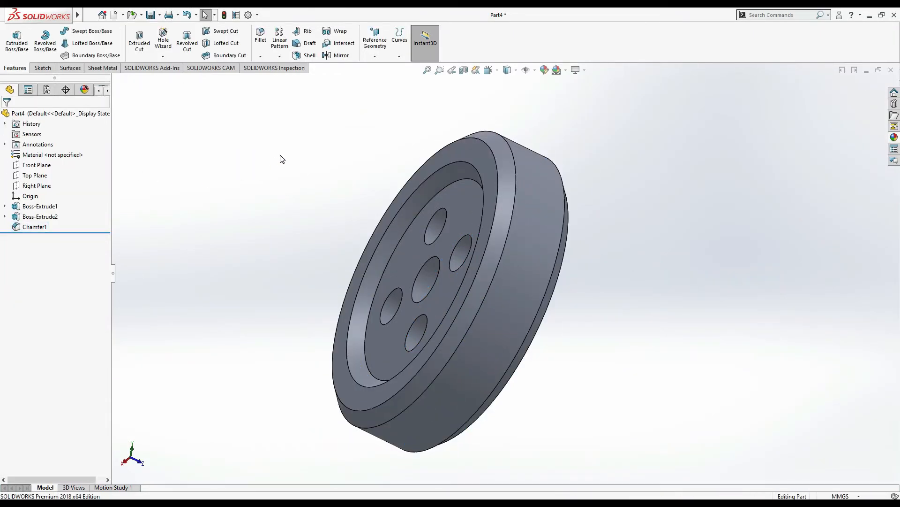
# Show the wheel in an isometric view and apply a dark gray standard color to the whole part
pyautogui.press('space')
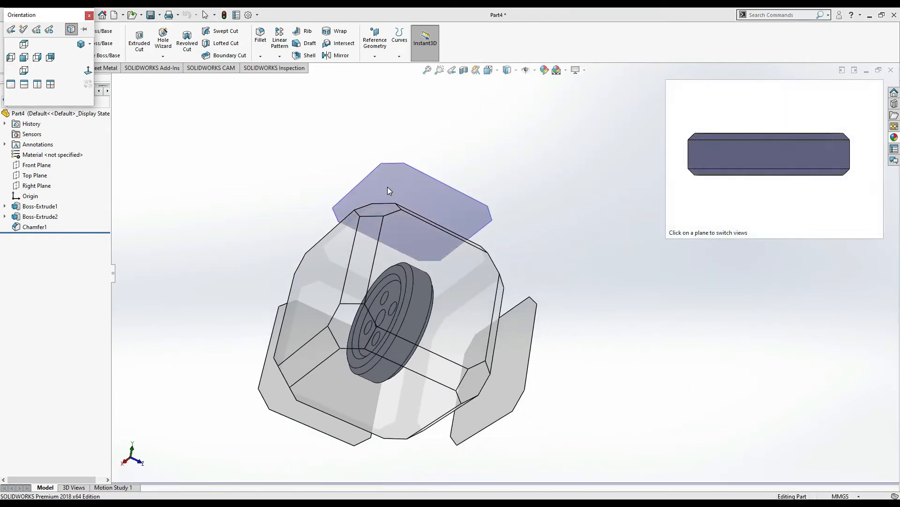
pyautogui.click(384, 211)
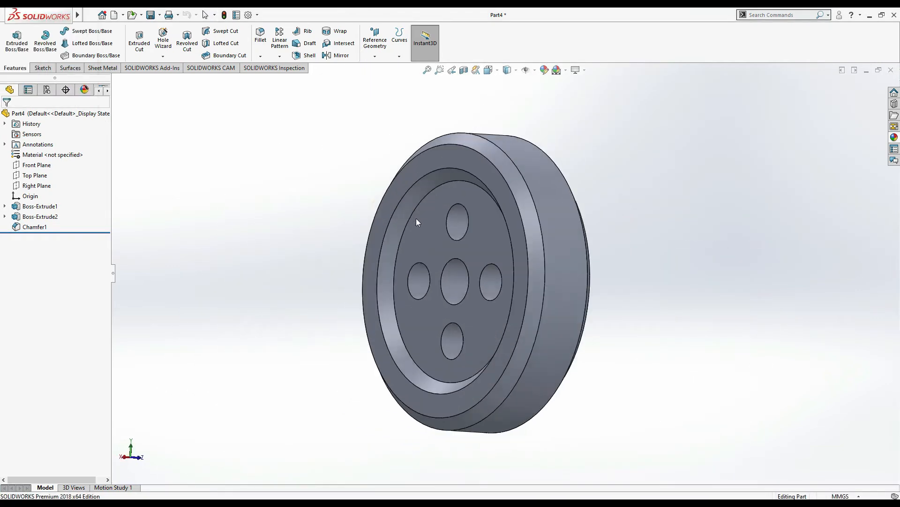
pyautogui.click(547, 71)
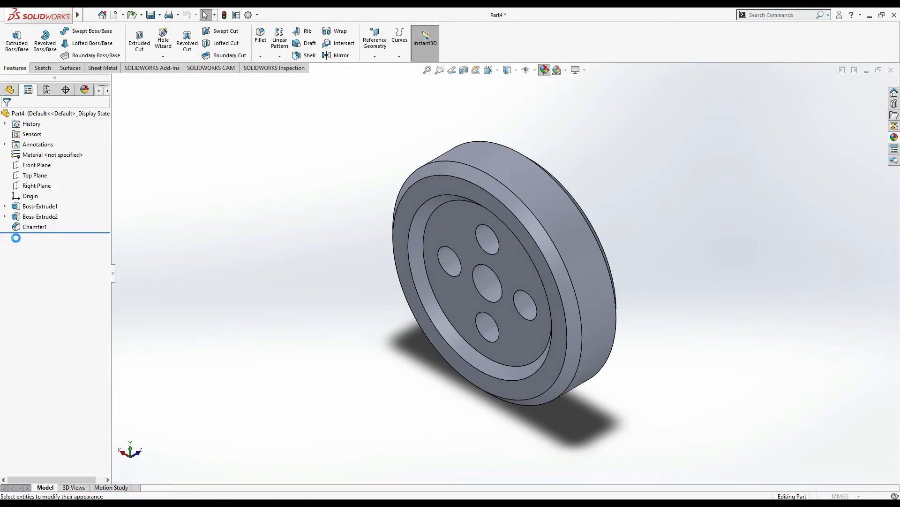
pyautogui.click(76, 312)
pyautogui.click(76, 319)
pyautogui.click(76, 310)
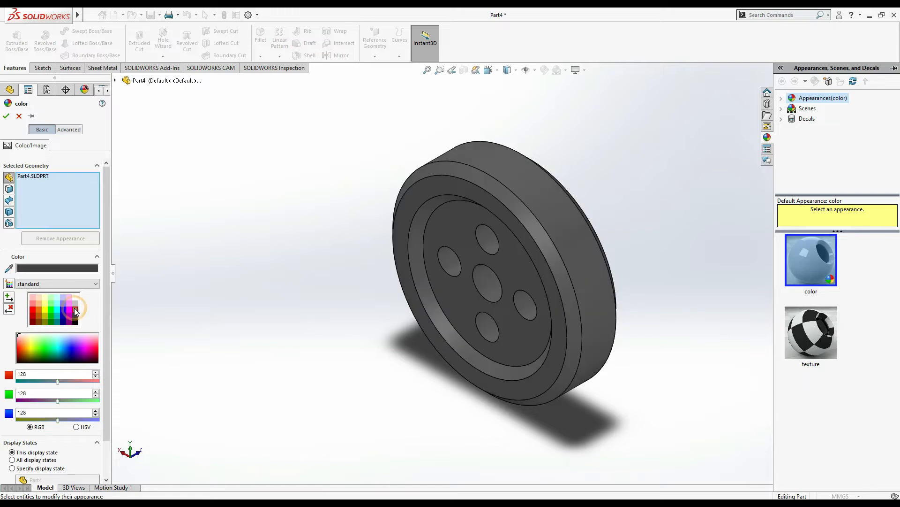
pyautogui.click(7, 117)
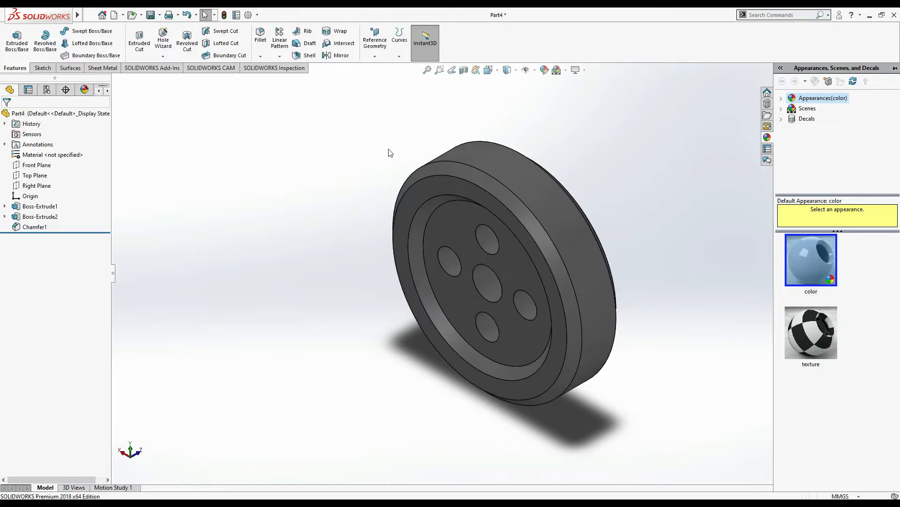
# Turn on the perspective display, try the Plain White scene and restore the gradient background scene
pyautogui.click(576, 70)
pyautogui.click(602, 105)
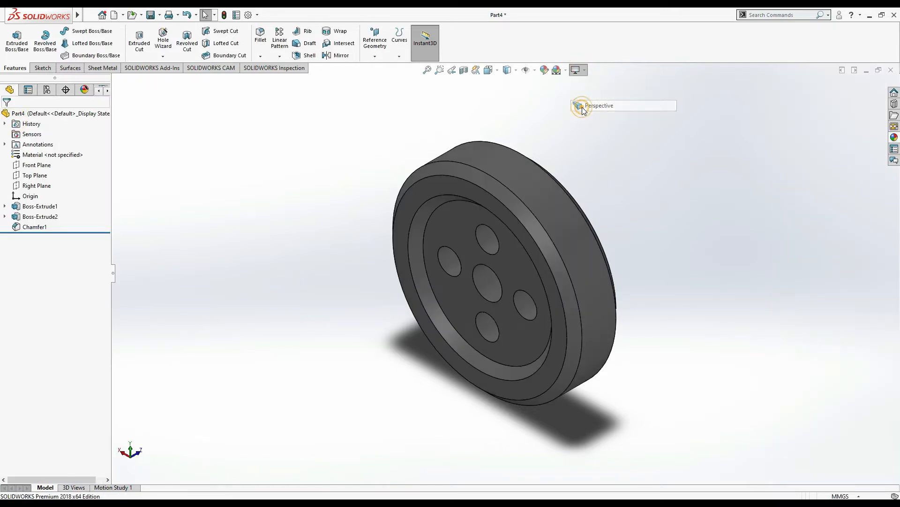
pyautogui.click(566, 70)
pyautogui.click(569, 94)
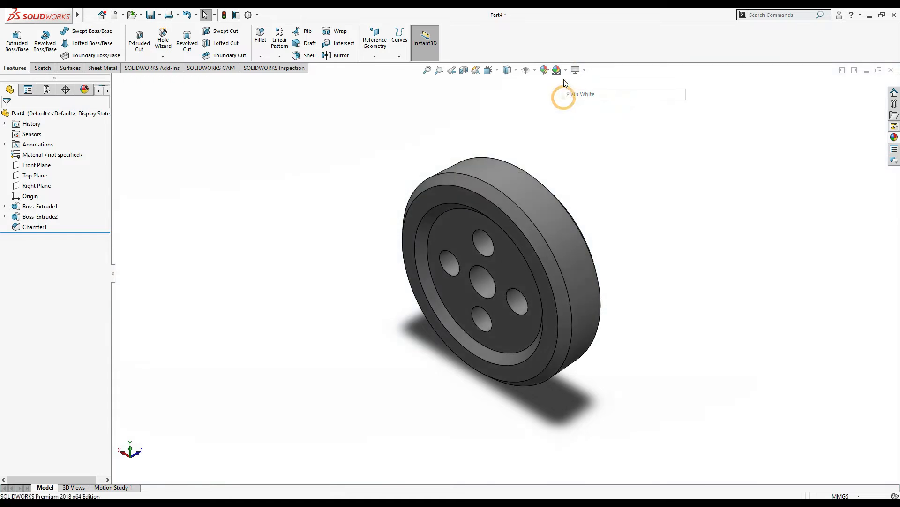
pyautogui.click(566, 70)
pyautogui.click(569, 85)
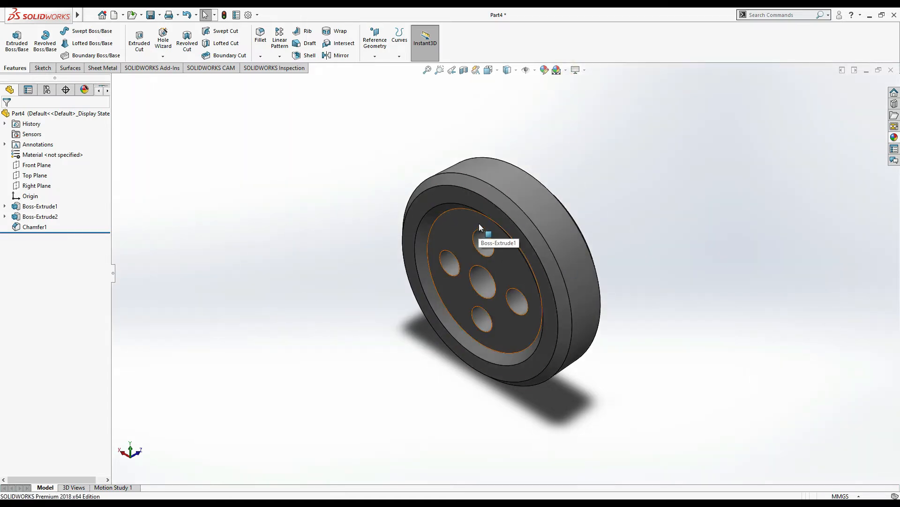
# Save the finished wheel part
pyautogui.hotkey('ctrl', 's')
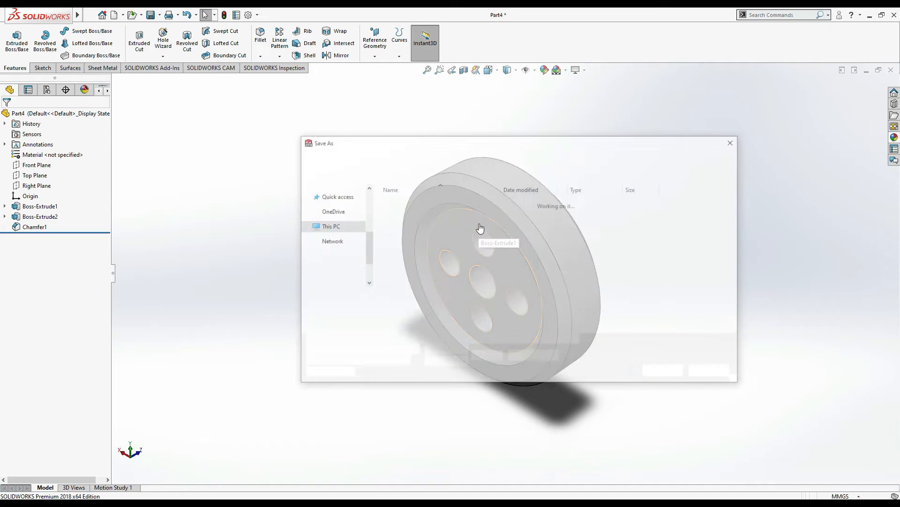
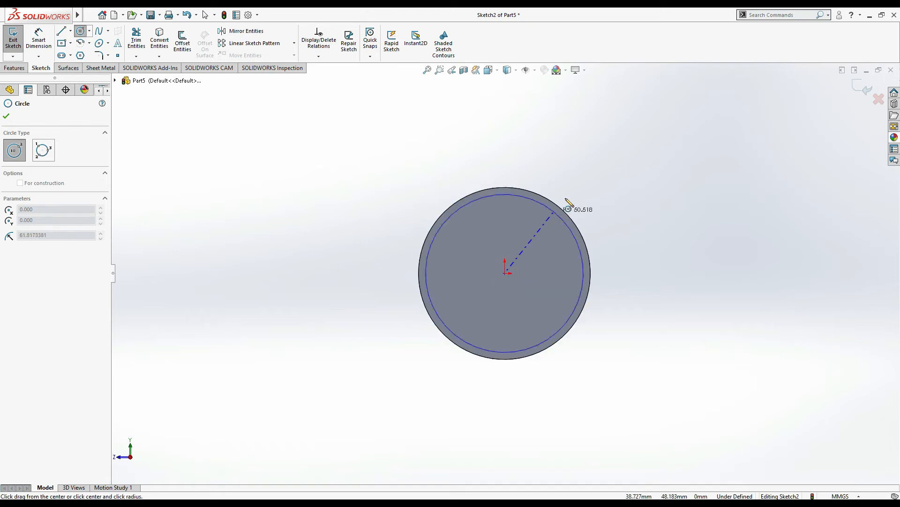
# Finish an origin-centred circle about 124 mm in diameter around Part5's disc and dimension its diameter at 160 mm
pyautogui.click(574, 205)
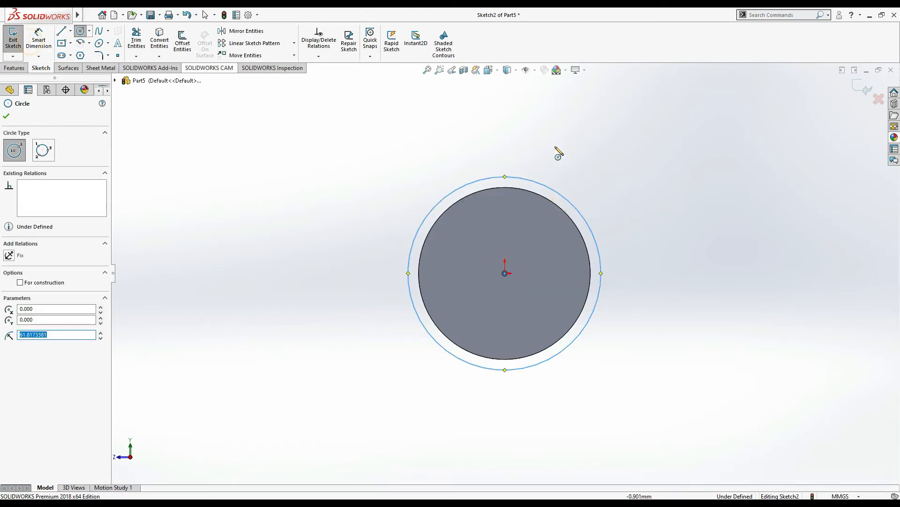
pyautogui.click(30, 48)
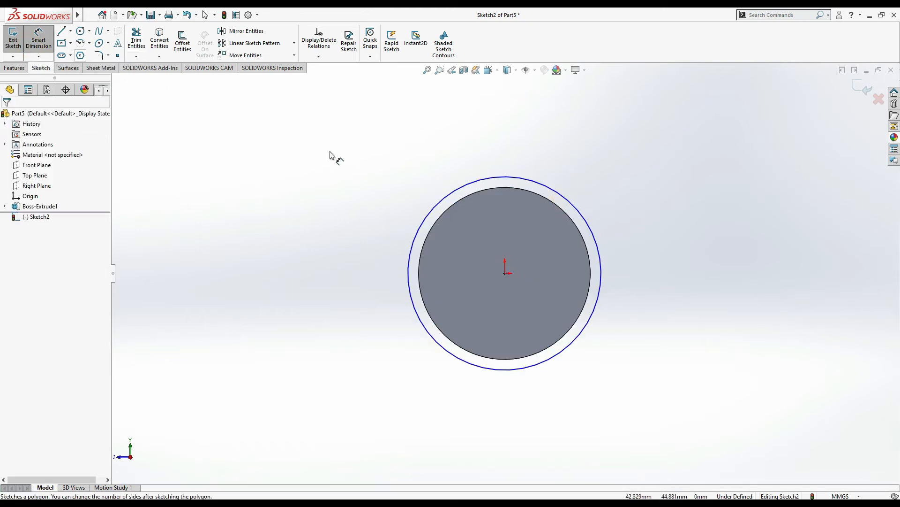
pyautogui.click(602, 276)
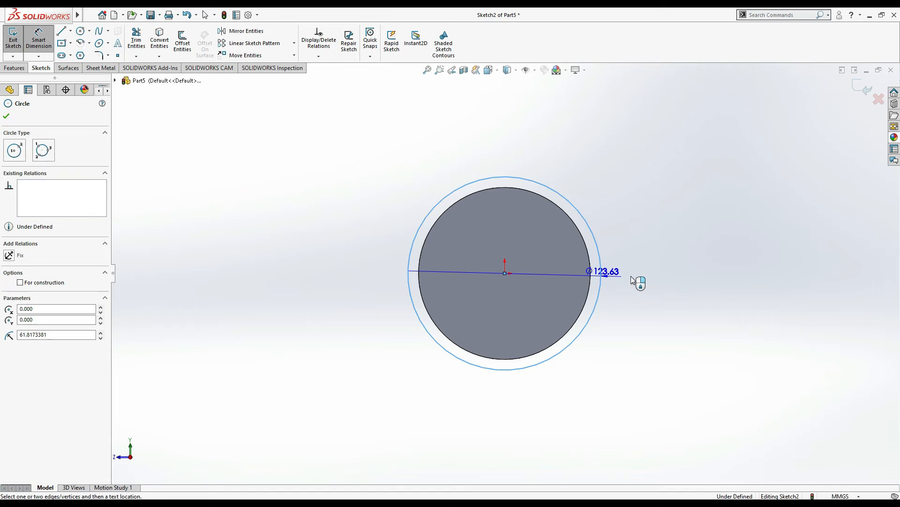
pyautogui.click(631, 275)
pyautogui.write('165')
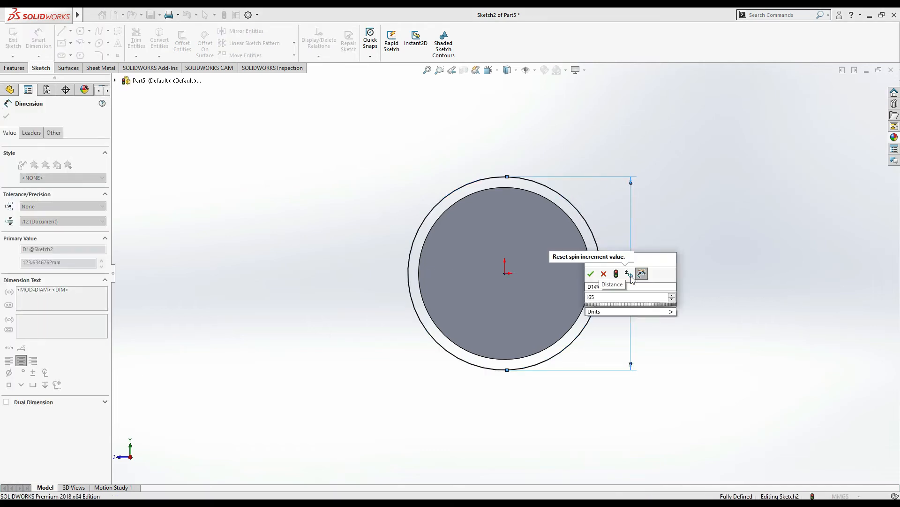
pyautogui.press('BackSpace')
pyautogui.write('0')
pyautogui.press('Return')
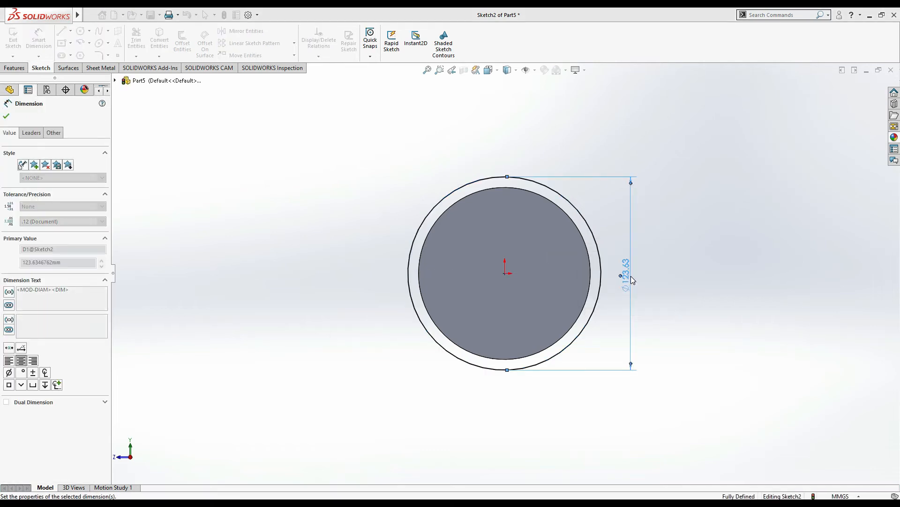
# Extrude the 160 mm circle 50 mm as a blind boss merged with the disc, checking the Part 5 drawing
pyautogui.click(14, 68)
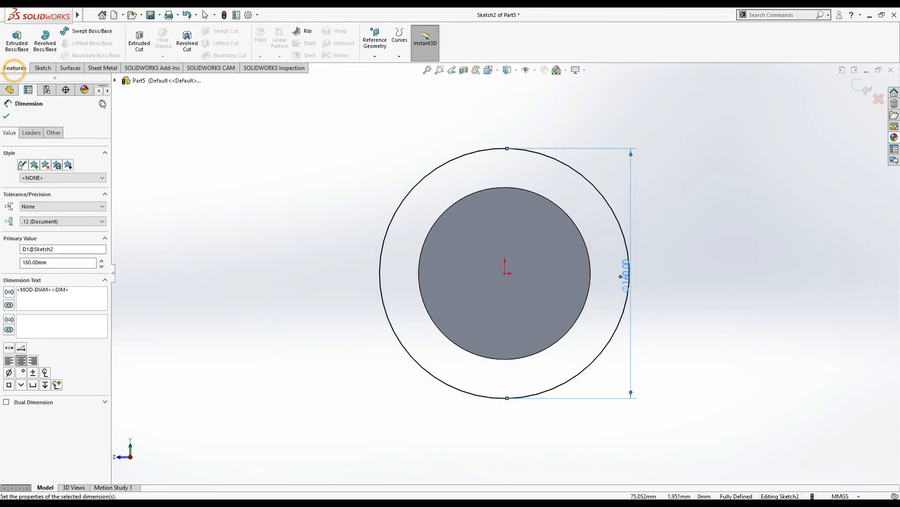
pyautogui.click(14, 42)
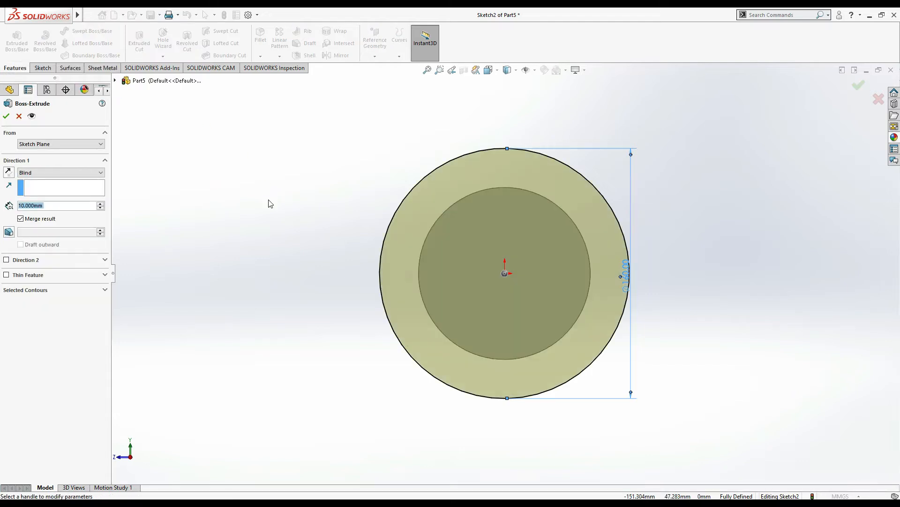
pyautogui.press('Right')
pyautogui.click(139, 213)
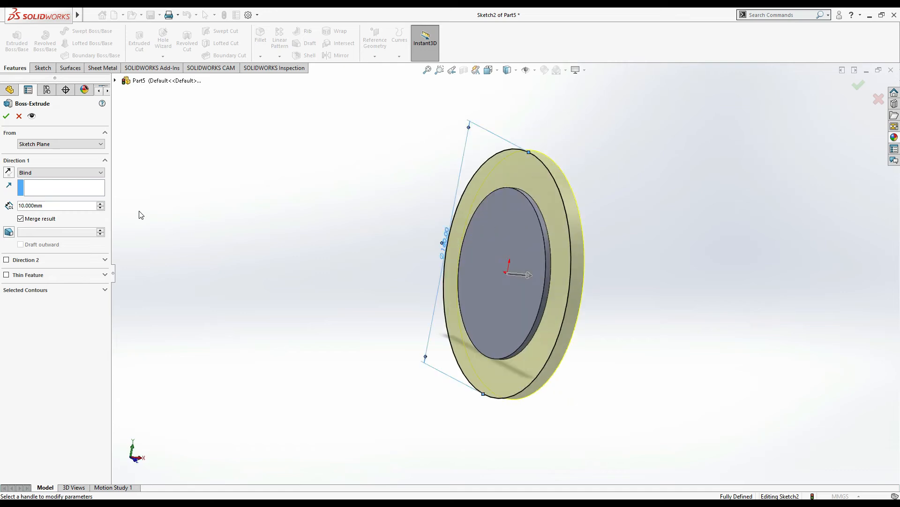
pyautogui.hotkey('alt', 'Tab')
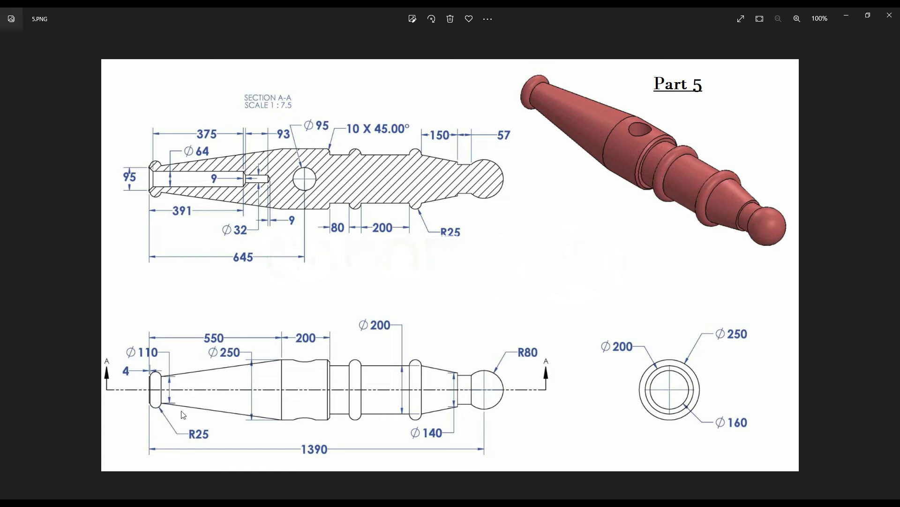
pyautogui.hotkey('alt', 'Tab')
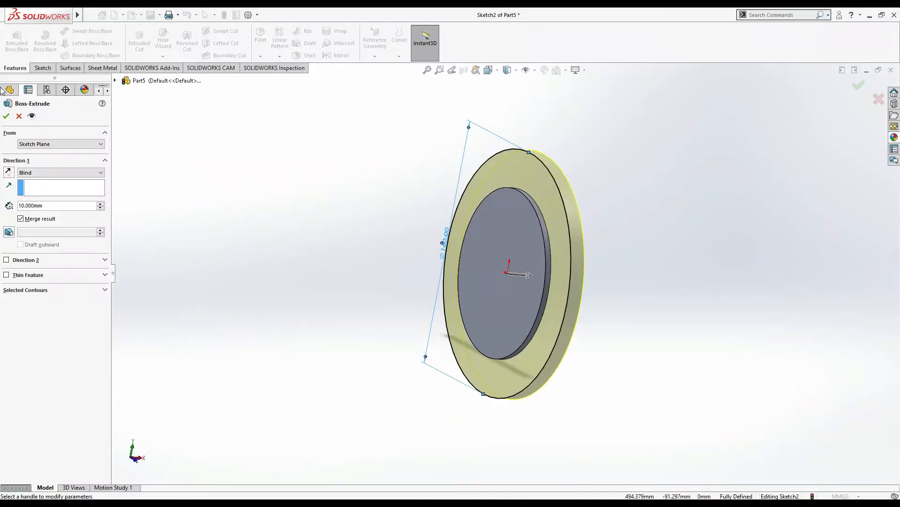
pyautogui.doubleClick(77, 205)
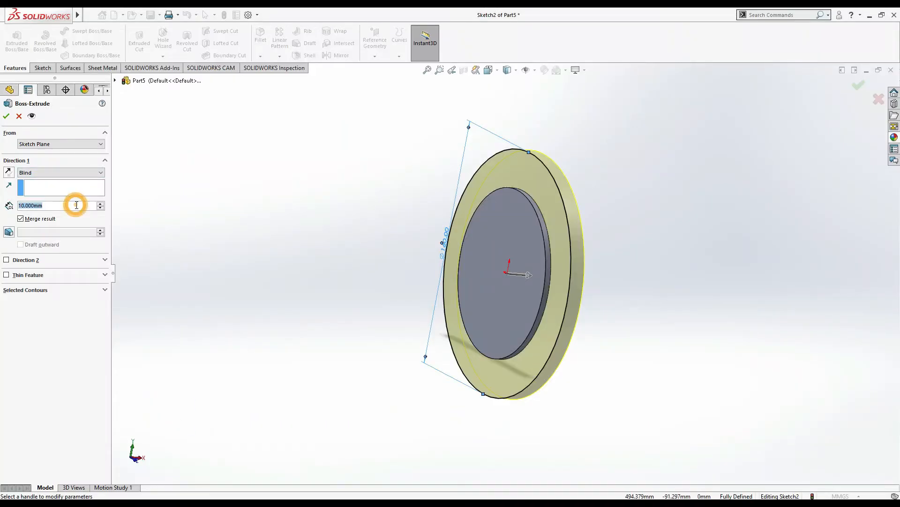
pyautogui.write('50')
pyautogui.press('Return')
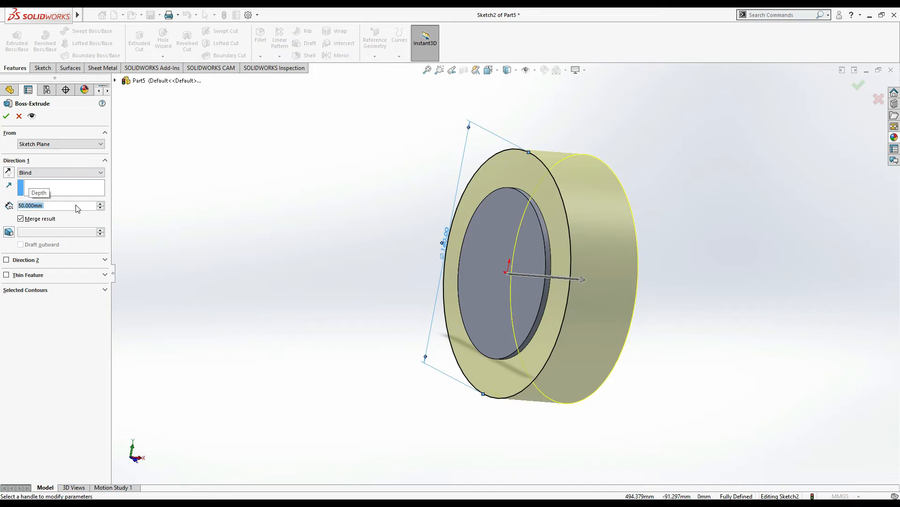
pyautogui.click(6, 116)
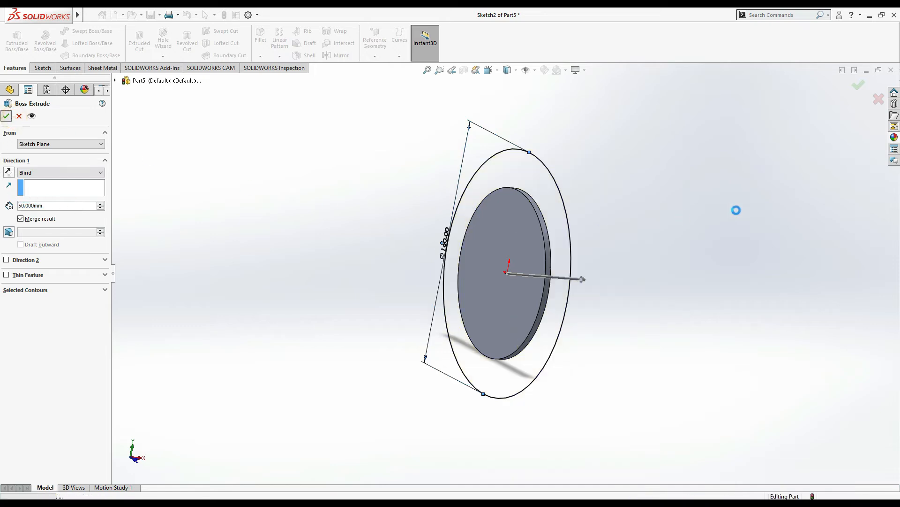
# Round the rim of the 160 mm disc with a full round fillet, using its outer cylindrical face as centre and both flat faces as sides
pyautogui.hotkey('alt', 'Tab')
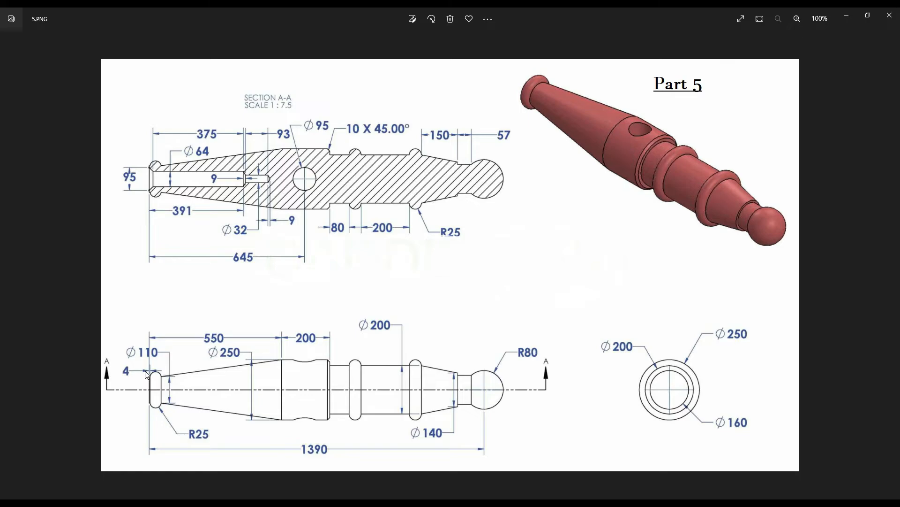
pyautogui.hotkey('alt', 'Tab')
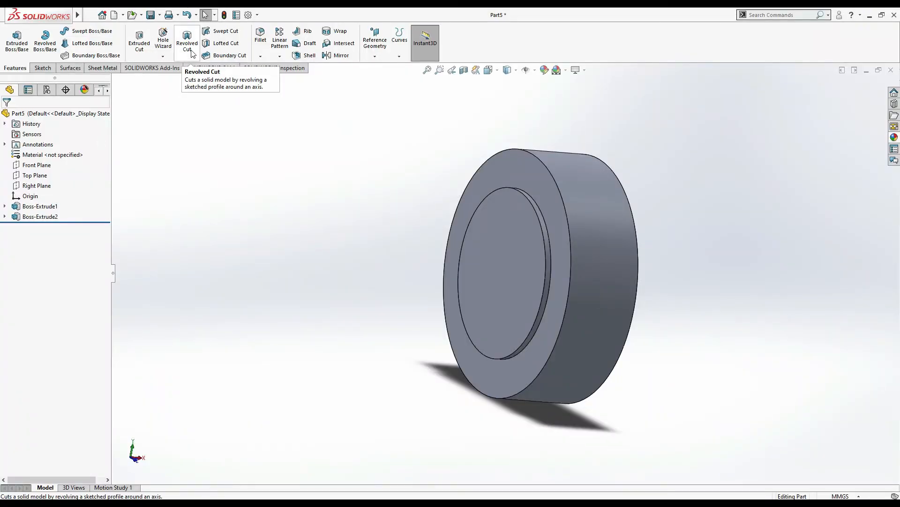
pyautogui.click(263, 46)
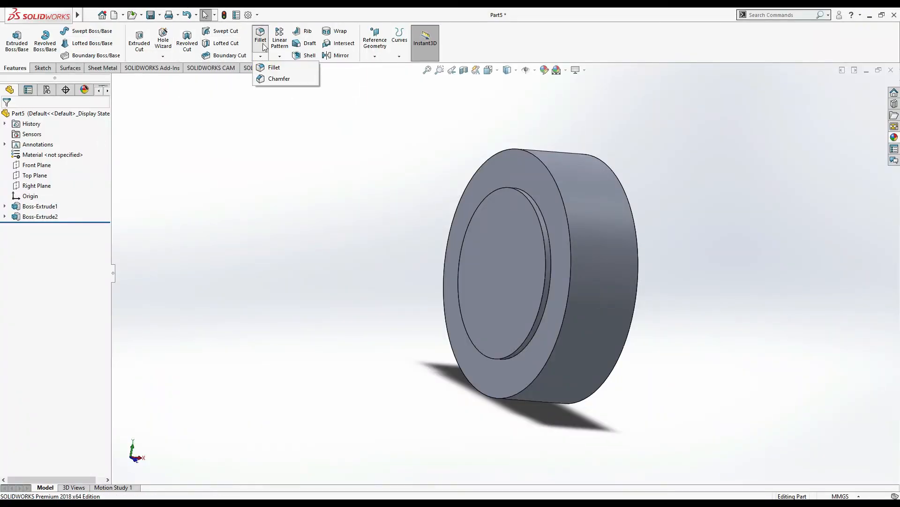
pyautogui.click(264, 47)
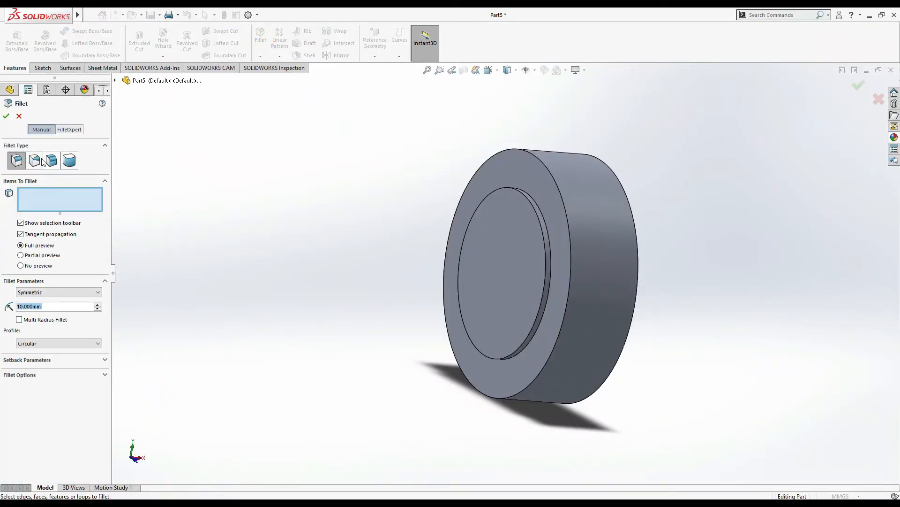
pyautogui.click(69, 161)
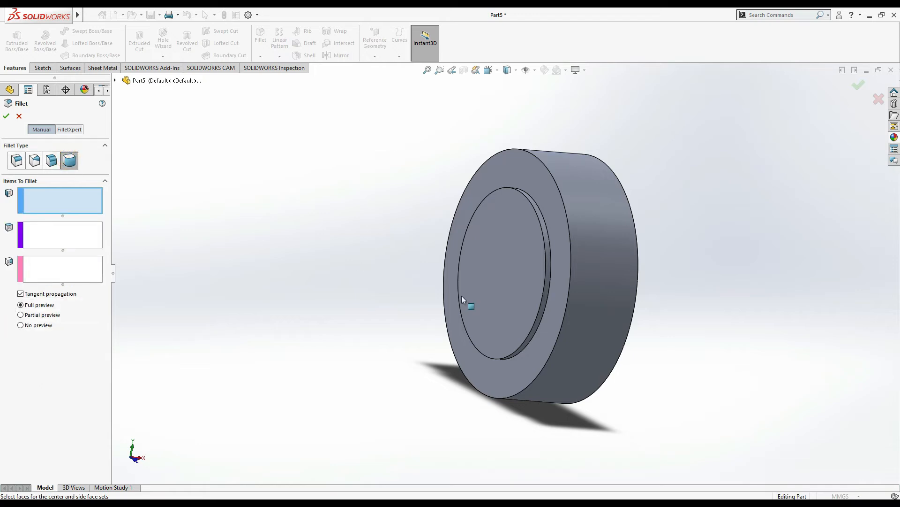
pyautogui.click(562, 221)
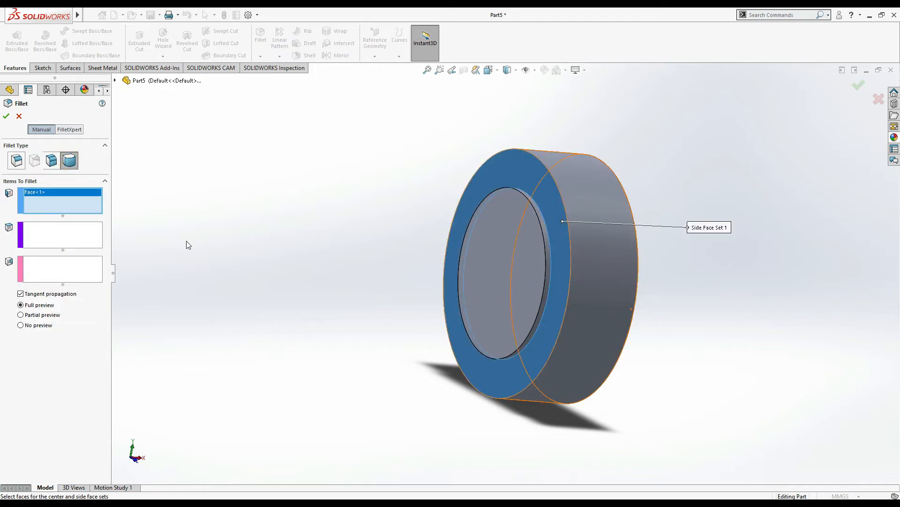
pyautogui.click(71, 232)
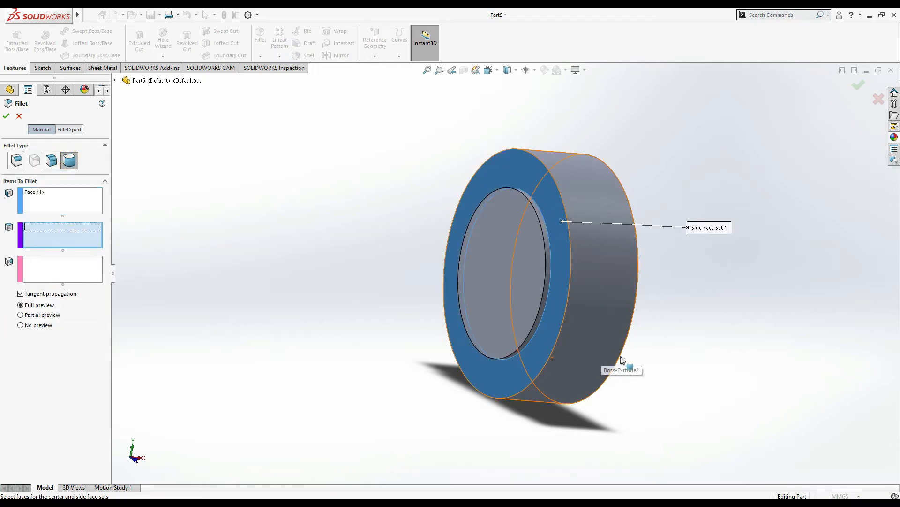
pyautogui.click(589, 278)
pyautogui.click(51, 268)
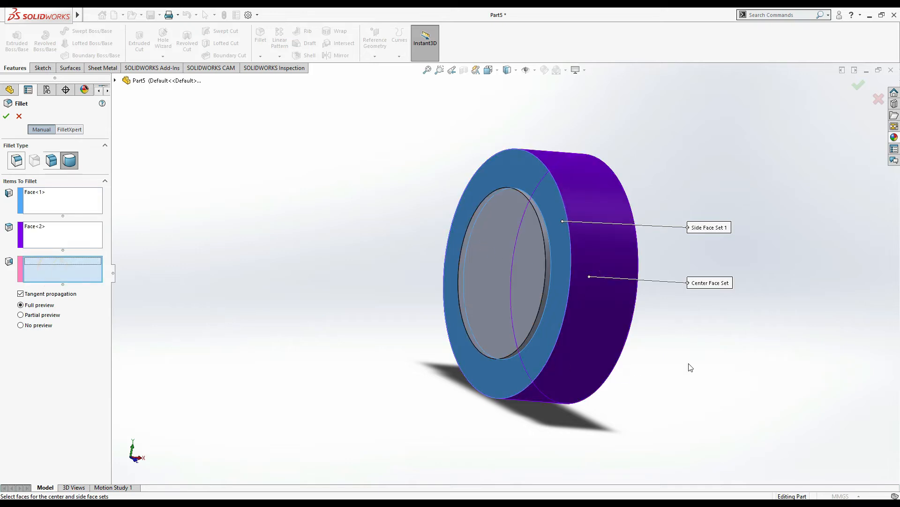
pyautogui.moveTo(666, 359); pyautogui.dragTo(655, 359, button='middle')
pyautogui.press('Left')
pyautogui.press('Left')
pyautogui.press('Left')
pyautogui.press('Left')
pyautogui.press('Left')
pyautogui.press('Left')
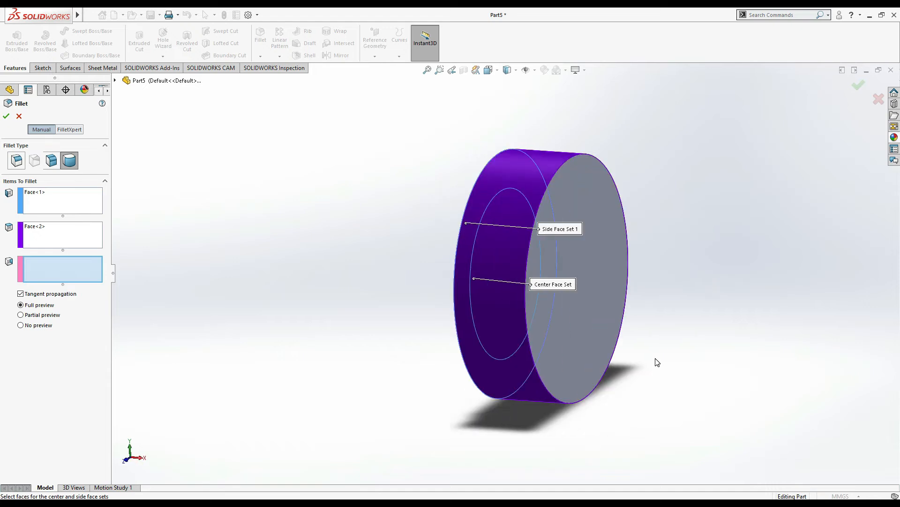
pyautogui.click(611, 339)
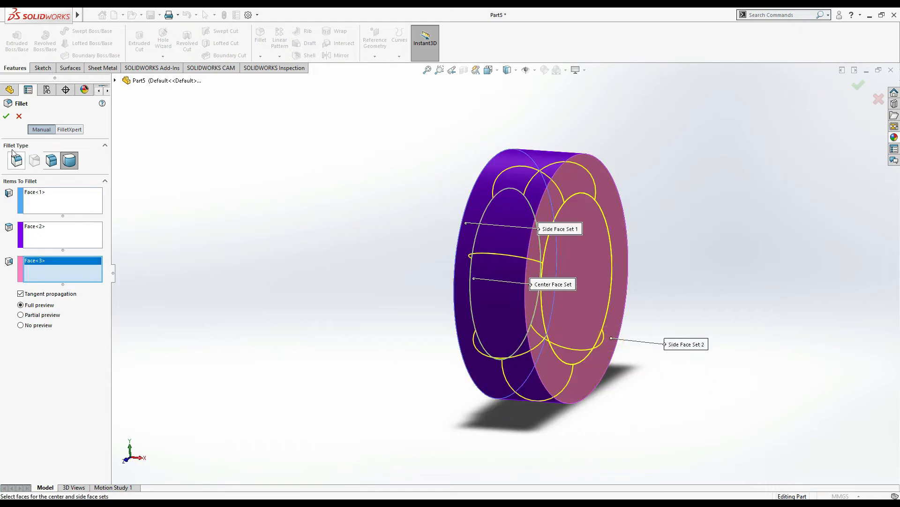
pyautogui.click(7, 117)
pyautogui.click(356, 220)
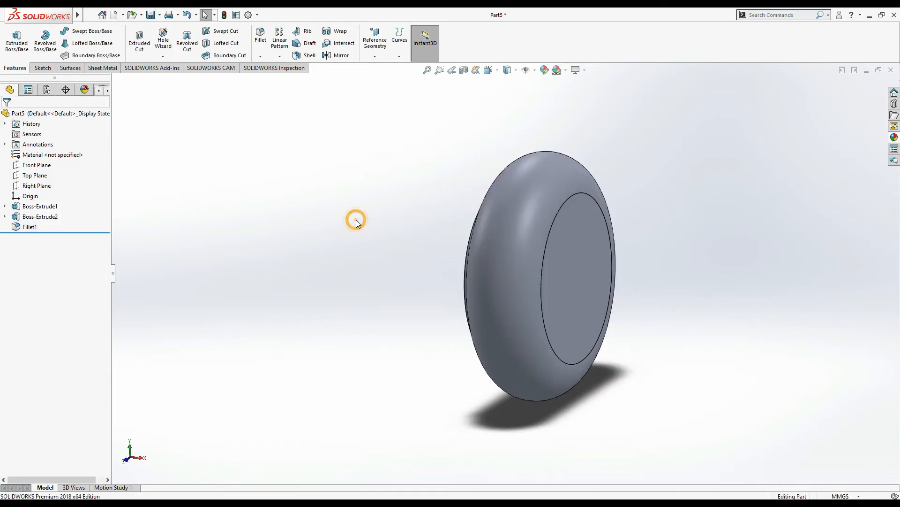
# Create a reference plane offset 550 mm from the Right Plane, toward the rounded disc's side, following the Part 5 drawing
pyautogui.press('Right')
pyautogui.press('Right')
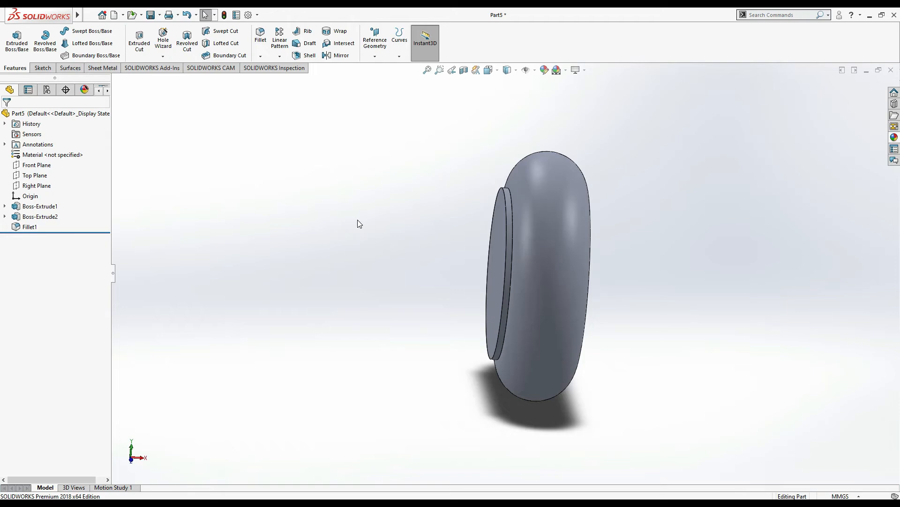
pyautogui.hotkey('alt', 'Tab')
pyautogui.click(375, 43)
pyautogui.click(378, 71)
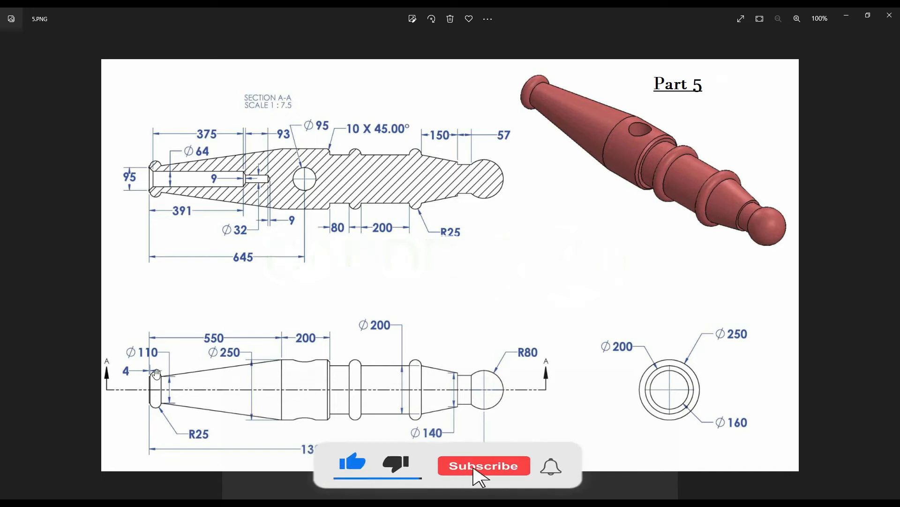
pyautogui.scroll(5, 156, 392)
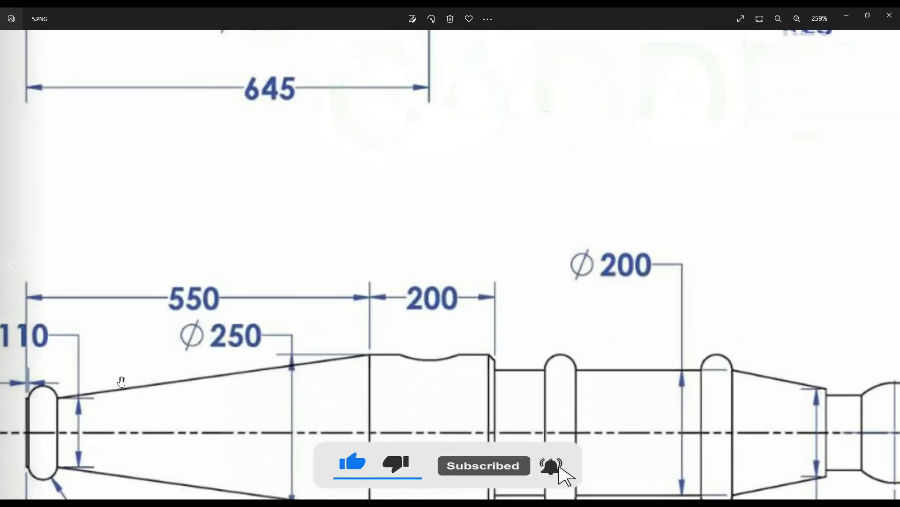
pyautogui.scroll(-2, 185, 372)
pyautogui.scroll(-5, 296, 372)
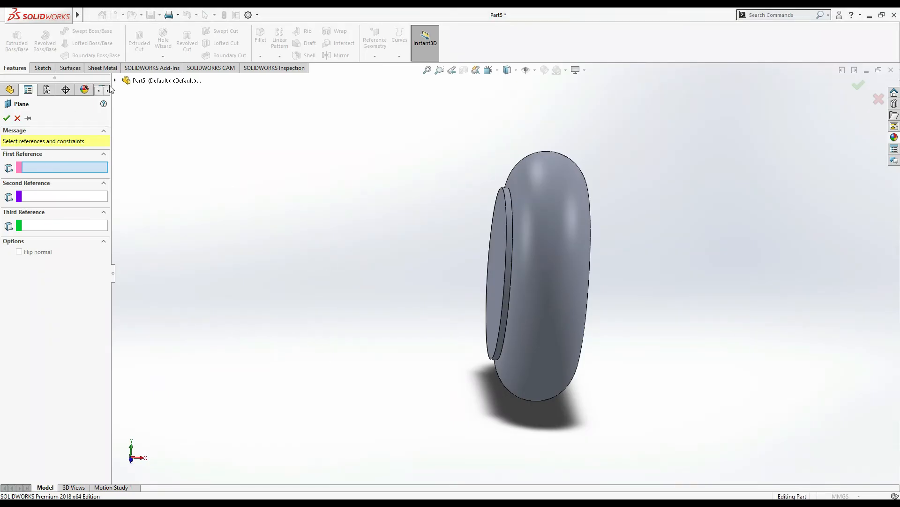
pyautogui.click(115, 81)
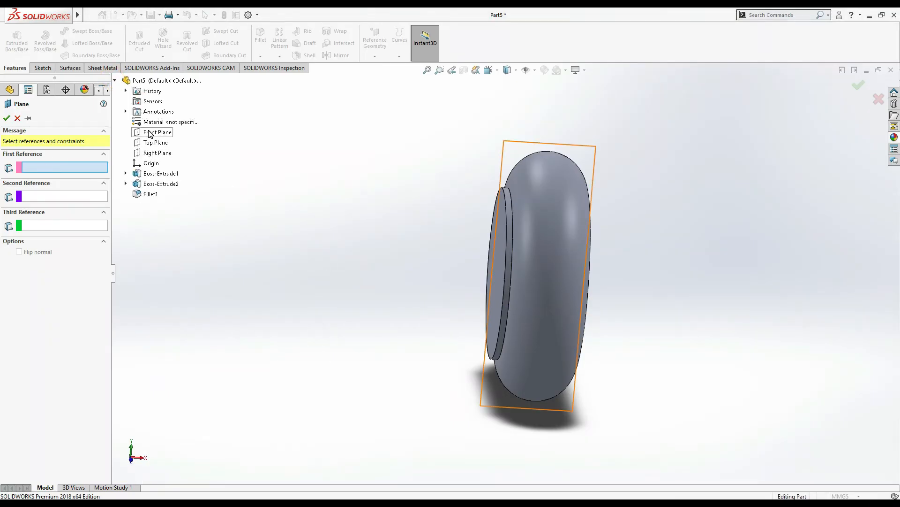
pyautogui.click(153, 154)
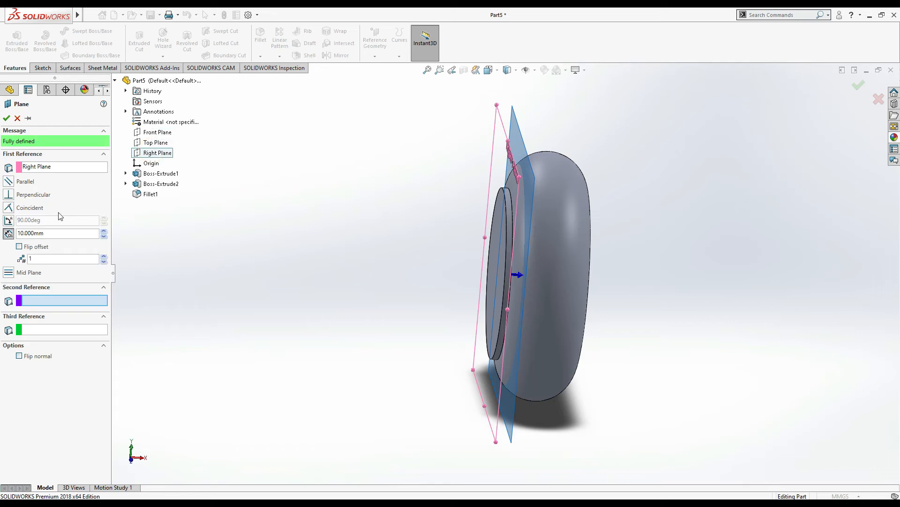
pyautogui.click(71, 231)
pyautogui.press('Return')
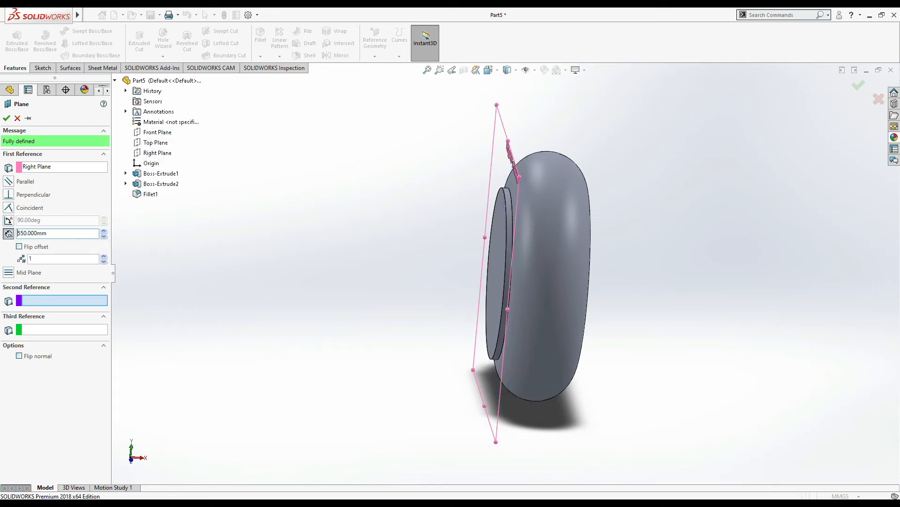
pyautogui.scroll(7, 599, 157)
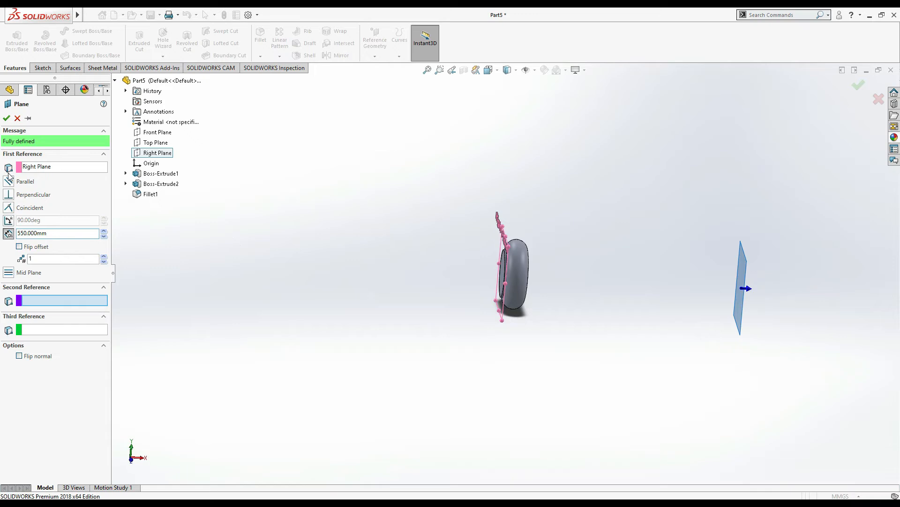
pyautogui.click(5, 119)
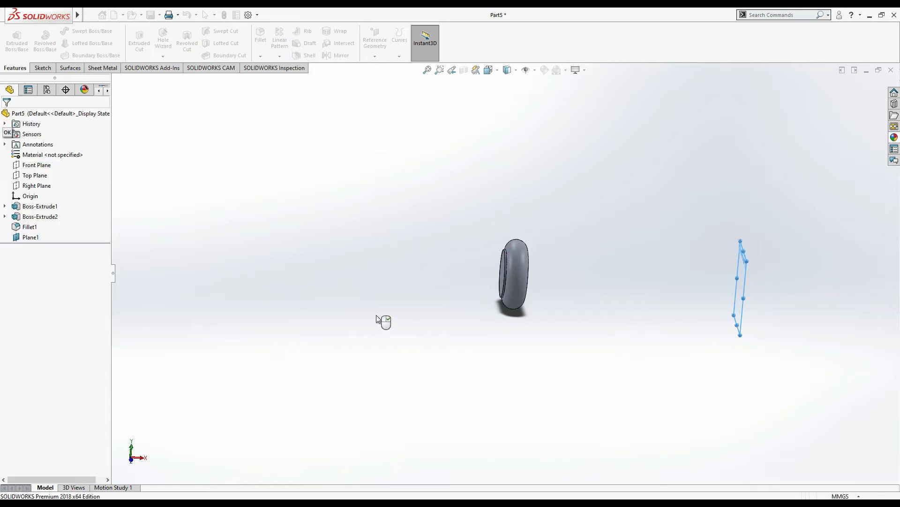
# Start a sketch on the 550 mm offset plane and draw an origin-centred circle about 220 mm in diameter
pyautogui.rightClick(741, 293)
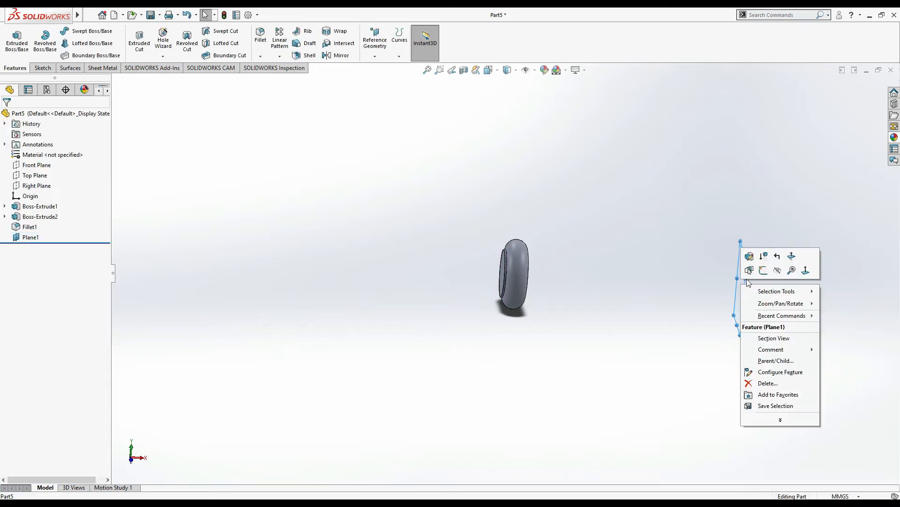
pyautogui.click(763, 271)
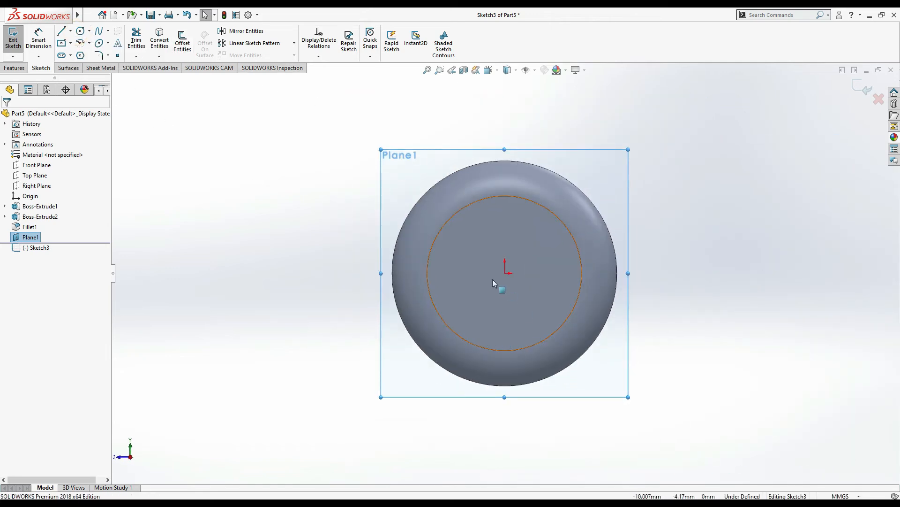
pyautogui.click(80, 30)
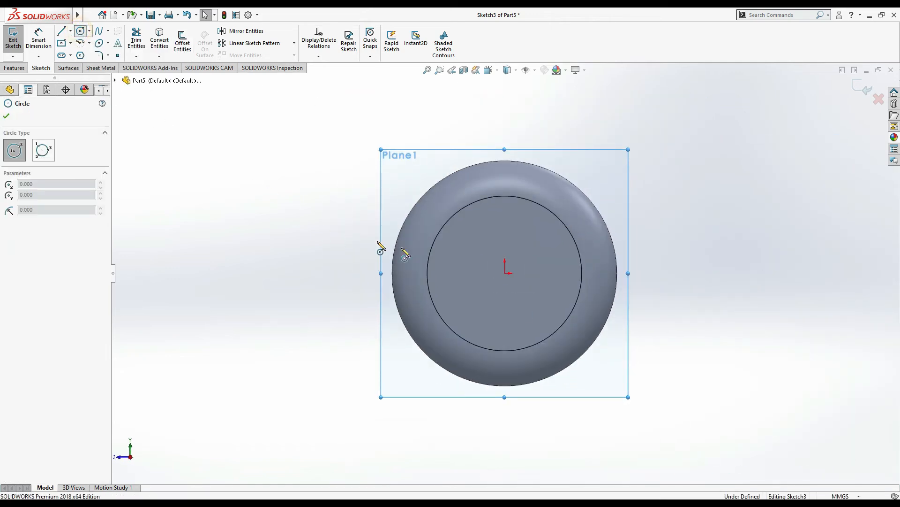
pyautogui.click(505, 274)
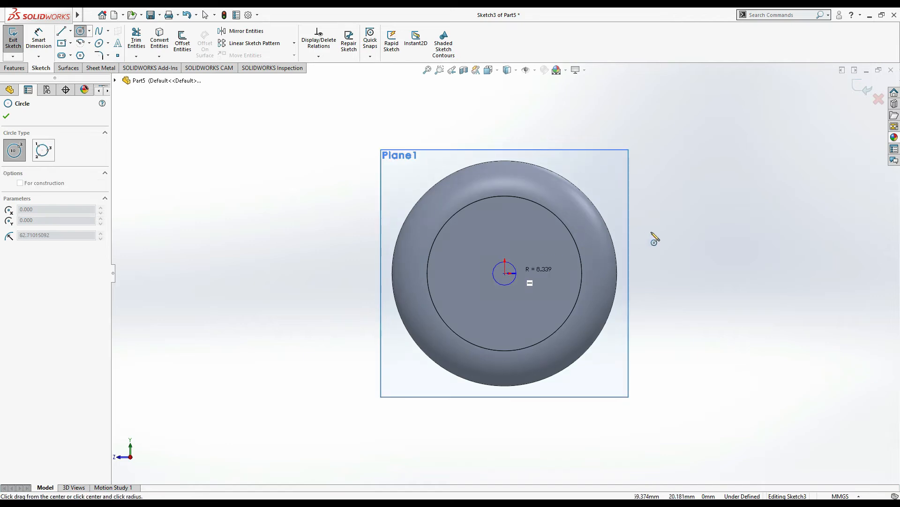
pyautogui.click(654, 237)
# Check the Part 5 drawing and dimension the circle's diameter on the offset plane at 250 mm
pyautogui.hotkey('alt', 'Tab')
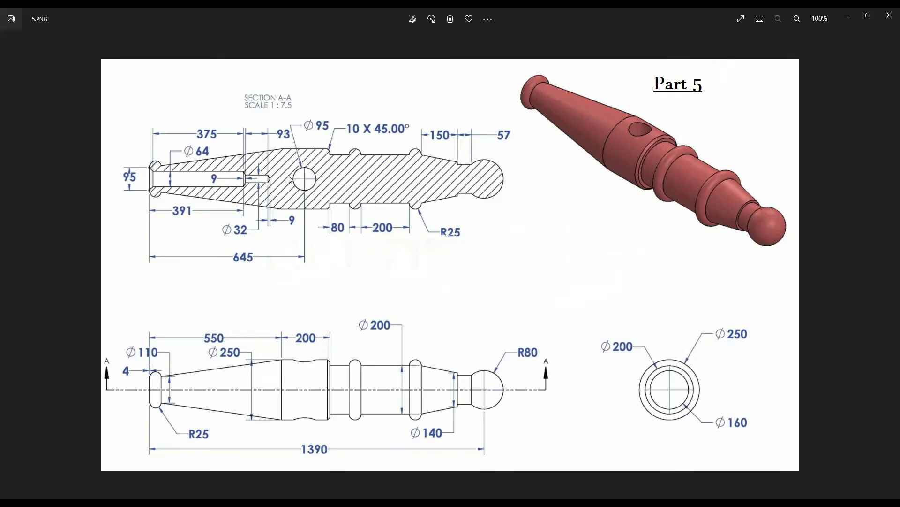
pyautogui.hotkey('alt', 'Tab')
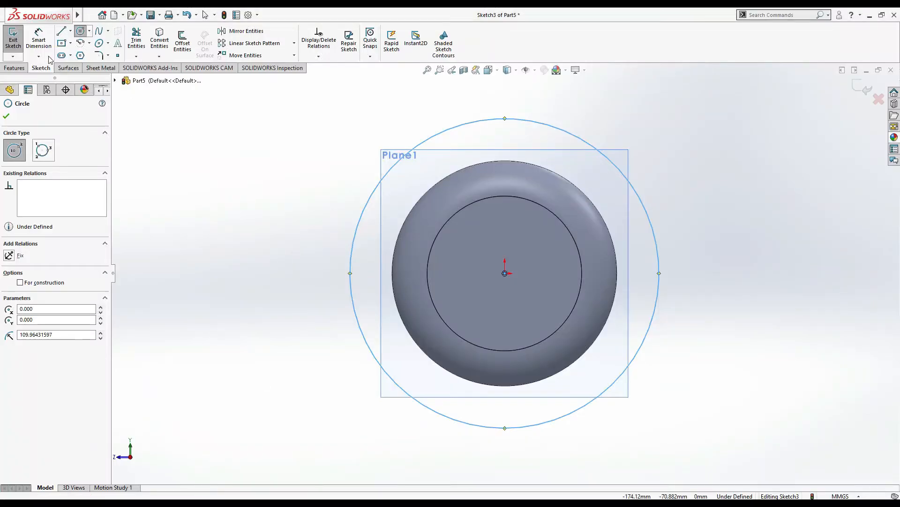
pyautogui.click(46, 45)
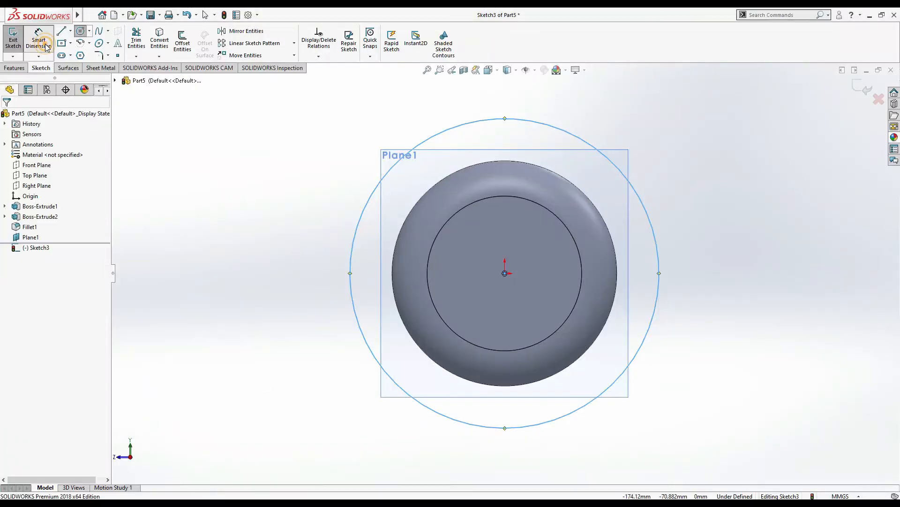
pyautogui.click(660, 276)
pyautogui.click(691, 277)
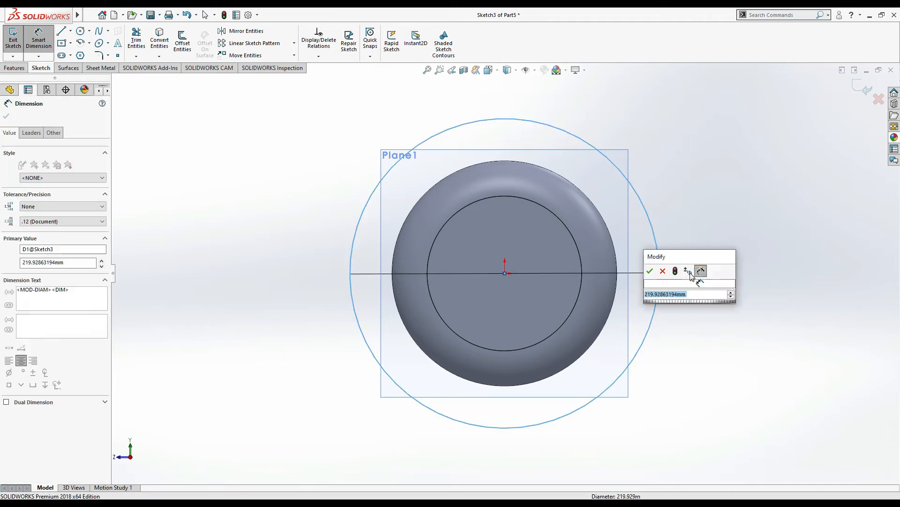
pyautogui.press('Return')
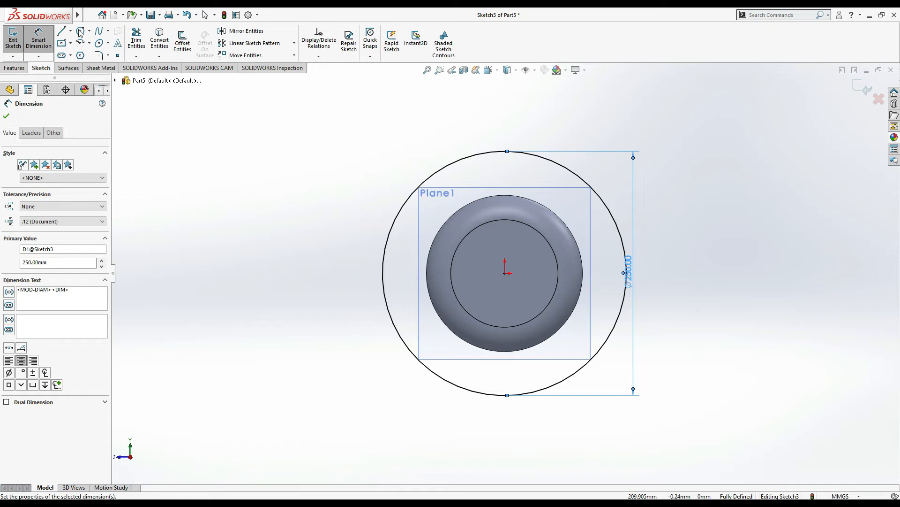
# Add a 110 mm origin-centred circle inside the 250 mm circle, matching the disc's flat face edge and the Part 5 drawing
pyautogui.click(80, 31)
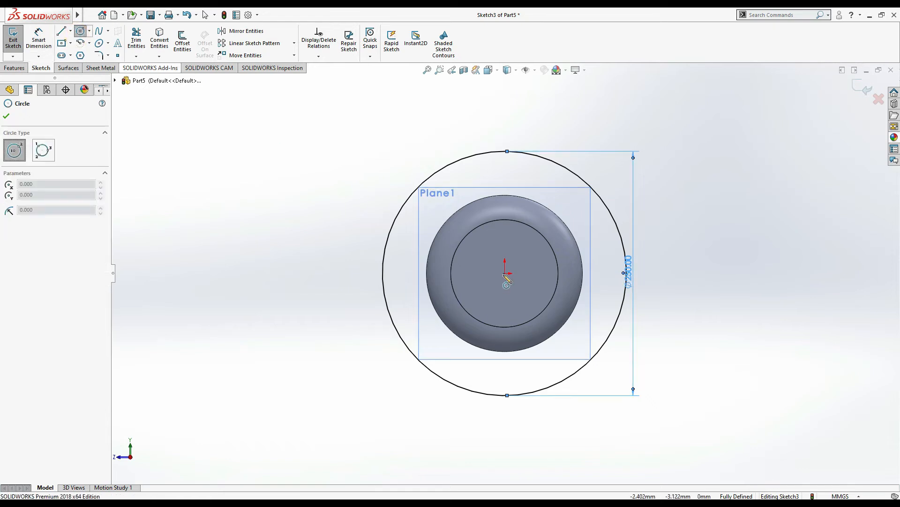
pyautogui.hotkey('alt', 'Tab')
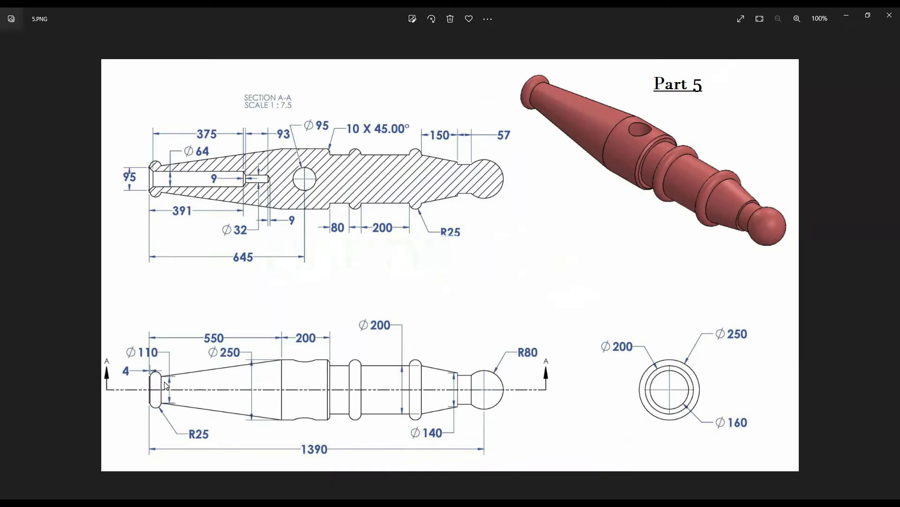
pyautogui.hotkey('alt', 'Tab')
pyautogui.click(506, 273)
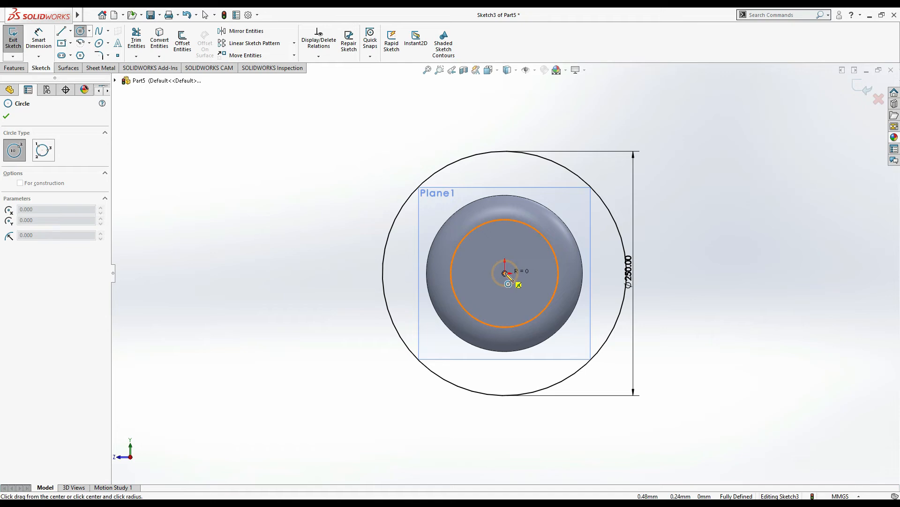
pyautogui.click(557, 256)
pyautogui.press('Escape')
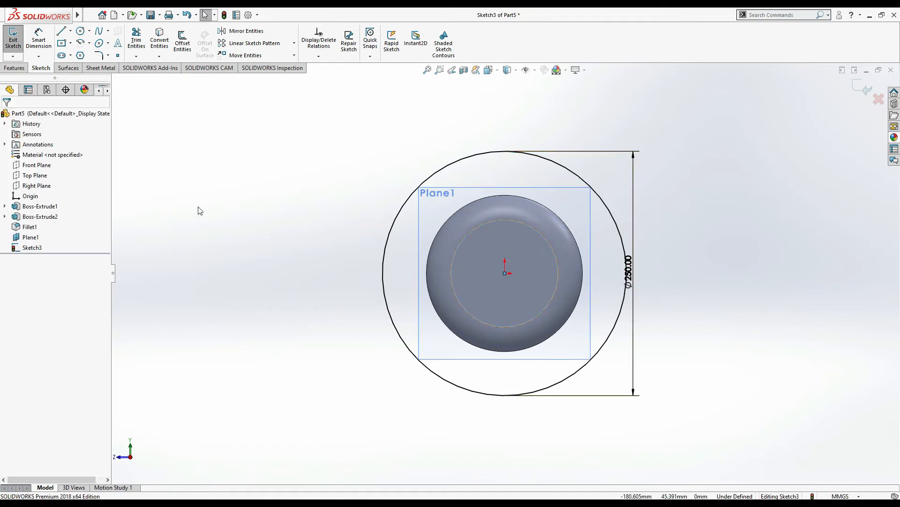
pyautogui.click(276, 237)
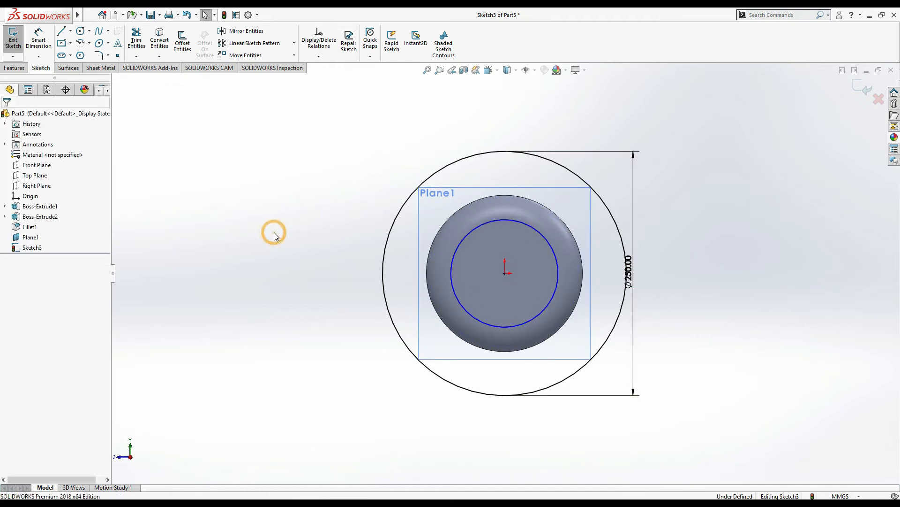
# Close the sketch holding both circles on the offset plane and delete it
pyautogui.press('Right')
pyautogui.press('Right')
pyautogui.press('Right')
pyautogui.press('Right')
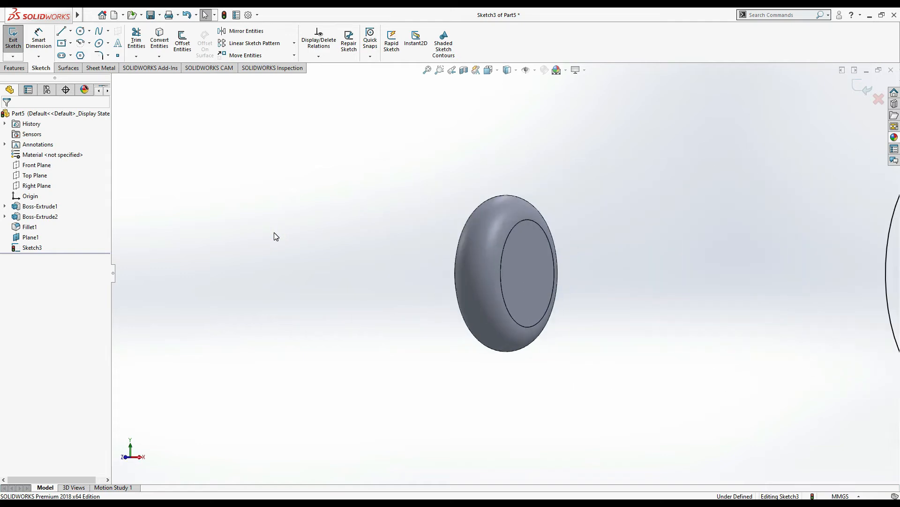
pyautogui.press('z')
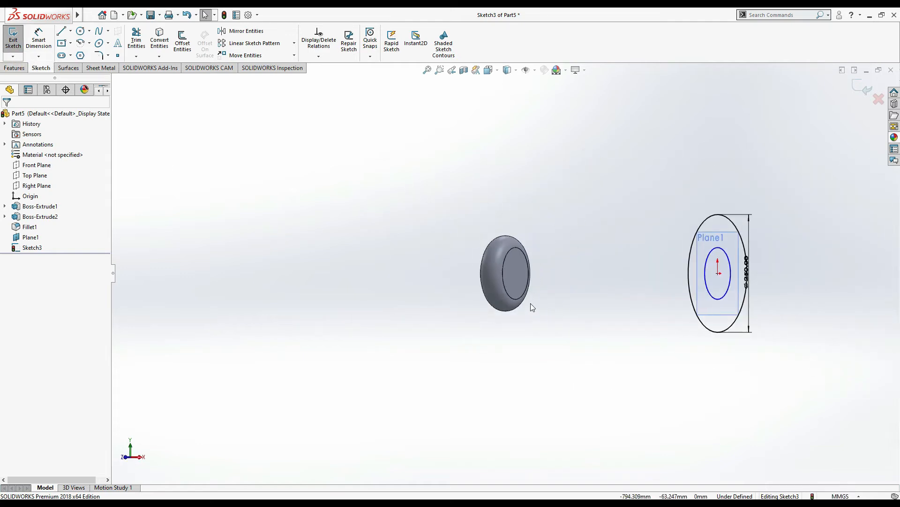
pyautogui.click(7, 71)
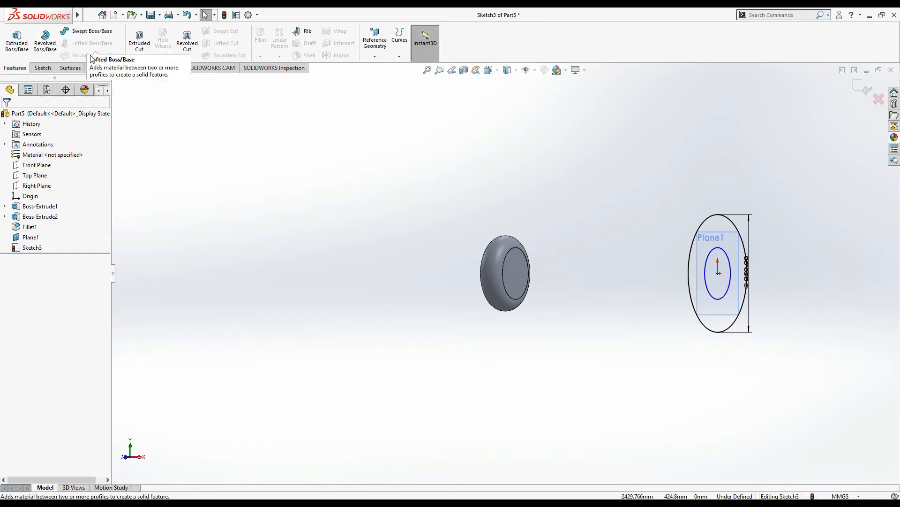
pyautogui.doubleClick(239, 202)
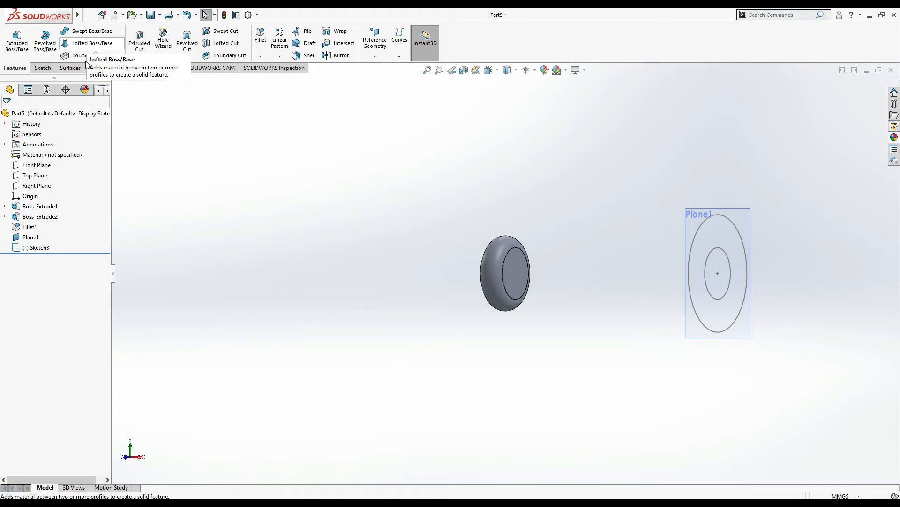
pyautogui.click(727, 293)
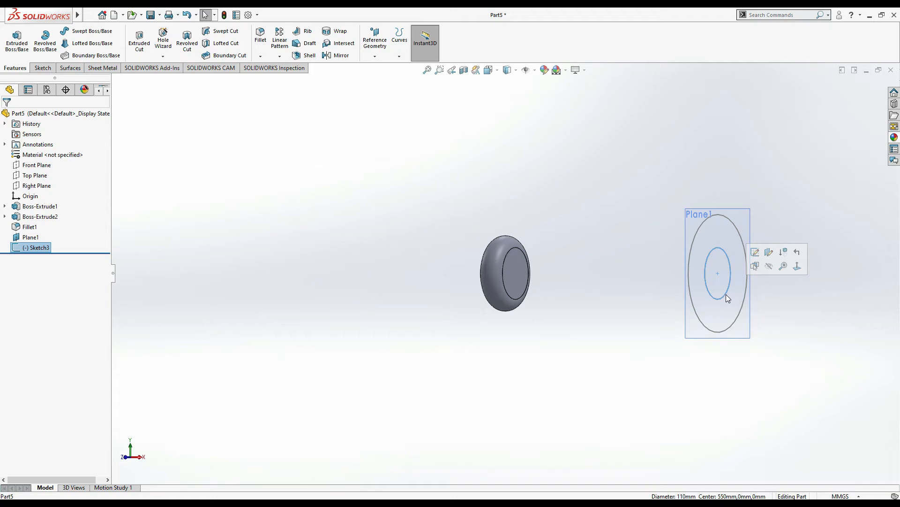
pyautogui.press('Delete')
pyautogui.press('Return')
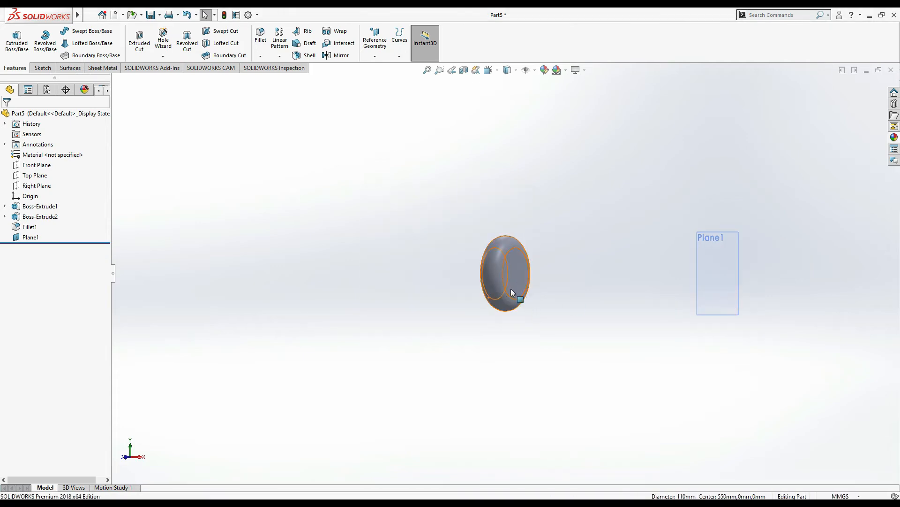
# Try to convert the circular edge of the disc's flat face into a sketch entity
pyautogui.click(510, 299)
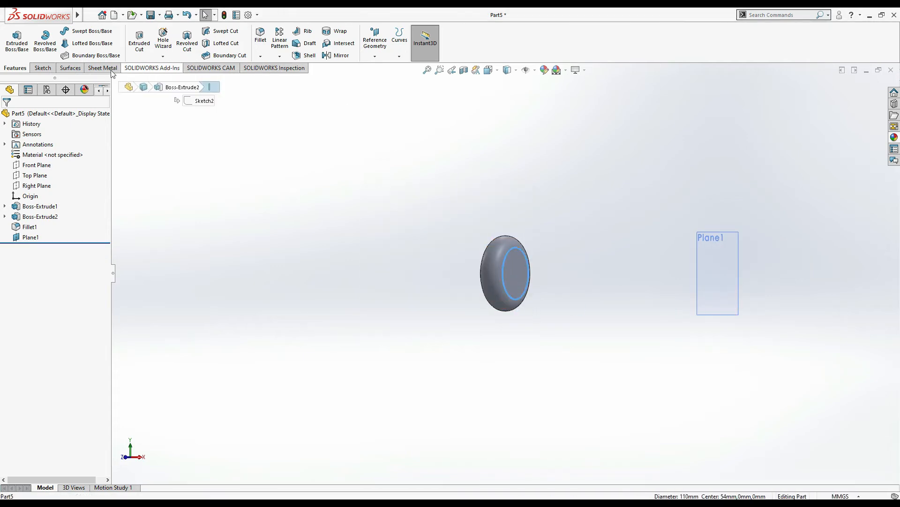
pyautogui.click(43, 68)
pyautogui.click(160, 43)
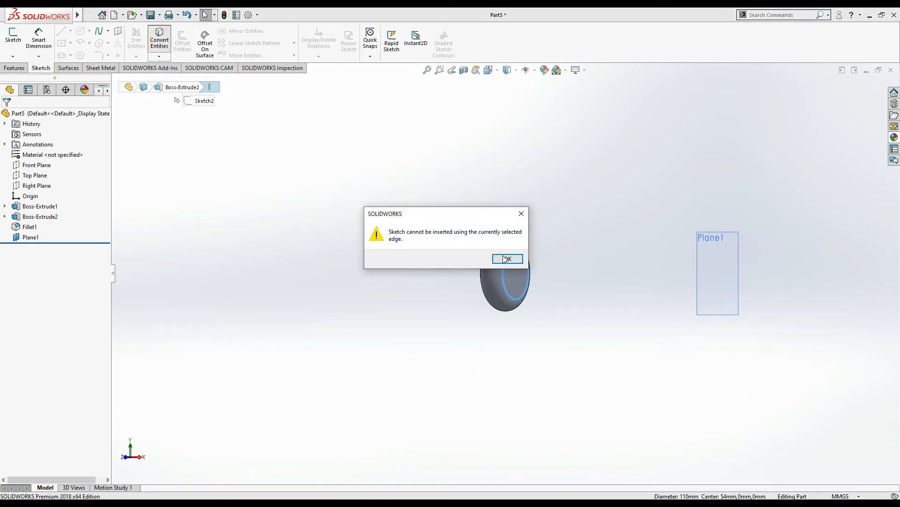
pyautogui.click(505, 260)
pyautogui.click(418, 215)
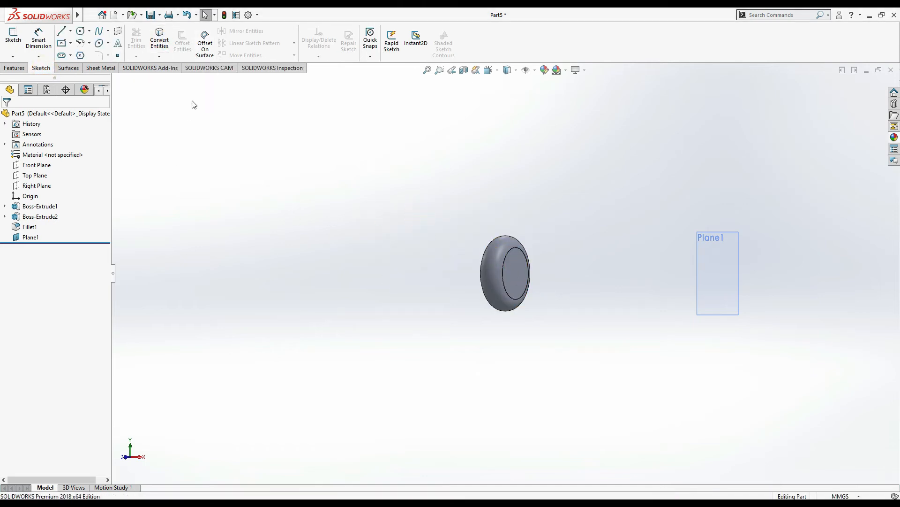
pyautogui.click(13, 68)
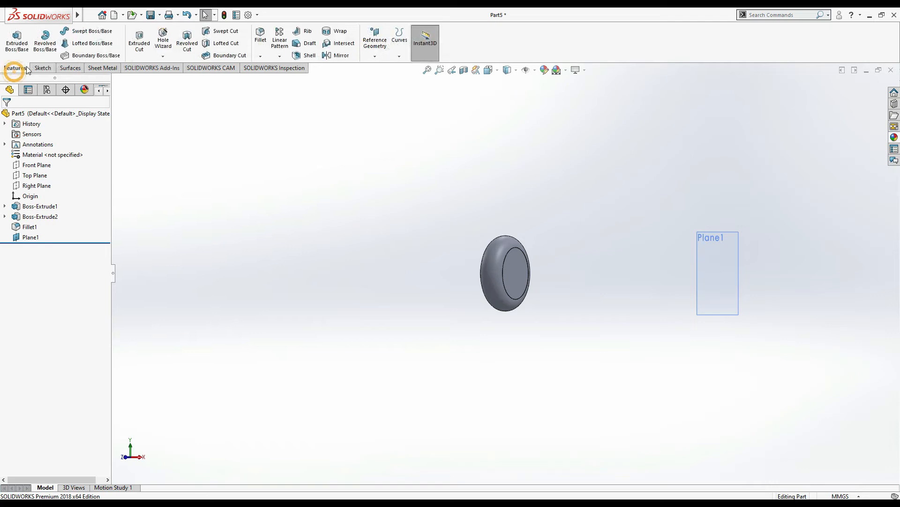
pyautogui.click(82, 45)
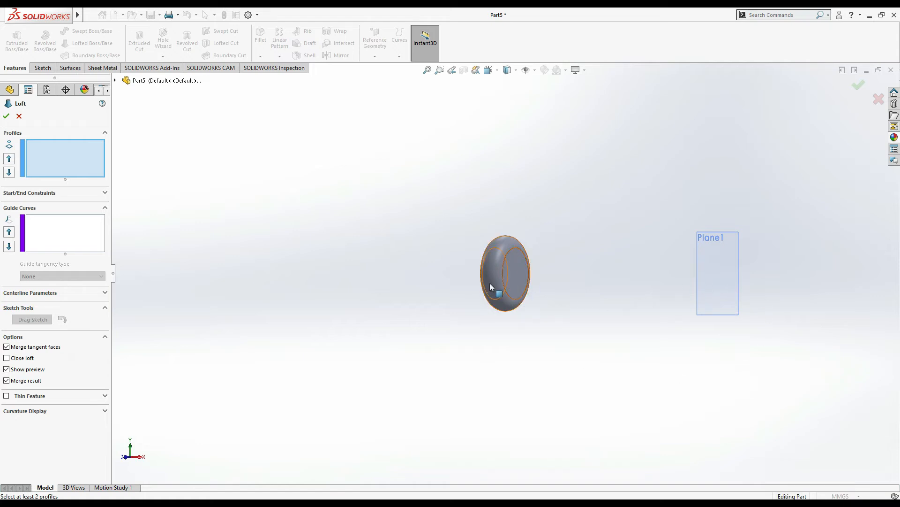
pyautogui.press('Escape')
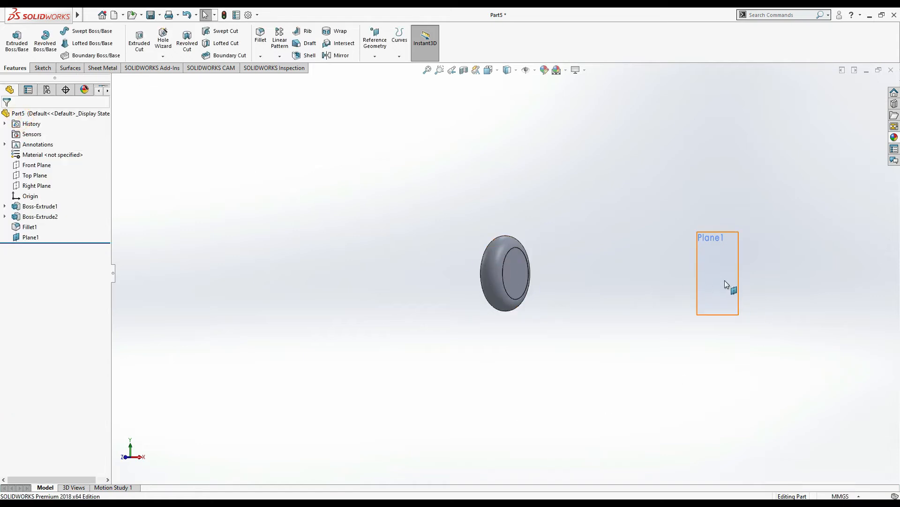
# Sketch a 110 mm origin-centred circle on the disc's flat face facing the offset plane, coinciding with its edge, and close the sketch
pyautogui.click(511, 280)
pyautogui.click(554, 253)
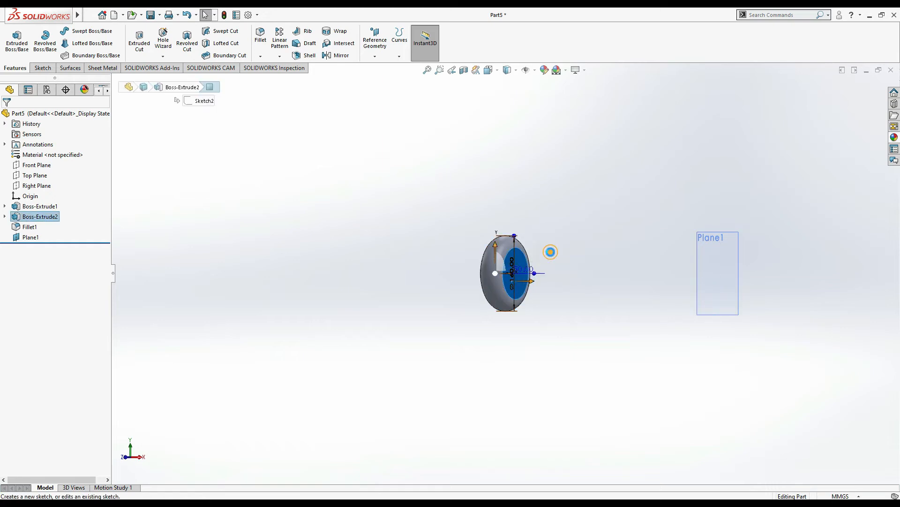
pyautogui.click(79, 32)
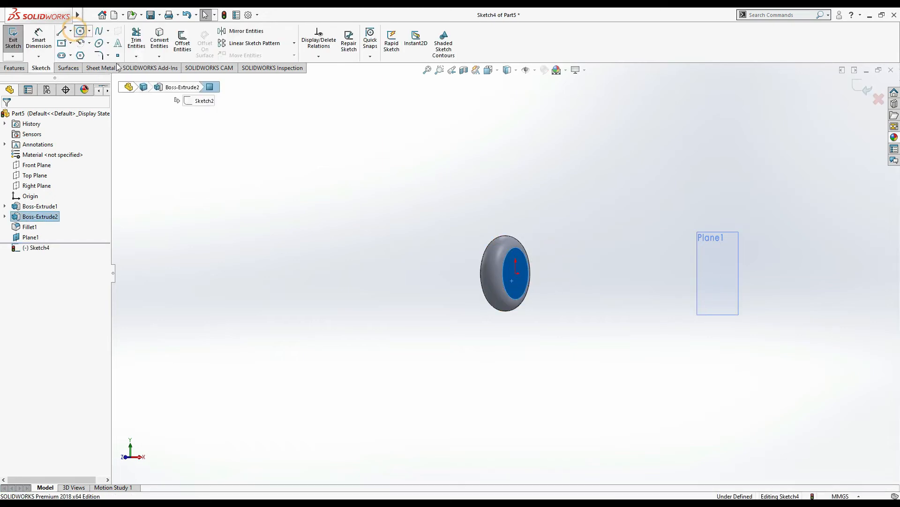
pyautogui.click(516, 274)
pyautogui.click(522, 249)
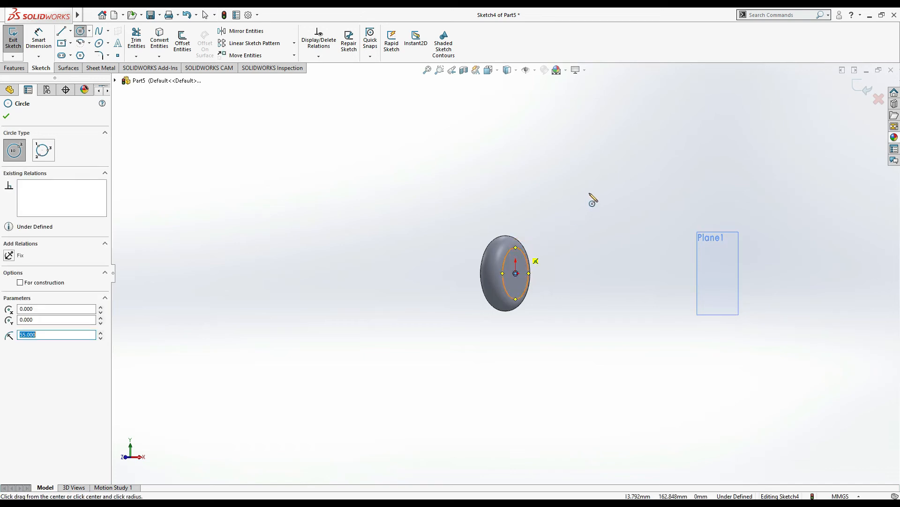
pyautogui.press('Escape')
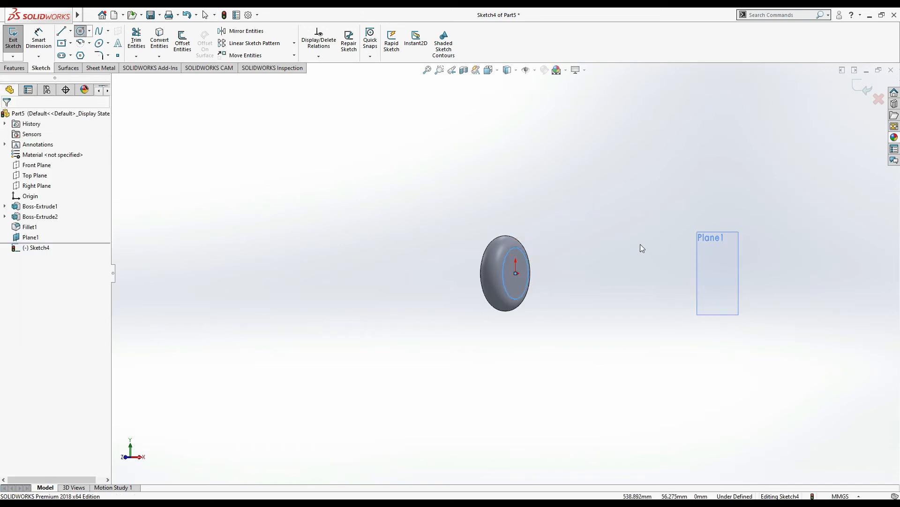
pyautogui.click(629, 218)
pyautogui.doubleClick(629, 219)
# Start a new sketch on the offset plane and draw an origin-centred circle about 216 mm in diameter
pyautogui.click(715, 282)
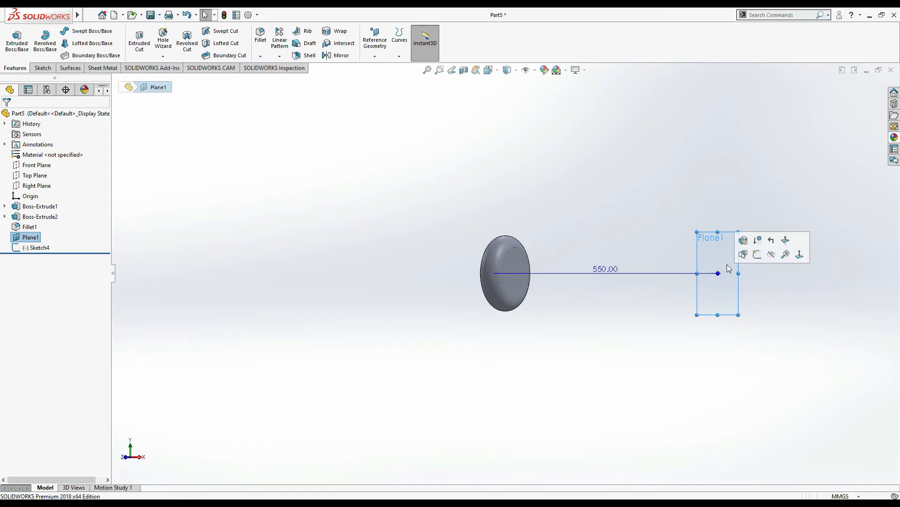
pyautogui.click(757, 255)
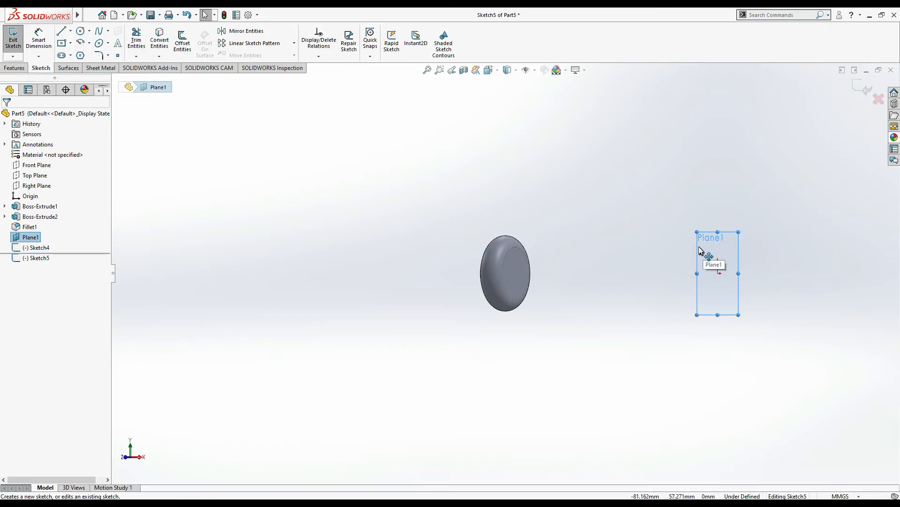
pyautogui.hotkey('ctrl', '8')
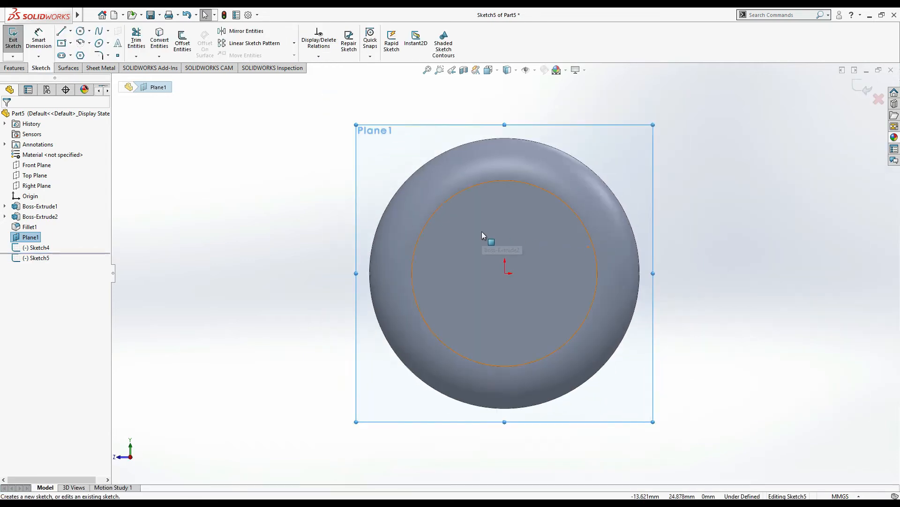
pyautogui.click(81, 31)
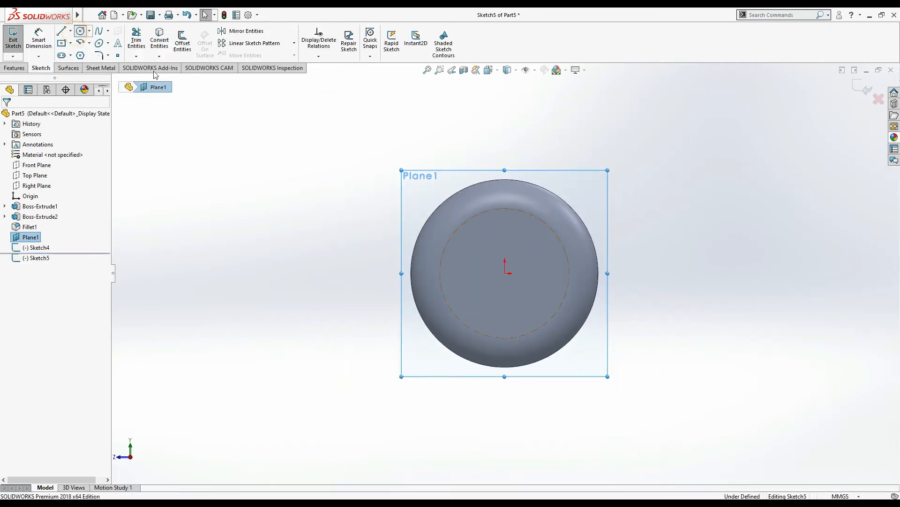
pyautogui.click(504, 273)
pyautogui.click(624, 230)
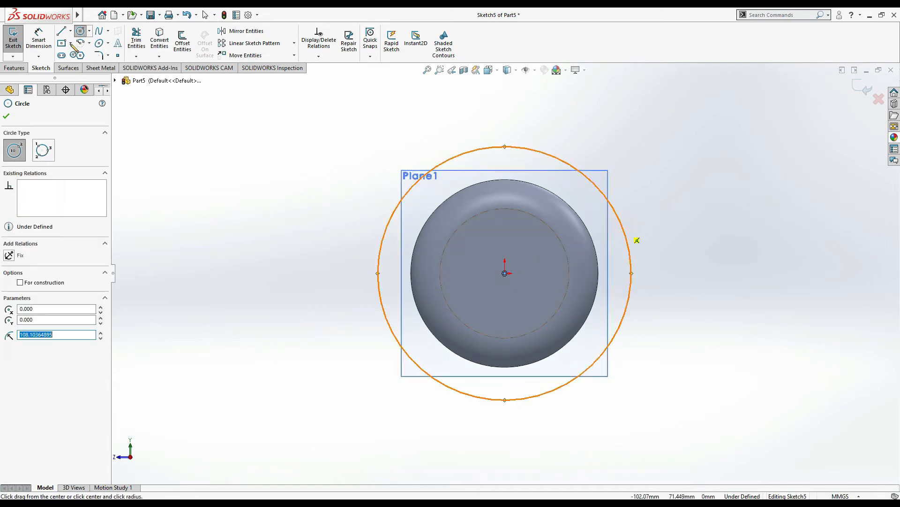
# Set the diameter of the origin-centred circle on the offset plane to 250 mm and close the sketch
pyautogui.click(38, 36)
pyautogui.click(634, 273)
pyautogui.click(705, 262)
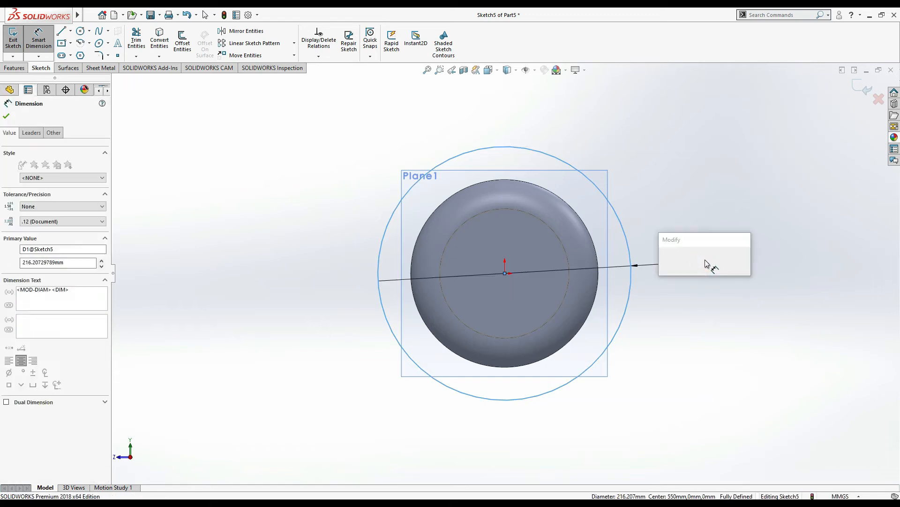
pyautogui.write('250')
pyautogui.press('Return')
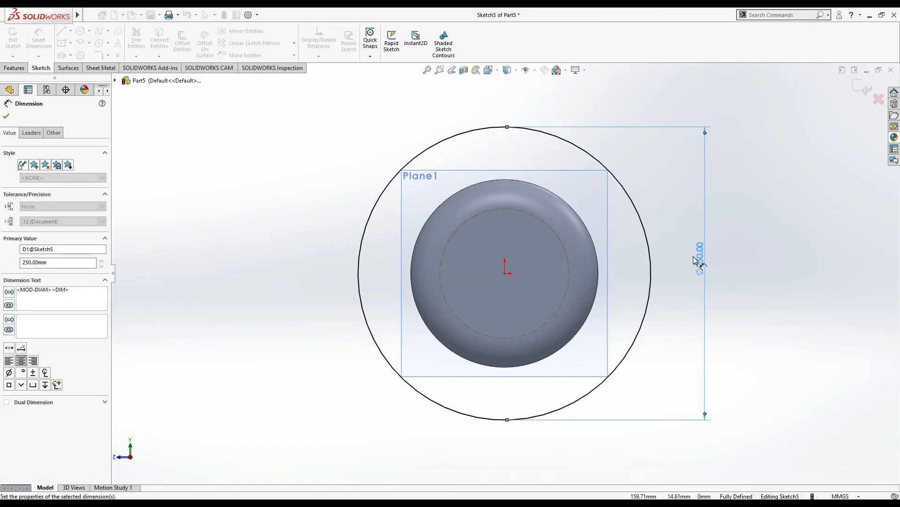
pyautogui.click(861, 88)
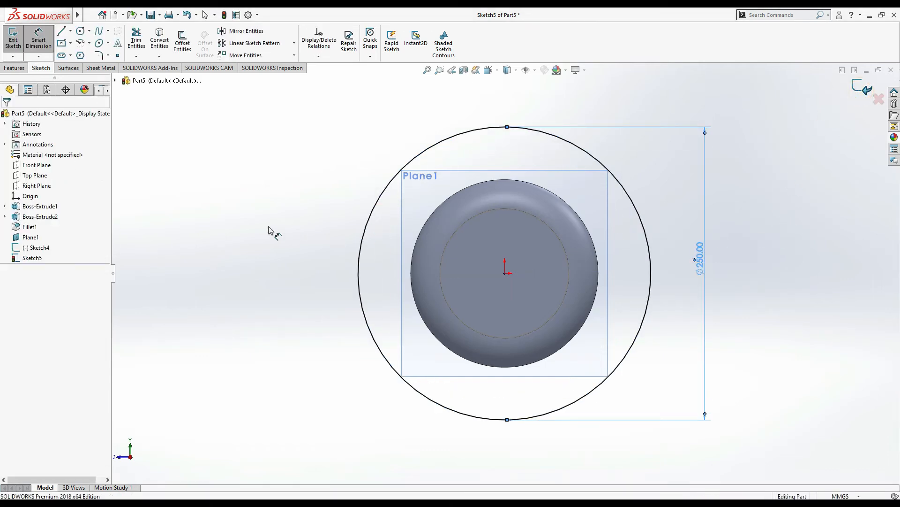
pyautogui.click(305, 233)
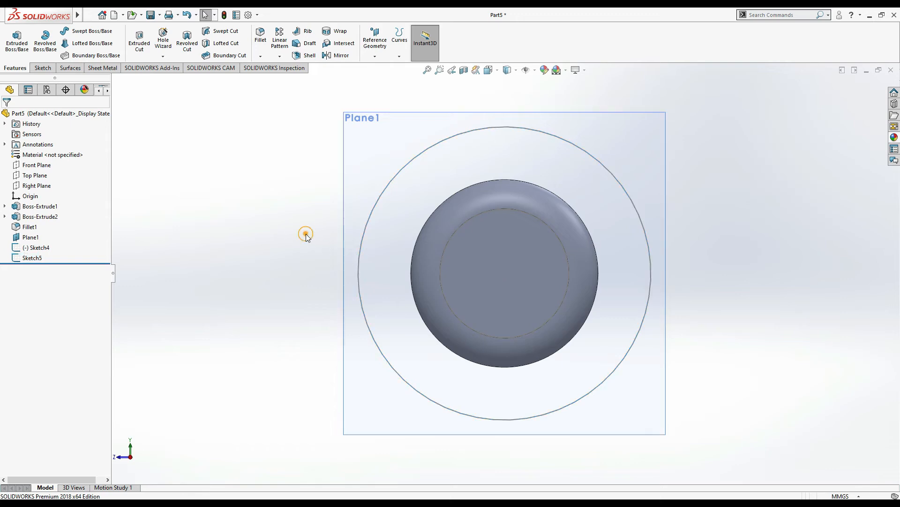
# Loft a body between the 110 mm circle on the disc face and the 250 mm circle on the offset plane, without guide curves
pyautogui.press('Right')
pyautogui.press('Right')
pyautogui.press('Right')
pyautogui.press('Right')
pyautogui.scroll(3, 489, 300)
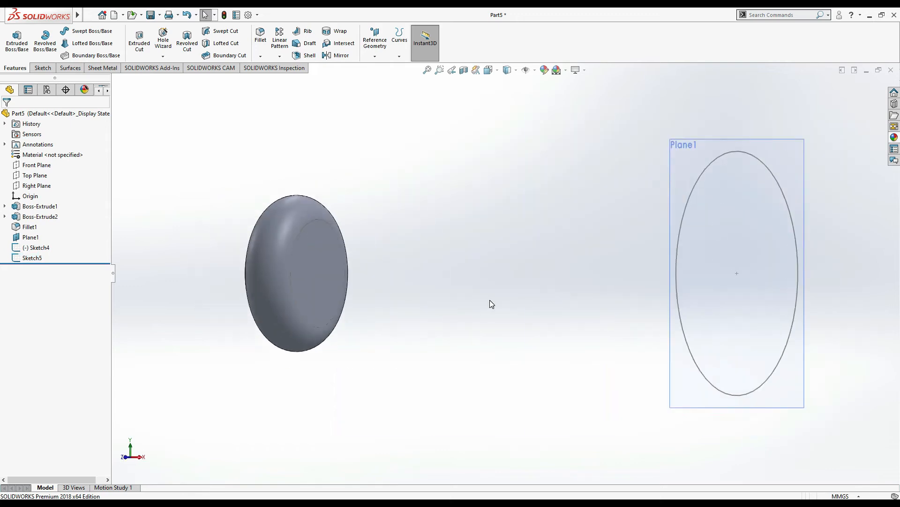
pyautogui.click(86, 43)
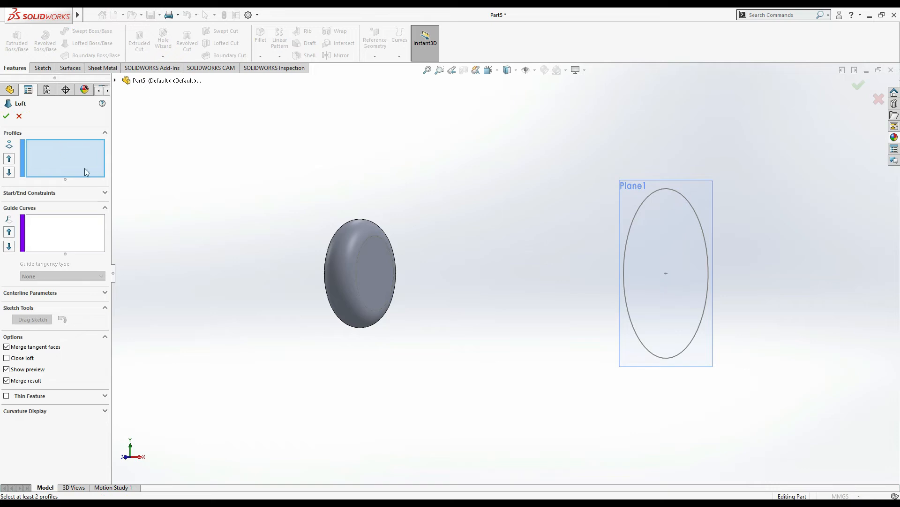
pyautogui.click(367, 241)
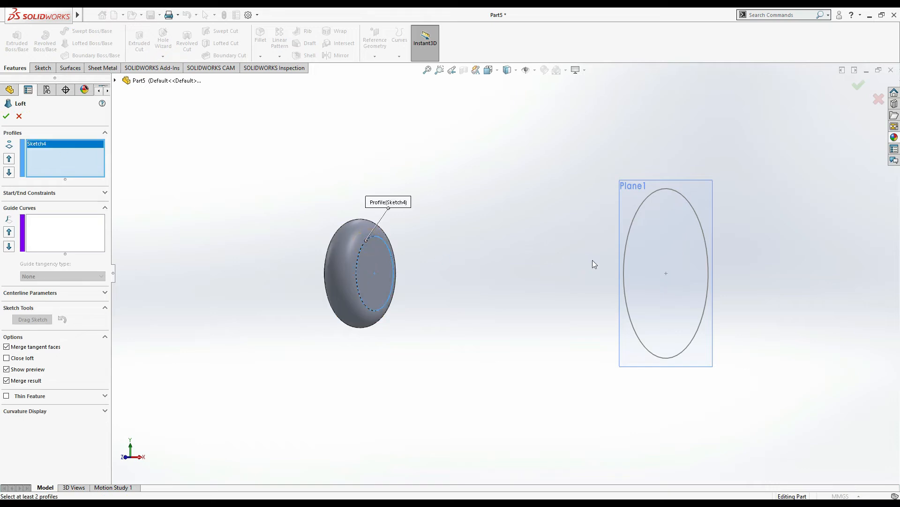
pyautogui.click(684, 199)
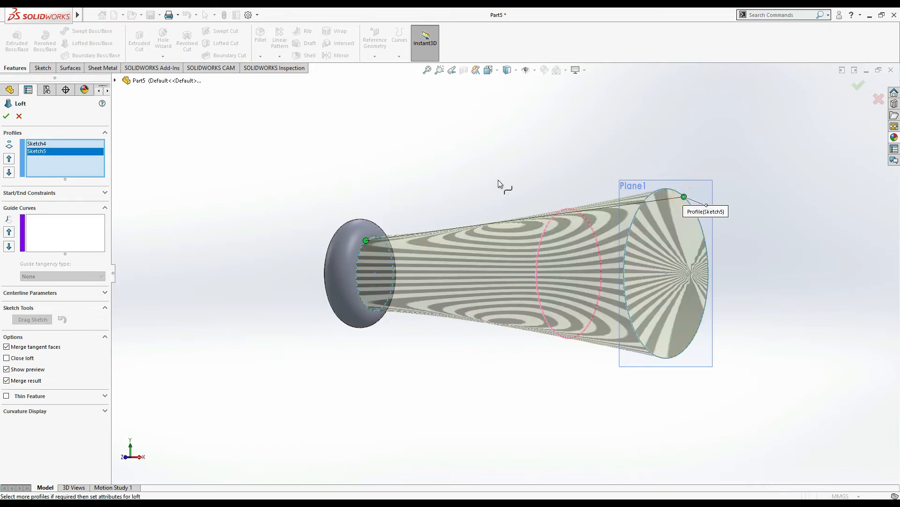
pyautogui.press('z')
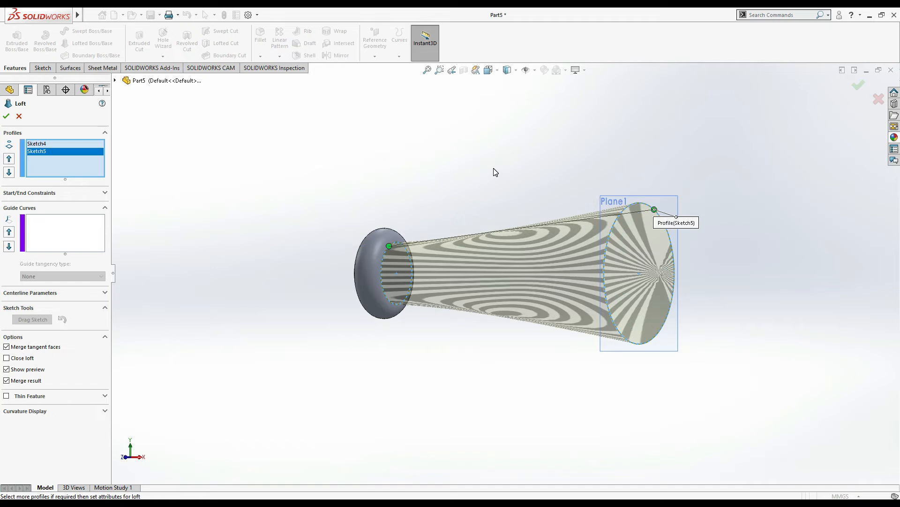
pyautogui.press('Right')
pyautogui.press('Right')
pyautogui.press('Right')
pyautogui.press('Right')
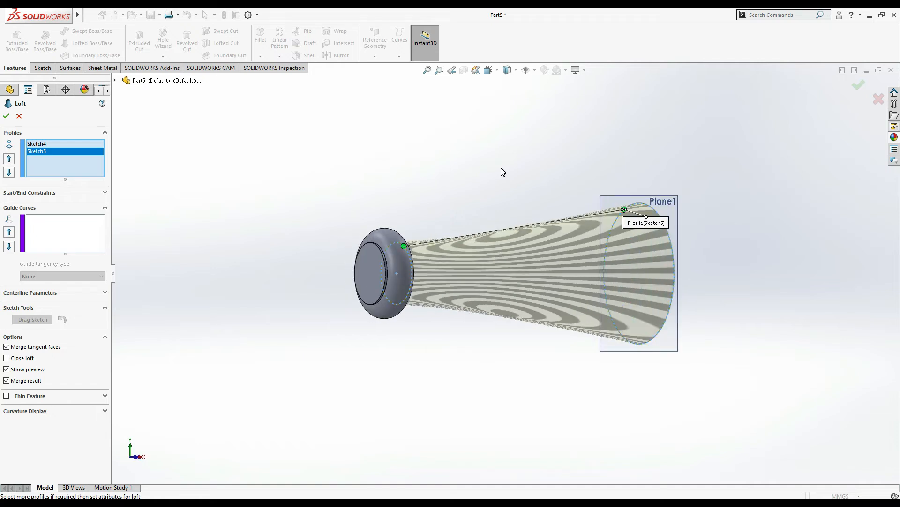
pyautogui.hotkey('alt', 'Tab')
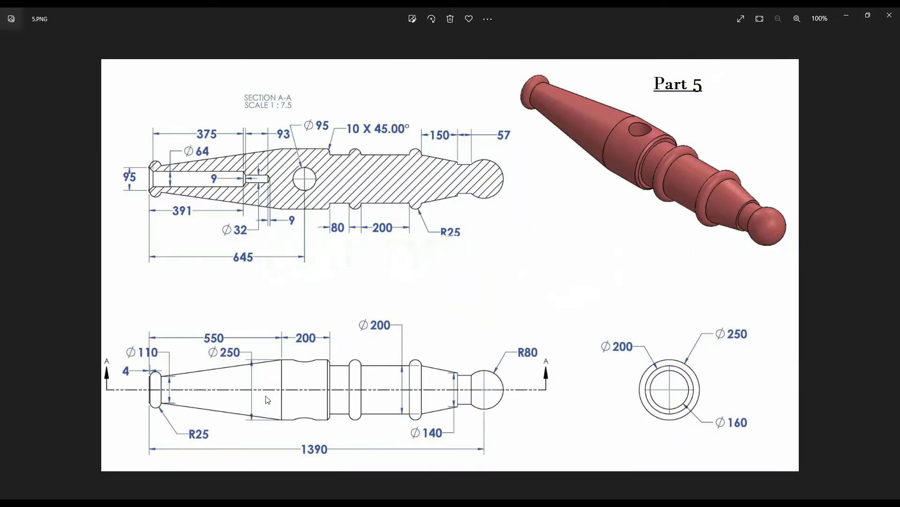
pyautogui.hotkey('alt', 'Tab')
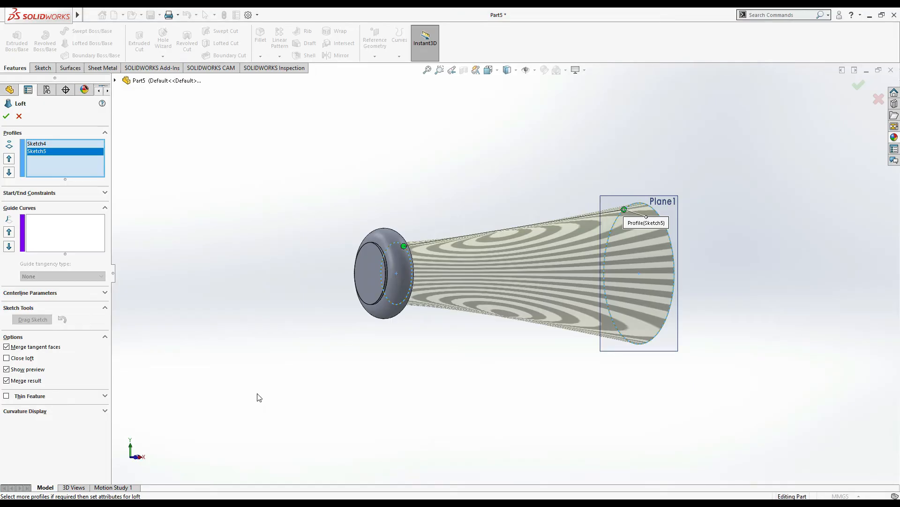
pyautogui.click(6, 115)
# Inspect the lofted body from several sides and undo the loft
pyautogui.click(433, 170)
pyautogui.hotkey('ctrl', '1')
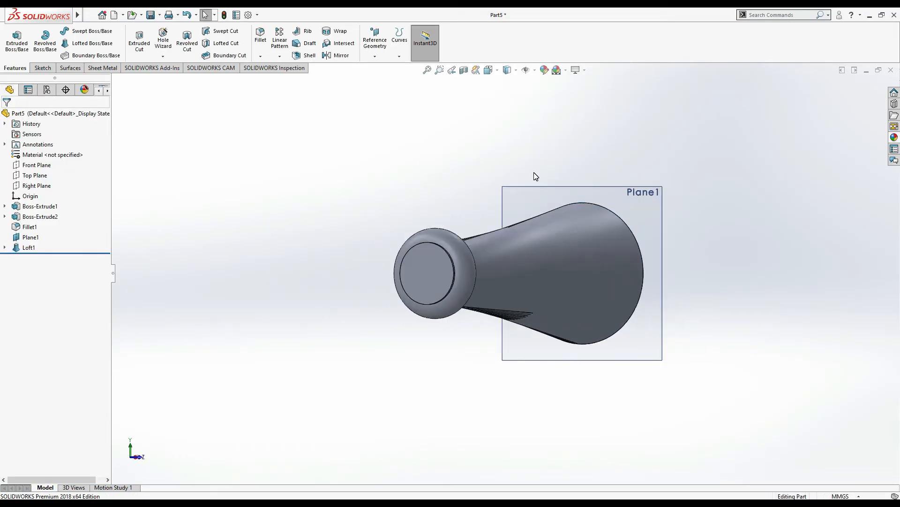
pyautogui.hotkey('ctrl', '5')
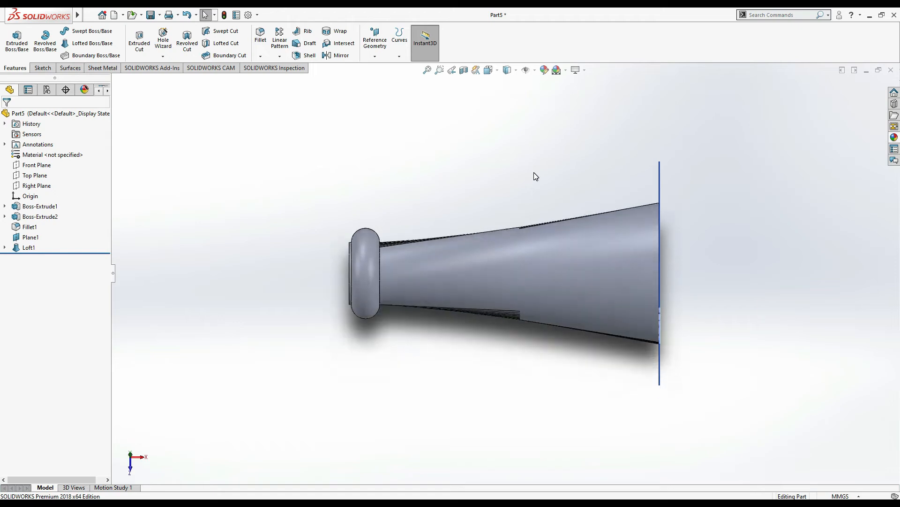
pyautogui.press('Right')
pyautogui.press('Left')
pyautogui.press('Left')
pyautogui.press('Left')
pyautogui.press('Left')
pyautogui.press('Left')
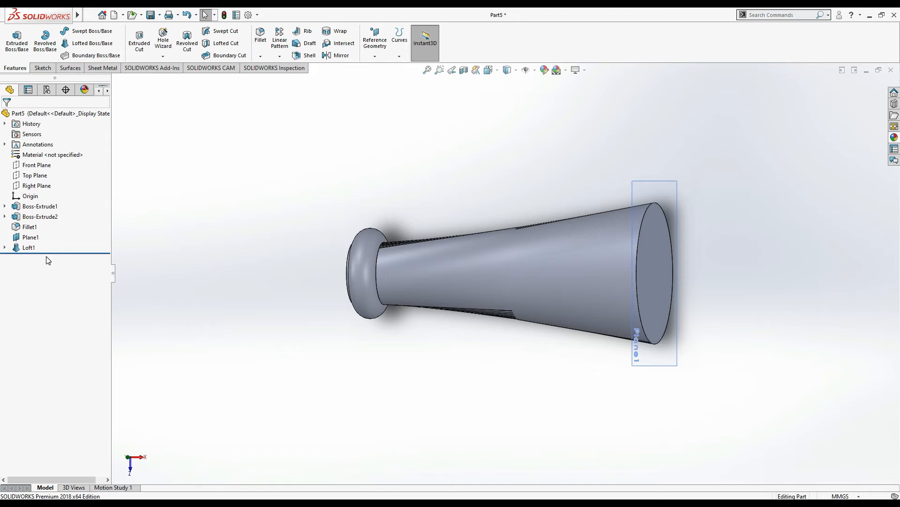
pyautogui.hotkey('ctrl', 'z')
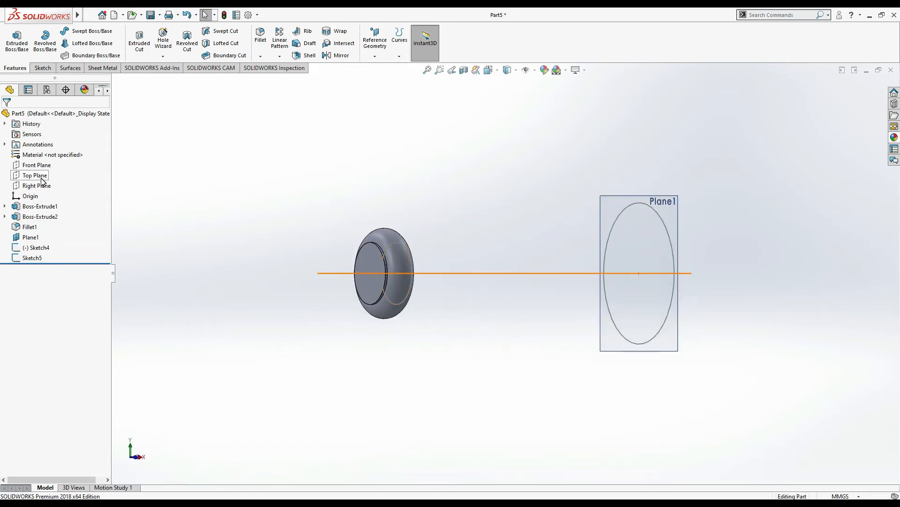
# On the Front Plane, sketch a slanted line from the 110 mm circle's lowest point to the 250 mm circle's lowest point and close the sketch
pyautogui.click(37, 165)
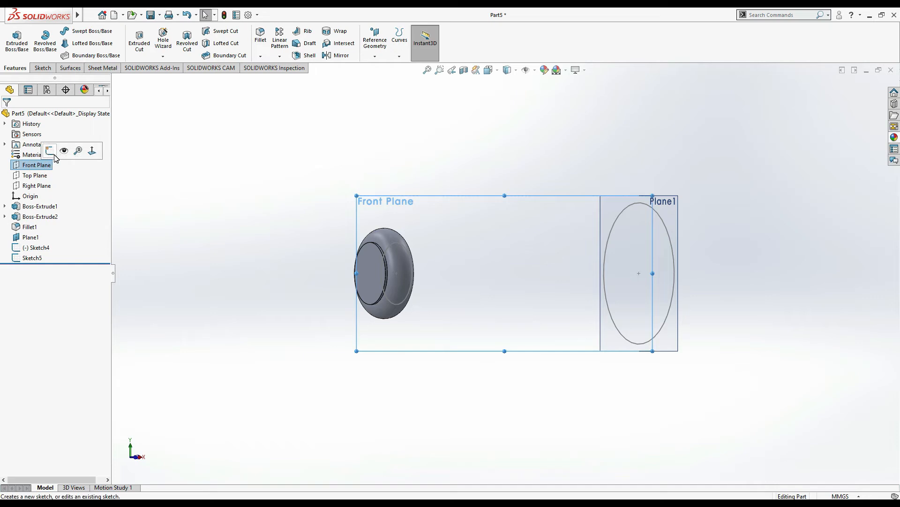
pyautogui.click(55, 158)
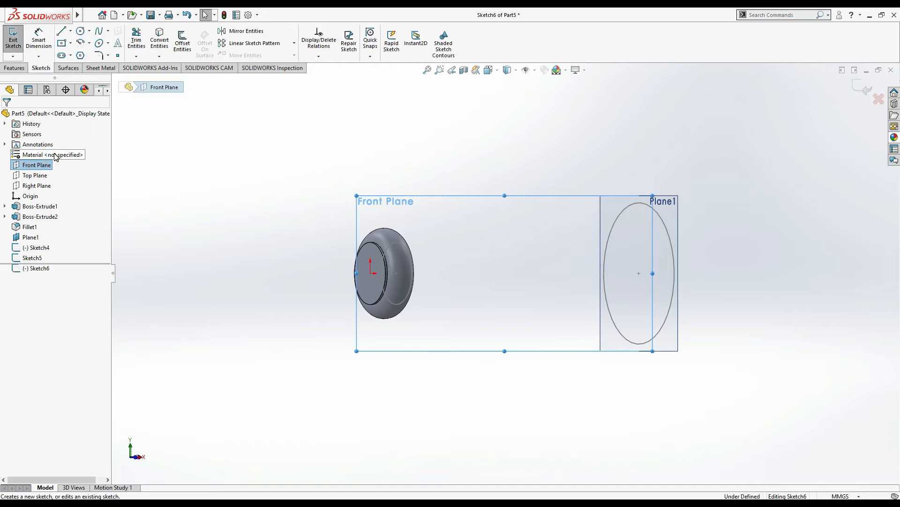
pyautogui.click(62, 32)
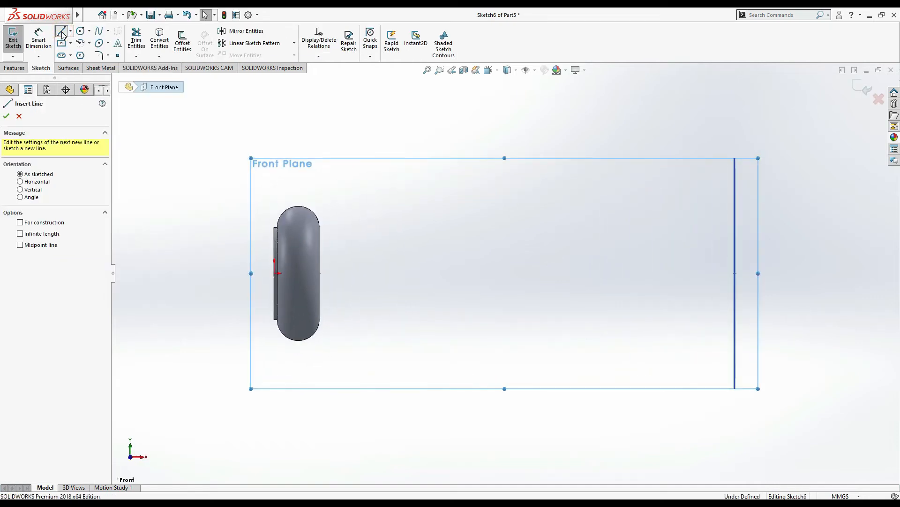
pyautogui.click(318, 320)
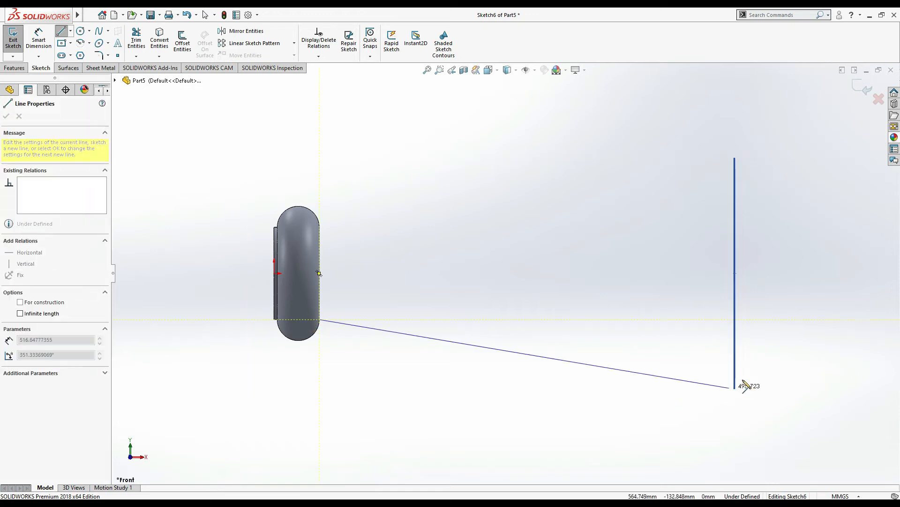
pyautogui.doubleClick(735, 377)
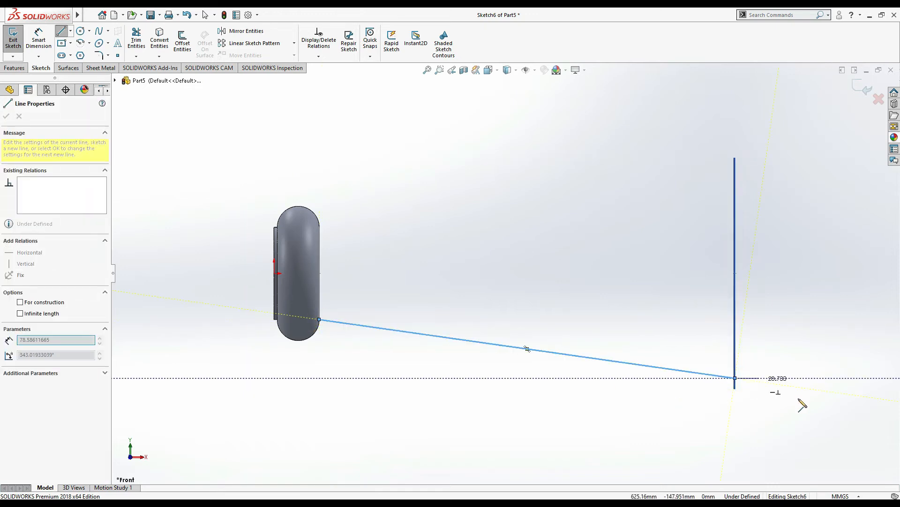
pyautogui.press('Escape')
pyautogui.click(863, 88)
# Loft the tapered body from the disc's 110 mm circle to the 250 mm circle, using the slanted line as guide curve
pyautogui.click(90, 43)
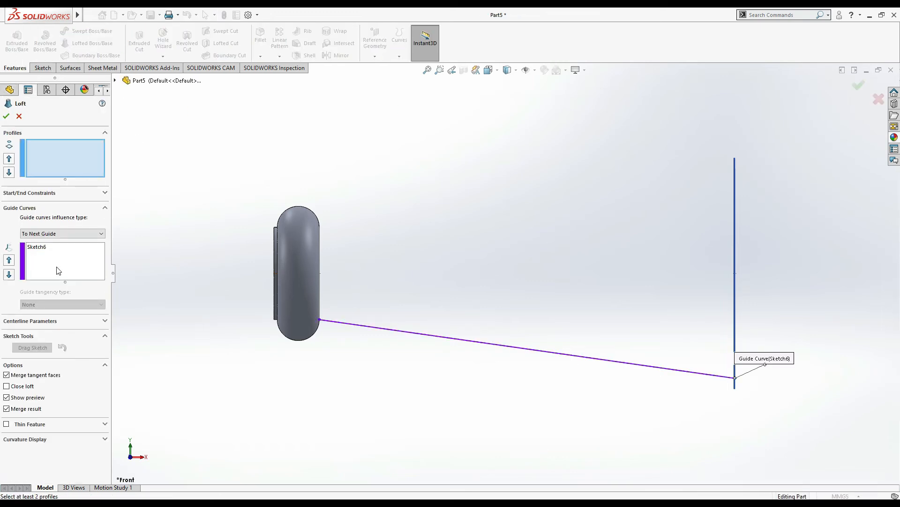
pyautogui.click(83, 165)
pyautogui.press('Right')
pyautogui.press('Right')
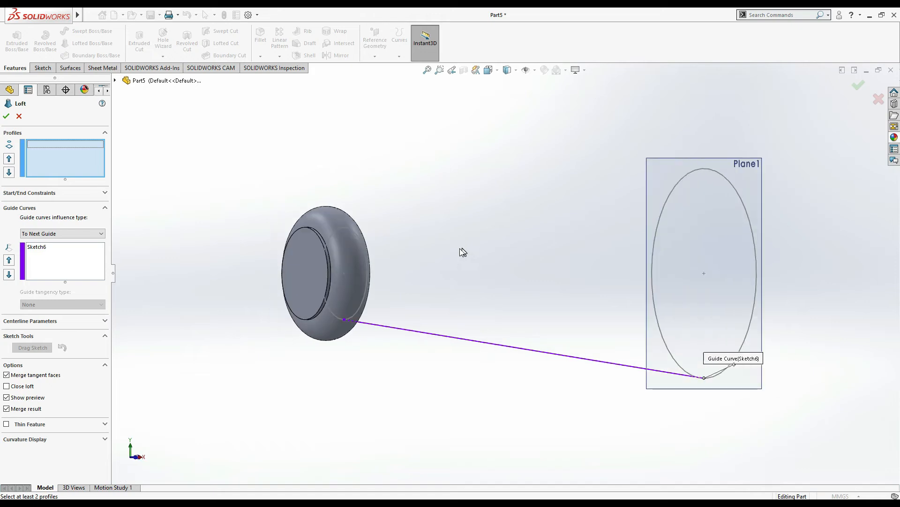
pyautogui.click(333, 237)
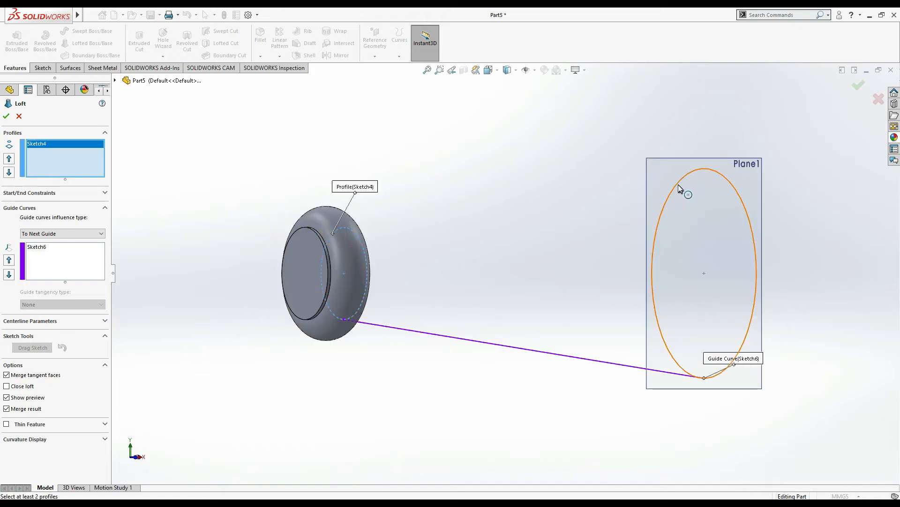
pyautogui.click(659, 194)
pyautogui.press('Return')
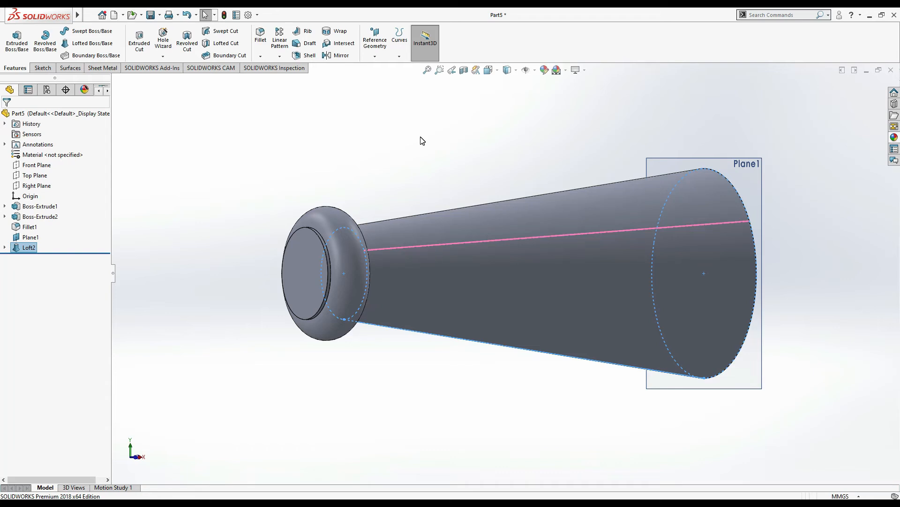
# Hide the offset plane at the large end of the tapered body
pyautogui.press('Down')
pyautogui.press('Down')
pyautogui.press('Down')
pyautogui.press('Down')
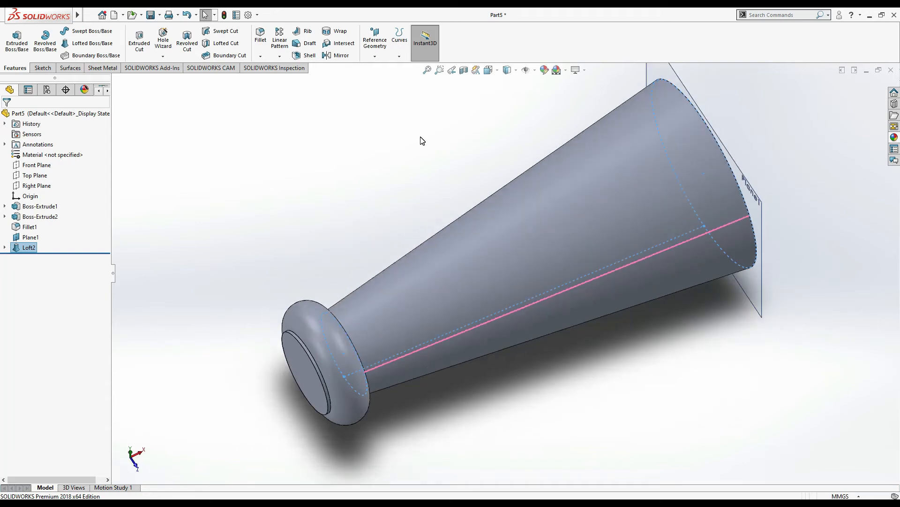
pyautogui.press('z')
pyautogui.click(779, 285)
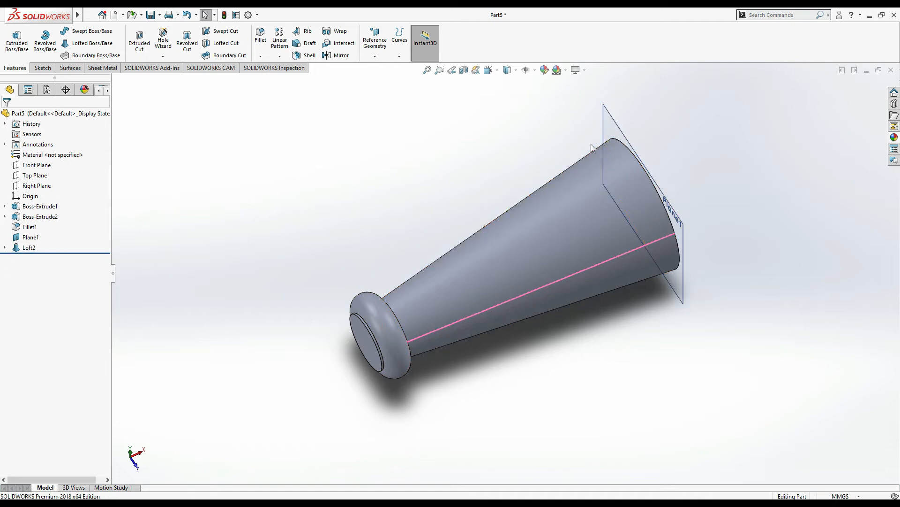
pyautogui.rightClick(618, 131)
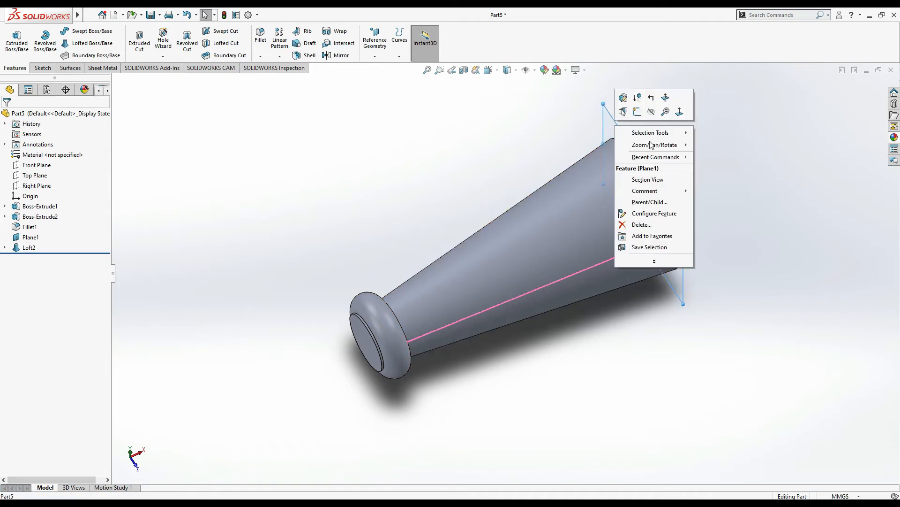
pyautogui.click(651, 112)
pyautogui.click(330, 250)
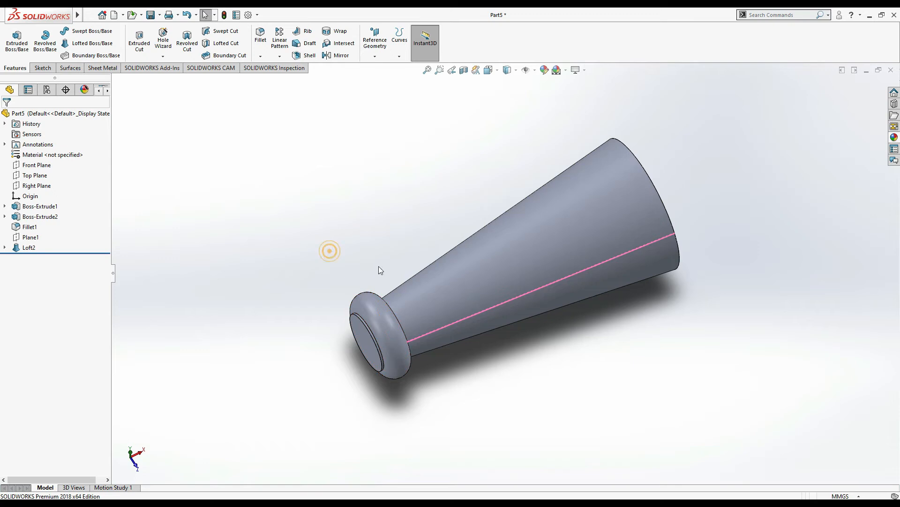
# Inspect the lofted body from both ends and check the Part 5 reference drawing for the section that follows the taper
pyautogui.press('Down')
pyautogui.press('Down')
pyautogui.press('Down')
pyautogui.press('Down')
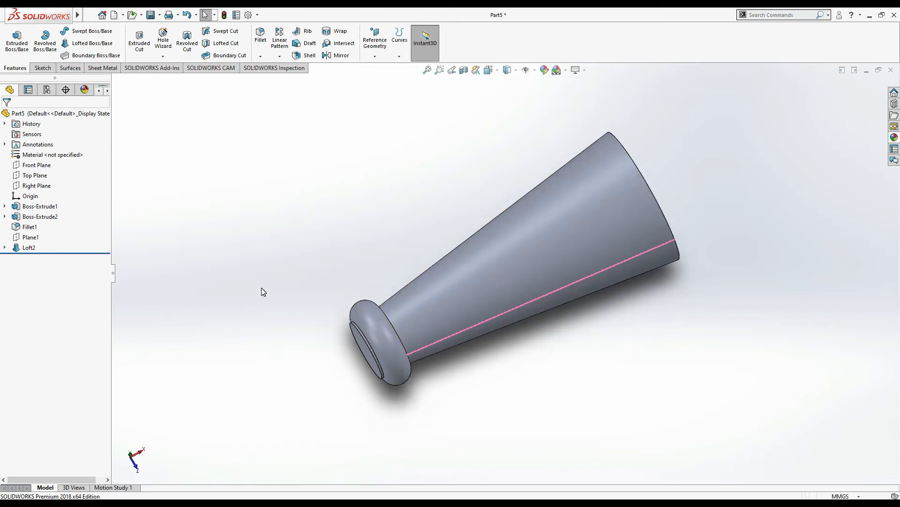
pyautogui.press('Down')
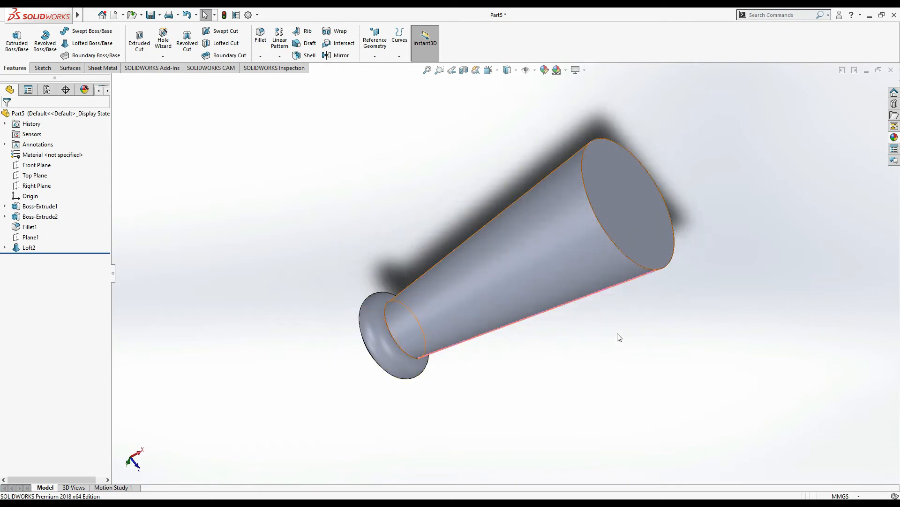
pyautogui.click(630, 280)
pyautogui.click(673, 323)
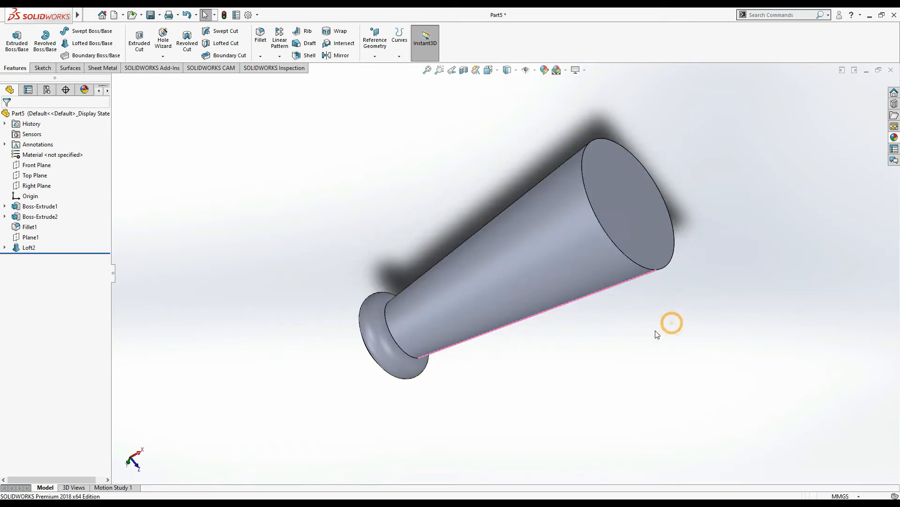
pyautogui.hotkey('alt', 'Tab')
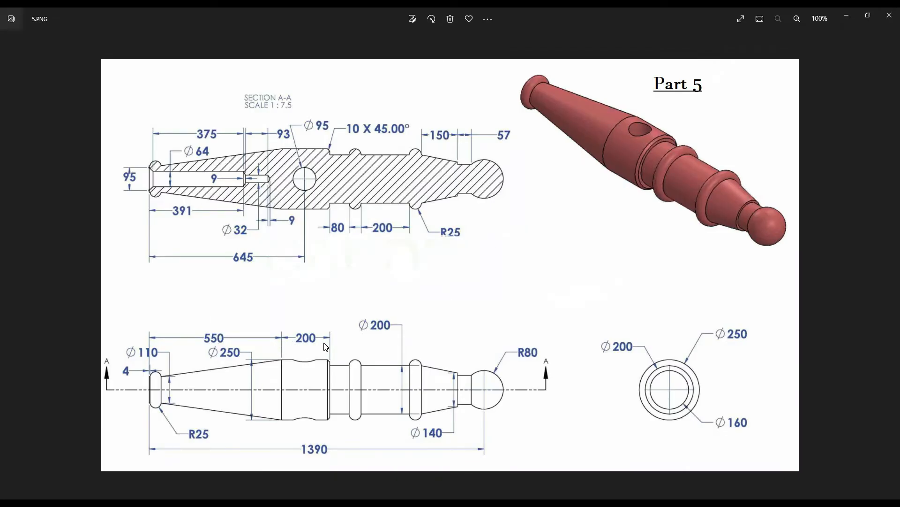
pyautogui.hotkey('alt', 'Tab')
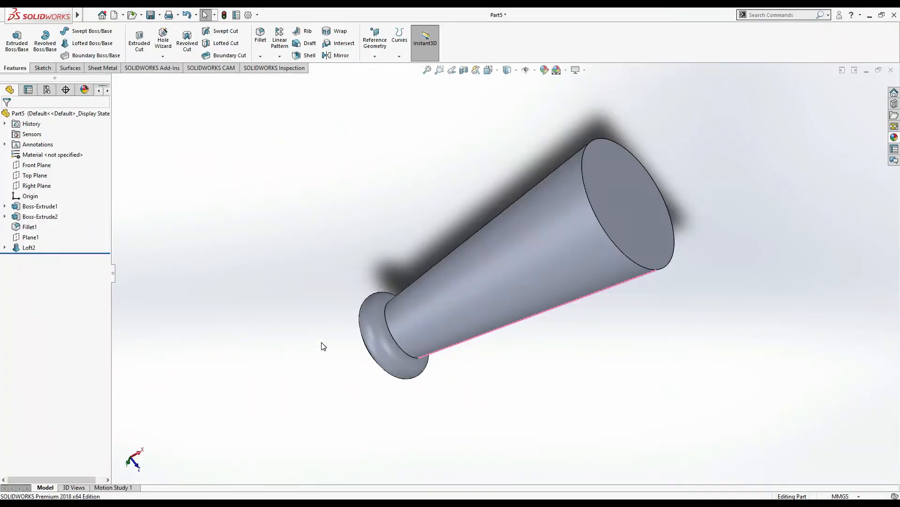
# Convert the large end face of the tapered body into a sketch outline and extrude it 200 mm outward
pyautogui.click(610, 207)
pyautogui.click(646, 185)
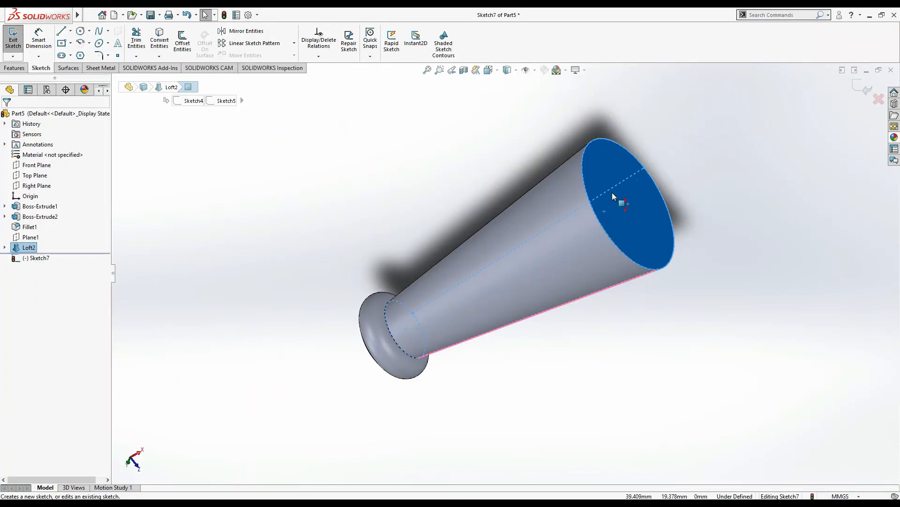
pyautogui.click(169, 43)
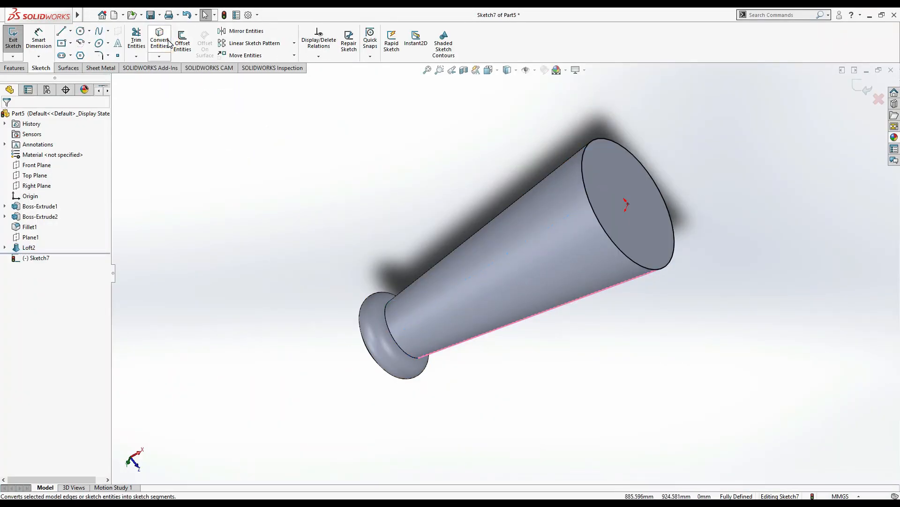
pyautogui.click(15, 68)
pyautogui.click(19, 55)
pyautogui.write('200')
pyautogui.press('Return')
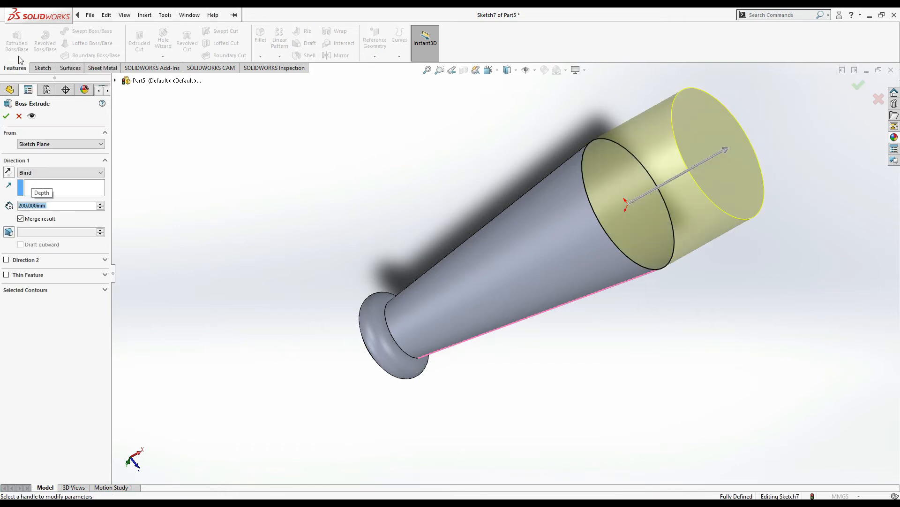
pyautogui.click(6, 117)
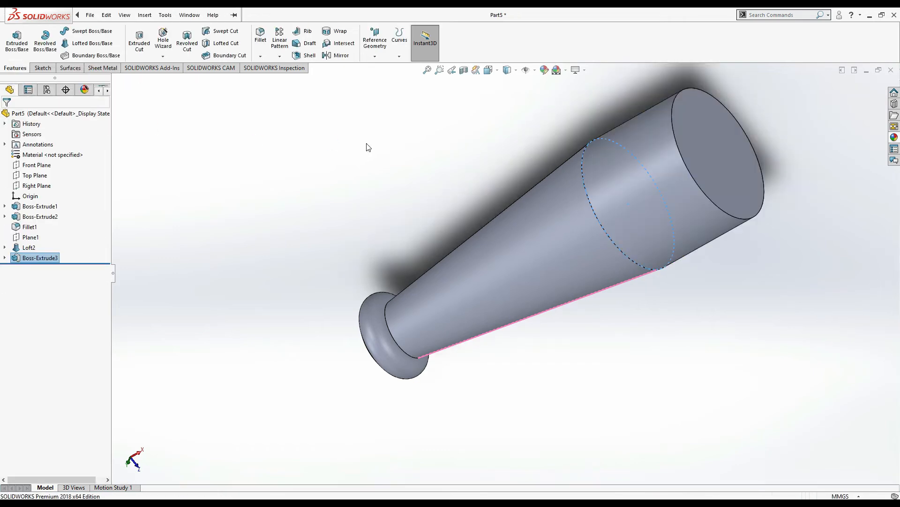
# On the end face of the 200 mm long cylinder, sketch a circle centred on the origin with a 200 mm diameter
pyautogui.hotkey('alt', 'Tab')
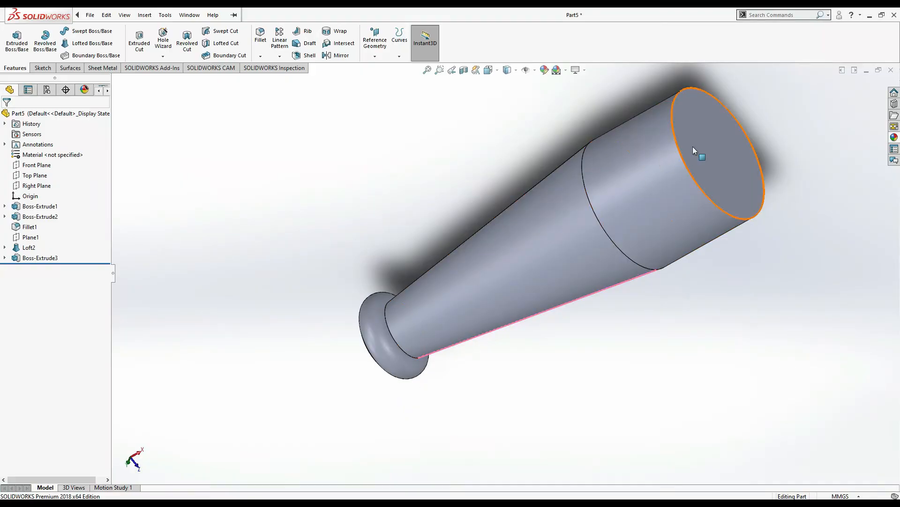
pyautogui.click(693, 147)
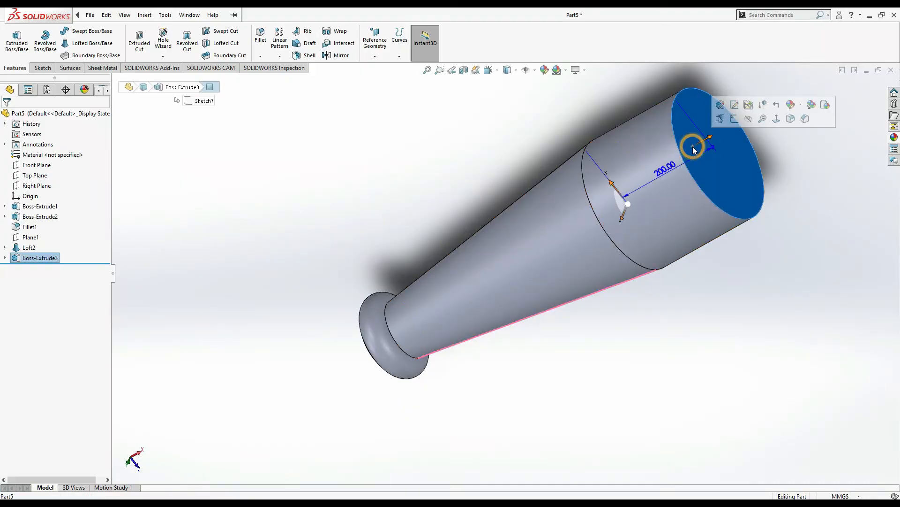
pyautogui.hotkey('ctrl', '8')
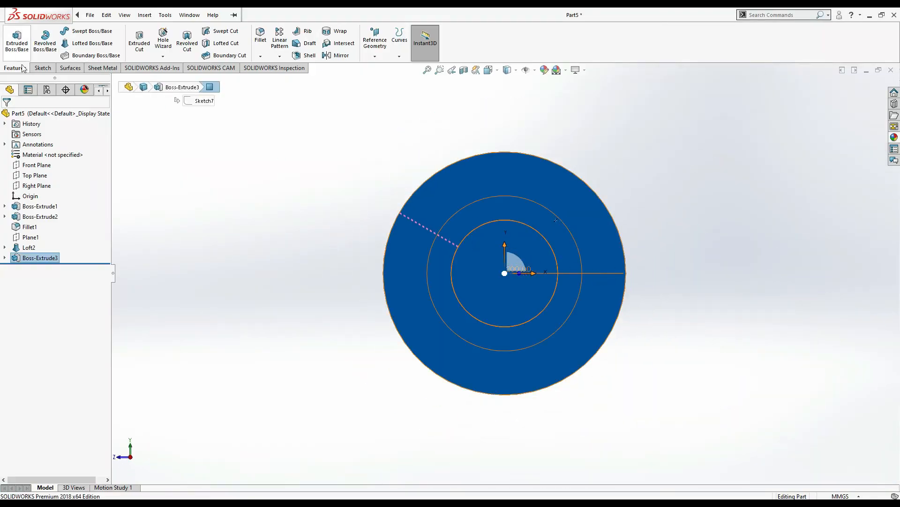
pyautogui.click(40, 64)
pyautogui.click(13, 36)
pyautogui.click(80, 31)
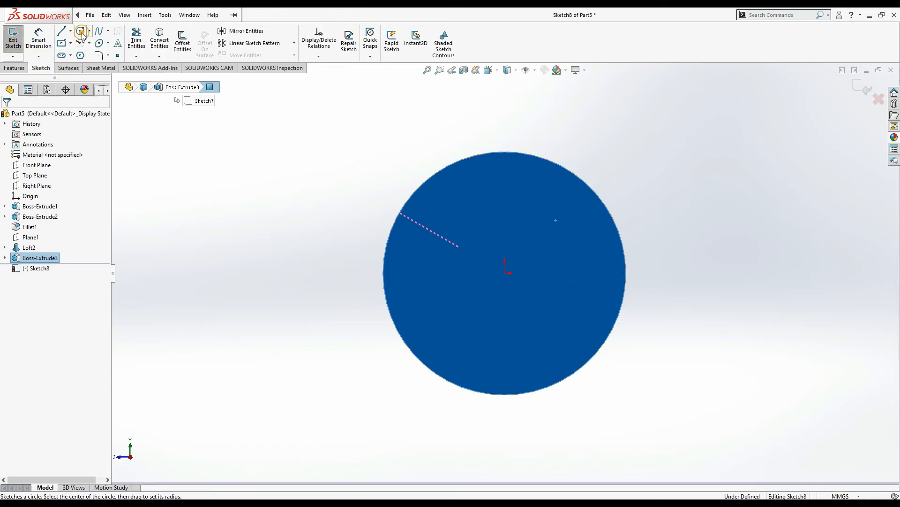
pyautogui.click(505, 273)
pyautogui.click(529, 244)
pyautogui.click(36, 39)
pyautogui.click(538, 251)
pyautogui.click(650, 251)
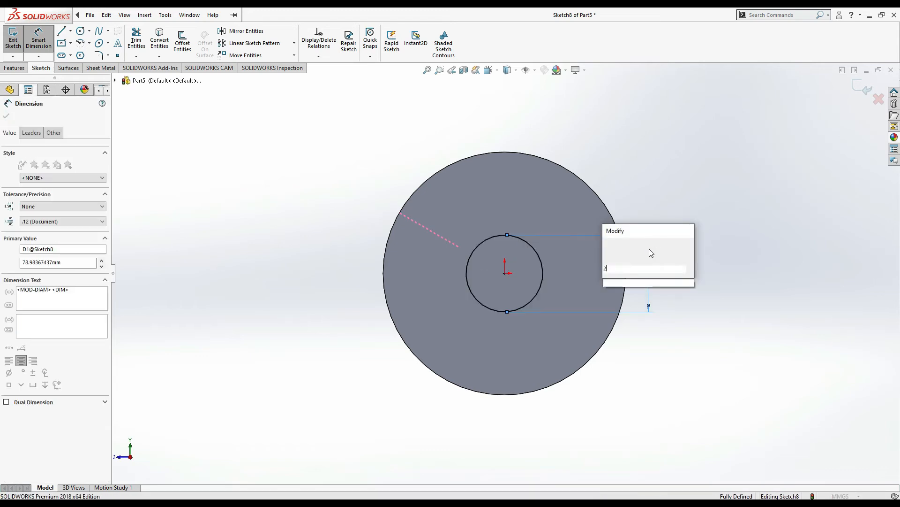
pyautogui.write('200')
pyautogui.press('Return')
# Check the reference drawing for the neck's length and extrude the 200 mm circle 80 mm as a merged boss
pyautogui.click(12, 69)
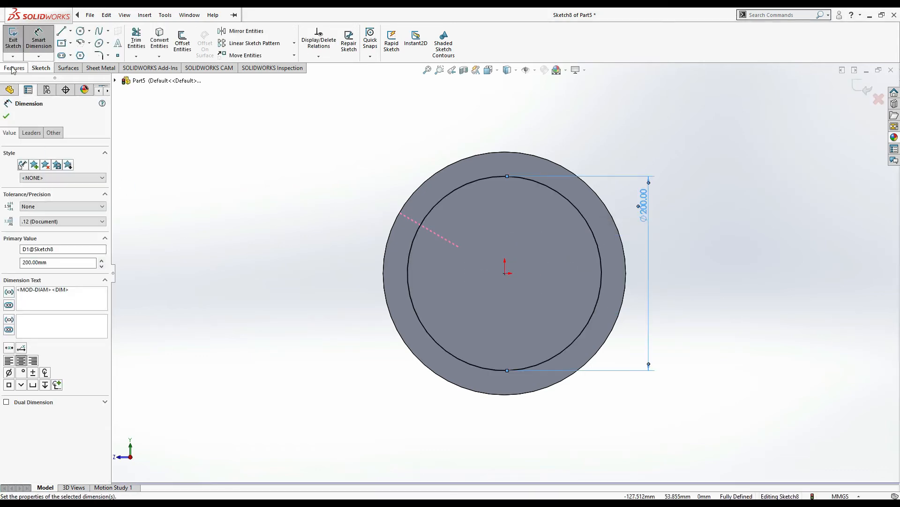
pyautogui.hotkey('alt', 'Tab')
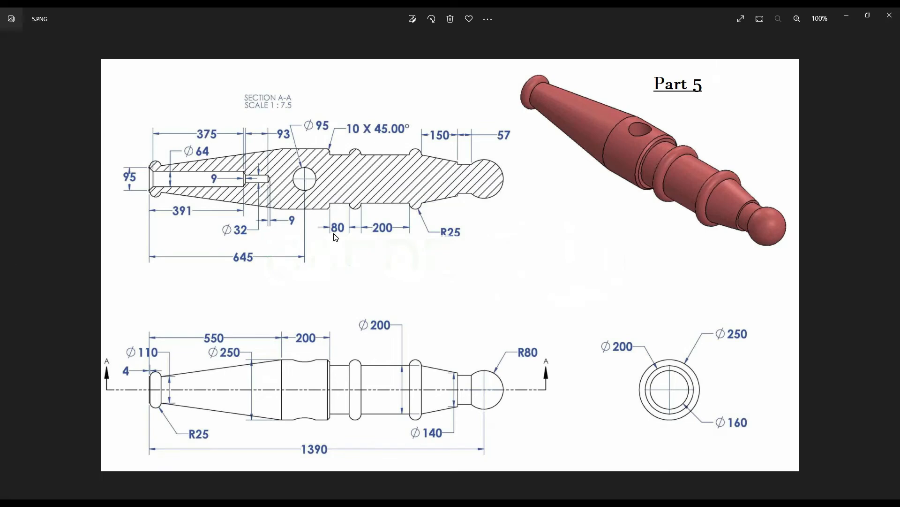
pyautogui.hotkey('alt', 'Tab')
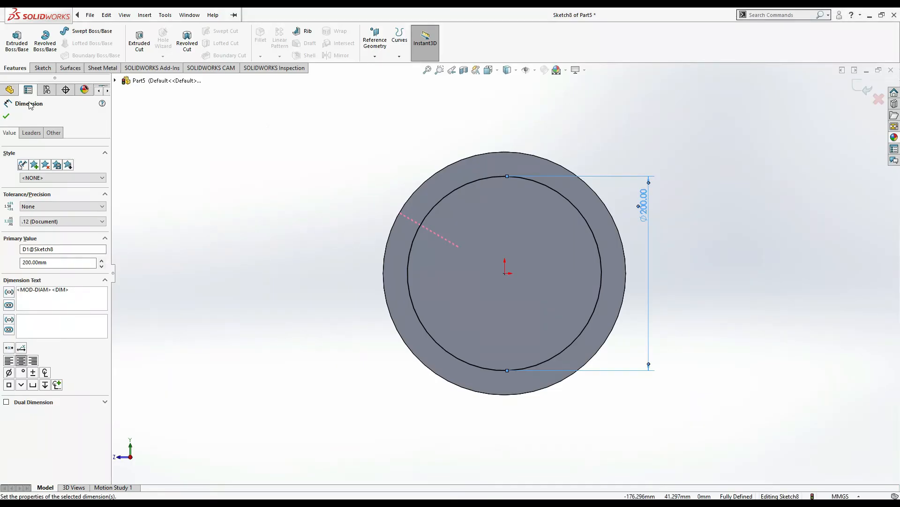
pyautogui.click(19, 53)
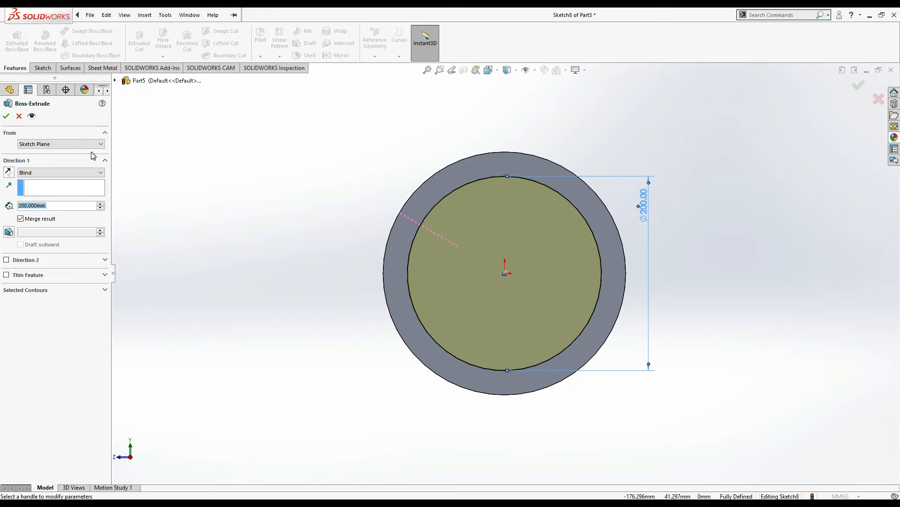
pyautogui.write('80')
pyautogui.press('Return')
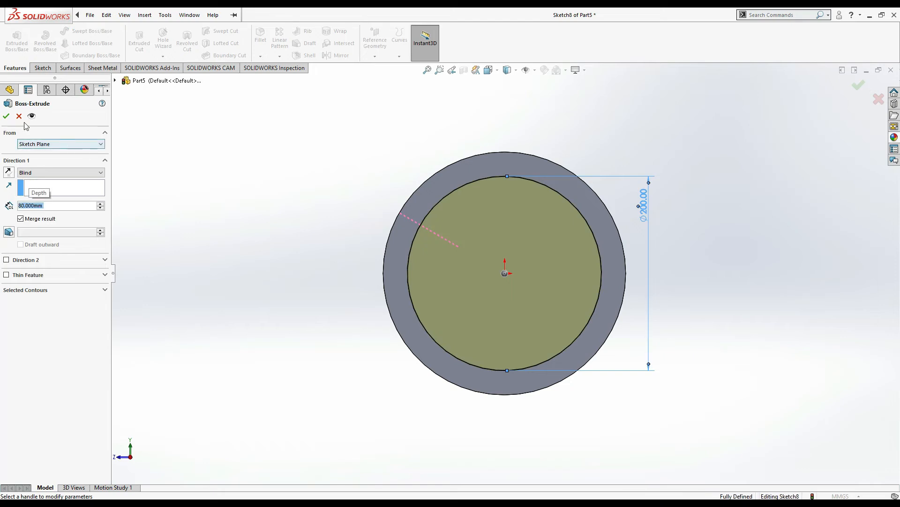
pyautogui.click(5, 116)
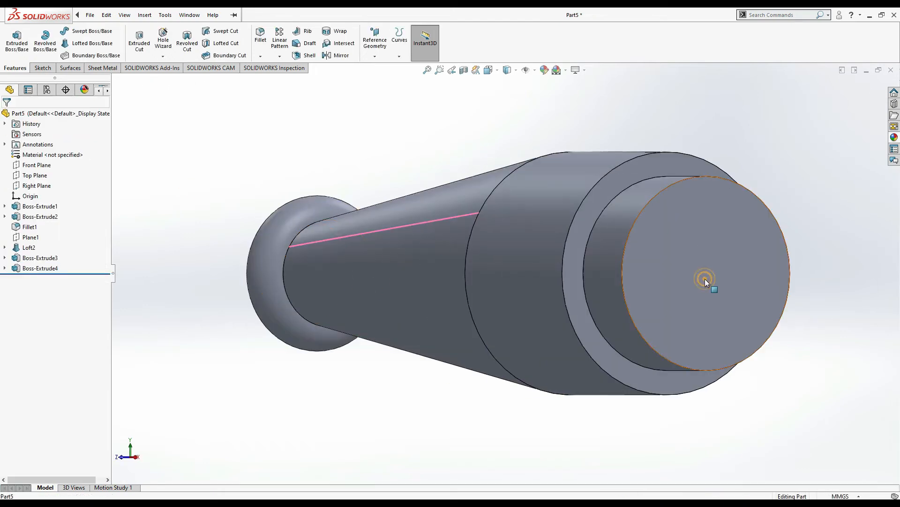
# On the end face of the 80 mm neck, sketch a circle centred on the origin with a 250 mm diameter
pyautogui.click(705, 278)
pyautogui.click(747, 255)
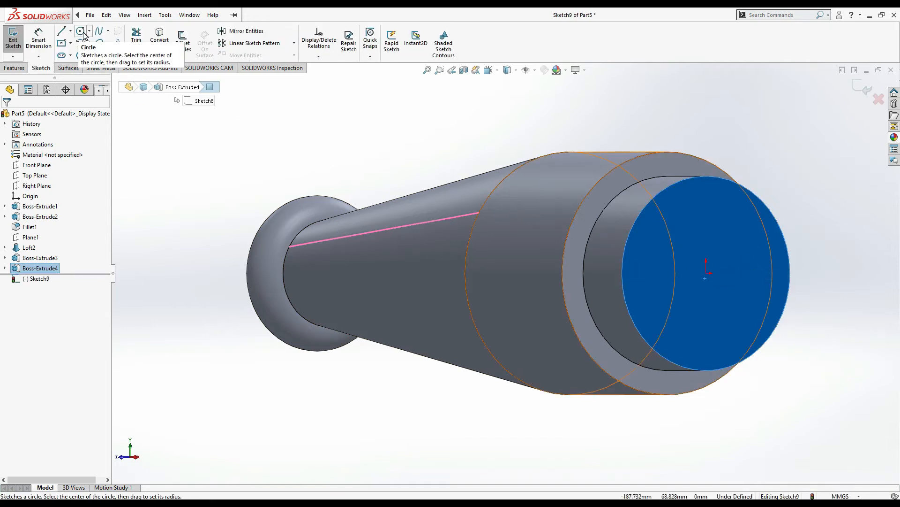
pyautogui.hotkey('alt', 'Tab')
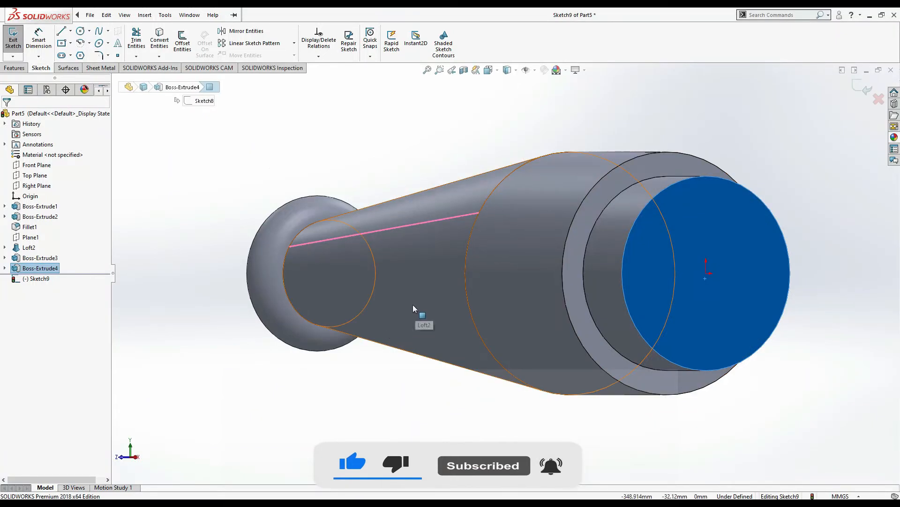
pyautogui.click(81, 31)
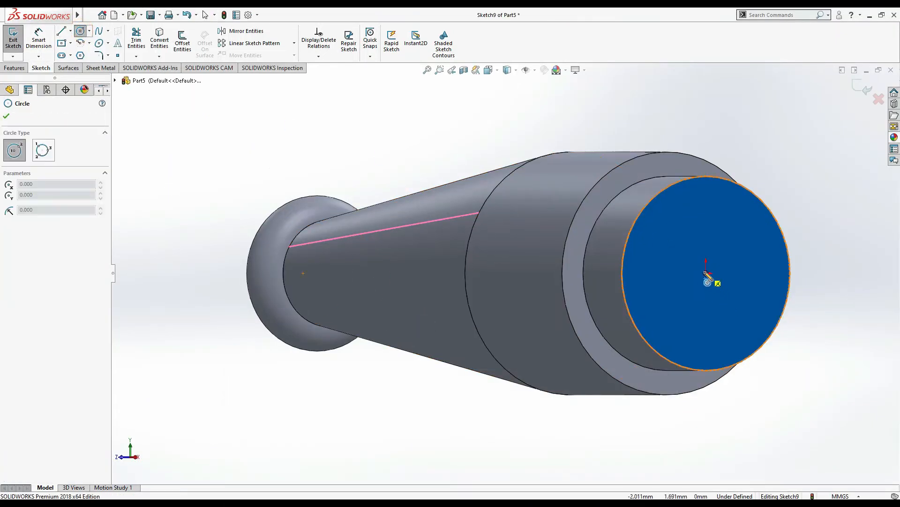
pyautogui.click(706, 274)
pyautogui.click(823, 256)
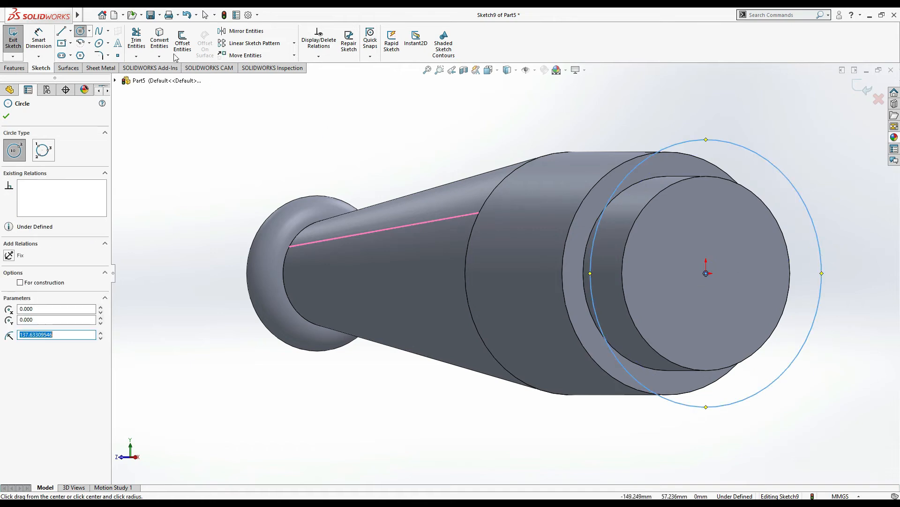
pyautogui.click(38, 41)
pyautogui.click(791, 143)
pyautogui.click(794, 143)
pyautogui.write('250')
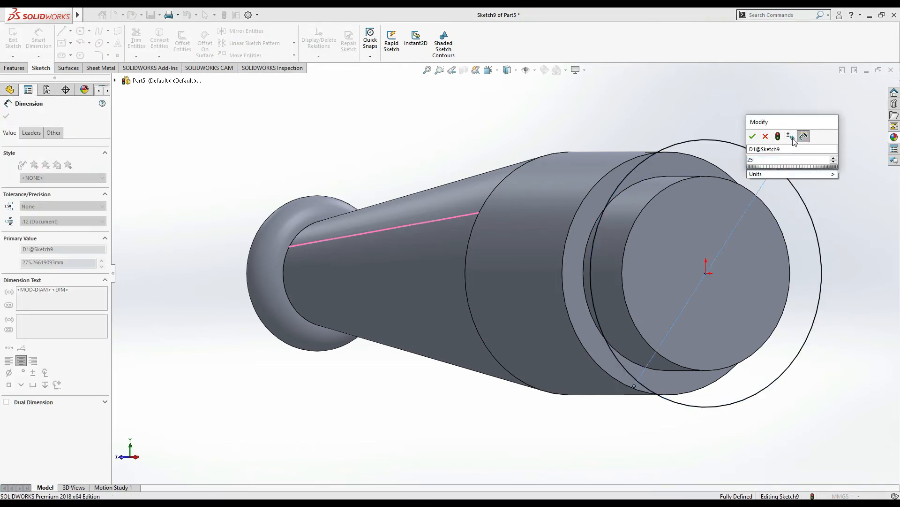
pyautogui.press('Return')
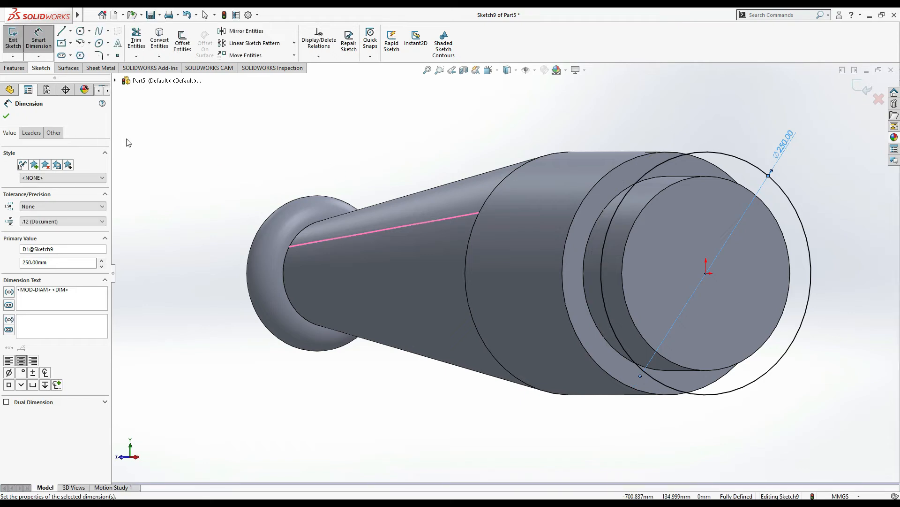
# Extrude the 250 mm circle 50 mm outward as a merged collar
pyautogui.click(15, 68)
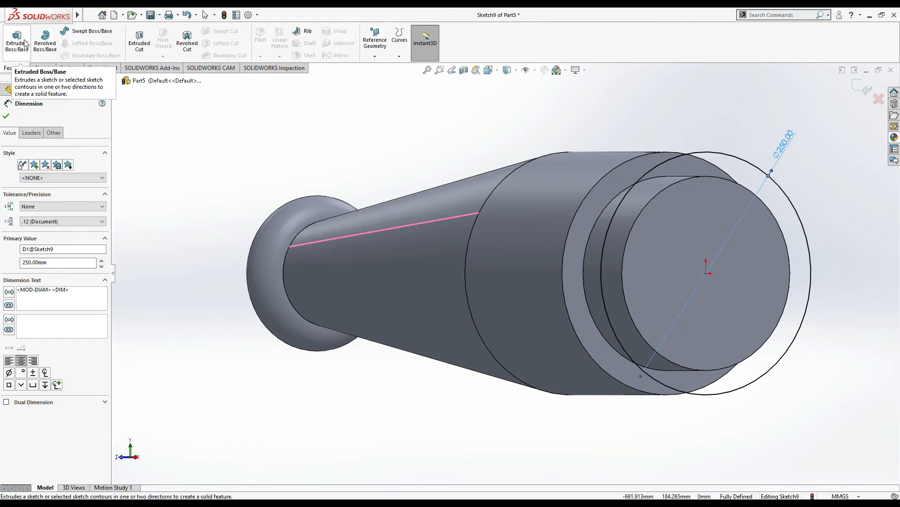
pyautogui.click(19, 39)
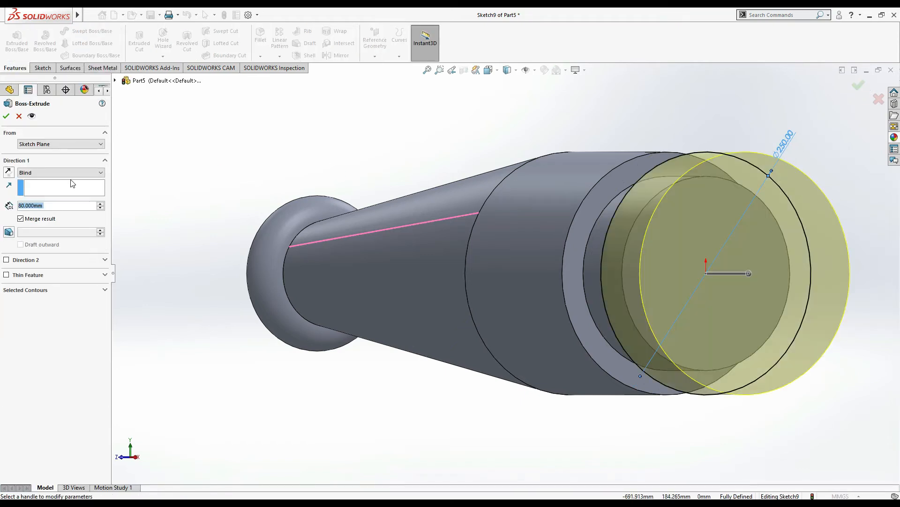
pyautogui.write('50')
pyautogui.press('Return')
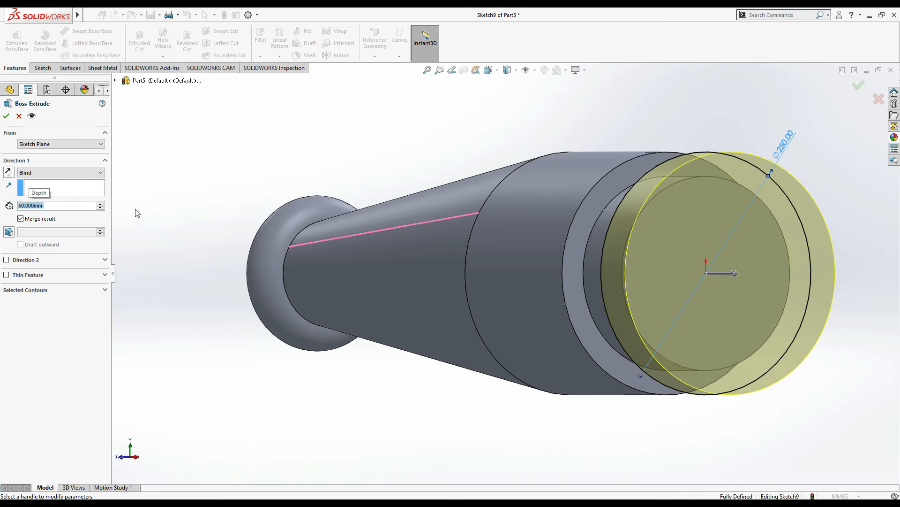
pyautogui.click(6, 116)
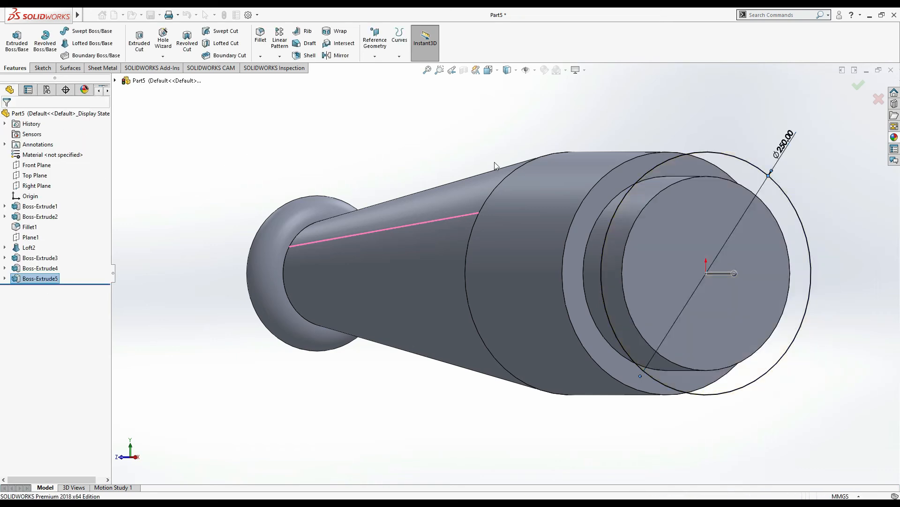
# On the end face of the 50 mm collar, sketch a circle centred on the origin with a 200 mm diameter
pyautogui.click(765, 232)
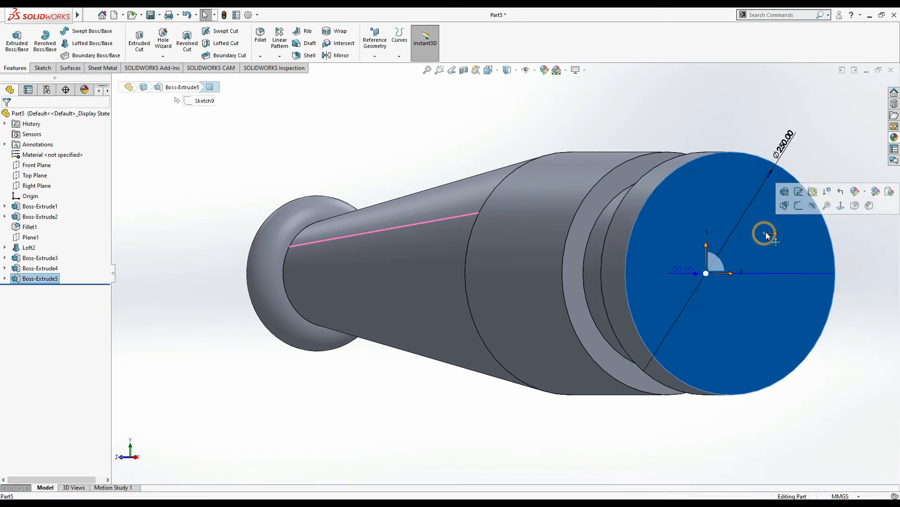
pyautogui.click(804, 207)
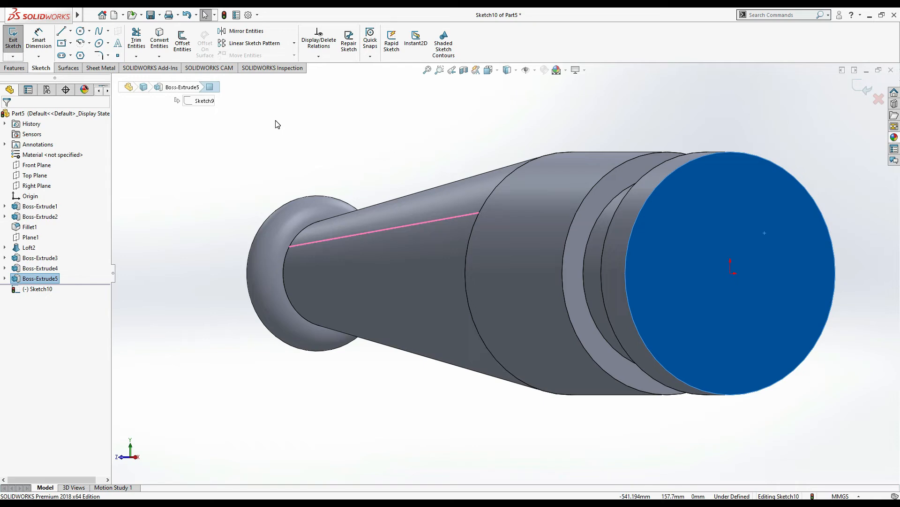
pyautogui.click(80, 31)
pyautogui.click(661, 274)
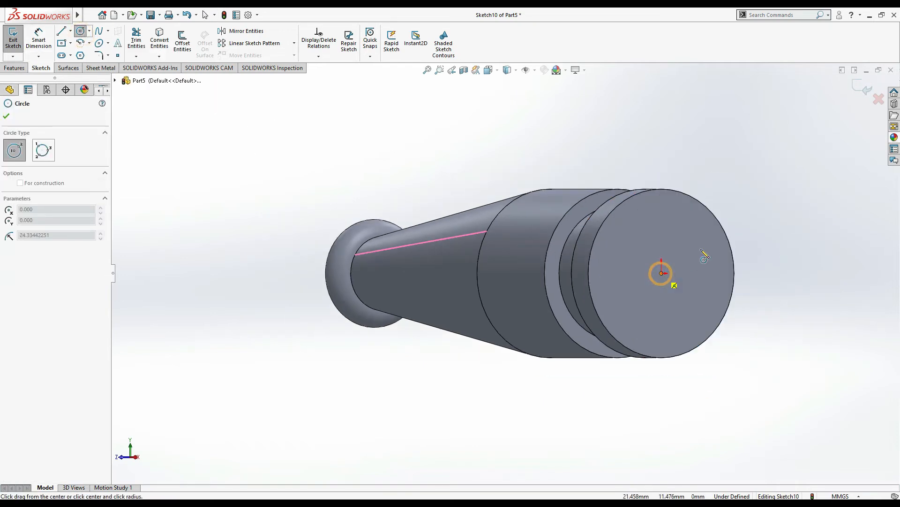
pyautogui.click(721, 207)
pyautogui.click(38, 40)
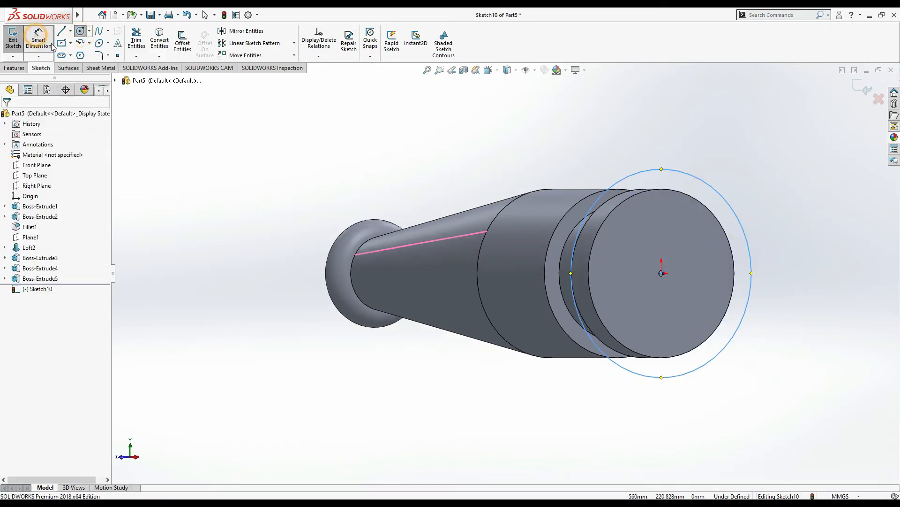
pyautogui.click(748, 197)
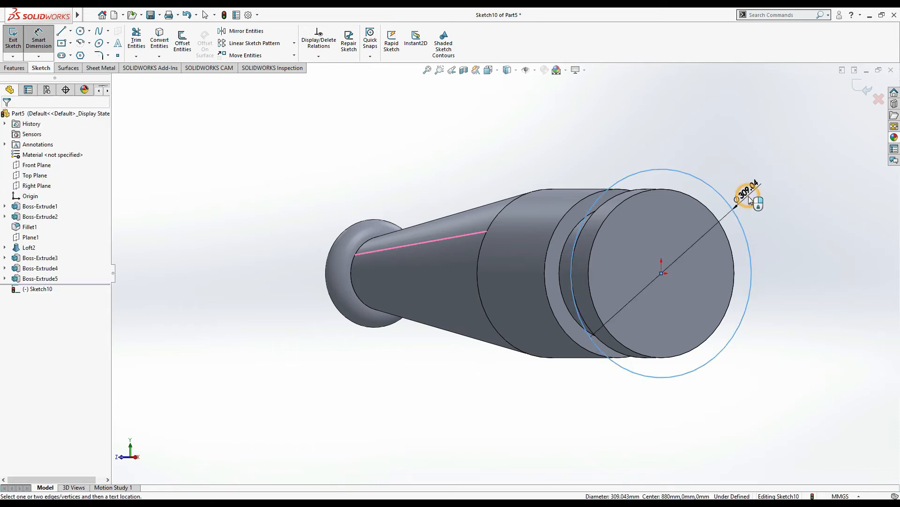
pyautogui.click(749, 197)
pyautogui.press('Return')
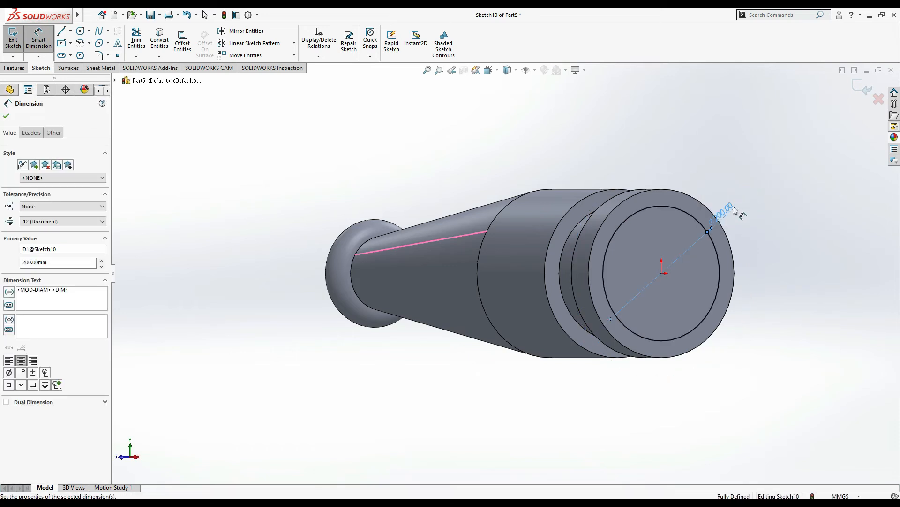
# Check the reference drawing for the section's length and extrude the 200 mm circle 200 mm outward as a merged boss
pyautogui.hotkey('alt', 'Tab')
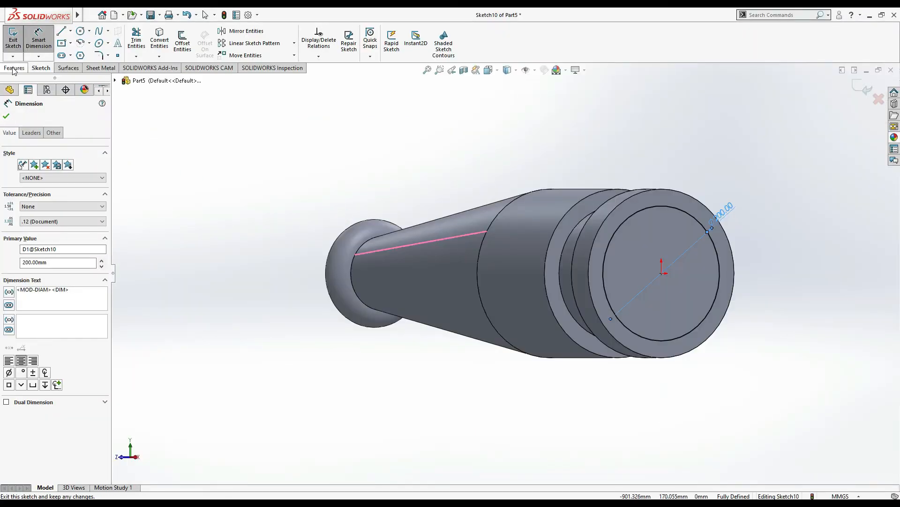
pyautogui.click(14, 67)
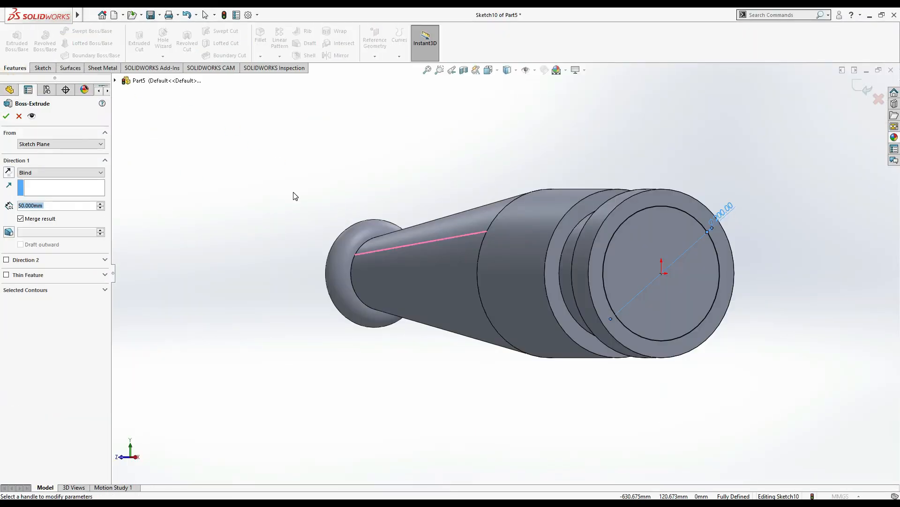
pyautogui.write('200')
pyautogui.press('Return')
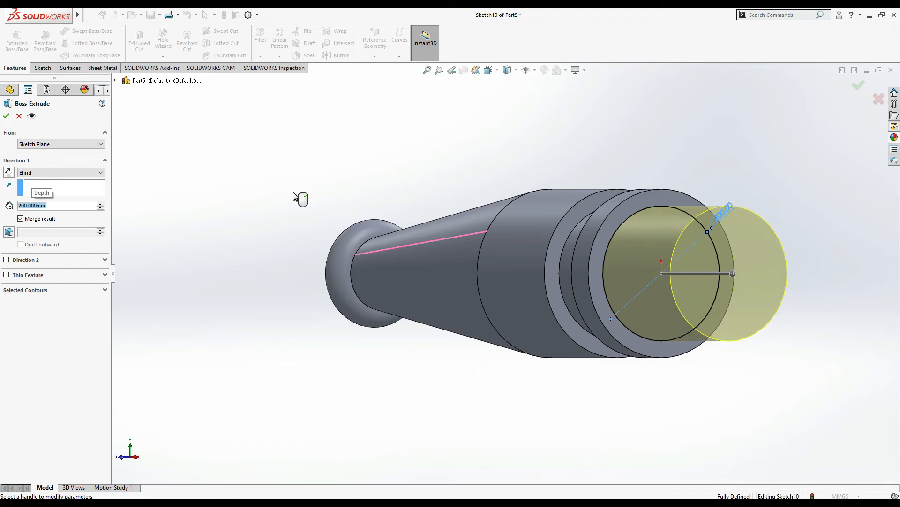
pyautogui.click(7, 116)
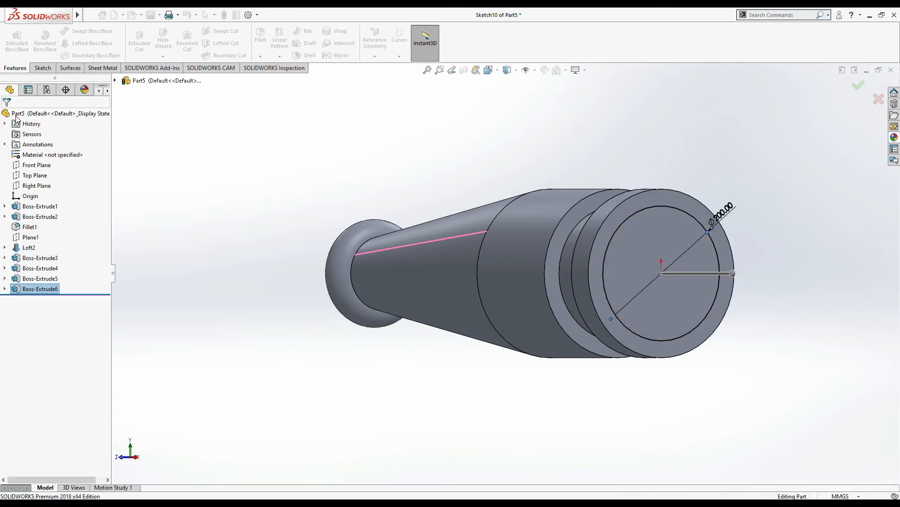
# Check the reference drawing and sketch a 250 mm diameter circle centred on the origin on the new cylinder's end face
pyautogui.hotkey('alt', 'Tab')
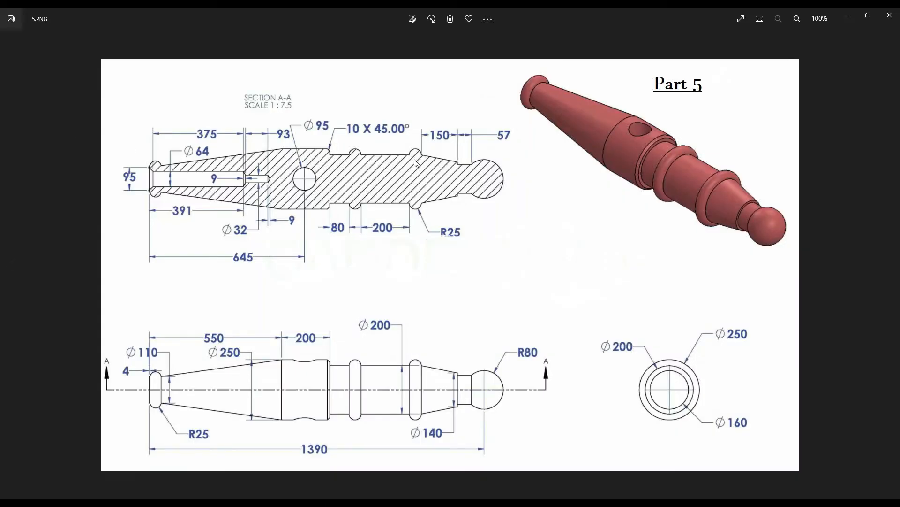
pyautogui.hotkey('alt', 'Tab')
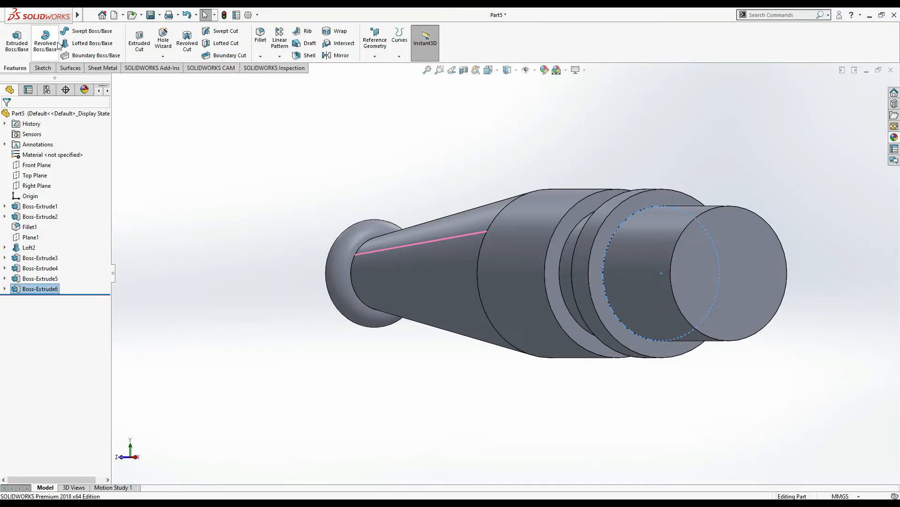
pyautogui.click(43, 68)
pyautogui.click(708, 269)
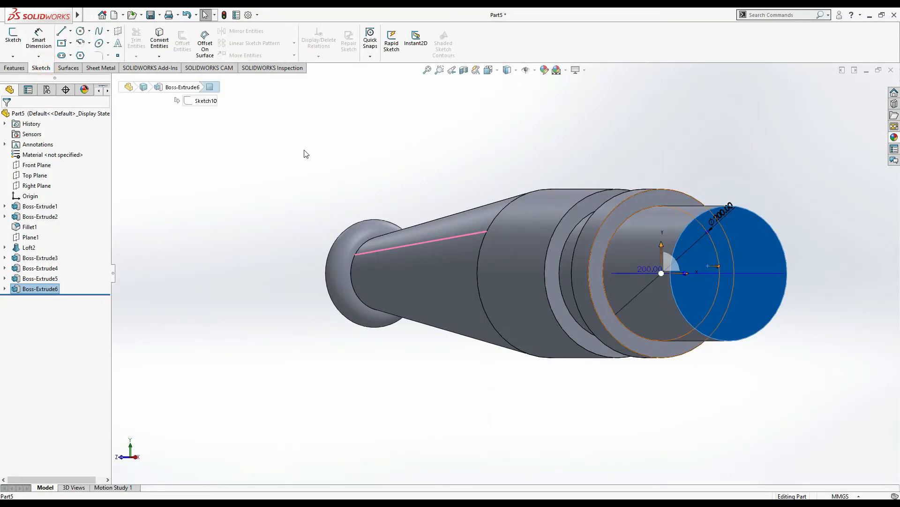
pyautogui.click(13, 36)
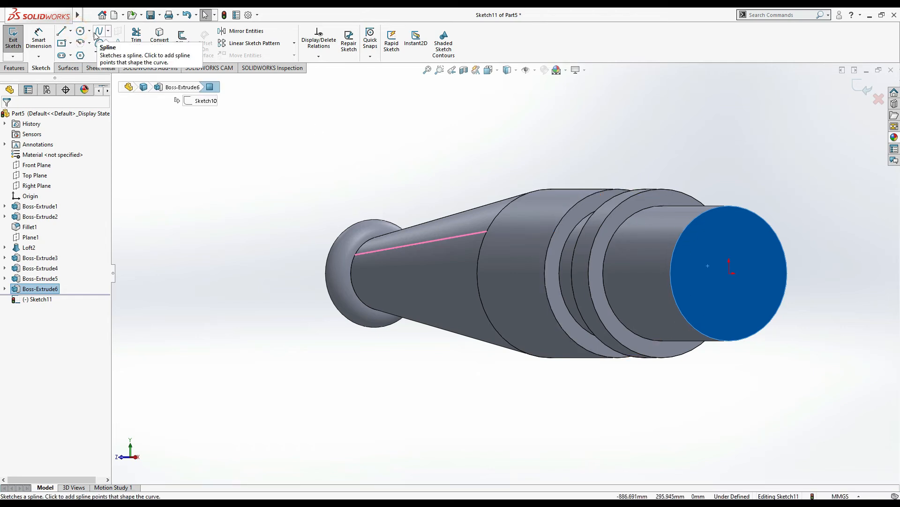
pyautogui.click(80, 31)
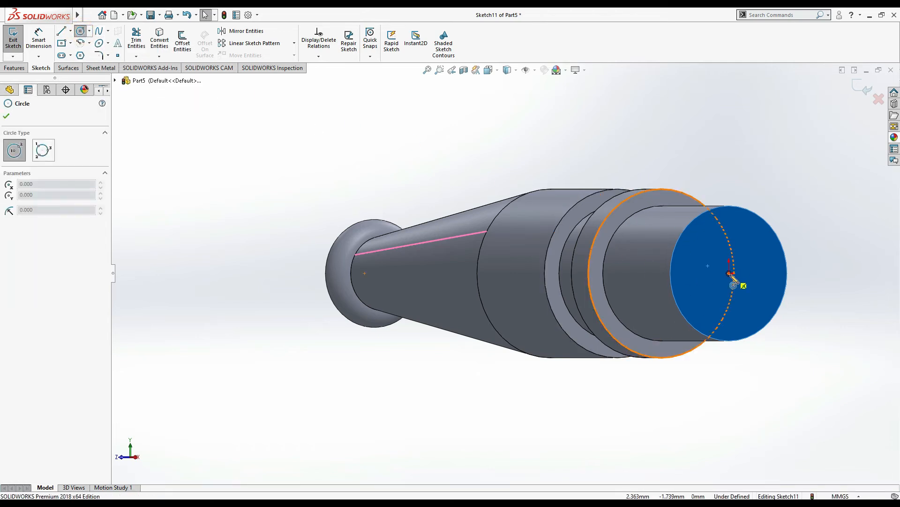
pyautogui.click(730, 273)
pyautogui.click(842, 250)
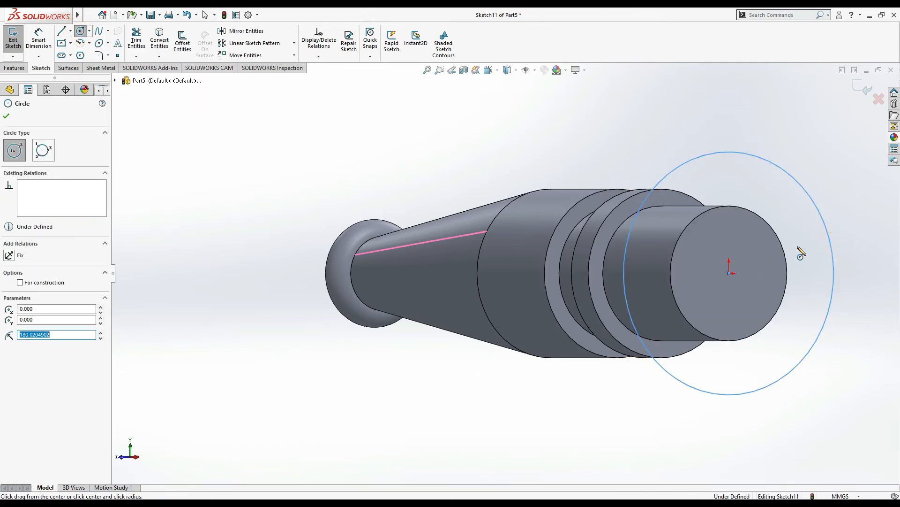
pyautogui.click(39, 38)
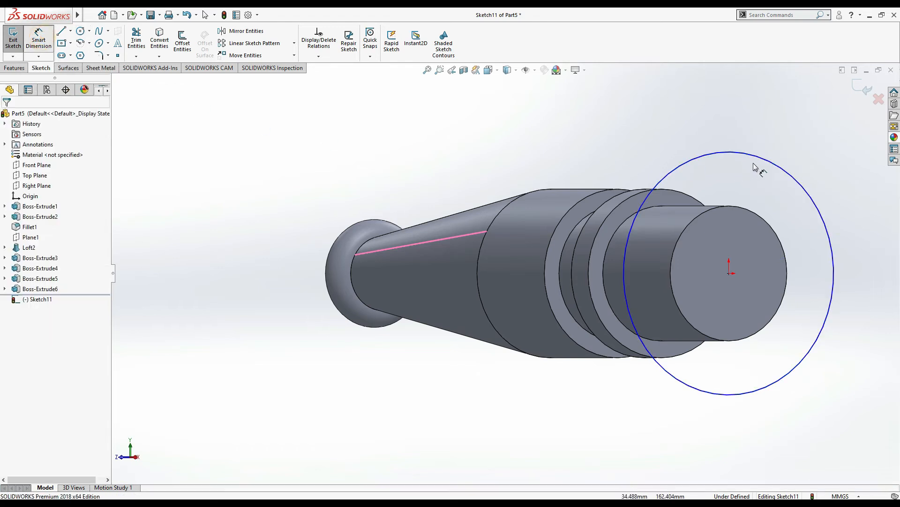
pyautogui.click(774, 166)
pyautogui.click(805, 164)
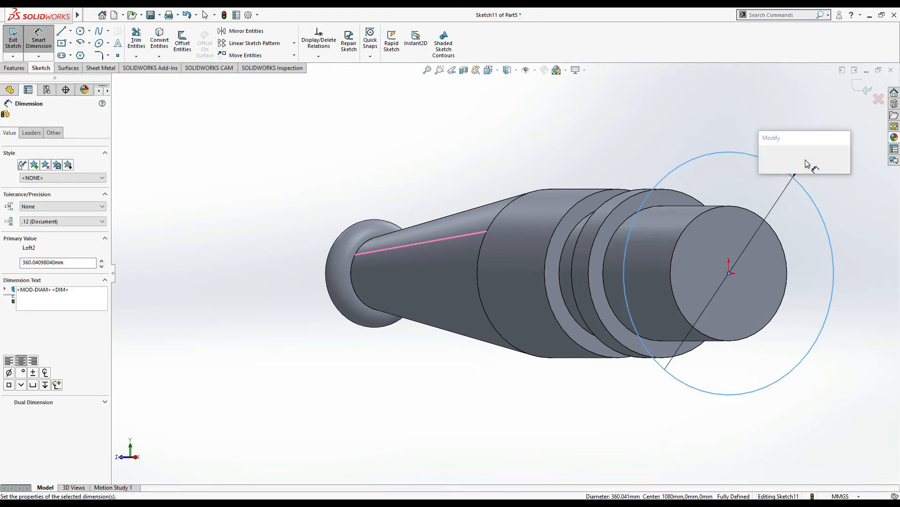
pyautogui.write('250')
pyautogui.press('Return')
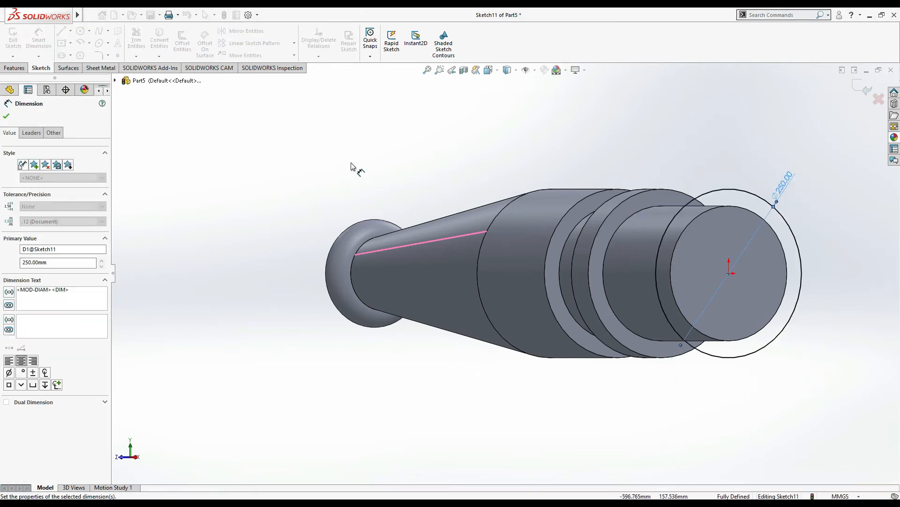
# Extrude the 250 mm circle 50 mm outward as a merged second collar at the end of the cylinder
pyautogui.click(14, 68)
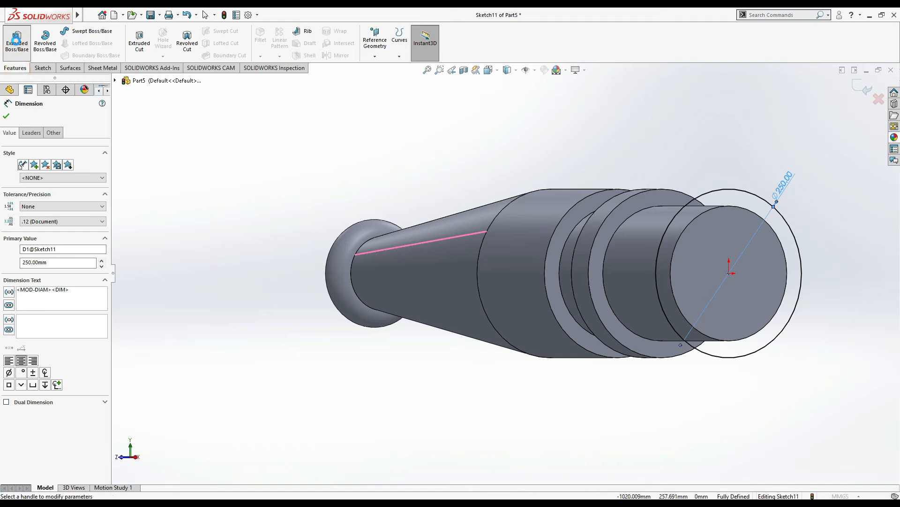
pyautogui.click(16, 40)
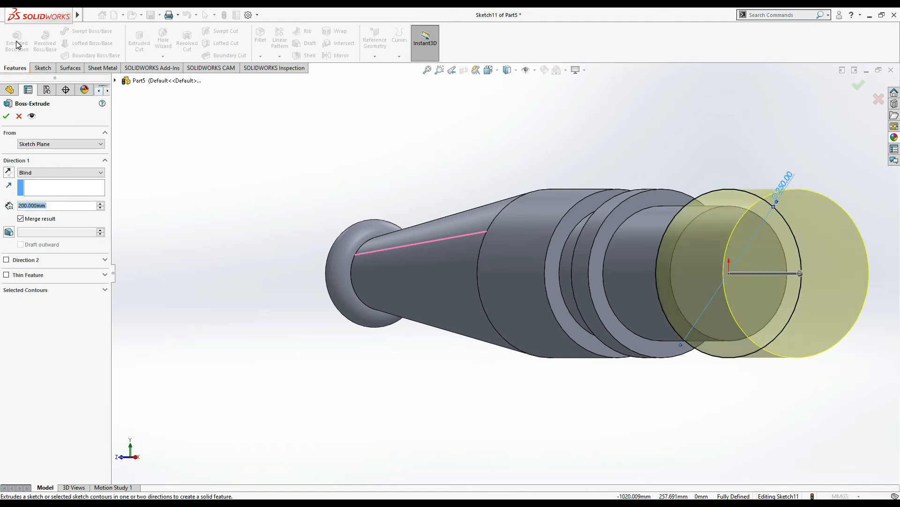
pyautogui.write('500')
pyautogui.press('Return')
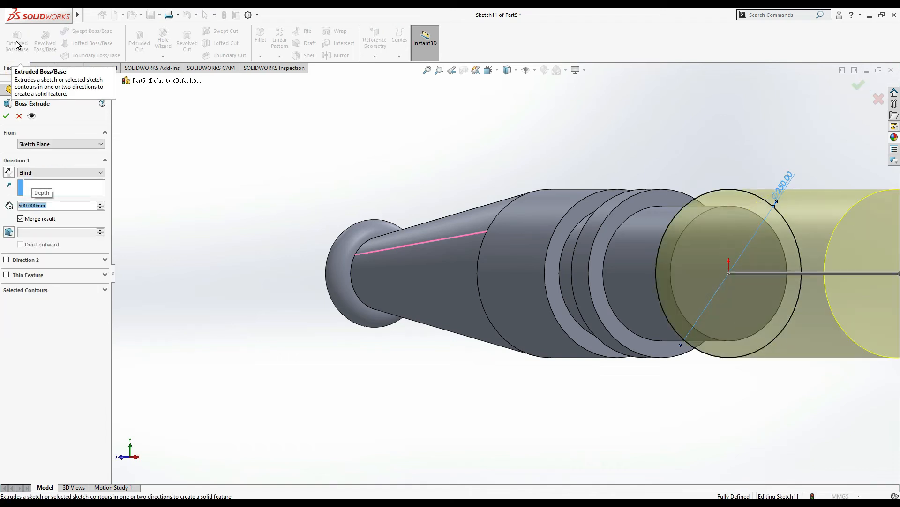
pyautogui.write('50')
pyautogui.press('Return')
pyautogui.click(7, 116)
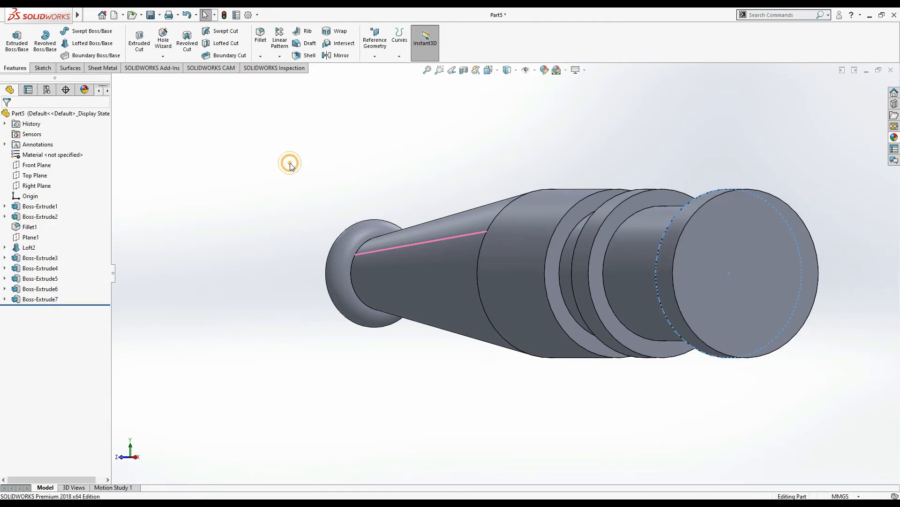
# Check the reference drawing and set up a full round fillet on the first collar, assigning its annular face towards the second collar as side face set 1
pyautogui.hotkey('alt', 'Tab')
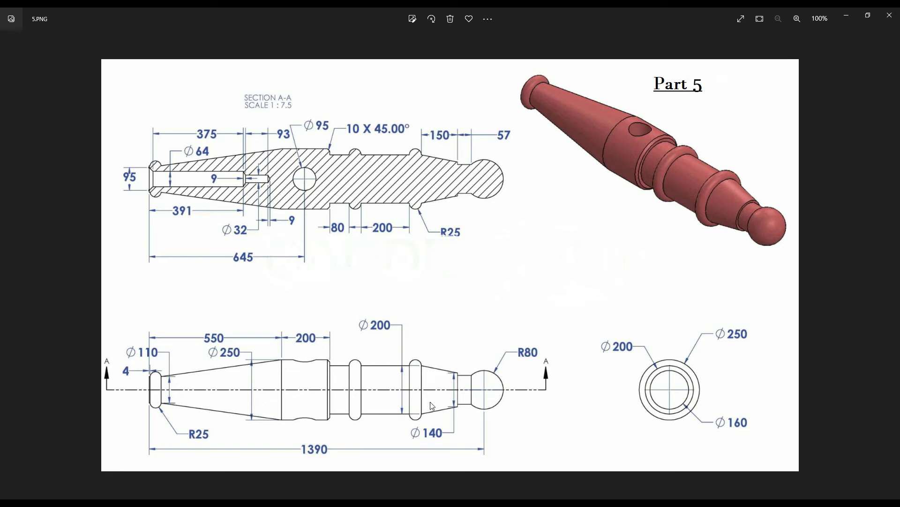
pyautogui.hotkey('alt', 'Tab')
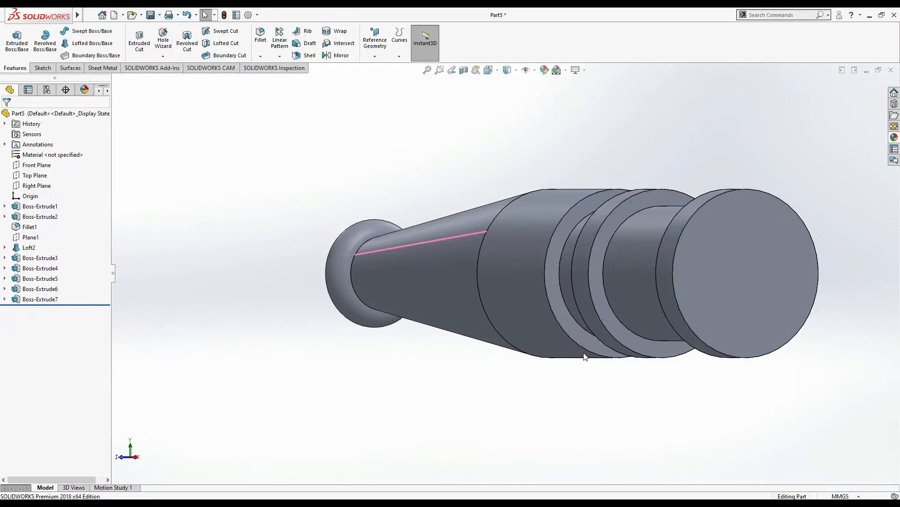
pyautogui.scroll(2, 815, 375)
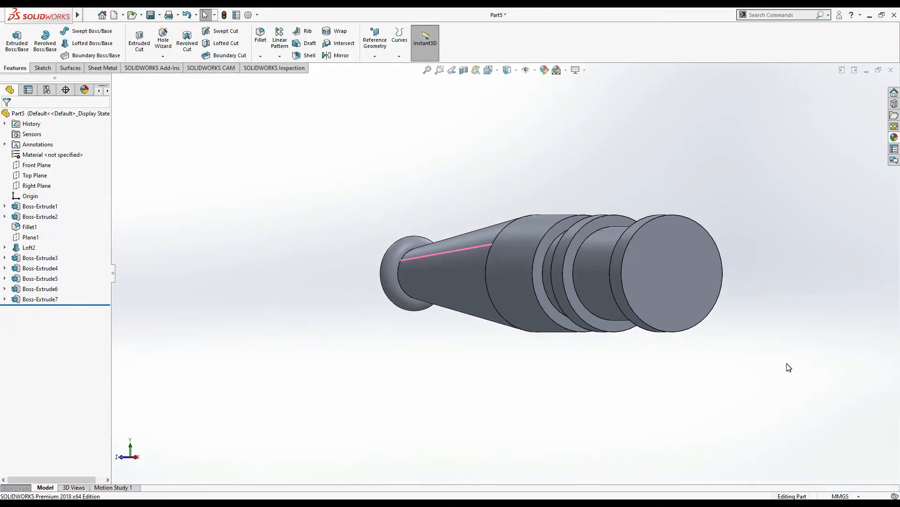
pyautogui.hotkey('alt', 'Tab')
pyautogui.hotkey('alt', 'Tab')
pyautogui.press('Right')
pyautogui.press('Right')
pyautogui.click(567, 147)
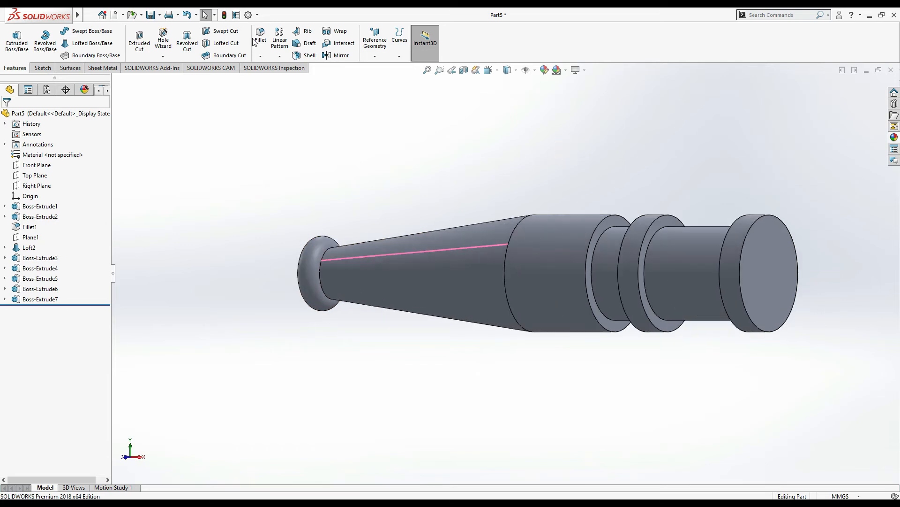
pyautogui.click(259, 36)
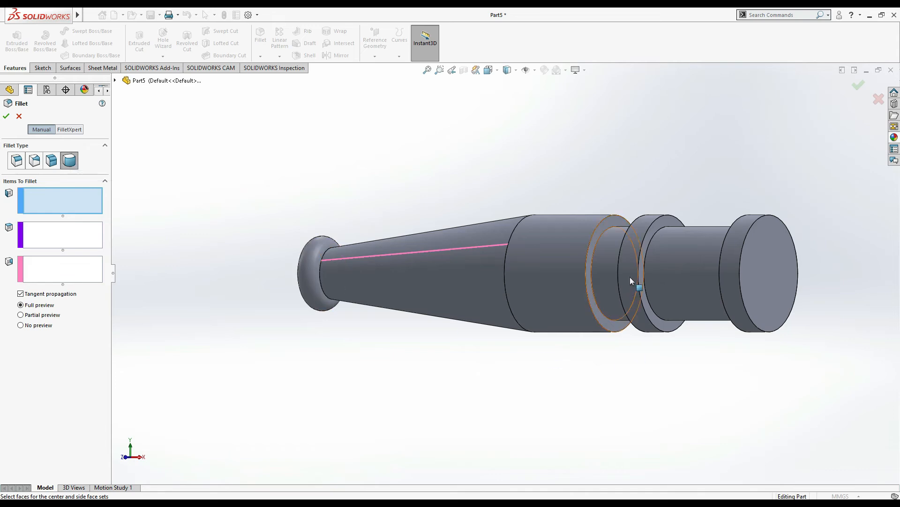
pyautogui.click(657, 229)
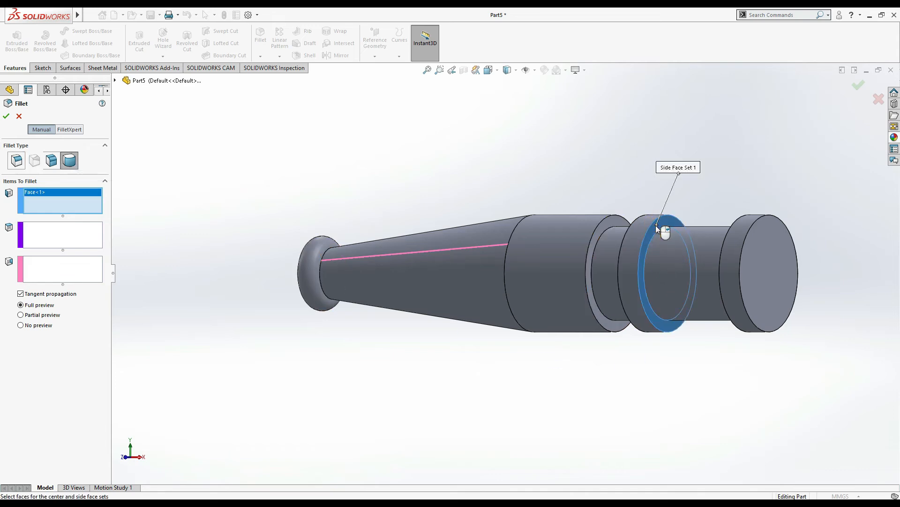
pyautogui.click(63, 233)
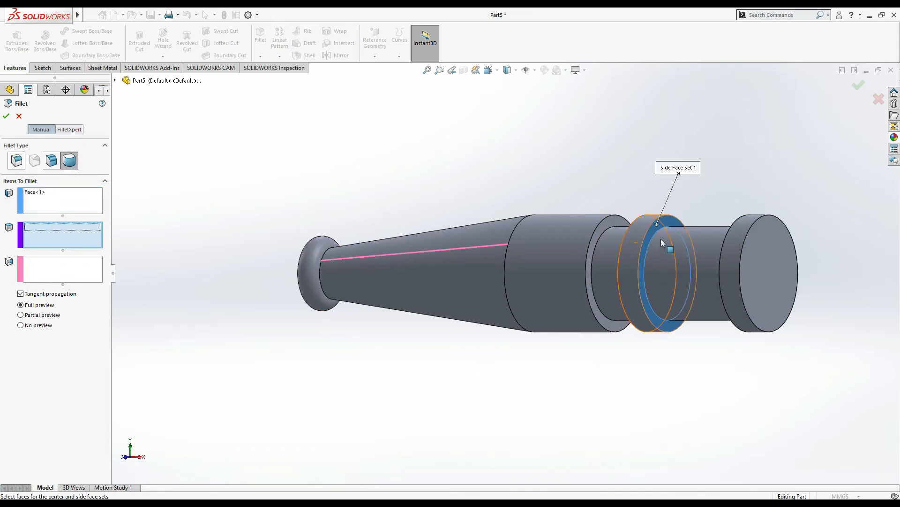
# Apply a full round fillet to the middle collar, using its outer face as center and its two flat side faces
pyautogui.click(644, 228)
pyautogui.press('Right')
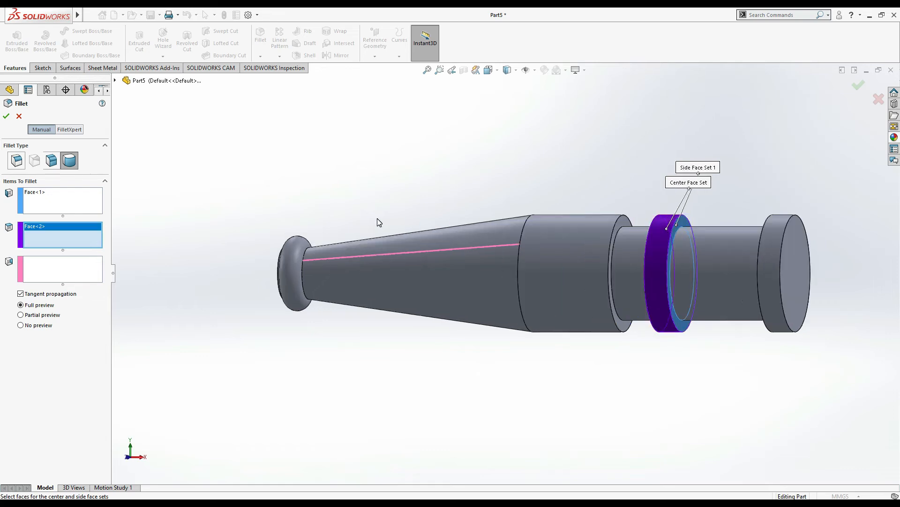
pyautogui.press('Right')
pyautogui.press('Right')
pyautogui.press('Right')
pyautogui.click(68, 266)
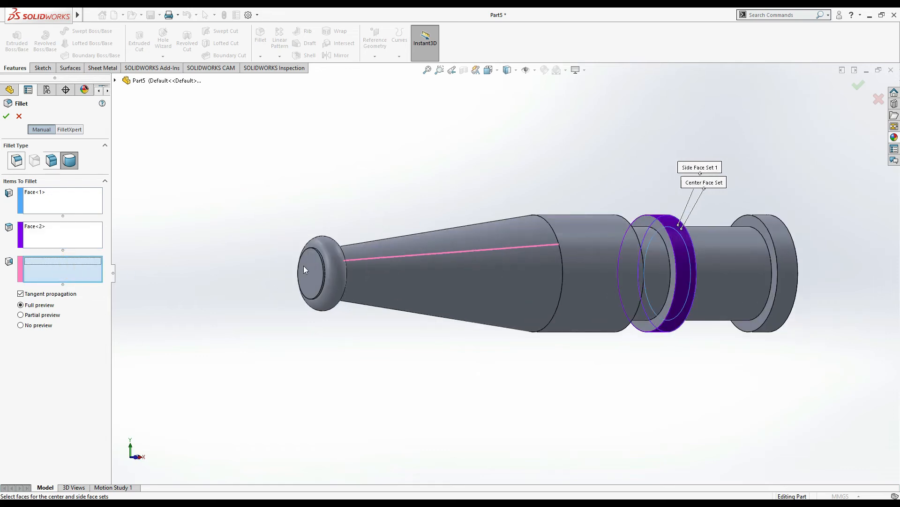
pyautogui.click(649, 237)
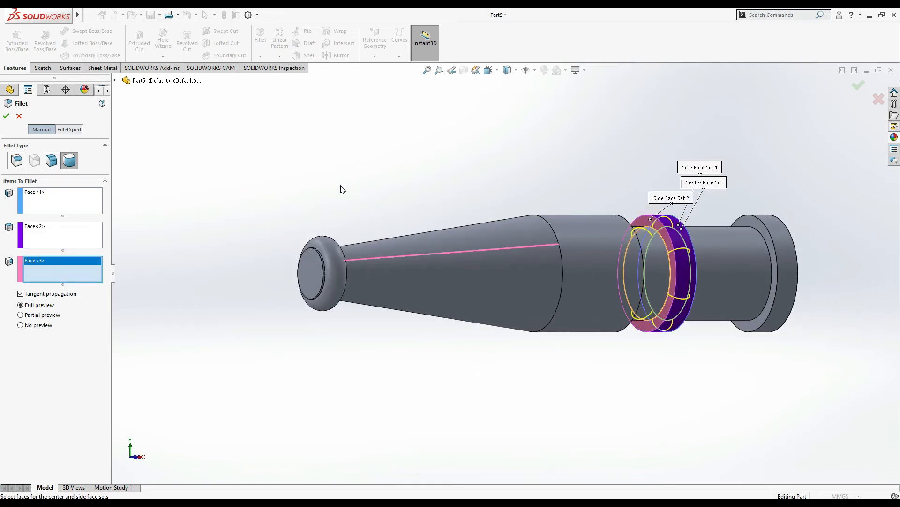
pyautogui.click(5, 117)
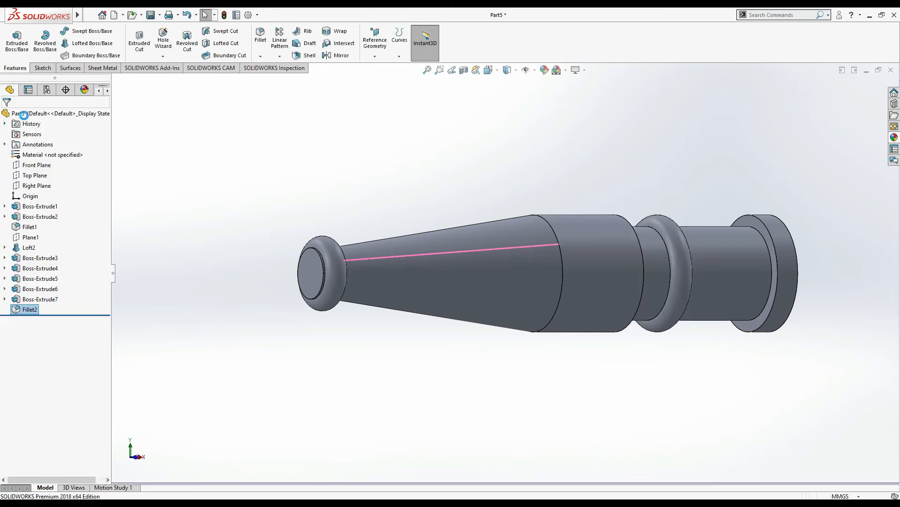
# Apply a full round fillet to the end collar, using its outer rim as center face between its two flat side faces
pyautogui.click(268, 43)
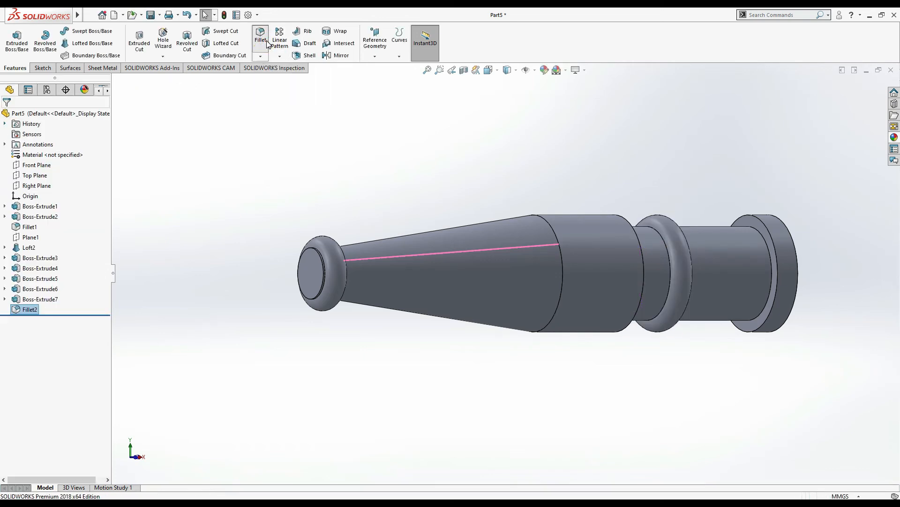
pyautogui.click(750, 230)
pyautogui.click(29, 241)
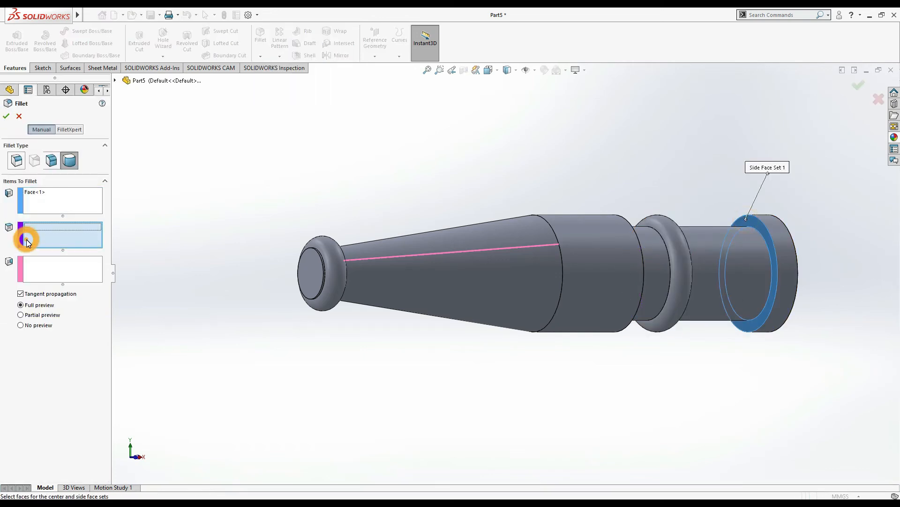
pyautogui.click(783, 243)
pyautogui.press('Right')
pyautogui.press('Right')
pyautogui.press('Left')
pyautogui.press('Right')
pyautogui.press('Right')
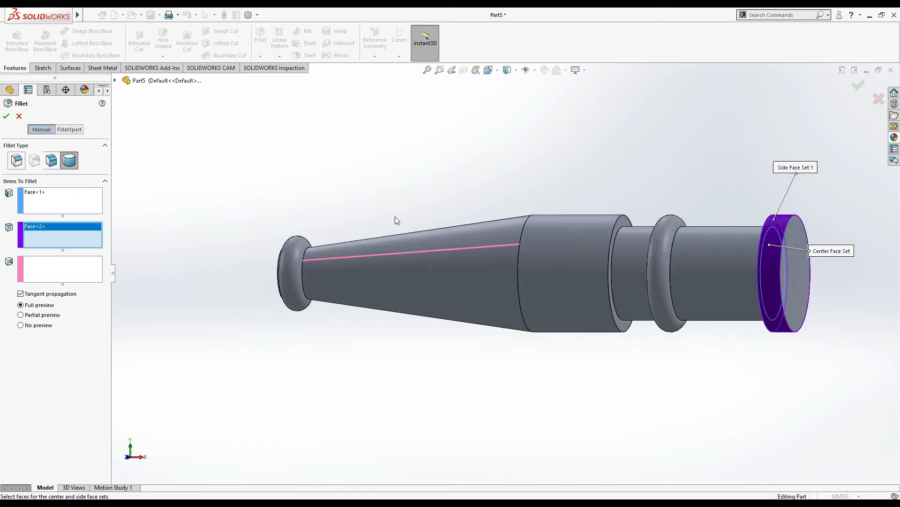
pyautogui.click(61, 275)
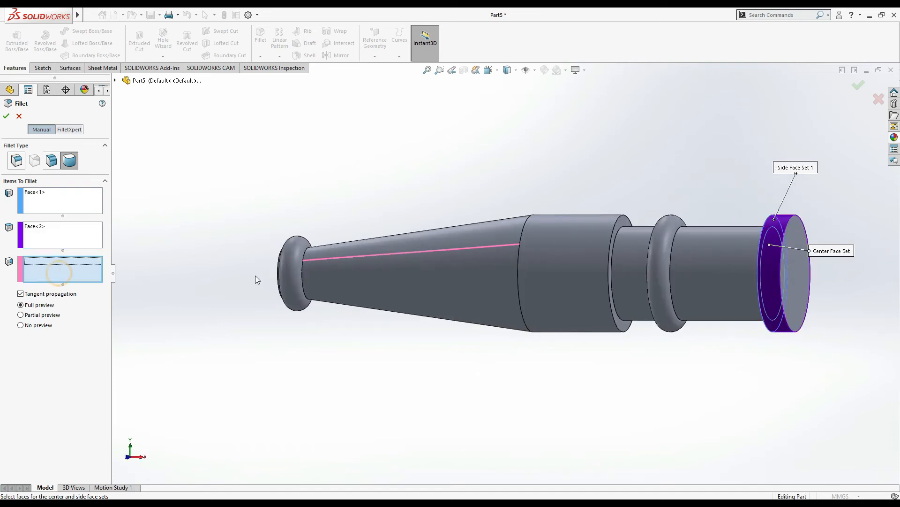
pyautogui.click(799, 284)
pyautogui.click(6, 116)
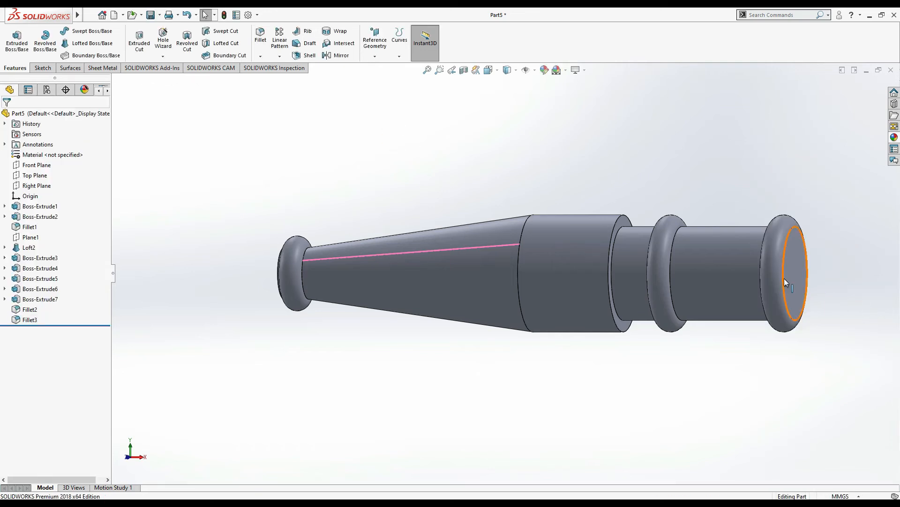
# Check the reference drawing and create a reference plane offset 150 mm outward from the end collar's flat face
pyautogui.scroll(3, 674, 210)
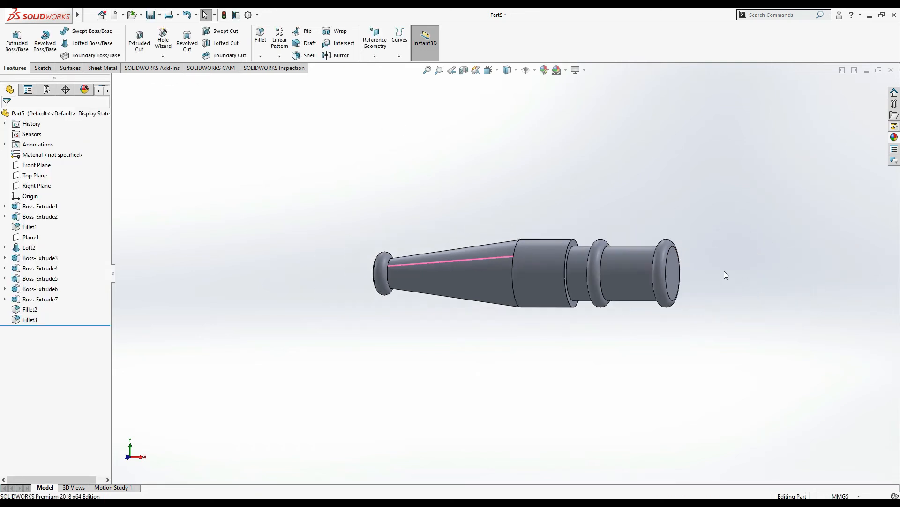
pyautogui.hotkey('alt', 'Tab')
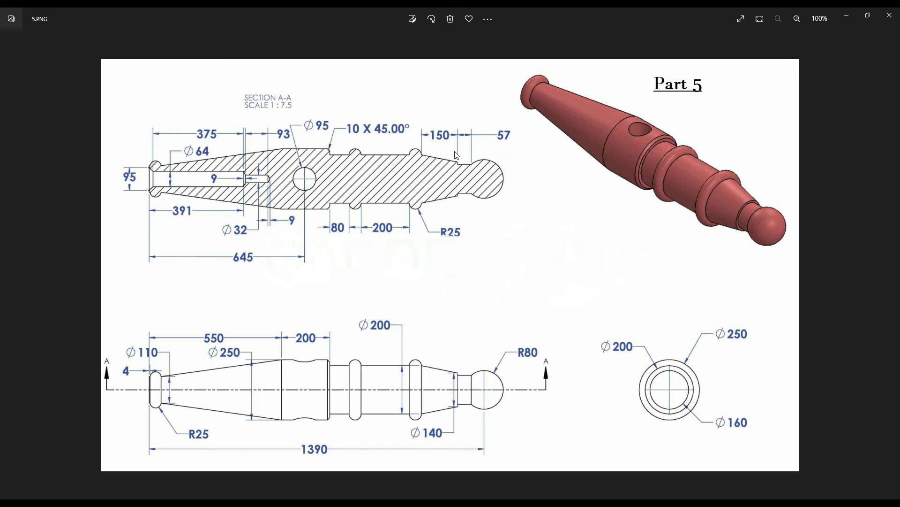
pyautogui.hotkey('alt', 'Tab')
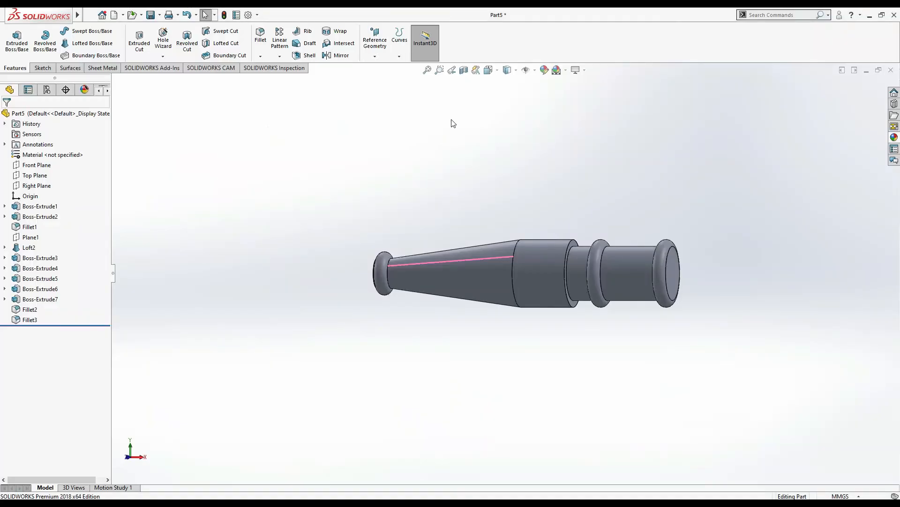
pyautogui.click(380, 53)
pyautogui.click(385, 69)
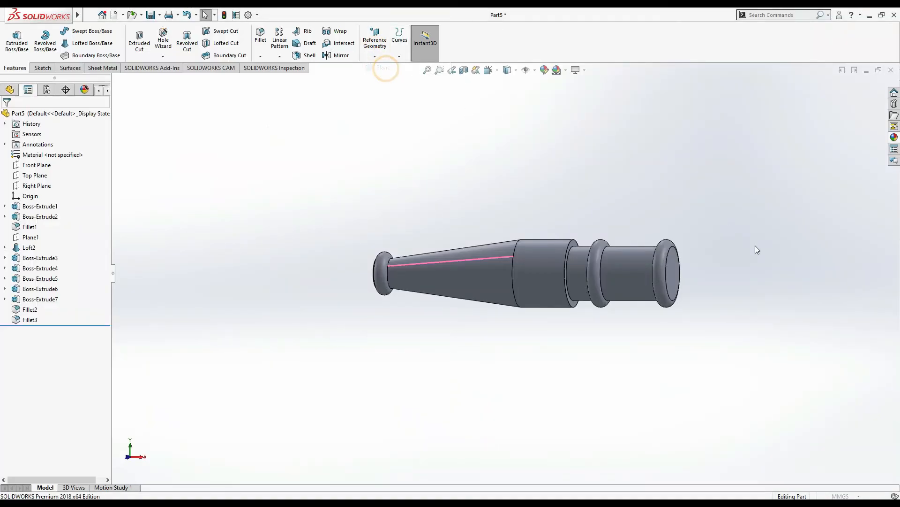
pyautogui.click(669, 271)
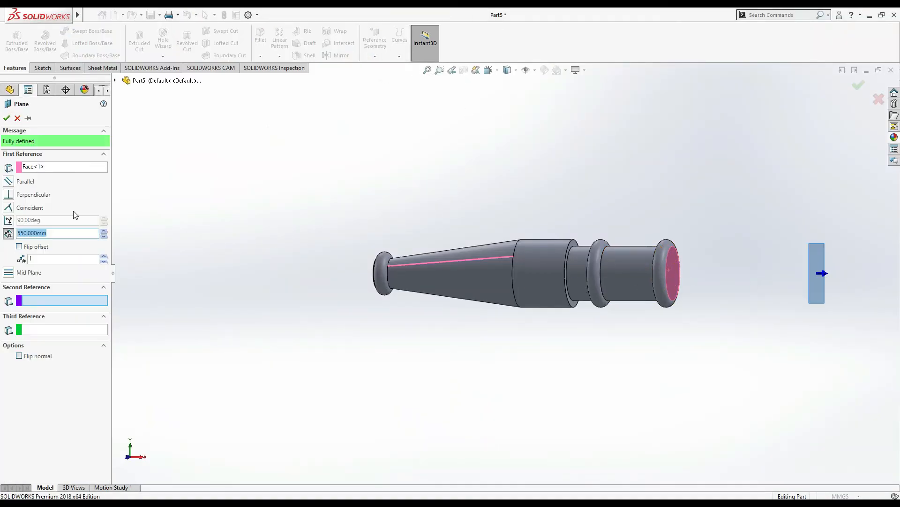
pyautogui.write('150')
pyautogui.press('Return')
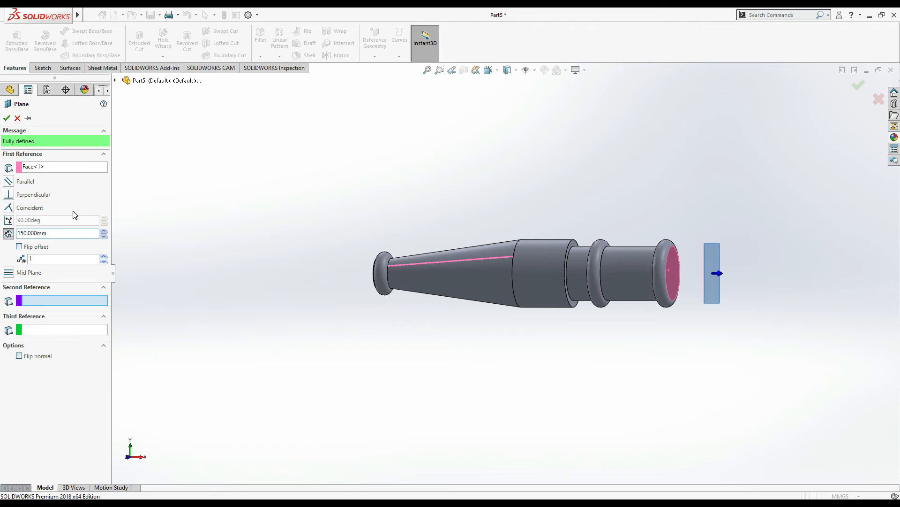
pyautogui.click(6, 117)
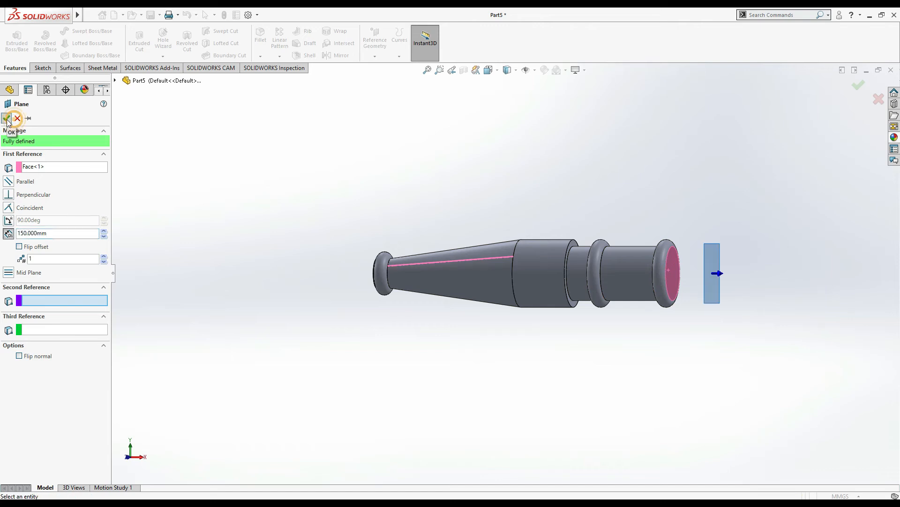
pyautogui.click(275, 148)
# Sketch on the end collar's flat face, convert its circular edge into a sketch profile, and exit the sketch
pyautogui.click(671, 272)
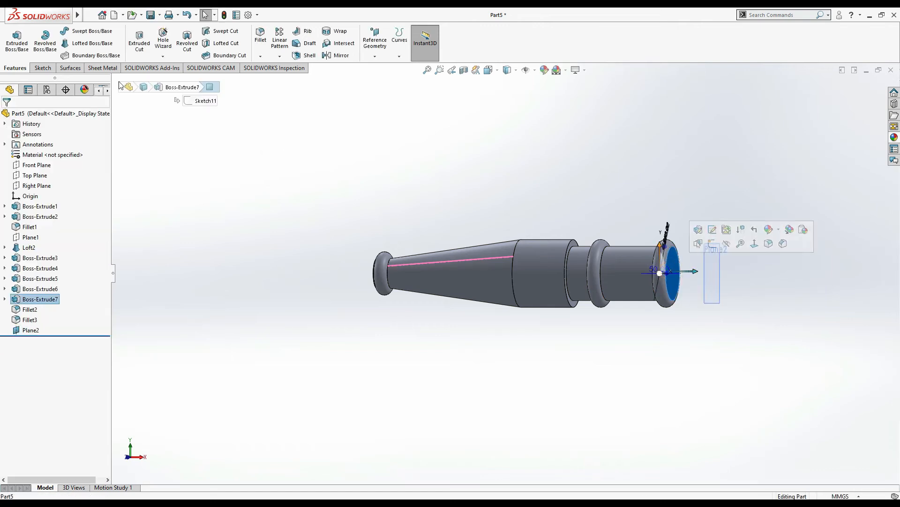
pyautogui.click(41, 68)
pyautogui.click(170, 44)
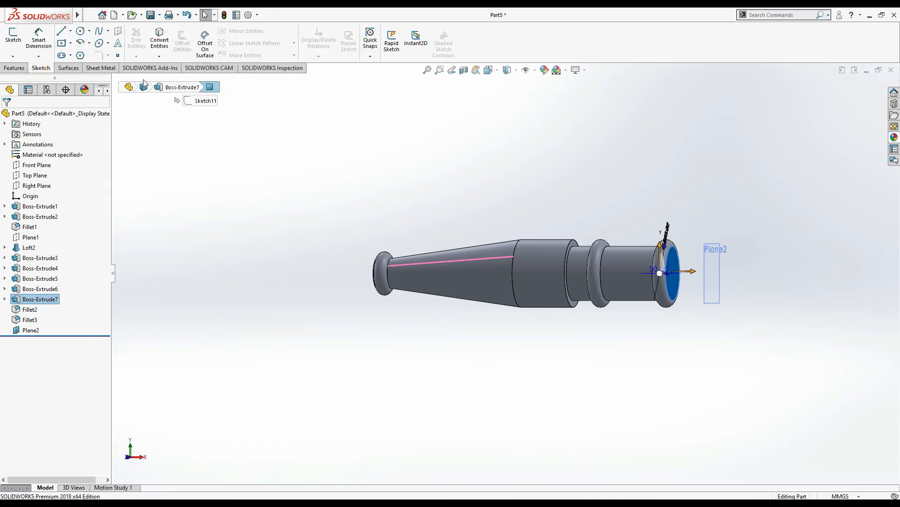
pyautogui.click(18, 42)
pyautogui.click(158, 38)
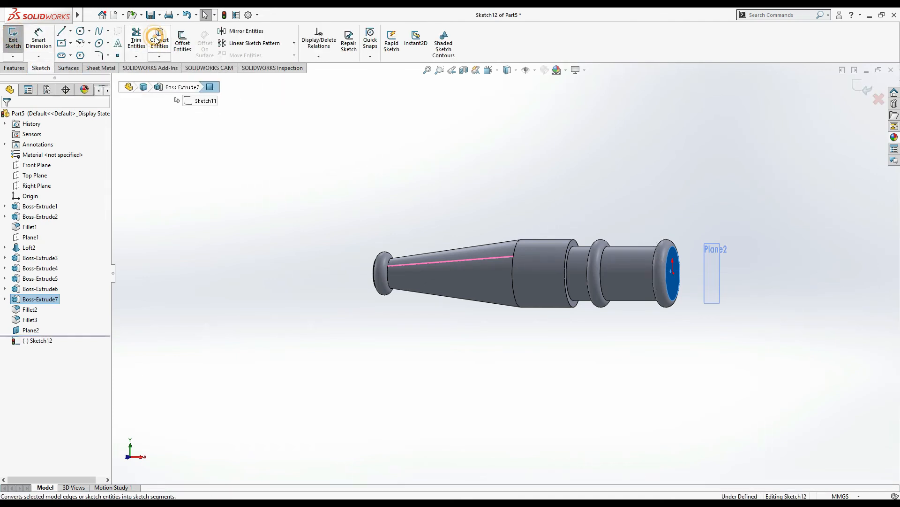
pyautogui.doubleClick(189, 193)
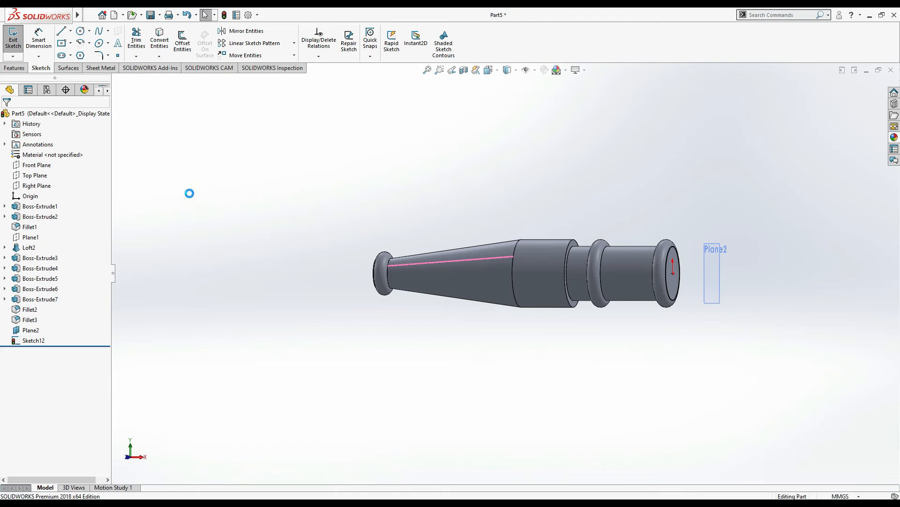
# Start a sketch on the 150 mm offset plane and draw a circle about 324 mm in diameter centred on the origin
pyautogui.click(708, 277)
pyautogui.click(748, 246)
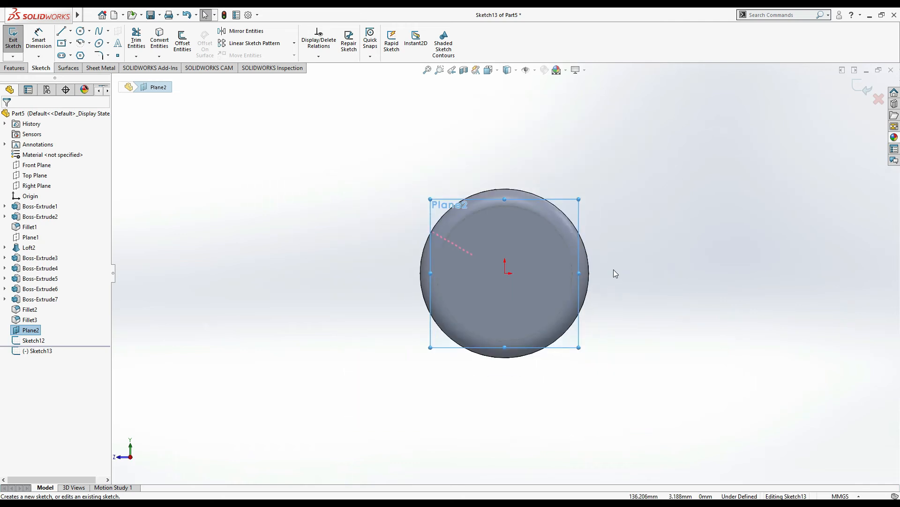
pyautogui.click(271, 173)
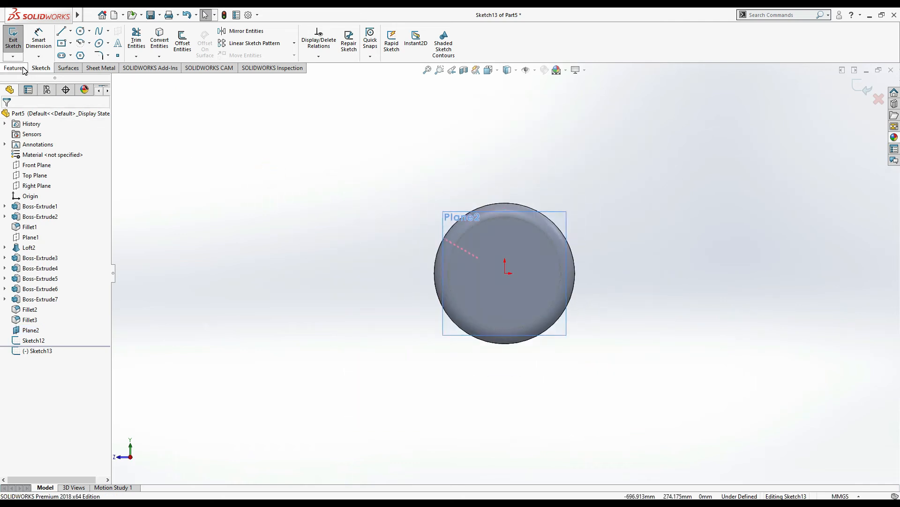
pyautogui.click(81, 32)
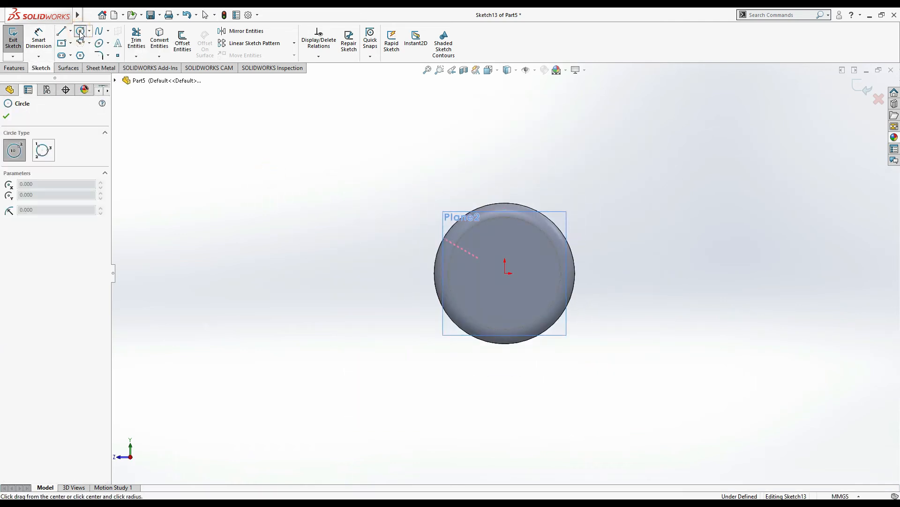
pyautogui.hotkey('alt', 'Tab')
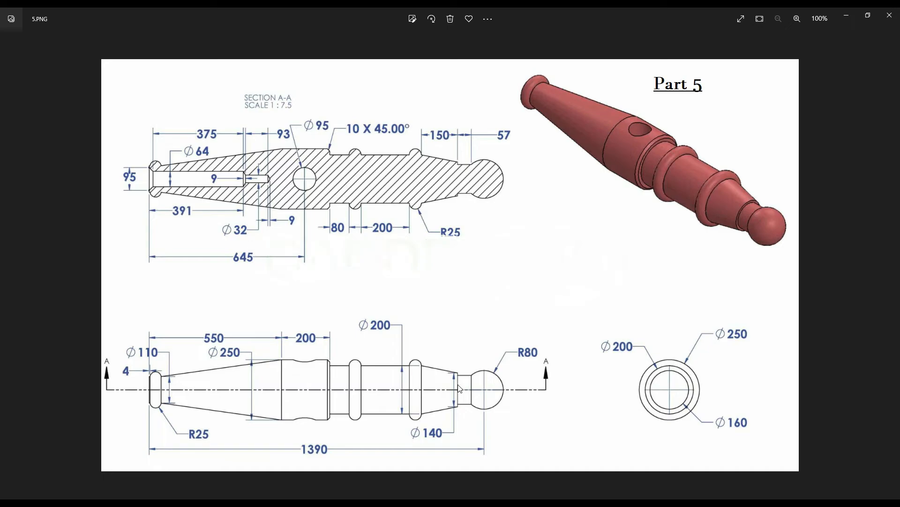
pyautogui.hotkey('alt', 'Tab')
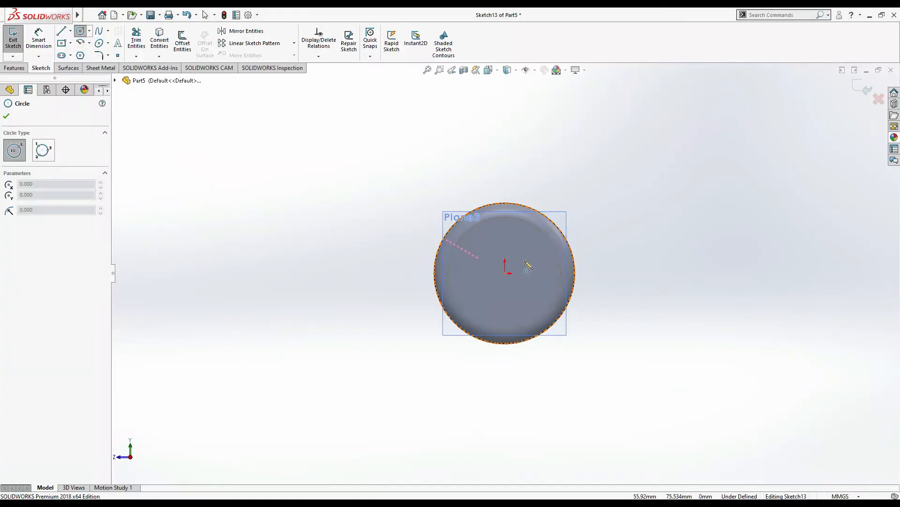
pyautogui.click(505, 273)
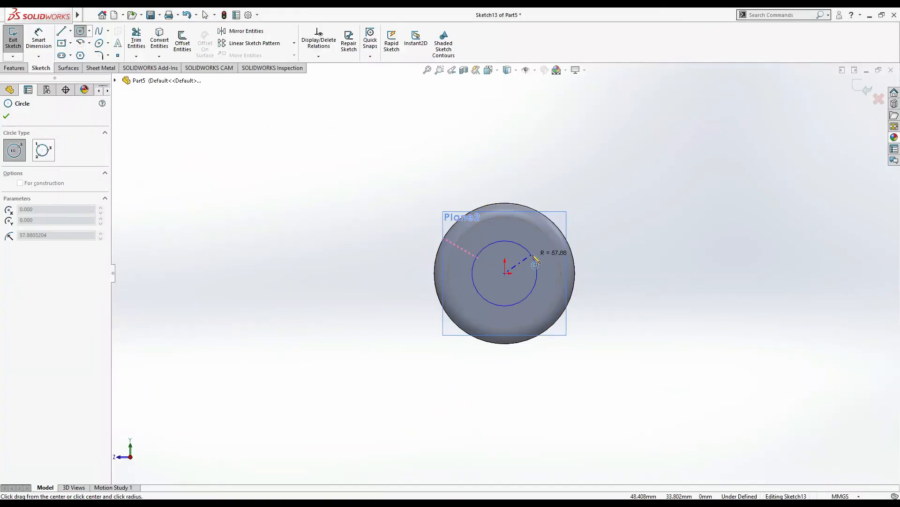
pyautogui.click(569, 205)
# Dimension the circle on the offset plane to a diameter of 140 mm
pyautogui.click(39, 40)
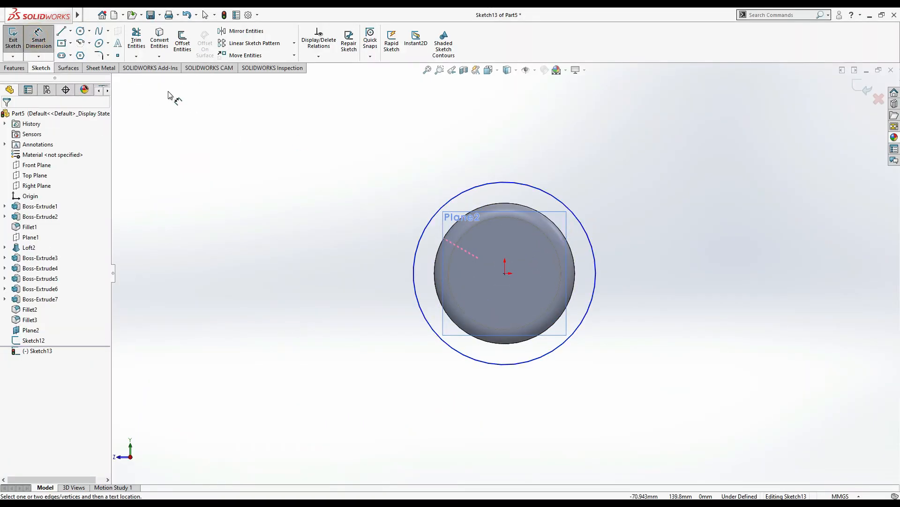
pyautogui.click(596, 280)
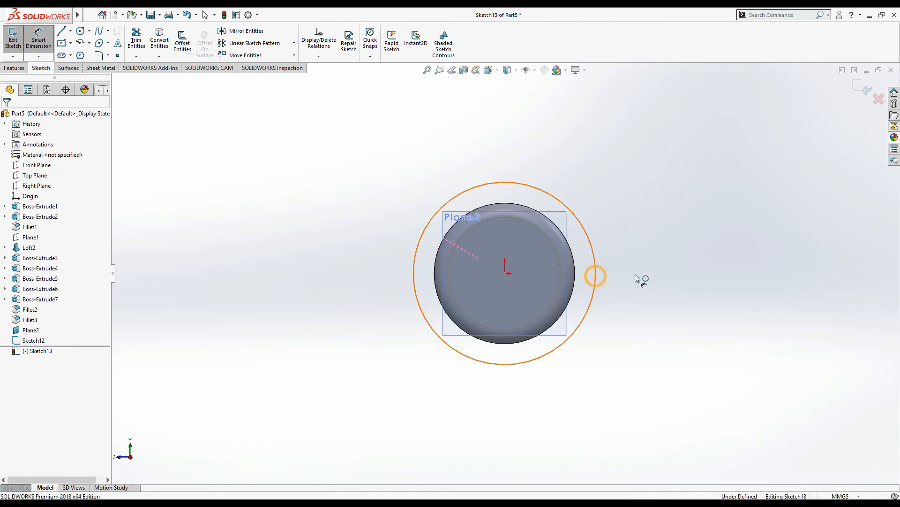
pyautogui.click(637, 273)
pyautogui.write('140')
pyautogui.press('Return')
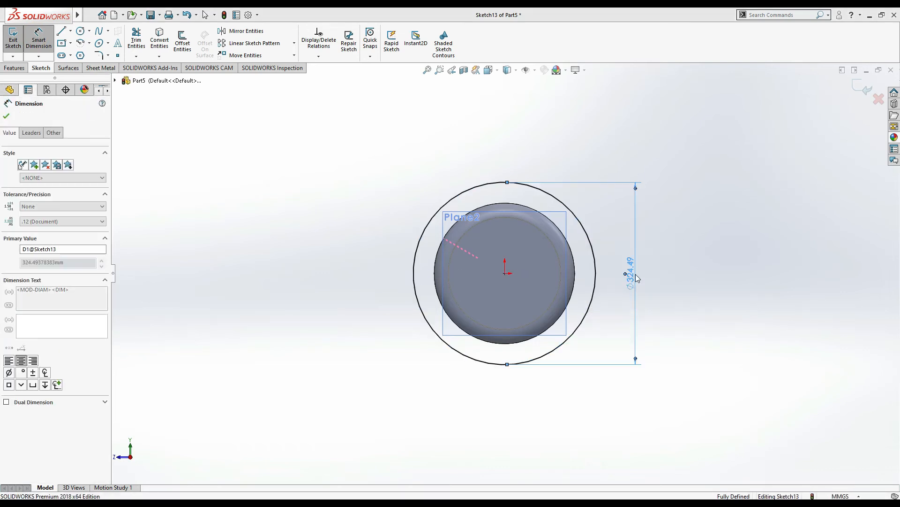
pyautogui.click(6, 117)
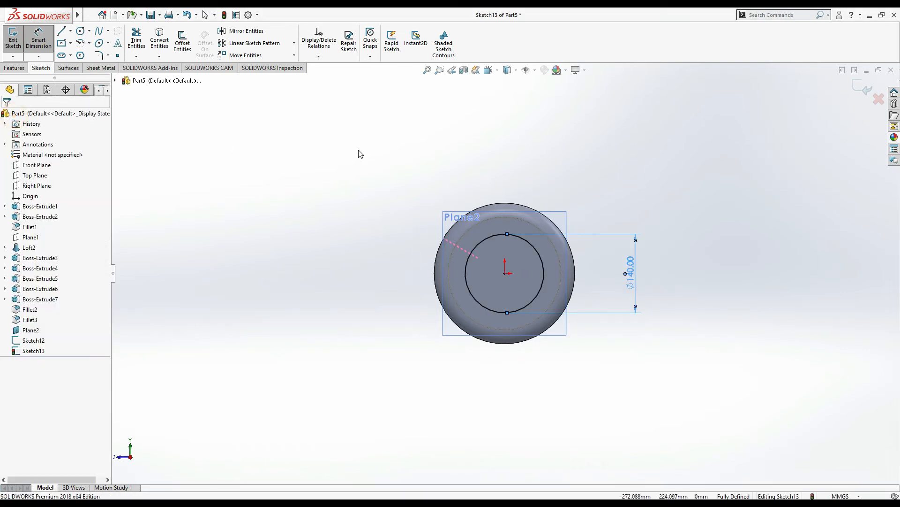
pyautogui.scroll(1, 361, 153)
# Compare the tapered end with the reference drawing, exit the 140 mm circle sketch, and bring the whole part into view
pyautogui.hotkey('alt', 'Tab')
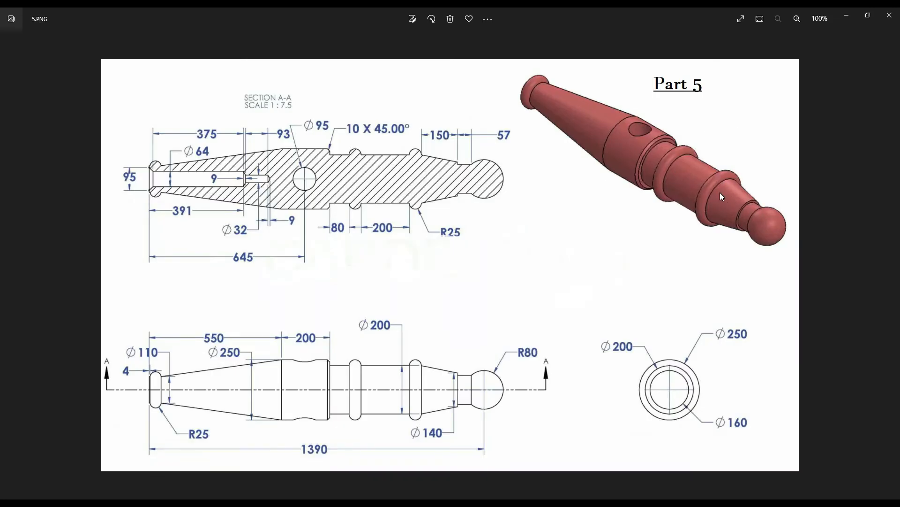
pyautogui.hotkey('alt', 'Tab')
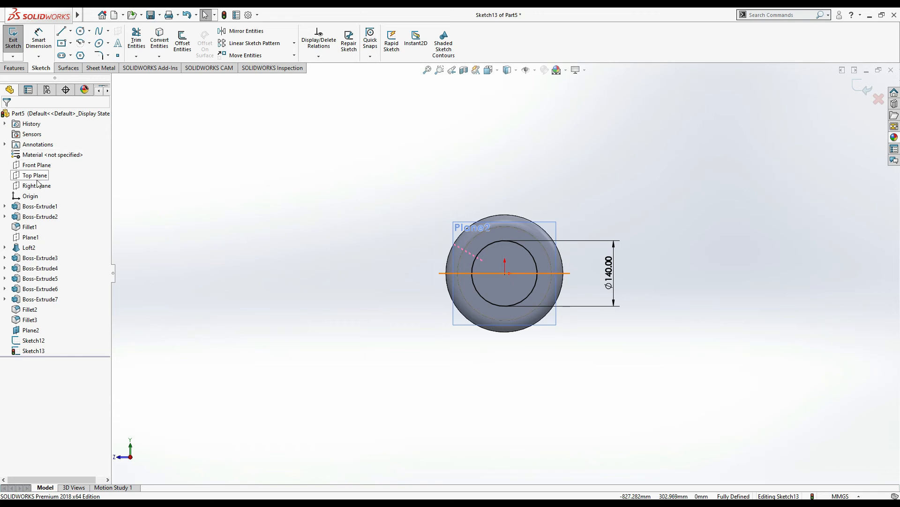
pyautogui.click(37, 166)
pyautogui.click(48, 155)
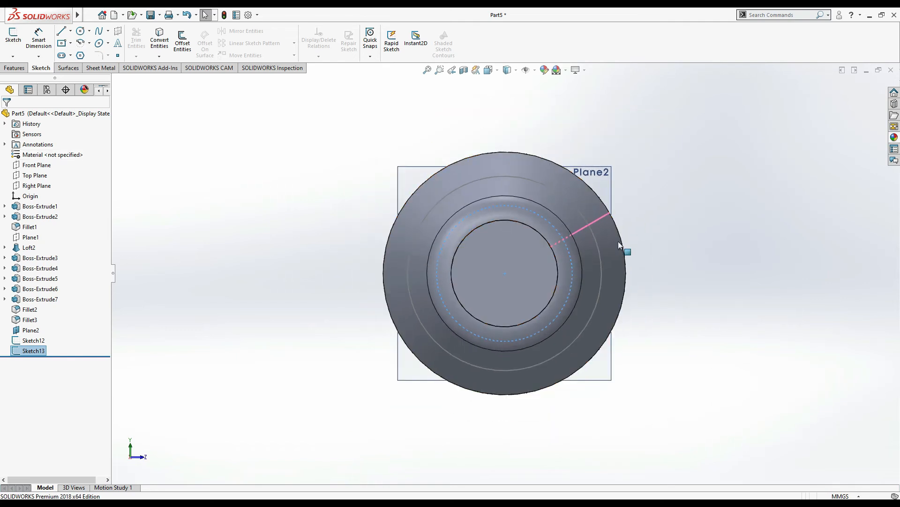
pyautogui.press('Right')
pyautogui.press('Right')
pyautogui.press('Right')
pyautogui.press('Right')
pyautogui.press('Right')
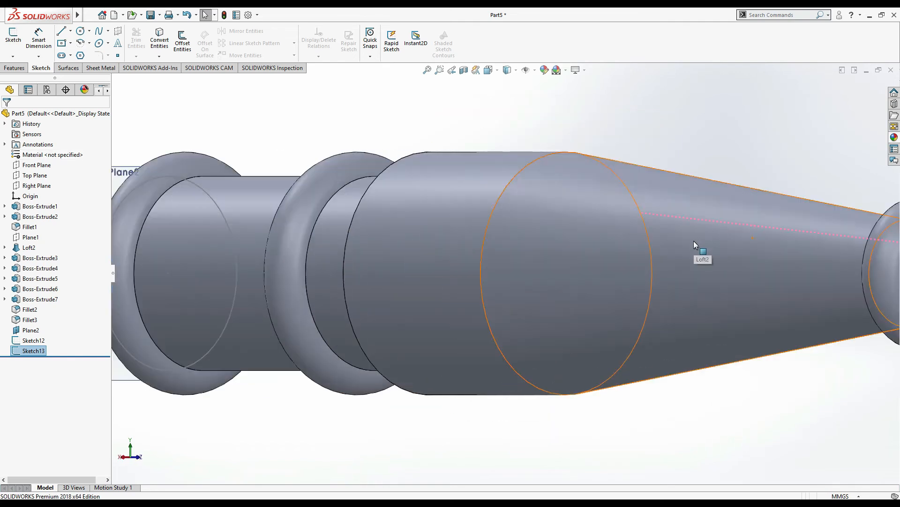
pyautogui.press('f')
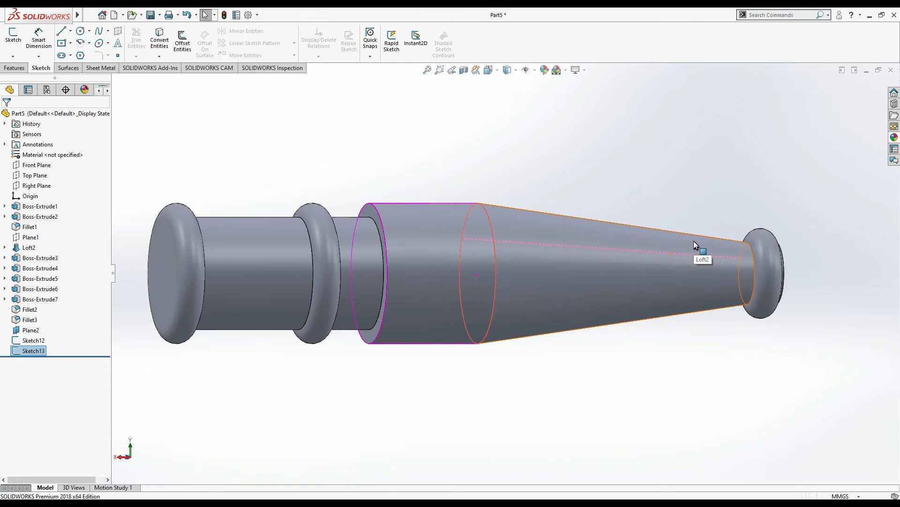
# Start a sketch on the Front Plane and view it face-on
pyautogui.press('Left')
pyautogui.press('Left')
pyautogui.press('Left')
pyautogui.press('Left')
pyautogui.press('Left')
pyautogui.press('Left')
pyautogui.press('Left')
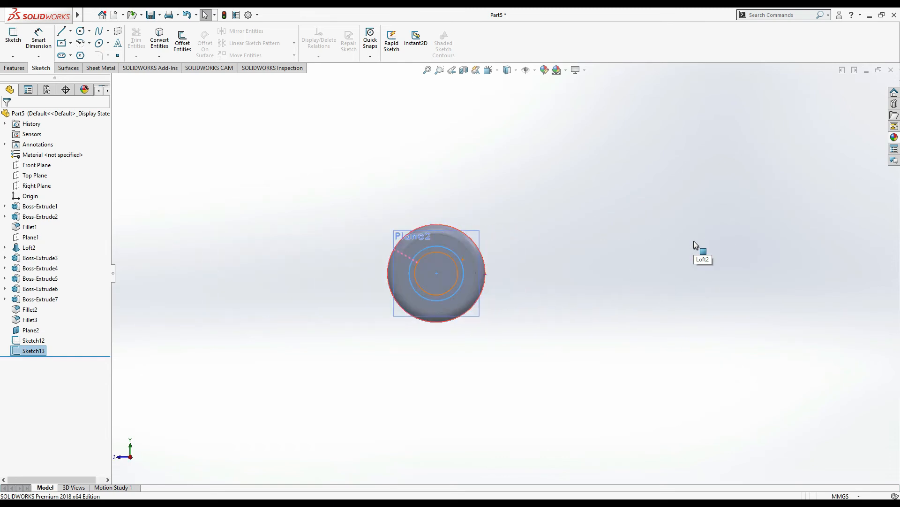
pyautogui.press('Left')
pyautogui.press('Left')
pyautogui.press('Left')
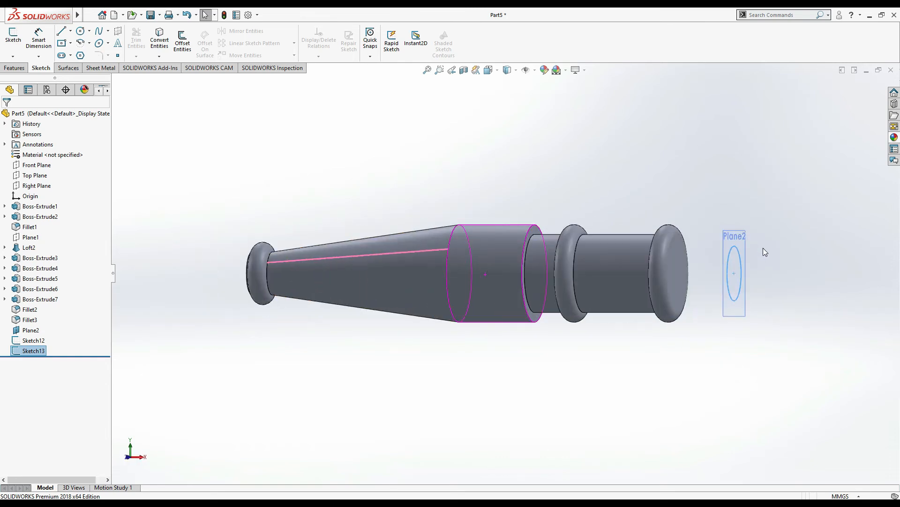
pyautogui.click(783, 254)
pyautogui.click(227, 179)
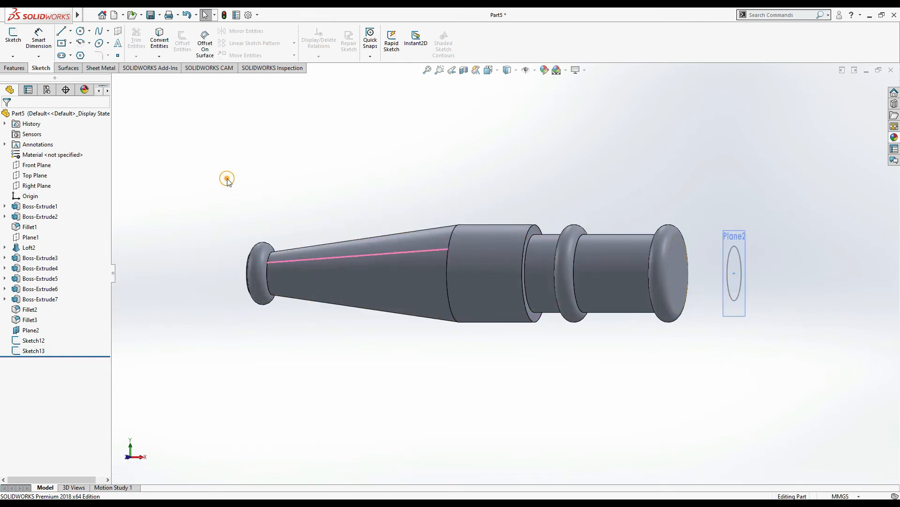
pyautogui.click(29, 170)
pyautogui.click(34, 154)
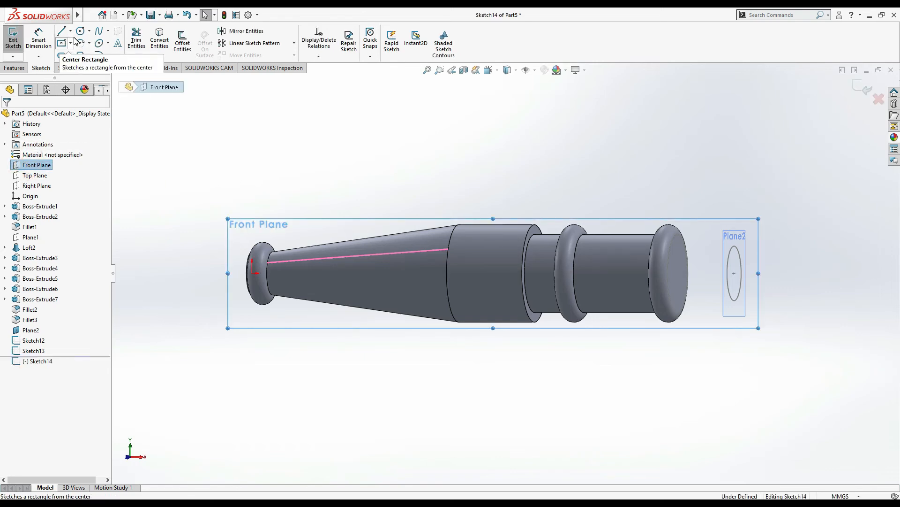
pyautogui.hotkey('ctrl', '8')
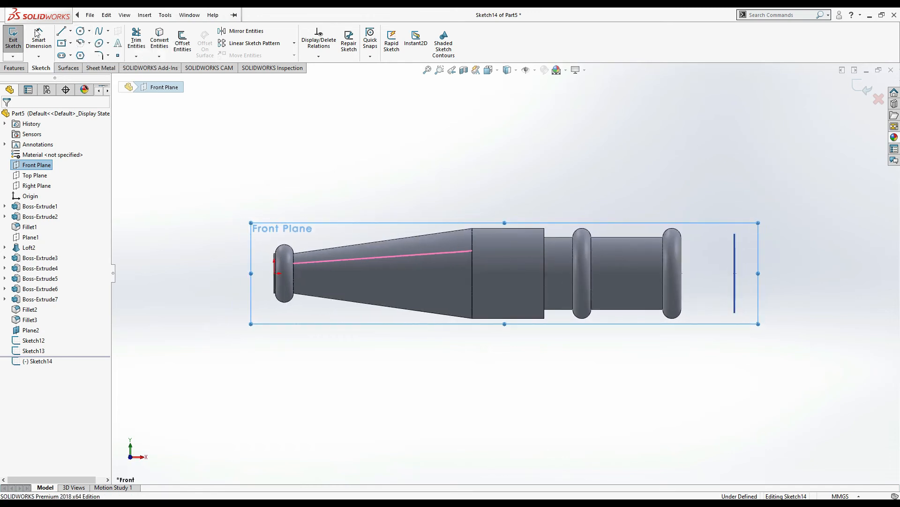
# Draw a guide line about 153 mm long from the end collar's profile circle to the top of the 140 mm circle, and exit the sketch
pyautogui.click(61, 31)
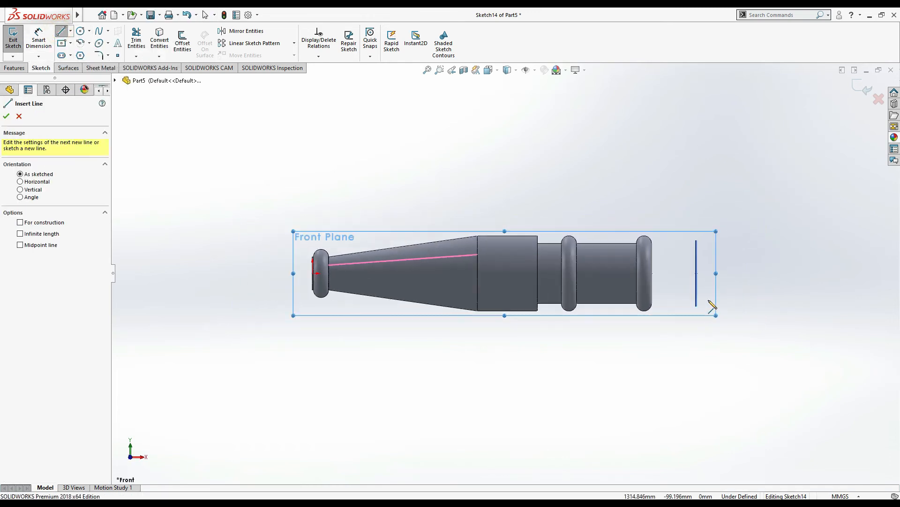
pyautogui.scroll(-5, 678, 276)
pyautogui.scroll(-2, 560, 218)
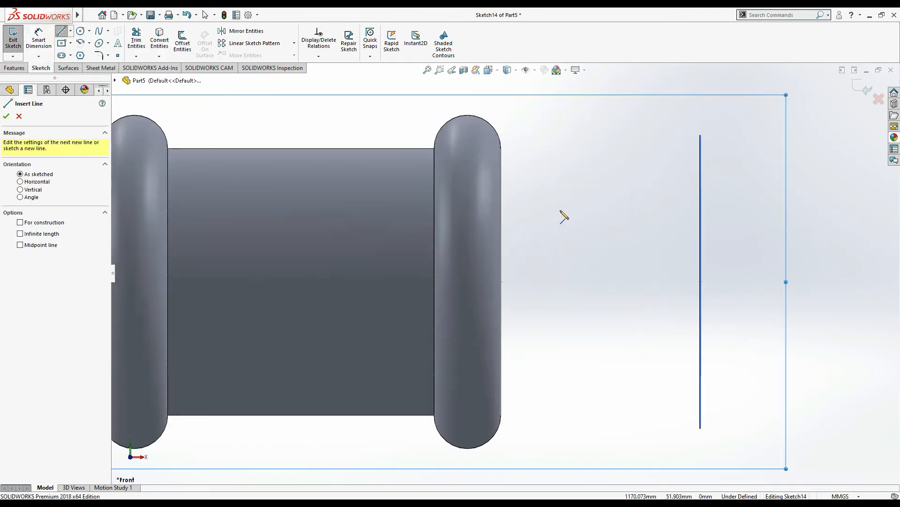
pyautogui.click(501, 149)
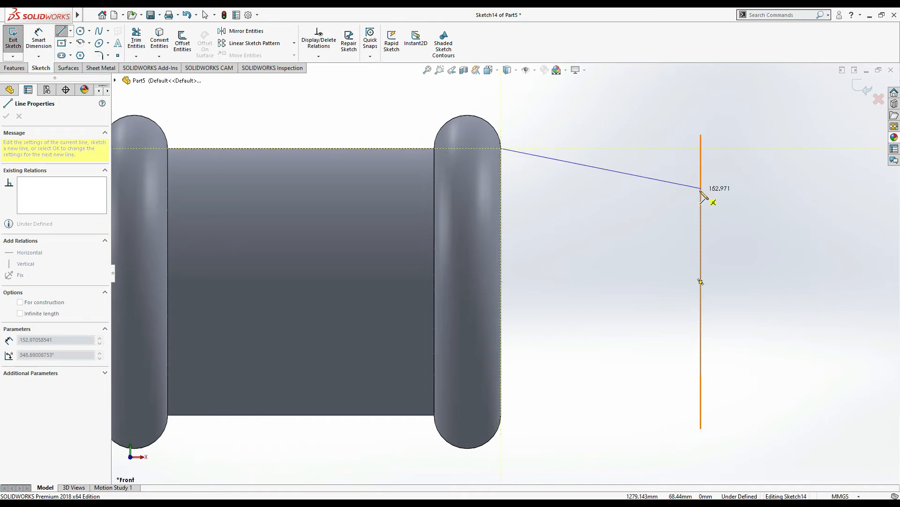
pyautogui.press('Right')
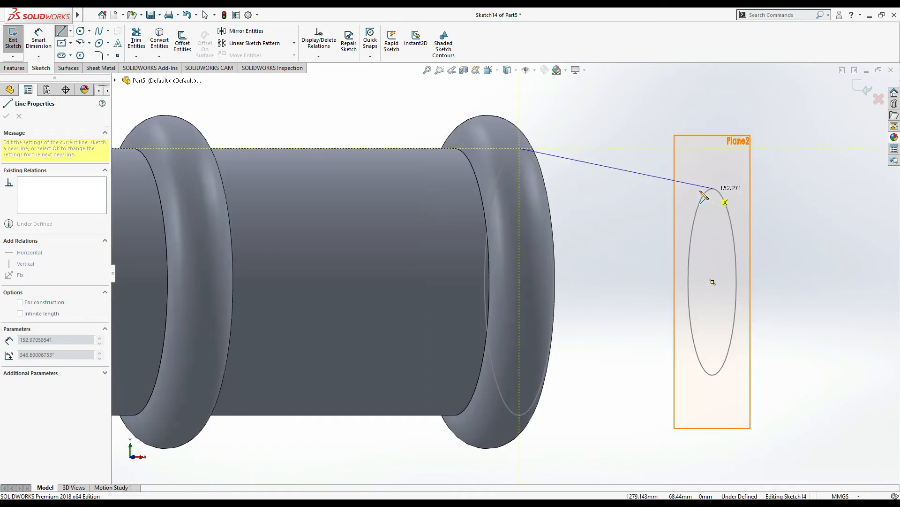
pyautogui.click(712, 188)
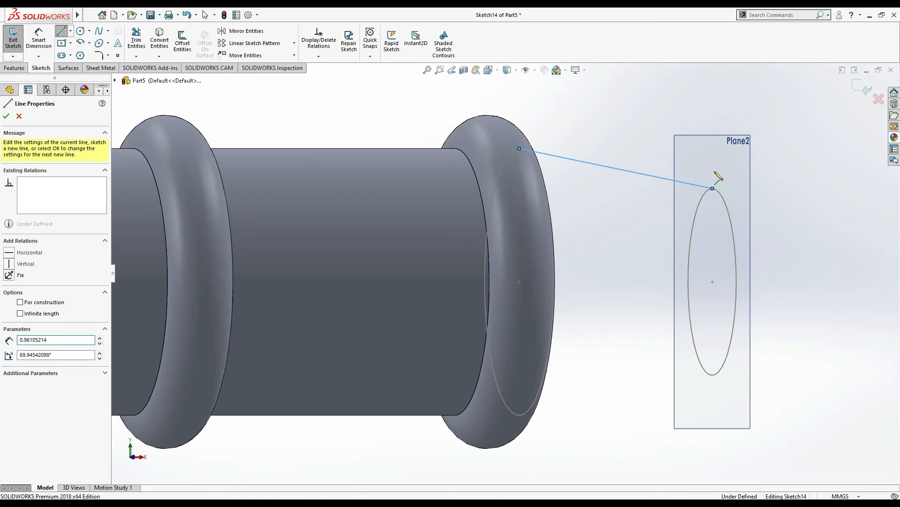
pyautogui.press('Escape')
pyautogui.press('Escape')
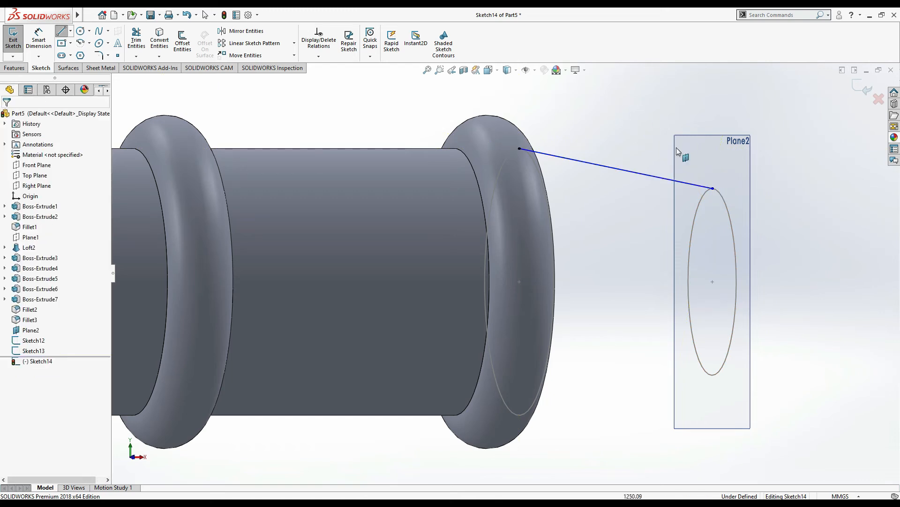
pyautogui.scroll(2, 769, 178)
pyautogui.click(863, 87)
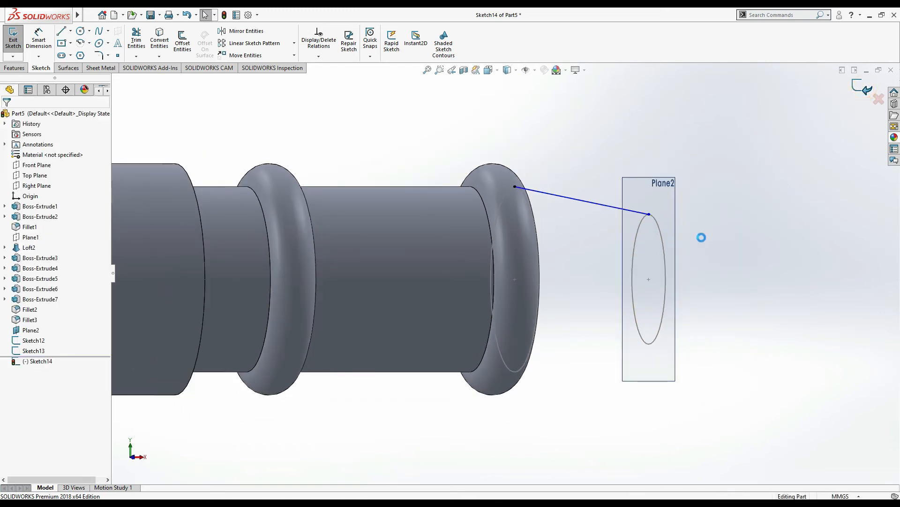
# Loft between the 140 mm circle and the end collar's profile circle, using the sloped line as the guide curve
pyautogui.click(14, 68)
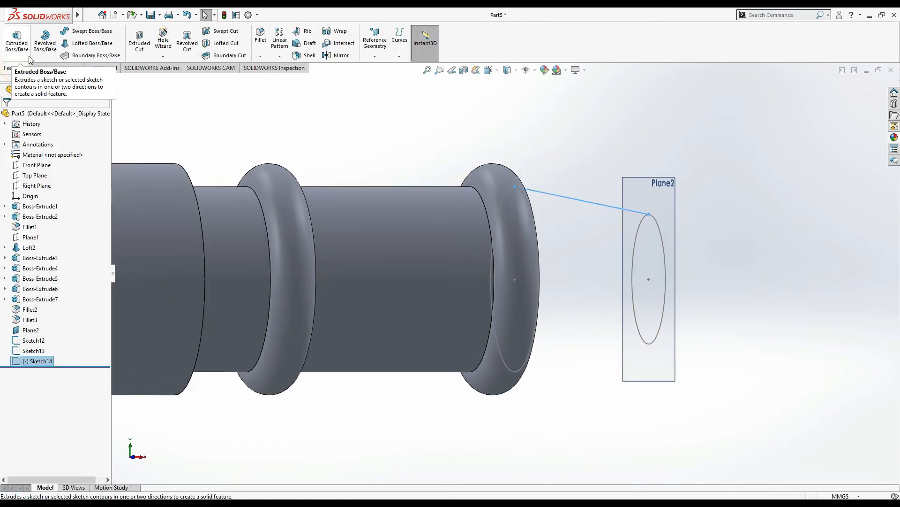
pyautogui.click(78, 43)
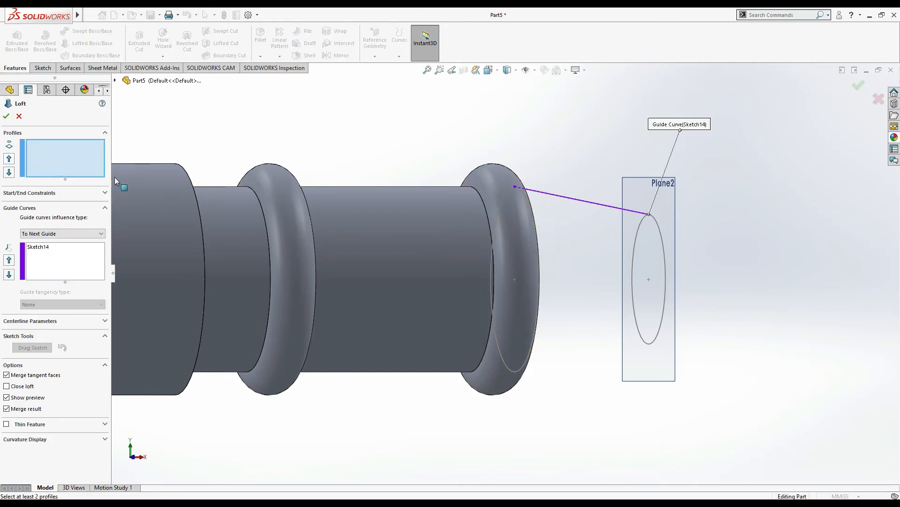
pyautogui.click(665, 255)
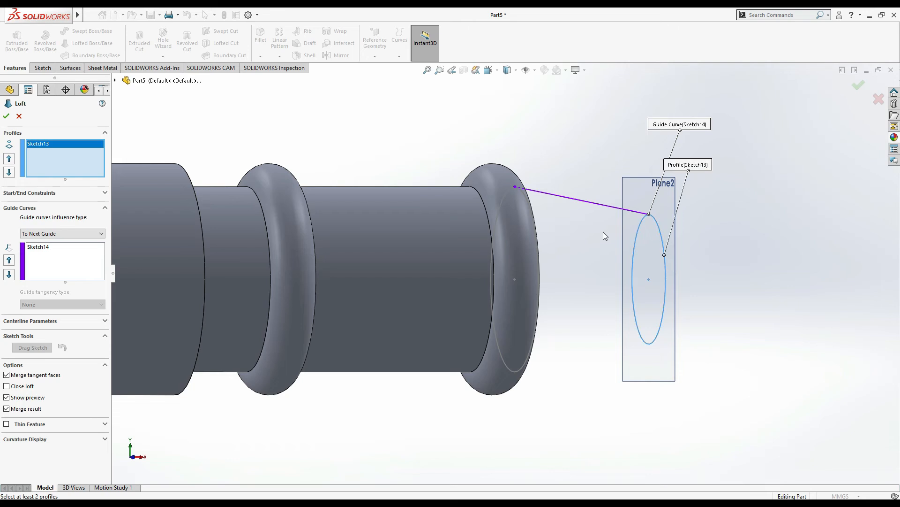
pyautogui.click(508, 196)
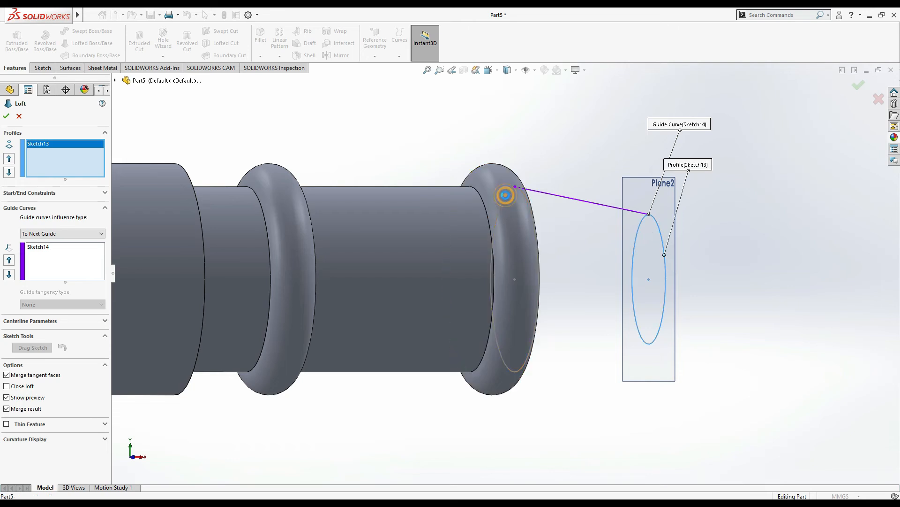
pyautogui.click(7, 117)
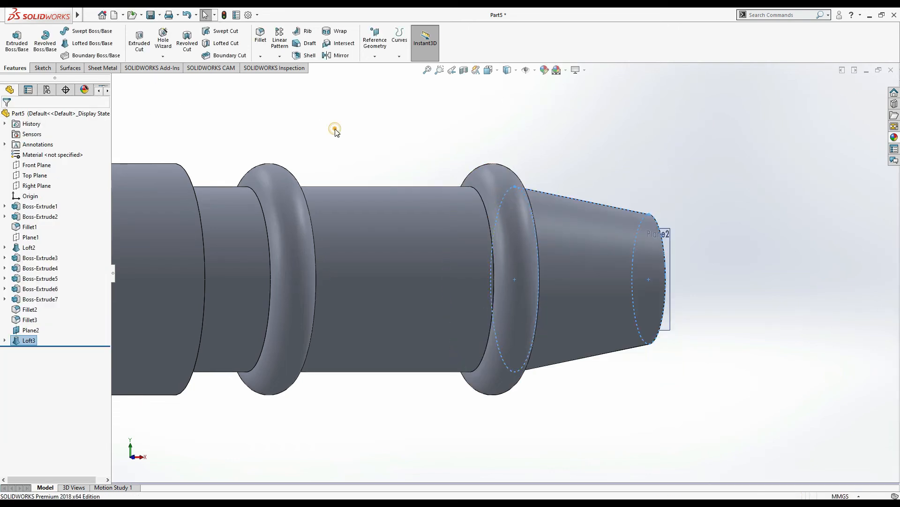
# Start a sketch on the tapered section's flat end face and draw a circle about 115 mm in diameter centred on the origin
pyautogui.hotkey('alt', 'Tab')
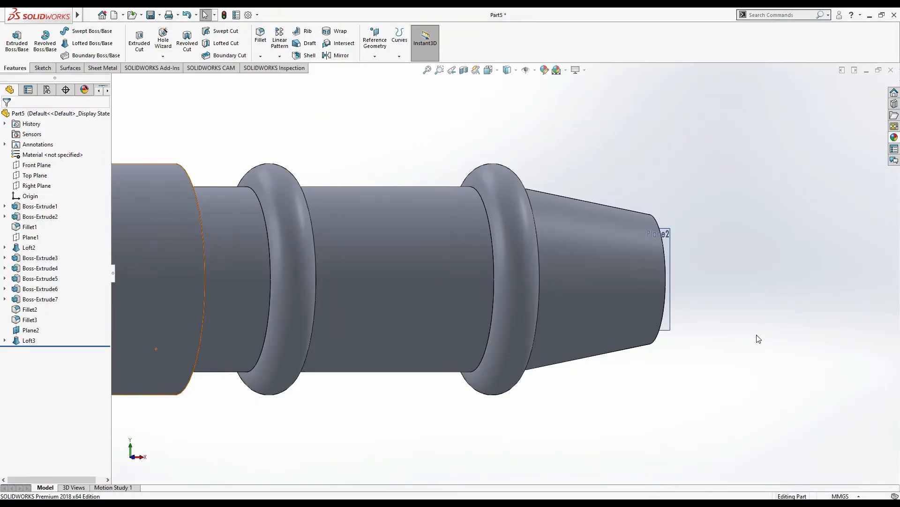
pyautogui.press('Right')
pyautogui.press('Right')
pyautogui.press('Left')
pyautogui.press('Left')
pyautogui.press('Left')
pyautogui.press('Left')
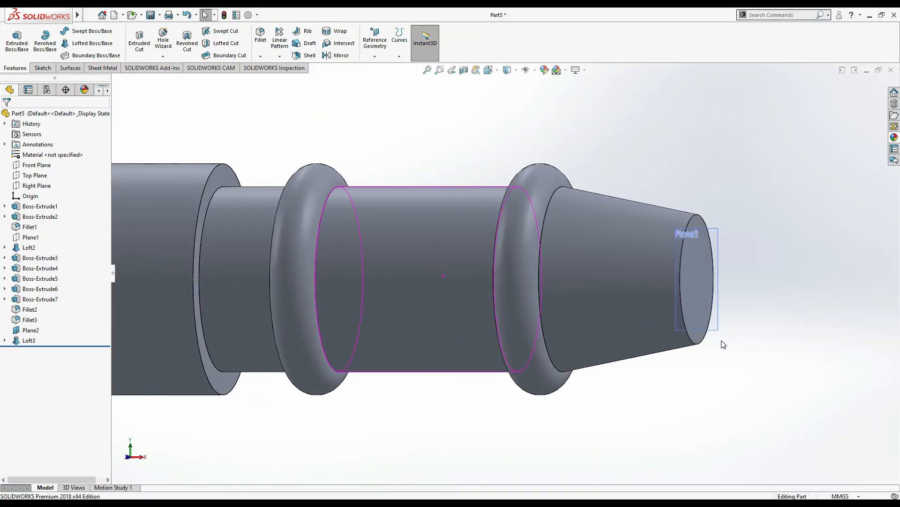
pyautogui.press('Left')
pyautogui.click(685, 311)
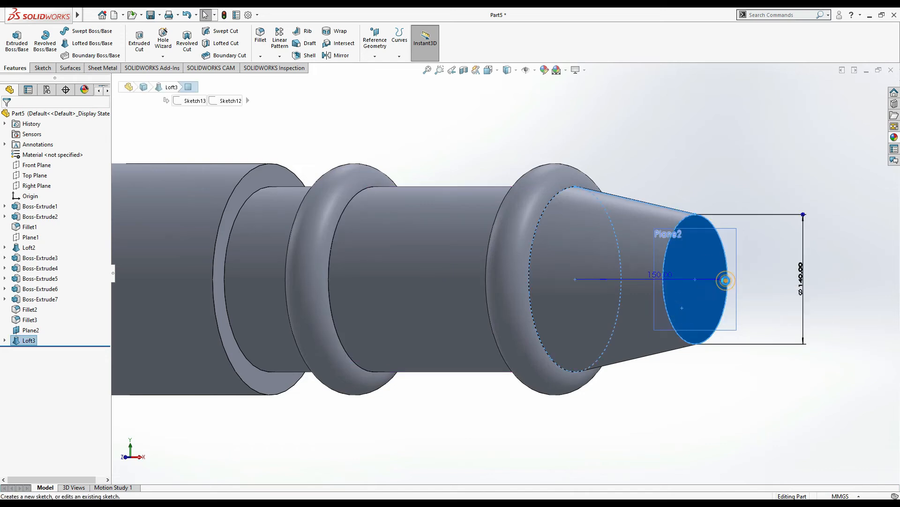
pyautogui.click(726, 280)
pyautogui.click(84, 31)
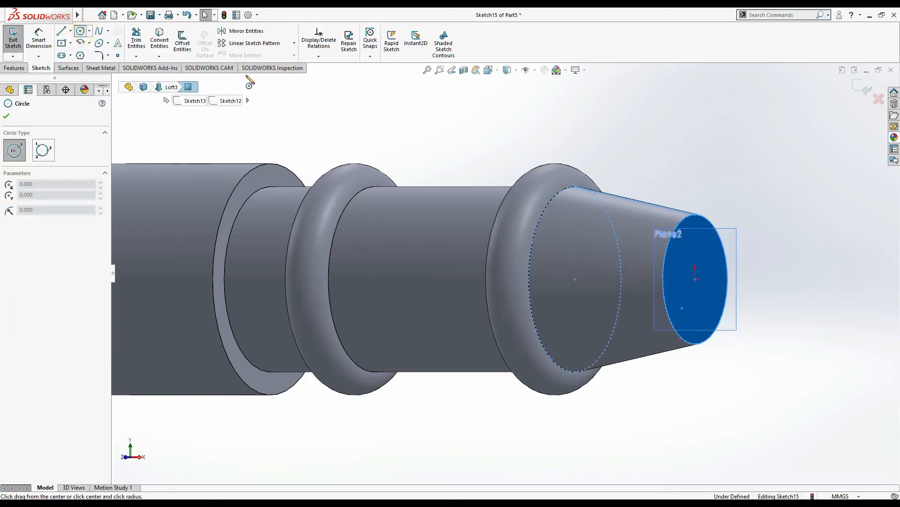
pyautogui.click(695, 279)
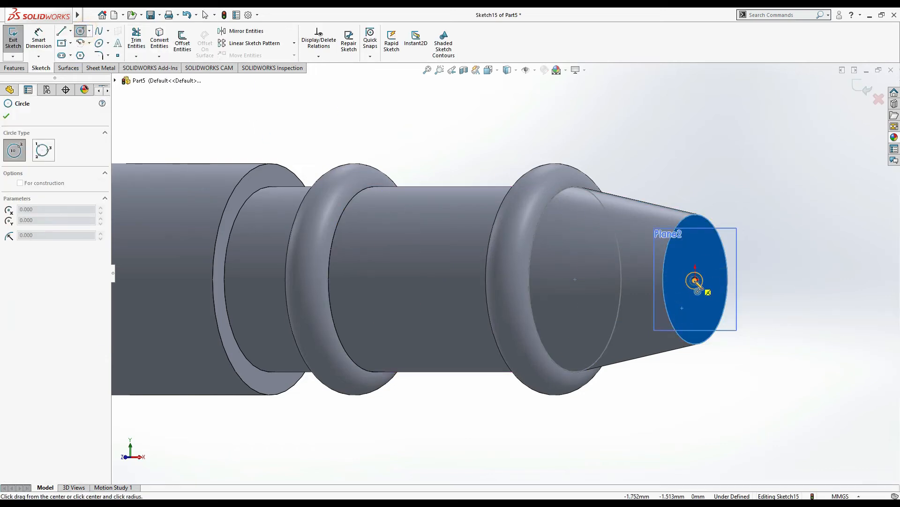
pyautogui.click(724, 266)
# Dimension the circle on the tapered end face to a diameter of 110 mm
pyautogui.click(39, 40)
pyautogui.click(694, 265)
pyautogui.click(747, 256)
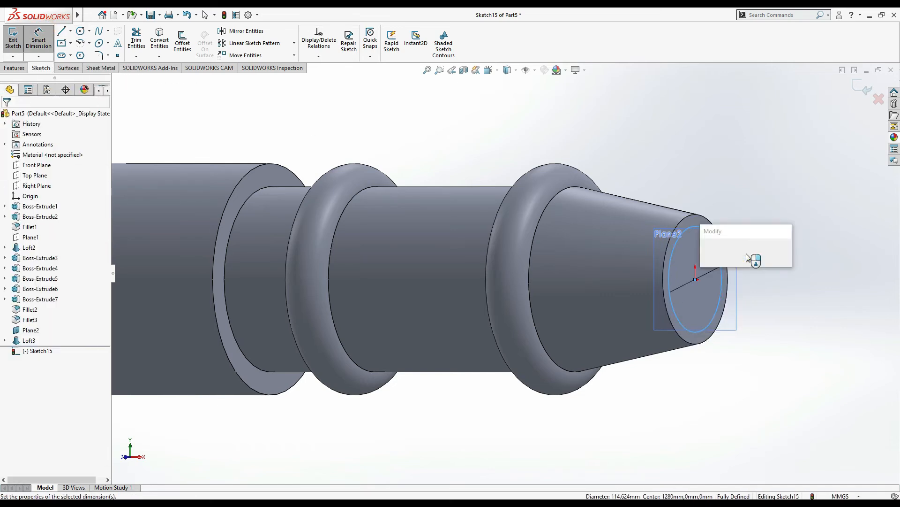
pyautogui.write('110')
pyautogui.press('Return')
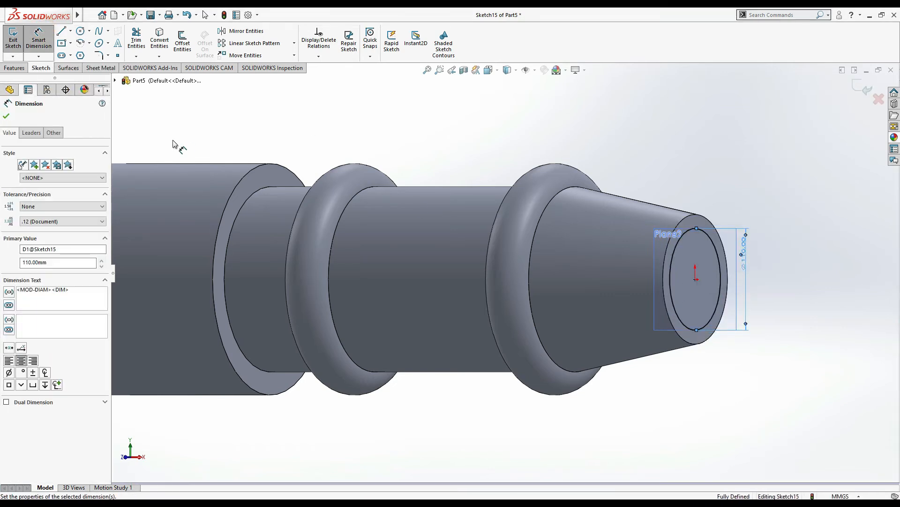
# Check the neck length in the reference drawing and extrude the 110 mm circle outward by 57 mm
pyautogui.click(17, 68)
pyautogui.hotkey('alt', 'Tab')
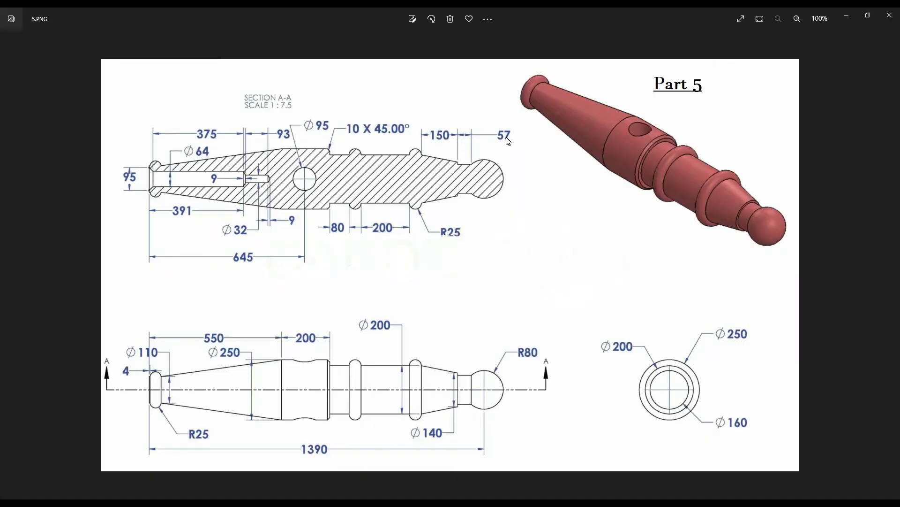
pyautogui.hotkey('alt', 'Tab')
pyautogui.click(19, 43)
pyautogui.write('57')
pyautogui.press('Return')
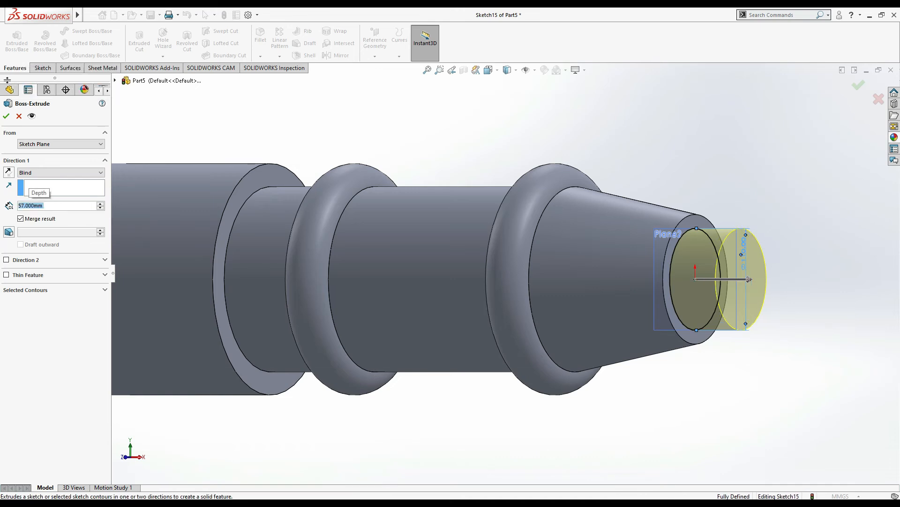
pyautogui.click(6, 116)
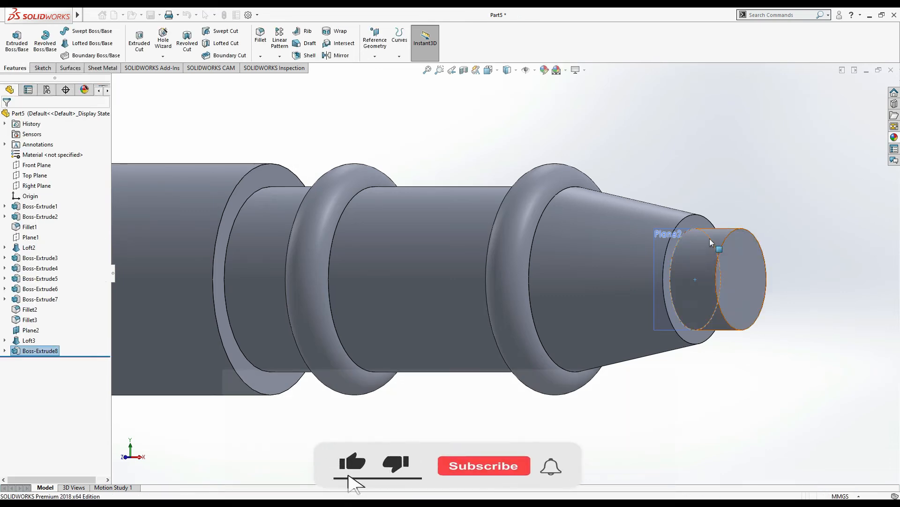
# Hide the offset plane Plane2 at the end of the tapered section
pyautogui.click(663, 252)
pyautogui.click(689, 380)
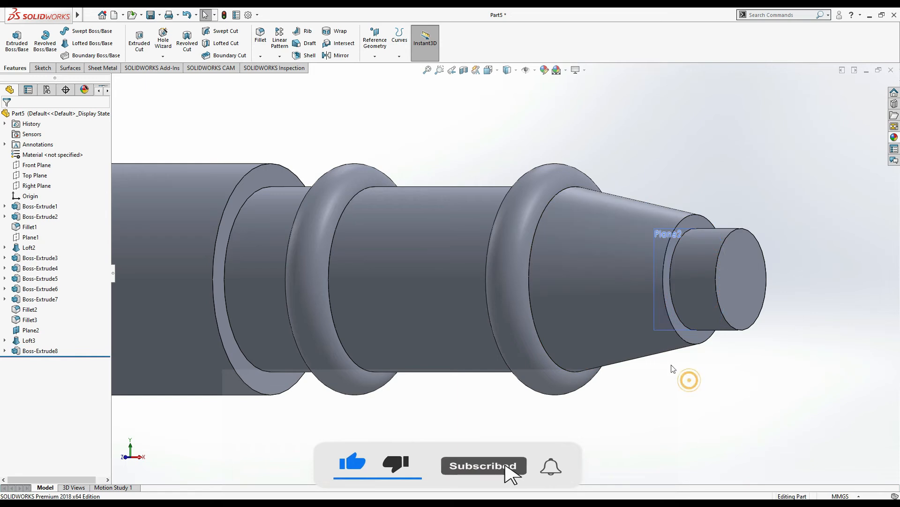
pyautogui.click(664, 322)
pyautogui.click(641, 422)
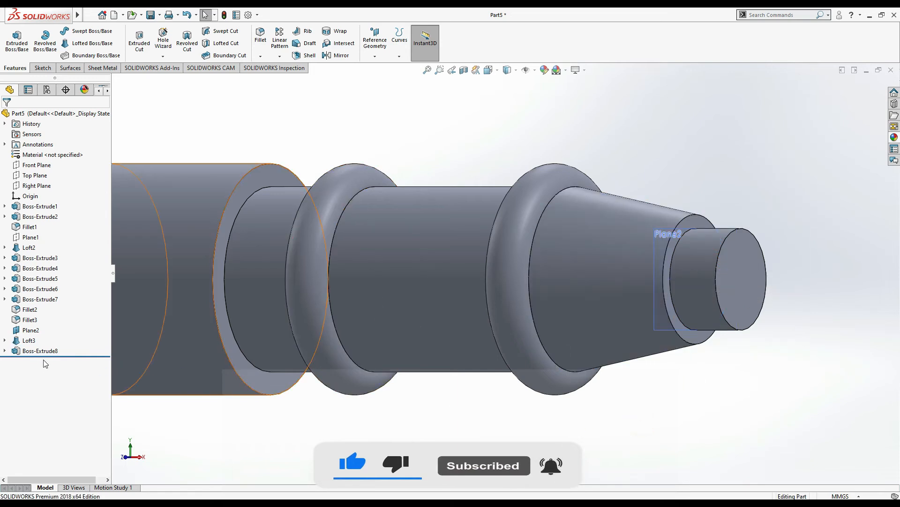
pyautogui.click(30, 329)
pyautogui.click(46, 317)
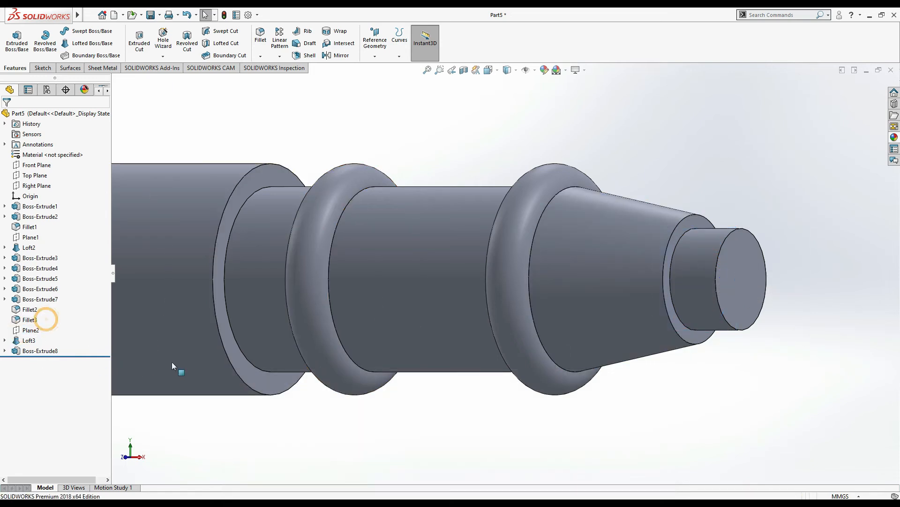
# Add a dome 100 mm high to the flat end face of the 110 mm neck
pyautogui.hotkey('alt', 'Tab')
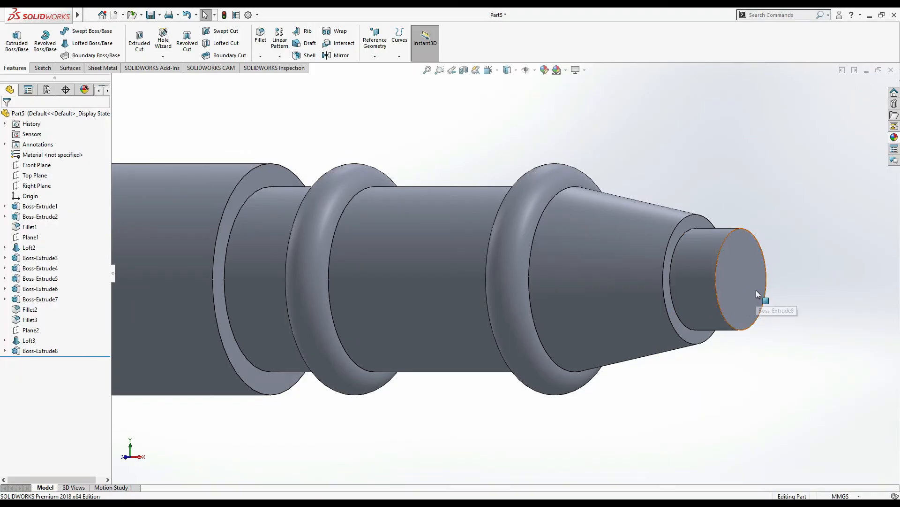
pyautogui.click(756, 291)
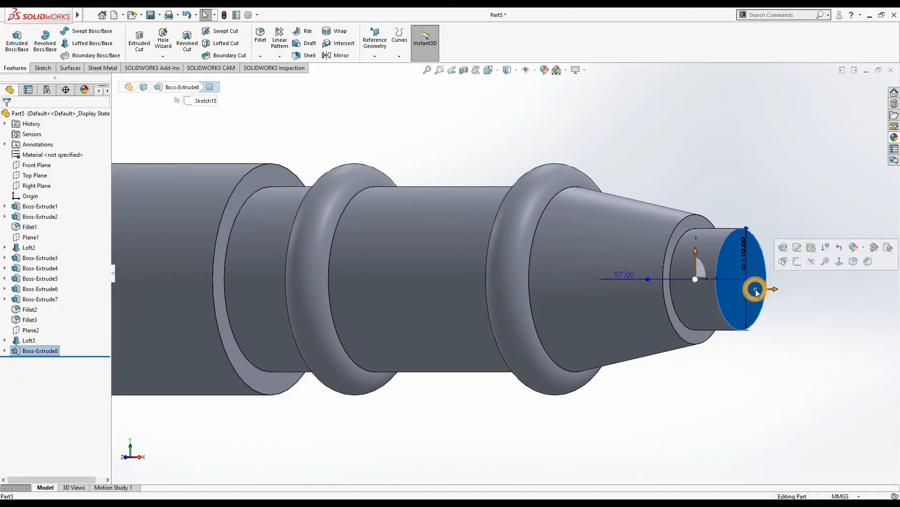
pyautogui.click(113, 16)
pyautogui.click(114, 16)
pyautogui.click(144, 15)
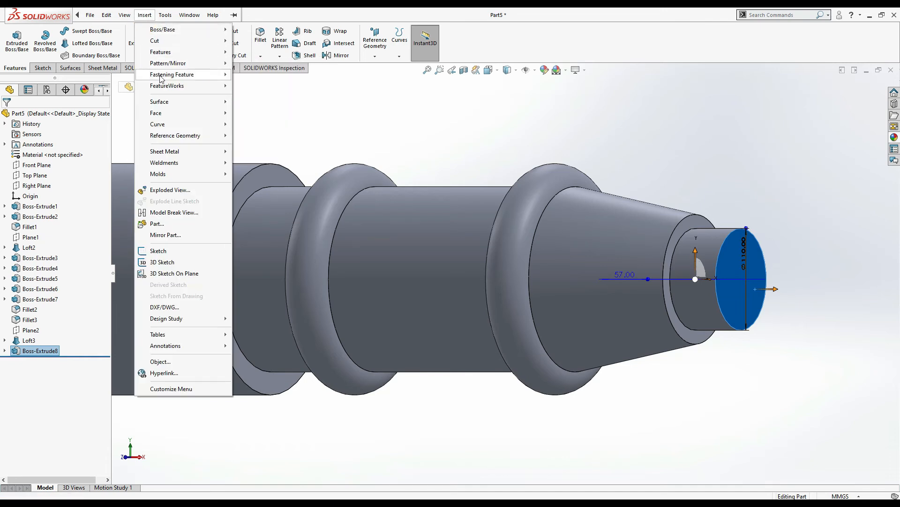
pyautogui.moveTo(163, 53)
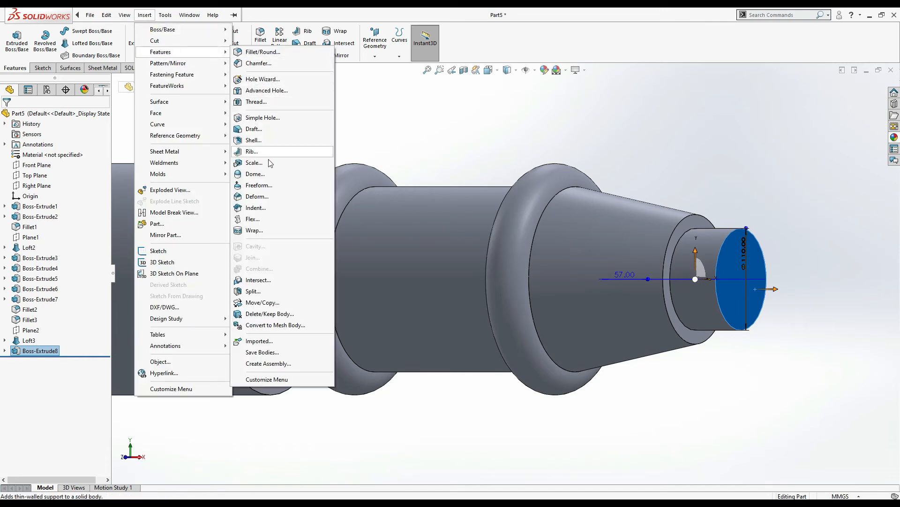
pyautogui.click(266, 173)
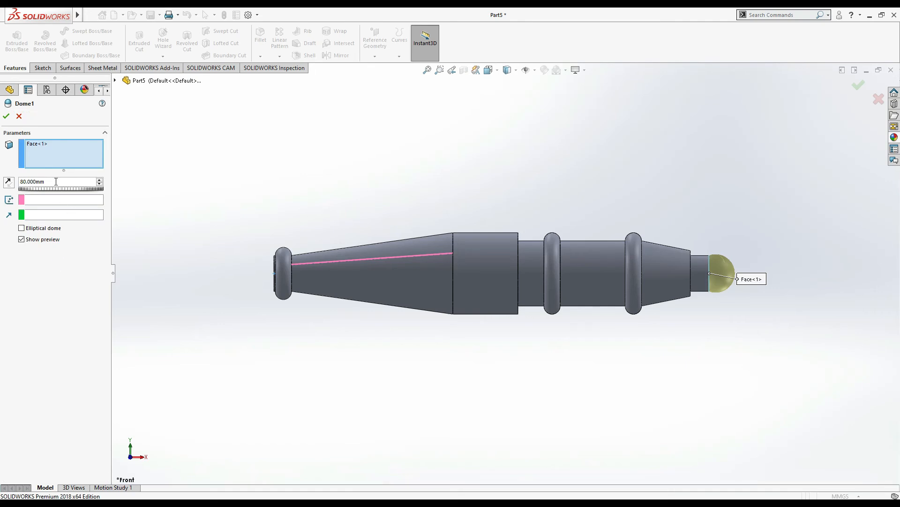
pyautogui.doubleClick(56, 181)
pyautogui.write('100')
pyautogui.press('Return')
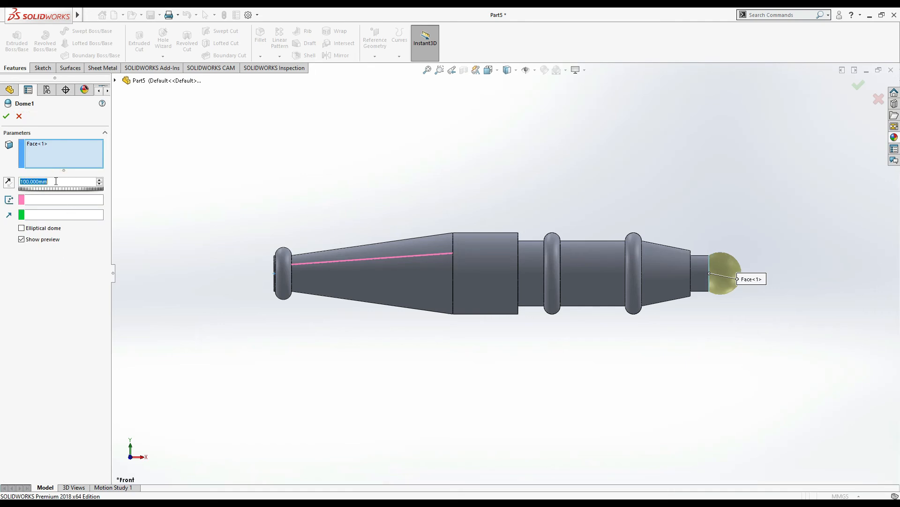
pyautogui.click(6, 116)
pyautogui.click(605, 187)
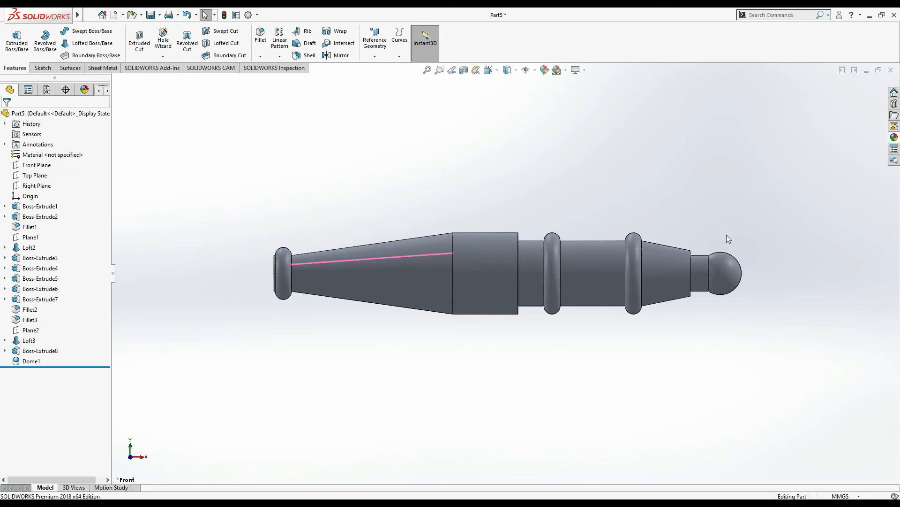
# Compare the isometric view with the reference drawing and colour the whole part light red (RGB 255, 128, 128)
pyautogui.press('space')
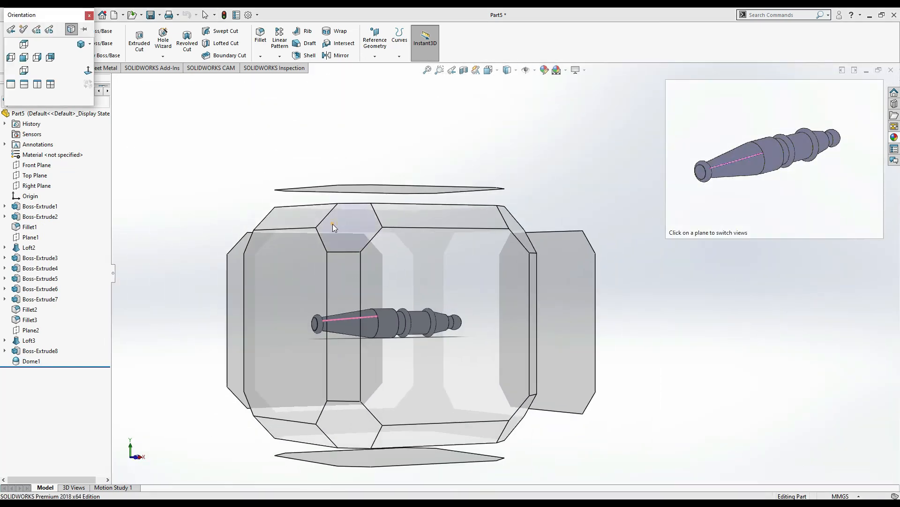
pyautogui.click(333, 223)
pyautogui.hotkey('alt', 'Tab')
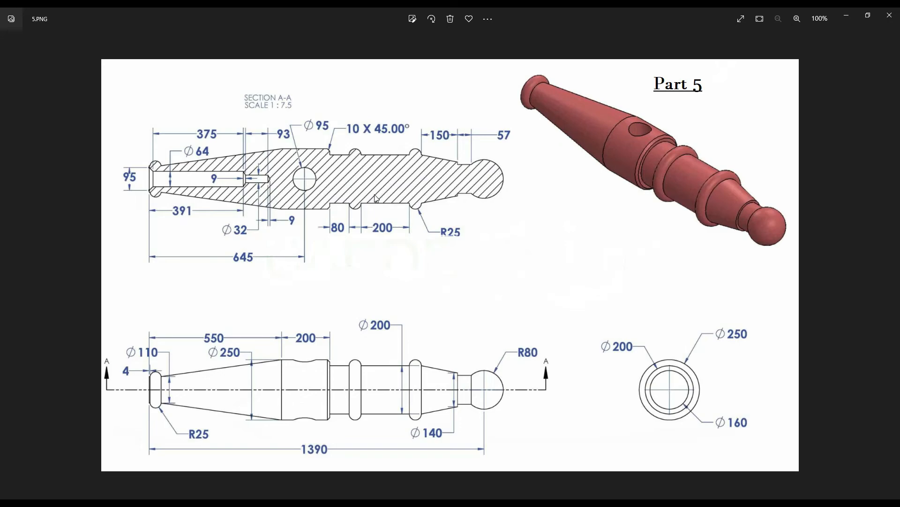
pyautogui.hotkey('alt', 'Tab')
pyautogui.click(544, 70)
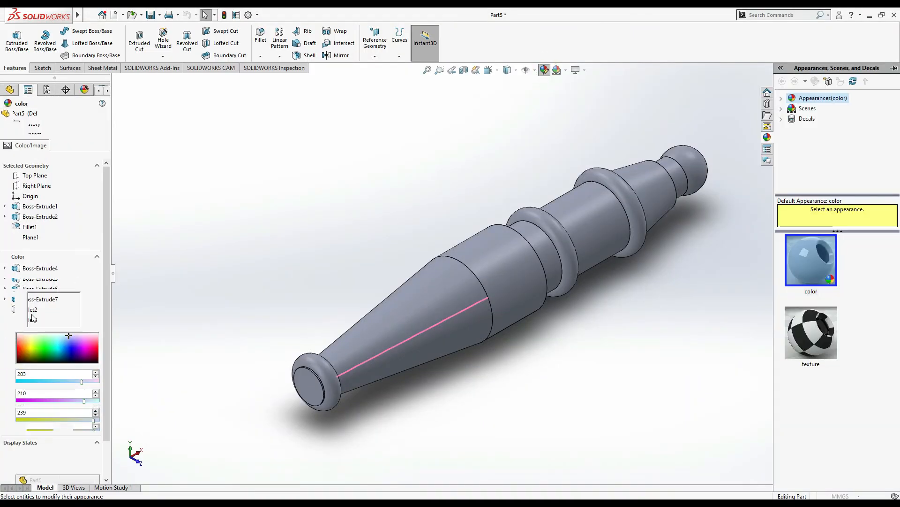
pyautogui.click(32, 304)
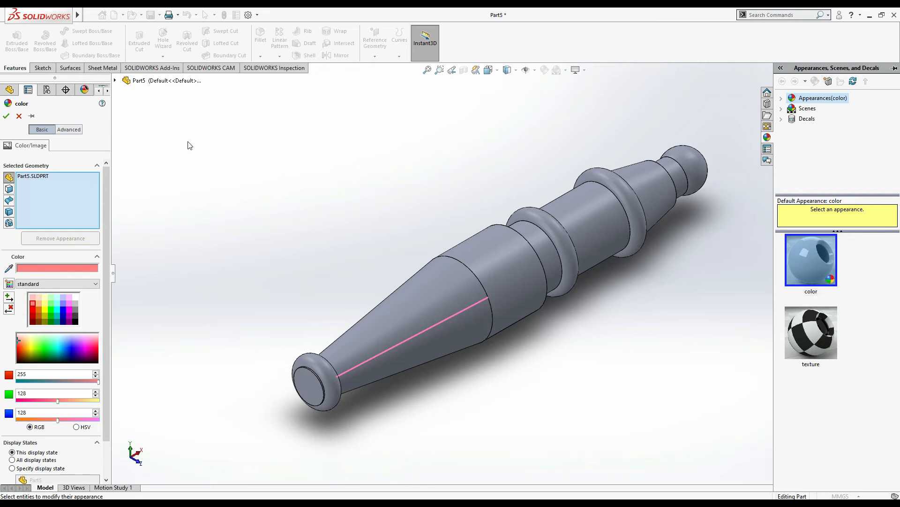
pyautogui.click(6, 117)
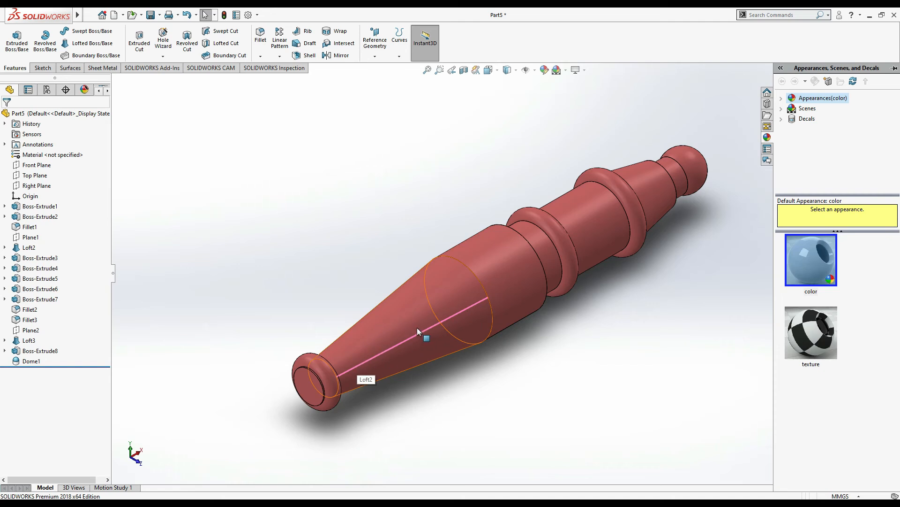
pyautogui.click(467, 134)
# Try the Plain White scene and set the background scene back to 3 Point Faded (Default)
pyautogui.click(585, 71)
pyautogui.click(579, 105)
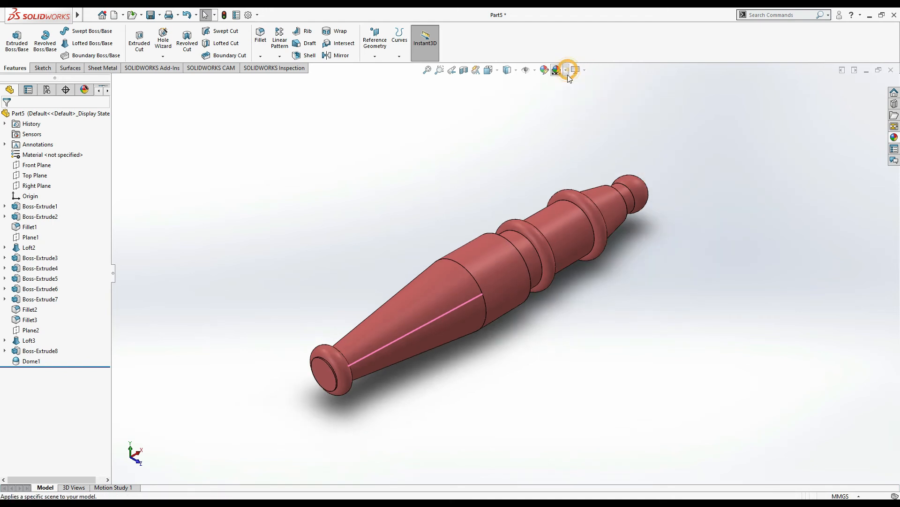
pyautogui.click(567, 71)
pyautogui.click(581, 94)
pyautogui.click(567, 70)
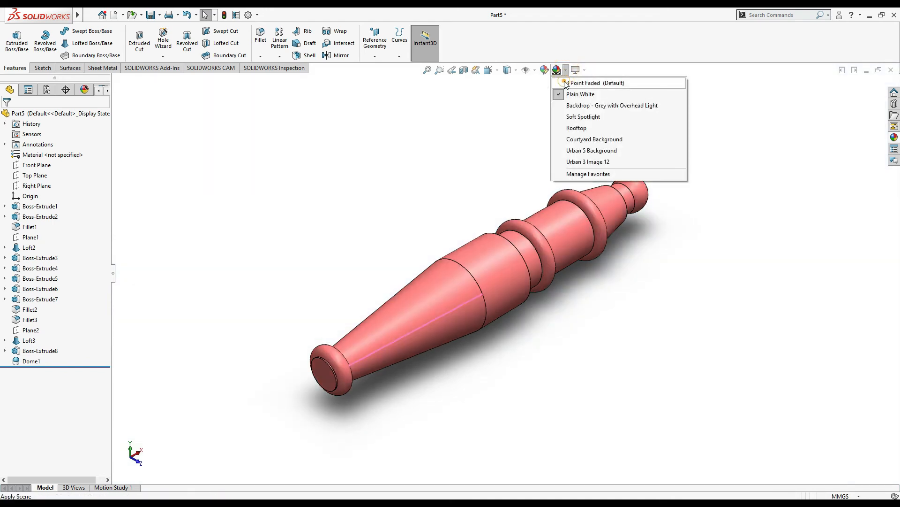
pyautogui.click(566, 83)
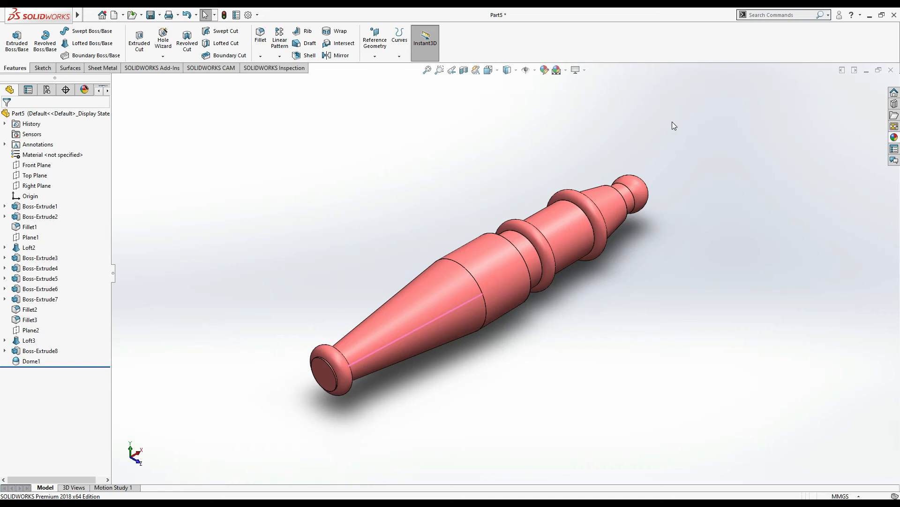
# Save the part as Part5 in the cart folder under Downloads
pyautogui.hotkey('ctrl', 's')
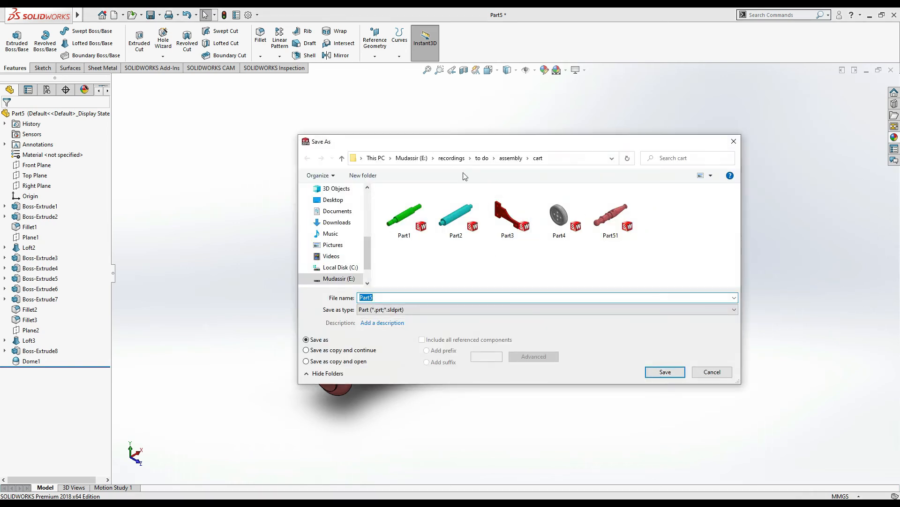
pyautogui.click(375, 158)
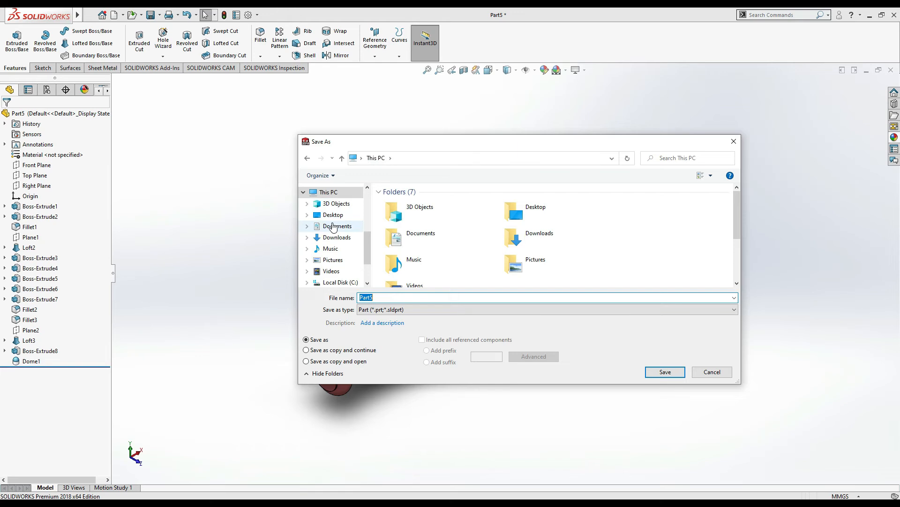
pyautogui.click(342, 239)
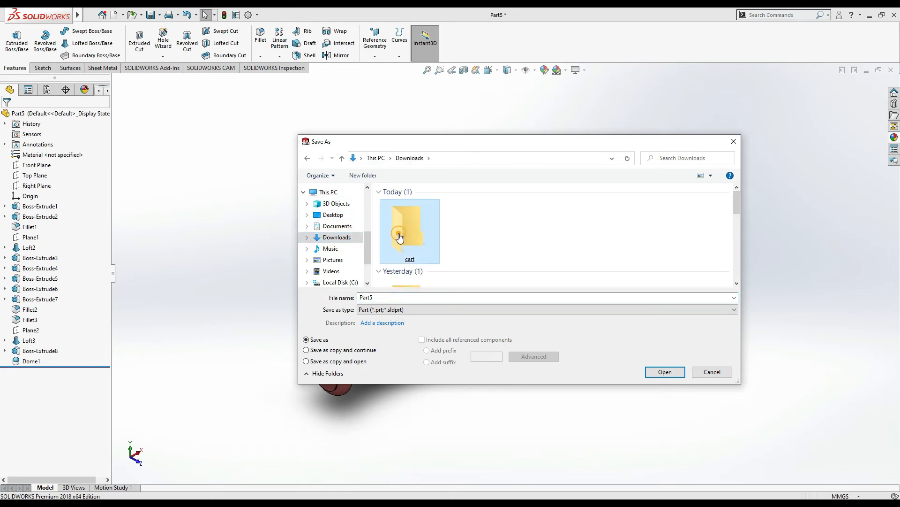
pyautogui.doubleClick(407, 232)
pyautogui.click(664, 372)
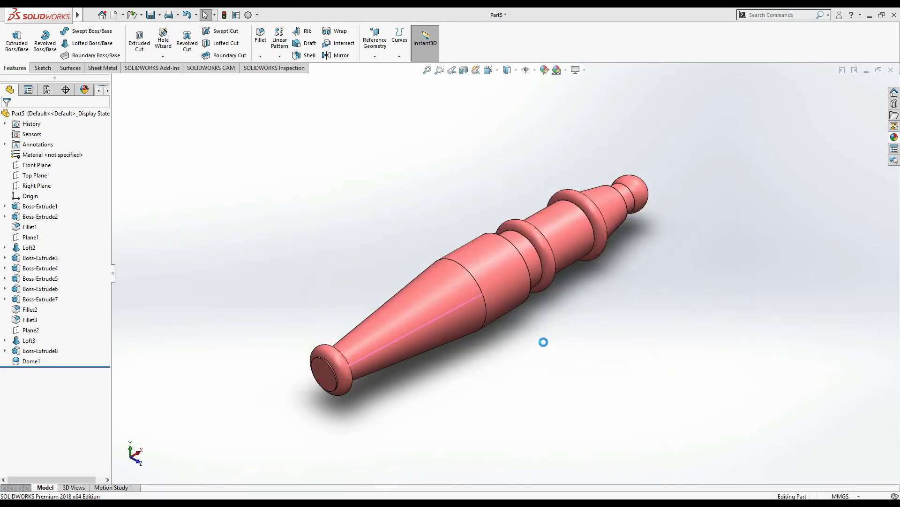
# Check the isometric assembly picture, close the saved part and create a new assembly document
pyautogui.hotkey('alt', 'Tab')
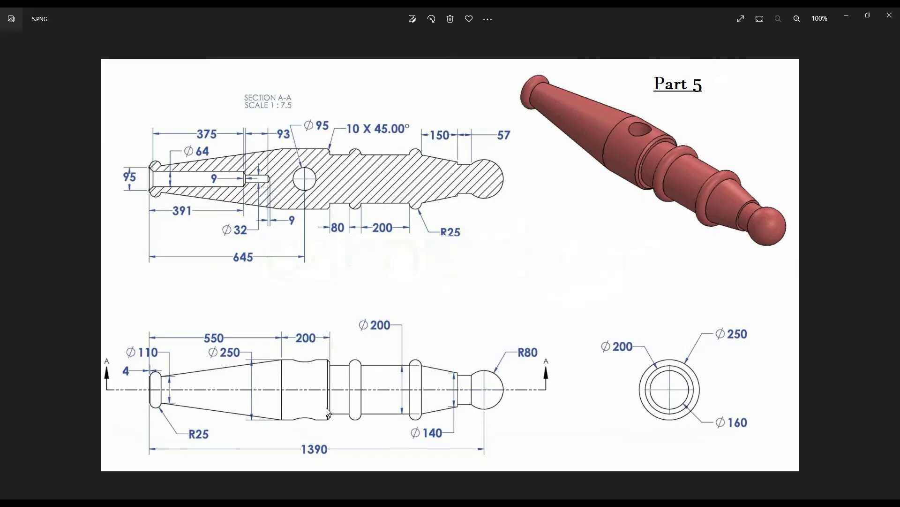
pyautogui.press('Right')
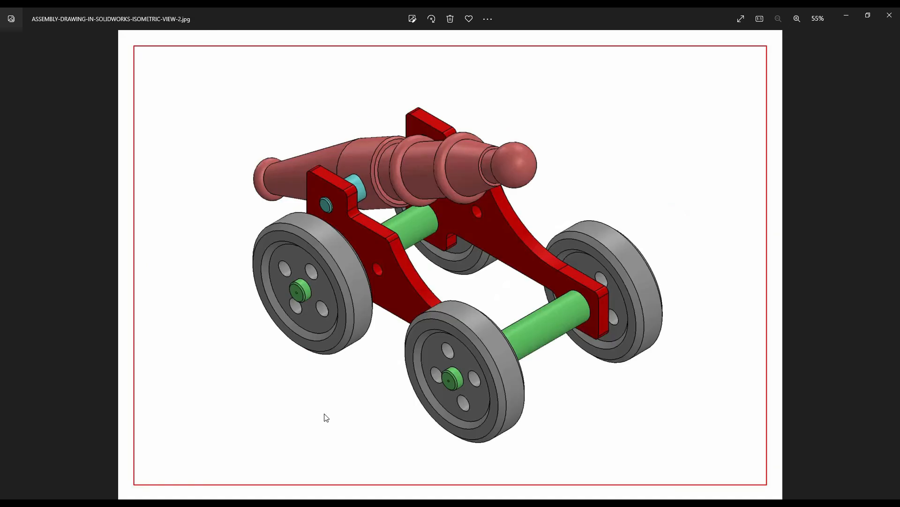
pyautogui.hotkey('alt', 'Tab')
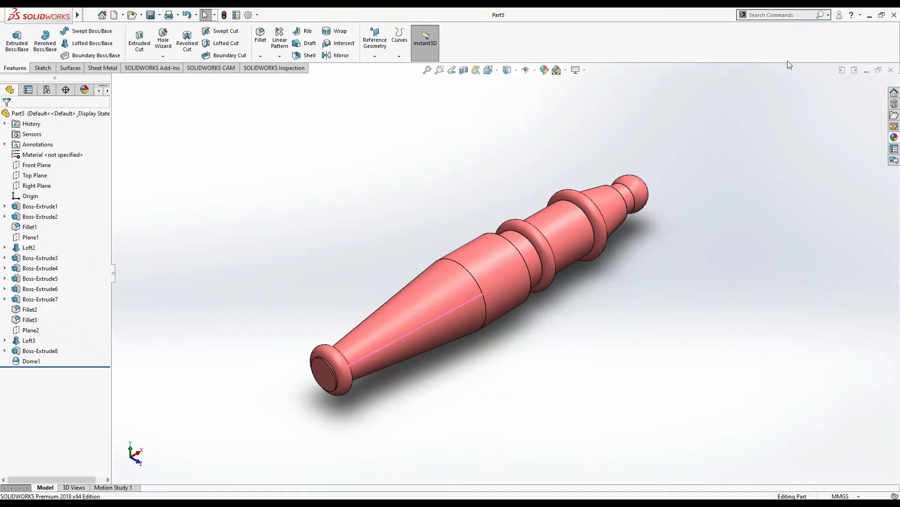
pyautogui.click(891, 70)
pyautogui.moveTo(80, 10)
pyautogui.click(106, 19)
pyautogui.click(225, 21)
pyautogui.click(114, 14)
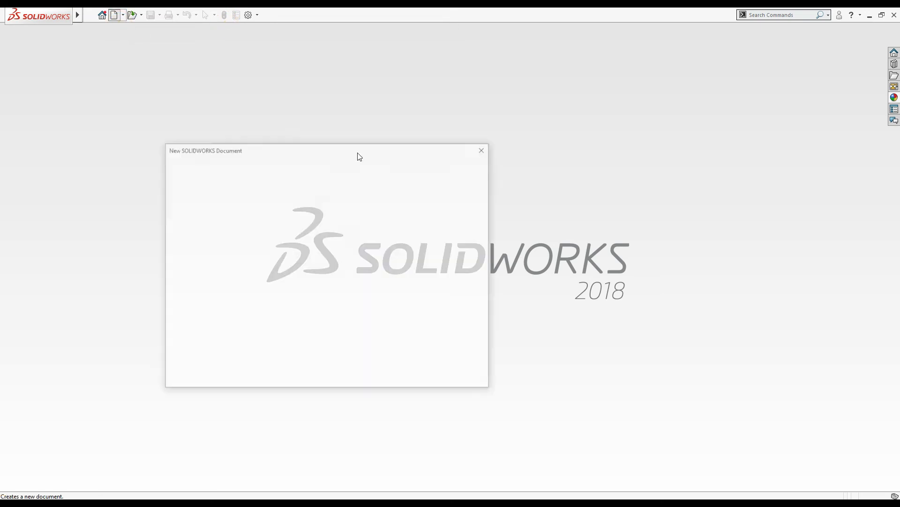
pyautogui.doubleClick(340, 255)
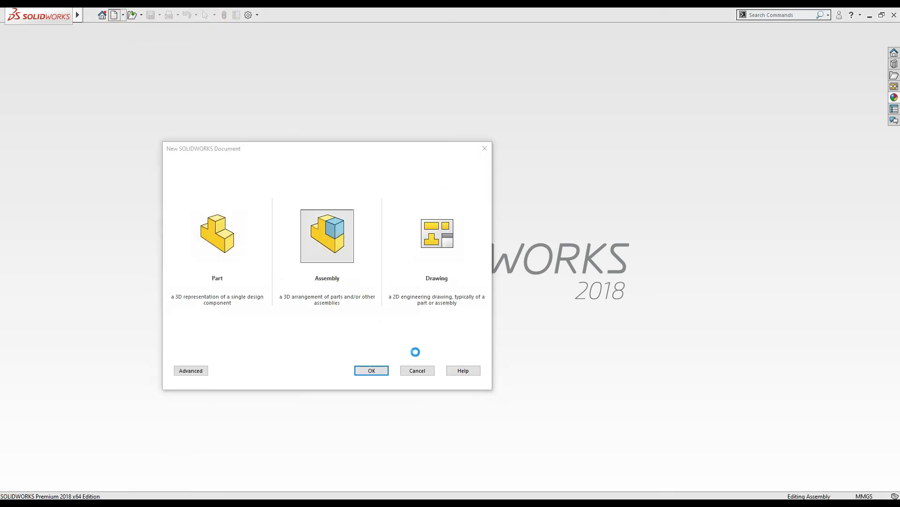
# Review the assembly picture, dismiss the file browser and turn on the display of origins
pyautogui.hotkey('alt', 'Tab')
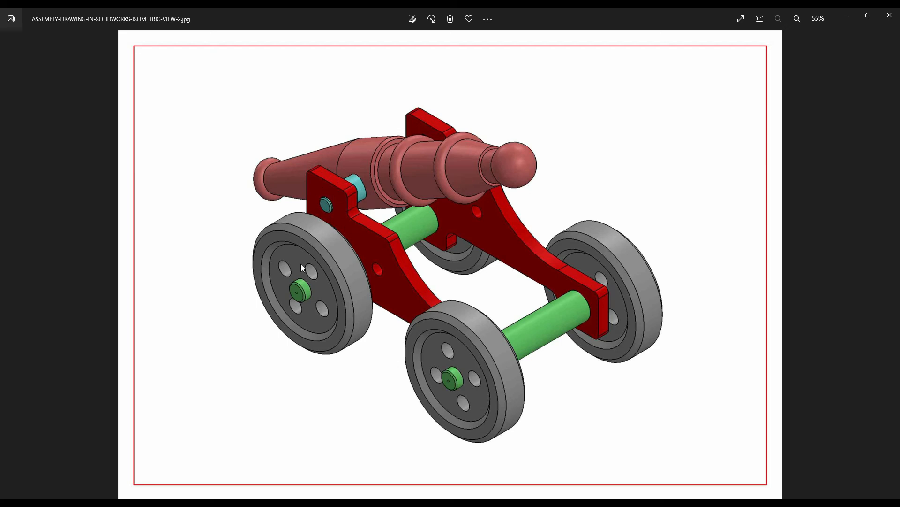
pyautogui.hotkey('alt', 'Tab')
pyautogui.click(425, 281)
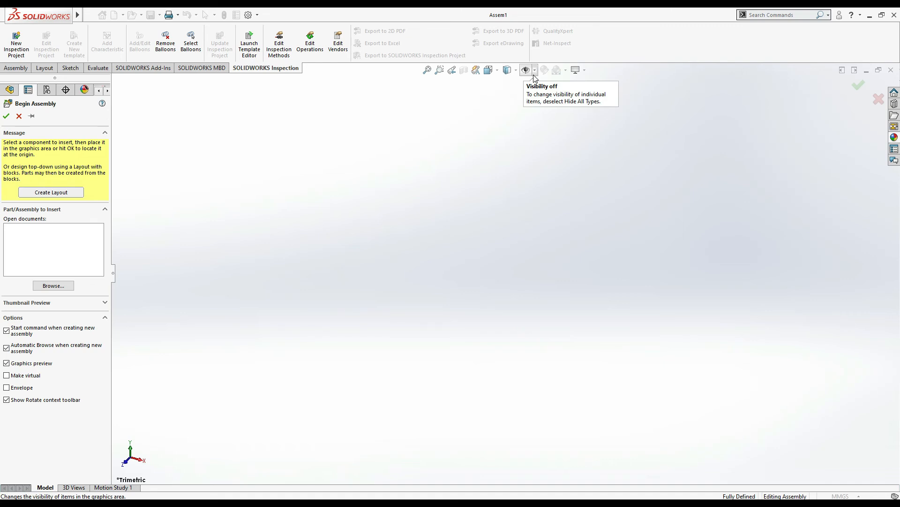
pyautogui.click(535, 70)
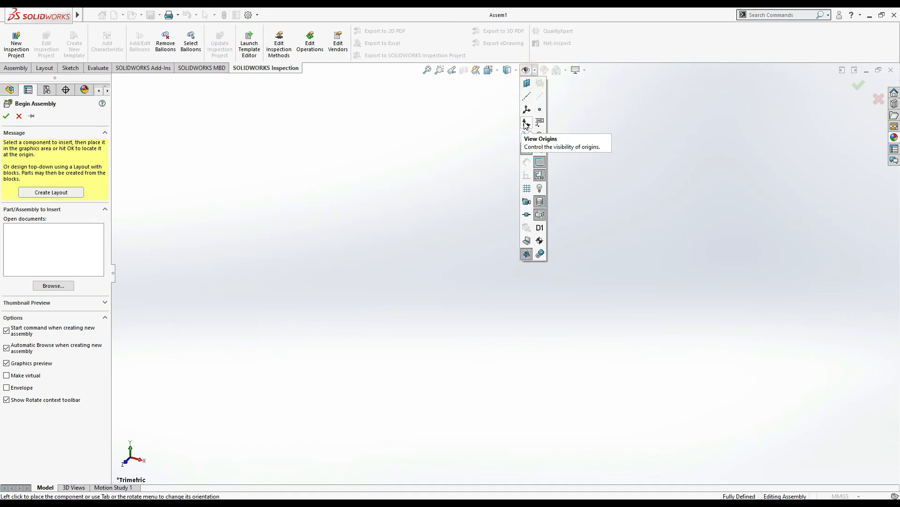
pyautogui.click(526, 123)
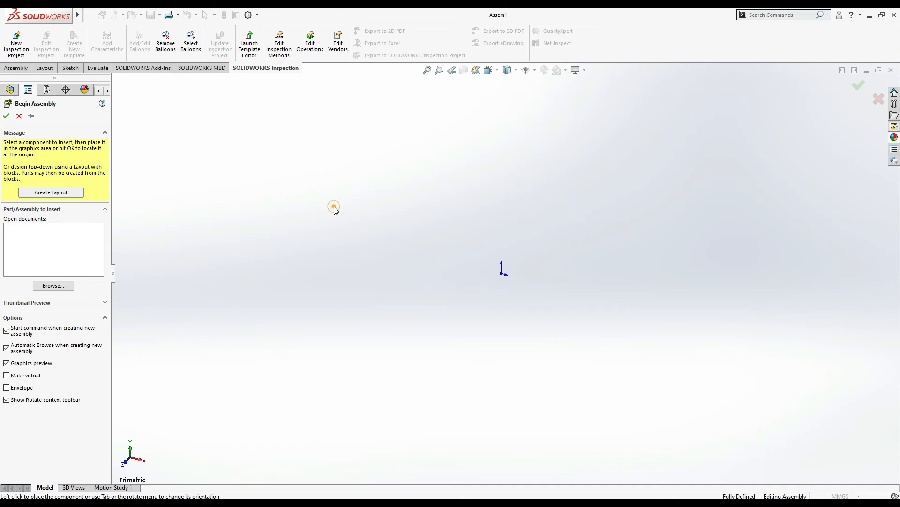
# Insert Part3 from the cart folder at the assembly origin and place a second copy of it behind the first
pyautogui.click(54, 286)
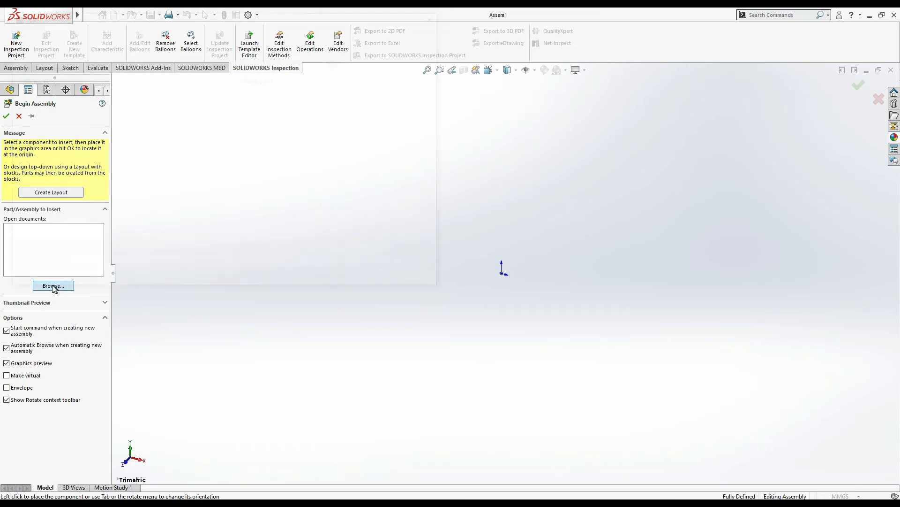
pyautogui.click(146, 164)
pyautogui.doubleClick(103, 96)
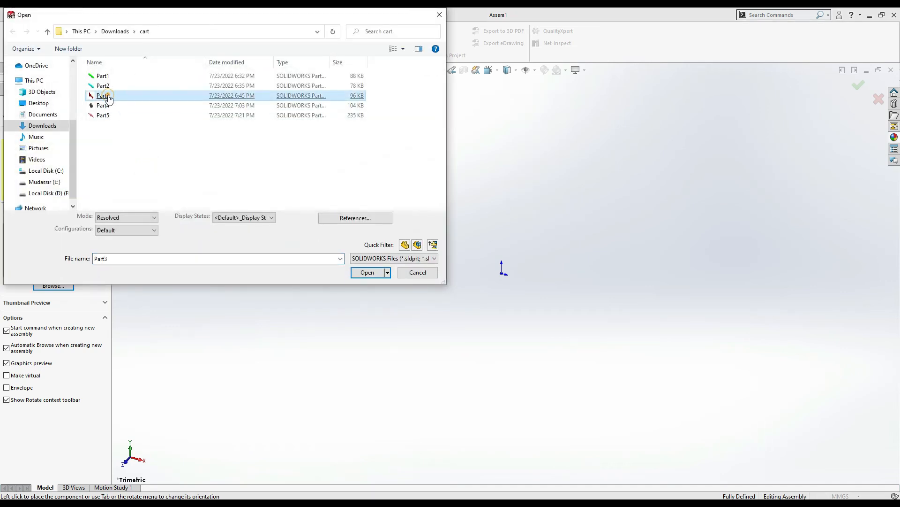
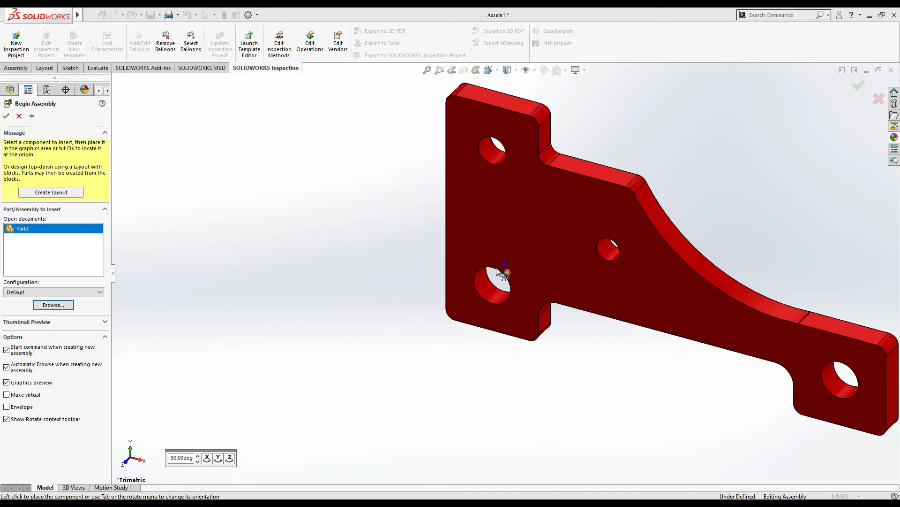
pyautogui.click(470, 269)
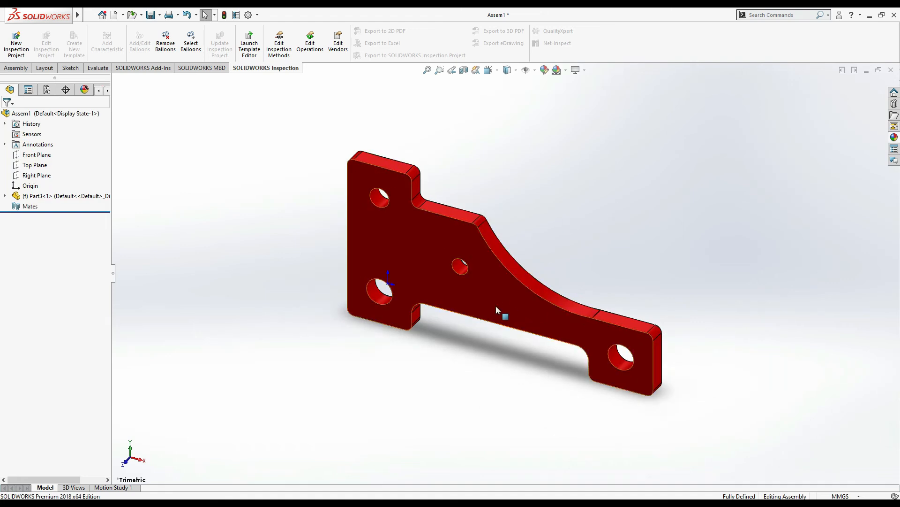
pyautogui.keyDown('ctrl'); pyautogui.moveTo(505, 300); pyautogui.dragTo(586, 201); pyautogui.keyUp('ctrl')
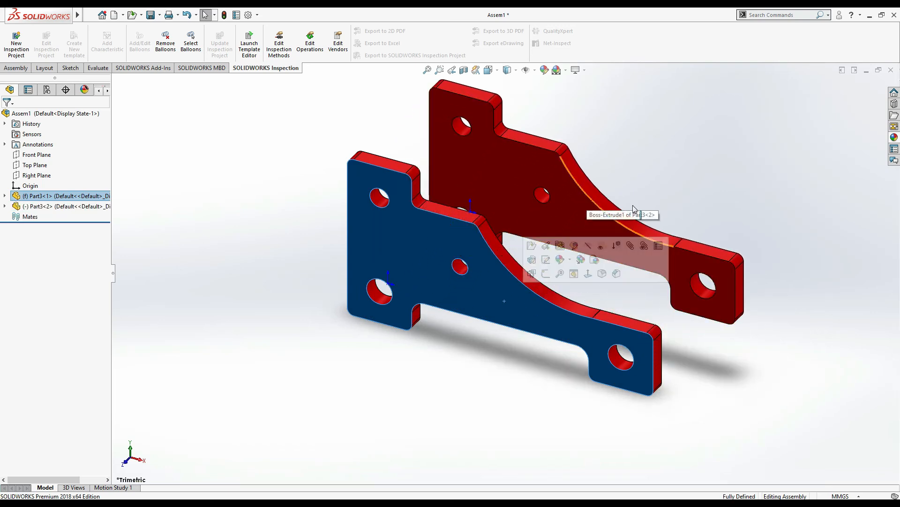
pyautogui.click(670, 190)
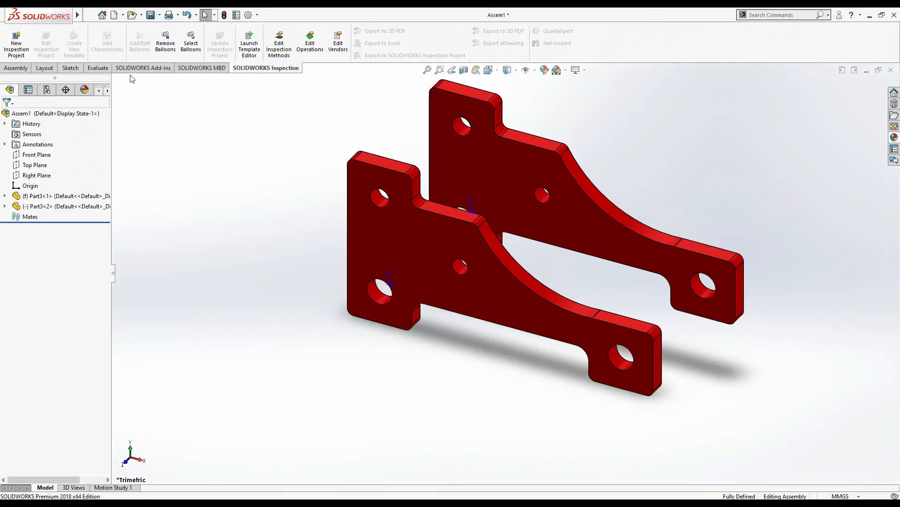
# Insert Part1 from the cart folder and place it in front of the two red plates
pyautogui.click(15, 72)
pyautogui.click(52, 40)
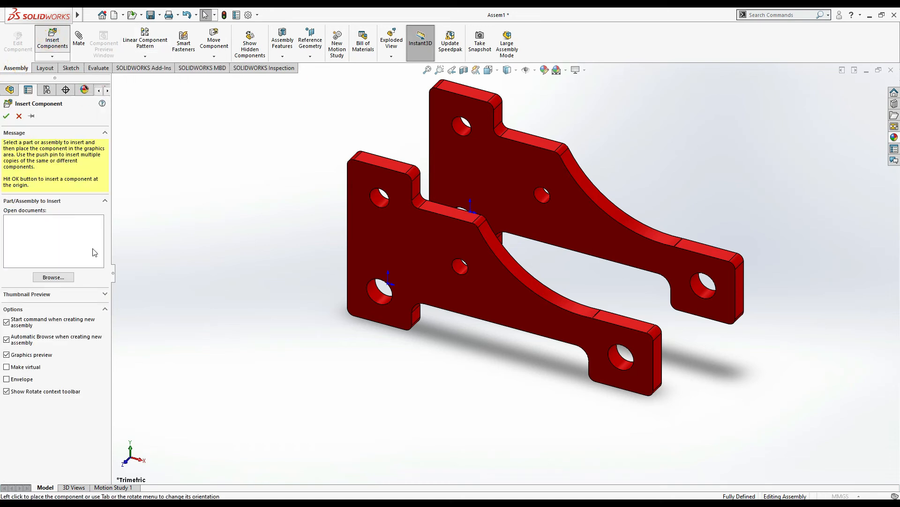
pyautogui.click(102, 76)
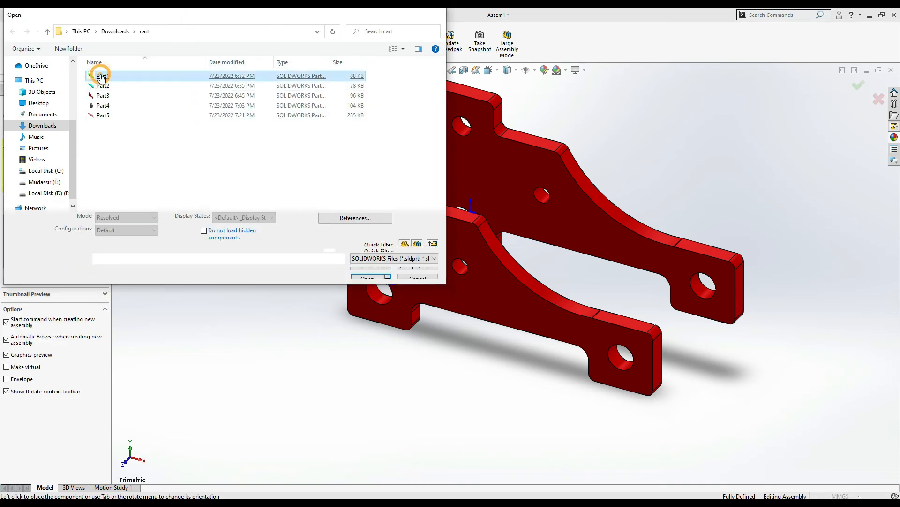
pyautogui.doubleClick(101, 76)
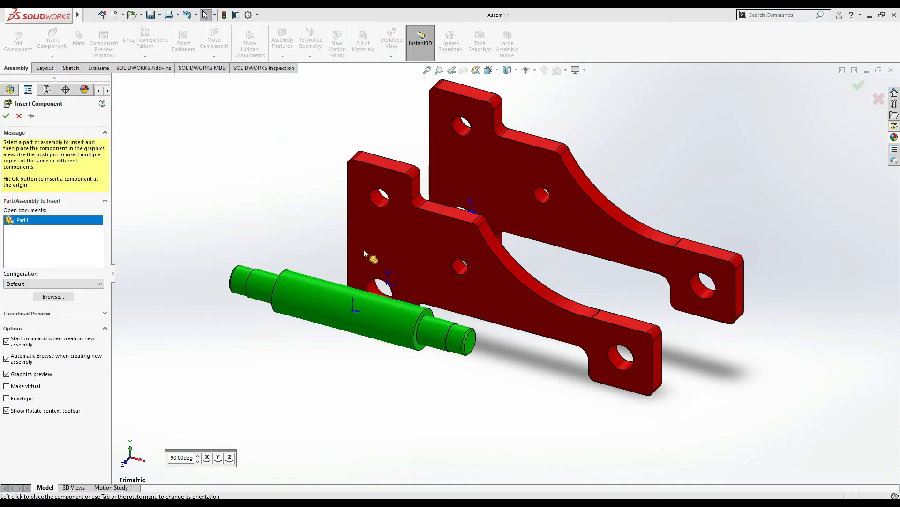
pyautogui.click(402, 367)
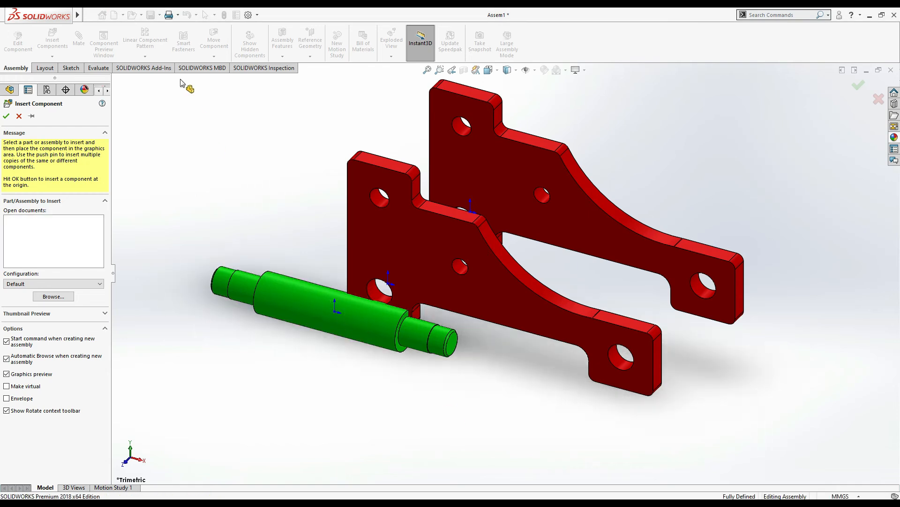
# Rotate the Part1 shaft so it runs roughly square to the plates, and place a second copy of it alongside
pyautogui.click(214, 56)
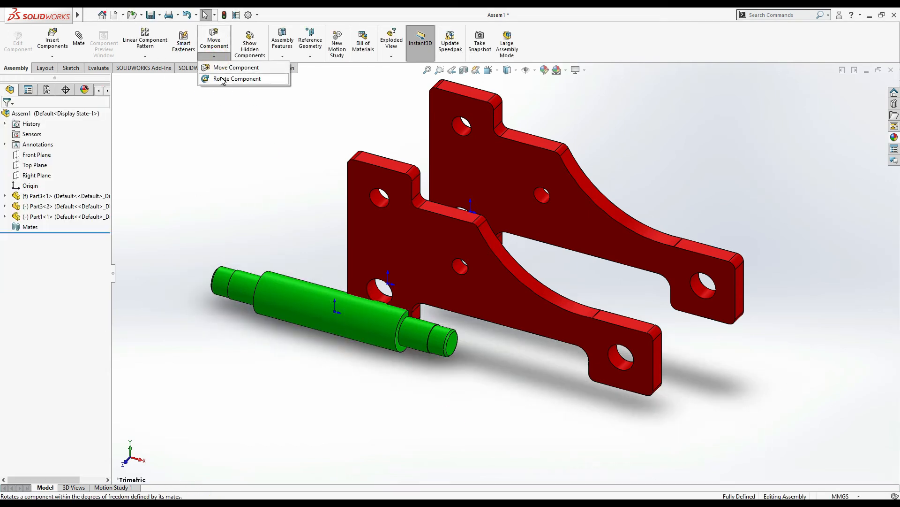
pyautogui.click(223, 79)
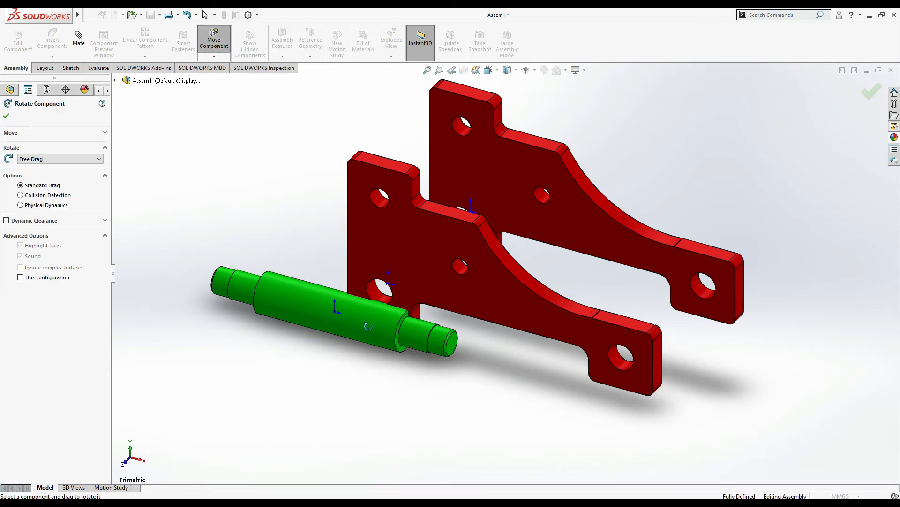
pyautogui.moveTo(371, 328); pyautogui.dragTo(334, 372)
pyautogui.press('Escape')
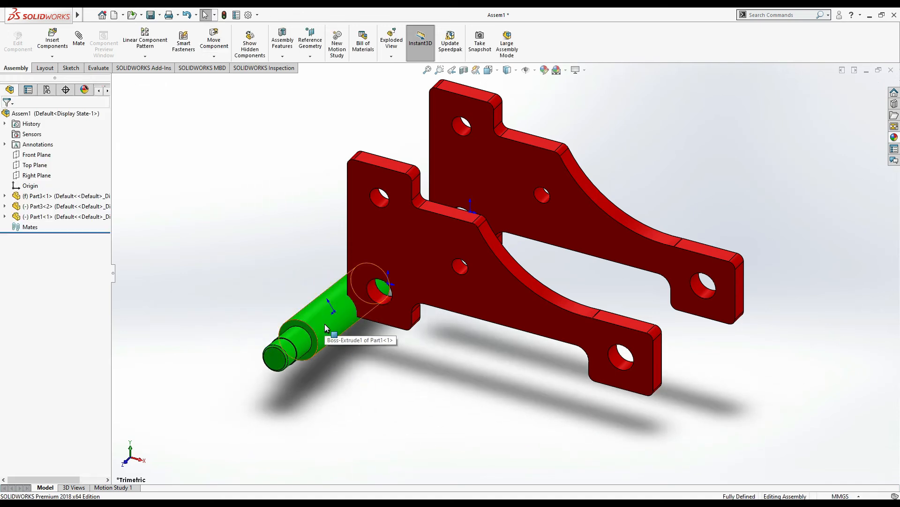
pyautogui.keyDown('ctrl'); pyautogui.moveTo(326, 329); pyautogui.dragTo(444, 395); pyautogui.keyUp('ctrl')
pyautogui.click(172, 226)
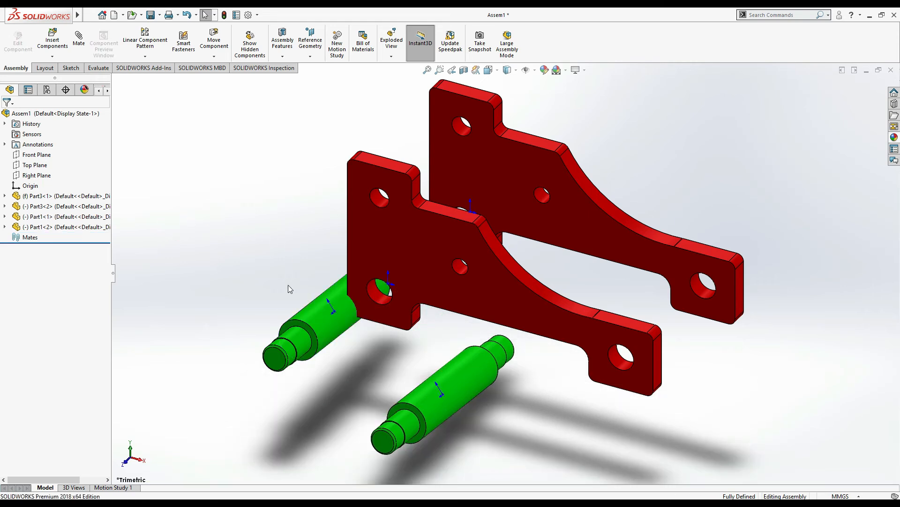
# Add a concentric mate between the first shaft's end and the large lower hole at the tall end of the fixed plate
pyautogui.click(78, 38)
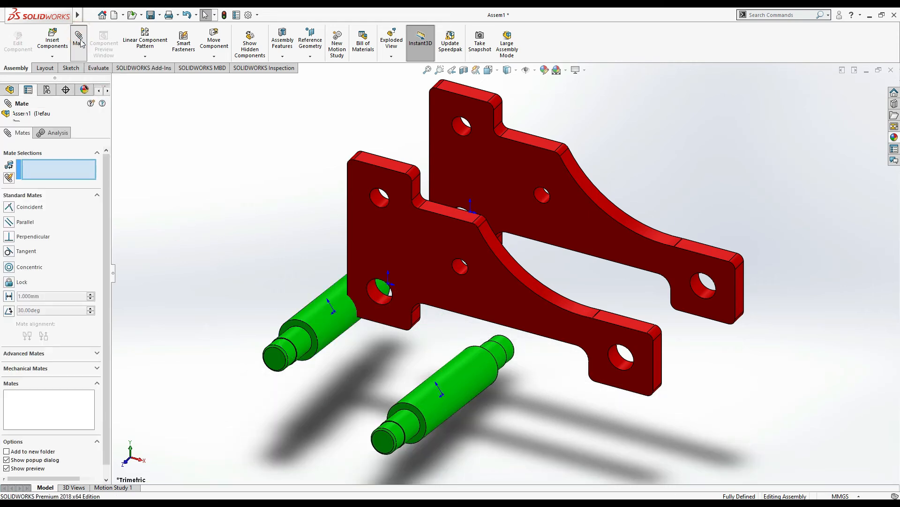
pyautogui.click(303, 345)
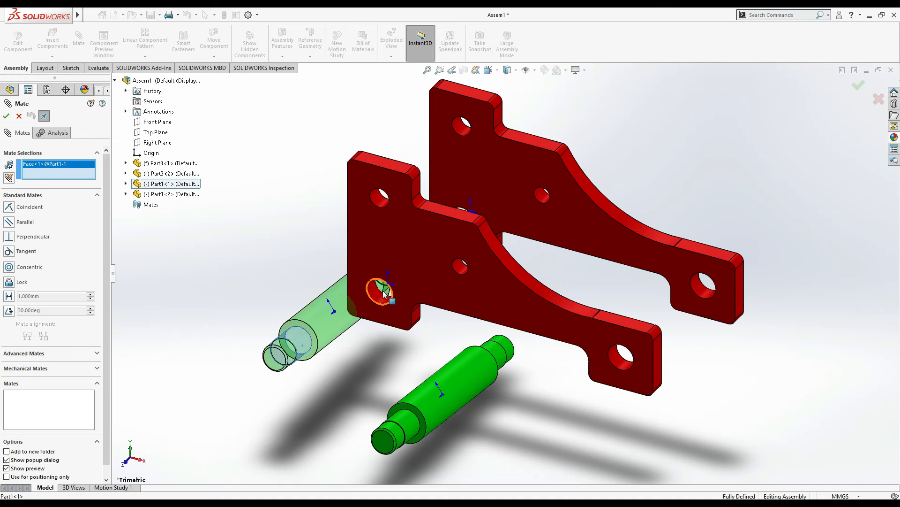
pyautogui.click(377, 293)
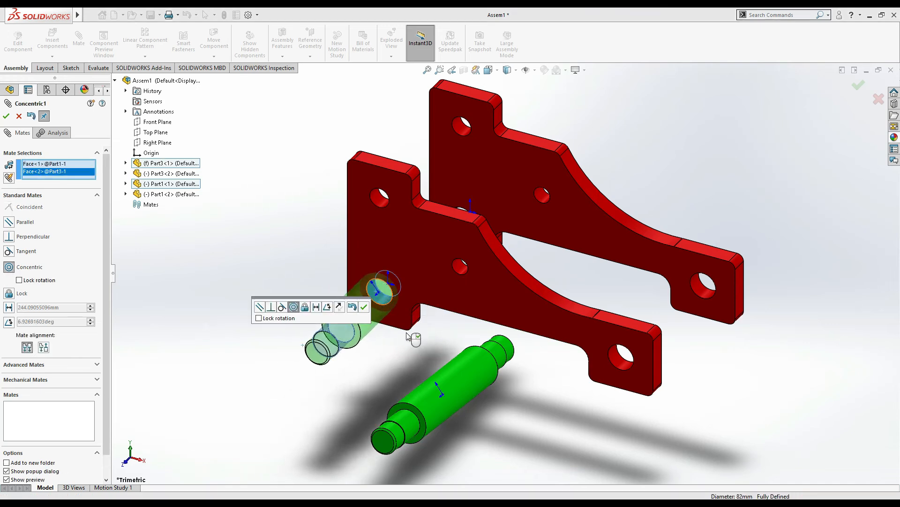
pyautogui.click(364, 308)
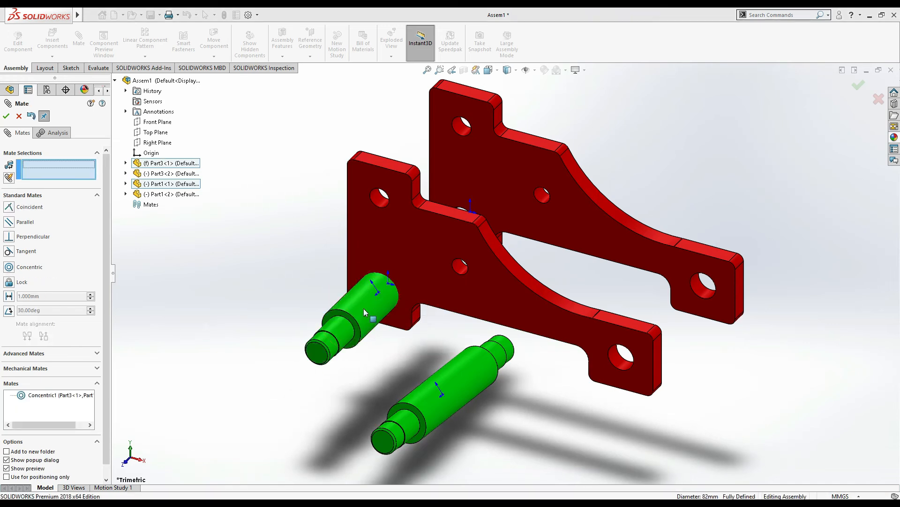
# Add a concentric mate between the second shaft and the hole at the low, narrow end of the fixed plate
pyautogui.click(407, 426)
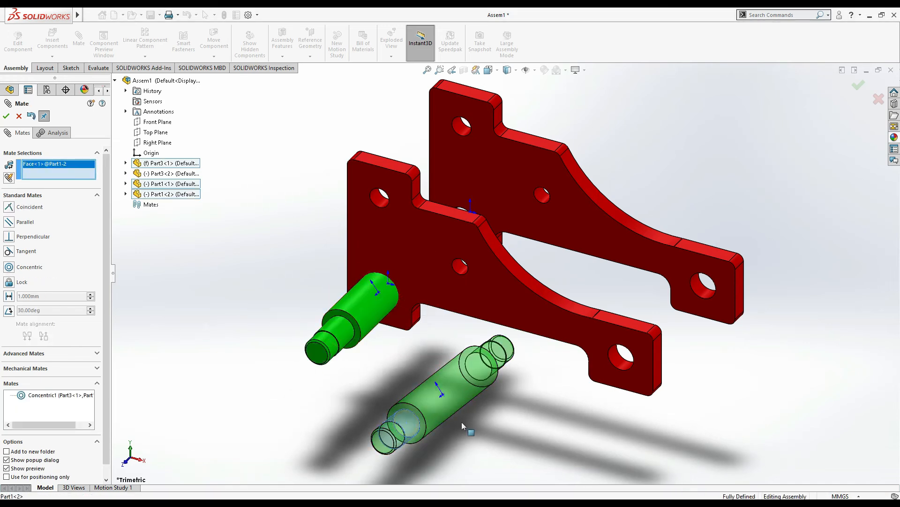
pyautogui.click(618, 363)
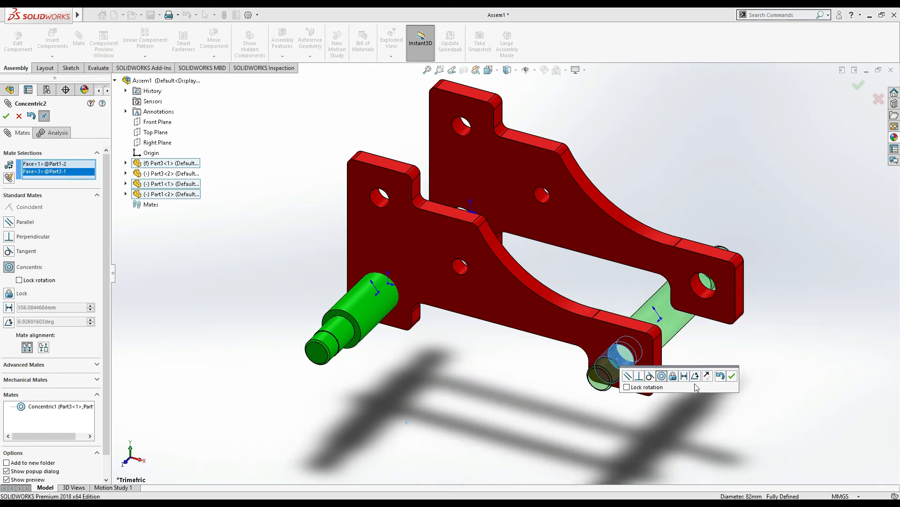
pyautogui.click(732, 376)
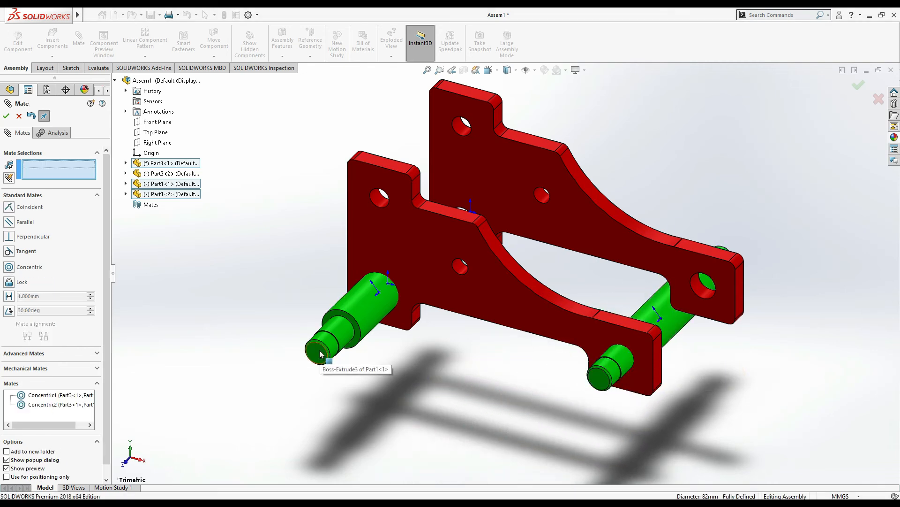
# Check the isometric assembly picture, and mate the low-end hole of the second plate concentric with the second shaft
pyautogui.hotkey('alt', 'Tab')
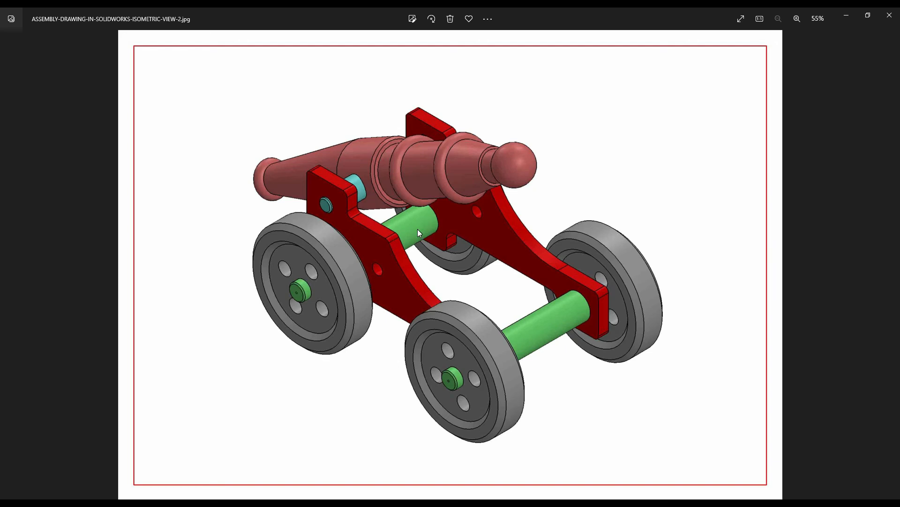
pyautogui.hotkey('alt', 'Tab')
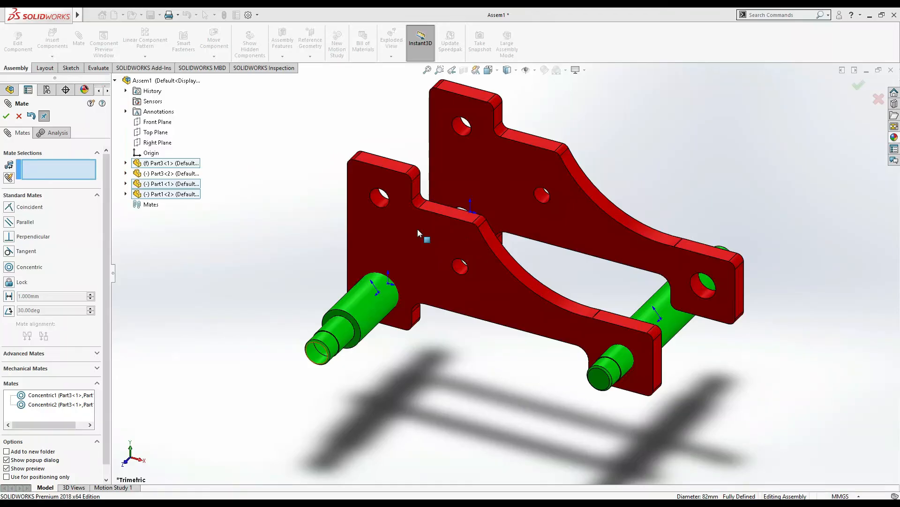
pyautogui.click(709, 288)
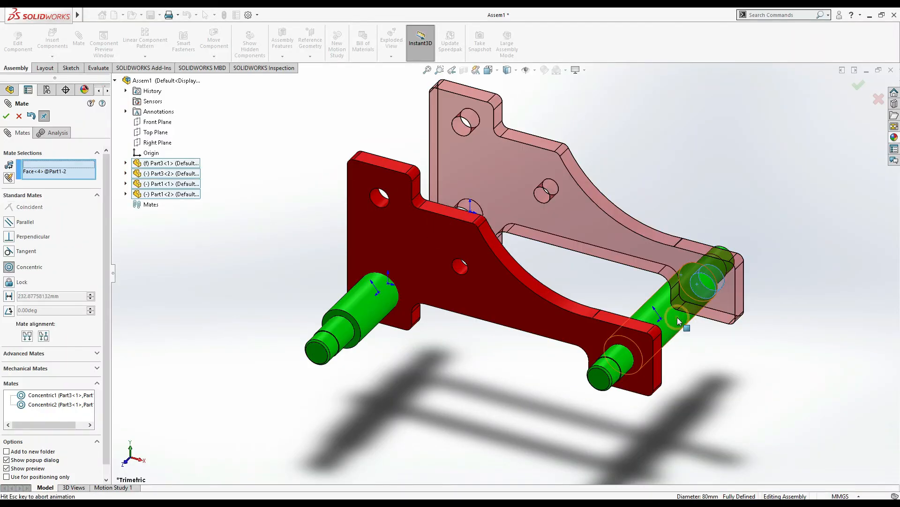
pyautogui.click(678, 317)
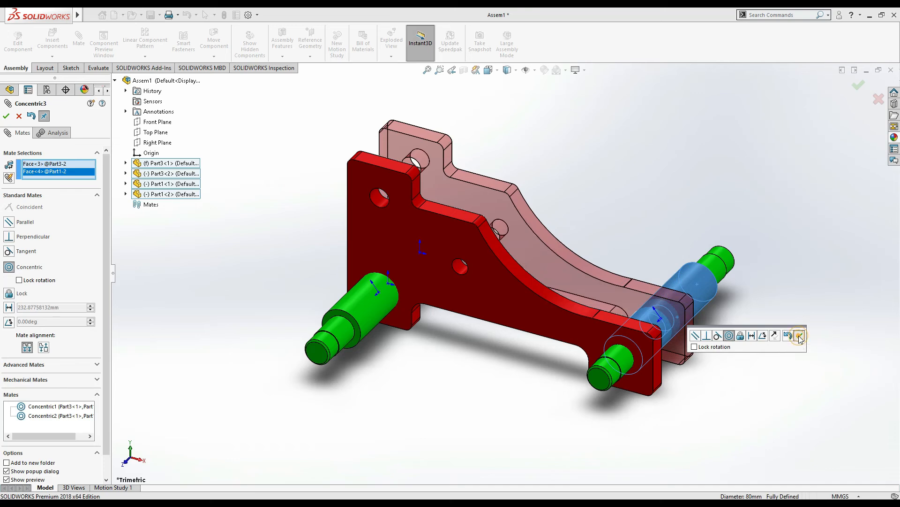
pyautogui.click(800, 336)
# Slide the second plate outward along the second shaft to its far end and swing it slightly about the shaft
pyautogui.press('Right')
pyautogui.press('Right')
pyautogui.press('Left')
pyautogui.press('Left')
pyautogui.press('Left')
pyautogui.press('Left')
pyautogui.press('Left')
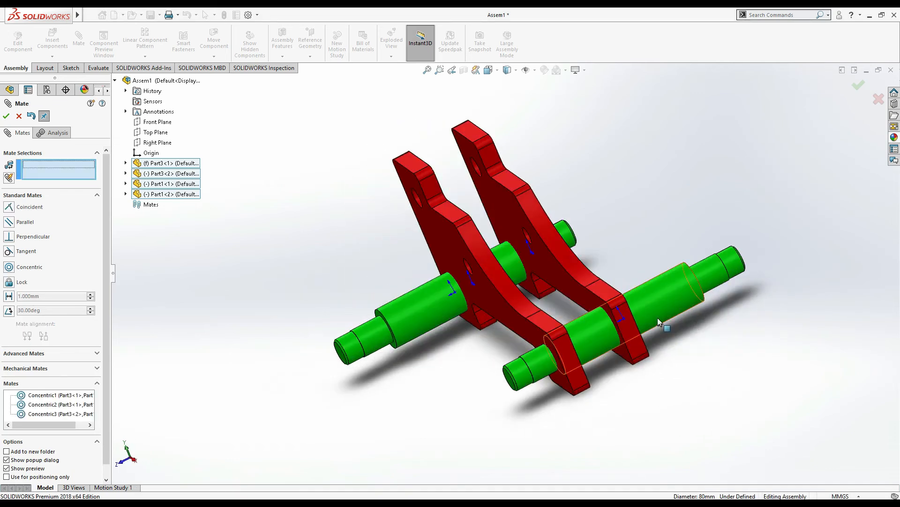
pyautogui.press('Left')
pyautogui.moveTo(567, 242); pyautogui.dragTo(693, 218)
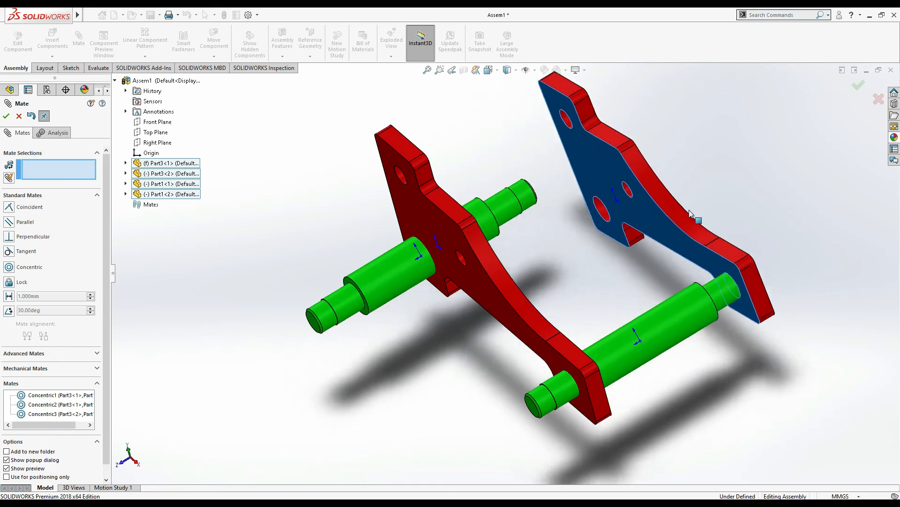
pyautogui.moveTo(636, 199)
pyautogui.mouseDown()
pyautogui.moveTo(620, 185)
pyautogui.moveTo(629, 188)
pyautogui.mouseUp()
# Add a concentric mate between the first shaft's stepped end and the large lower hole of the second plate
pyautogui.click(496, 206)
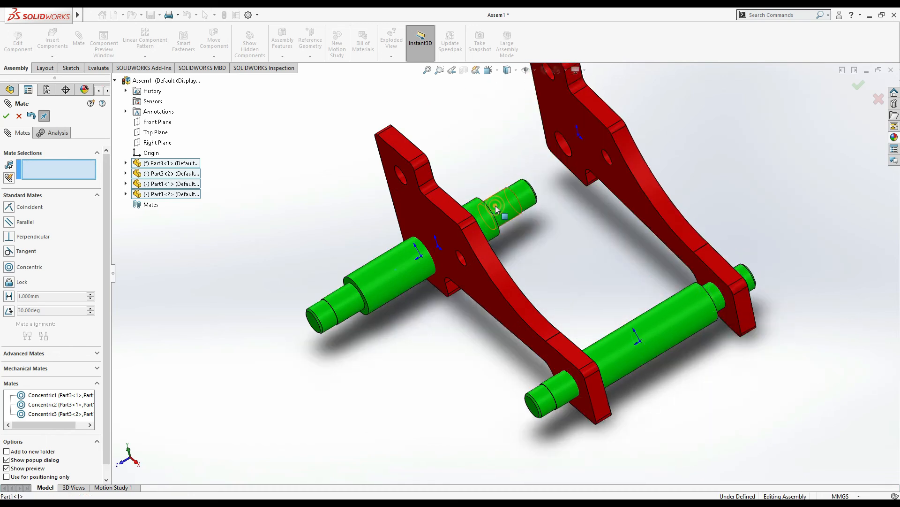
pyautogui.click(563, 149)
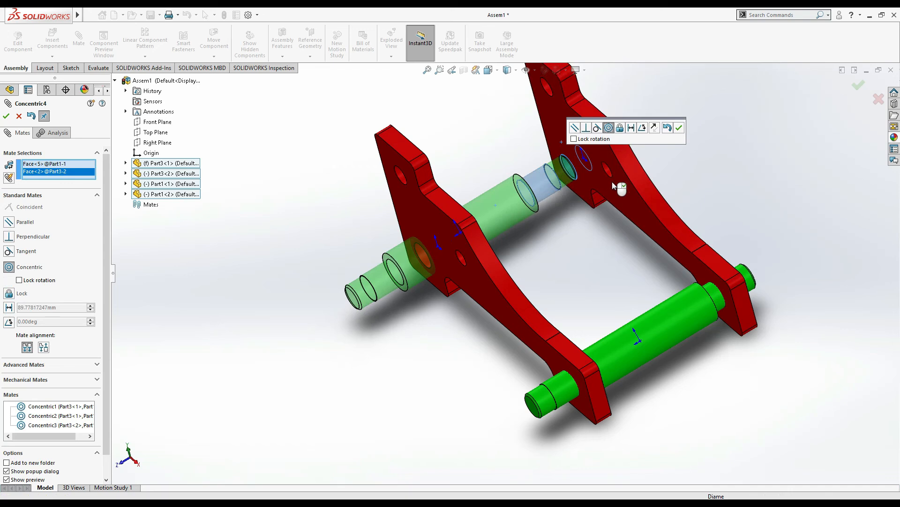
pyautogui.click(680, 130)
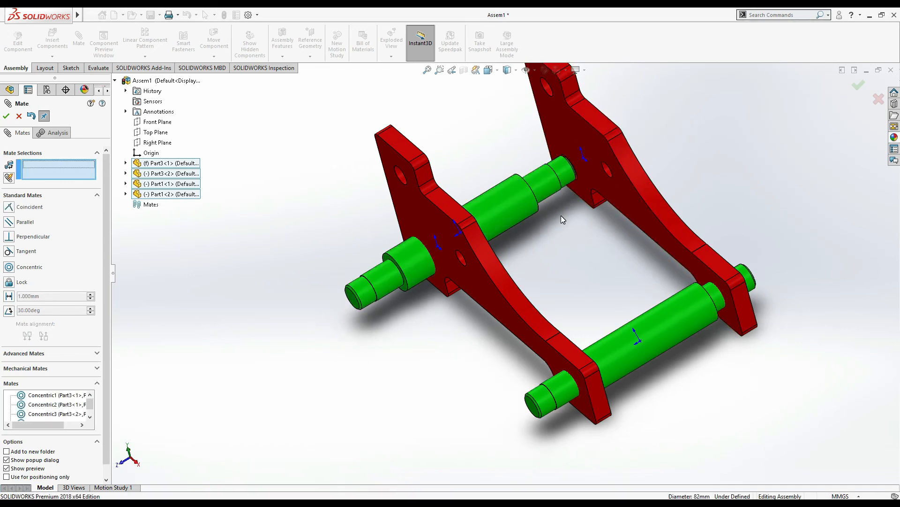
# Set up a centered width mate using the two shoulder faces of the first shaft's thick section as the width selections
pyautogui.click(389, 261)
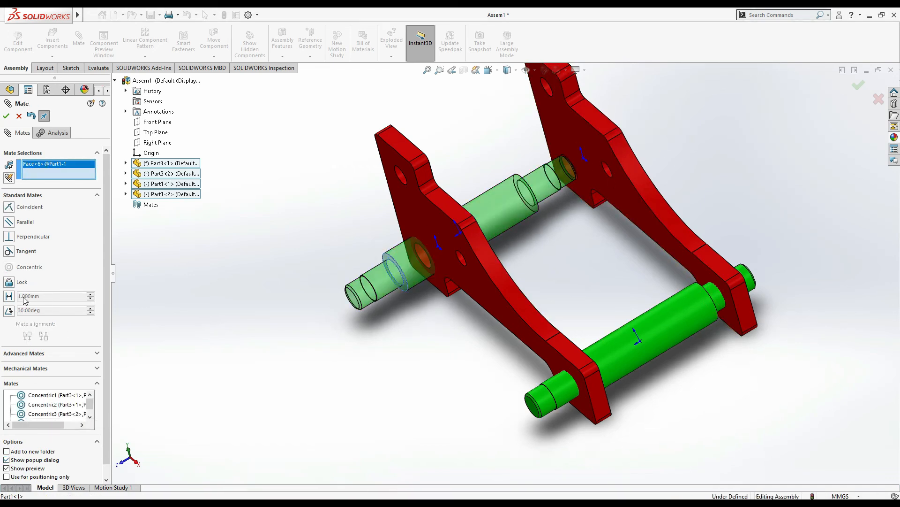
pyautogui.click(33, 354)
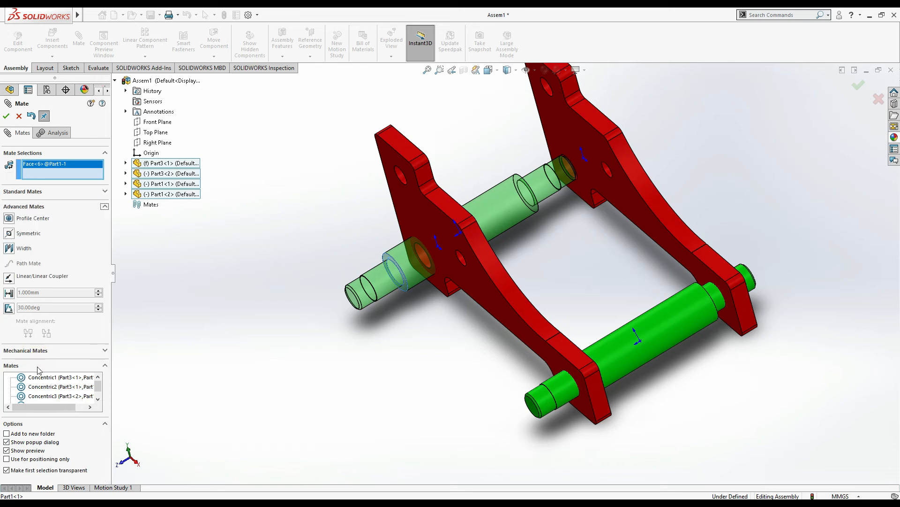
pyautogui.click(9, 248)
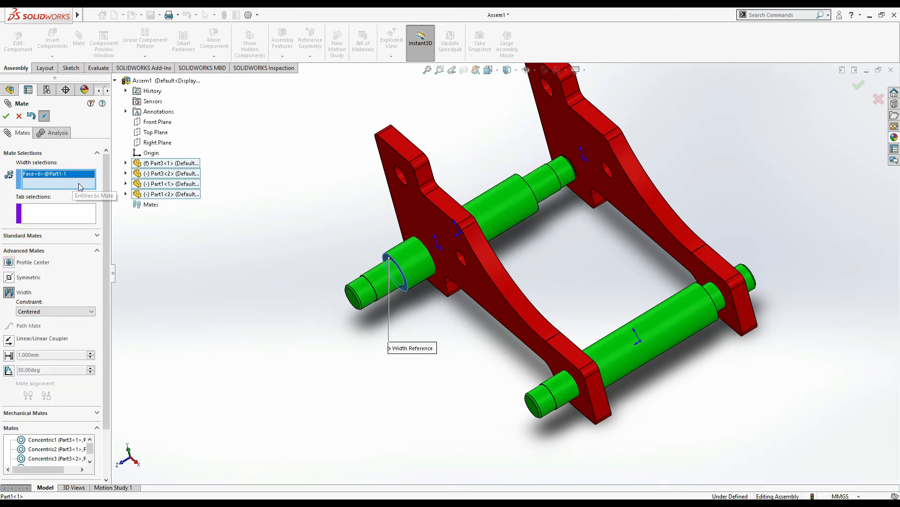
pyautogui.moveTo(673, 151); pyautogui.dragTo(660, 186, button='middle')
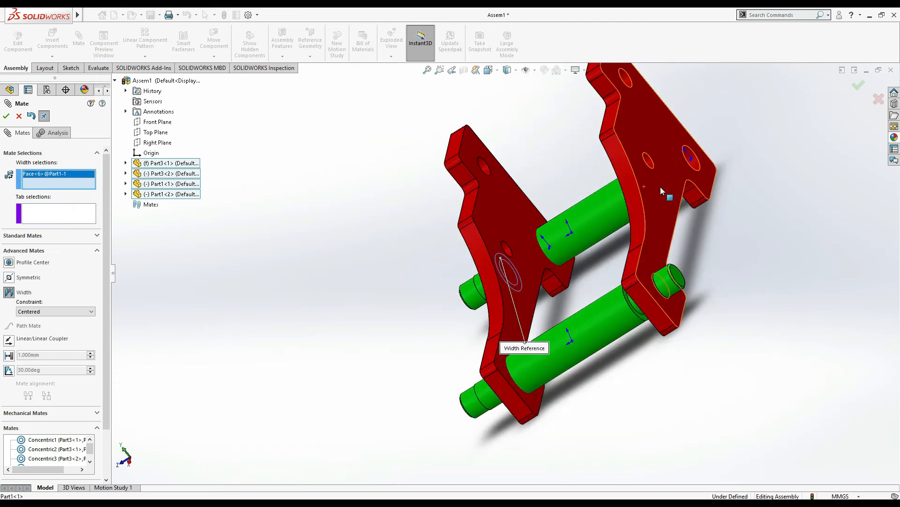
pyautogui.scroll(-5, 594, 183)
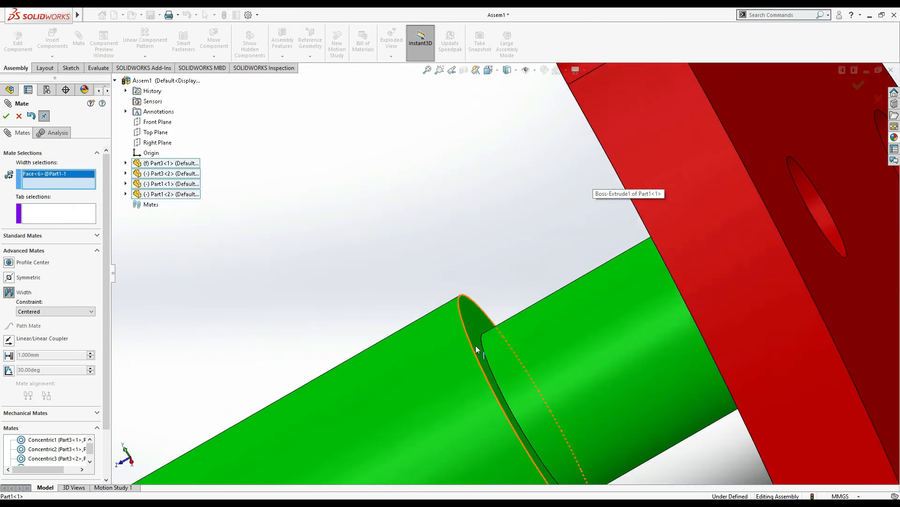
pyautogui.click(482, 319)
pyautogui.scroll(5, 506, 311)
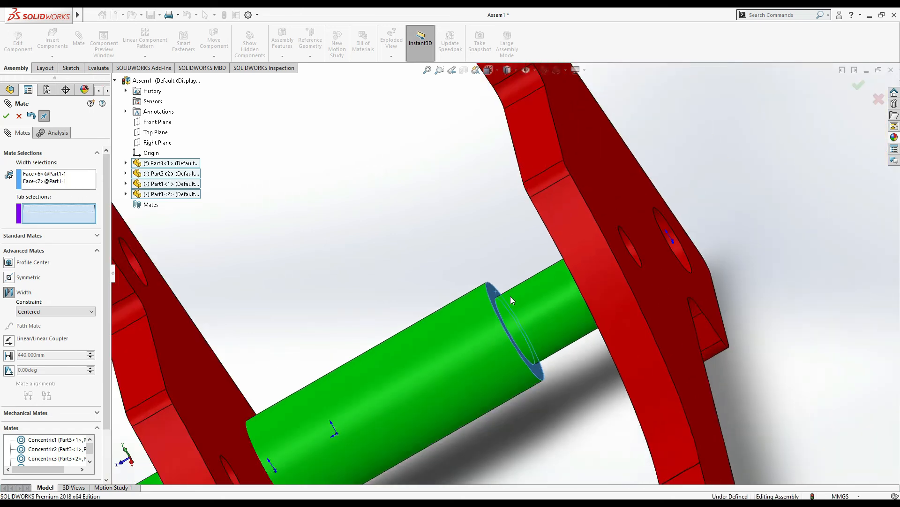
pyautogui.scroll(3, 511, 299)
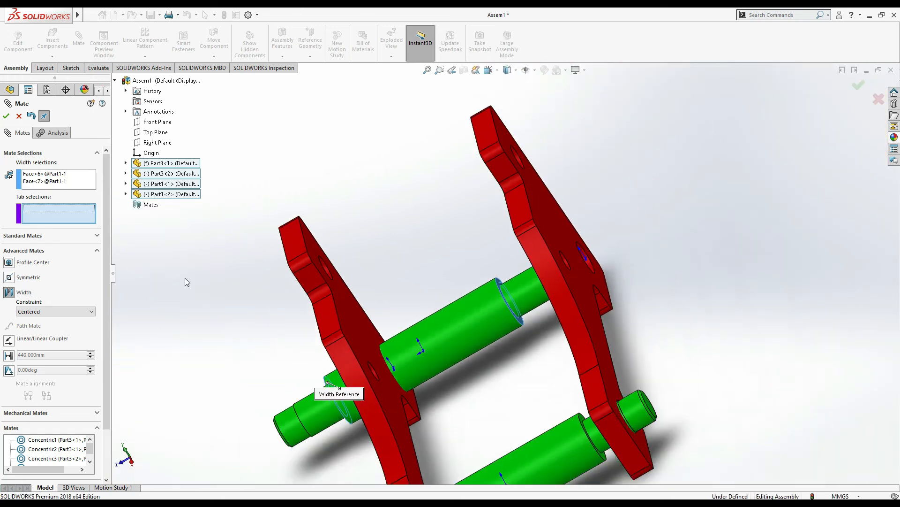
# Complete the centered width mate with the facing inner sides of the two plates as the tab selections
pyautogui.click(370, 333)
pyautogui.scroll(-4, 369, 332)
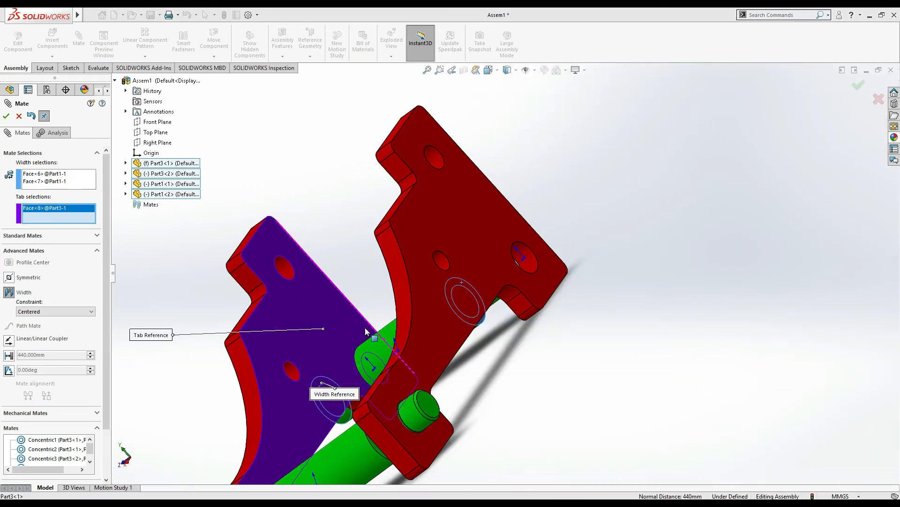
pyautogui.moveTo(365, 331); pyautogui.dragTo(366, 326, button='middle')
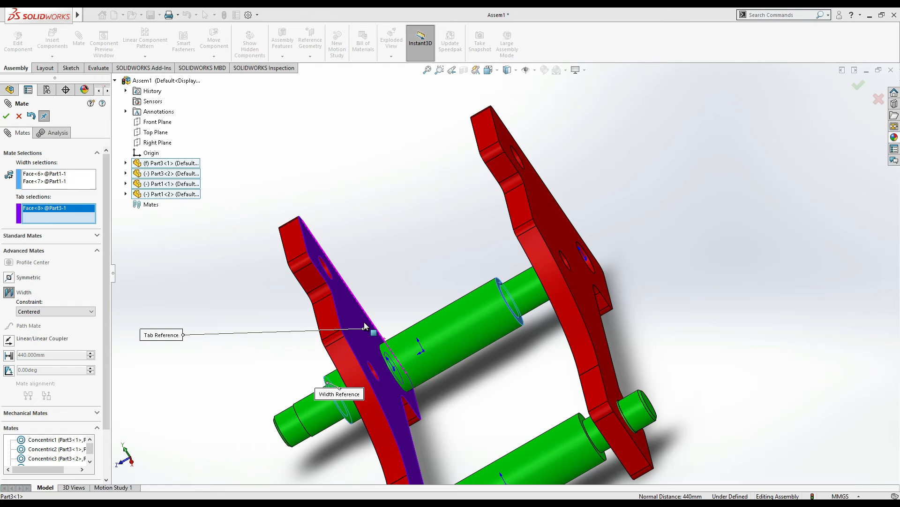
pyautogui.moveTo(365, 325); pyautogui.dragTo(467, 241, button='middle')
pyautogui.click(572, 216)
pyautogui.click(467, 242)
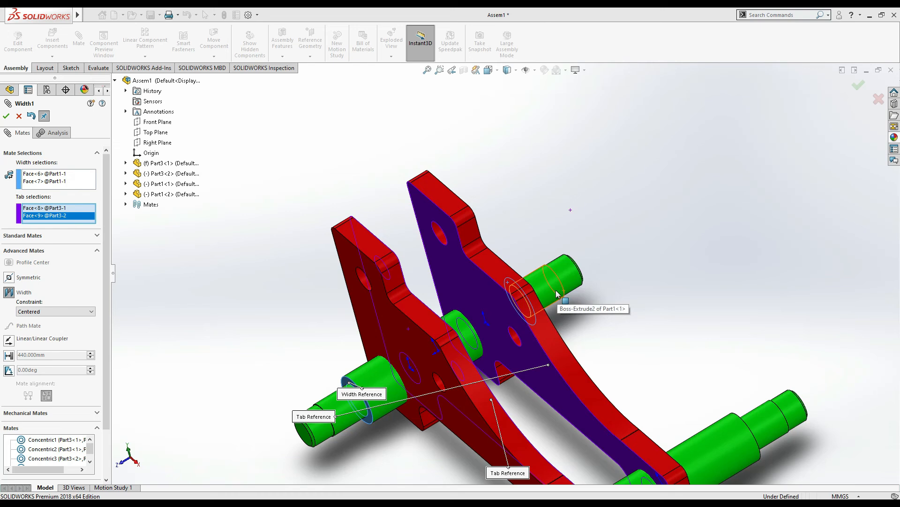
pyautogui.click(6, 116)
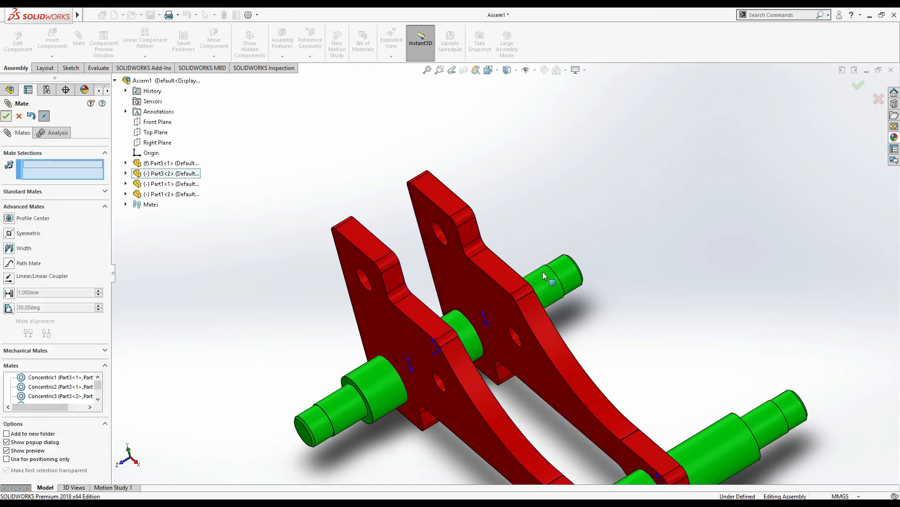
# Slide the second plate outward along both shafts so the gap between the two side plates widens
pyautogui.moveTo(516, 305); pyautogui.dragTo(629, 252)
pyautogui.scroll(-1, 679, 398)
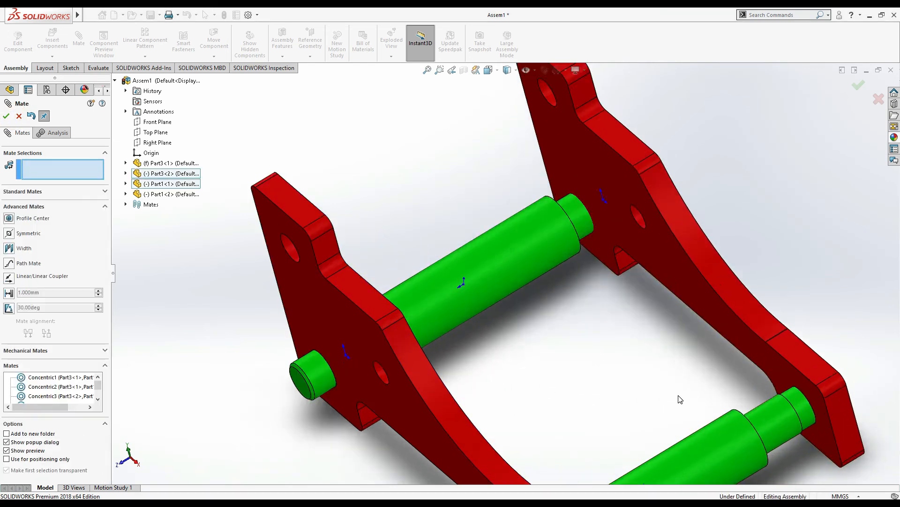
pyautogui.scroll(2, 673, 392)
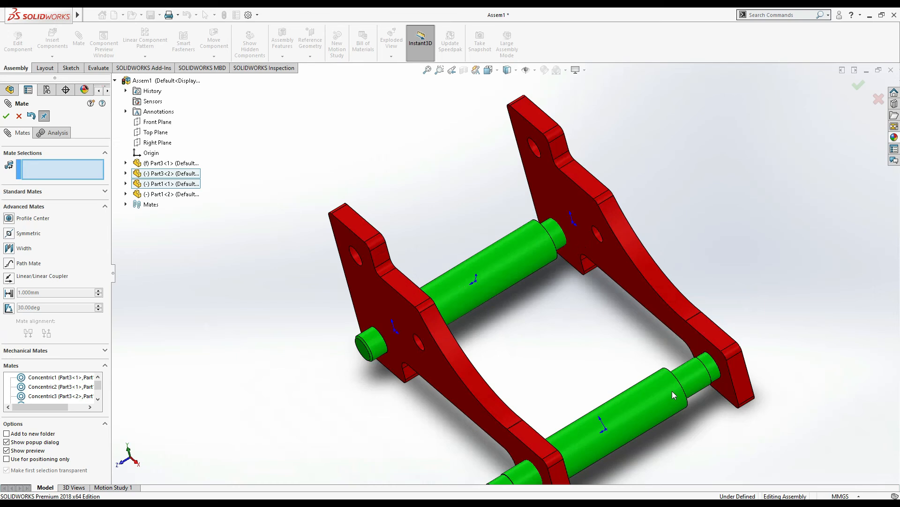
# Try a centered width mate using the plates' facing inner faces as width selections and the second shaft's shoulder face as tab selection
pyautogui.click(9, 248)
pyautogui.click(652, 298)
pyautogui.press('Left')
pyautogui.press('Left')
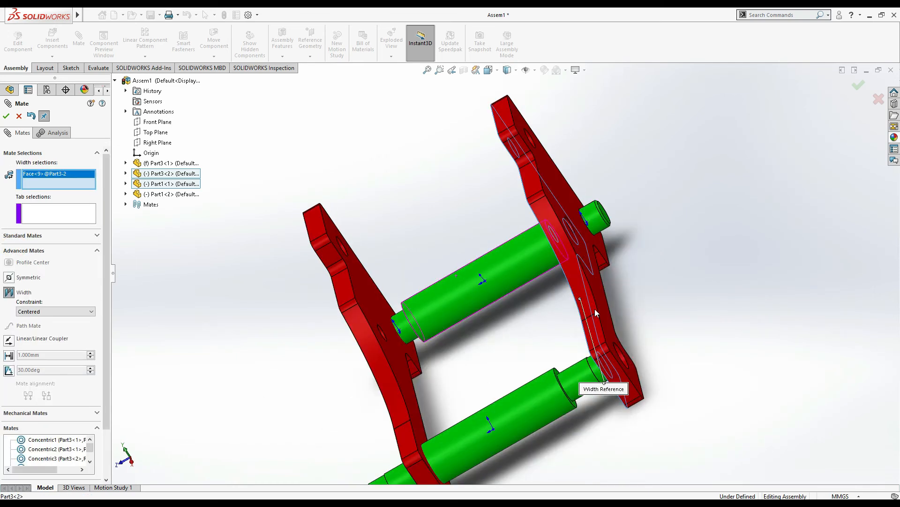
pyautogui.press('Left')
pyautogui.click(357, 302)
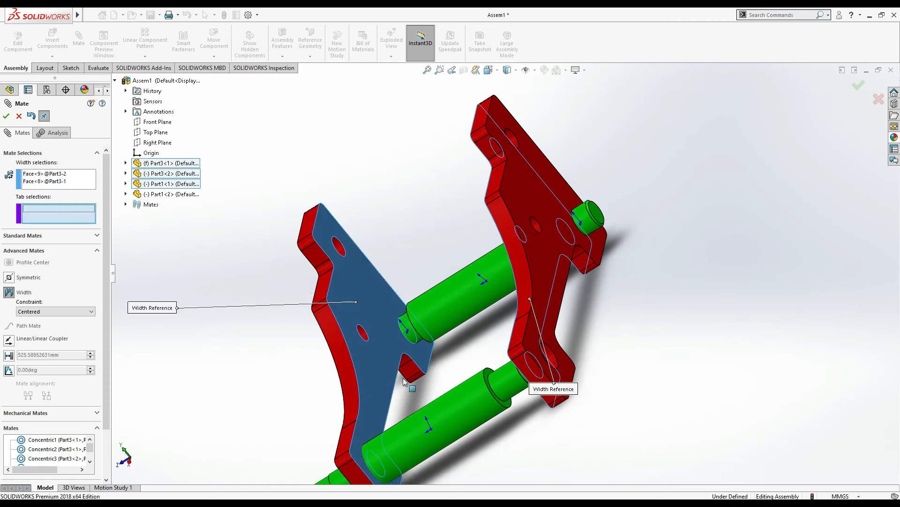
pyautogui.scroll(-3, 498, 400)
pyautogui.click(512, 384)
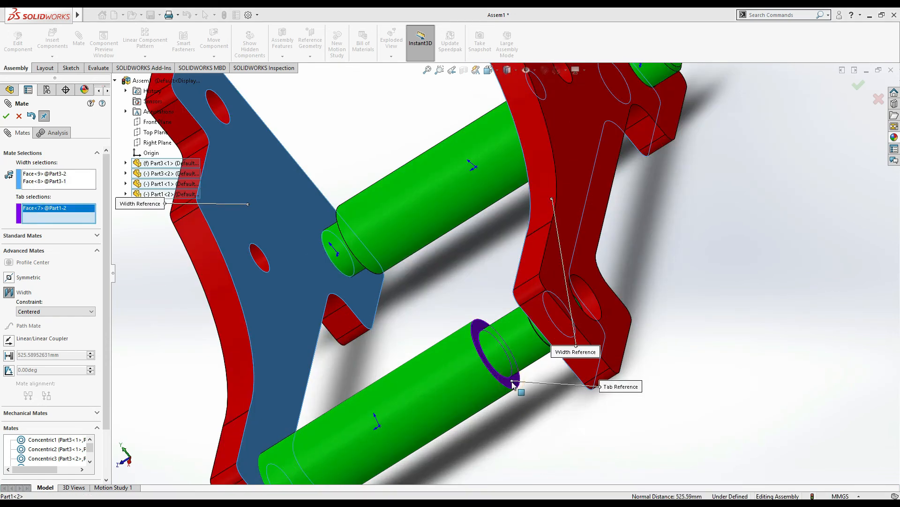
pyautogui.press('Right')
pyautogui.press('Right')
pyautogui.press('Right')
pyautogui.scroll(-1, 628, 480)
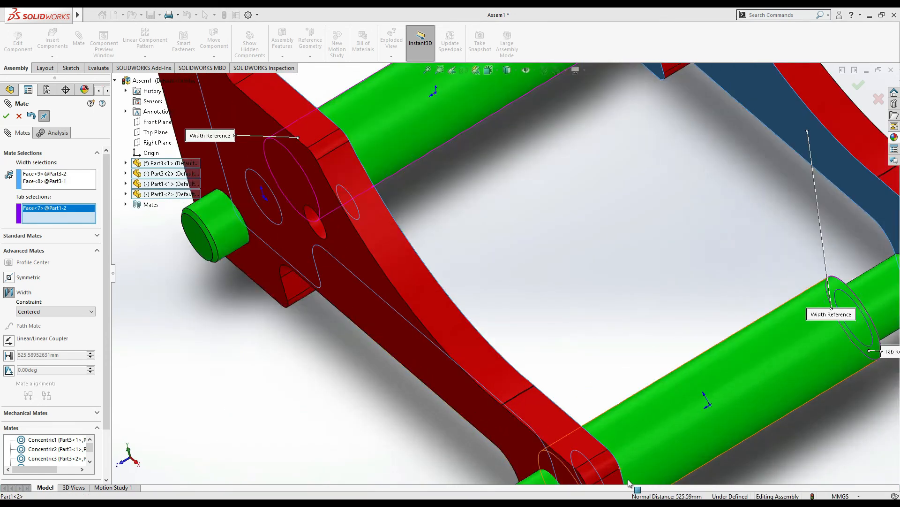
pyautogui.scroll(3, 627, 470)
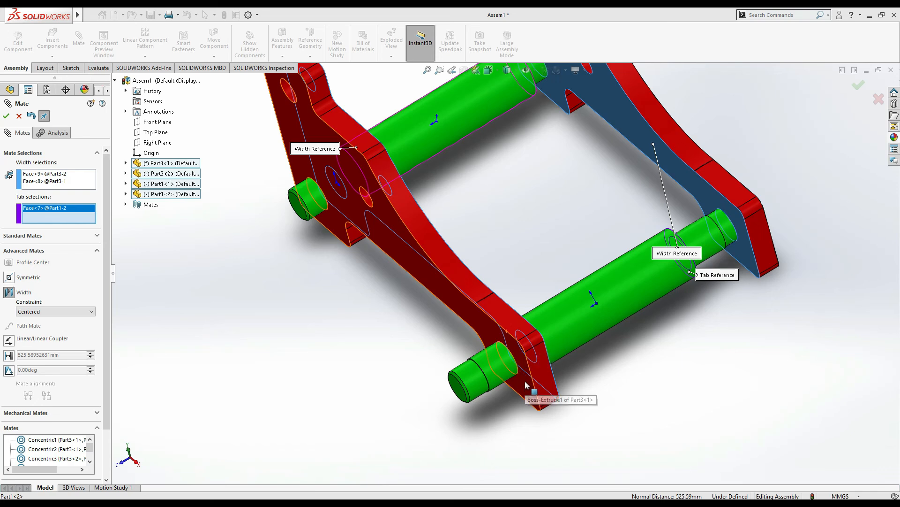
pyautogui.press('space')
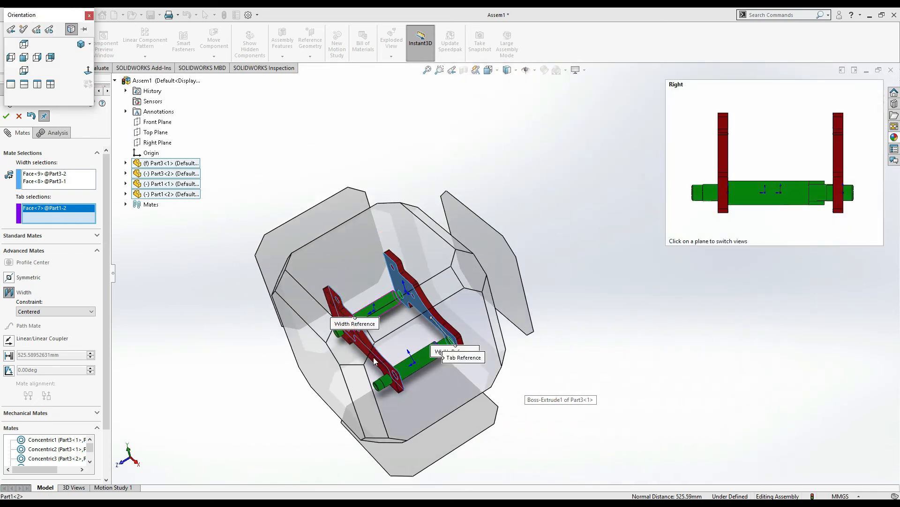
pyautogui.click(351, 345)
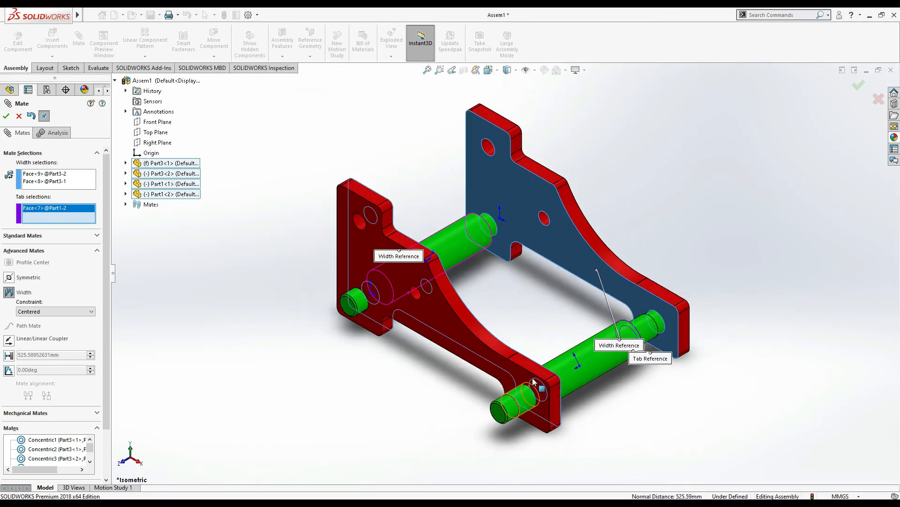
pyautogui.press('alt')
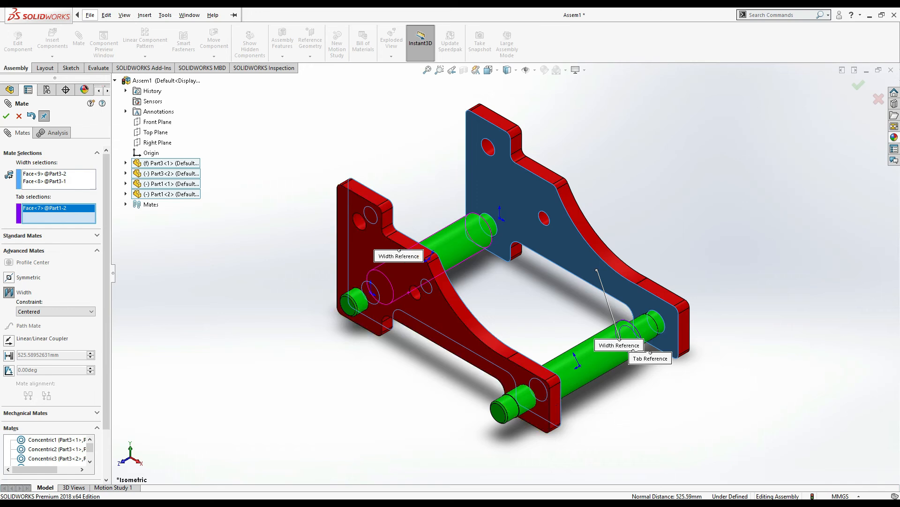
pyautogui.click(808, 503)
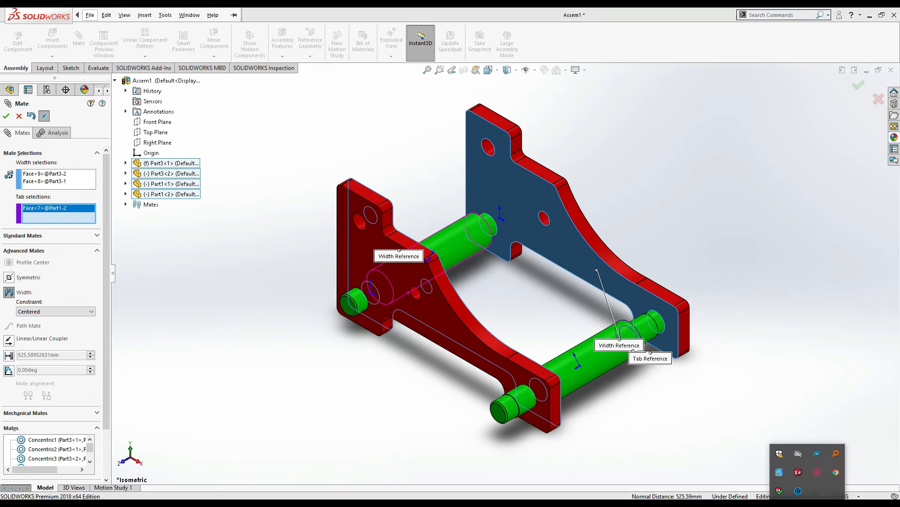
pyautogui.click(819, 470)
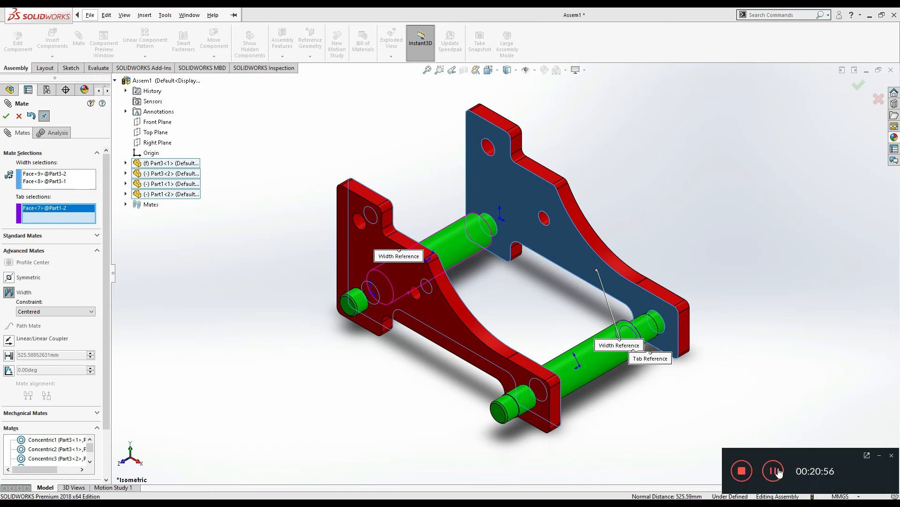
pyautogui.click(774, 470)
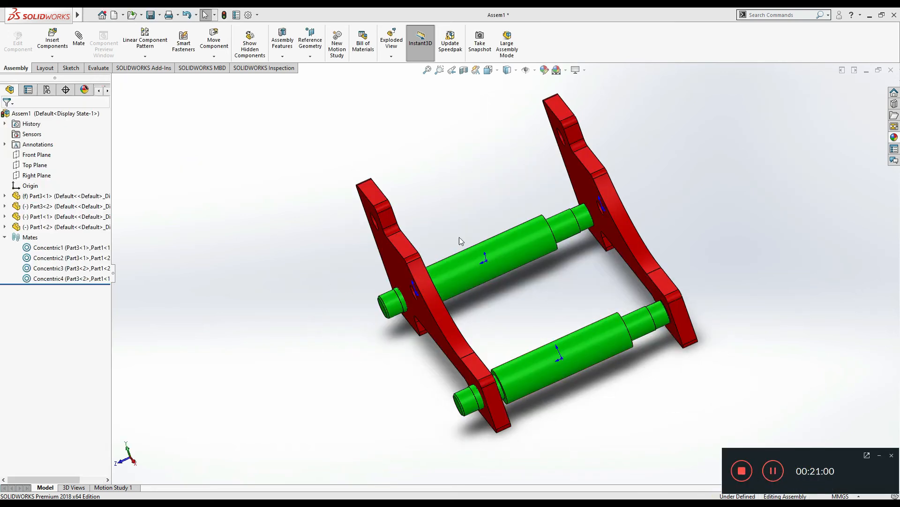
# Add a coincident mate between the second plate's inner face and the adjacent shoulder face of the second shaft
pyautogui.click(78, 37)
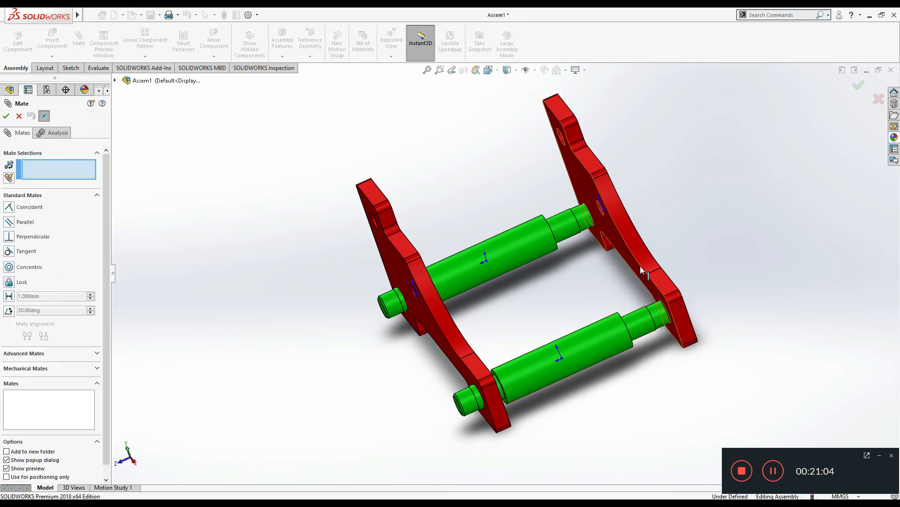
pyautogui.click(652, 289)
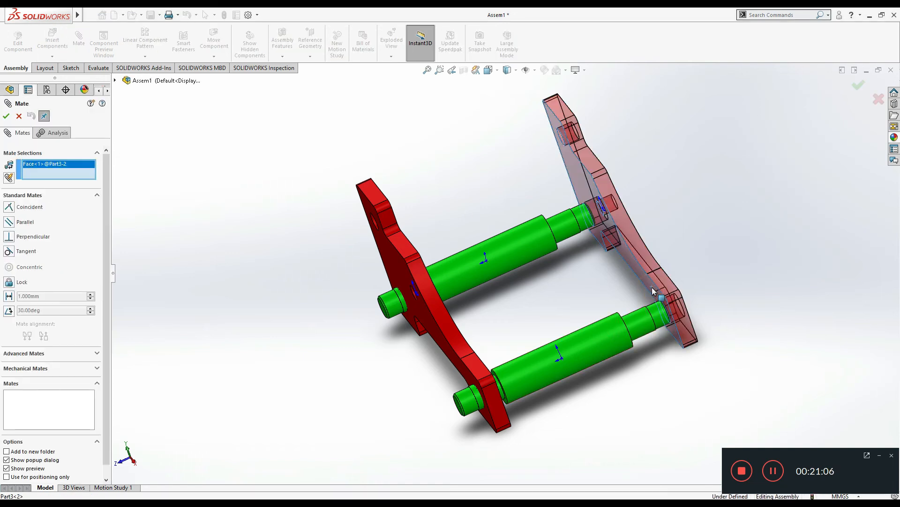
pyautogui.moveTo(651, 291); pyautogui.dragTo(610, 302, button='middle')
pyautogui.scroll(-5, 564, 314)
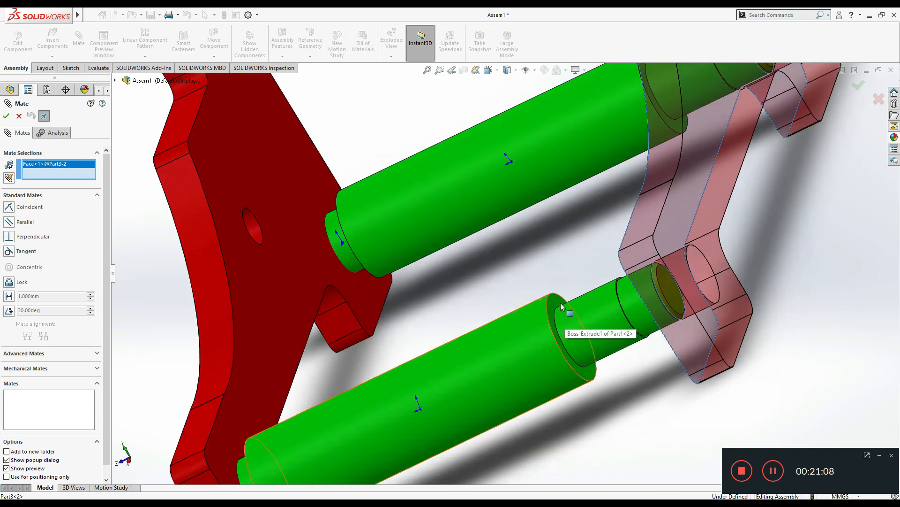
pyautogui.click(561, 303)
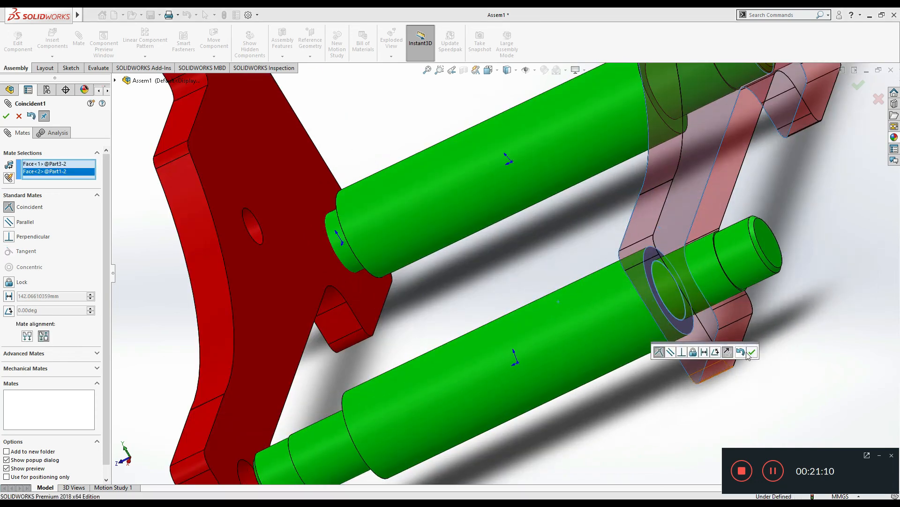
pyautogui.click(752, 352)
# Add a coincident mate between the first plate's inner face and the opposite shoulder face of the second shaft
pyautogui.moveTo(703, 359); pyautogui.dragTo(334, 293, button='middle')
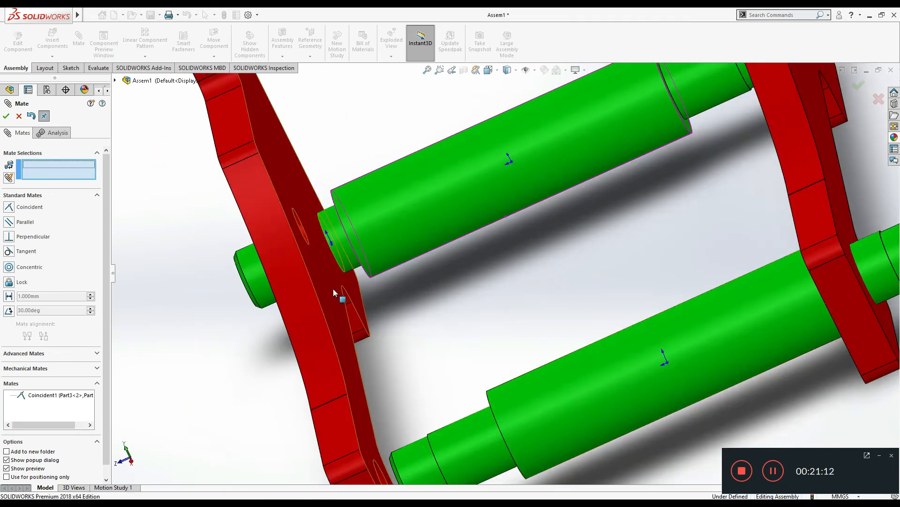
pyautogui.click(335, 293)
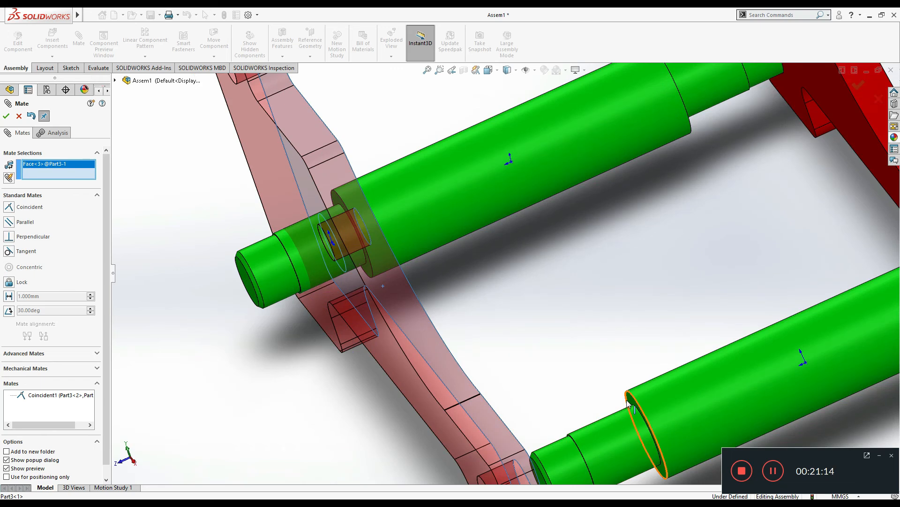
pyautogui.click(628, 403)
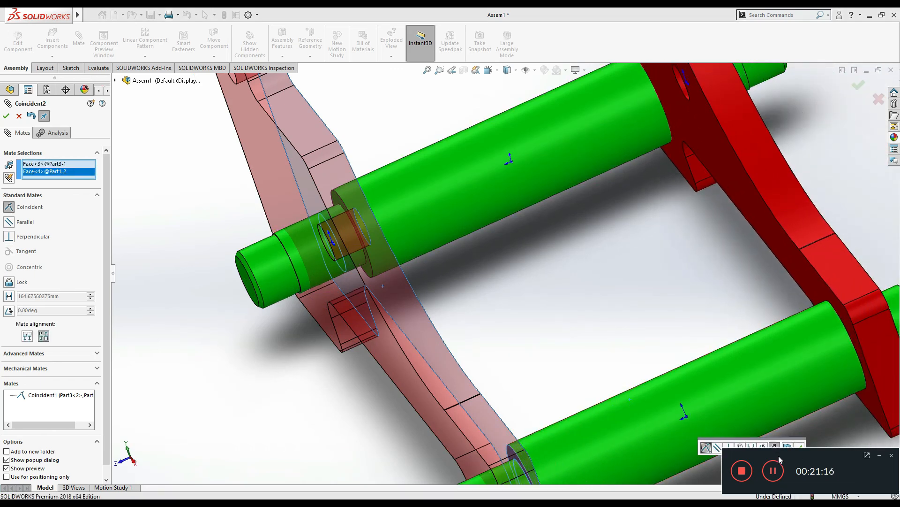
pyautogui.click(883, 455)
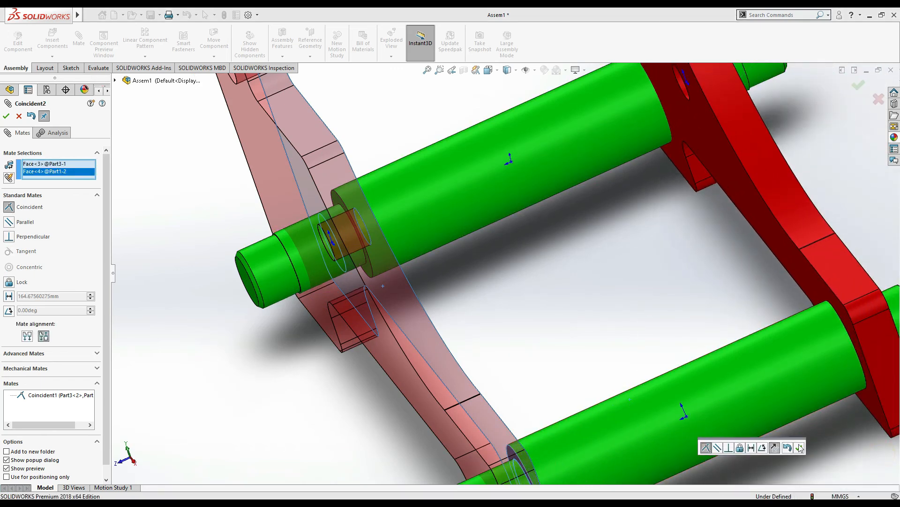
pyautogui.click(6, 116)
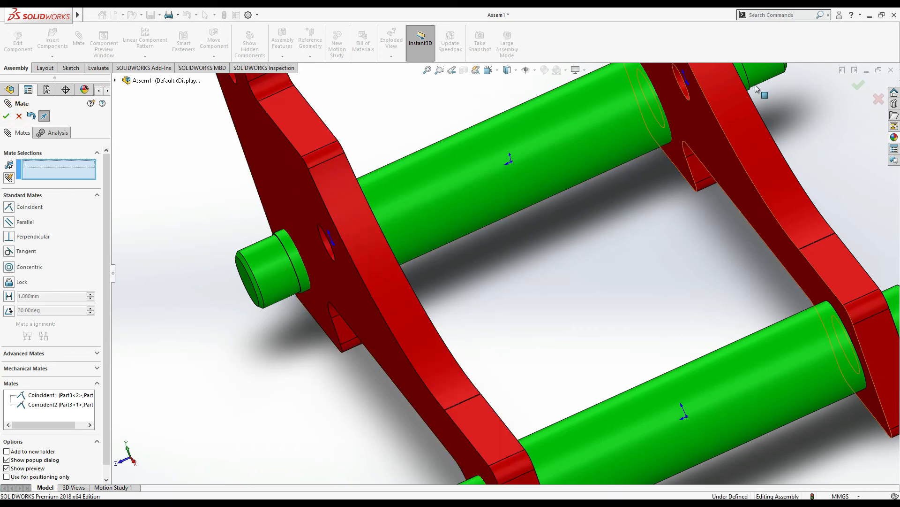
# Add a coincident mate between the second plate's inner face and the adjacent shoulder face of the first shaft, and finish mating
pyautogui.click(694, 117)
pyautogui.scroll(3, 695, 118)
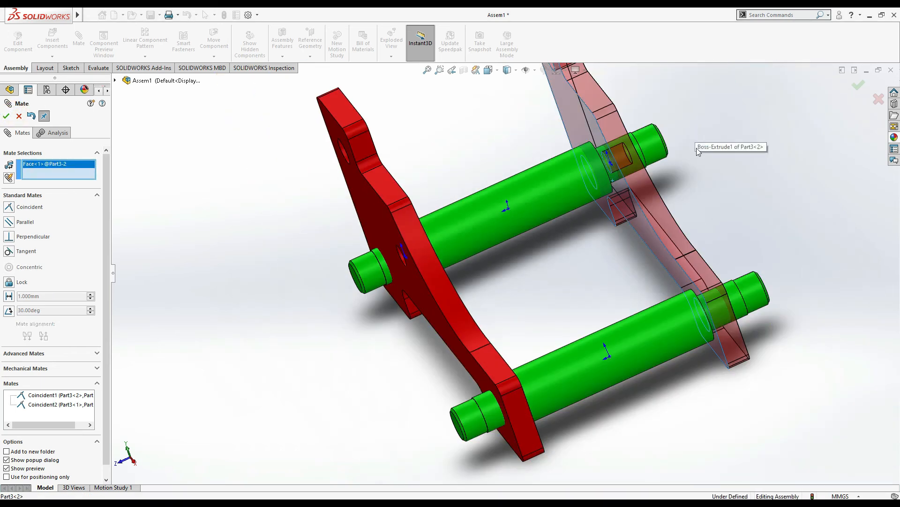
pyautogui.press('Left')
pyautogui.press('Left')
pyautogui.press('Left')
pyautogui.press('Left')
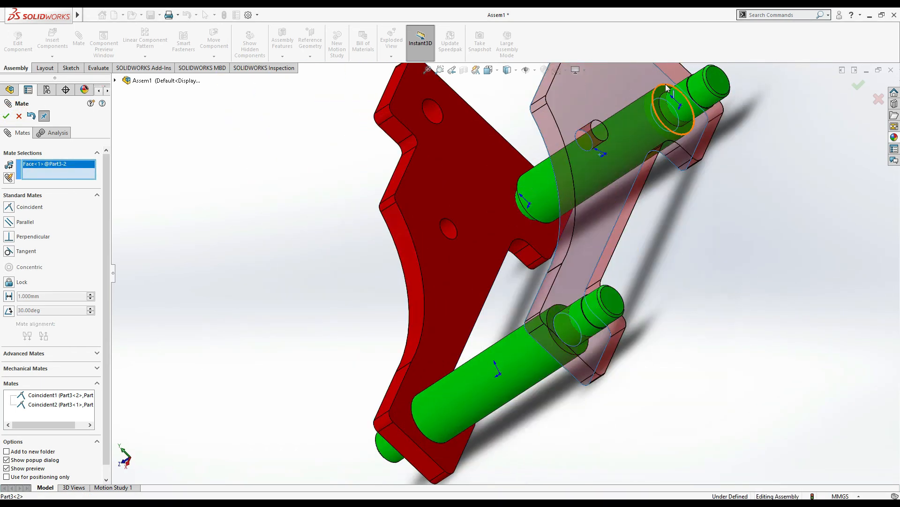
pyautogui.click(669, 107)
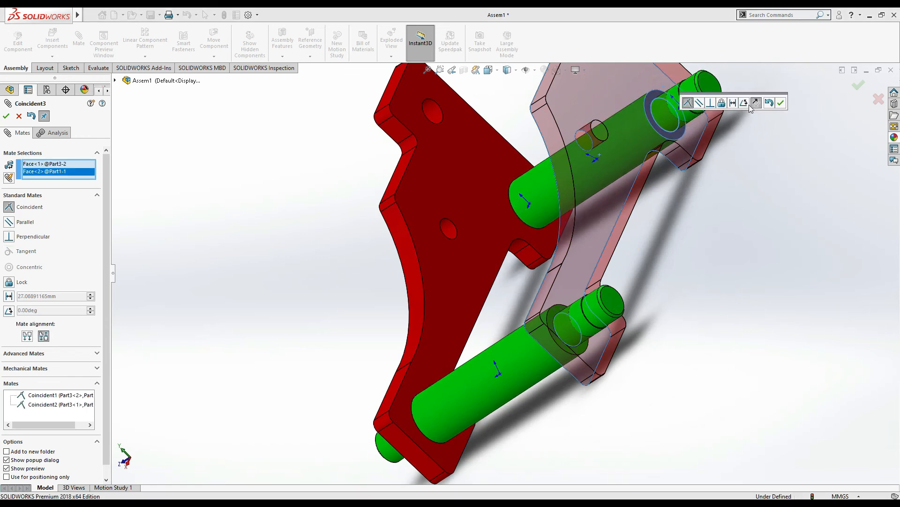
pyautogui.click(782, 103)
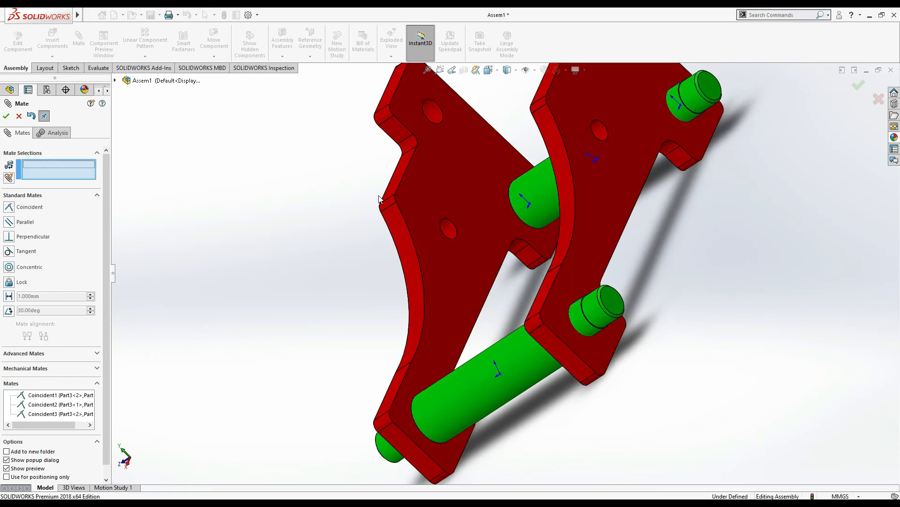
pyautogui.click(7, 117)
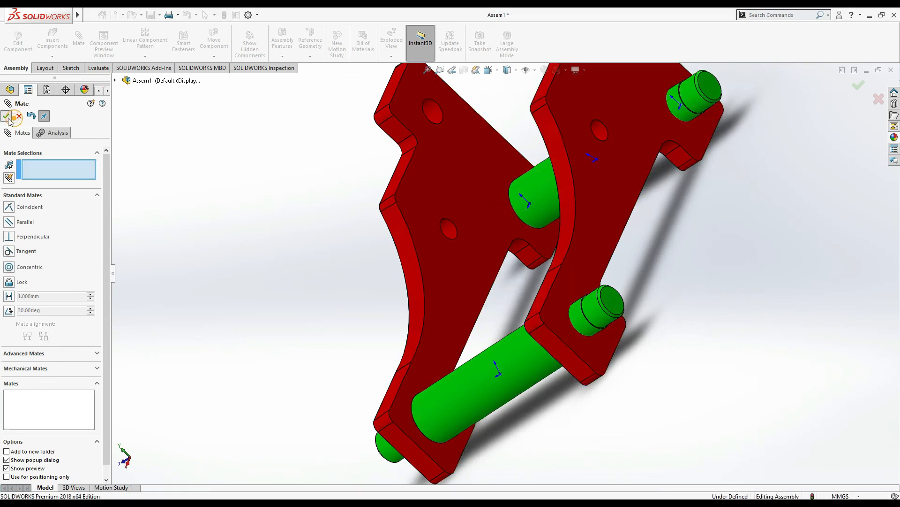
# Add a coincident mate between the first plate's inner face and the adjacent shoulder face of the first shaft, and close the Mate command
pyautogui.moveTo(389, 247); pyautogui.dragTo(401, 240)
pyautogui.press('Right')
pyautogui.press('Right')
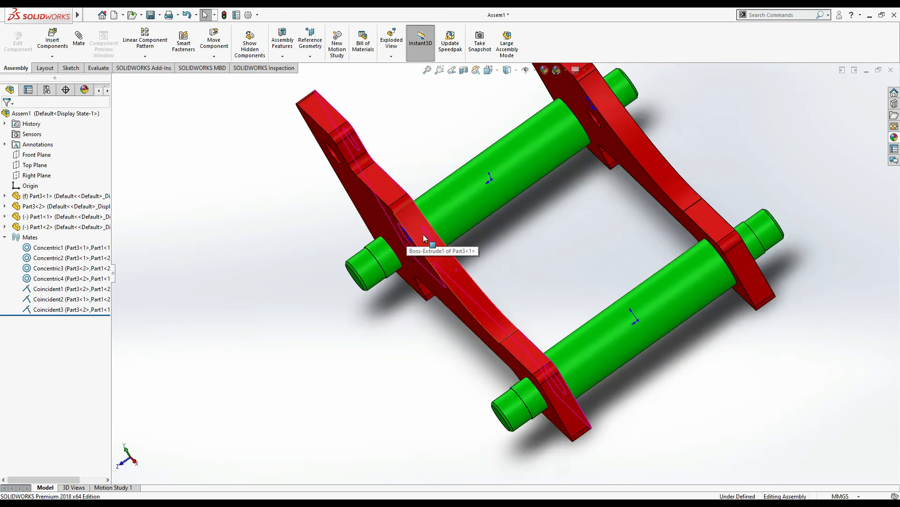
pyautogui.press('Left')
pyautogui.press('Left')
pyautogui.click(414, 228)
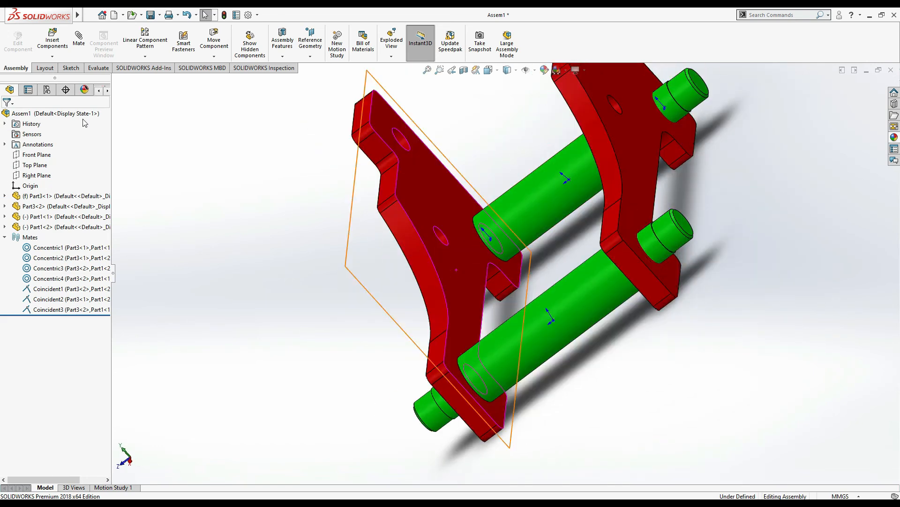
pyautogui.click(79, 40)
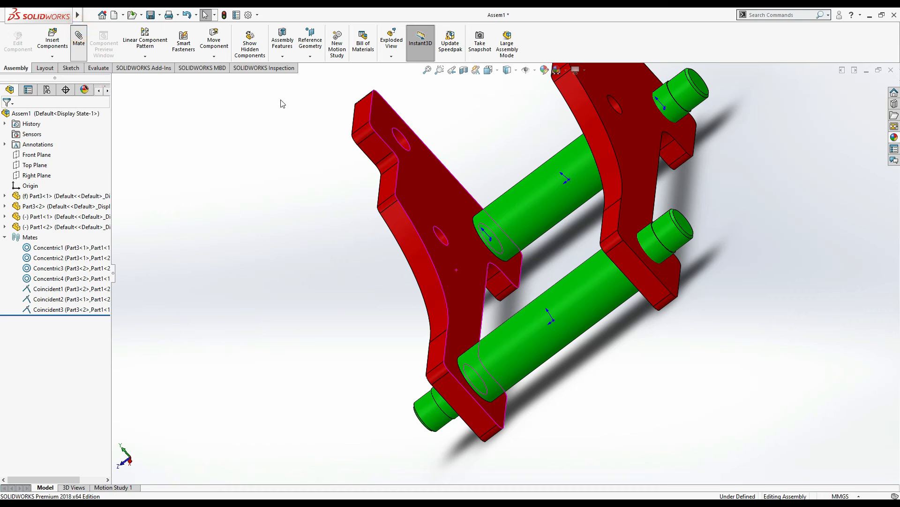
pyautogui.click(431, 191)
pyautogui.press('Left')
pyautogui.press('Left')
pyautogui.press('Left')
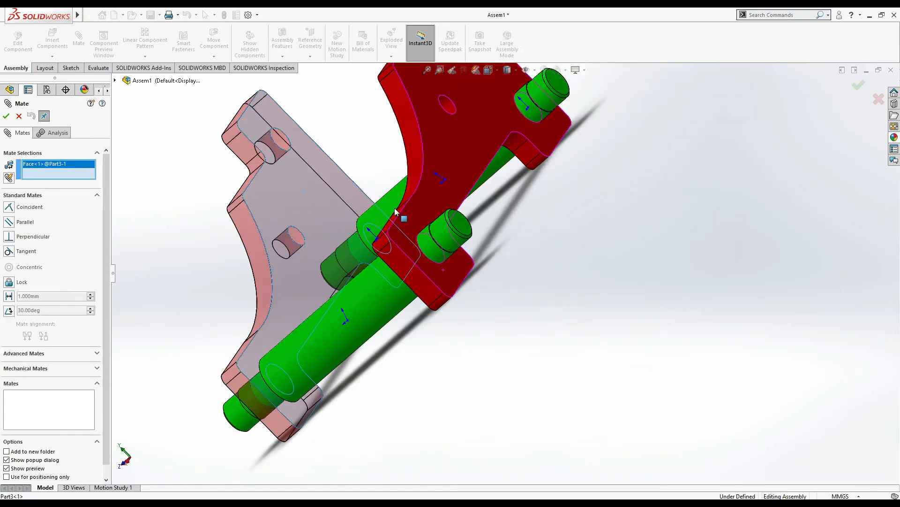
pyautogui.hotkey('ctrl', '7')
pyautogui.scroll(-5, 230, 272)
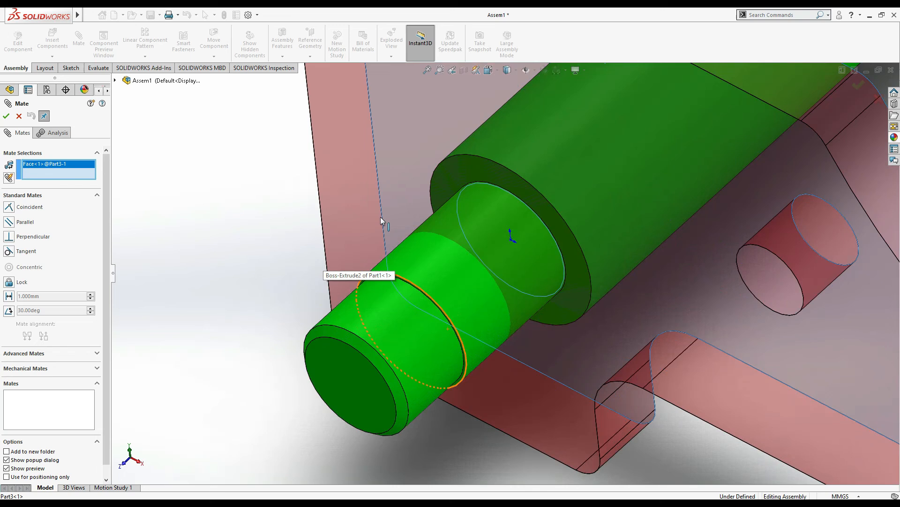
pyautogui.click(450, 179)
pyautogui.click(6, 115)
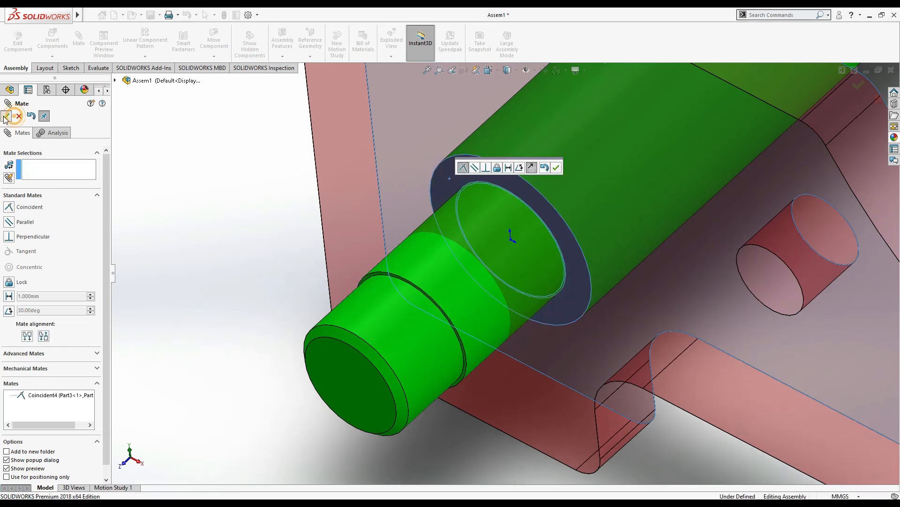
pyautogui.click(17, 116)
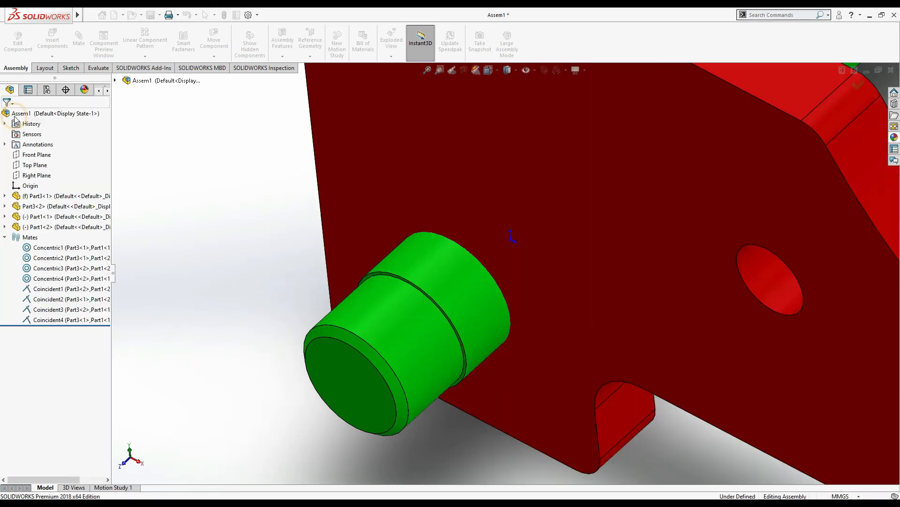
# Switch to the isometric reference picture to examine how the remaining cannon cart parts are arranged
pyautogui.hotkey('alt', 'Tab')
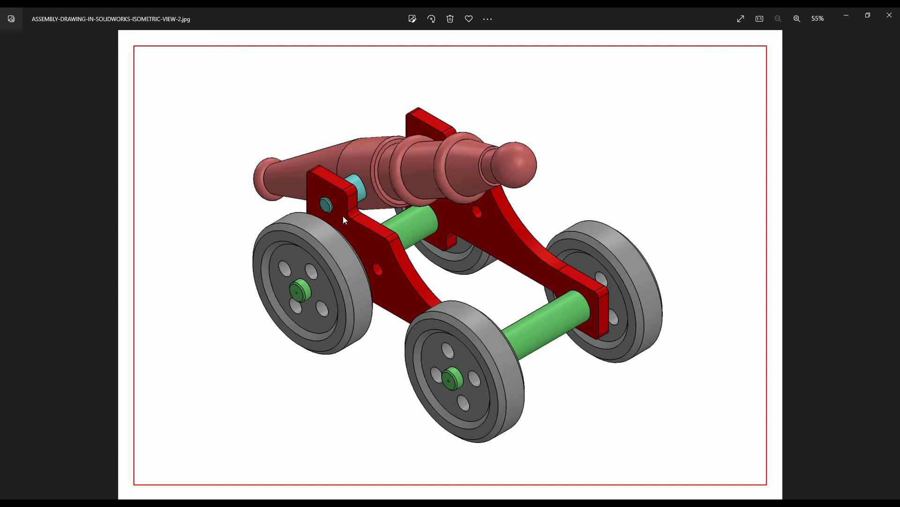
# Return to the assembly and insert Part2 from the cart folder, placing it in the open space beside the Part3 plates
pyautogui.hotkey('alt', 'Tab')
pyautogui.scroll(7, 415, 266)
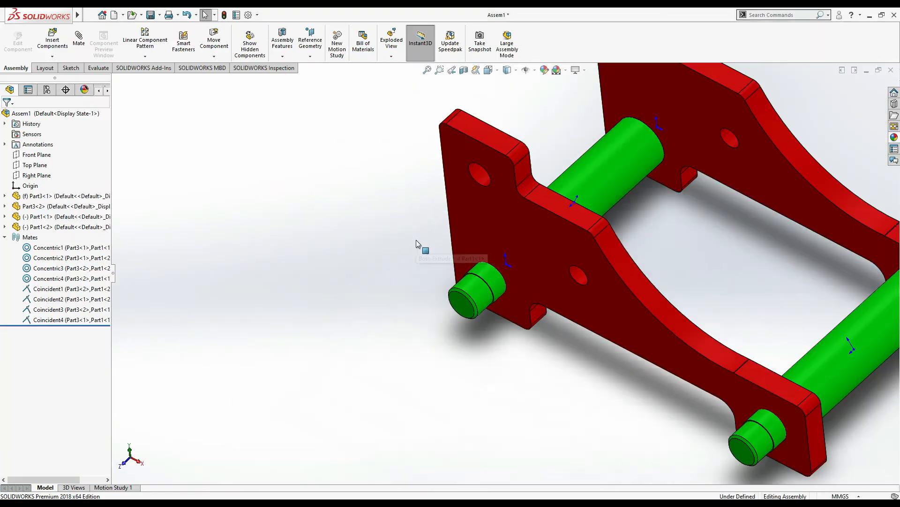
pyautogui.scroll(3, 415, 241)
pyautogui.click(49, 47)
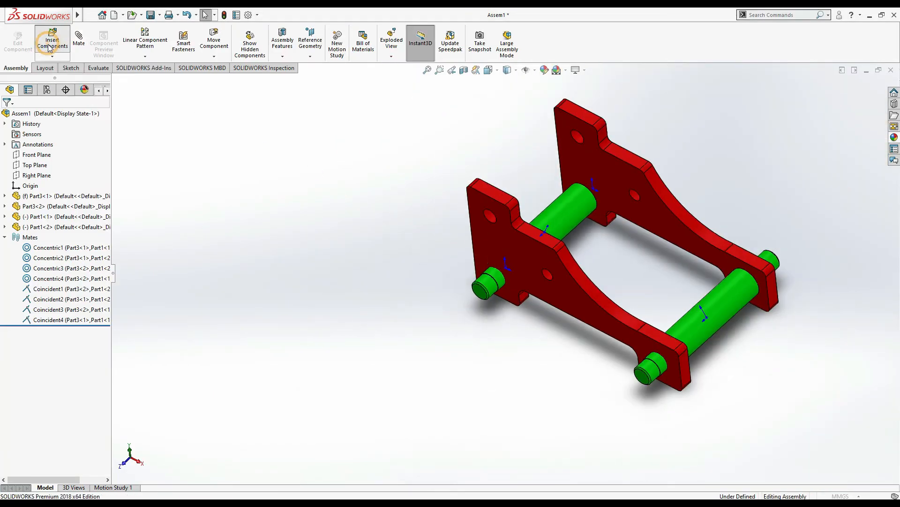
pyautogui.click(121, 86)
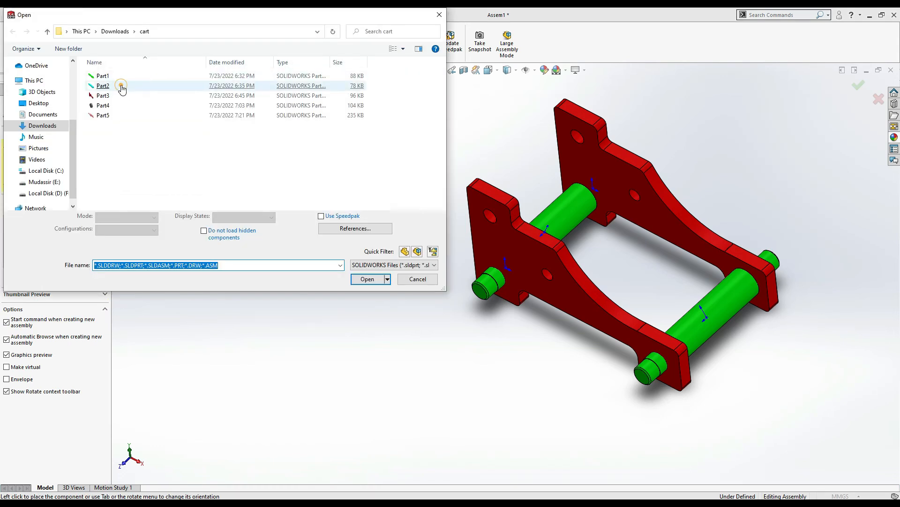
pyautogui.click(121, 85)
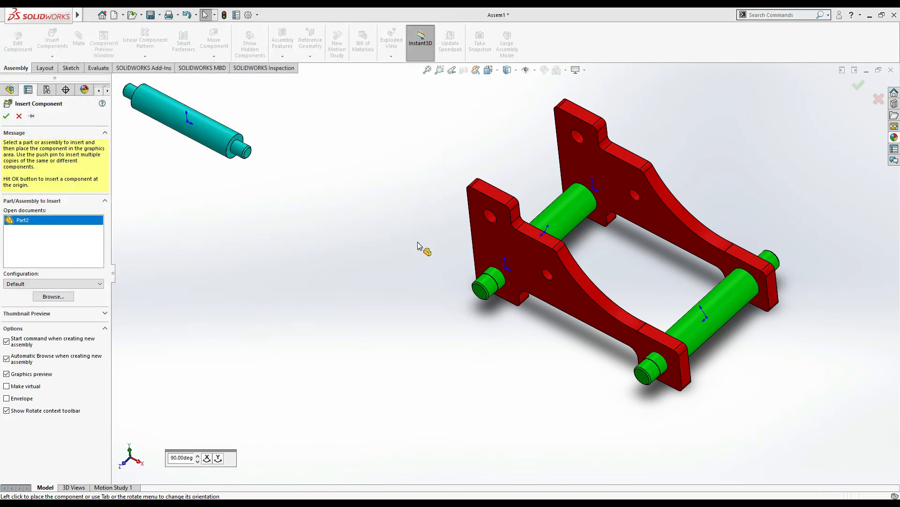
pyautogui.click(399, 239)
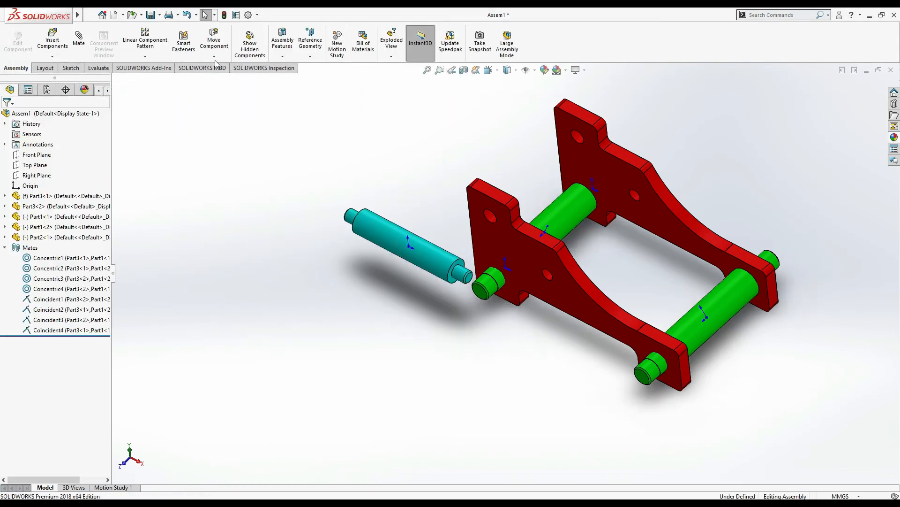
# Rotate the Part2 pin freely until it runs roughly in the same direction as the Part1 shafts
pyautogui.click(214, 57)
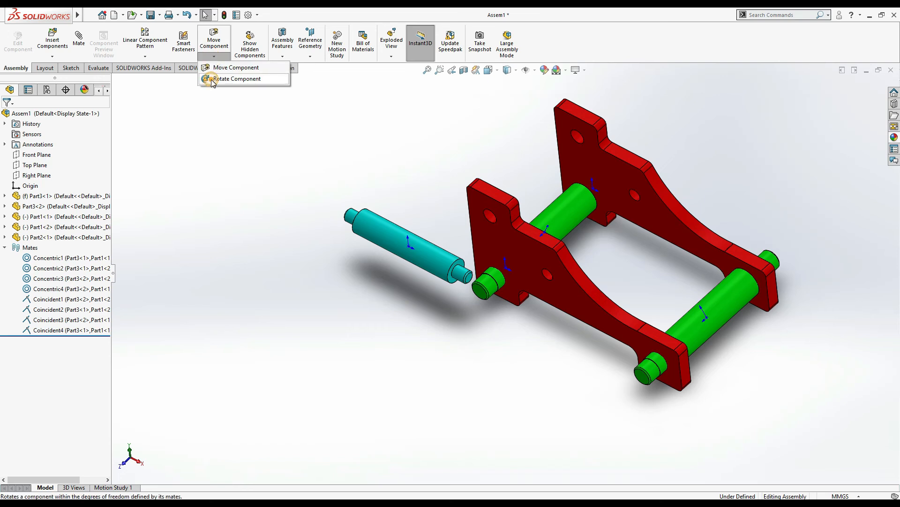
pyautogui.click(212, 79)
pyautogui.moveTo(440, 265); pyautogui.dragTo(343, 269)
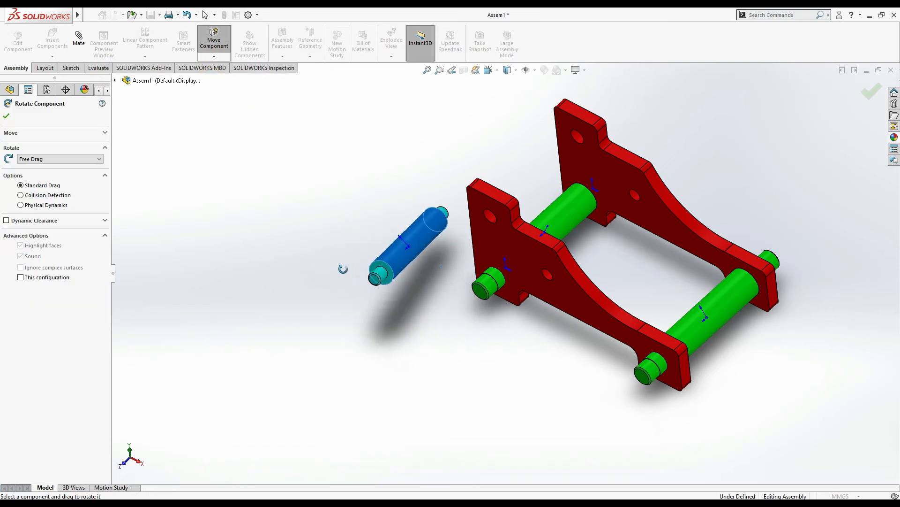
pyautogui.press('Escape')
pyautogui.click(75, 40)
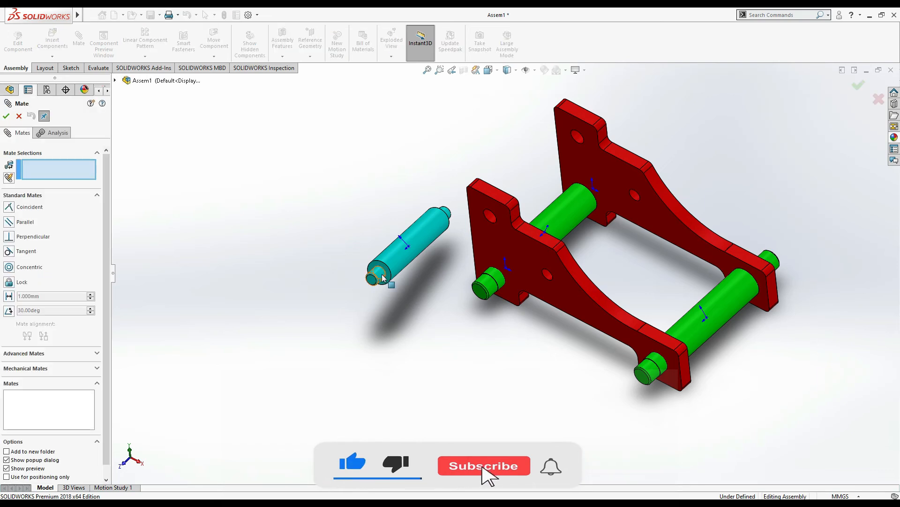
pyautogui.click(408, 267)
pyautogui.scroll(-2, 506, 224)
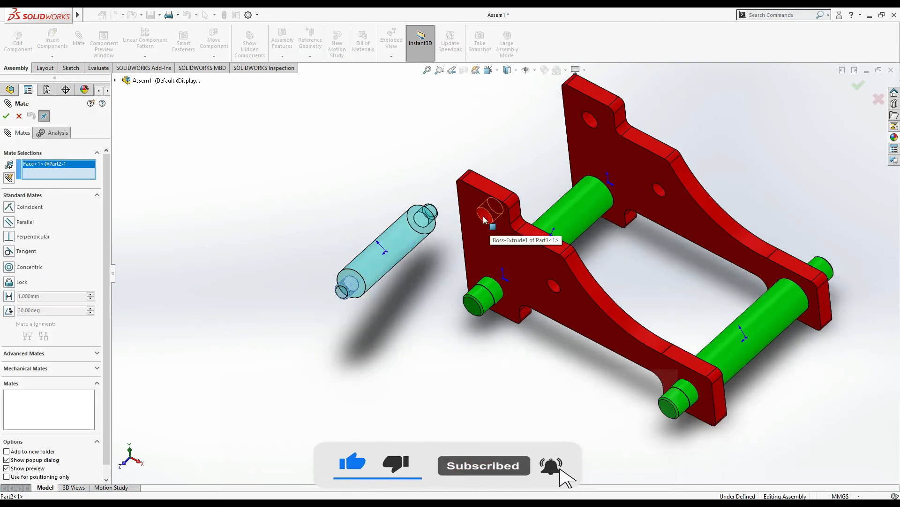
pyautogui.hotkey('alt', 'Tab')
pyautogui.hotkey('alt', 'Tab')
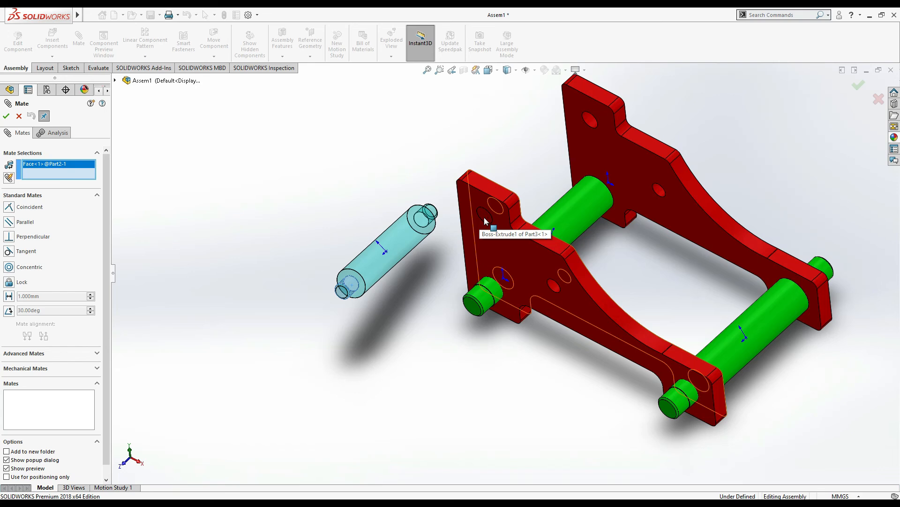
pyautogui.scroll(-3, 485, 221)
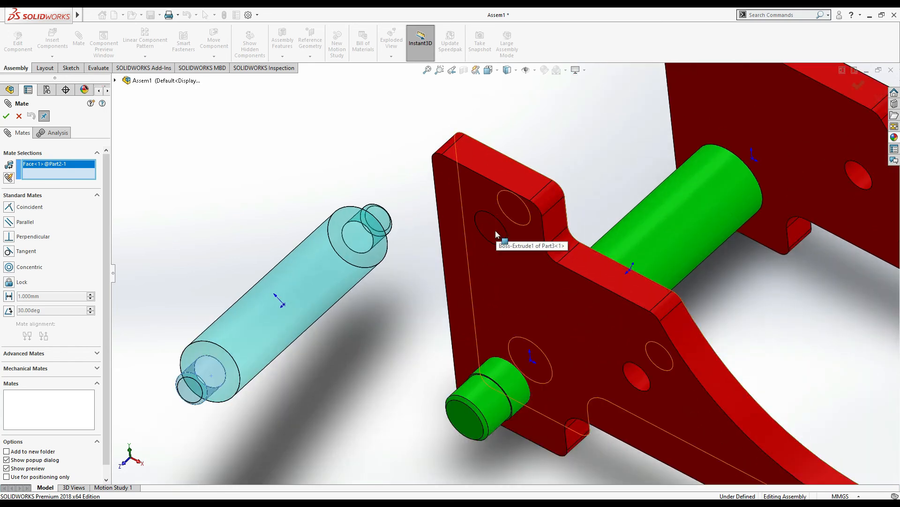
pyautogui.press('Up')
pyautogui.press('Up')
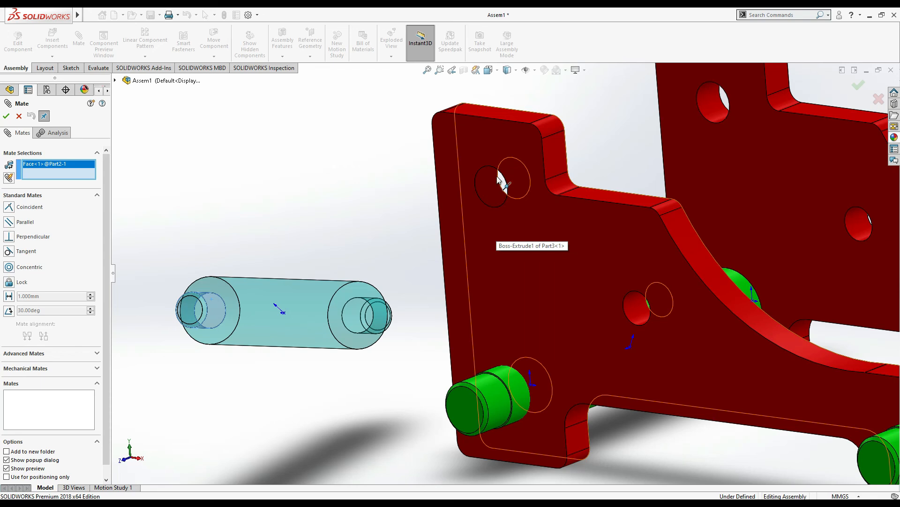
pyautogui.click(487, 186)
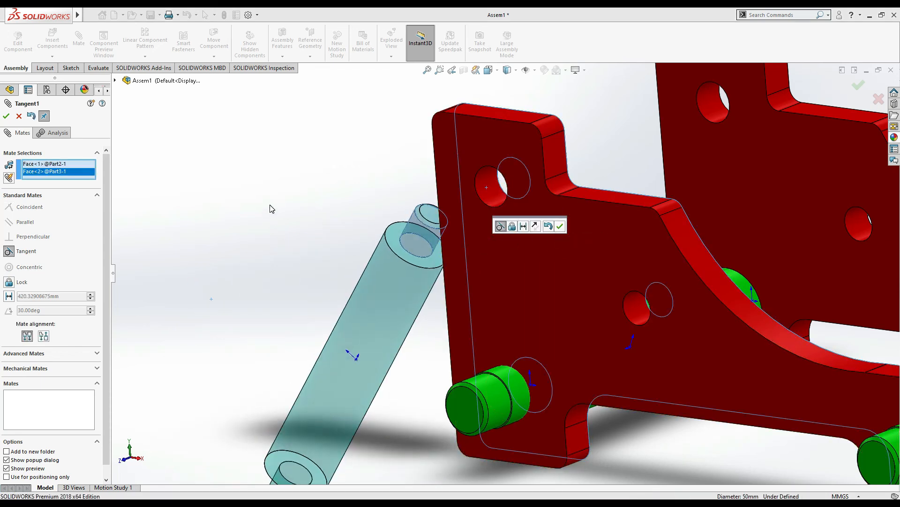
pyautogui.press('Escape')
pyautogui.press('Escape')
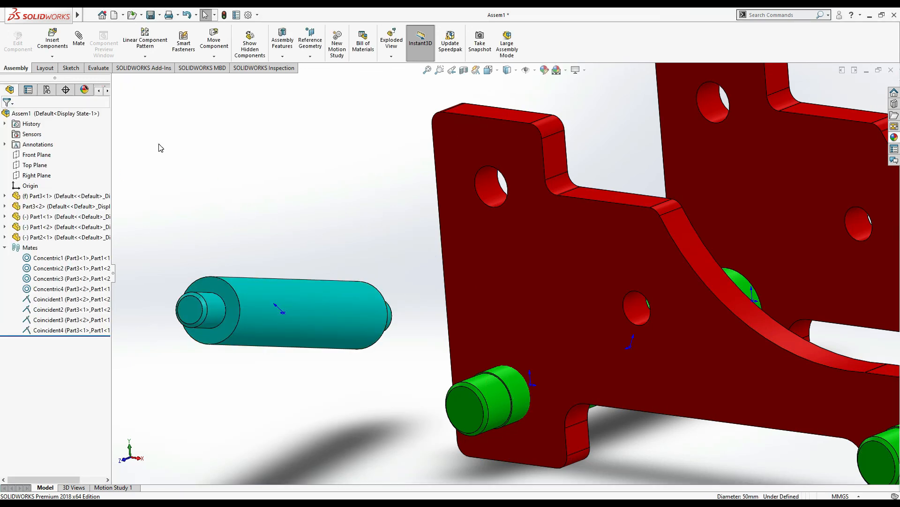
# Add a concentric mate between the first plate's upper hole and the small-diameter end of the Part2 pin
pyautogui.click(78, 38)
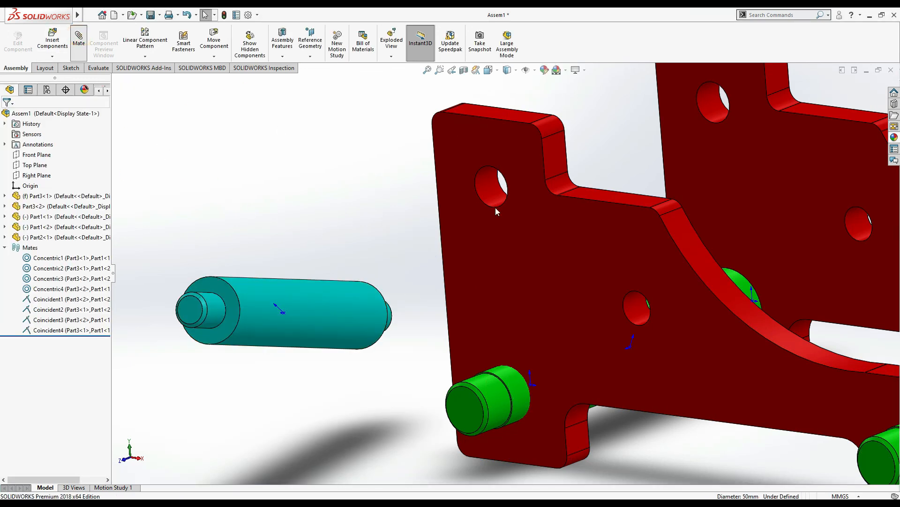
pyautogui.click(492, 184)
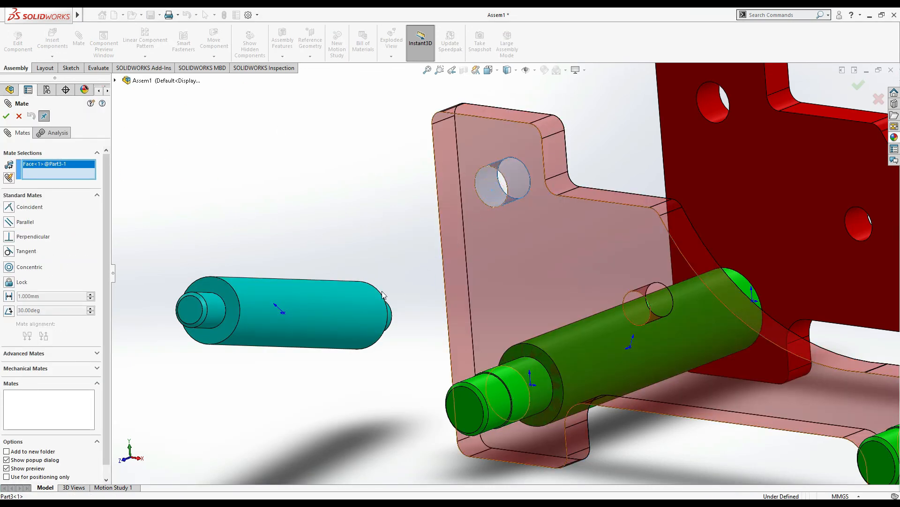
pyautogui.click(216, 307)
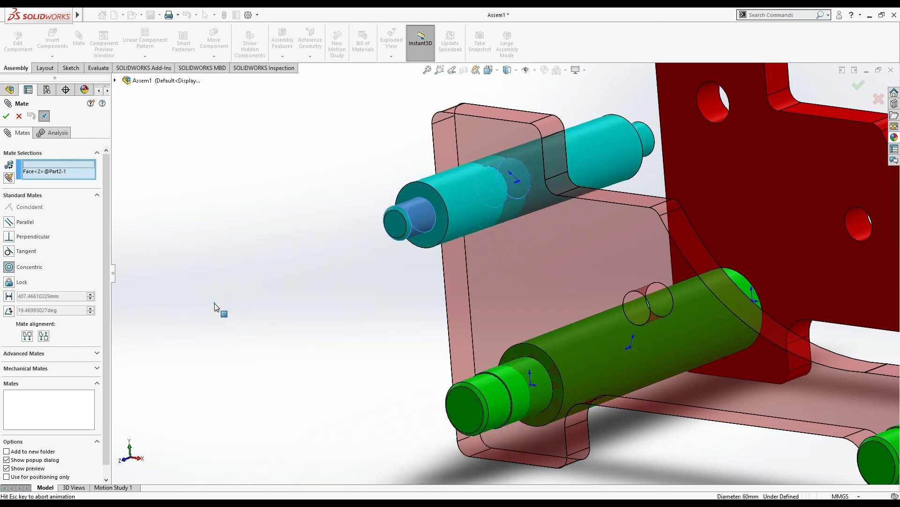
pyautogui.click(205, 319)
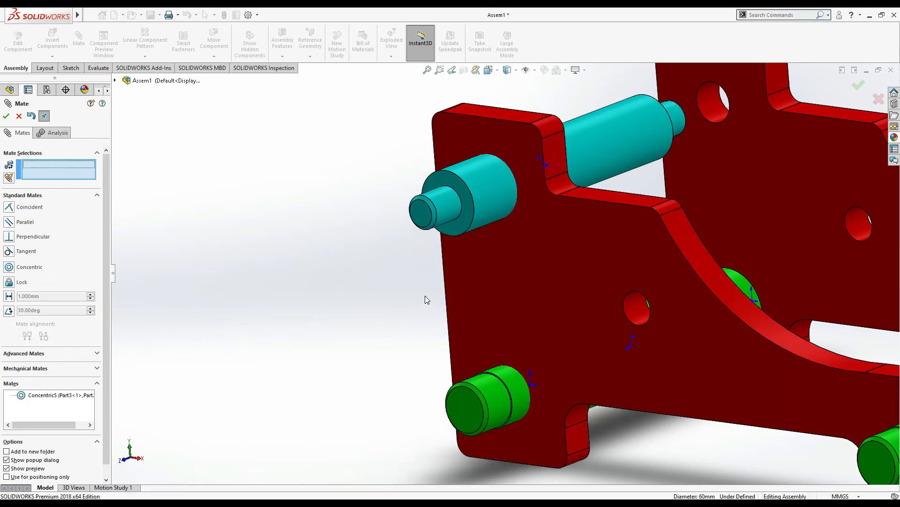
# Check the reference picture and add a coincident mate between the second plate's inner face and the adjacent shoulder face of Part2
pyautogui.hotkey('alt', 'Tab')
pyautogui.hotkey('alt', 'Tab')
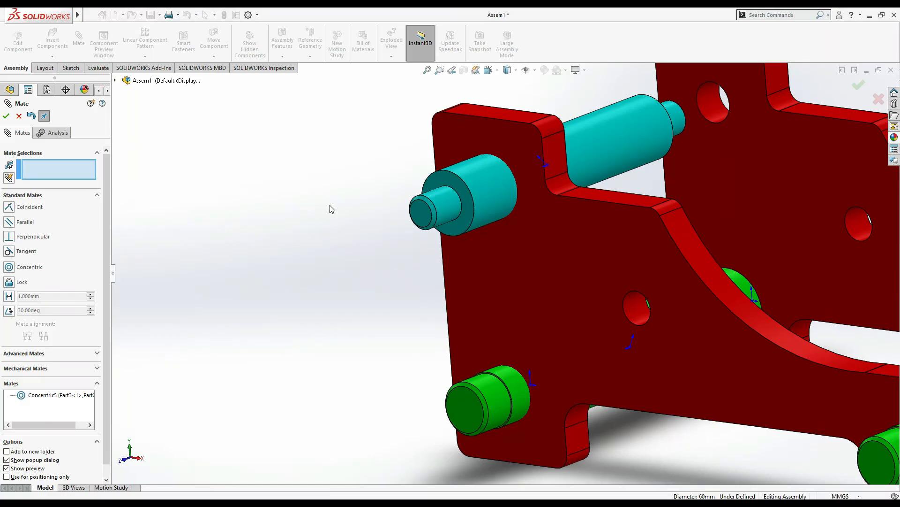
pyautogui.click(770, 126)
pyautogui.press('Left')
pyautogui.press('Left')
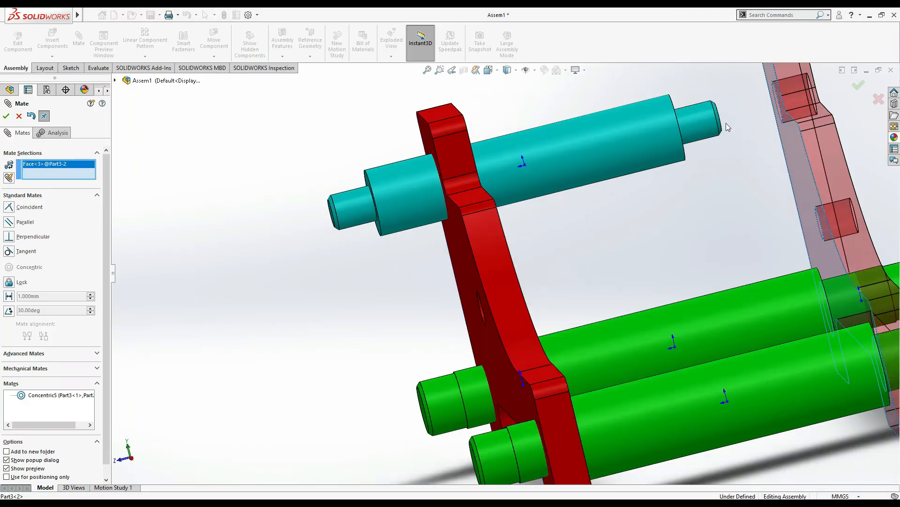
pyautogui.click(668, 112)
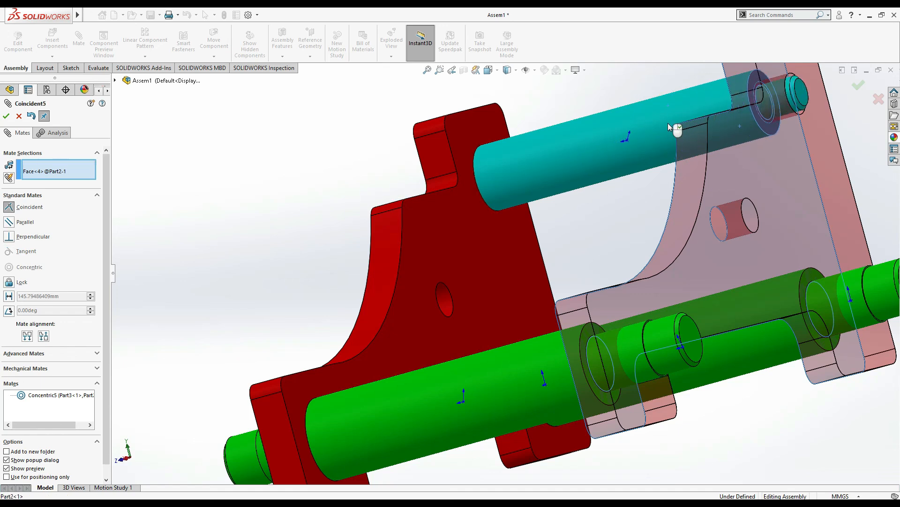
pyautogui.click(775, 103)
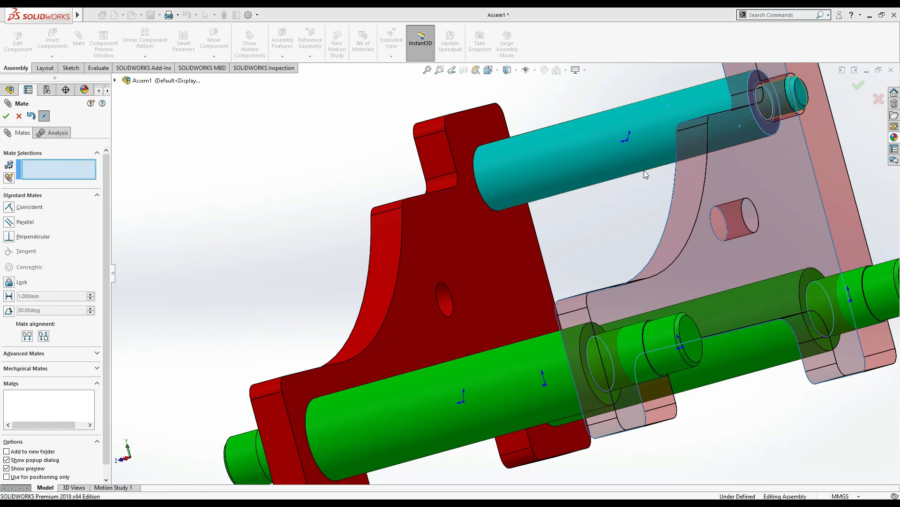
# Examine the mated Part2 pin from several angles, compare it with the isometric reference picture, and close the Mate command
pyautogui.press('Up')
pyautogui.press('Up')
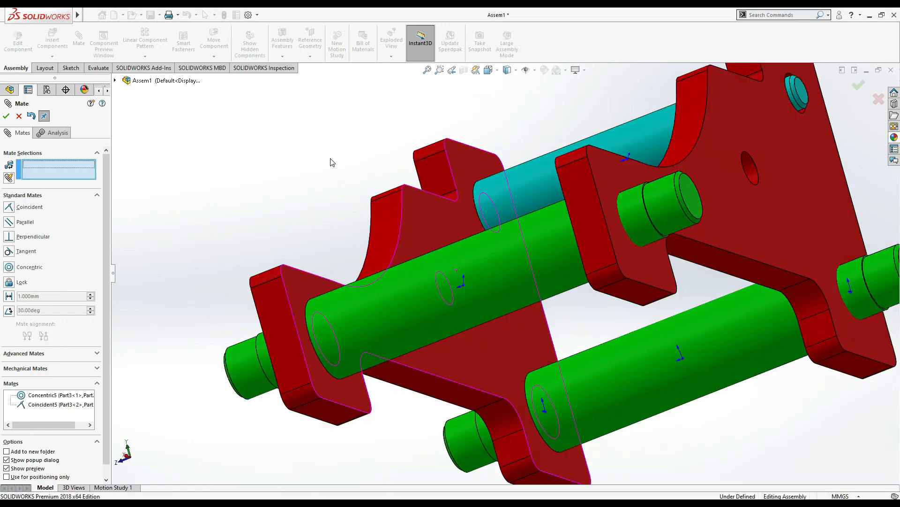
pyautogui.press('Down')
pyautogui.press('Down')
pyautogui.press('f')
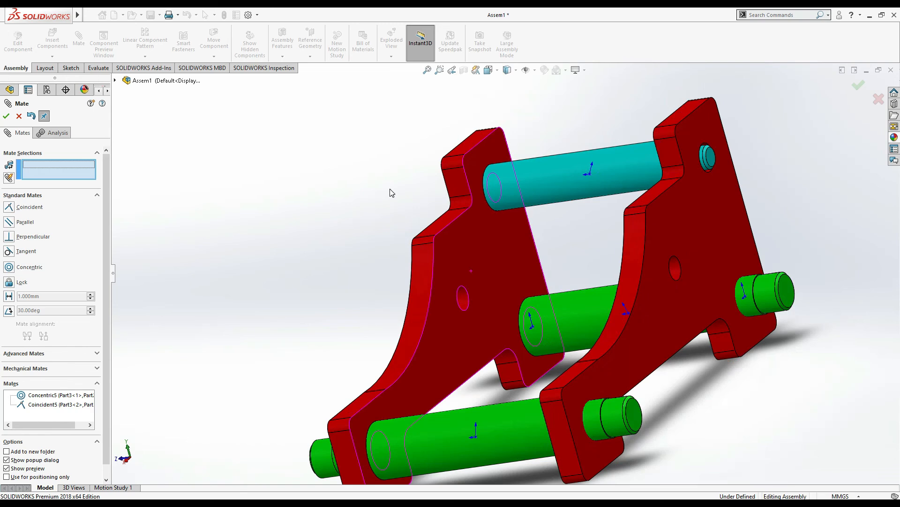
pyautogui.press('Right')
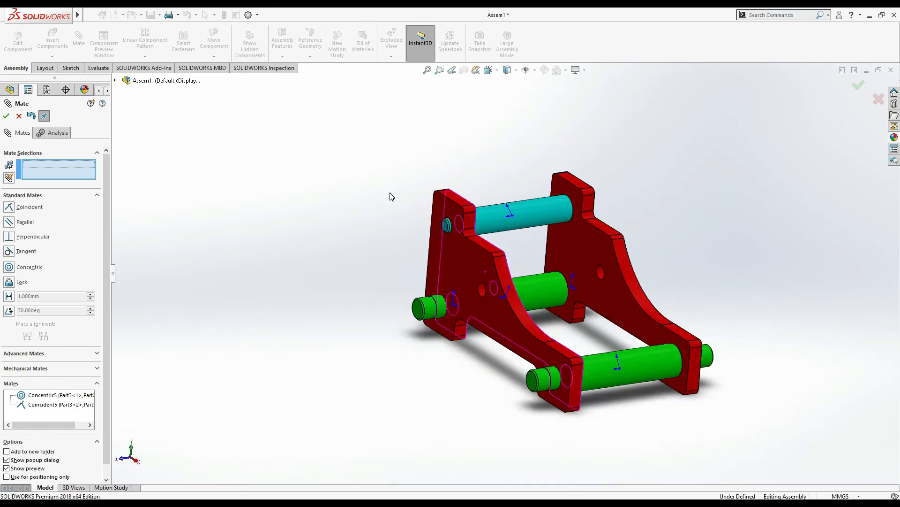
pyautogui.hotkey('alt', 'Tab')
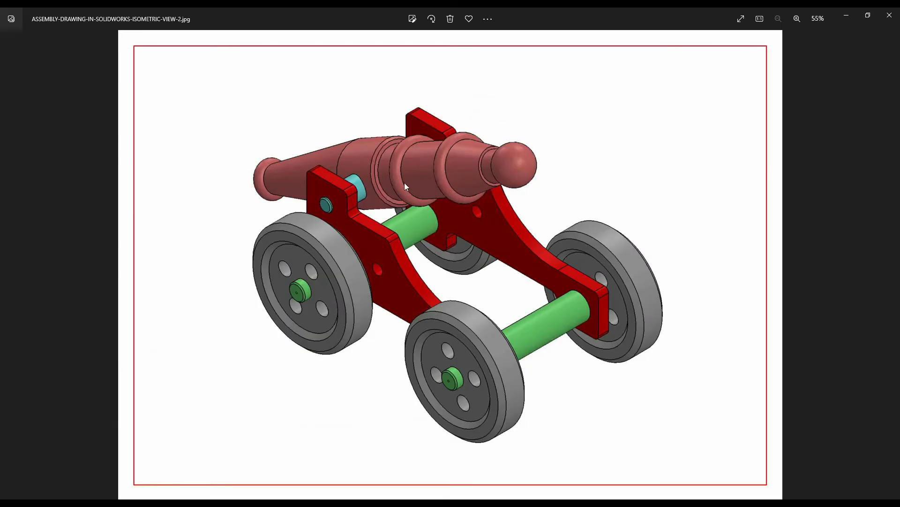
pyautogui.hotkey('alt', 'Tab')
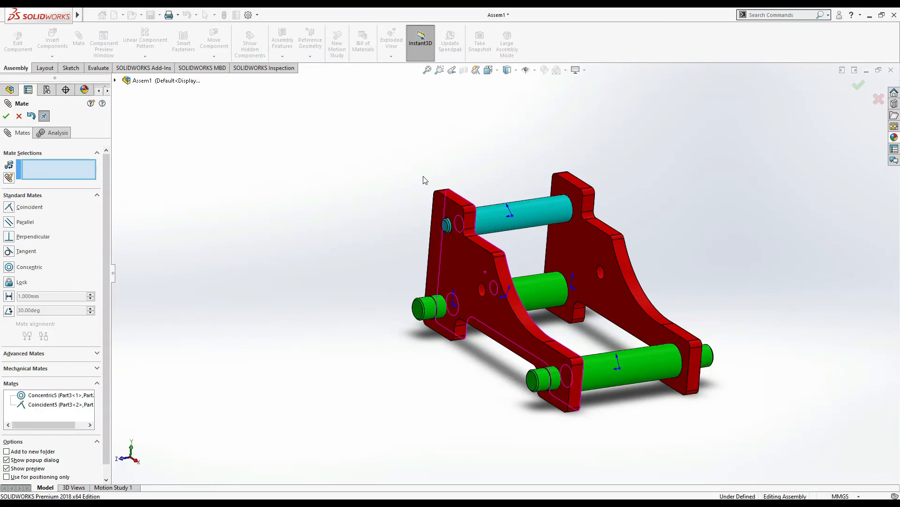
pyautogui.click(19, 116)
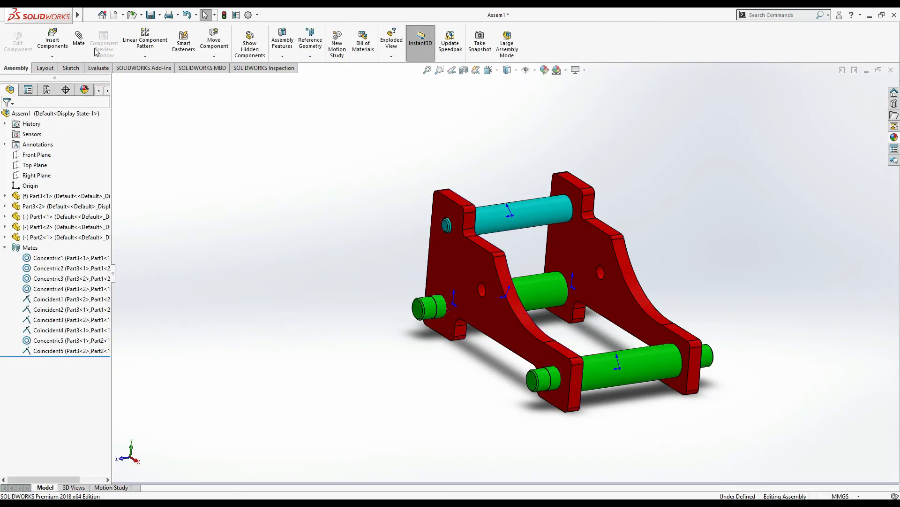
pyautogui.click(62, 43)
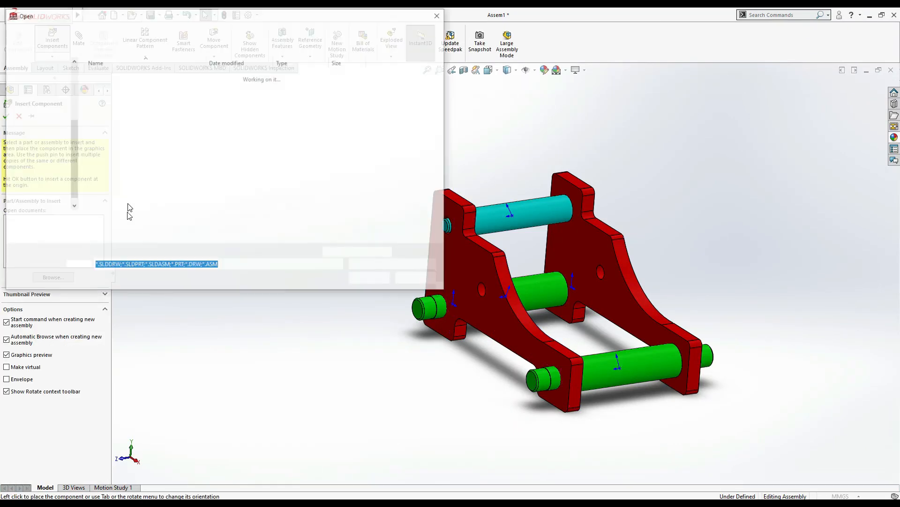
pyautogui.click(108, 116)
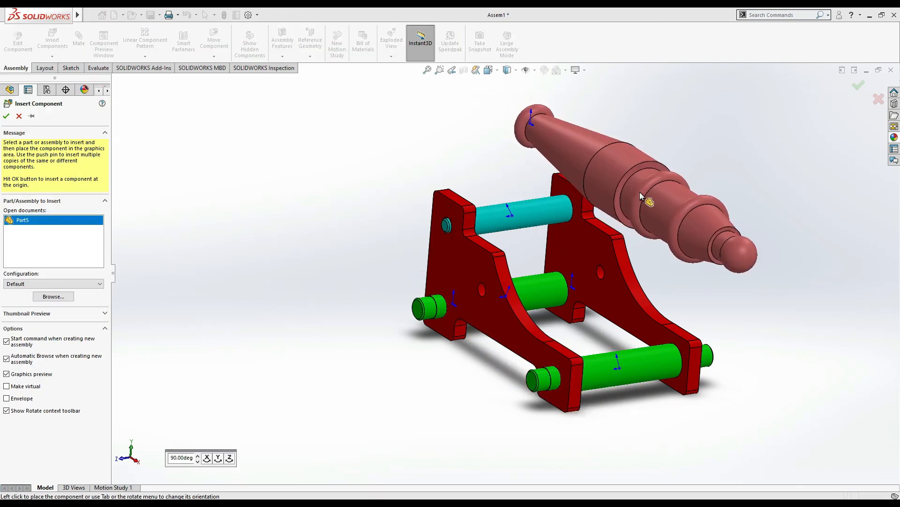
pyautogui.hotkey('alt', 'Tab')
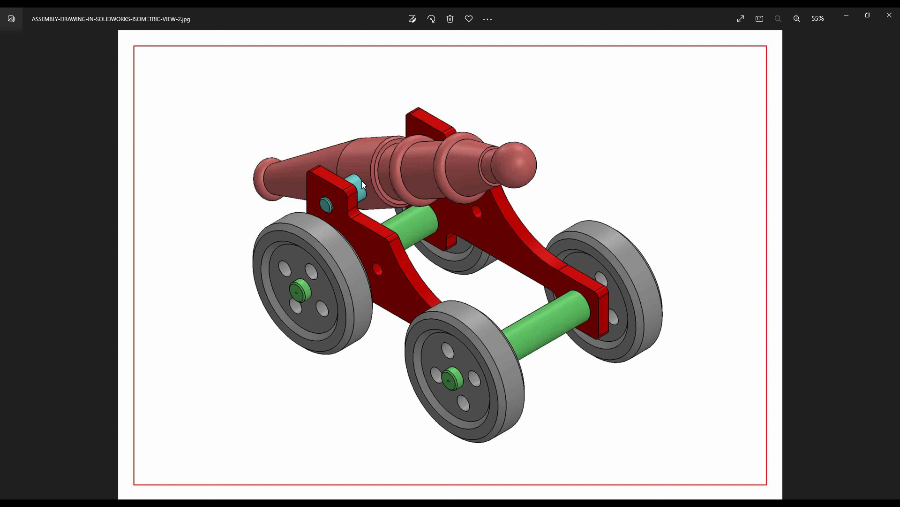
pyautogui.hotkey('alt', 'Tab')
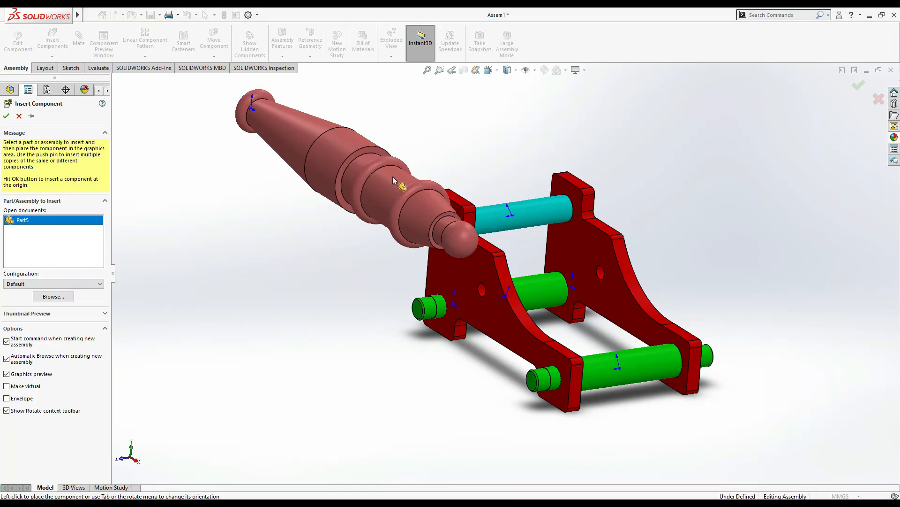
pyautogui.click(253, 189)
pyautogui.press('Escape')
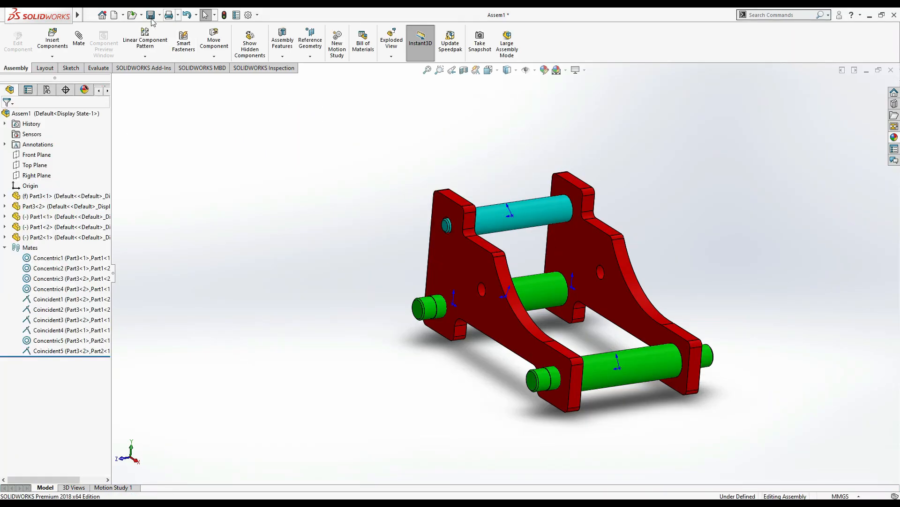
# Open the Part5 cannon barrel file in its own part window
pyautogui.click(132, 17)
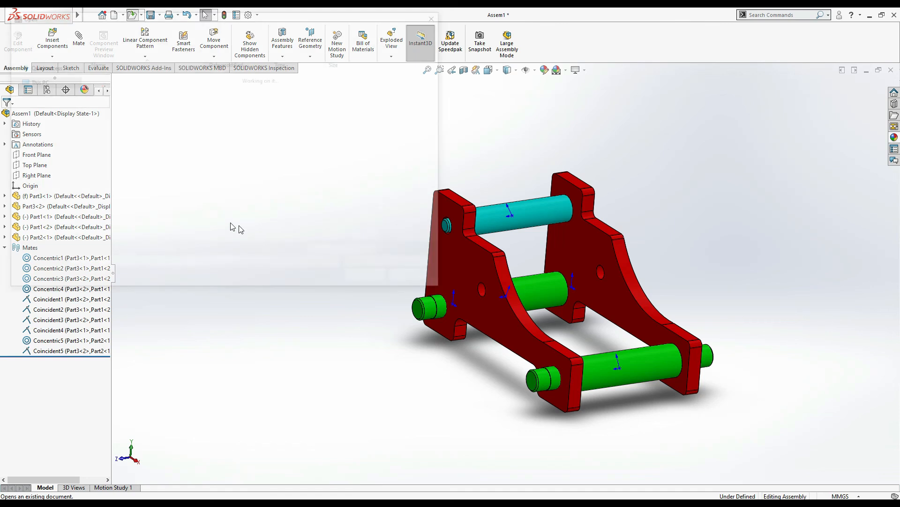
pyautogui.doubleClick(133, 116)
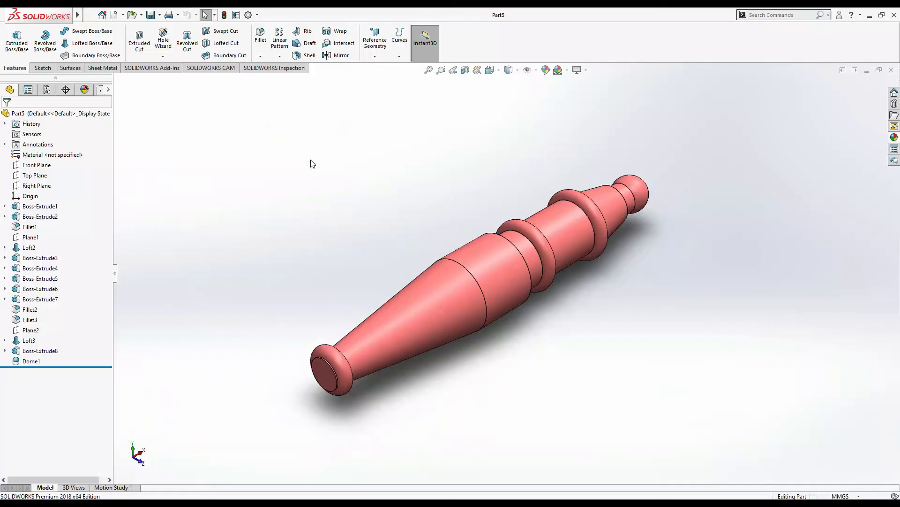
# Start a sketch on the Front Plane and draw a circle about 85 mm in diameter on the axis of the barrel's widest cylindrical section
pyautogui.click(38, 167)
pyautogui.click(47, 157)
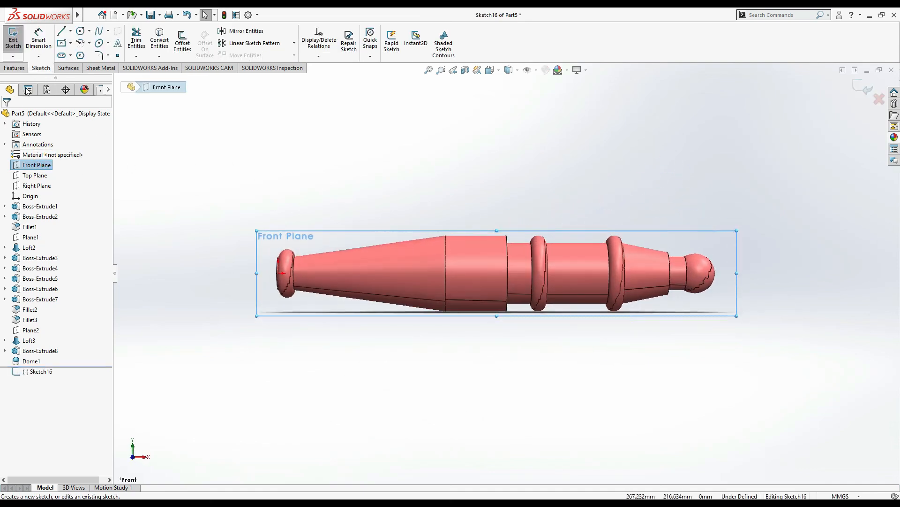
pyautogui.click(80, 30)
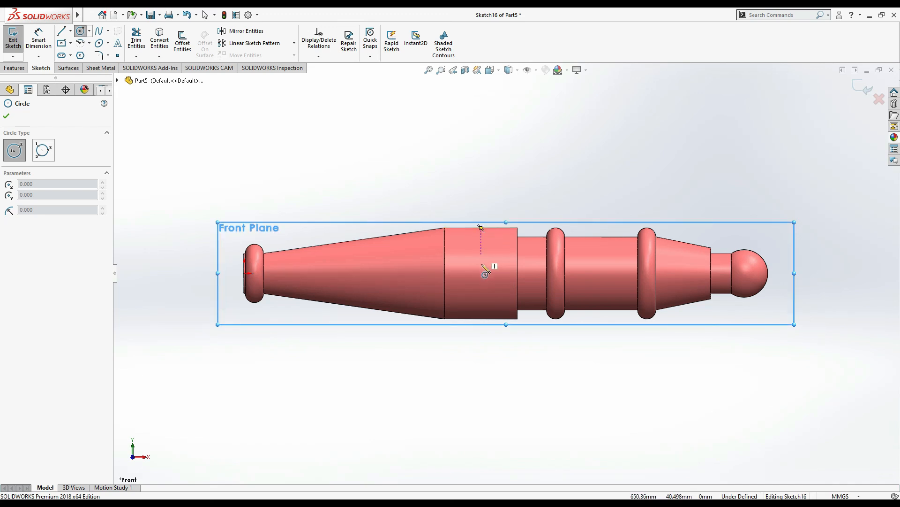
pyautogui.moveTo(480, 273); pyautogui.dragTo(489, 261)
# Check the Part 5 reference drawing and set the sketched circle's diameter to 95 mm
pyautogui.hotkey('alt', 'Tab')
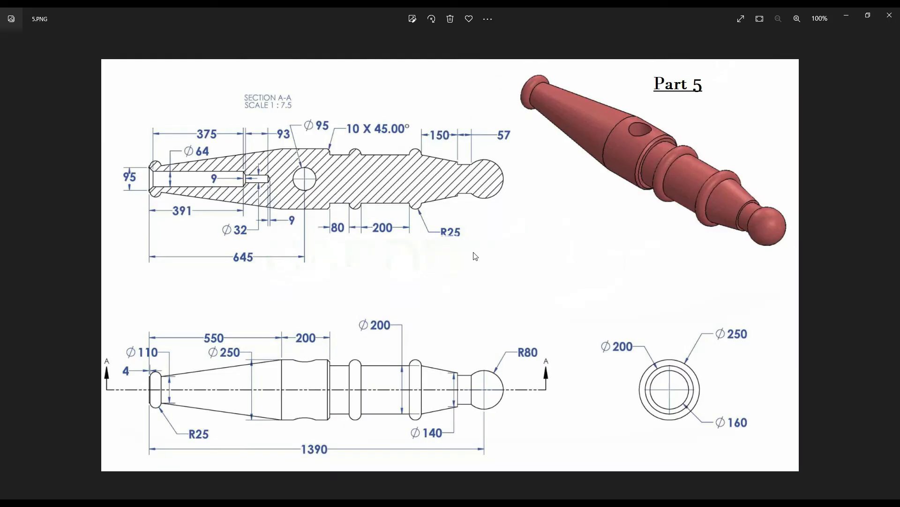
pyautogui.hotkey('alt', 'Tab')
pyautogui.click(39, 40)
pyautogui.click(471, 263)
pyautogui.click(437, 202)
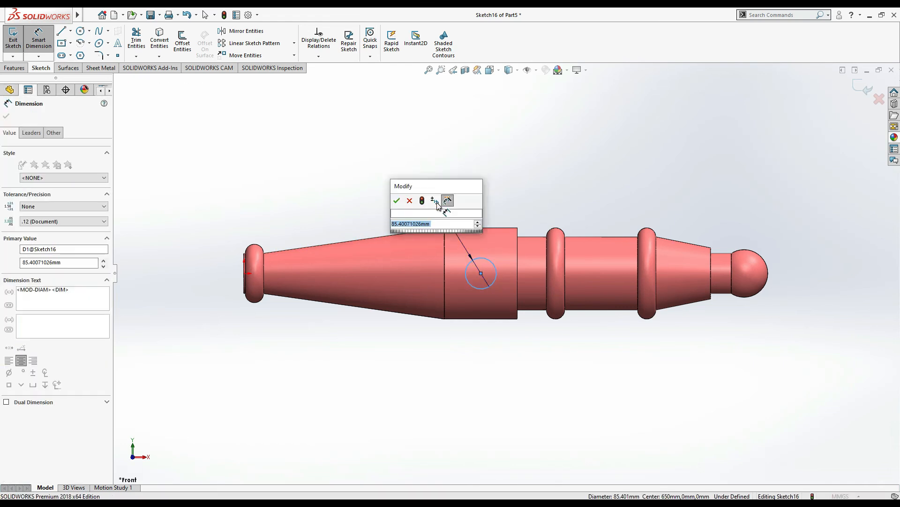
pyautogui.write('95')
pyautogui.press('Return')
pyautogui.click(699, 190)
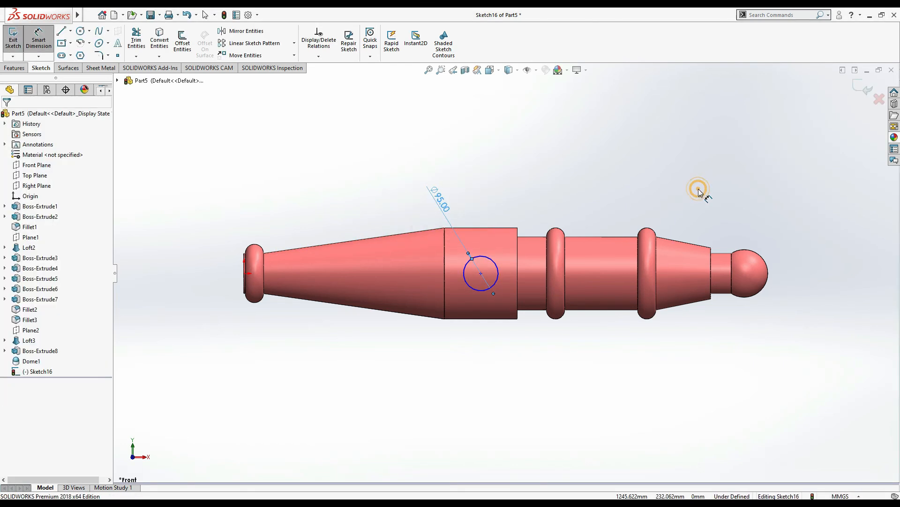
# Cut the circle through the barrel in both directions with Through All - Both, and save and close Part5
pyautogui.scroll(1, 700, 191)
pyautogui.press('Right')
pyautogui.press('Right')
pyautogui.press('Right')
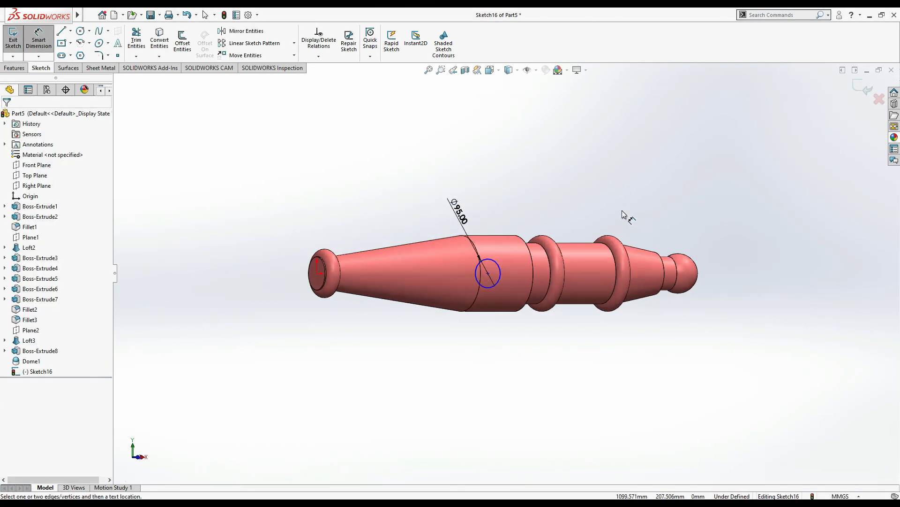
pyautogui.press('Down')
pyautogui.press('Down')
pyautogui.press('Right')
pyautogui.press('Right')
pyautogui.press('Right')
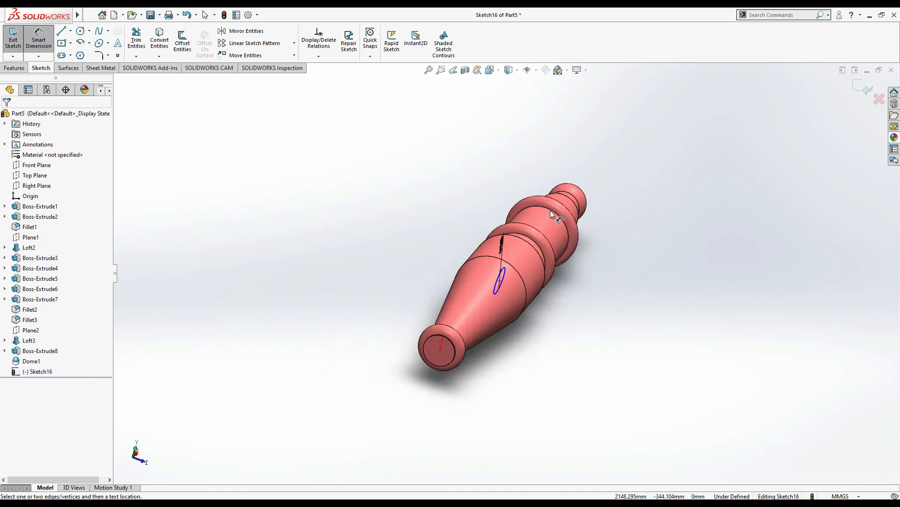
pyautogui.click(8, 68)
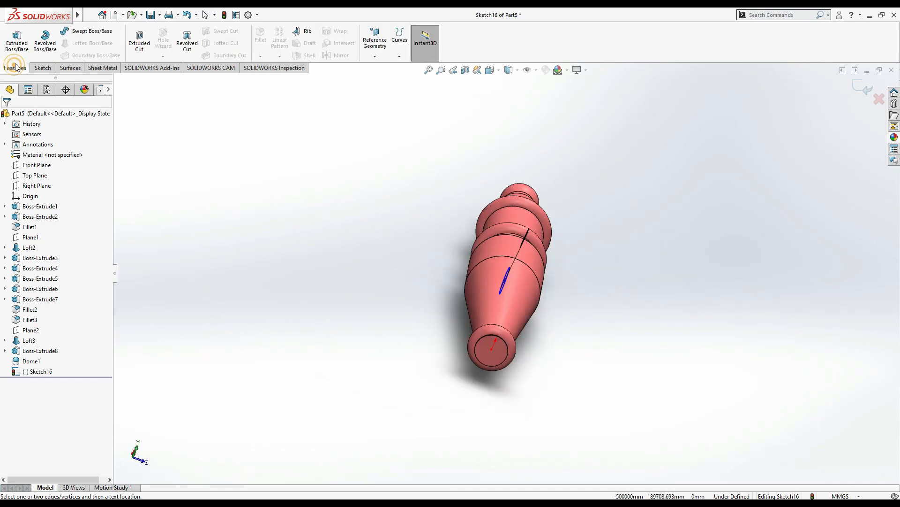
pyautogui.click(149, 35)
pyautogui.click(55, 172)
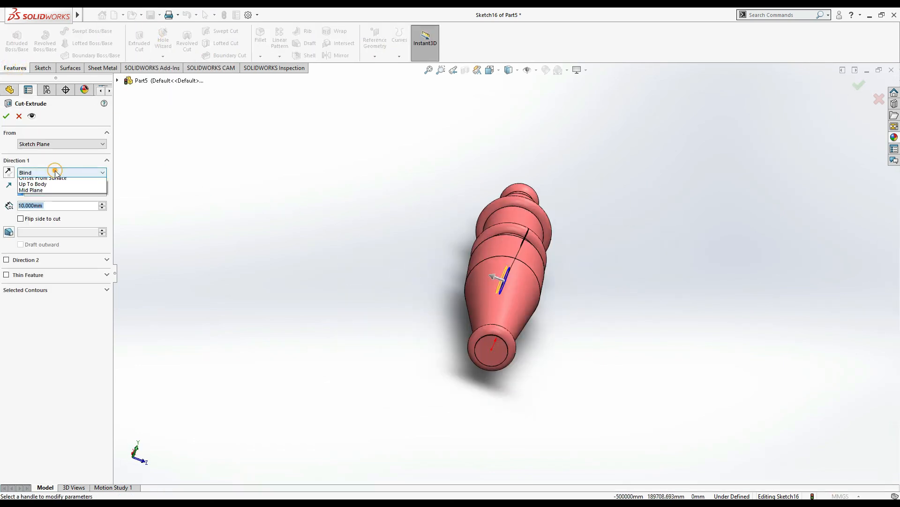
pyautogui.click(60, 194)
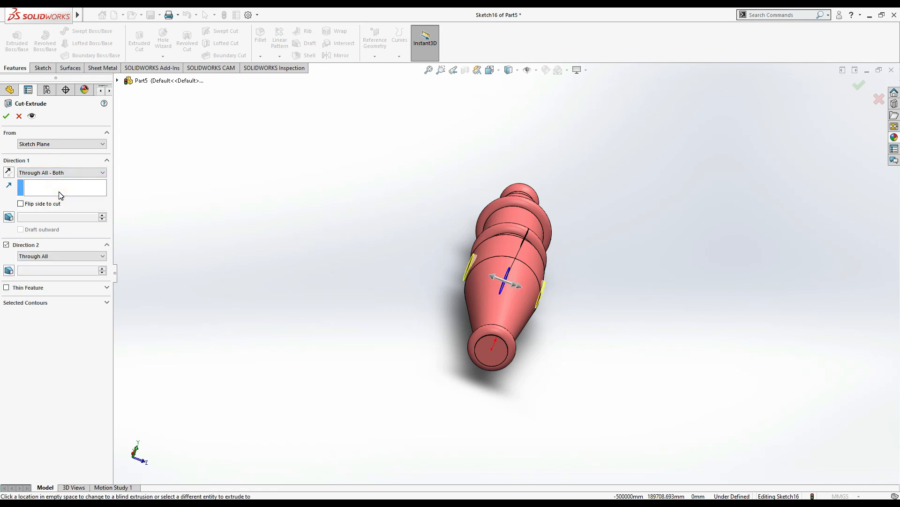
pyautogui.click(11, 118)
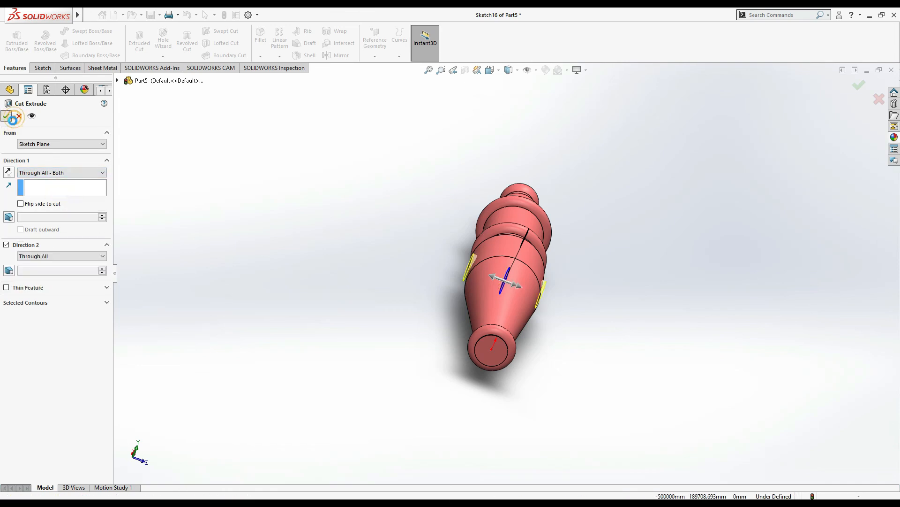
pyautogui.click(350, 217)
pyautogui.hotkey('ctrl', 's')
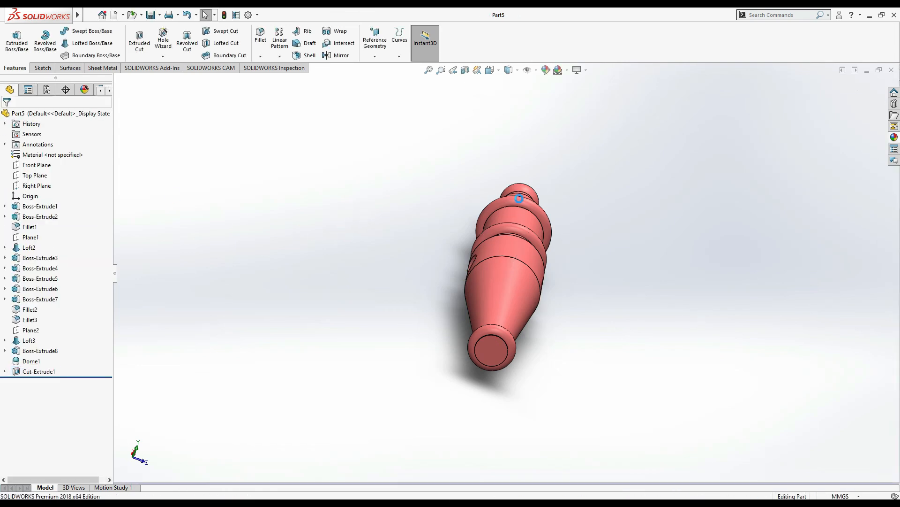
pyautogui.click(890, 73)
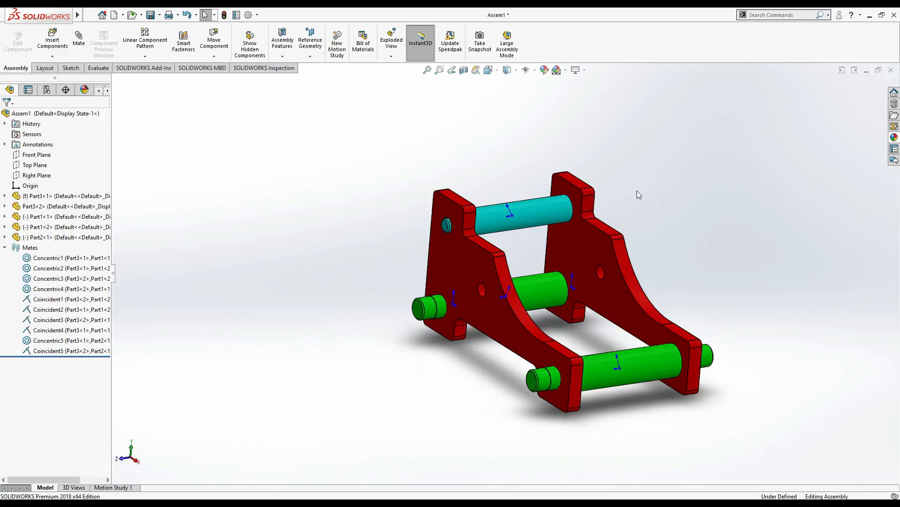
# Insert the Part5 barrel into the assembly, placing it freely beside the upper end of the plates
pyautogui.click(61, 37)
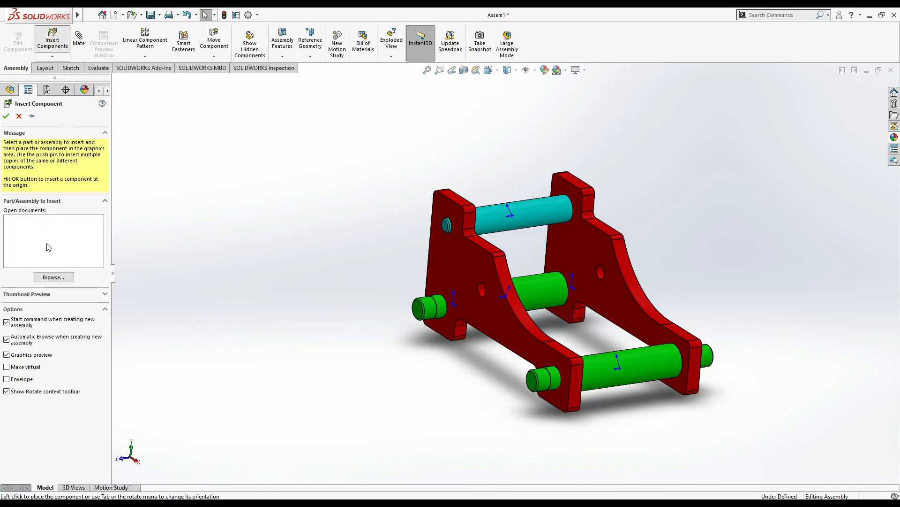
pyautogui.doubleClick(115, 114)
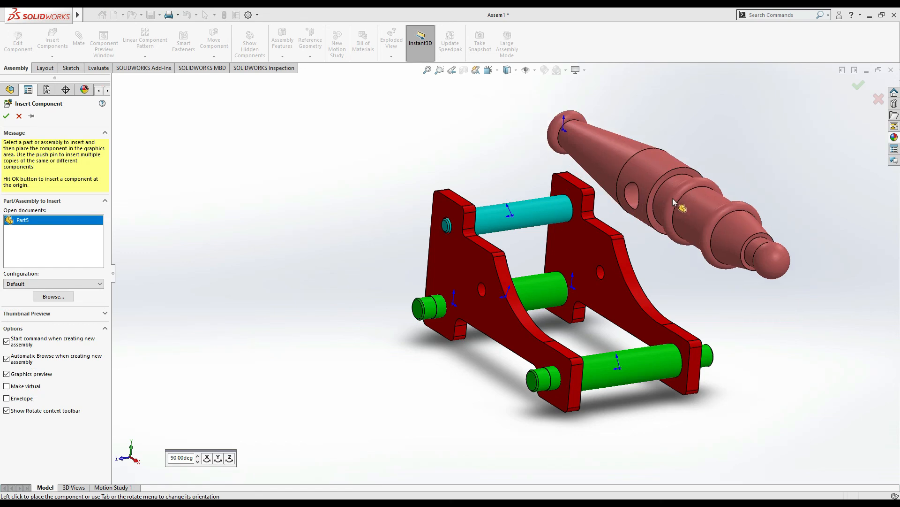
pyautogui.click(674, 199)
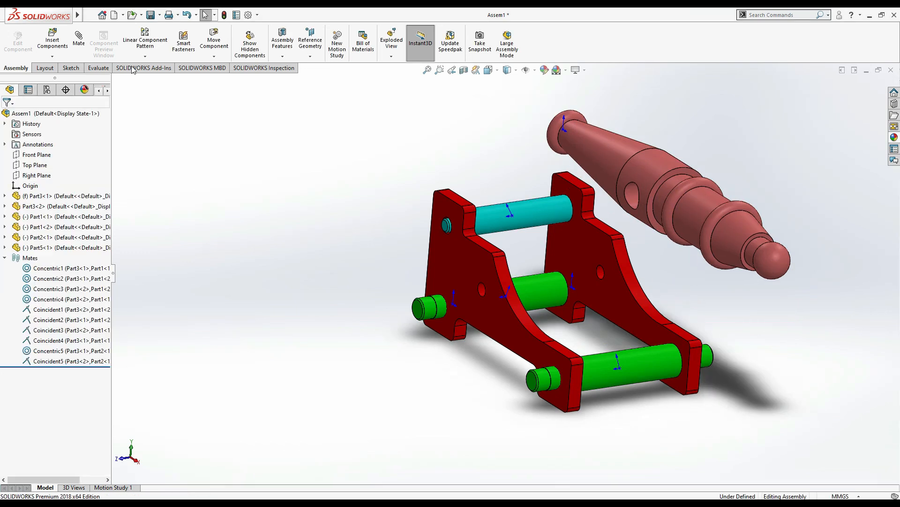
# Add a concentric mate between the barrel's cross hole and the large cylindrical face of the Part2 pin
pyautogui.click(80, 44)
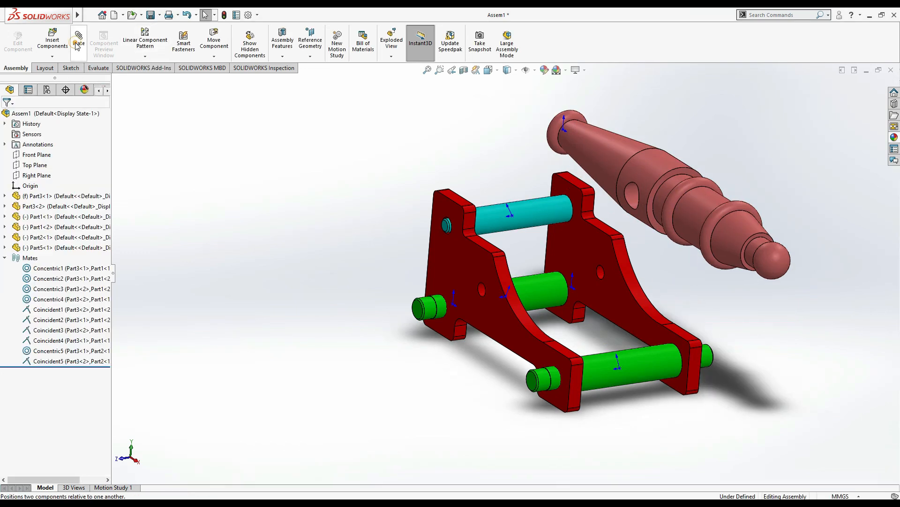
pyautogui.click(634, 197)
pyautogui.click(547, 214)
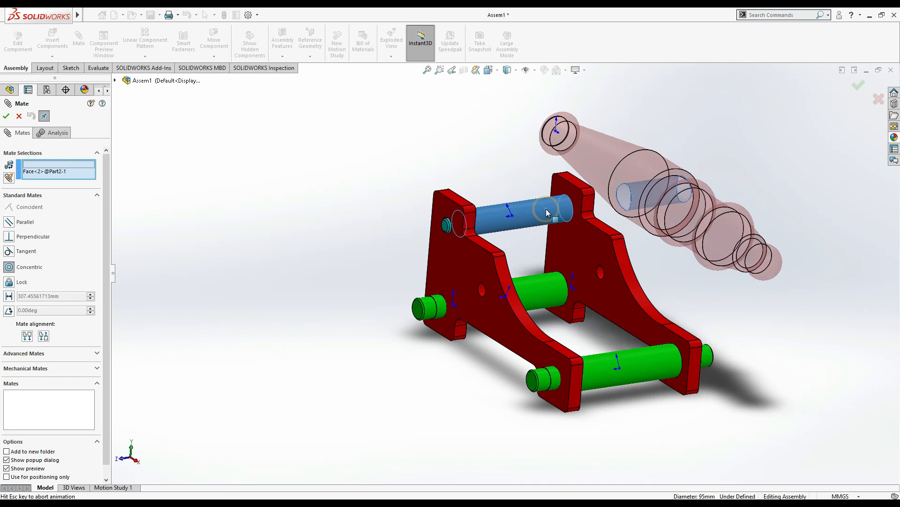
pyautogui.click(685, 207)
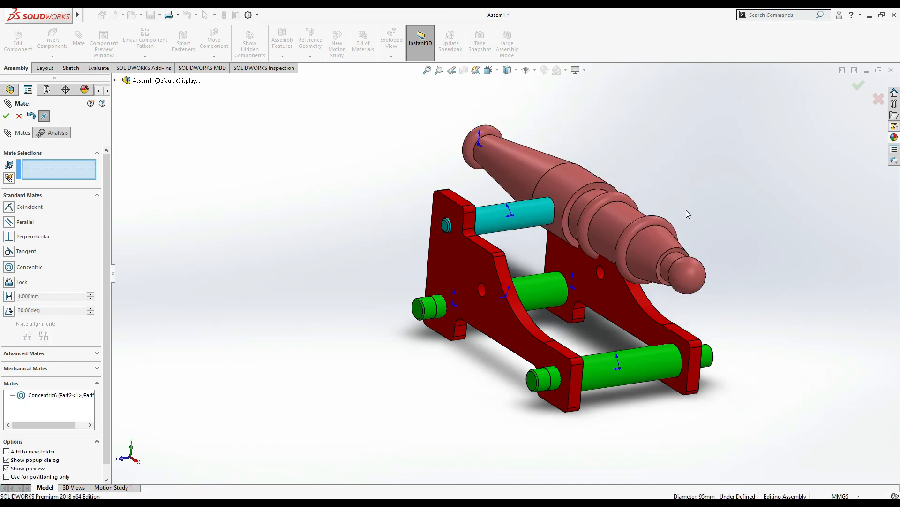
# Slide the barrel along the Part2 pin to sit between the two plates and close the Mate command
pyautogui.moveTo(586, 188); pyautogui.dragTo(502, 193)
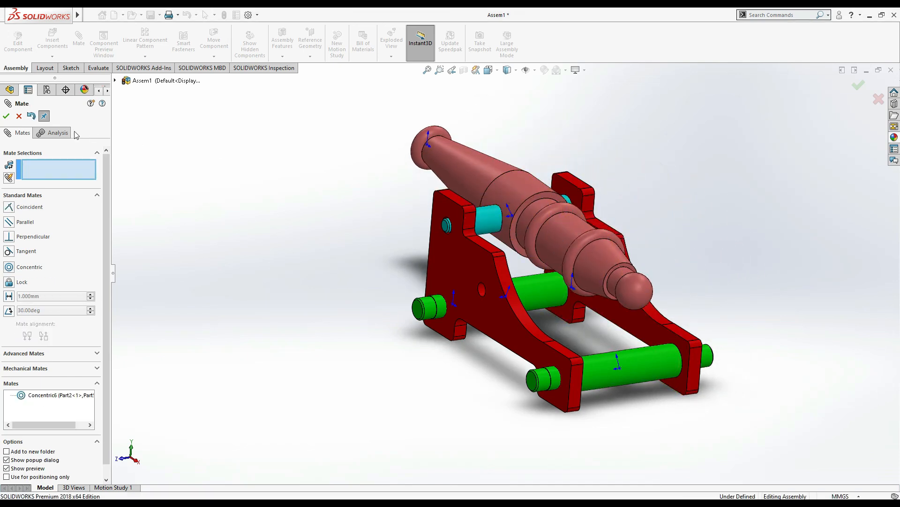
pyautogui.click(17, 117)
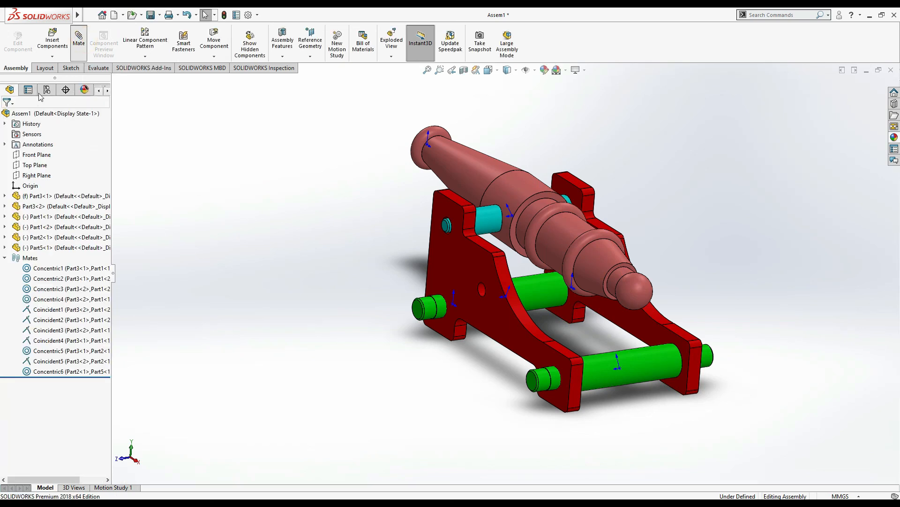
pyautogui.click(18, 117)
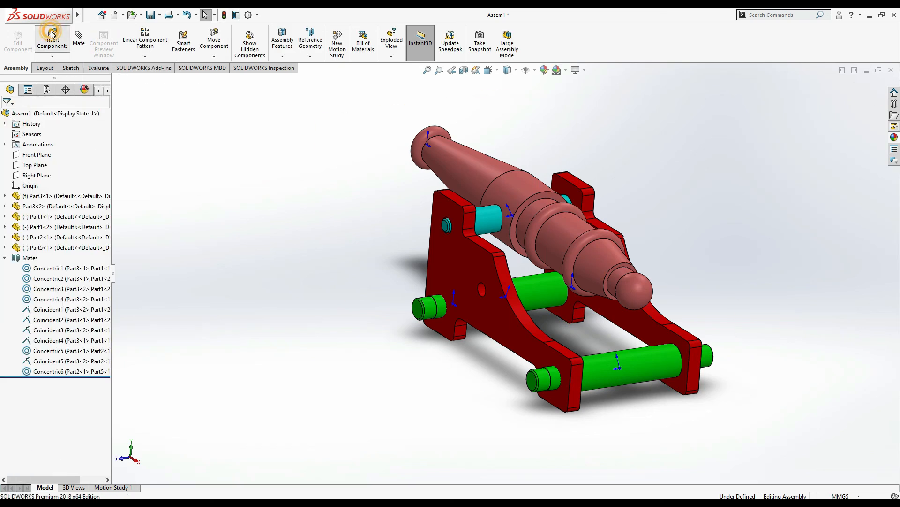
# Insert the Part4 wheel into the assembly, placing it beside the tall end of the near plate
pyautogui.click(52, 40)
pyautogui.doubleClick(103, 105)
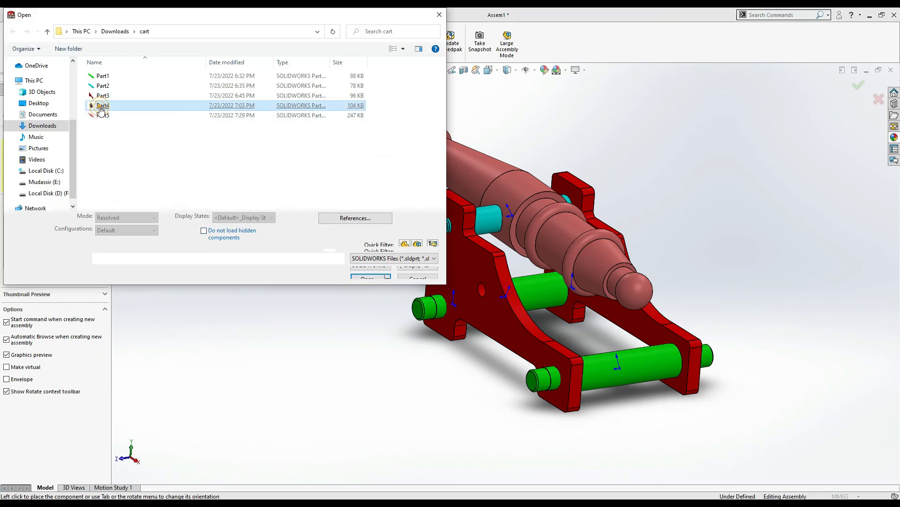
pyautogui.click(344, 316)
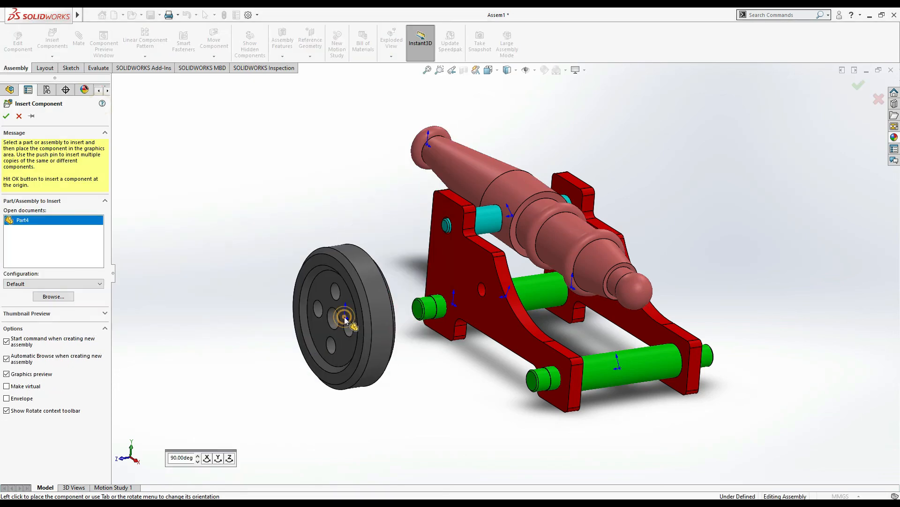
# Make three copies of the Part4 wheel and spread them around the cart near the remaining axle ends
pyautogui.keyDown('ctrl'); pyautogui.moveTo(381, 322); pyautogui.dragTo(451, 405); pyautogui.keyUp('ctrl')
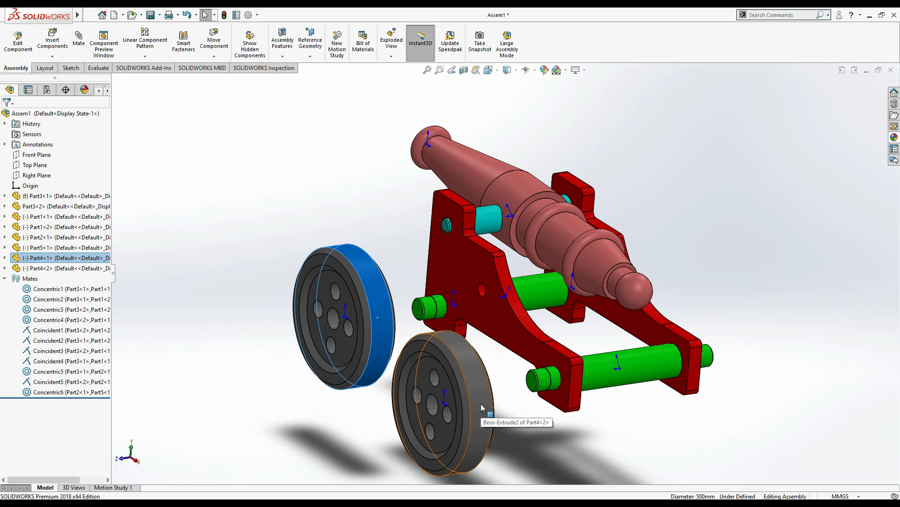
pyautogui.click(545, 422)
pyautogui.keyDown('ctrl'); pyautogui.moveTo(488, 415); pyautogui.dragTo(666, 191); pyautogui.keyUp('ctrl')
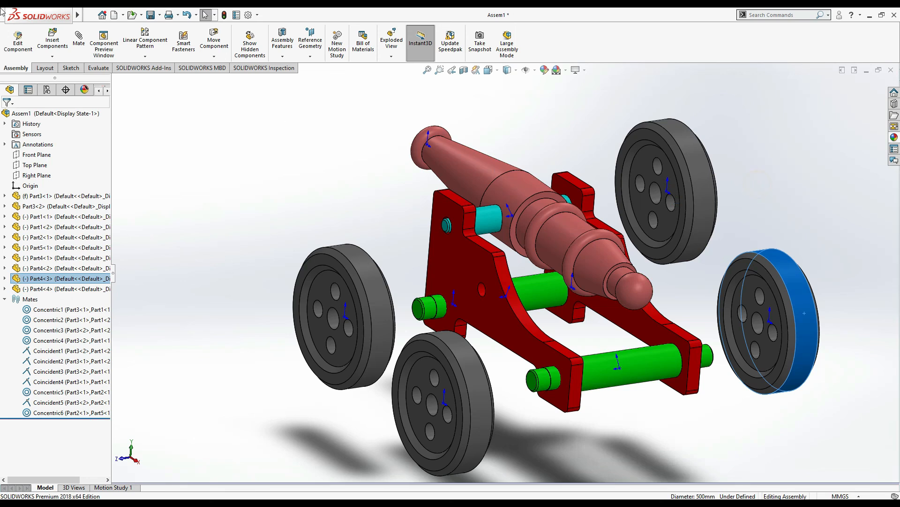
# Add a concentric mate between the first wheel's center hole and the near end of the axle at the plates' tall end
pyautogui.click(333, 320)
pyautogui.click(430, 312)
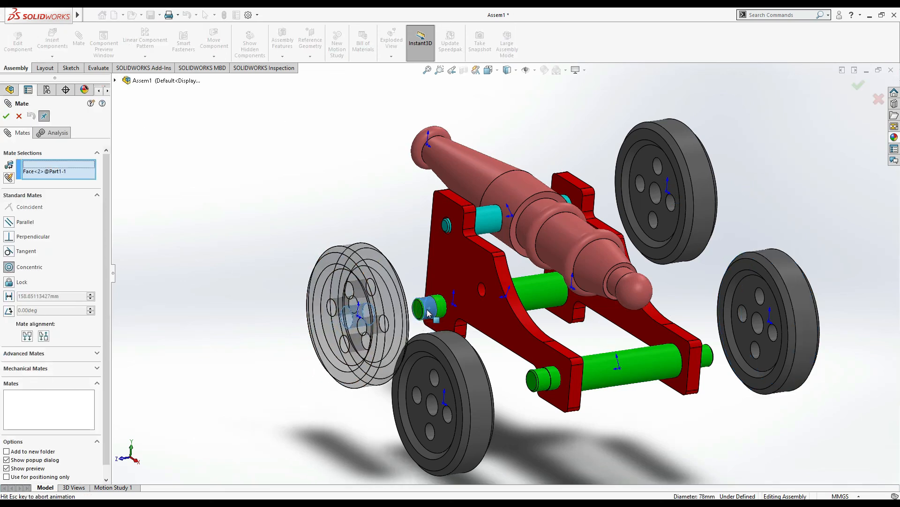
pyautogui.click(416, 332)
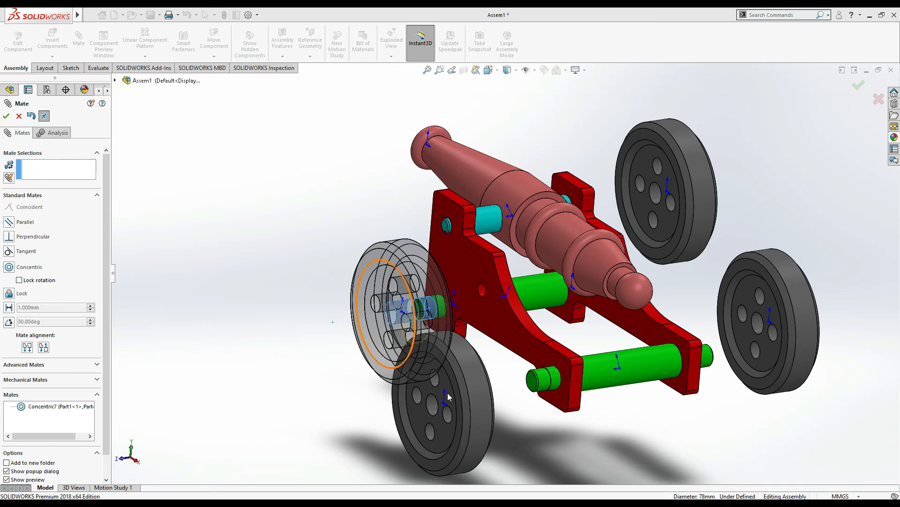
# Add a concentric mate between the second wheel's center hole and the near end of the axle at the plates' low end
pyautogui.click(431, 405)
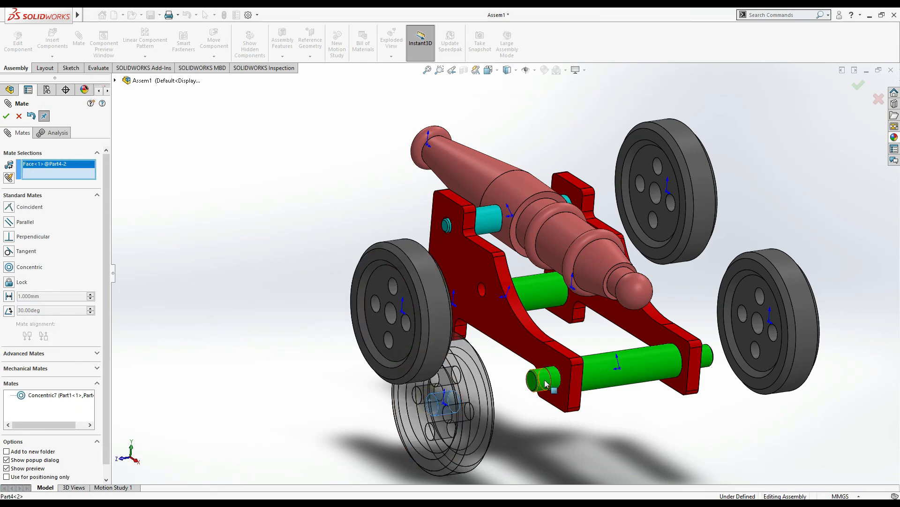
pyautogui.click(545, 382)
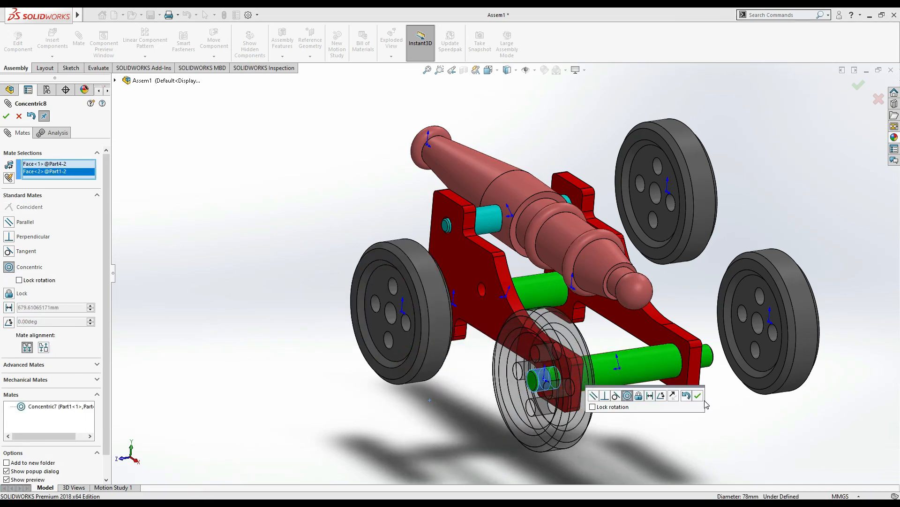
pyautogui.click(701, 399)
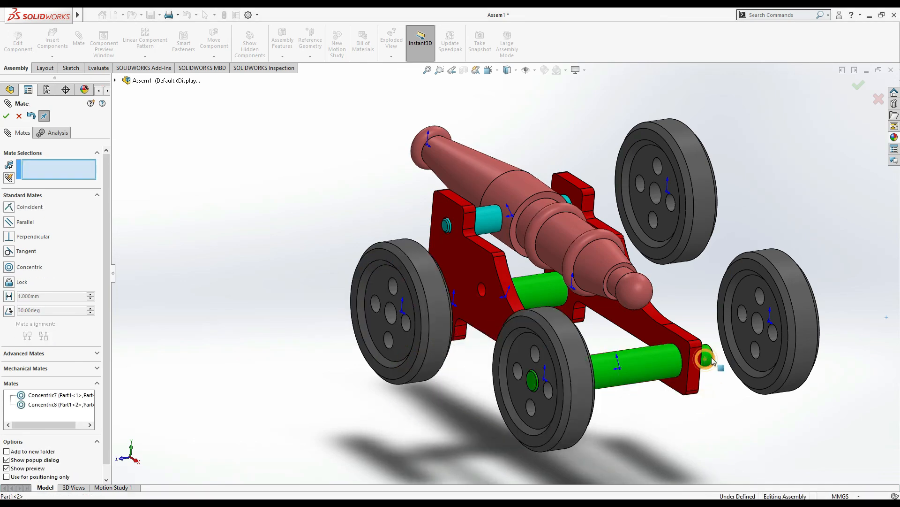
# Add a concentric mate between the far end of the low-end axle and the third wheel's center hole
pyautogui.click(705, 357)
pyautogui.click(755, 328)
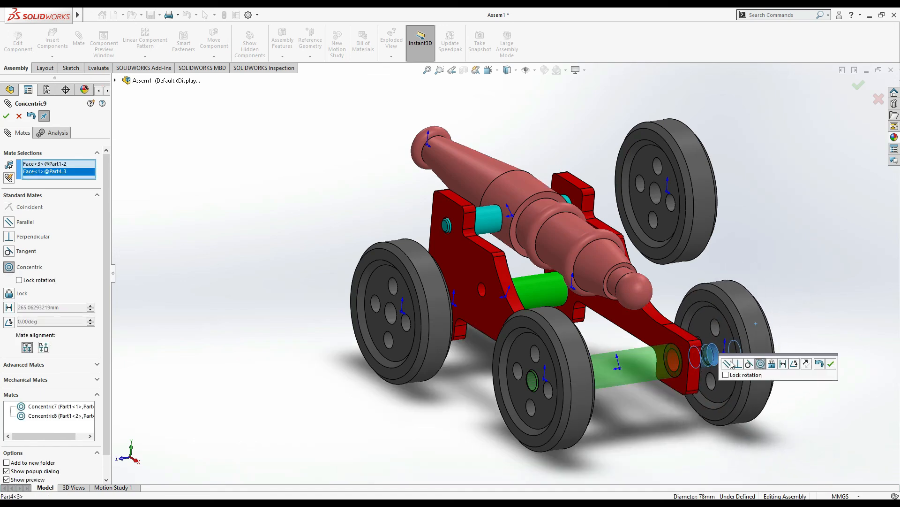
pyautogui.click(832, 365)
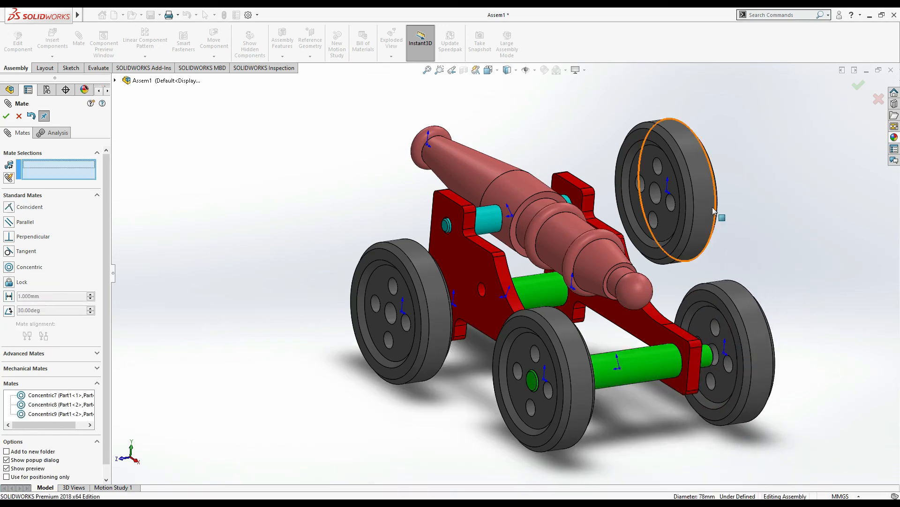
# Add a concentric mate between the fourth wheel's center hole and the far end of the axle at the plates' tall end
pyautogui.click(660, 195)
pyautogui.press('Left')
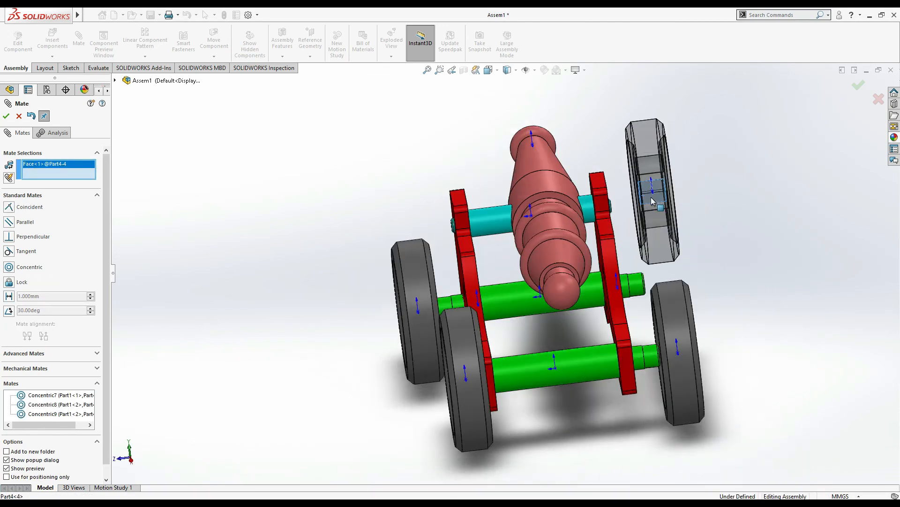
pyautogui.click(638, 293)
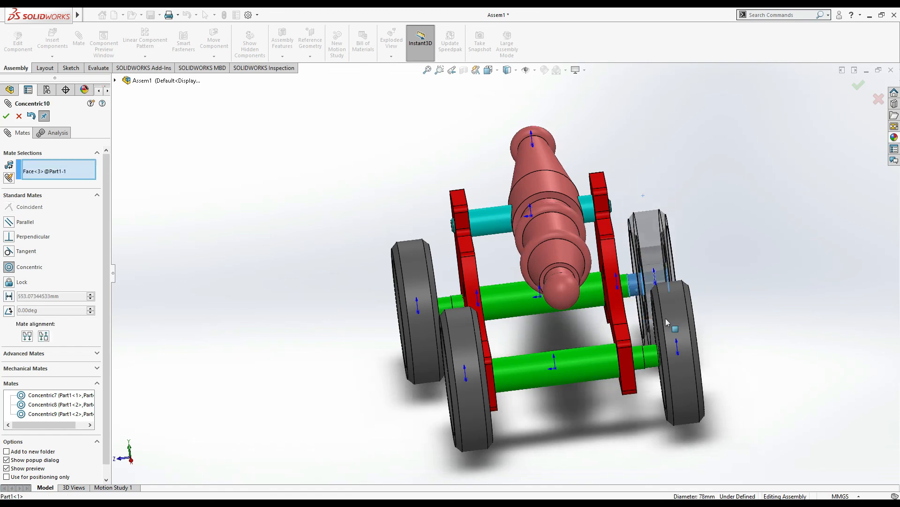
pyautogui.click(787, 335)
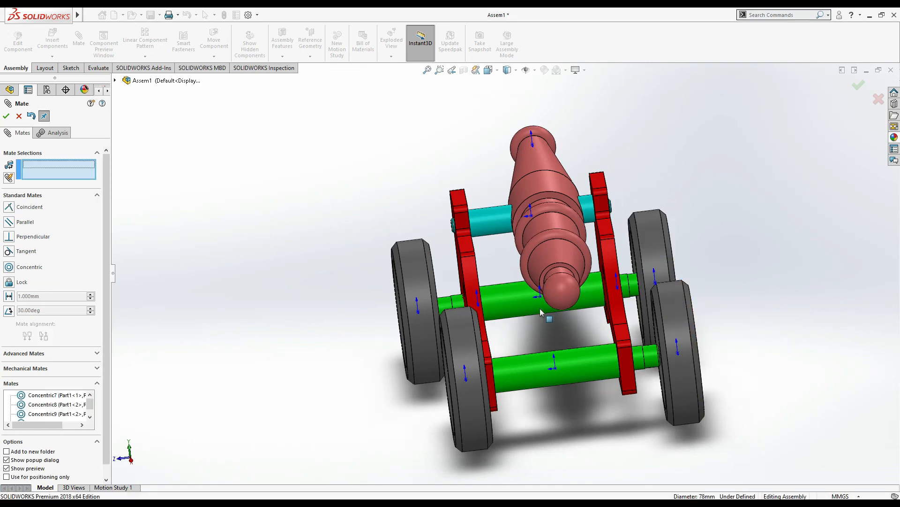
# Add a coincident mate between the first wheel's recessed inner face and the shoulder at the near end of the tall-end axle
pyautogui.press('Right')
pyautogui.press('Right')
pyautogui.press('Right')
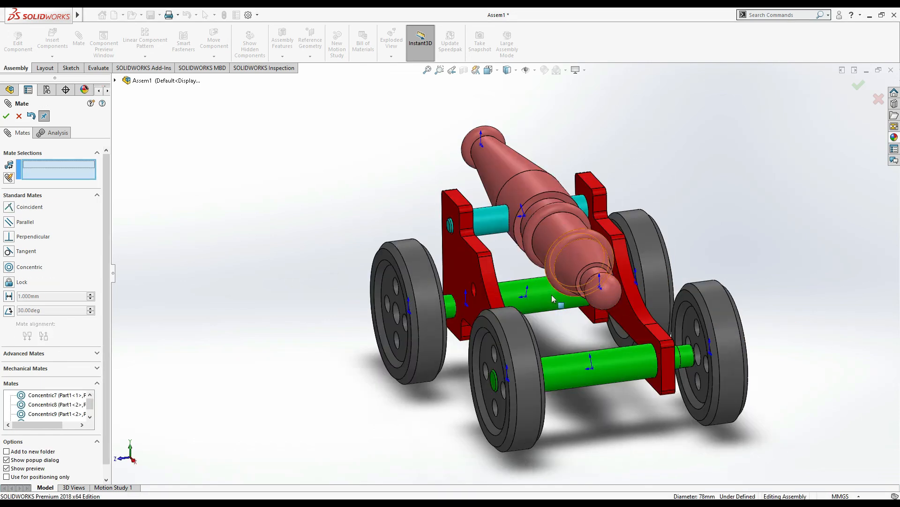
pyautogui.press('Left')
pyautogui.press('Left')
pyautogui.press('Left')
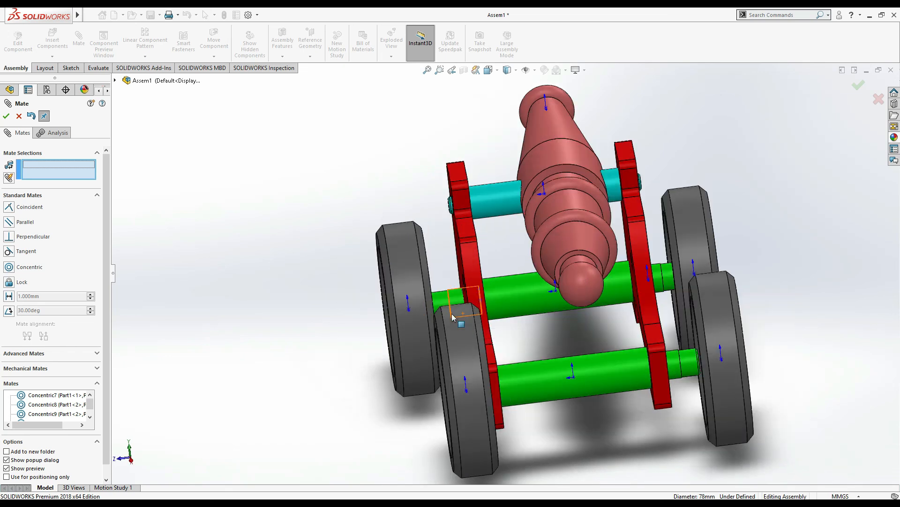
pyautogui.press('Right')
pyautogui.press('Right')
pyautogui.press('Right')
pyautogui.press('Right')
pyautogui.press('Right')
pyautogui.press('Left')
pyautogui.press('Left')
pyautogui.press('Left')
pyautogui.press('Left')
pyautogui.press('Left')
pyautogui.press('Right')
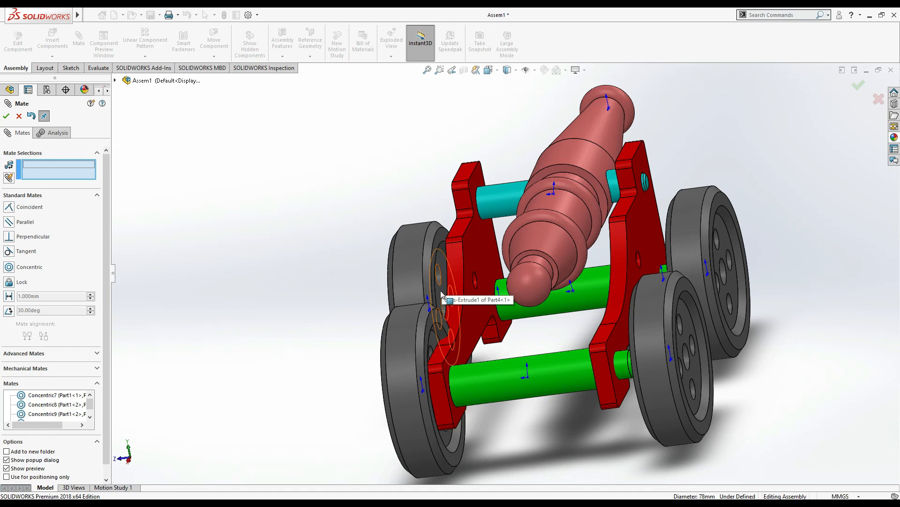
pyautogui.click(442, 294)
pyautogui.press('Right')
pyautogui.press('Right')
pyautogui.press('Right')
pyautogui.press('Right')
pyautogui.press('Right')
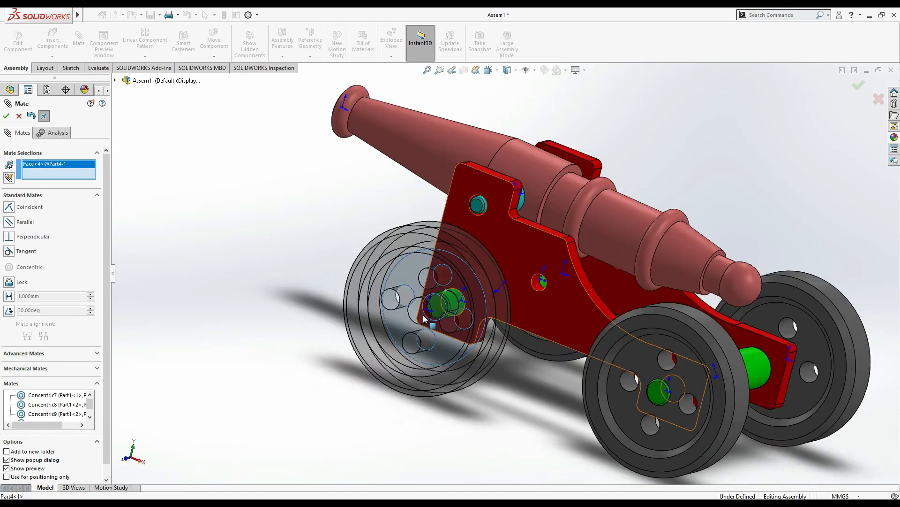
pyautogui.scroll(-10, 424, 319)
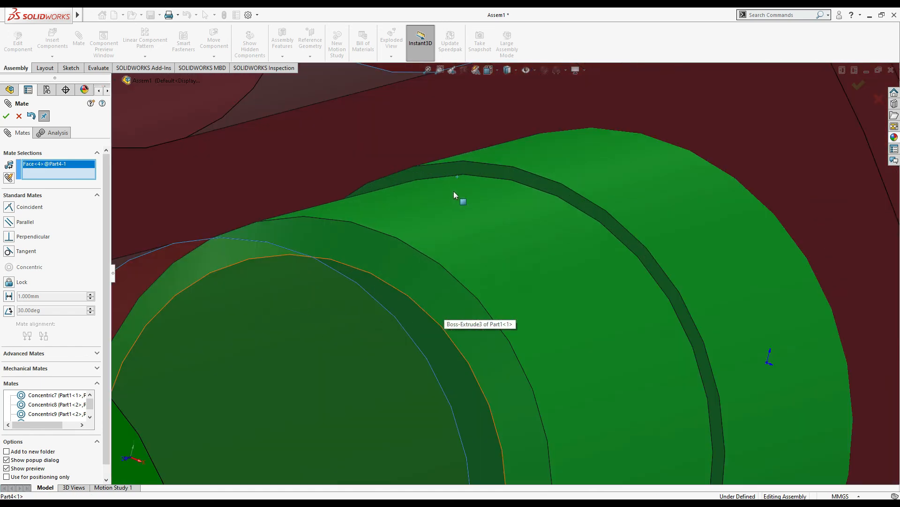
pyautogui.click(435, 170)
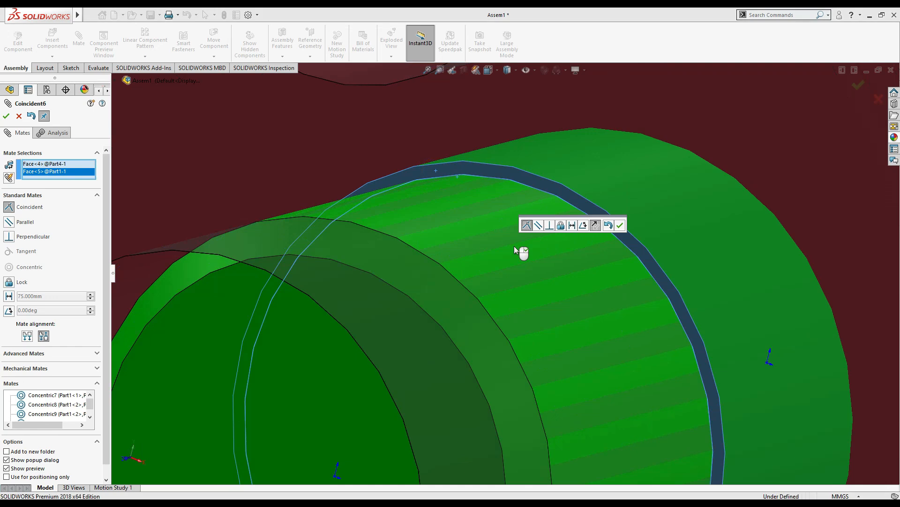
pyautogui.scroll(15, 514, 246)
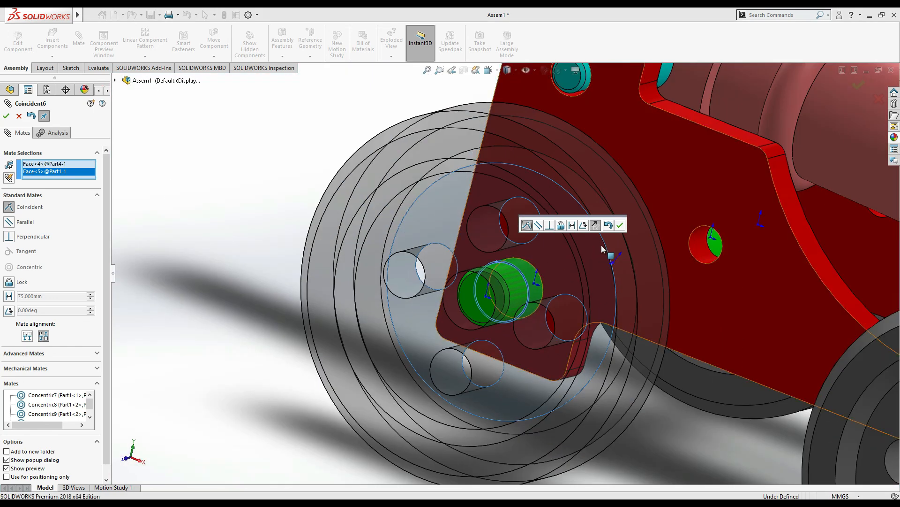
pyautogui.click(619, 225)
pyautogui.scroll(10, 708, 408)
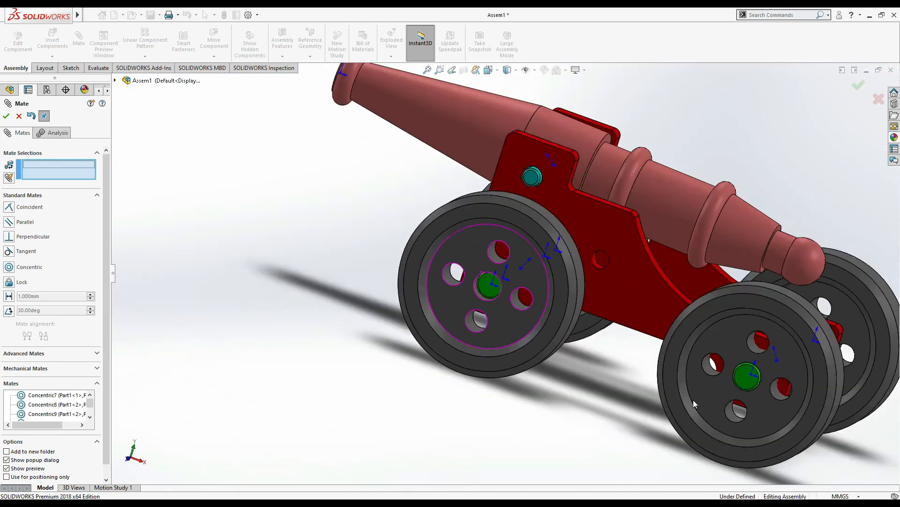
# Compare the cart's wheel arrangement with the isometric assembly picture
pyautogui.scroll(4, 694, 401)
pyautogui.moveTo(694, 400); pyautogui.dragTo(679, 393, button='middle')
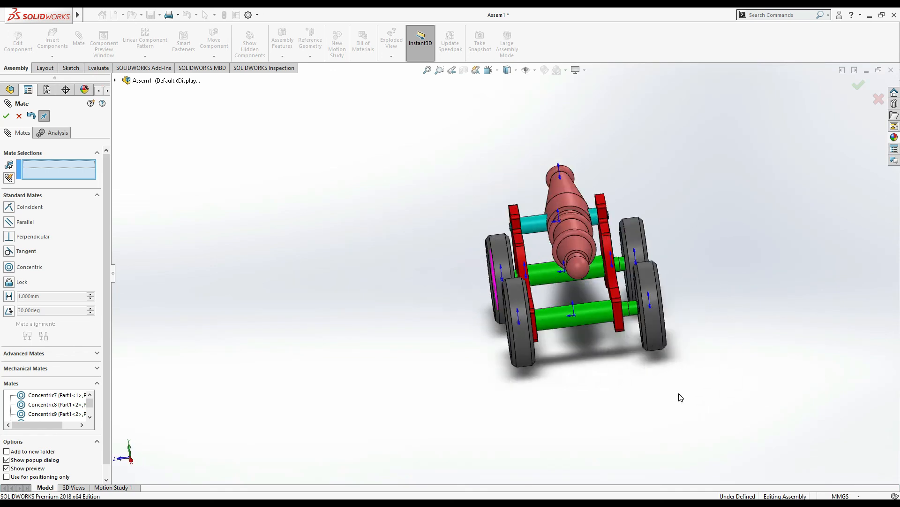
pyautogui.hotkey('alt', 'Tab')
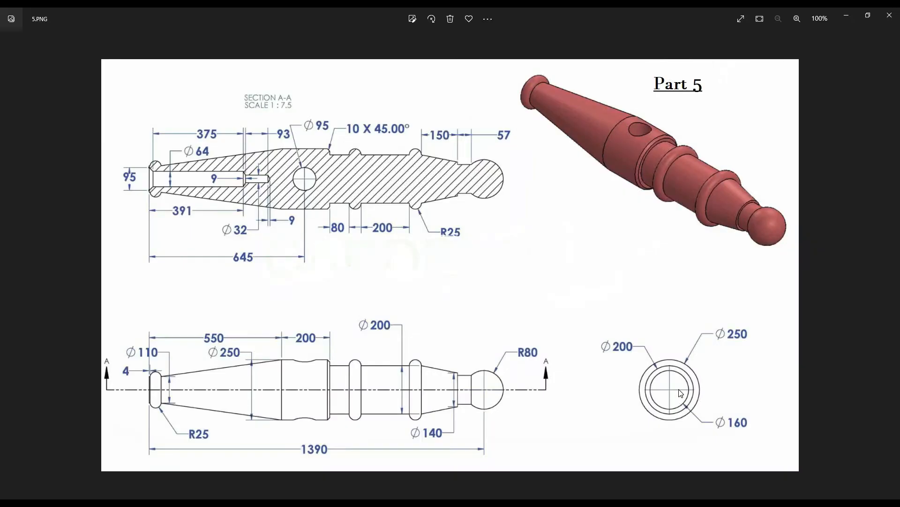
pyautogui.press('Right')
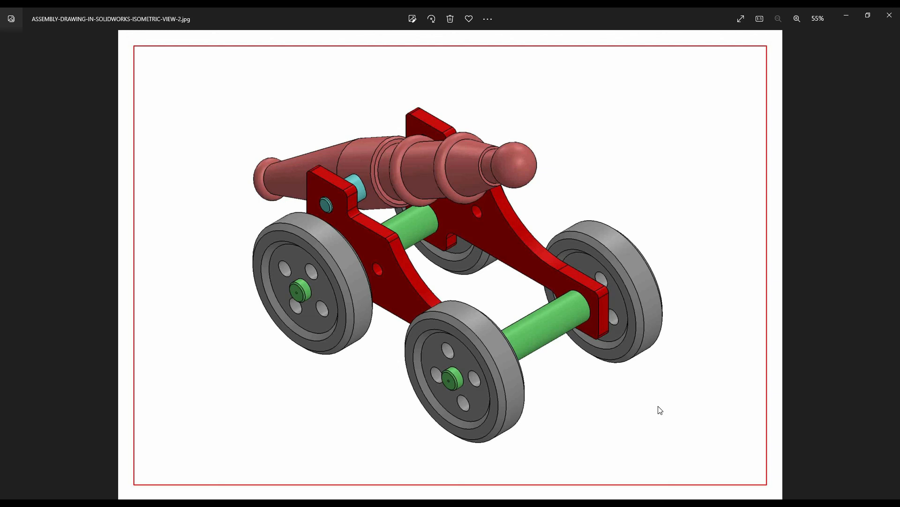
pyautogui.hotkey('alt', 'Tab')
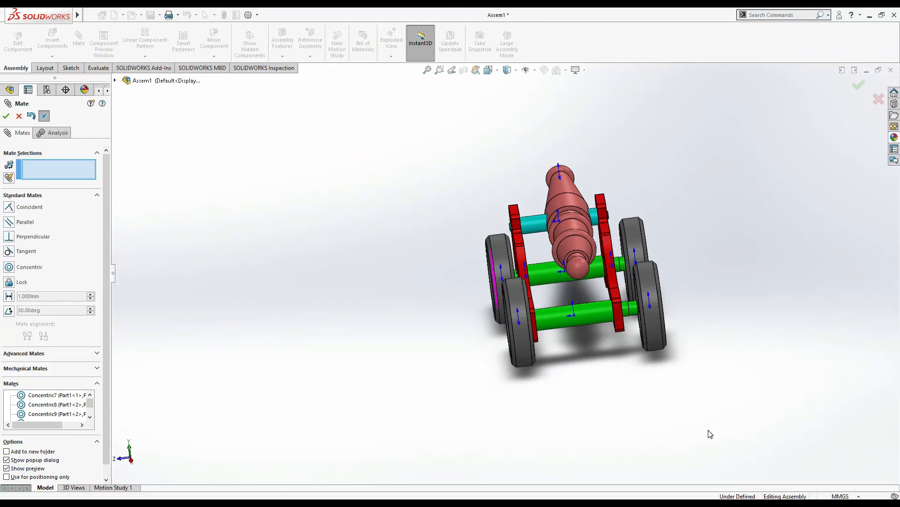
# Slide the third wheel inward along the low-end axle, close to the side plate, and check it from both sides
pyautogui.moveTo(655, 328); pyautogui.dragTo(631, 330)
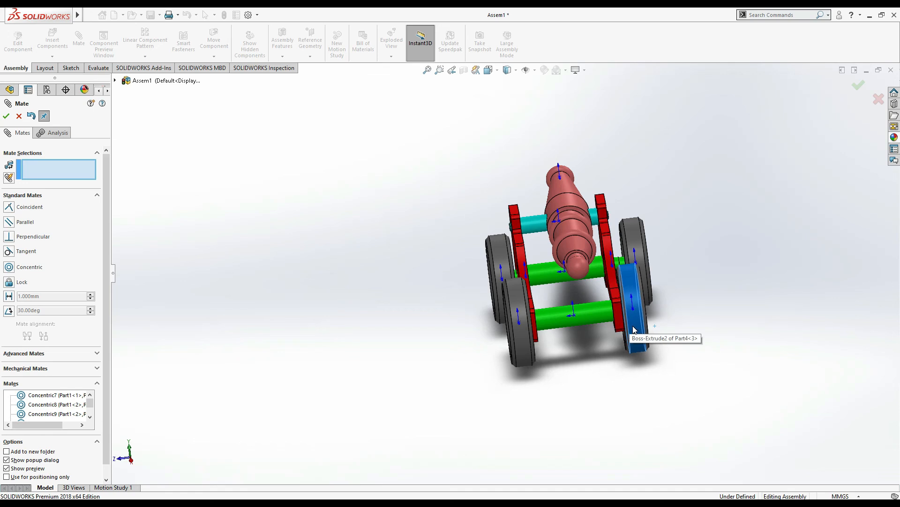
pyautogui.moveTo(633, 329); pyautogui.dragTo(726, 343, button='middle')
pyautogui.press('Down')
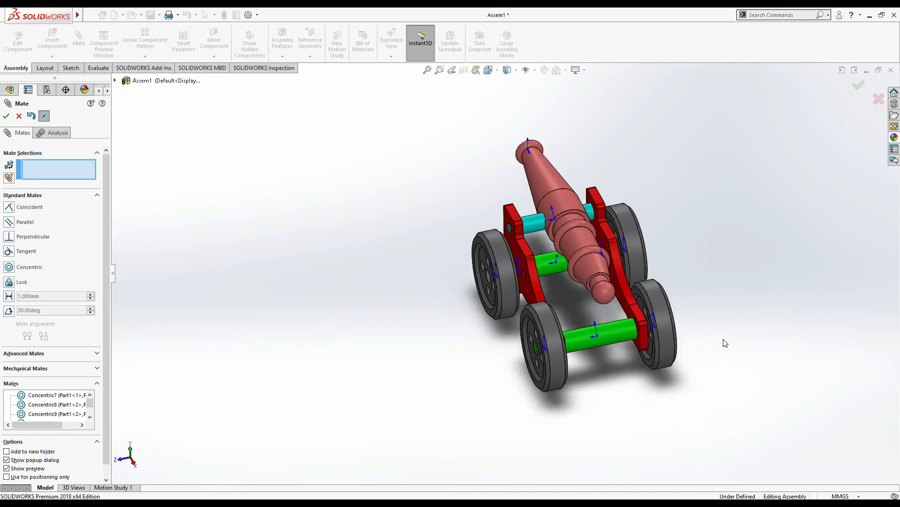
pyautogui.press('Left')
pyautogui.press('Left')
pyautogui.press('Left')
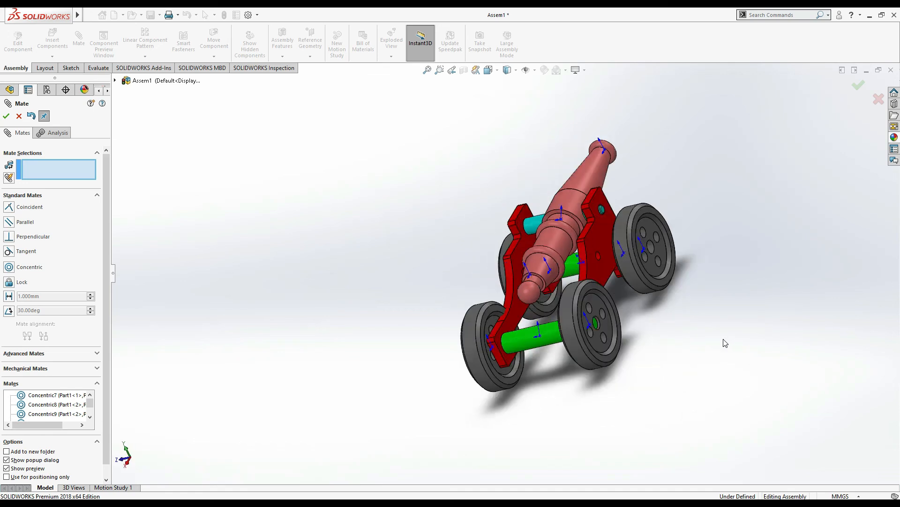
pyautogui.press('Left')
pyautogui.press('Left')
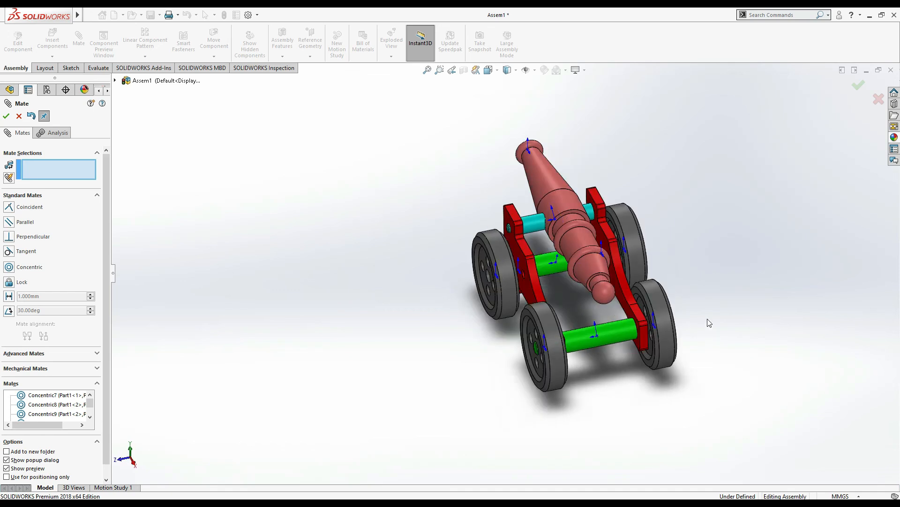
# Hide the origins of all components in the assembly view
pyautogui.click(535, 71)
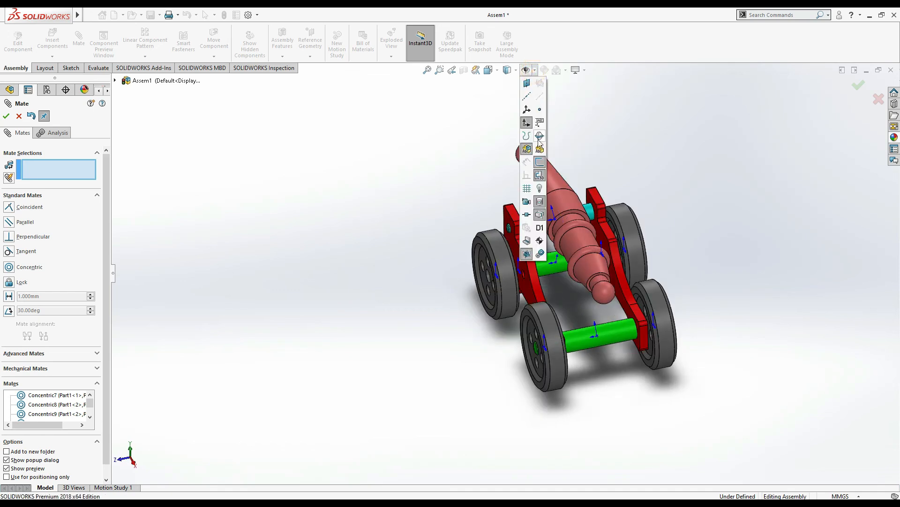
pyautogui.click(527, 122)
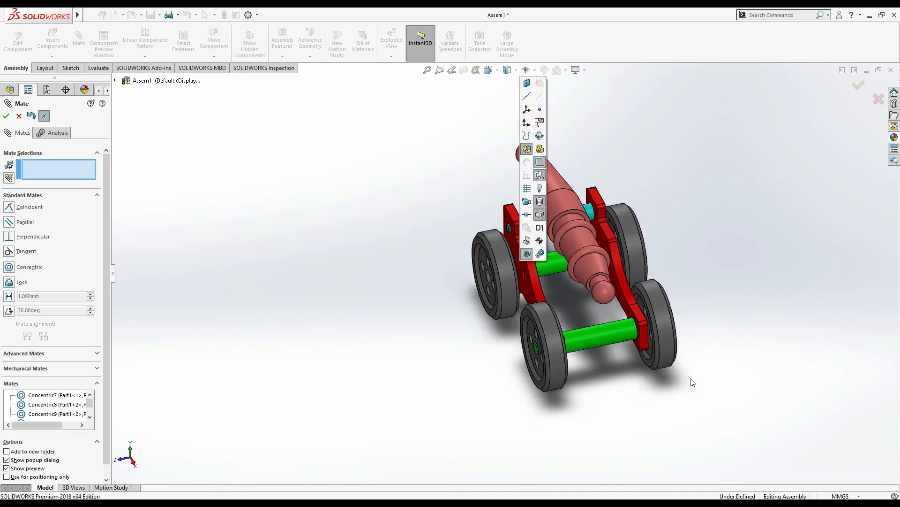
pyautogui.click(622, 415)
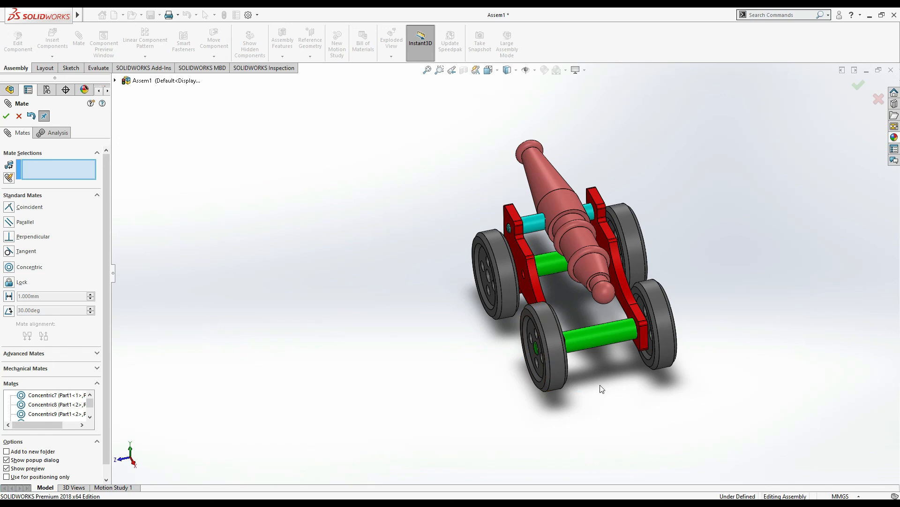
# Slide the second wheel outward along the low-end axle so its inner side is clear of the side plate
pyautogui.press('Left')
pyautogui.press('Left')
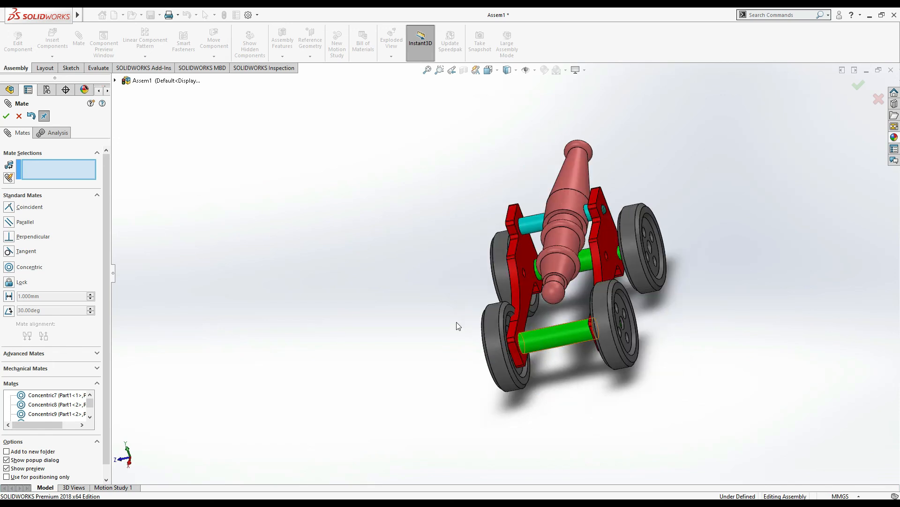
pyautogui.moveTo(493, 345); pyautogui.dragTo(476, 363)
pyautogui.scroll(-6, 485, 355)
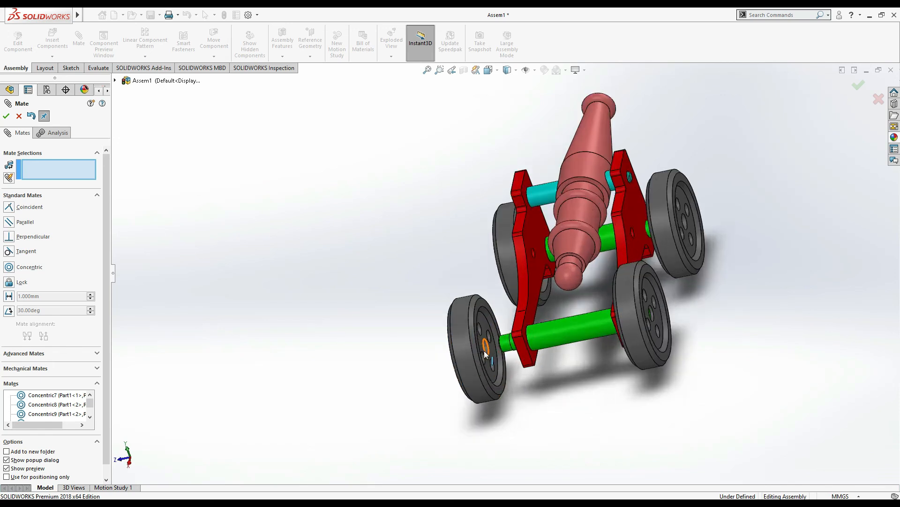
# Add a coincident mate between the second wheel's recessed inner face and the low-end axle's near shoulder, dropping the wheel's hole face from the selections
pyautogui.click(501, 298)
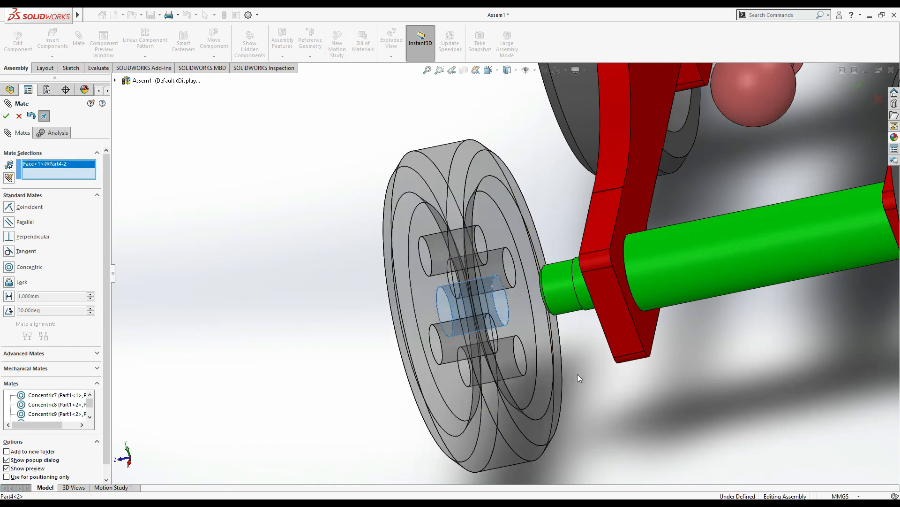
pyautogui.press('Right')
pyautogui.press('Right')
pyautogui.press('Right')
pyautogui.scroll(-8, 575, 268)
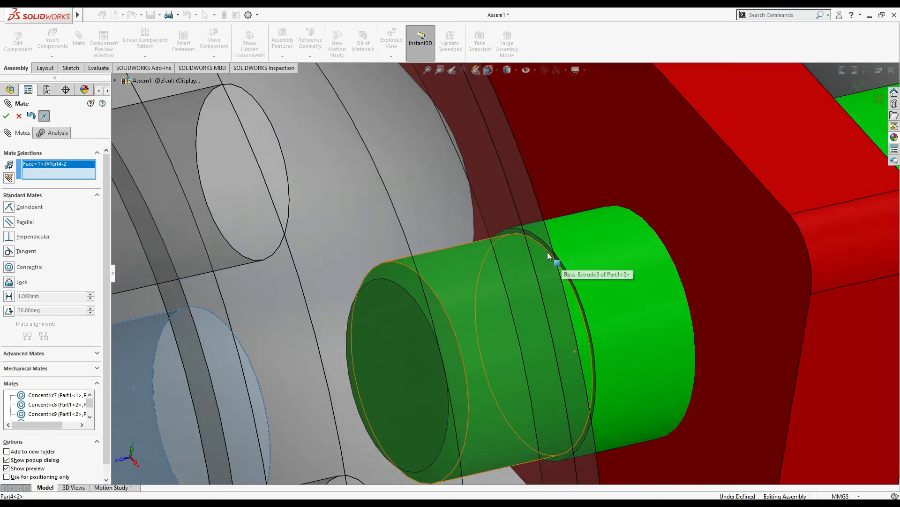
pyautogui.click(488, 217)
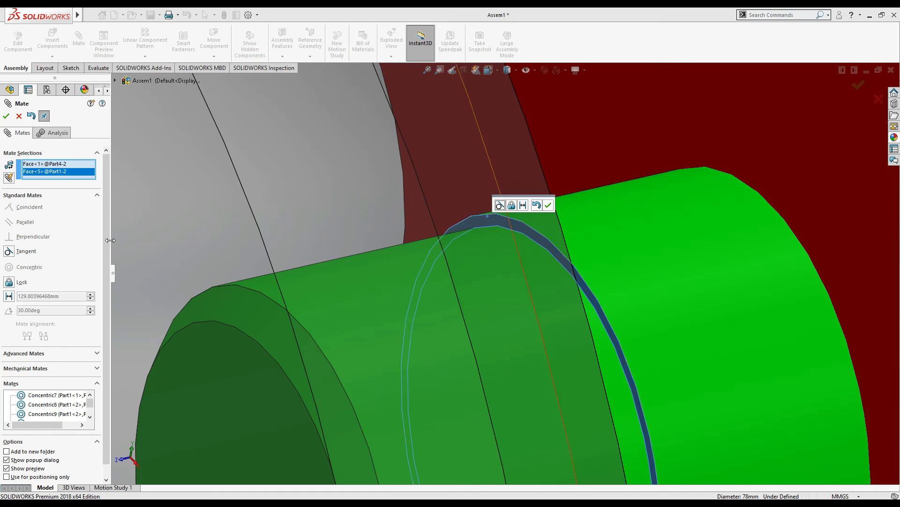
pyautogui.scroll(8, 359, 276)
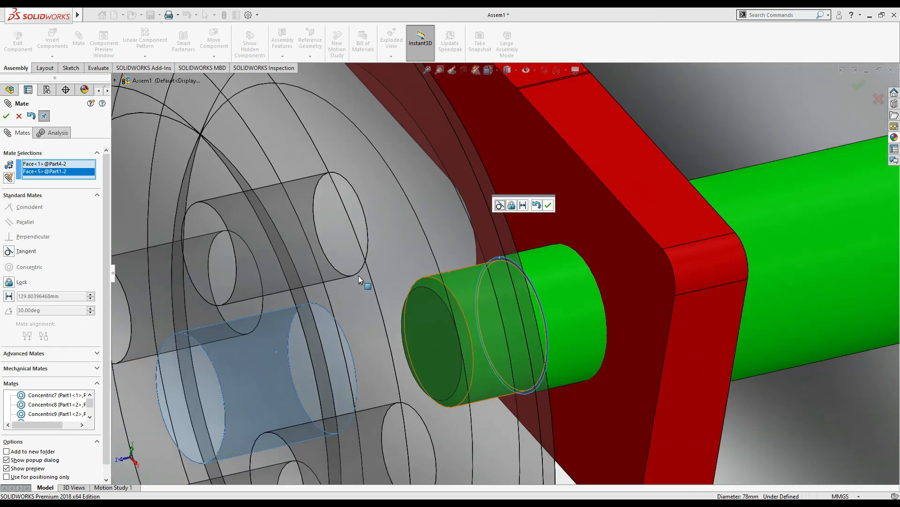
pyautogui.click(42, 165)
pyautogui.press('Delete')
pyautogui.press('Left')
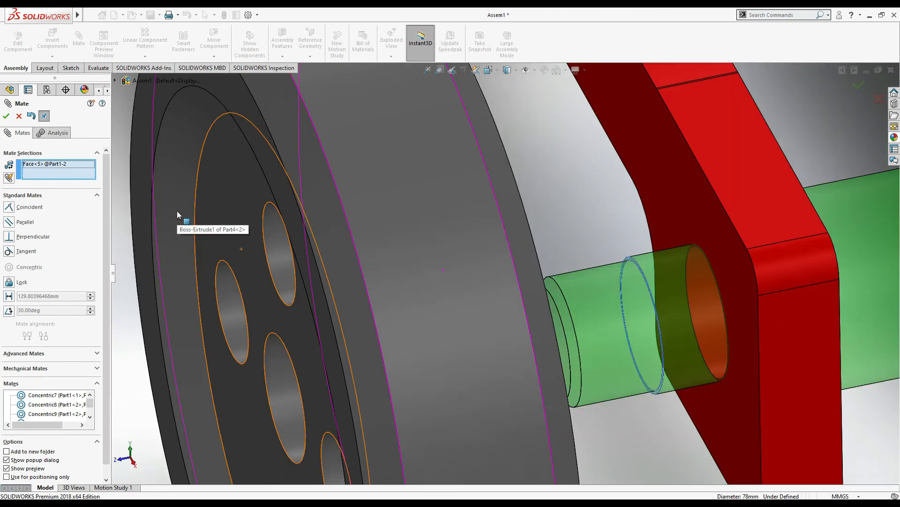
pyautogui.click(177, 213)
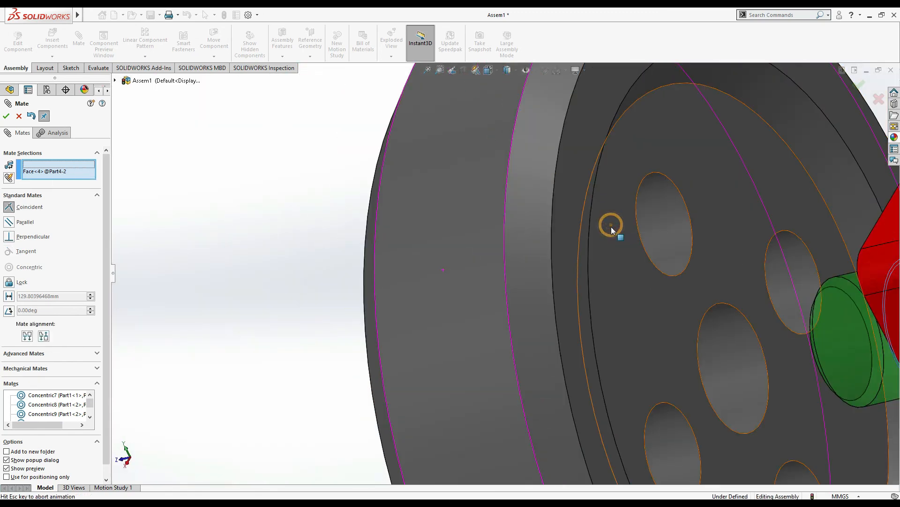
pyautogui.click(612, 226)
pyautogui.click(6, 117)
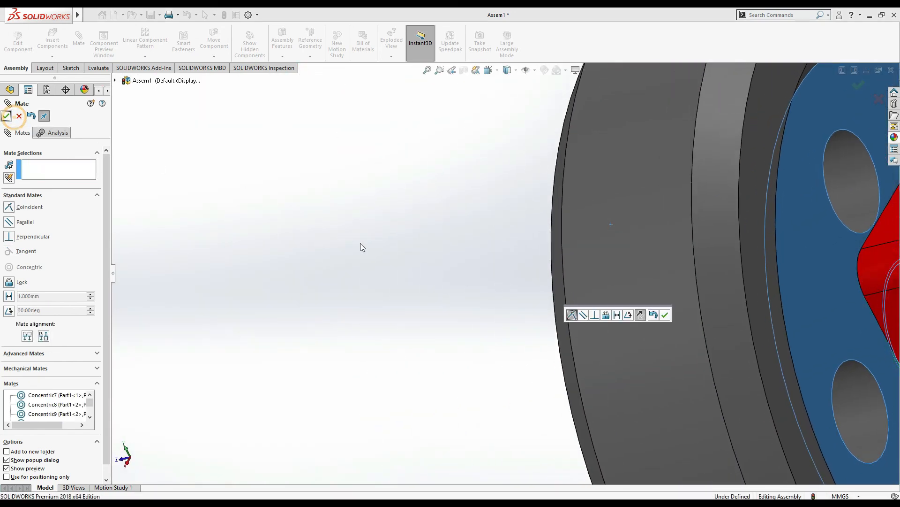
pyautogui.scroll(5, 375, 249)
pyautogui.scroll(3, 888, 288)
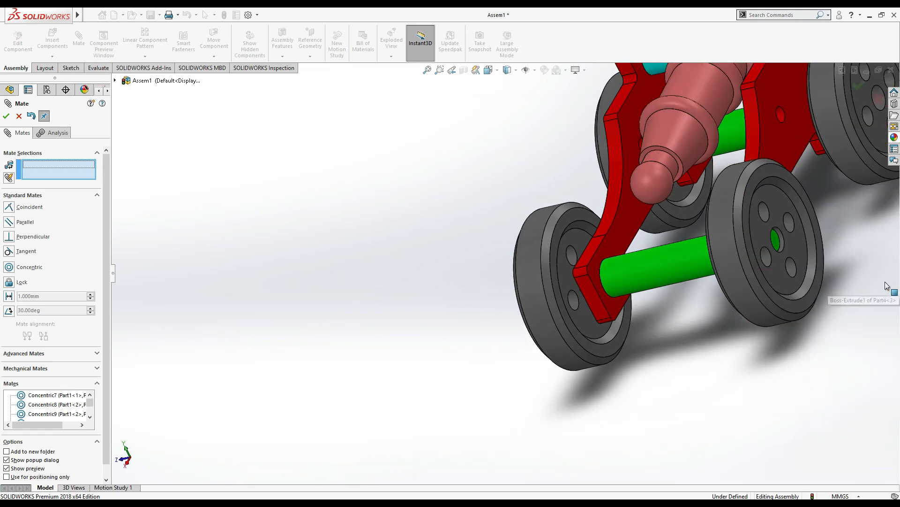
# Add a coincident mate between the third wheel's recessed inner face and the adjacent shoulder of the low-end axle
pyautogui.press('Right')
pyautogui.press('Right')
pyautogui.press('Right')
pyautogui.press('Right')
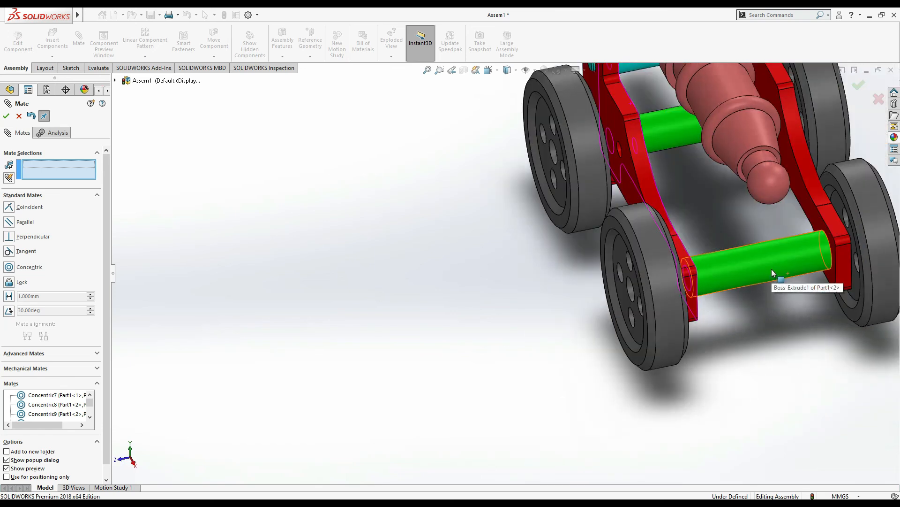
pyautogui.click(846, 202)
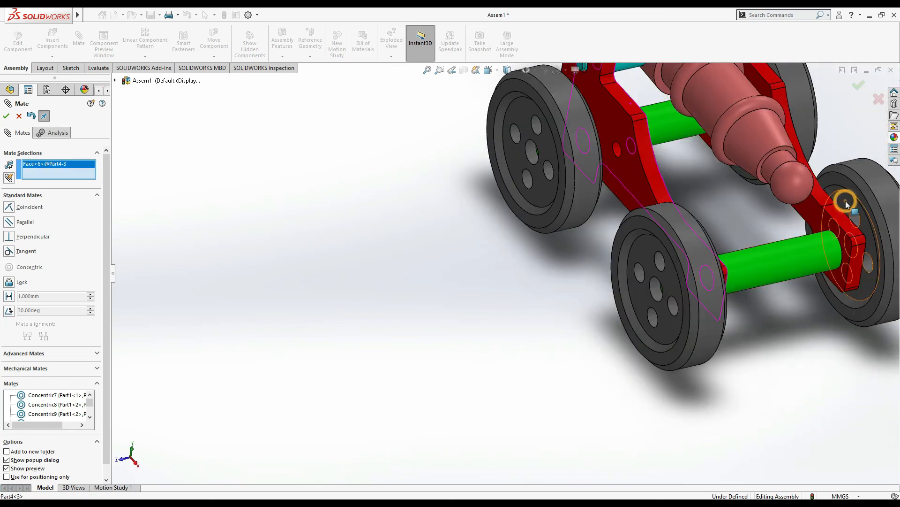
pyautogui.press('Left')
pyautogui.press('Left')
pyautogui.press('Left')
pyautogui.press('Left')
pyautogui.press('Left')
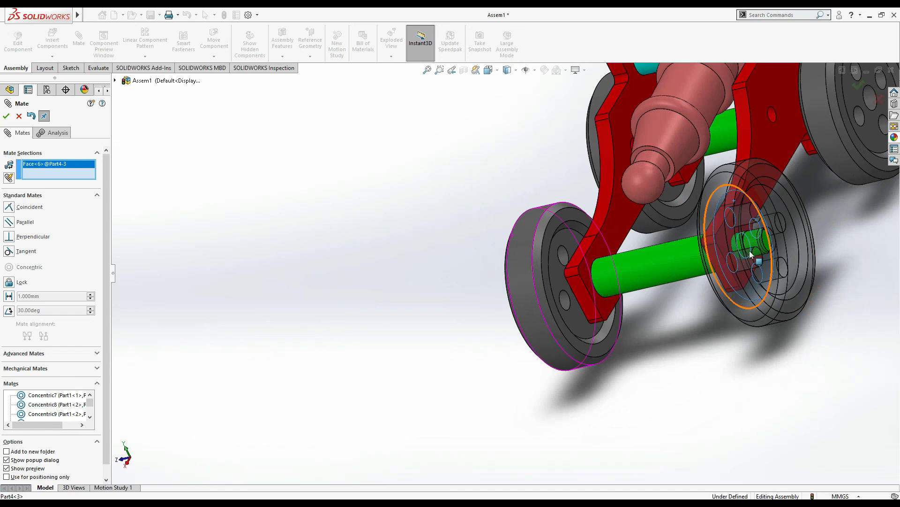
pyautogui.scroll(-10, 635, 235)
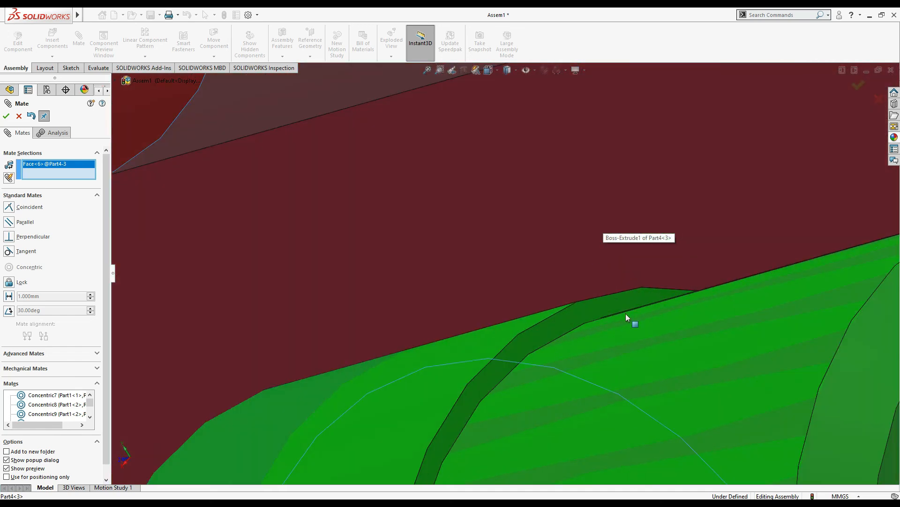
pyautogui.click(617, 302)
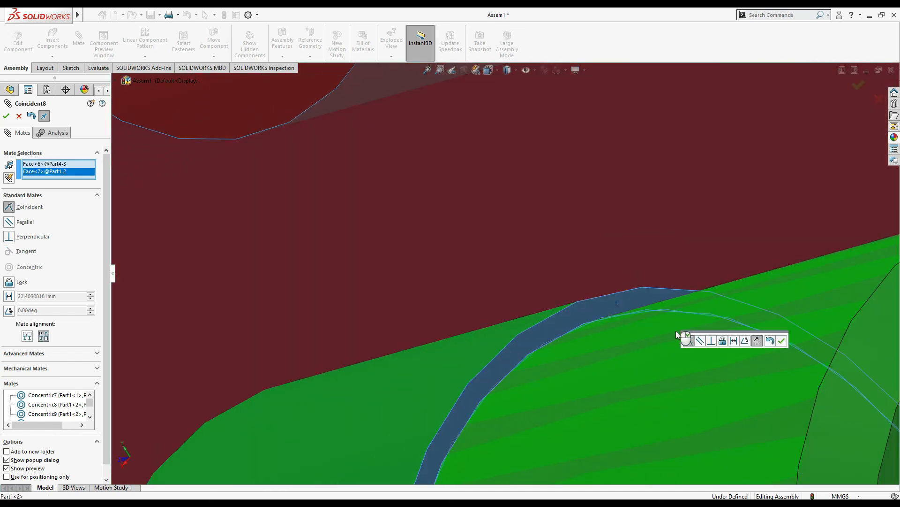
pyautogui.click(781, 341)
# Mate the fourth wheel's inner face coincident with the adjacent shoulder of the high-end axle and finish mating
pyautogui.scroll(10, 572, 305)
pyautogui.scroll(3, 657, 191)
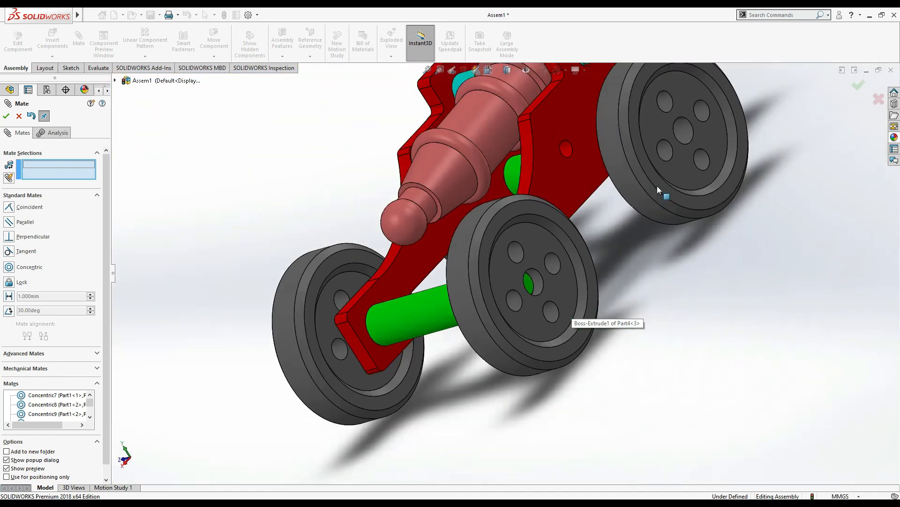
pyautogui.scroll(-8, 646, 157)
pyautogui.press('Left')
pyautogui.press('Right')
pyautogui.press('Right')
pyautogui.press('Right')
pyautogui.press('Right')
pyautogui.press('Right')
pyautogui.press('Right')
pyautogui.press('Left')
pyautogui.click(425, 106)
pyautogui.press('Left')
pyautogui.press('Left')
pyautogui.press('Left')
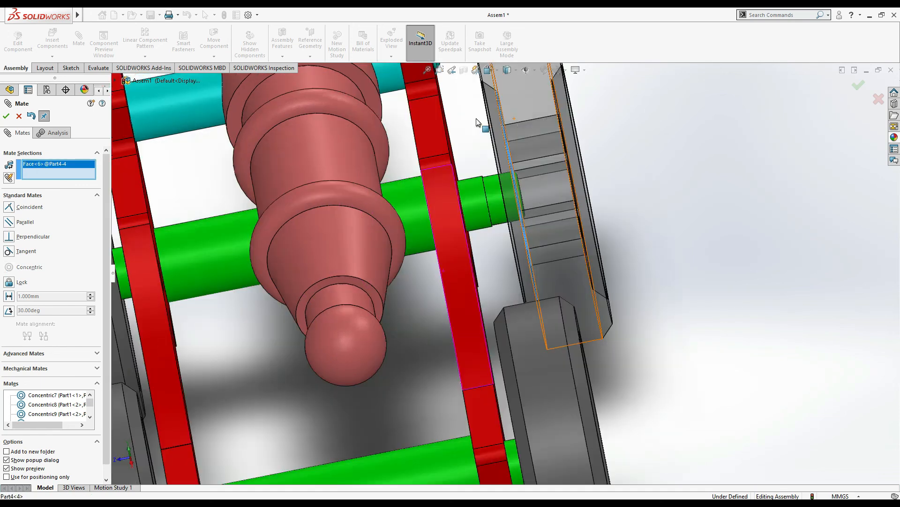
pyautogui.scroll(-4, 606, 202)
pyautogui.scroll(-5, 603, 192)
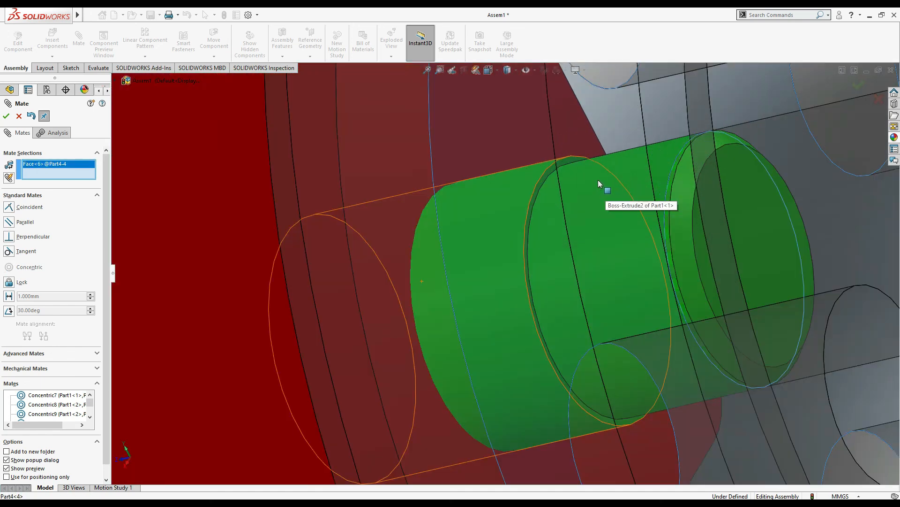
pyautogui.click(515, 161)
pyautogui.click(7, 116)
# Show the assembly in isometric view and swing the cannon barrel on its pivot so its ball end rises
pyautogui.scroll(10, 441, 278)
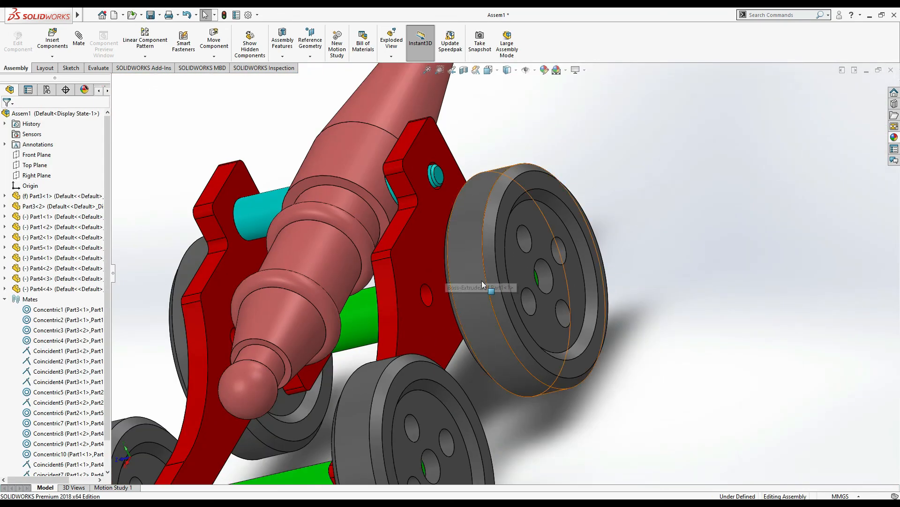
pyautogui.press('space')
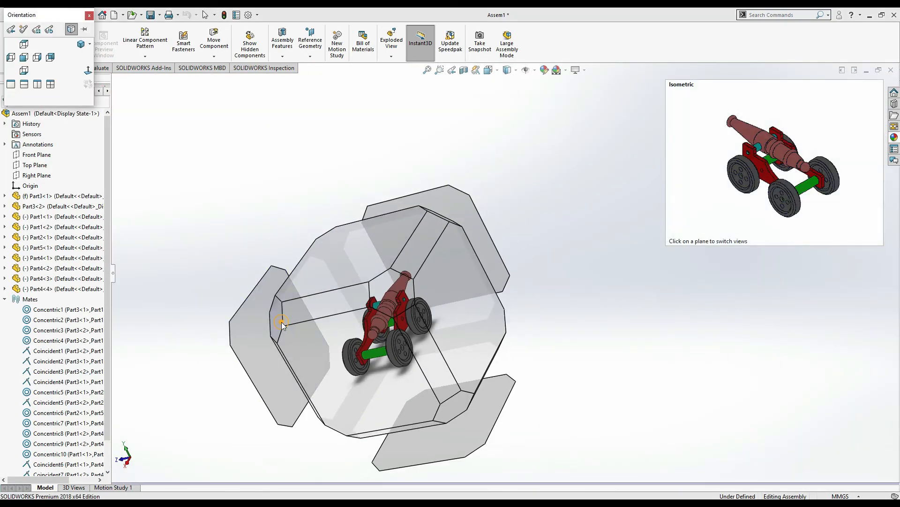
pyautogui.click(282, 323)
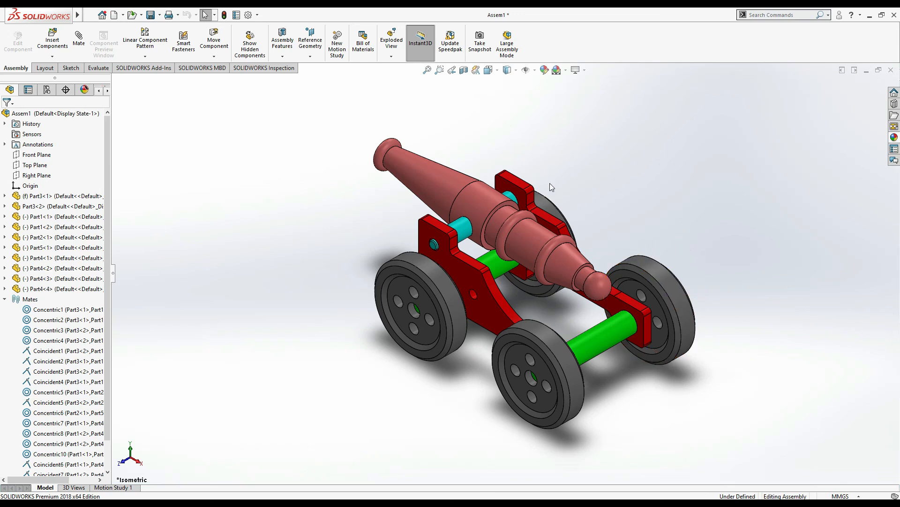
pyautogui.moveTo(572, 274); pyautogui.dragTo(555, 219)
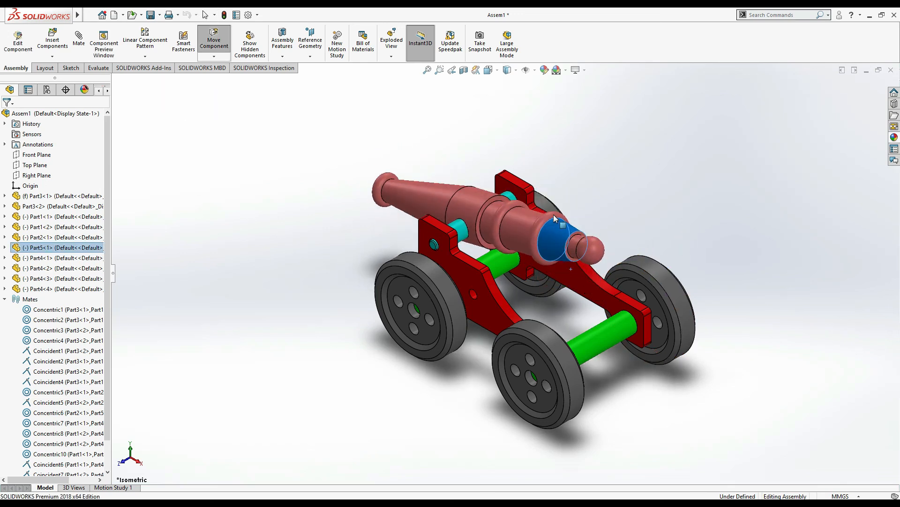
pyautogui.click(700, 193)
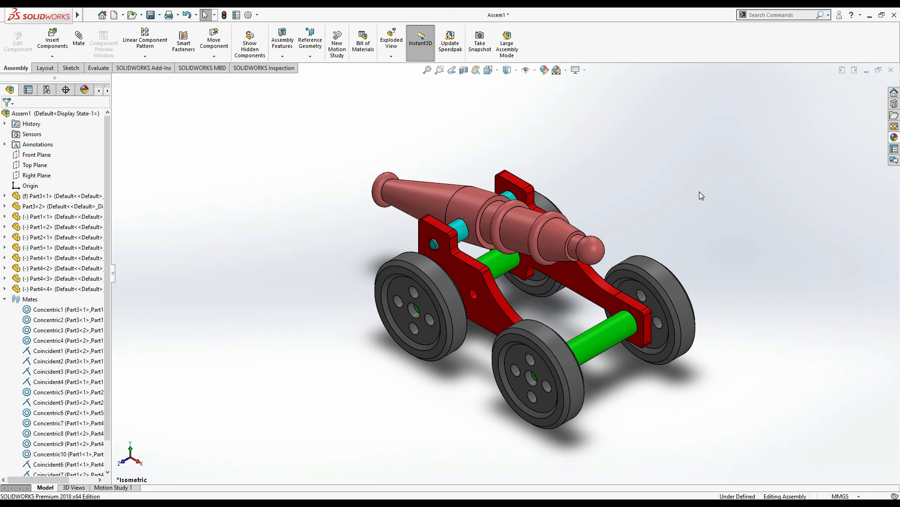